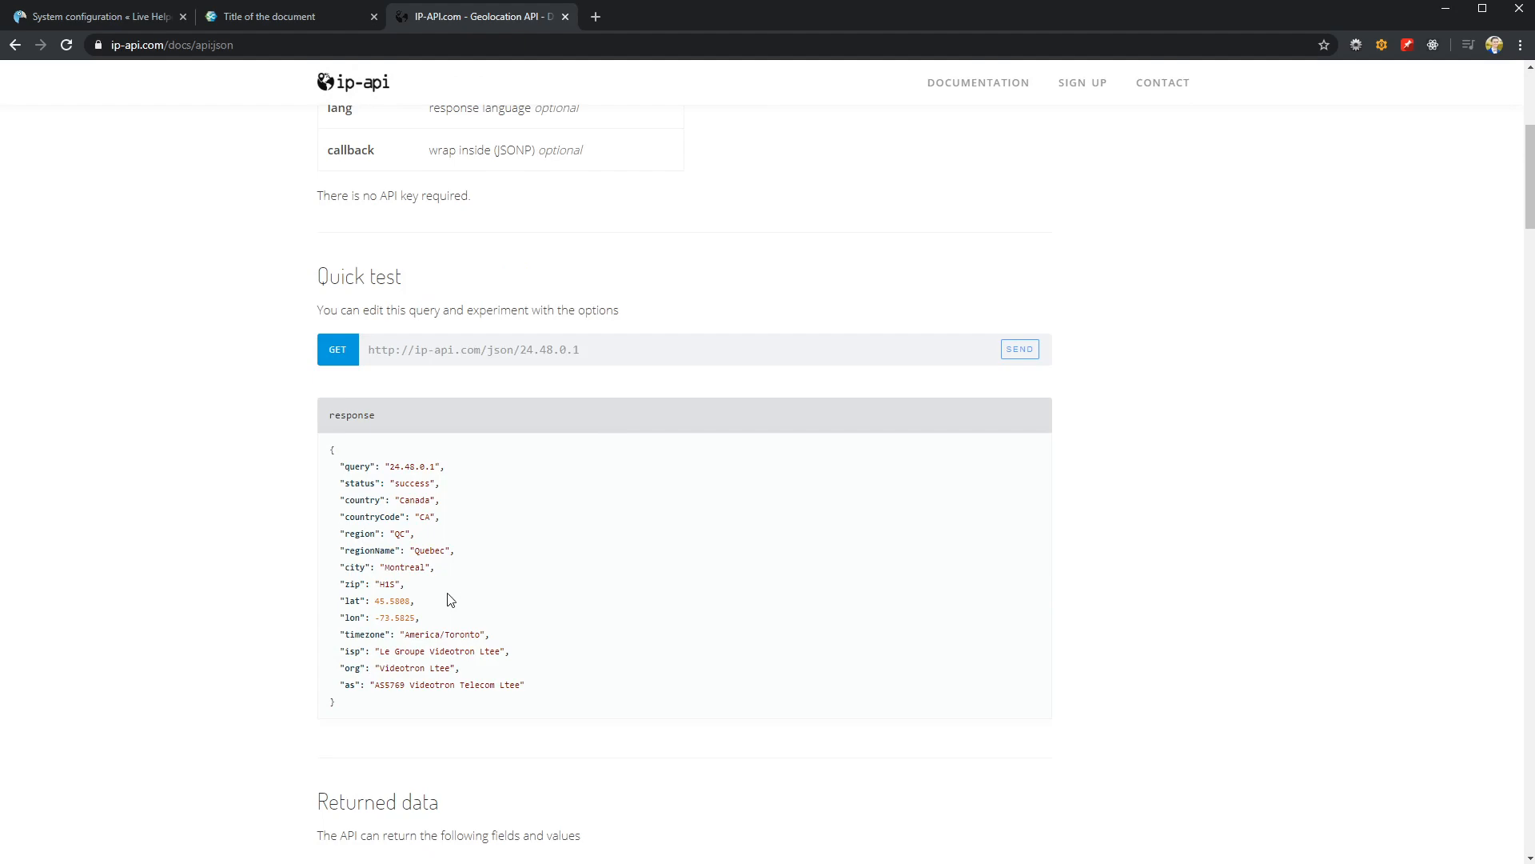
Review the ip-api JSON endpoint documentation and the three chat scenarios written in the Notepad notes
scroll(524, 632, up, 3)
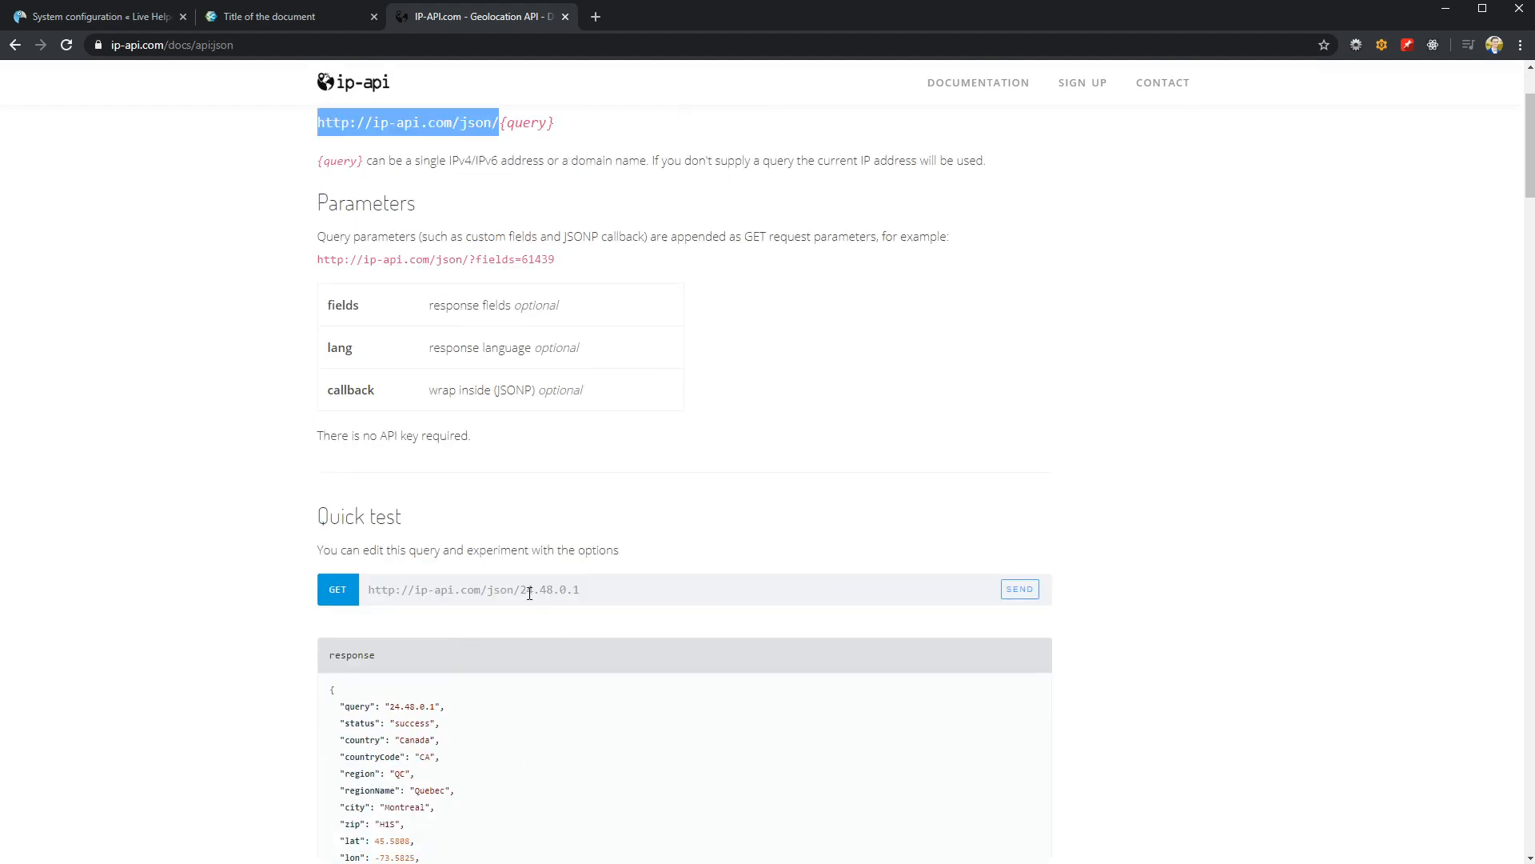
scroll(539, 592, up, 2)
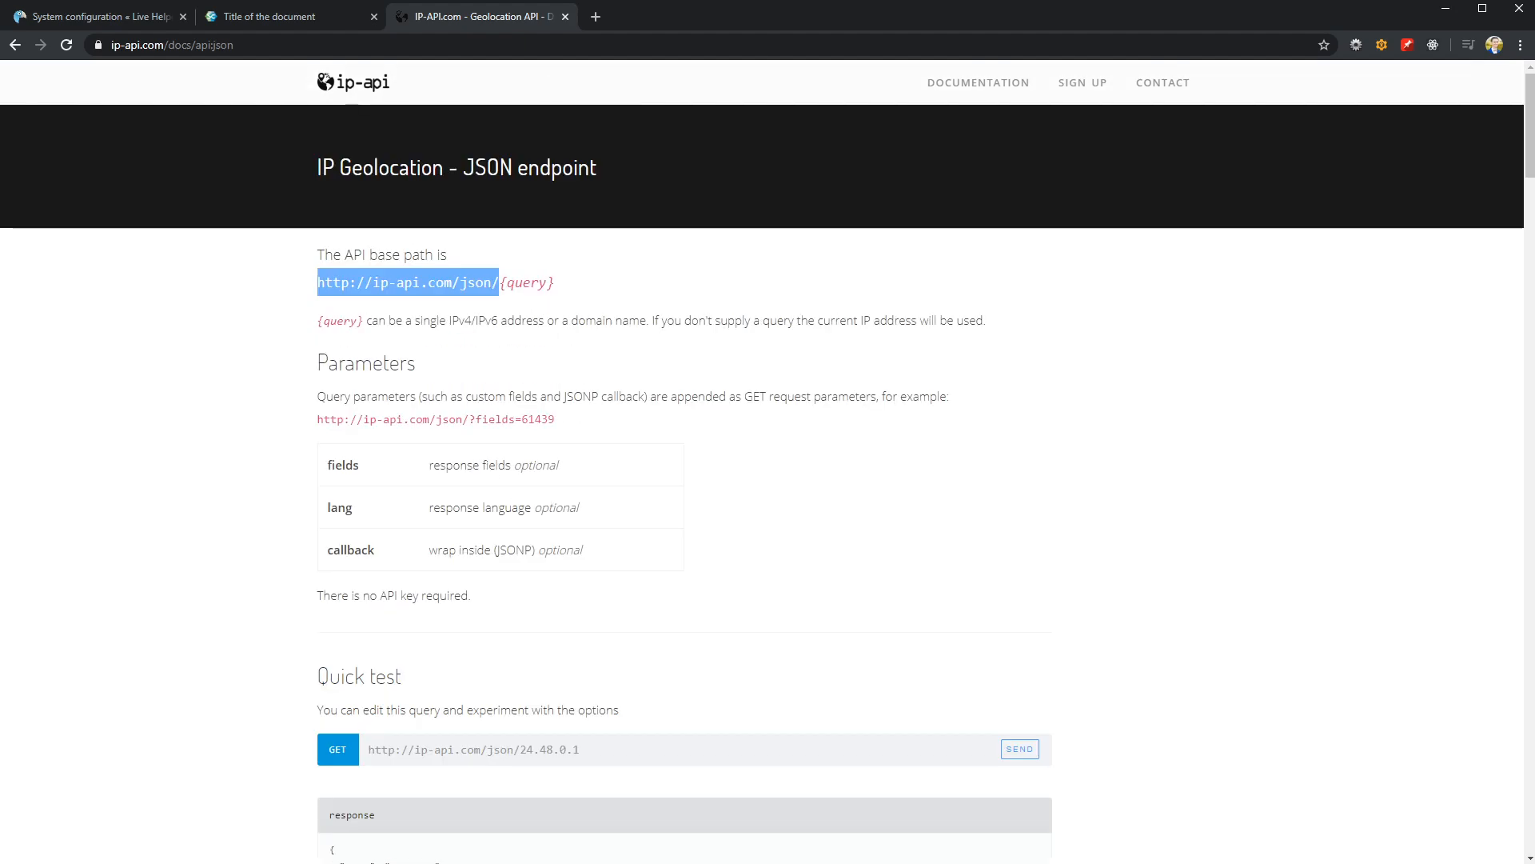
drag(1534, 284, 1166, 198)
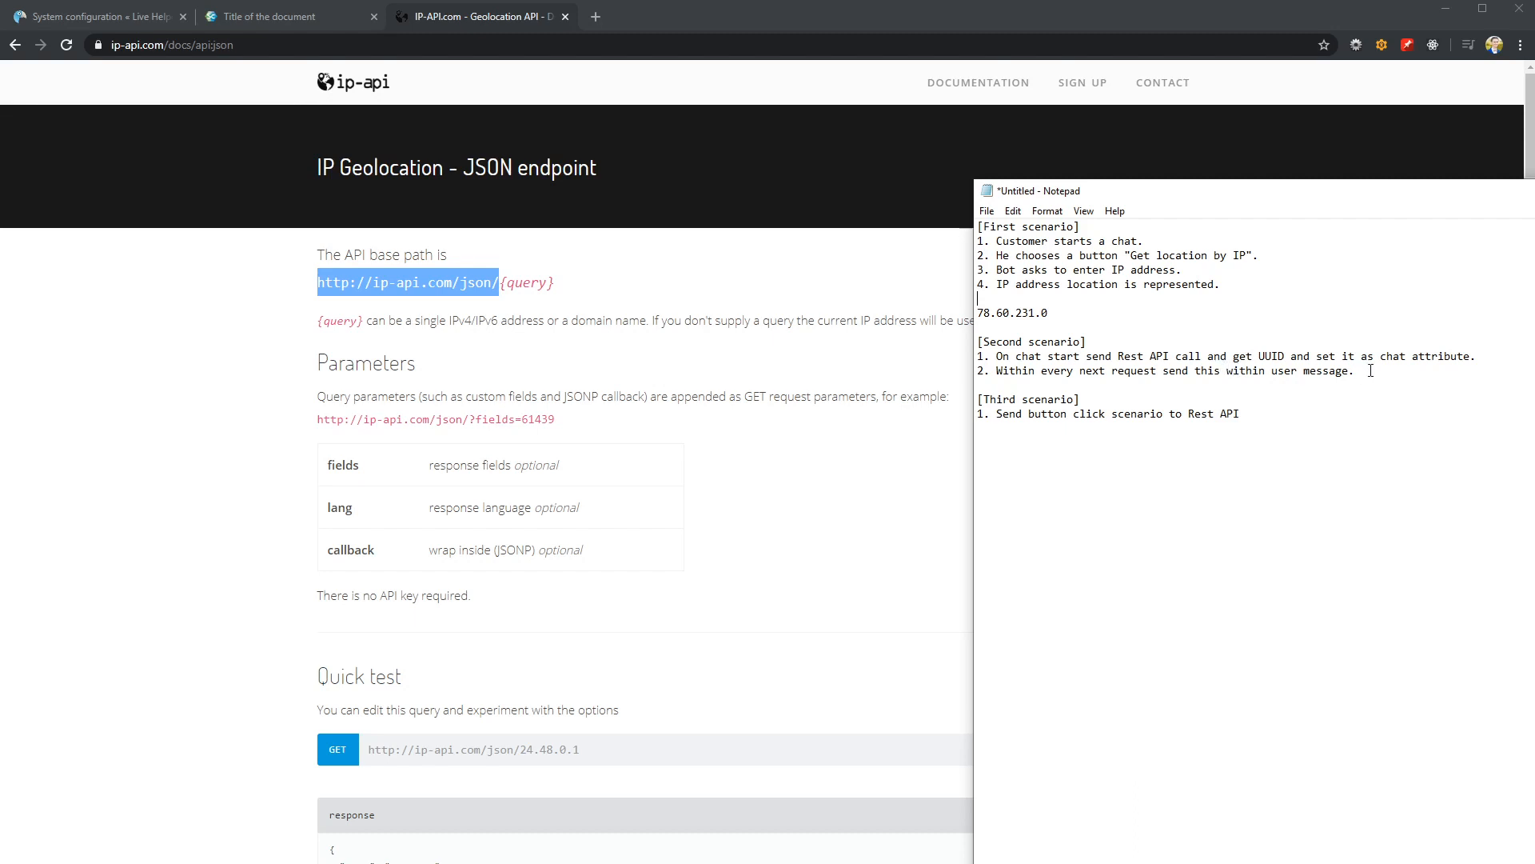
drag(1371, 370, 963, 342)
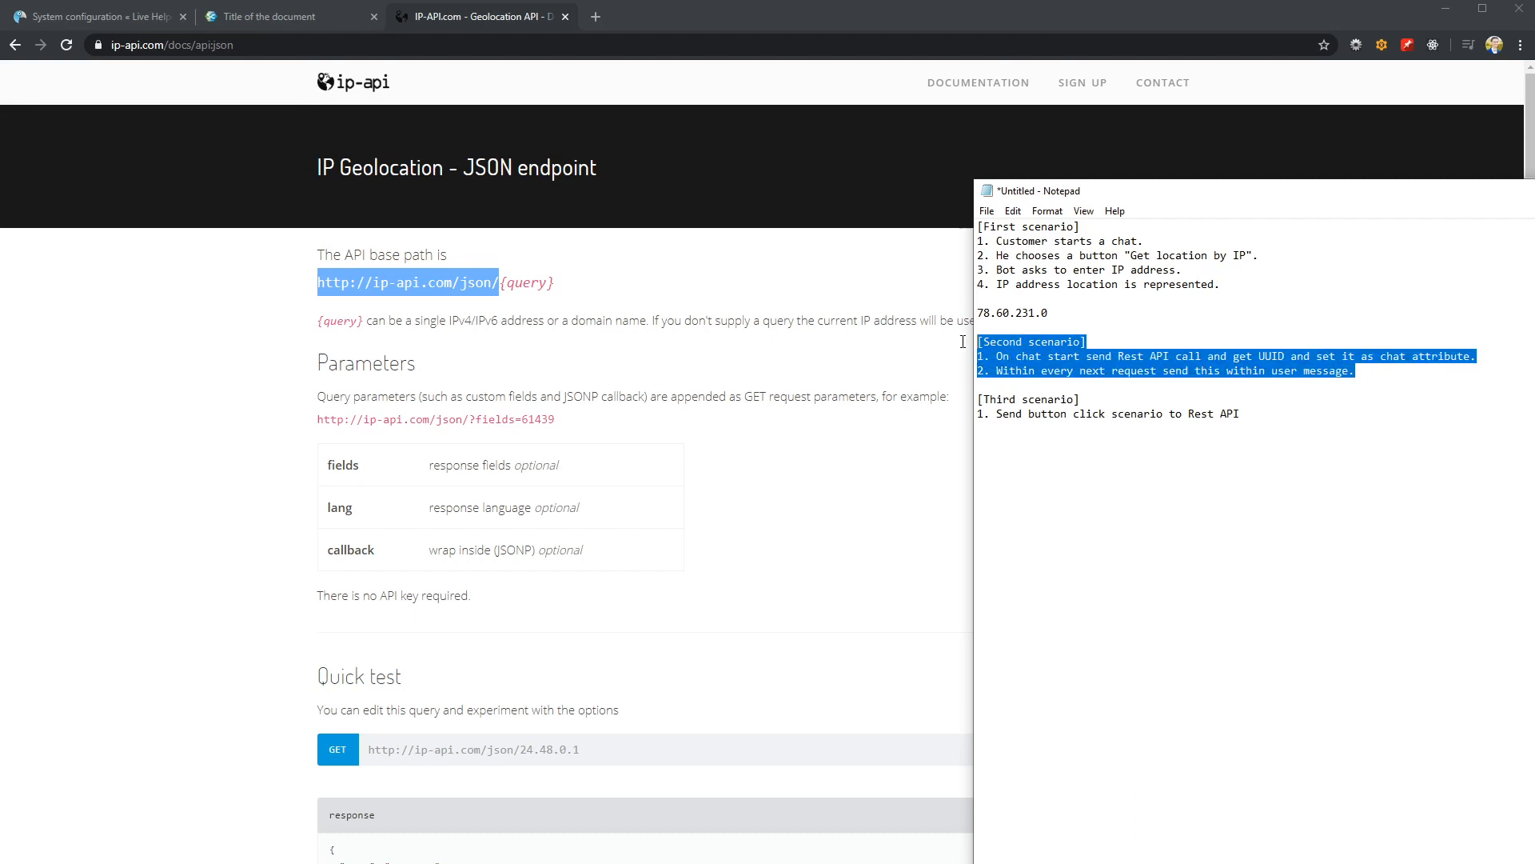
click(1198, 387)
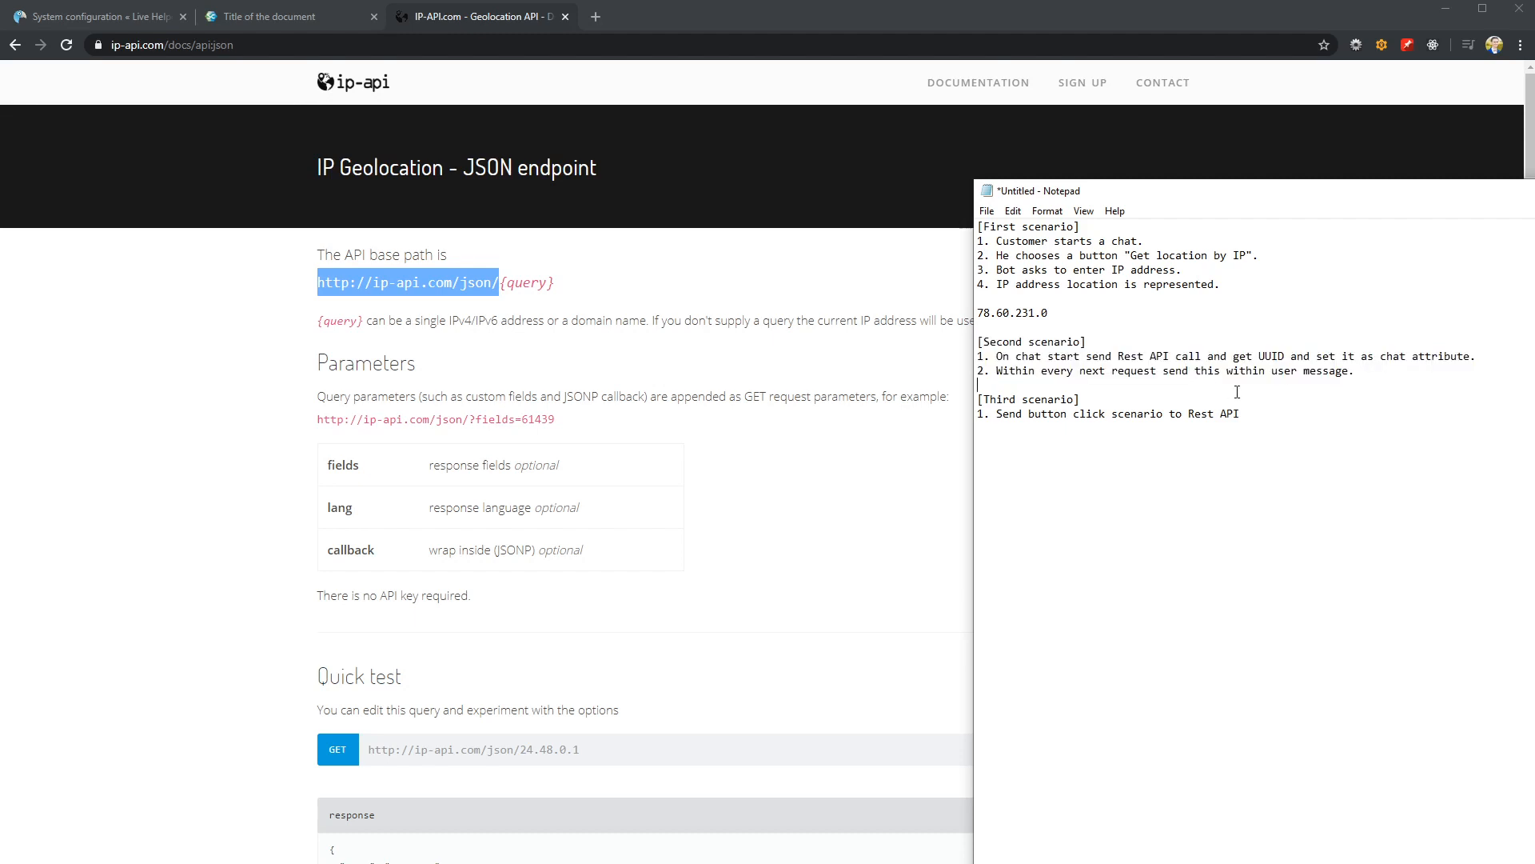
drag(1282, 411, 1012, 403)
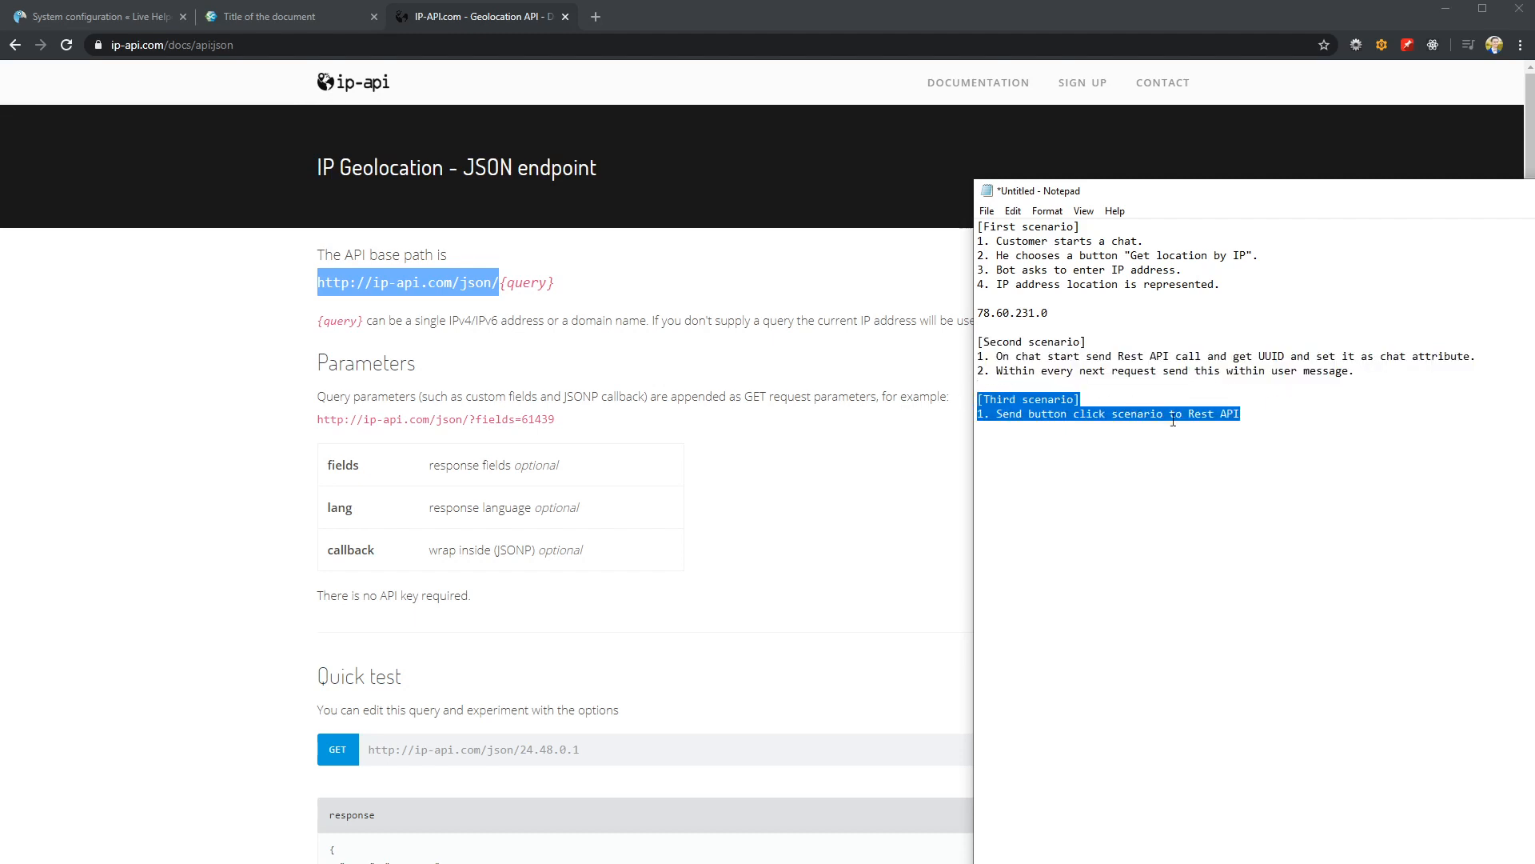
drag(1127, 192, 1389, 371)
click(1263, 483)
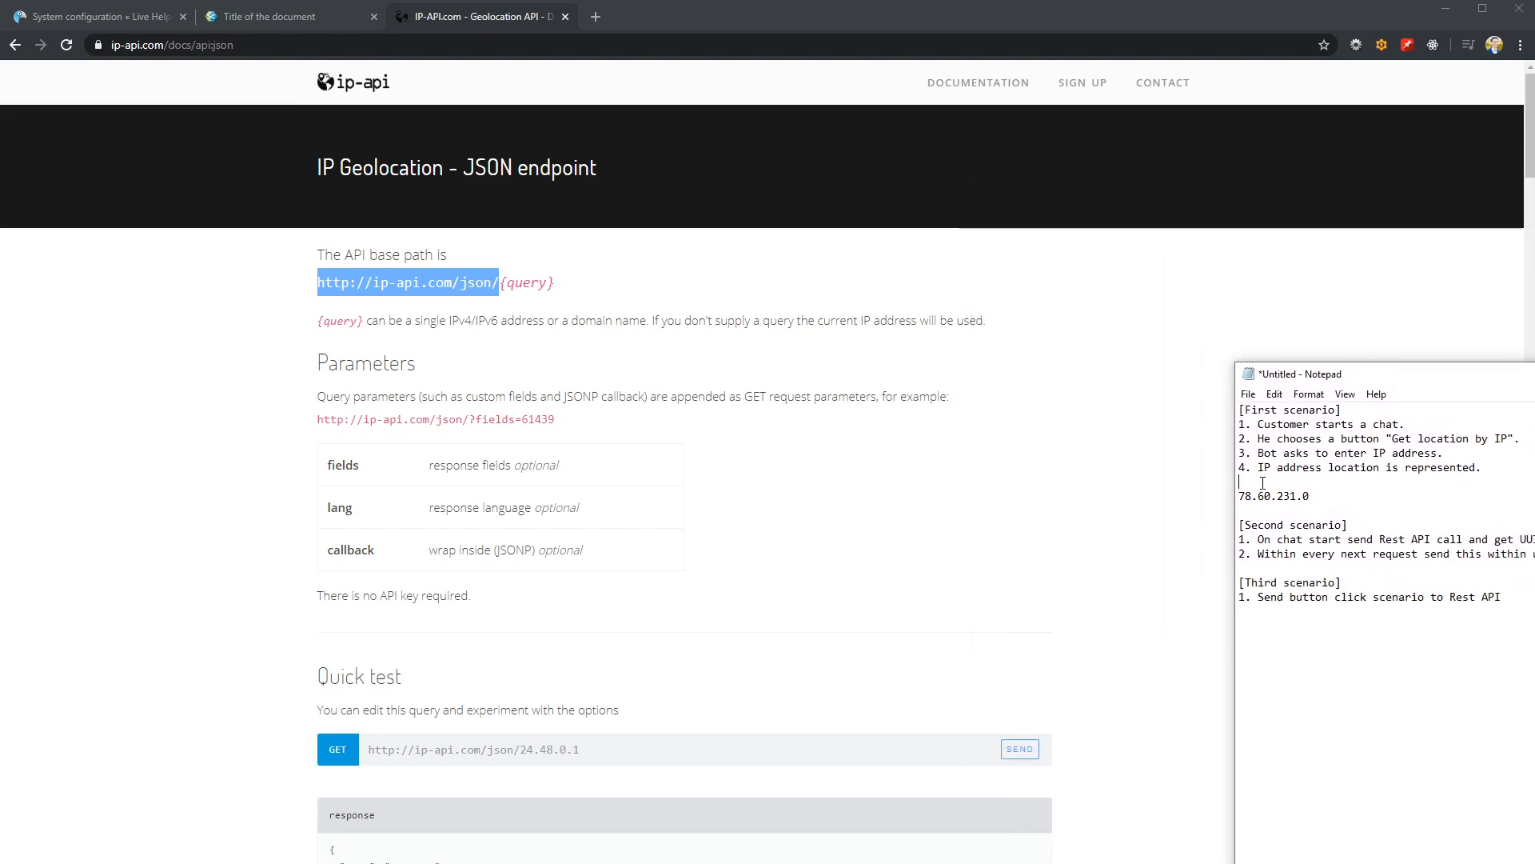
drag(1492, 469, 404, 46)
click(455, 16)
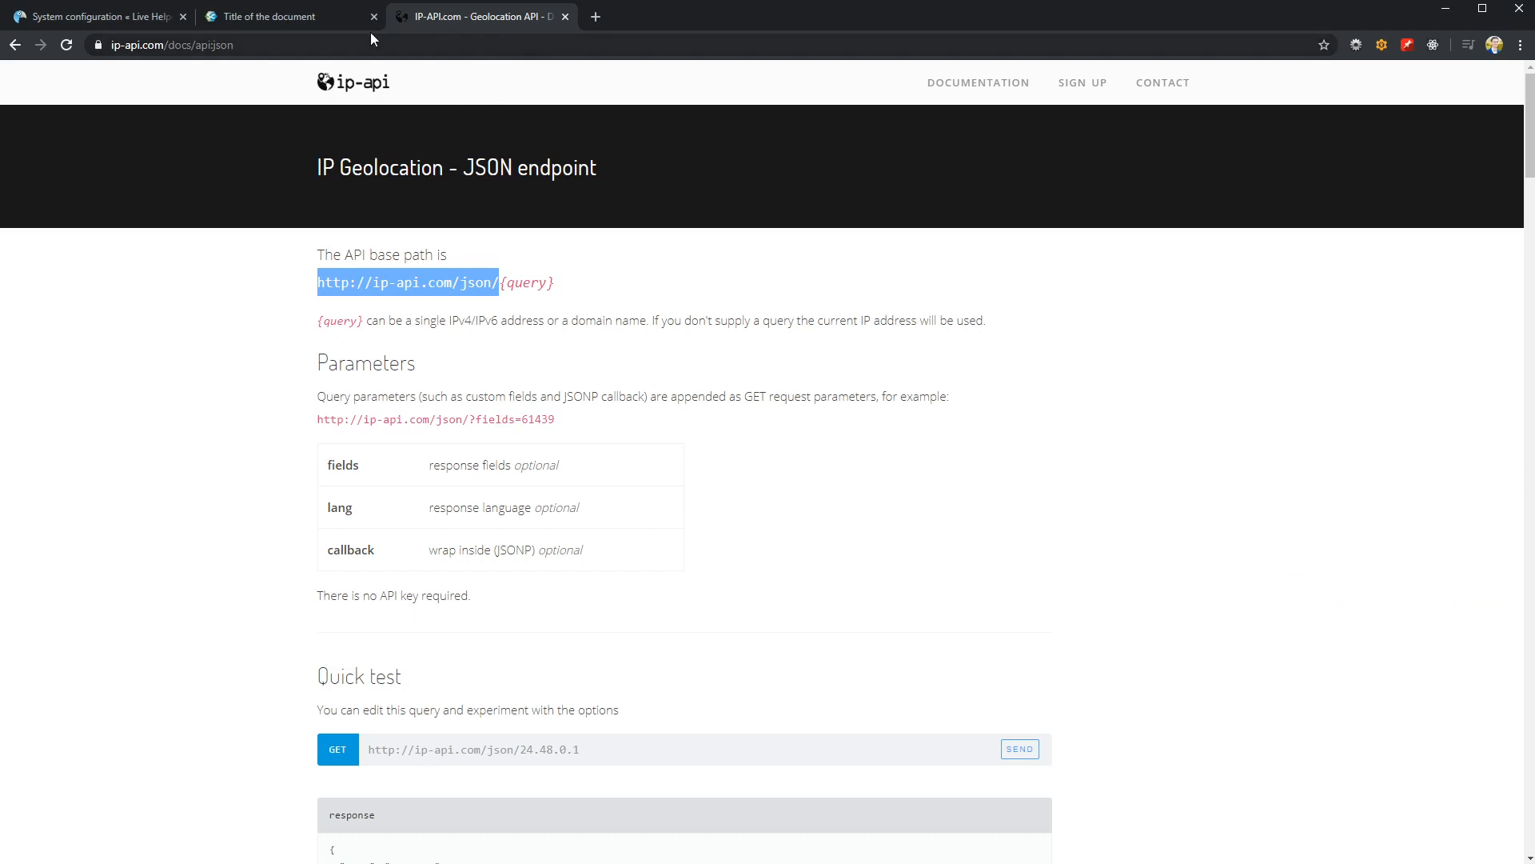
Switch to the demo page and inspect the chat widget's start form, then collapse the widget
click(281, 19)
click(1491, 819)
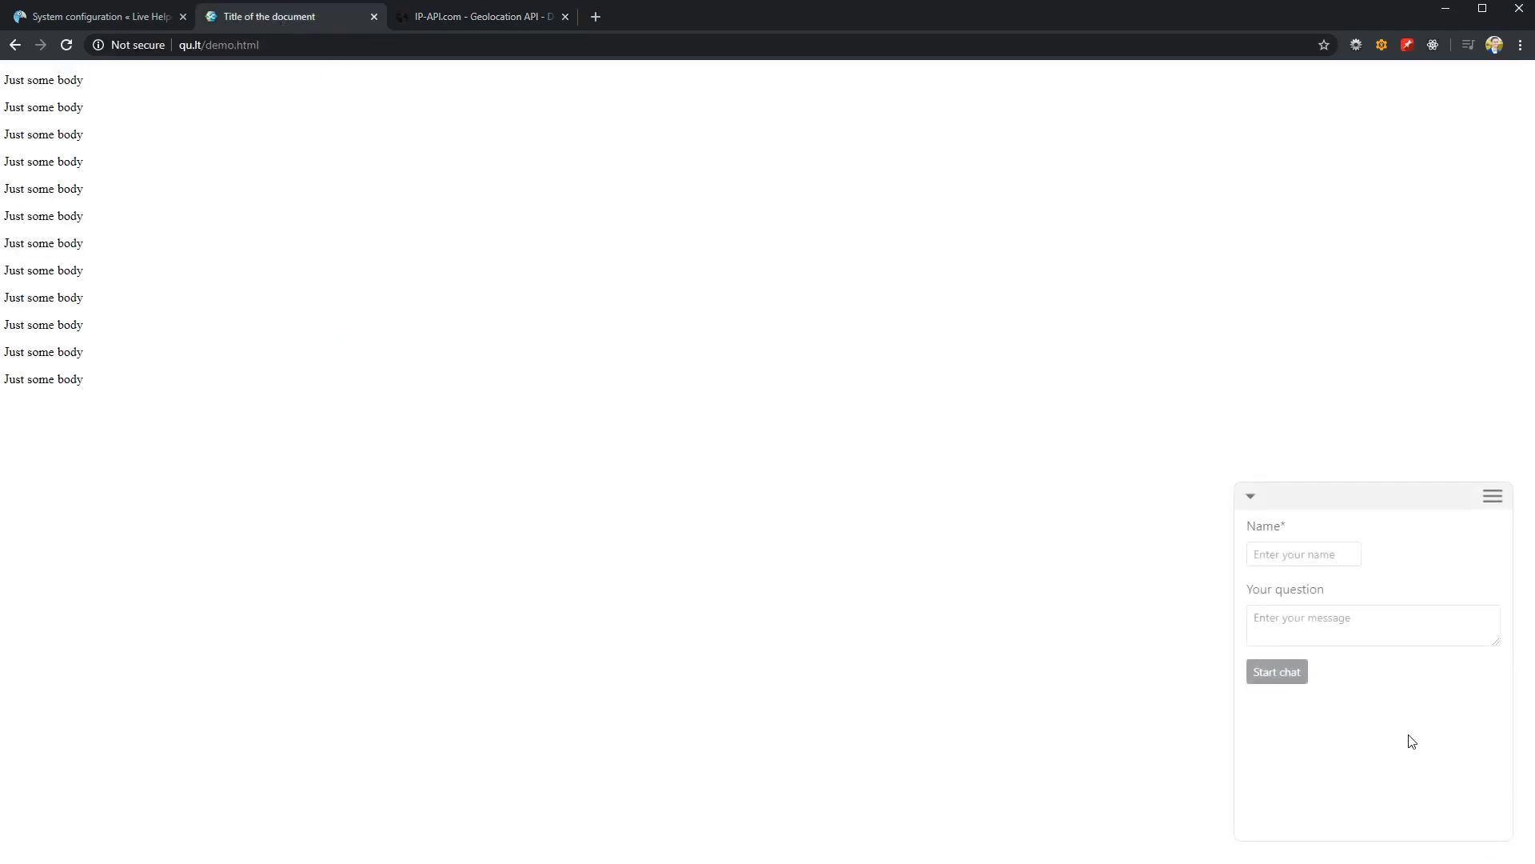
click(1251, 500)
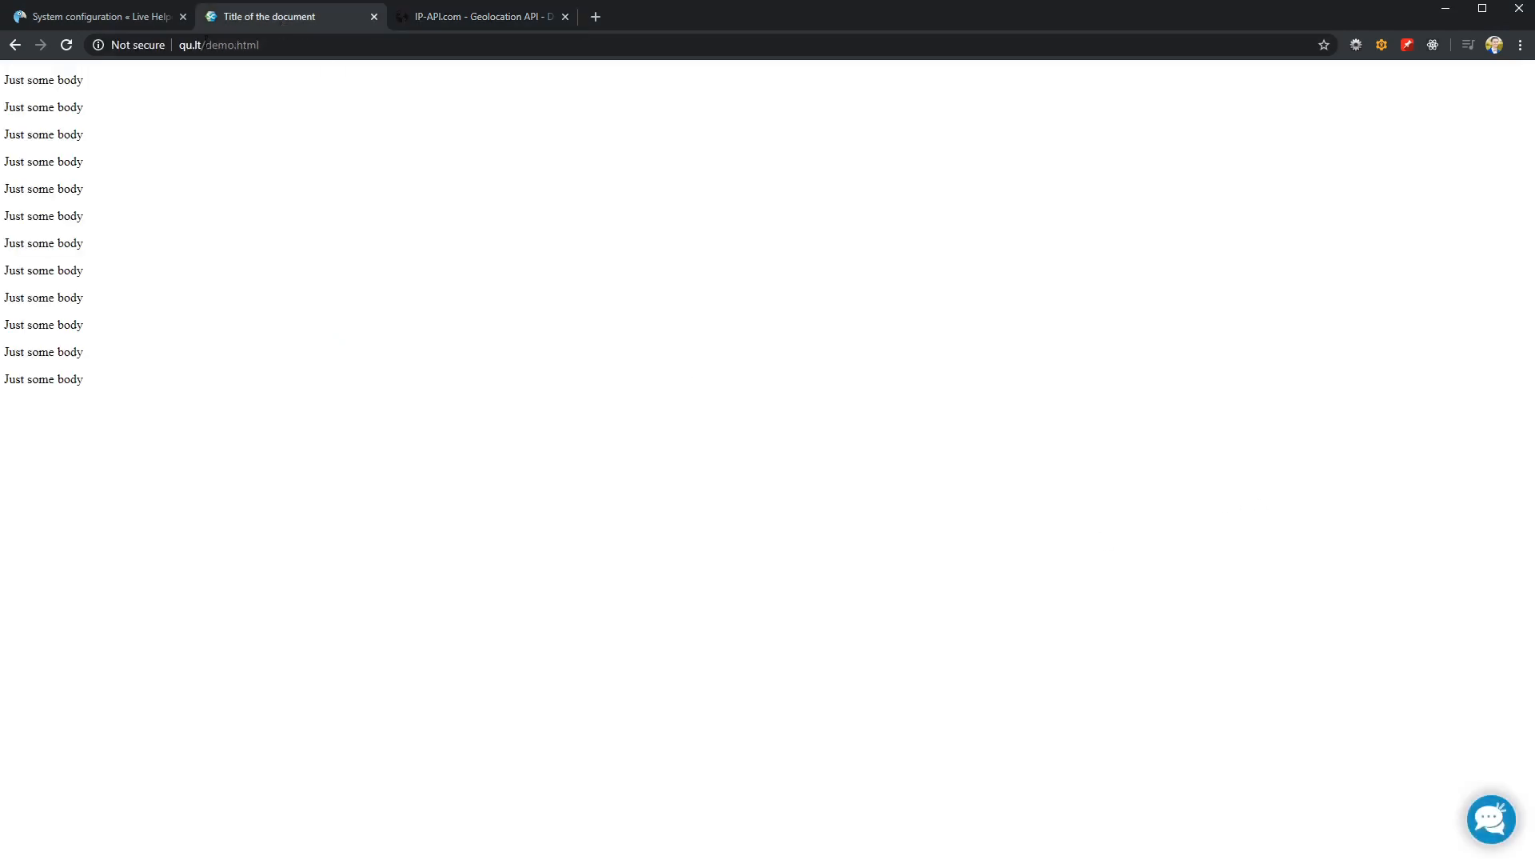
Start a new Rest API call from the bot section of Live Helper Chat's live help configuration
click(114, 18)
click(411, 192)
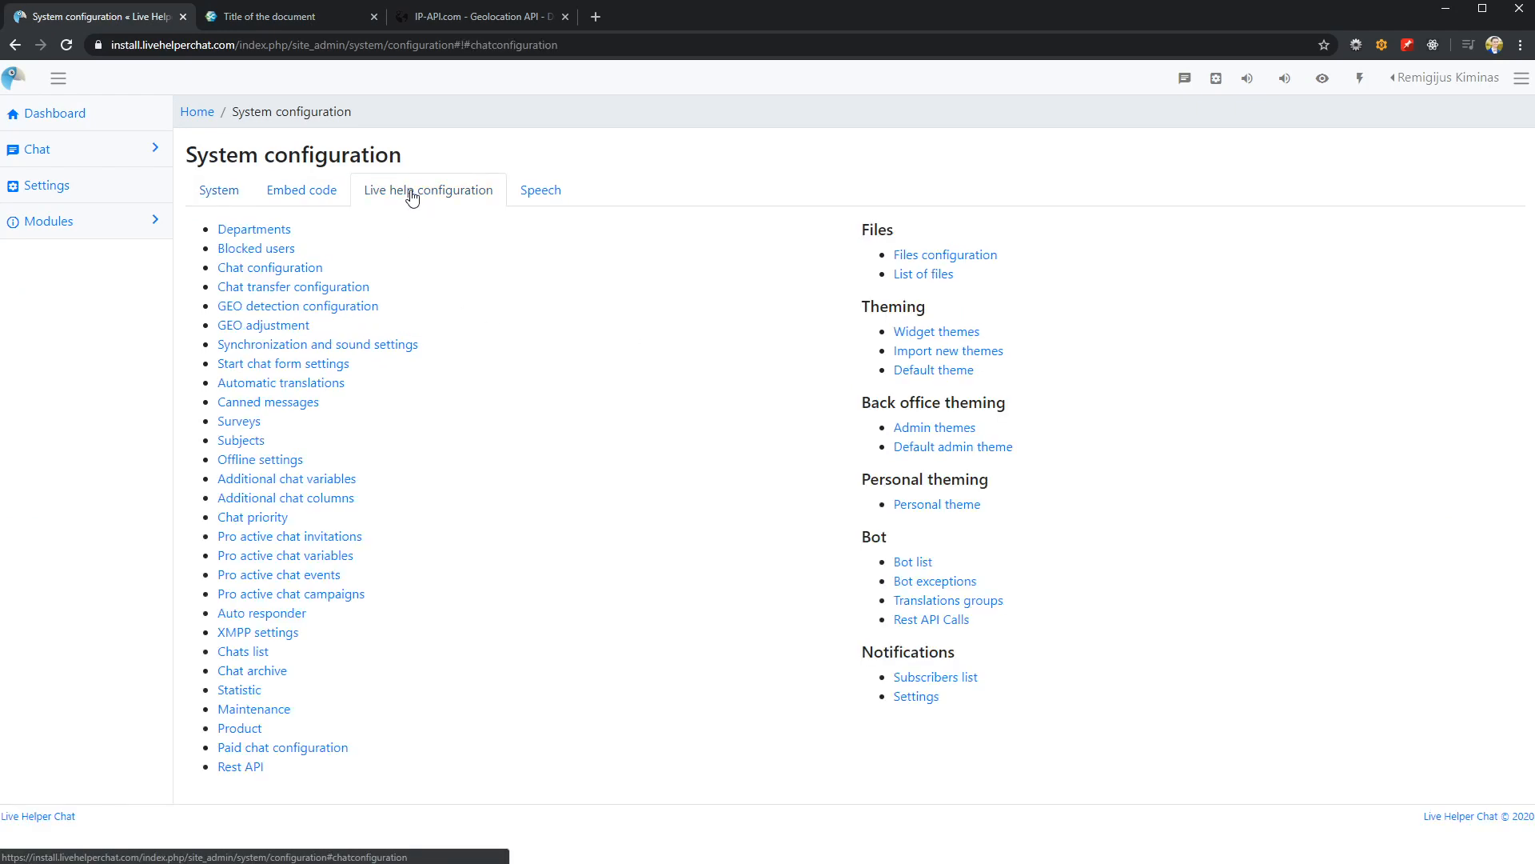
click(932, 620)
click(214, 197)
click(232, 207)
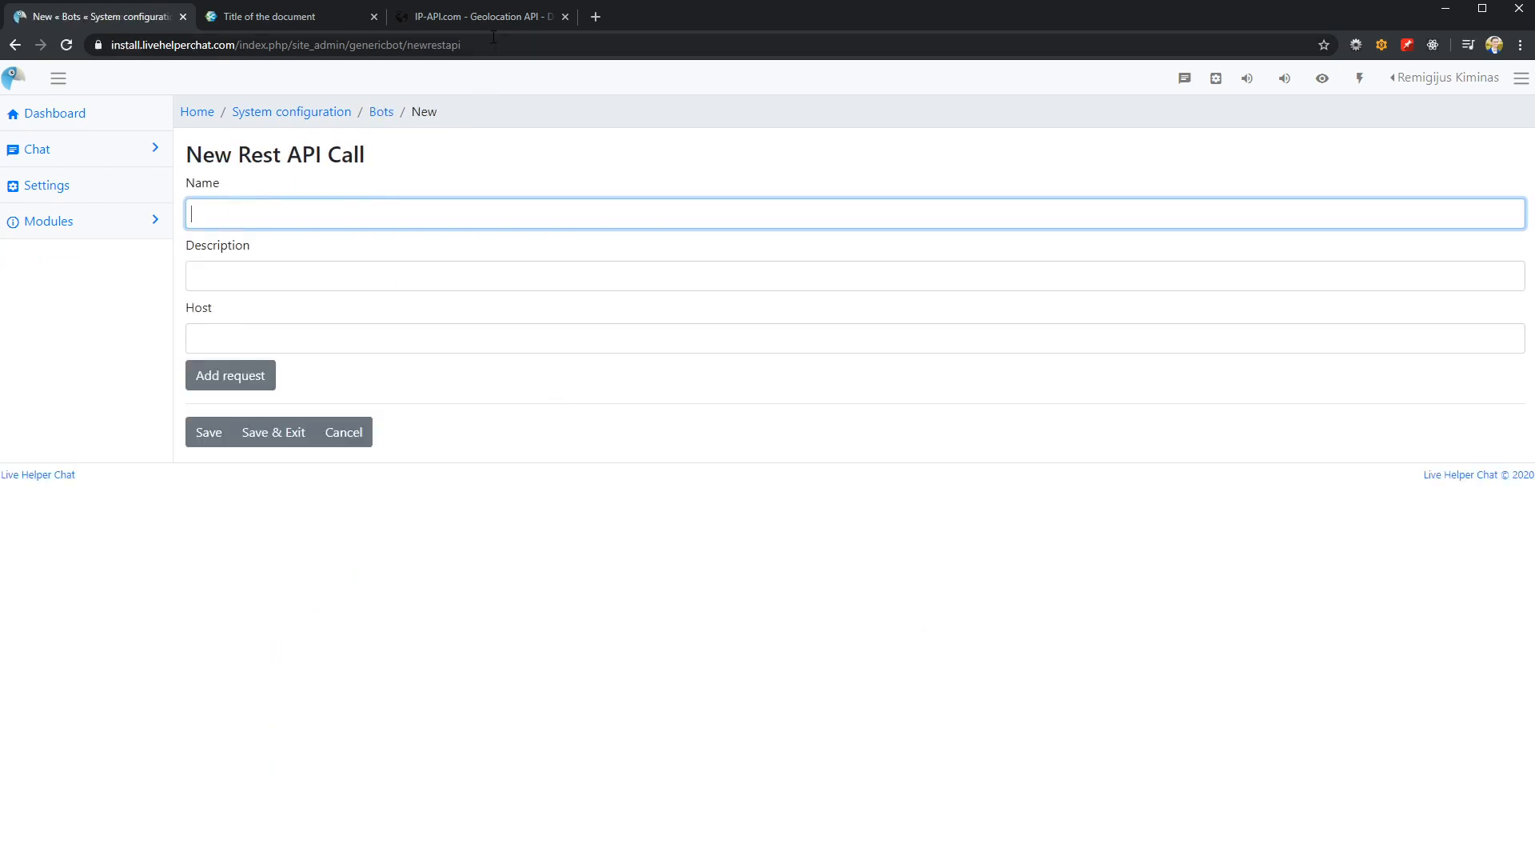
Name the Rest API call "IP Geolocation", copied from the API documentation, and describe it as "Location Rest API"
click(477, 18)
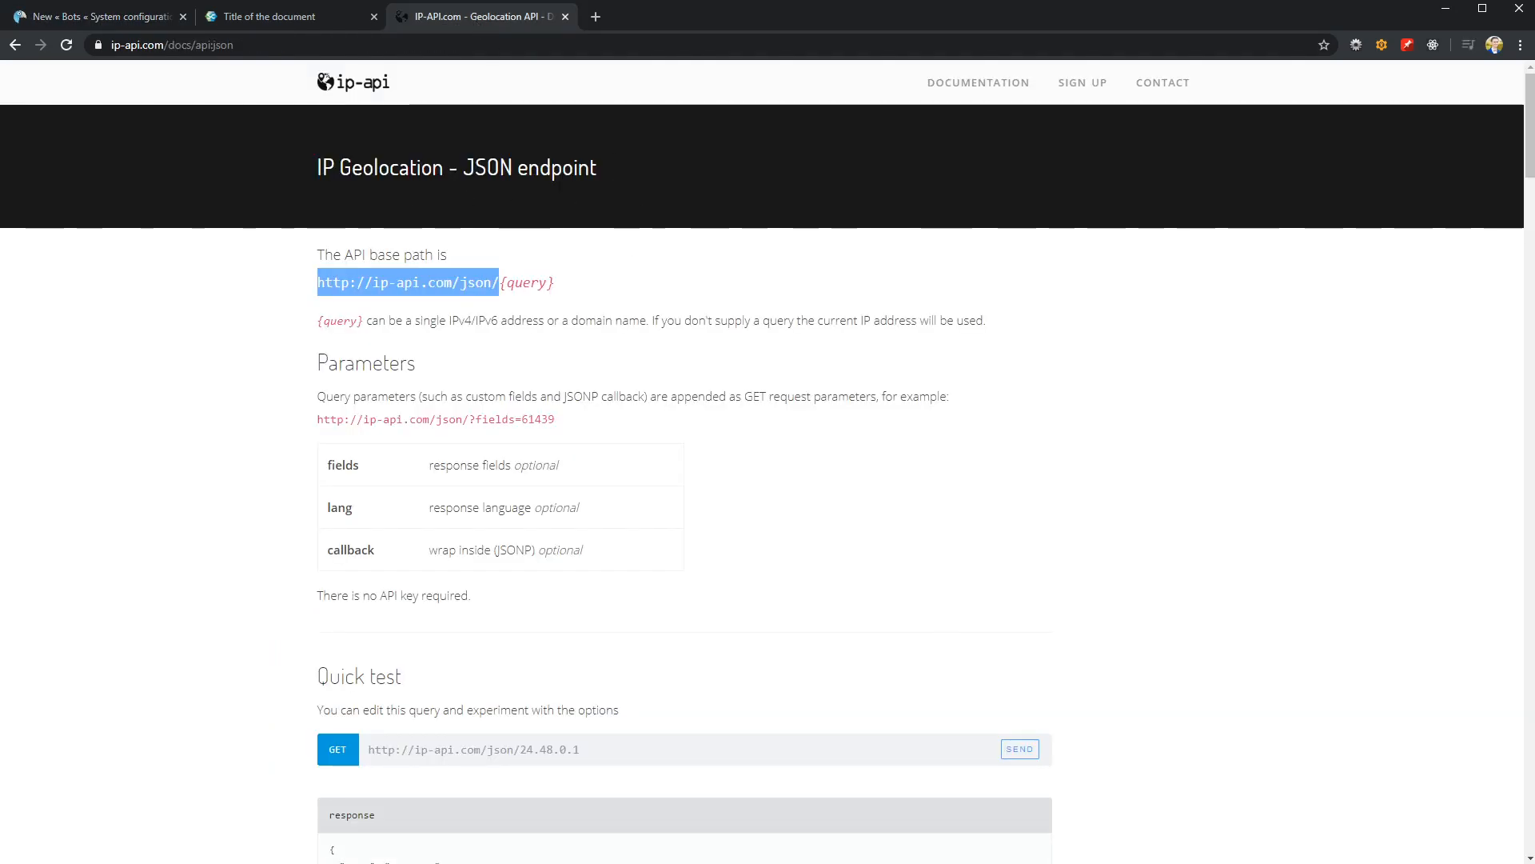
drag(314, 165, 444, 168)
key(ctrl+c)
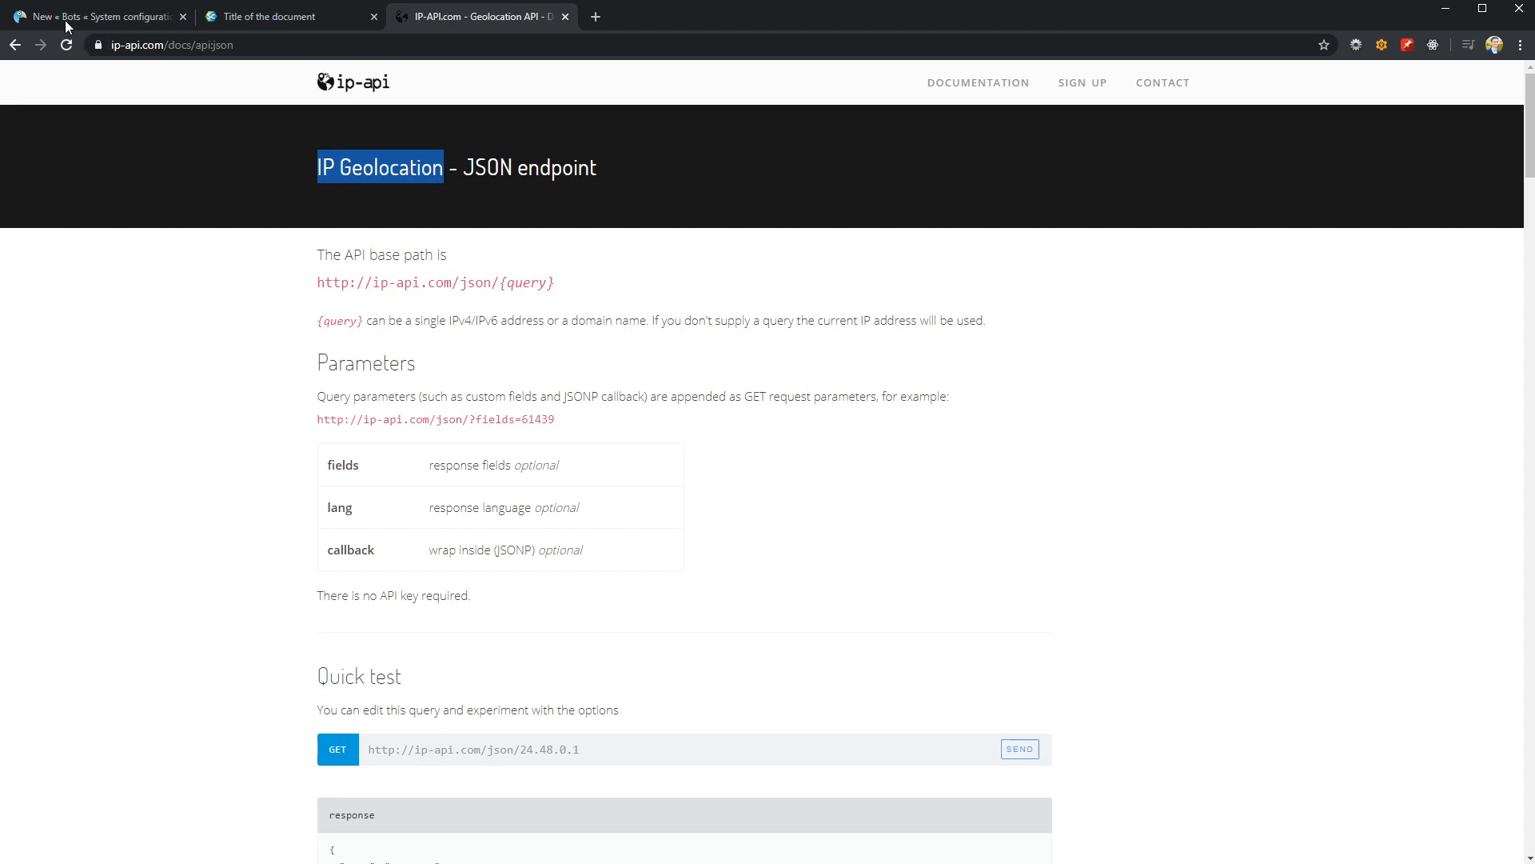
click(67, 18)
key(ctrl+v)
click(227, 274)
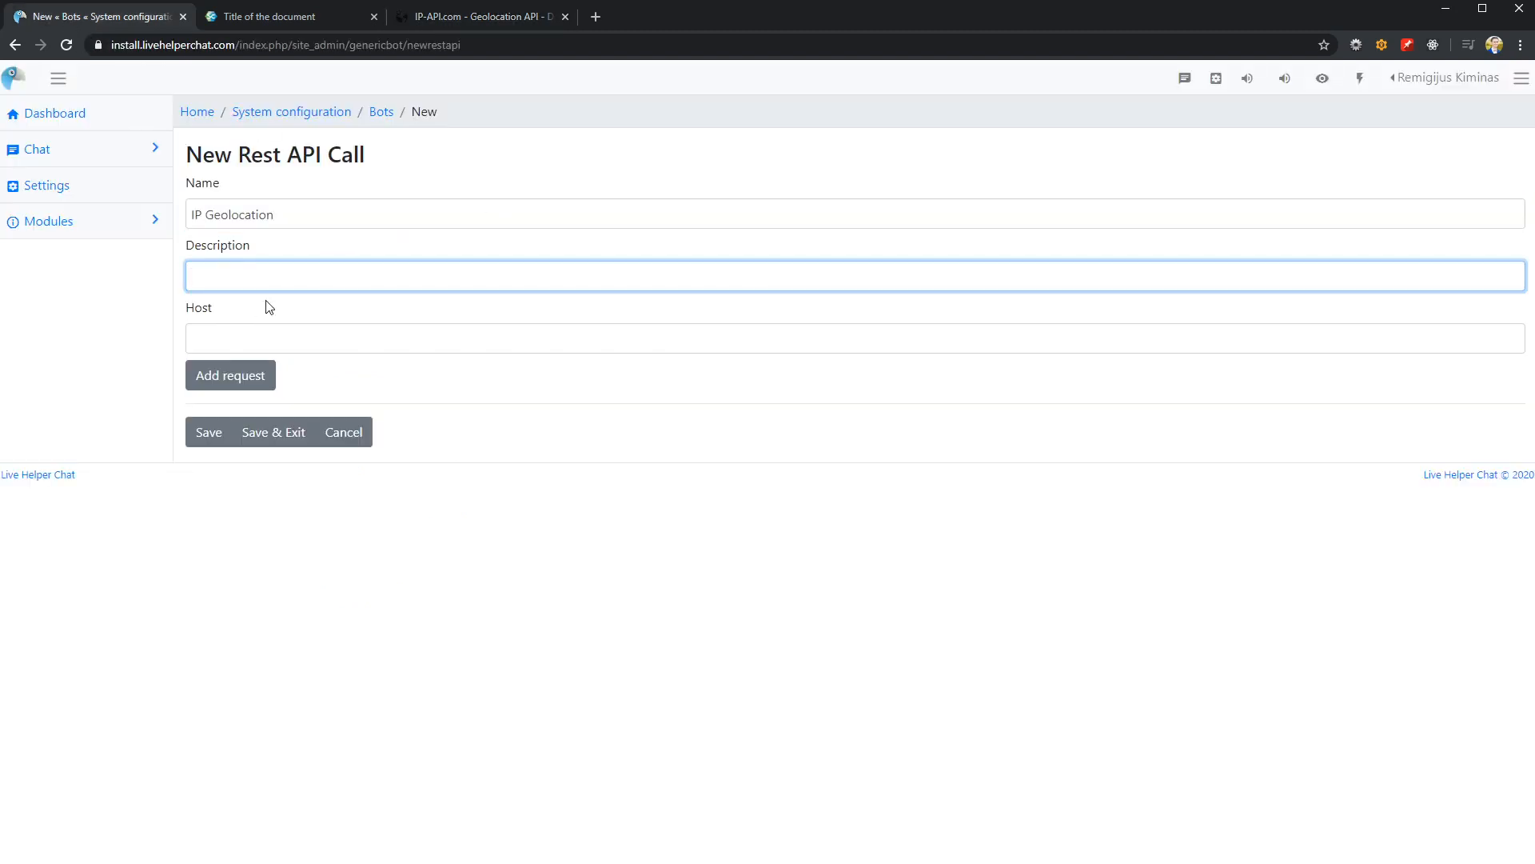
text(Location Rest APIO)
key(BackSpace)
click(477, 12)
drag(316, 285, 503, 282)
key(ctrl+c)
click(91, 21)
click(248, 339)
key(ctrl+v)
Add a request to the Rest API call and name it "Get User Location"
click(240, 376)
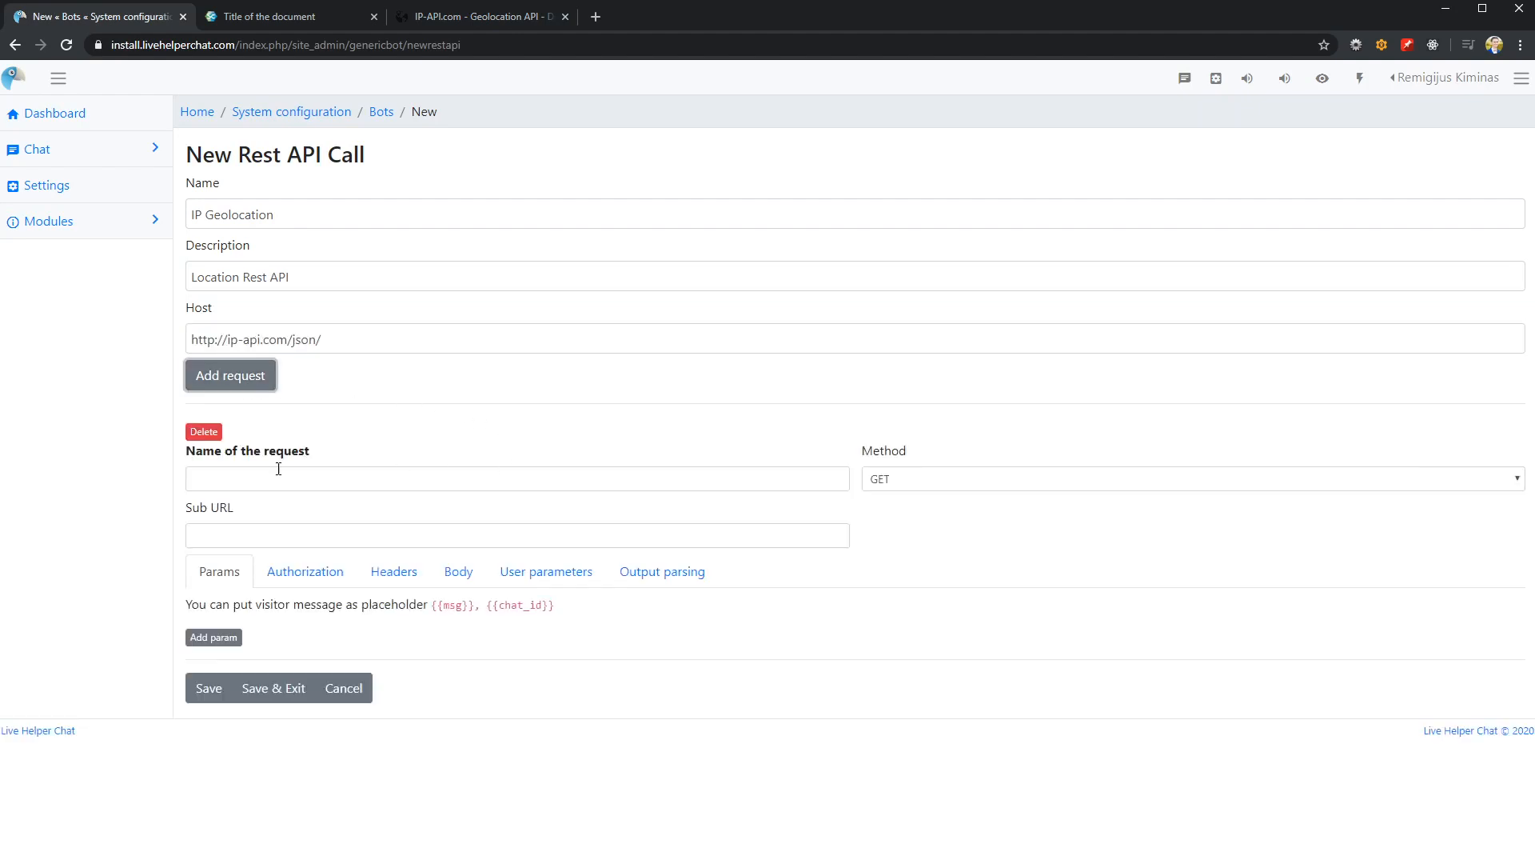
click(262, 474)
text(GEt)
key(BackSpace)
key(BackSpace)
text(et)
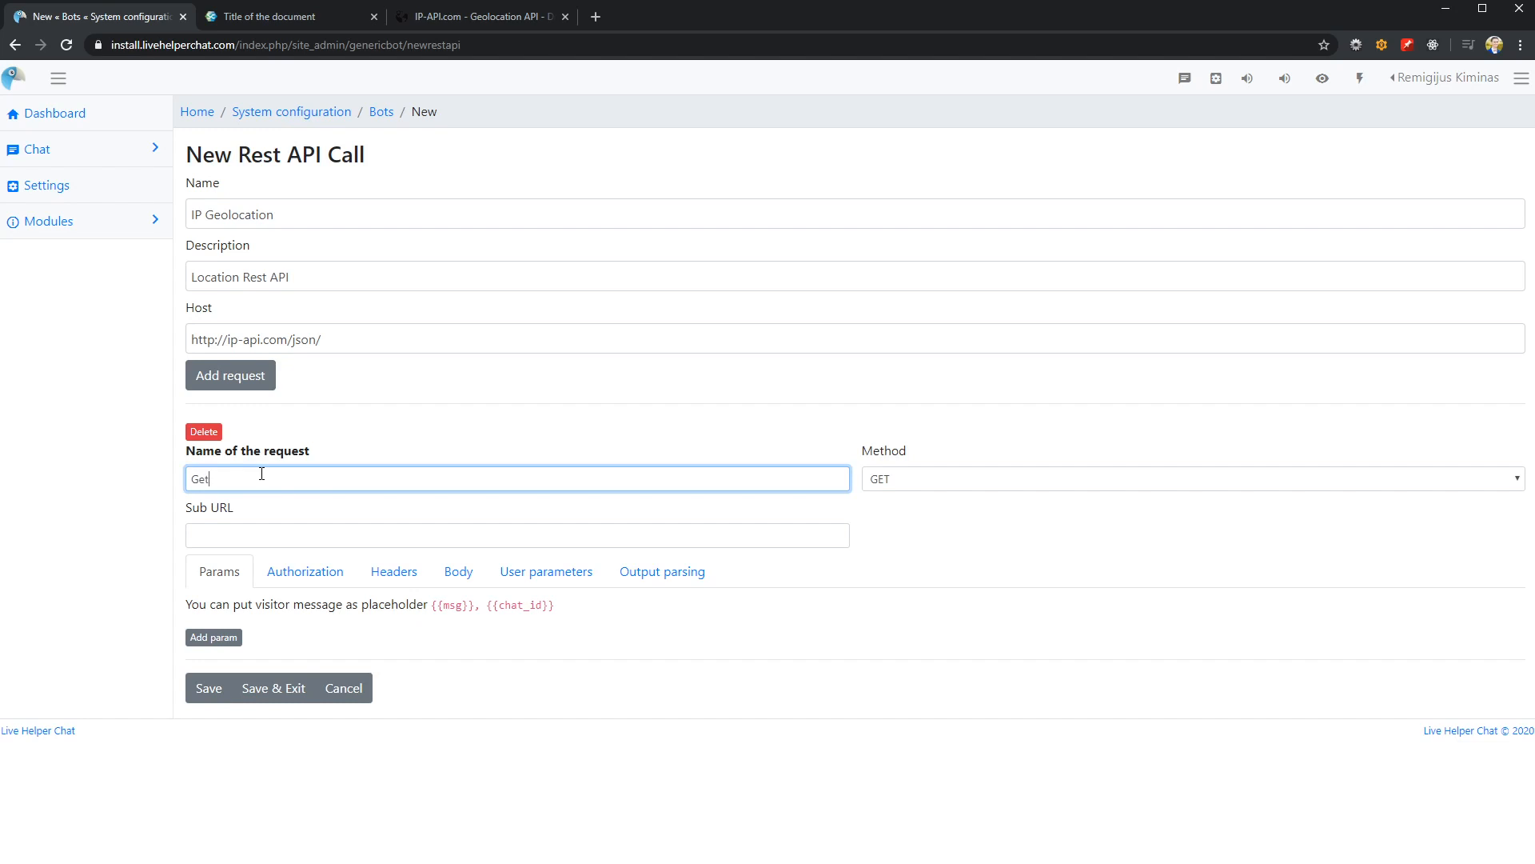
text( User Location)
Set the request's sub URL to the visitor message placeholder {{msg}}
click(241, 534)
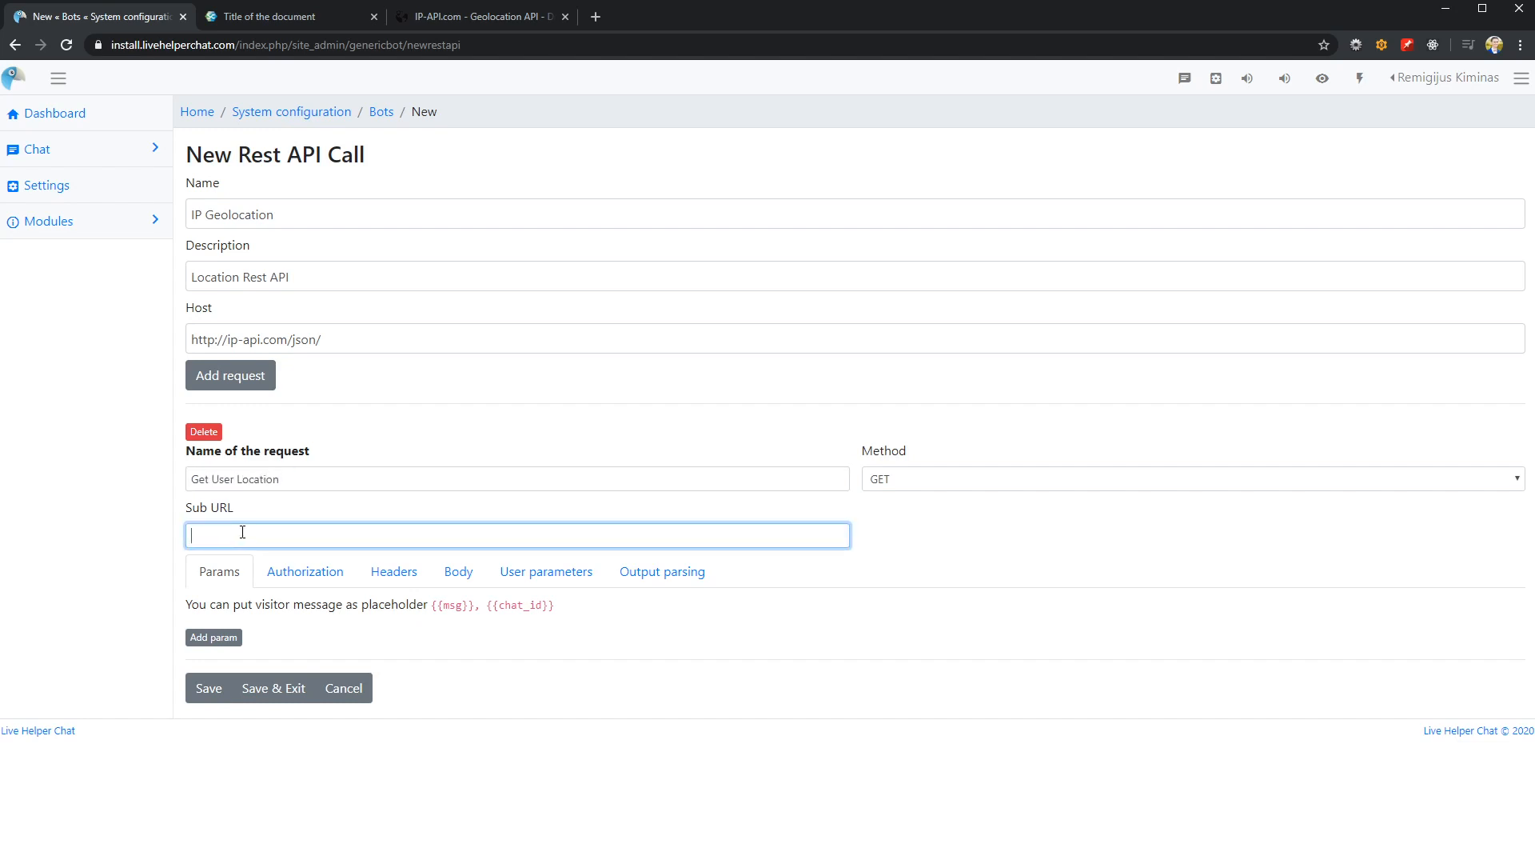
drag(435, 602, 475, 604)
key(ctrl+c)
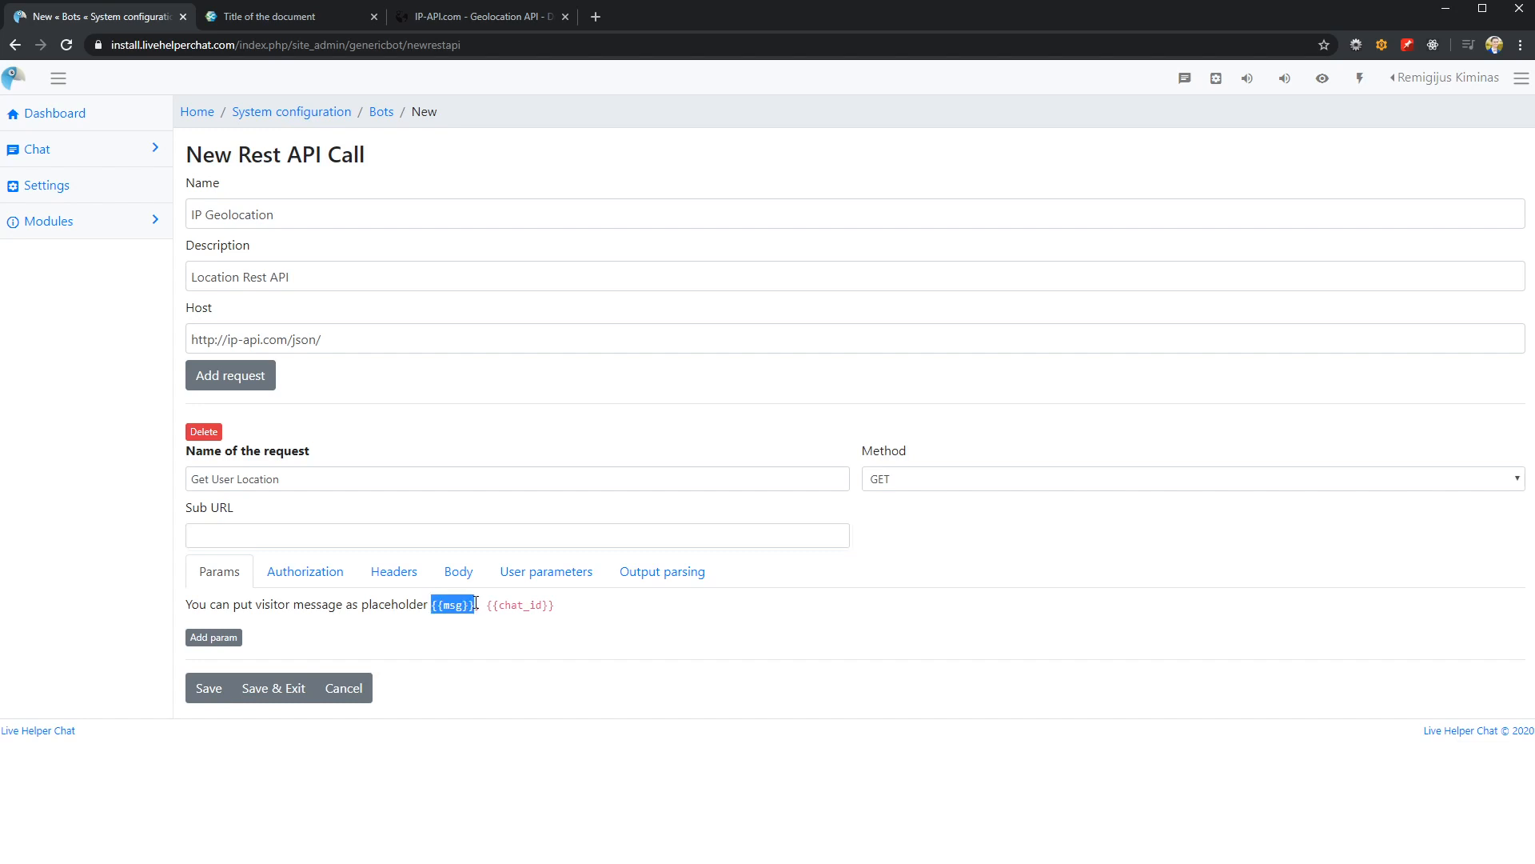
click(371, 536)
key(ctrl+v)
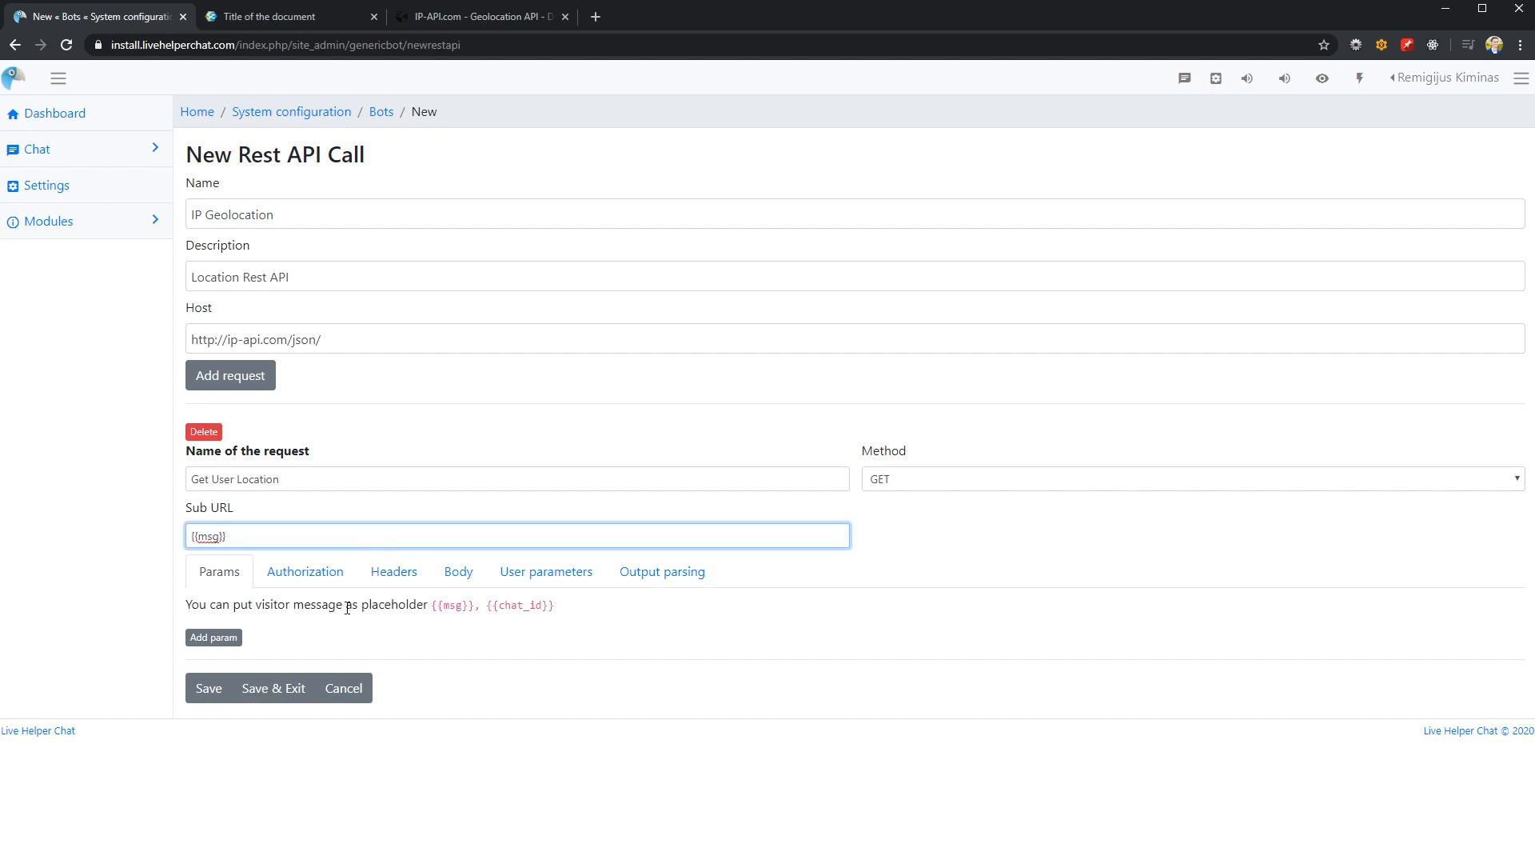
Examine the request's authorization, header, body and user parameter options, and compare them with the API documentation
click(290, 576)
click(394, 574)
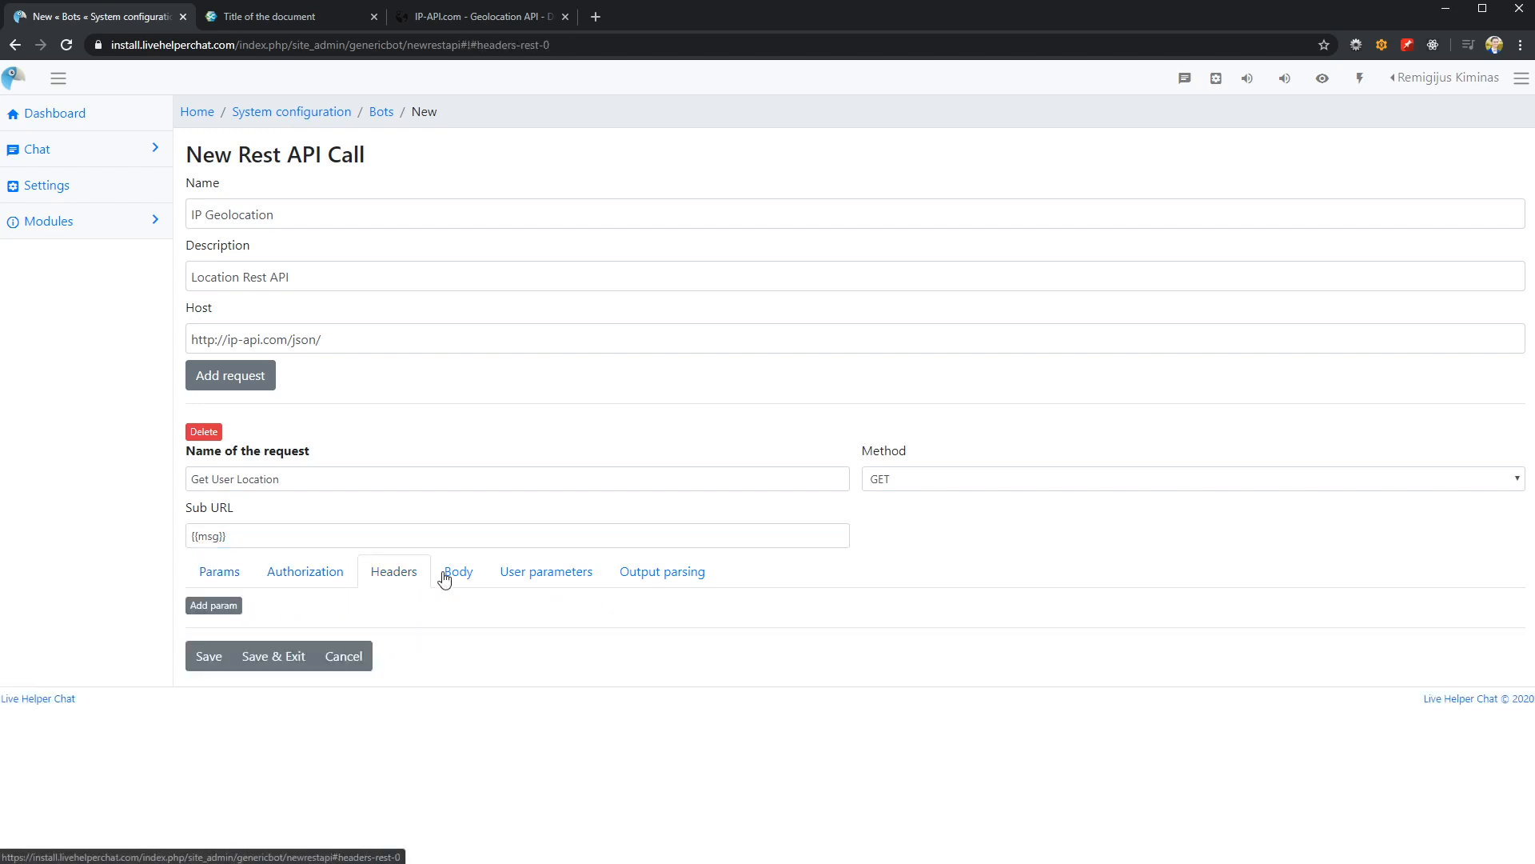
click(541, 576)
click(461, 577)
click(324, 578)
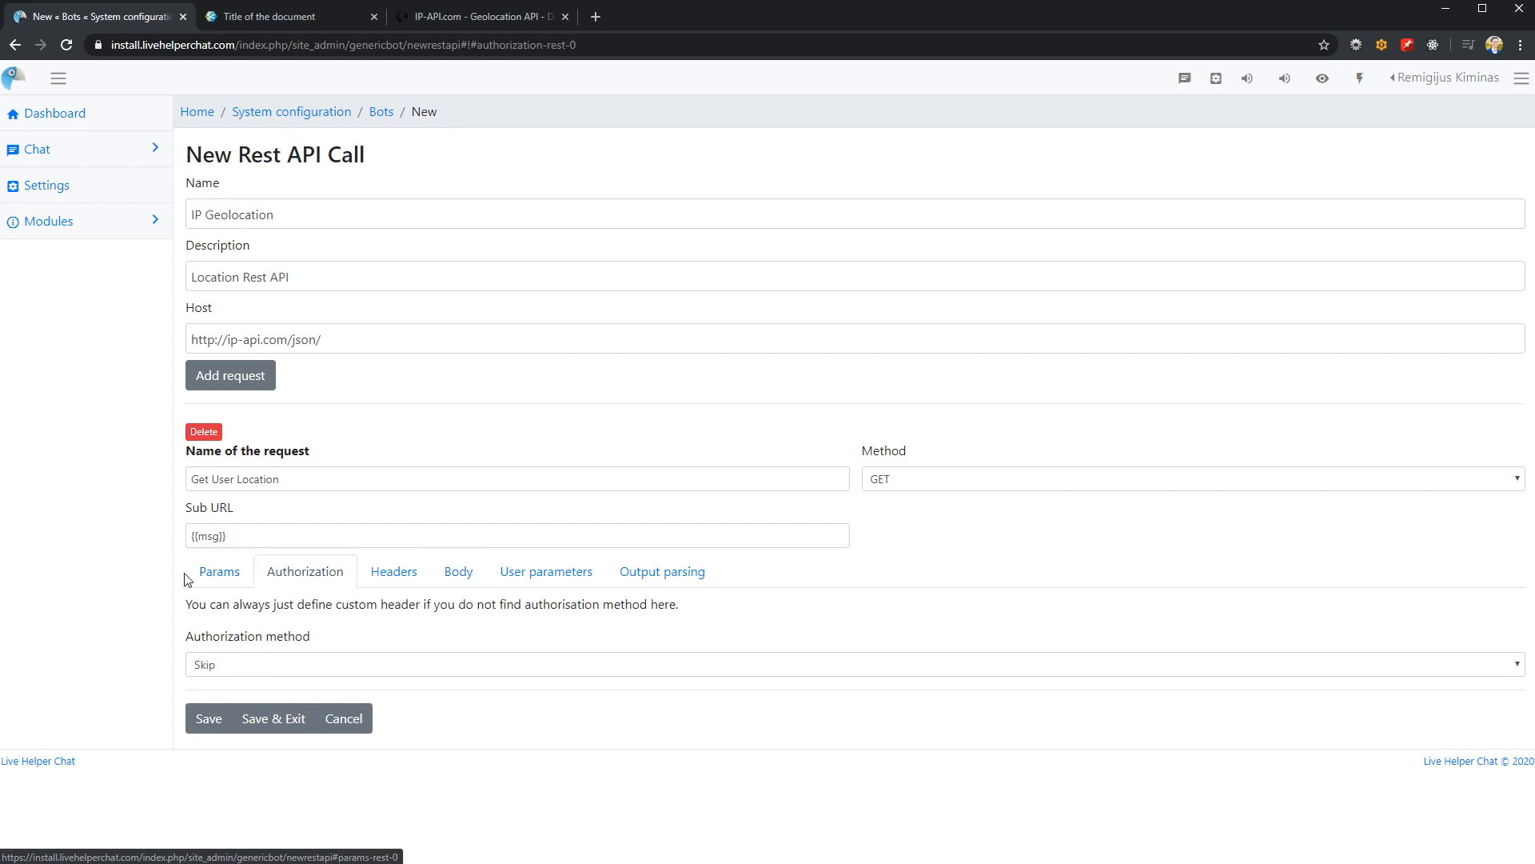
click(228, 577)
click(297, 578)
click(398, 578)
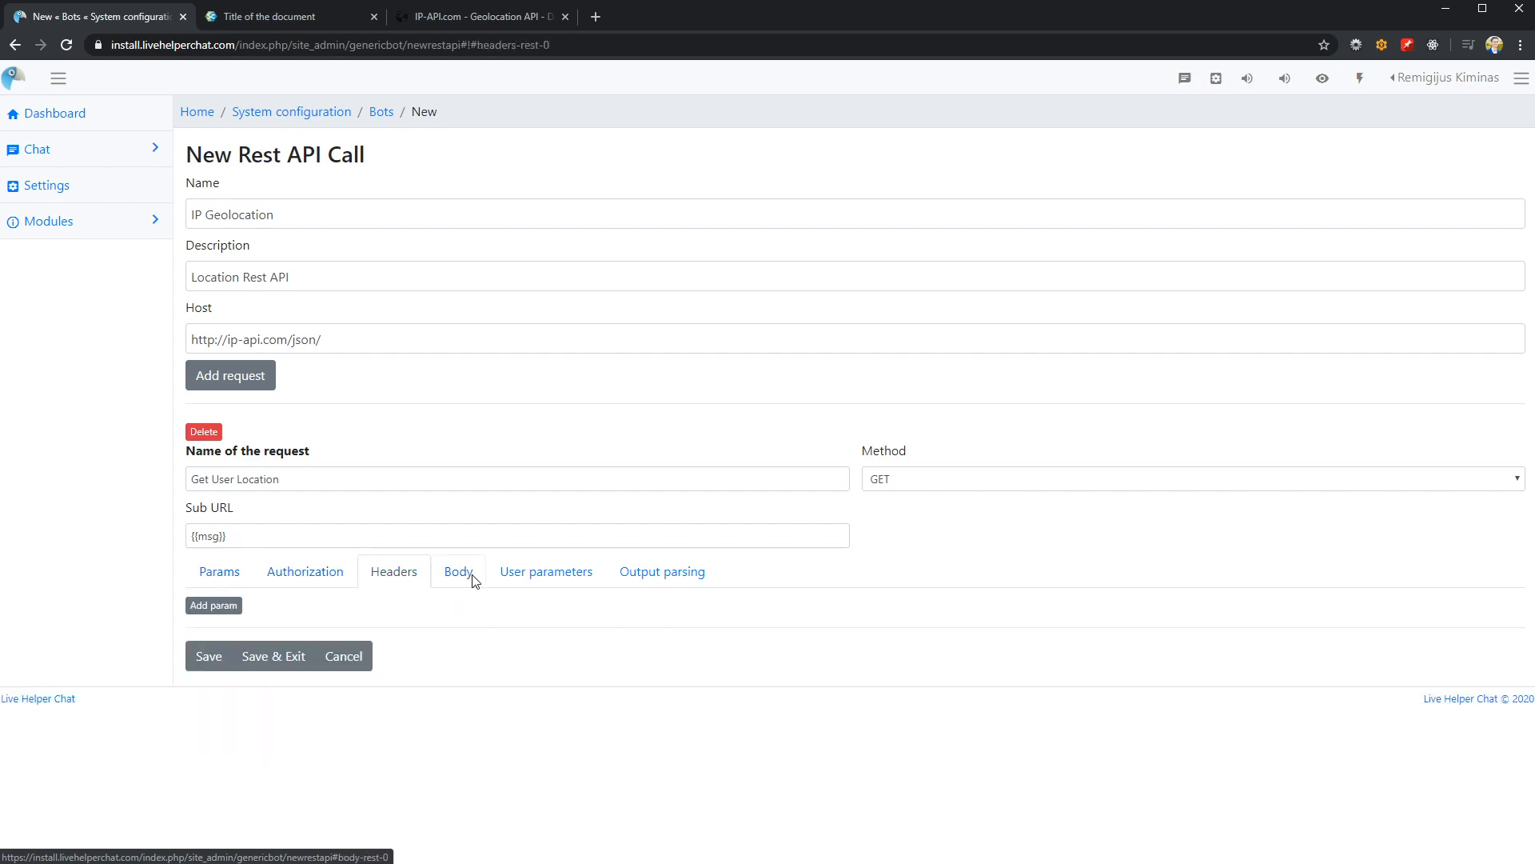
click(471, 577)
click(544, 579)
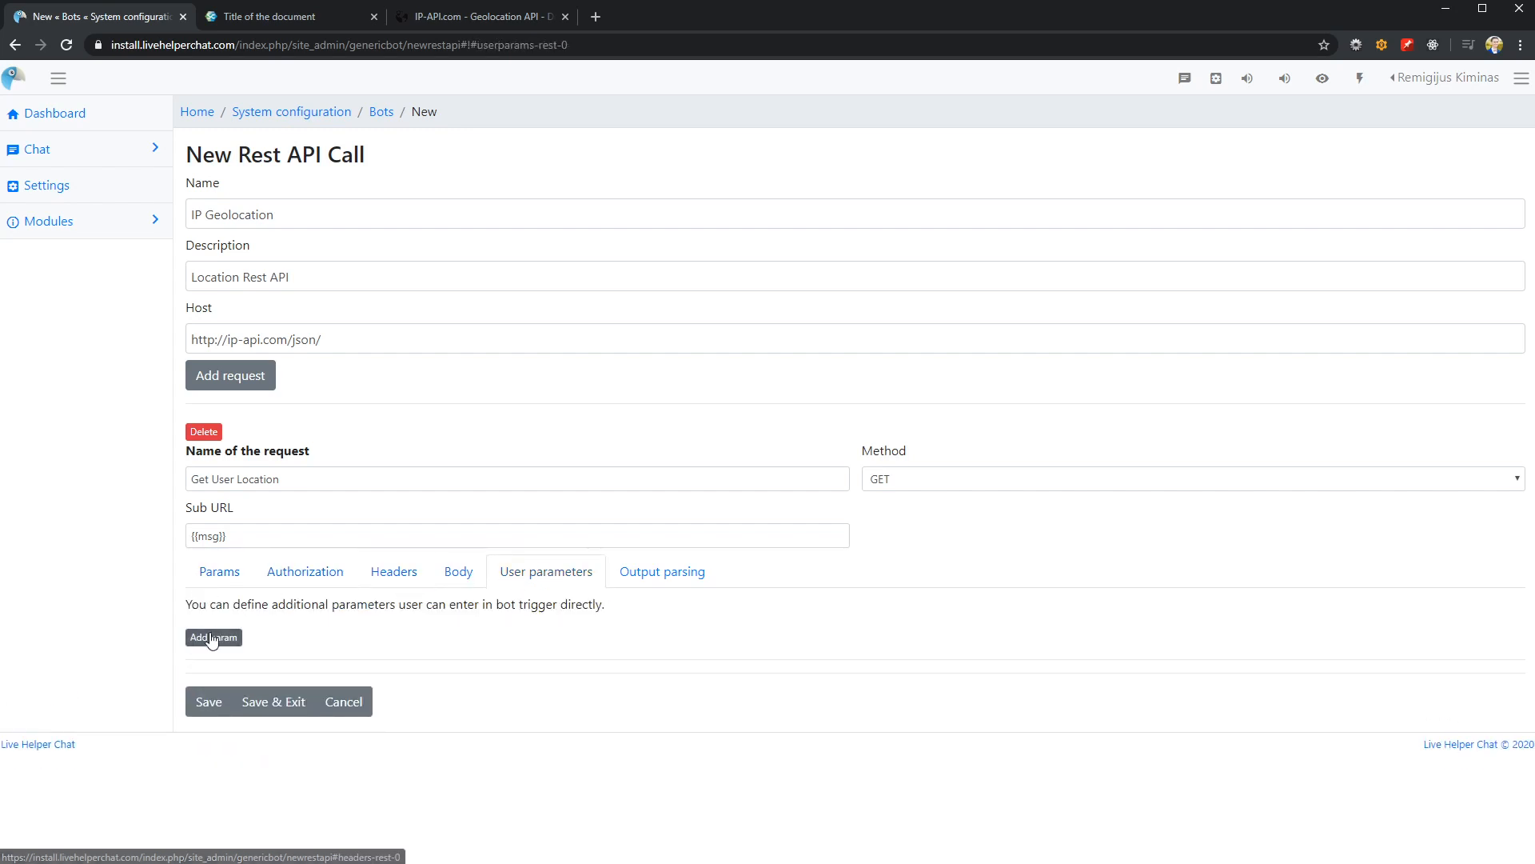
click(445, 18)
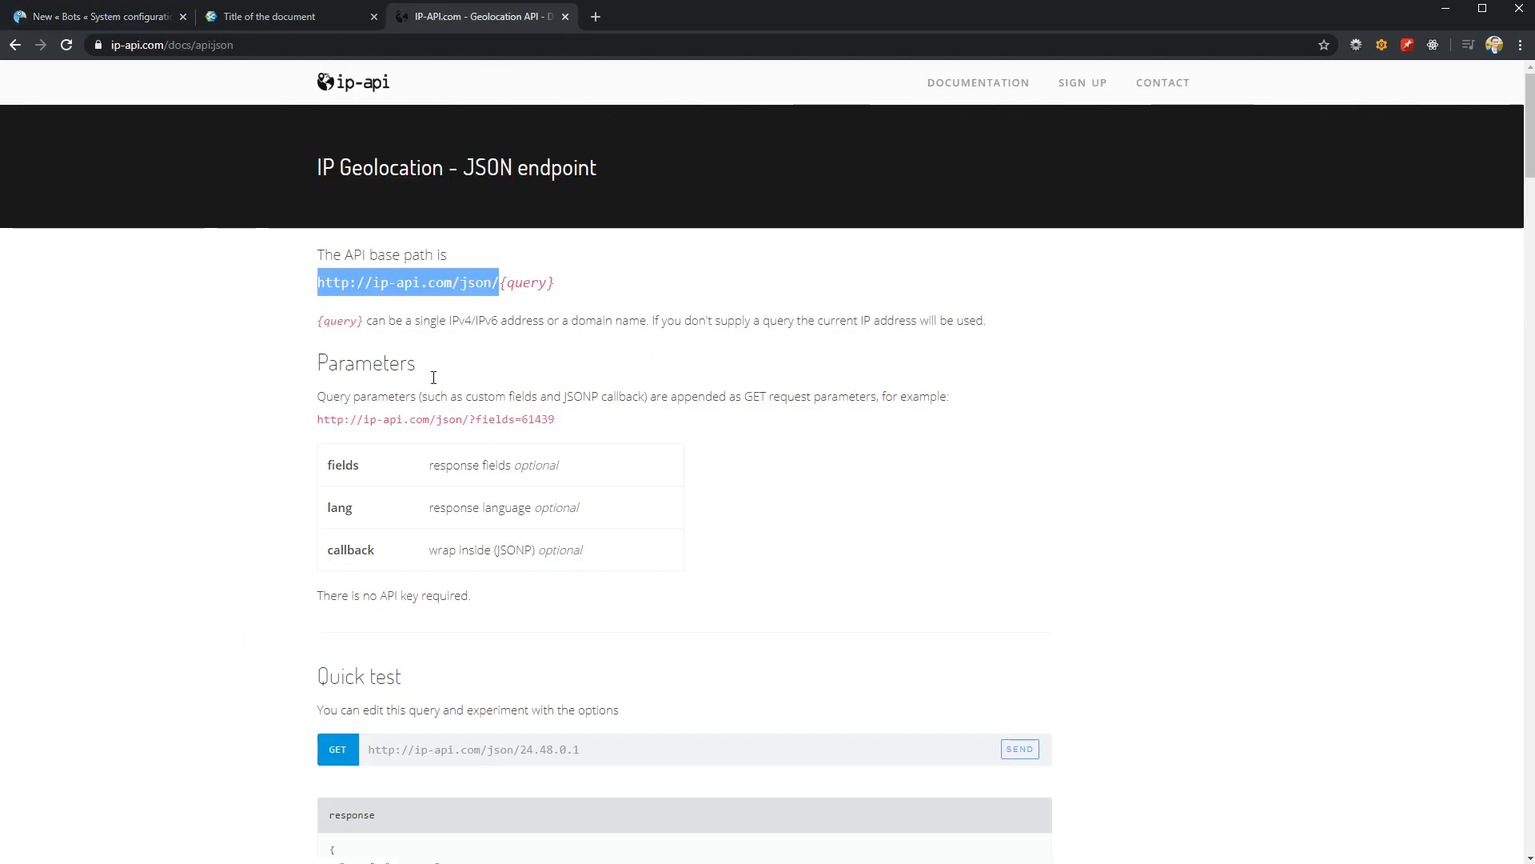
click(146, 14)
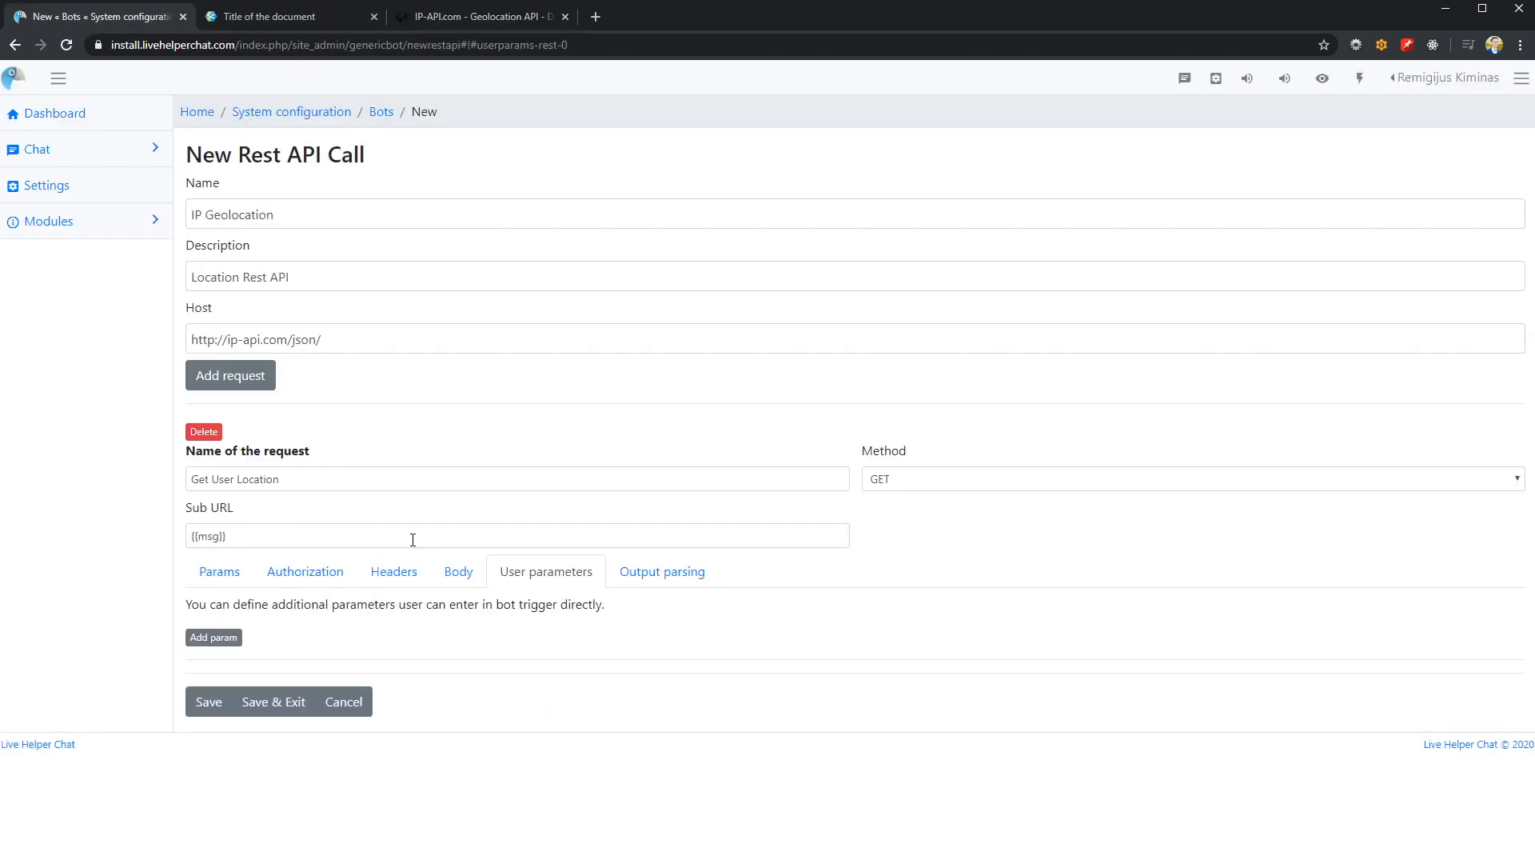
drag(282, 541, 256, 507)
key(ctrl+c)
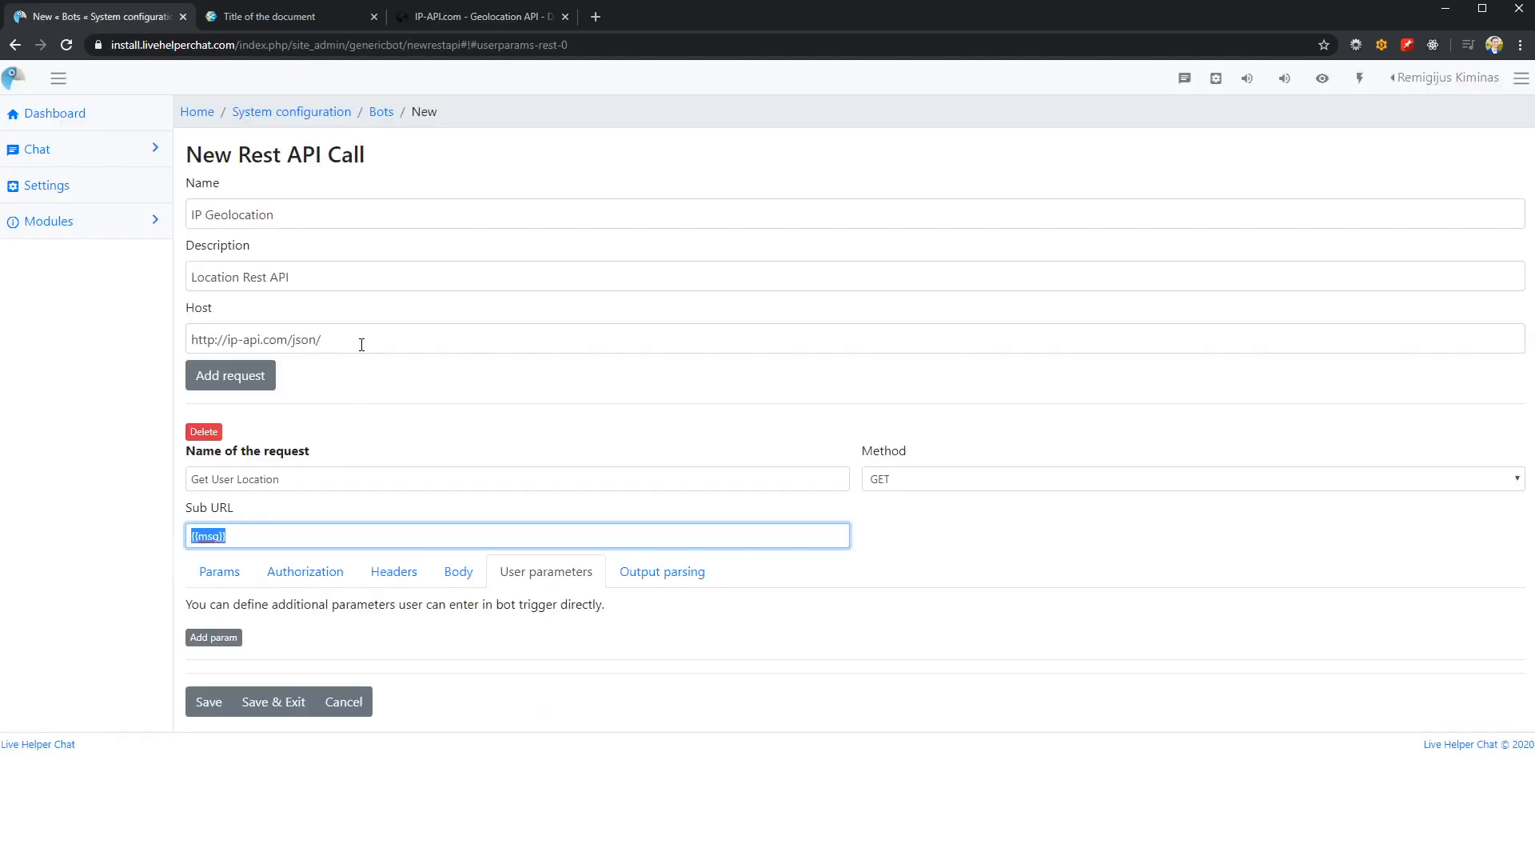
click(362, 345)
key(ctrl+v)
drag(321, 337, 499, 332)
key(BackSpace)
click(351, 539)
Add an output parsing combination named "Location Found" with HTTP status code 200
click(654, 576)
click(214, 639)
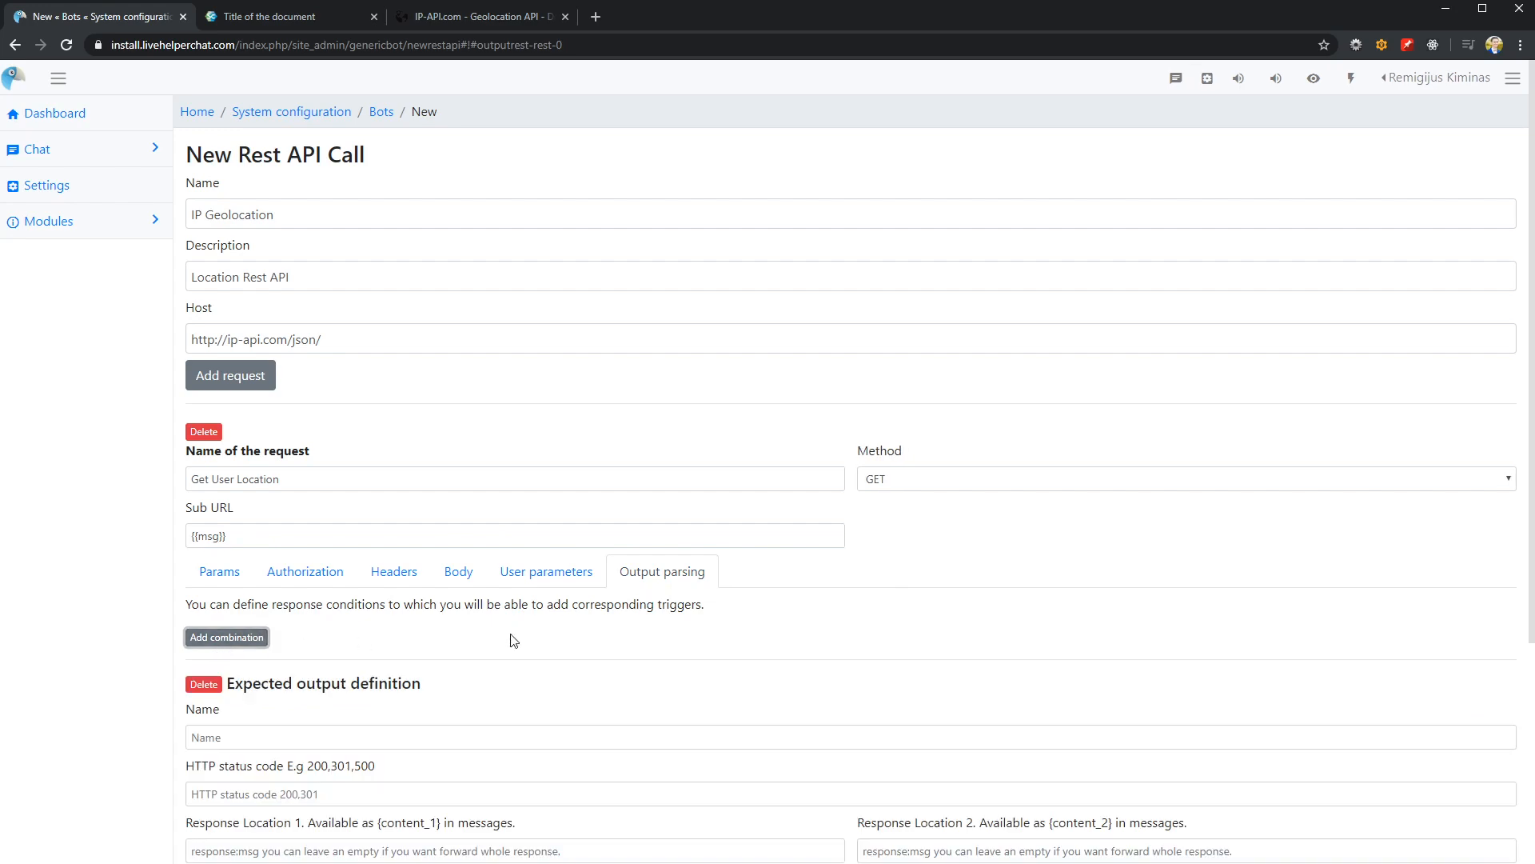
scroll(560, 635, down, 4)
scroll(408, 622, up, 2)
click(296, 589)
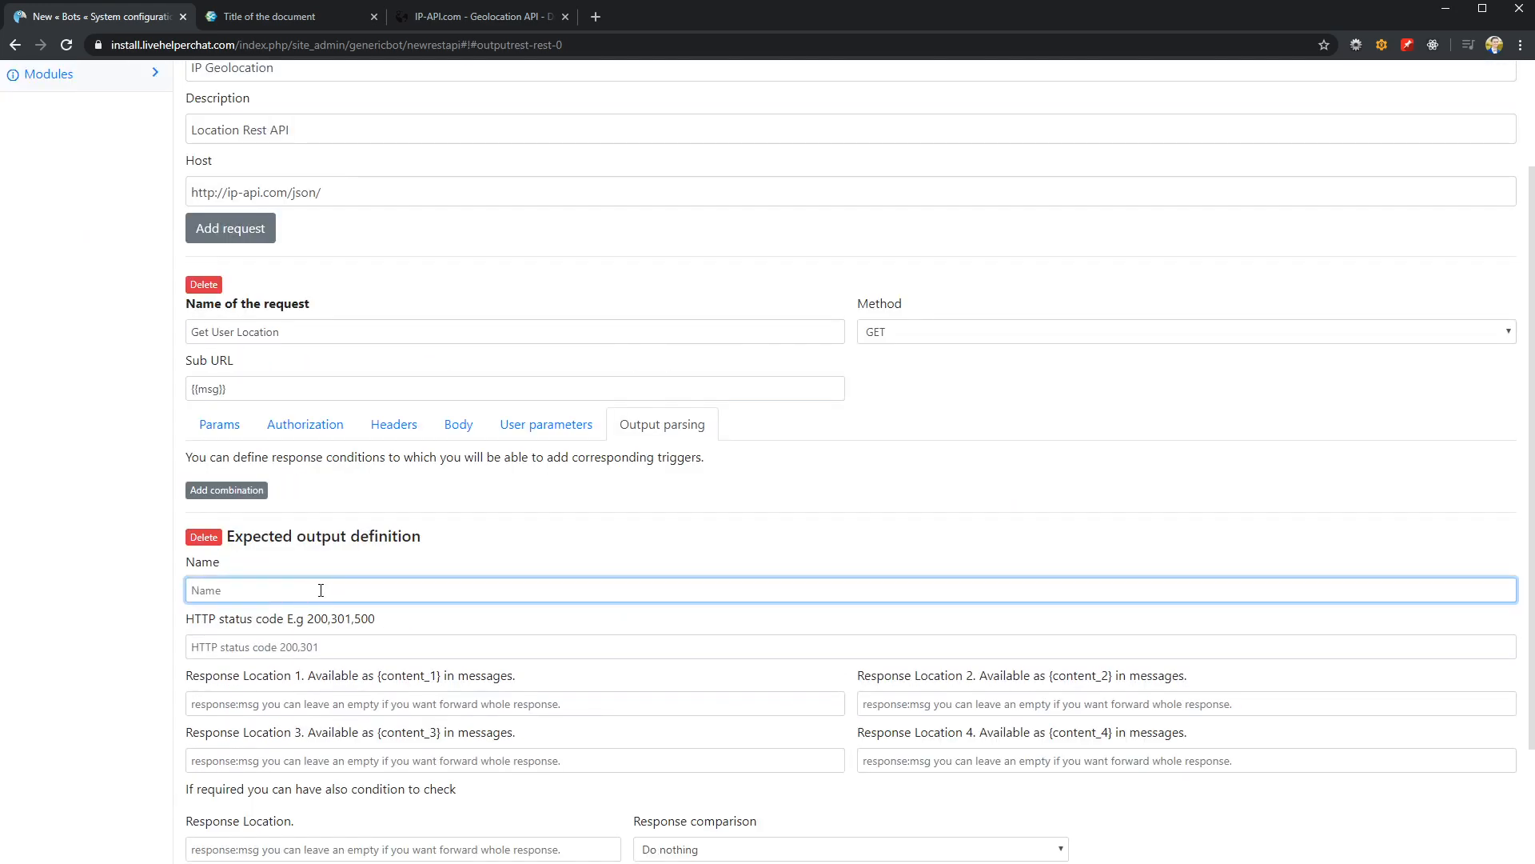
text(Location Found)
click(263, 649)
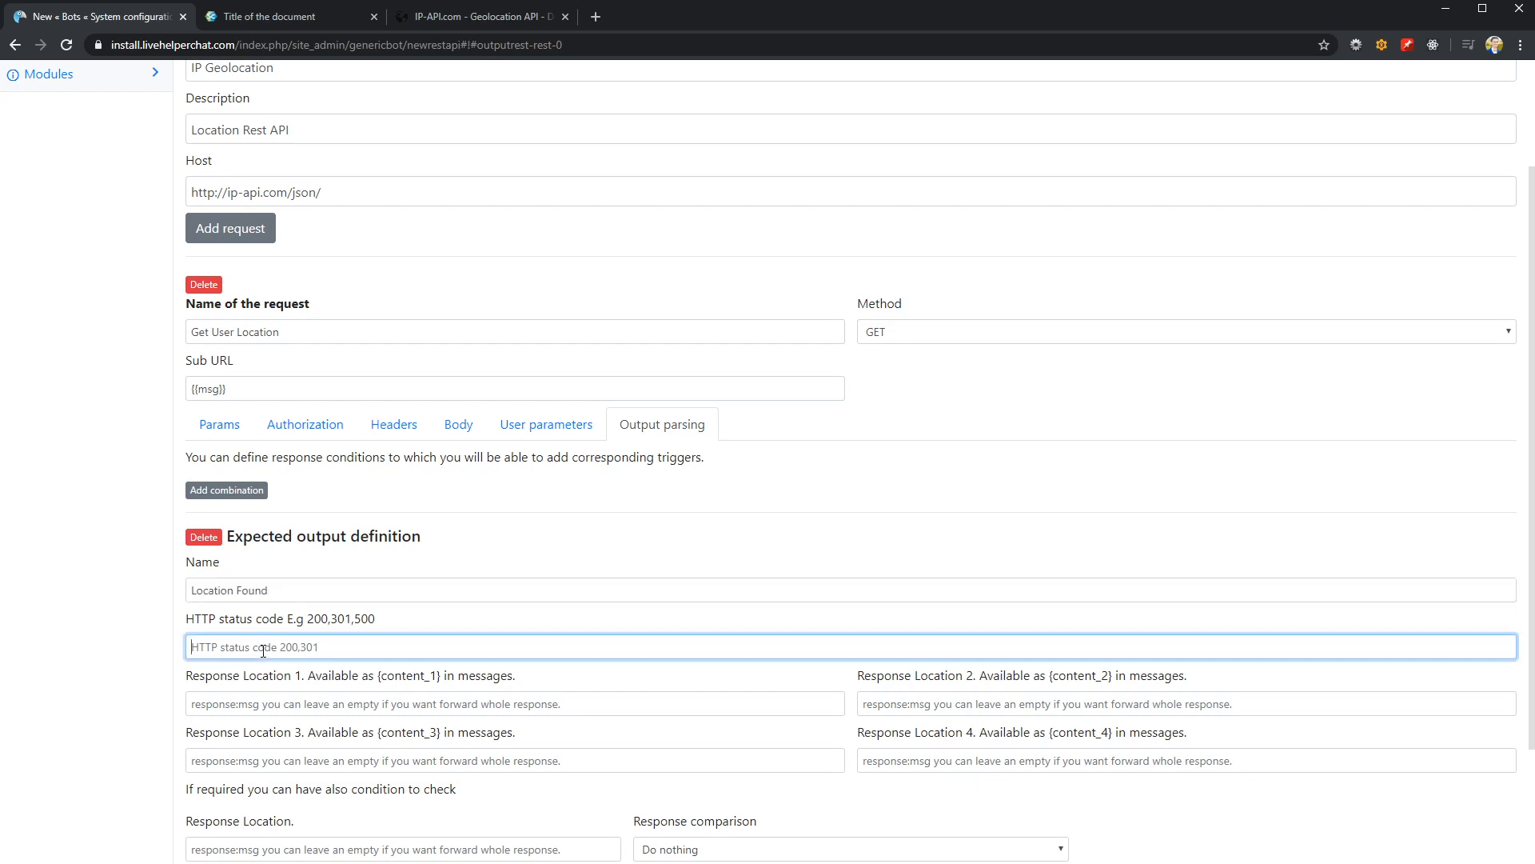
text(200)
Set Response Location 1 of the Location Found output to isp, copied from the API's sample response
scroll(359, 631, down, 1)
click(315, 626)
click(478, 18)
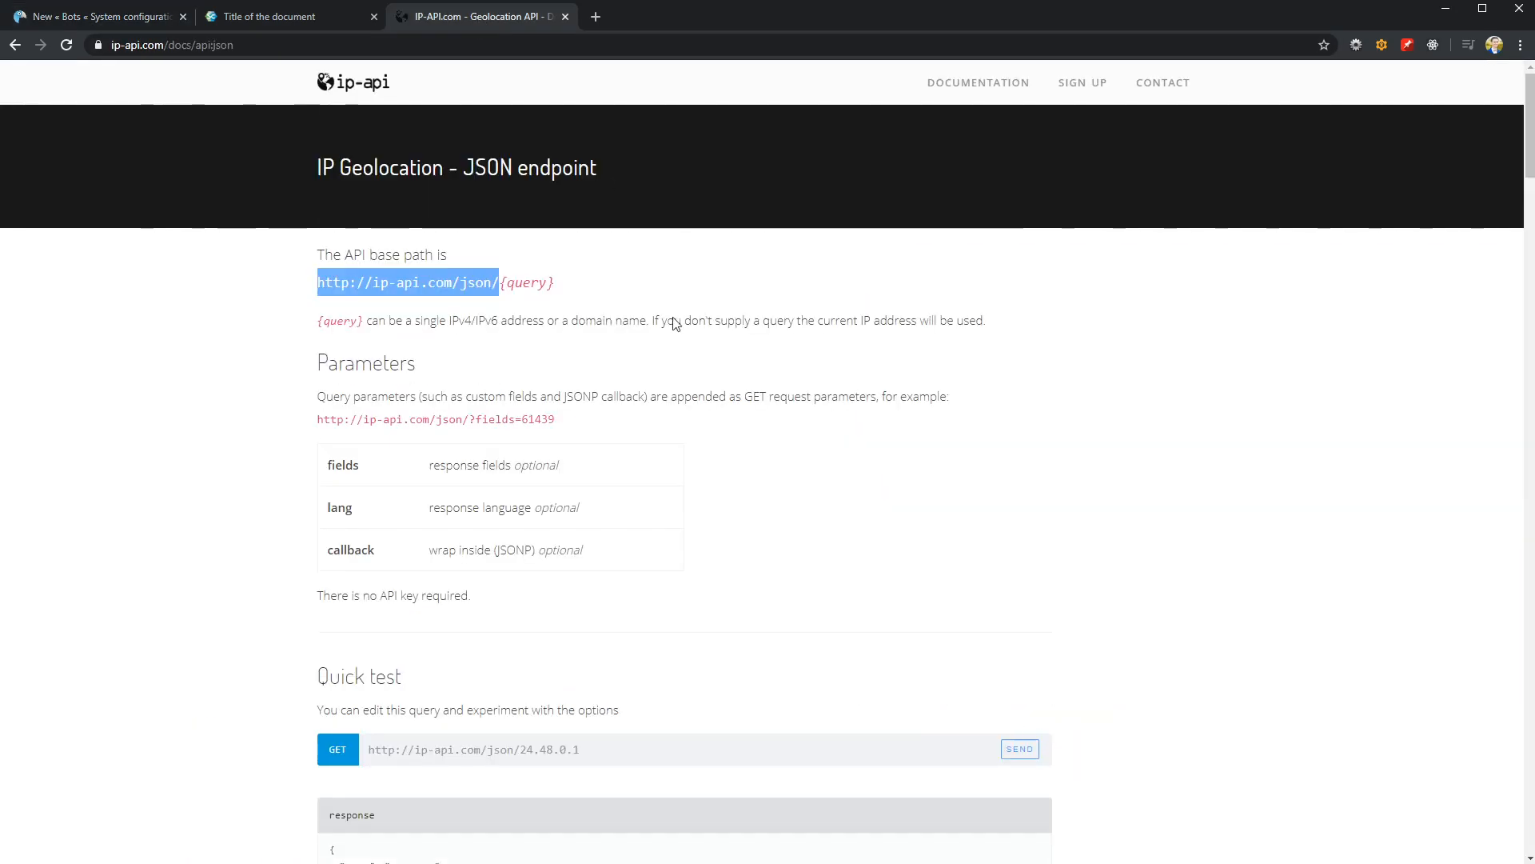
scroll(551, 616, down, 4)
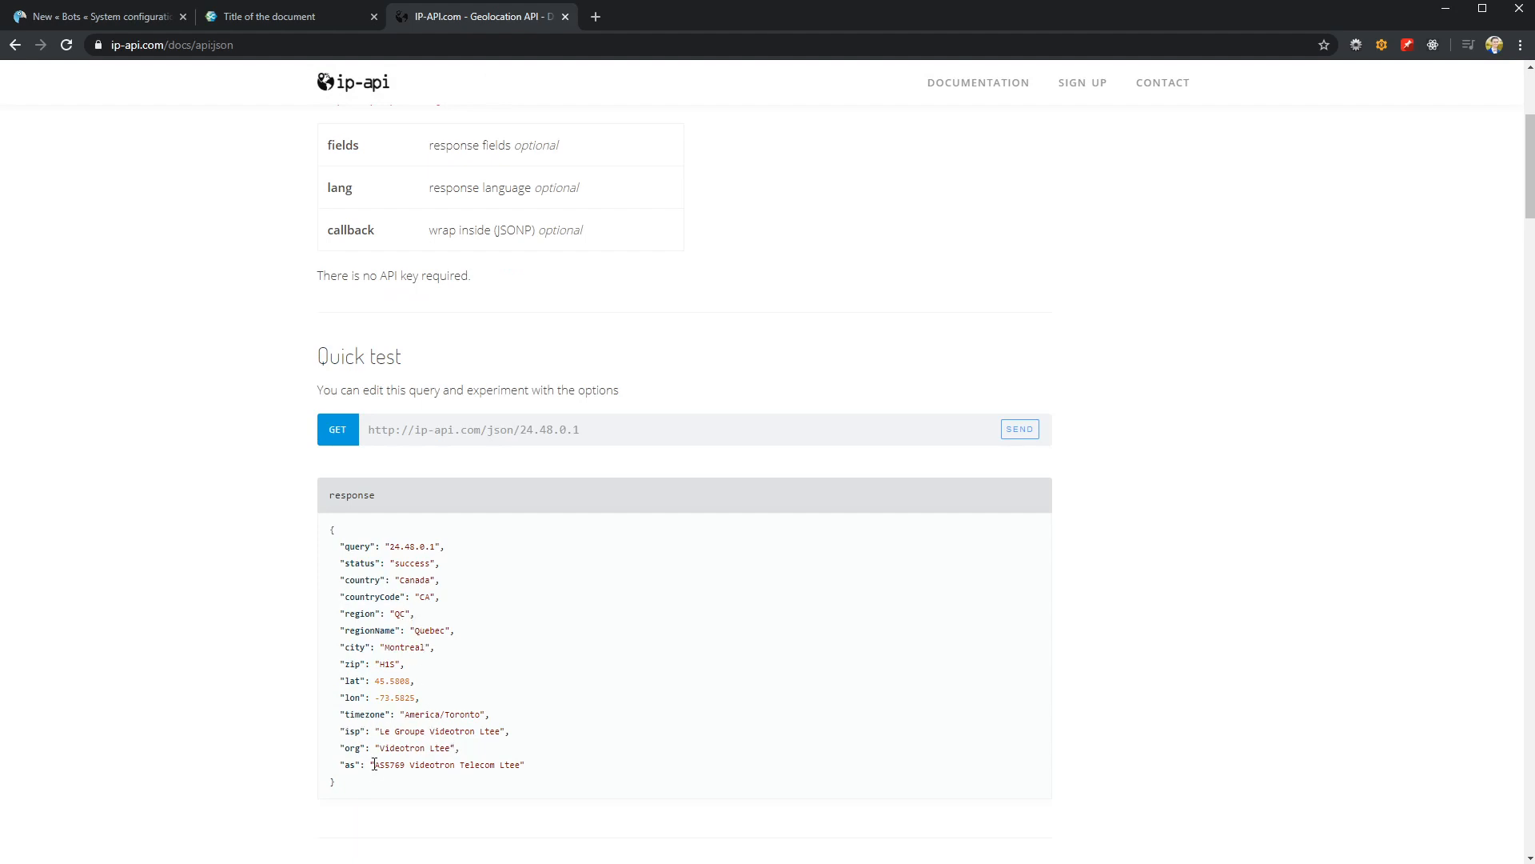
drag(344, 731, 358, 729)
click(128, 16)
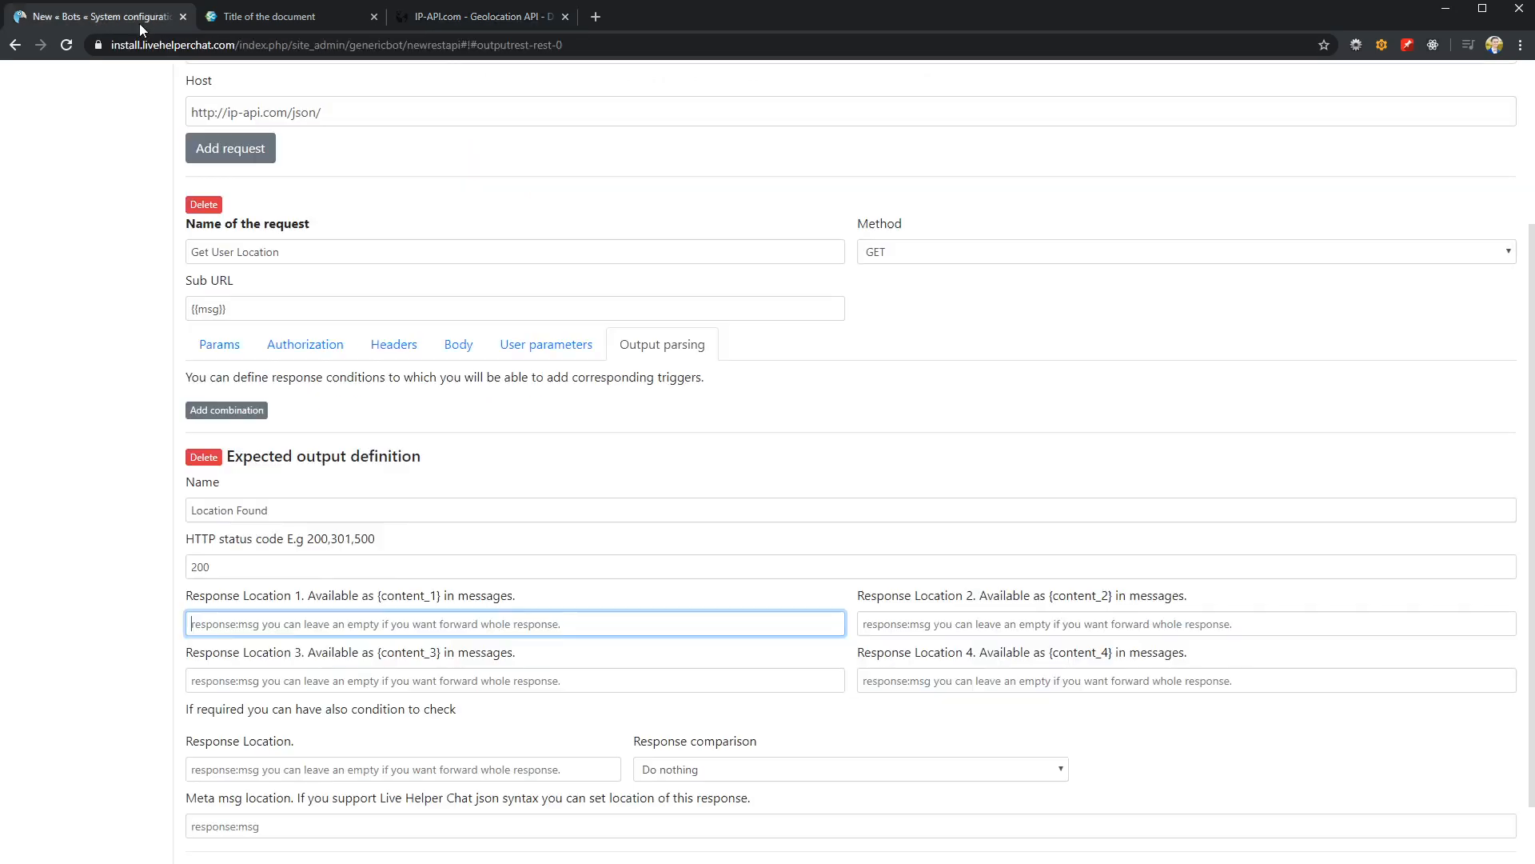
text(isp)
key(ctrl+a)
click(481, 18)
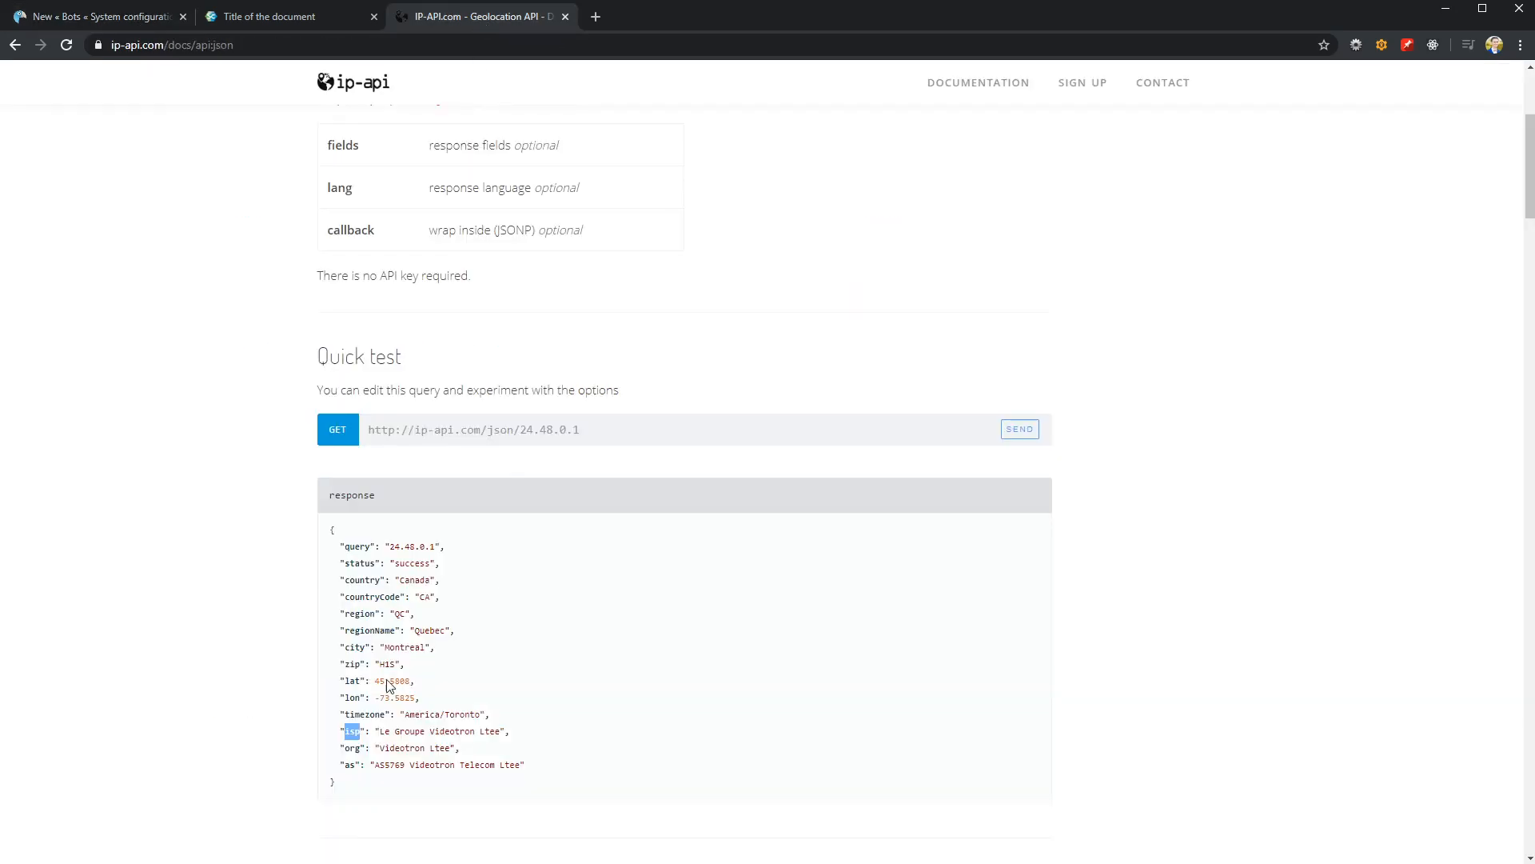
click(130, 17)
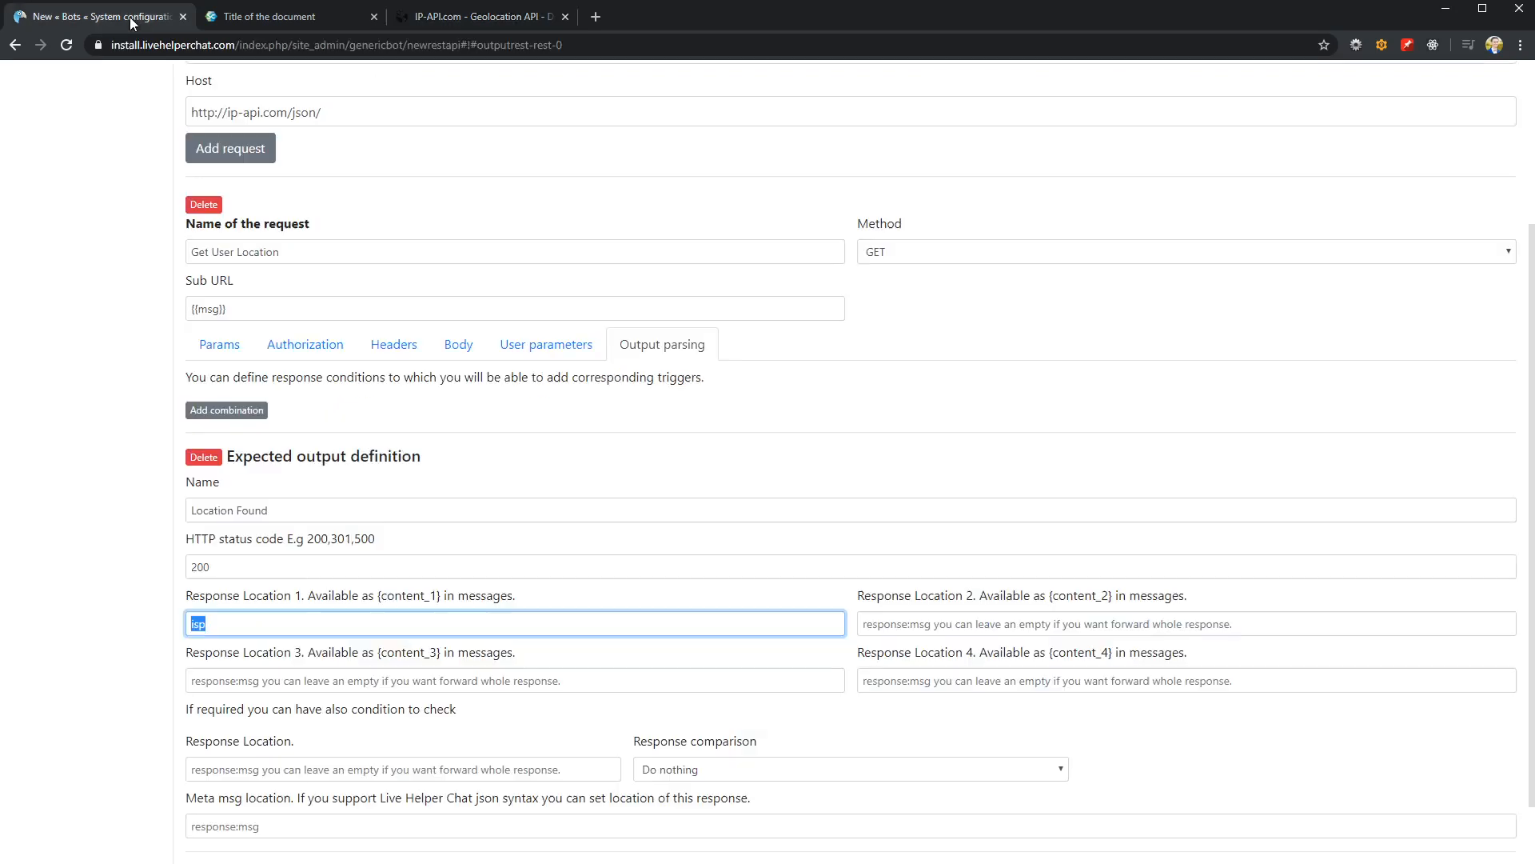
click(274, 618)
text(:asdasd:asdasd:)
drag(209, 623, 412, 618)
key(BackSpace)
Set the Response Location of the Location Found output's condition to status, copied from the API's sample response
scroll(435, 617, down, 1)
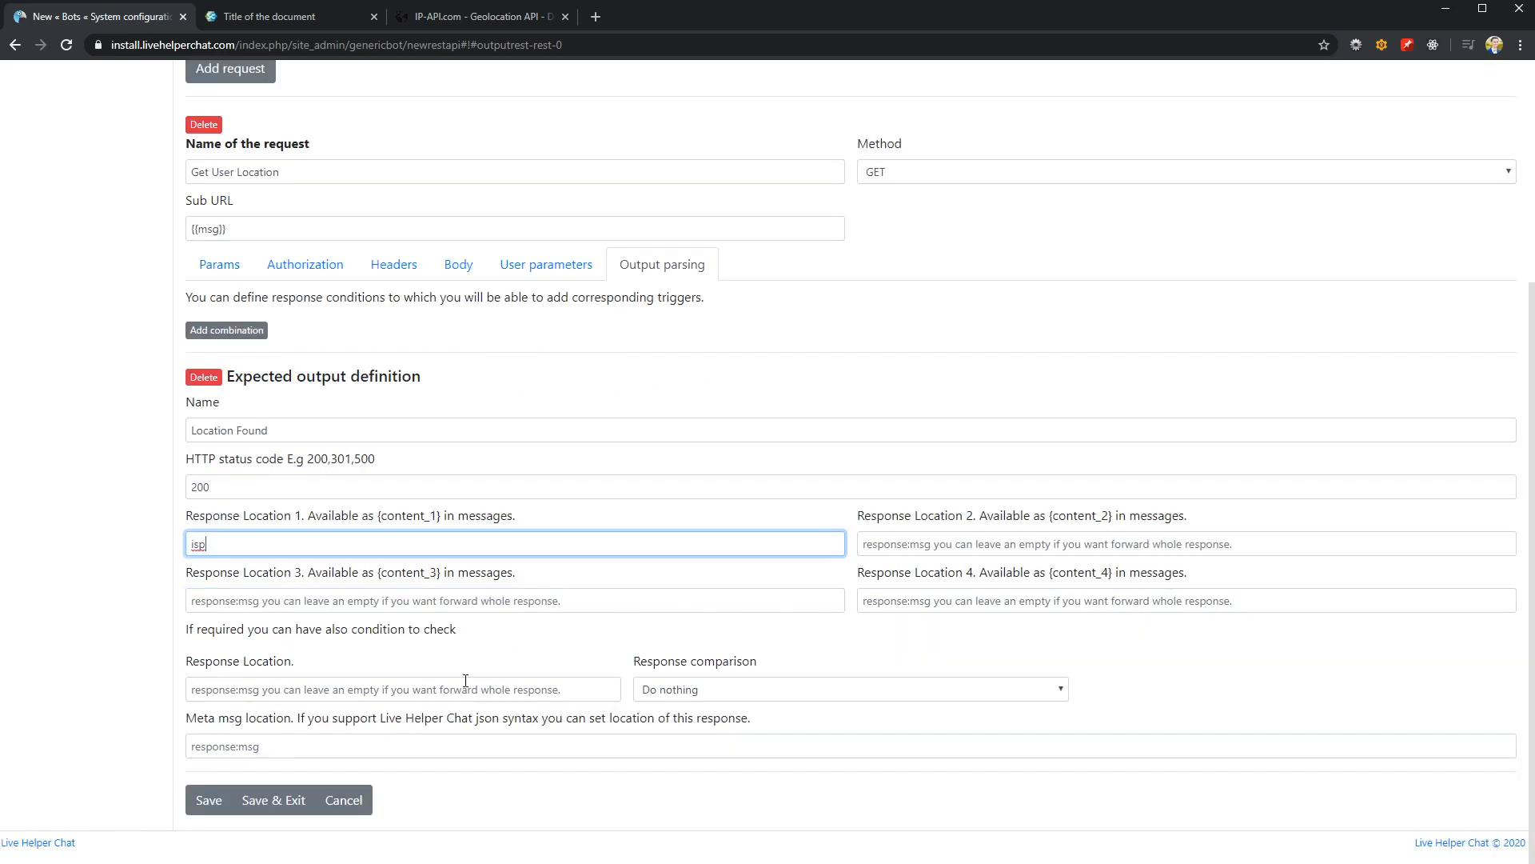
click(263, 691)
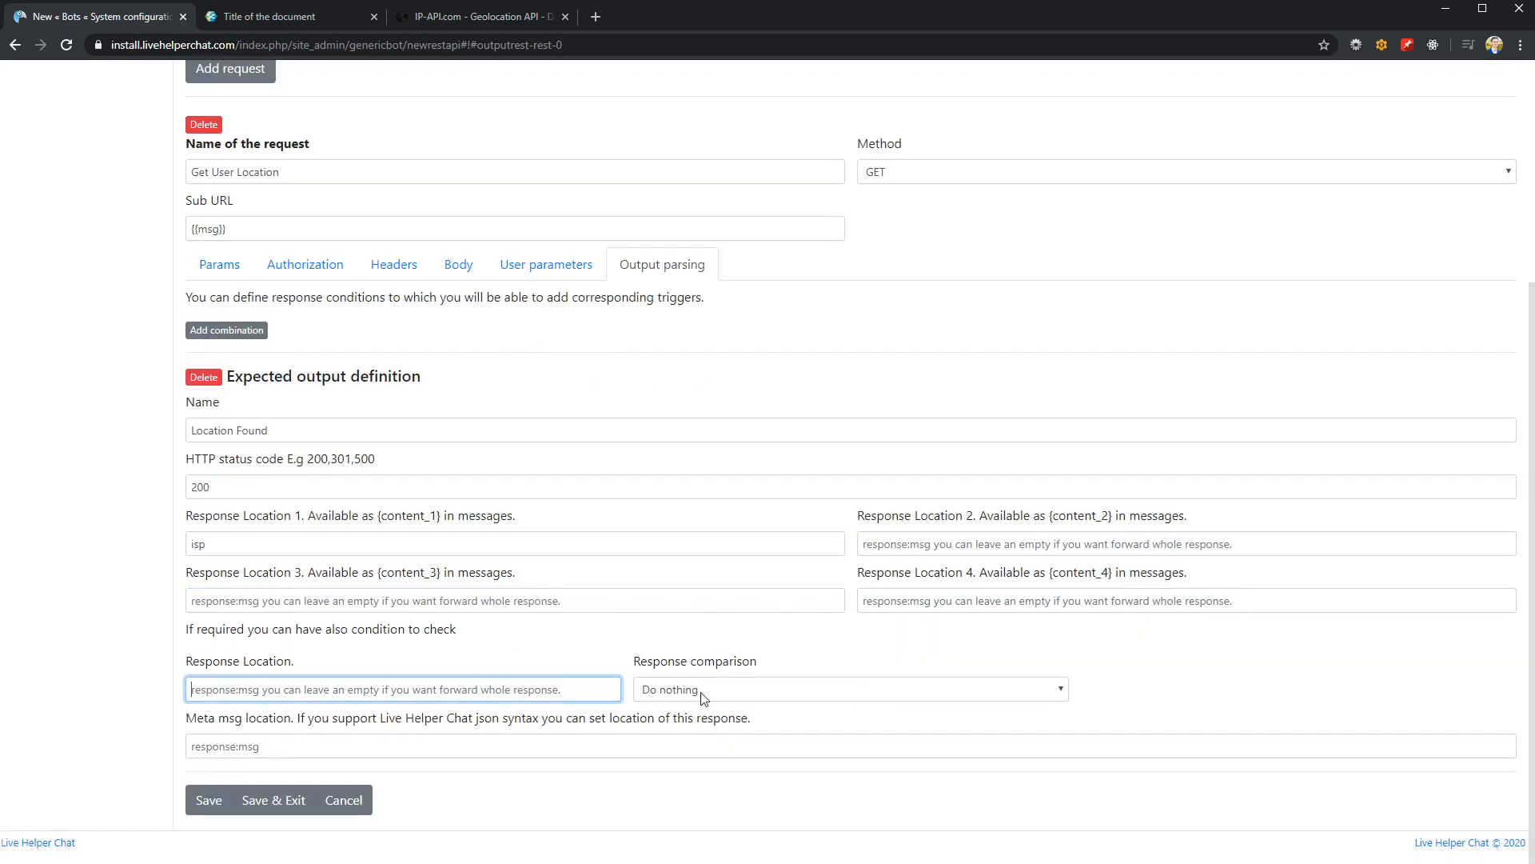
click(453, 18)
double_click(351, 564)
key(ctrl+c)
click(137, 24)
key(ctrl+v)
Set the condition's comparison to = with the value success copied from the sample response, and save the Rest API call
click(684, 689)
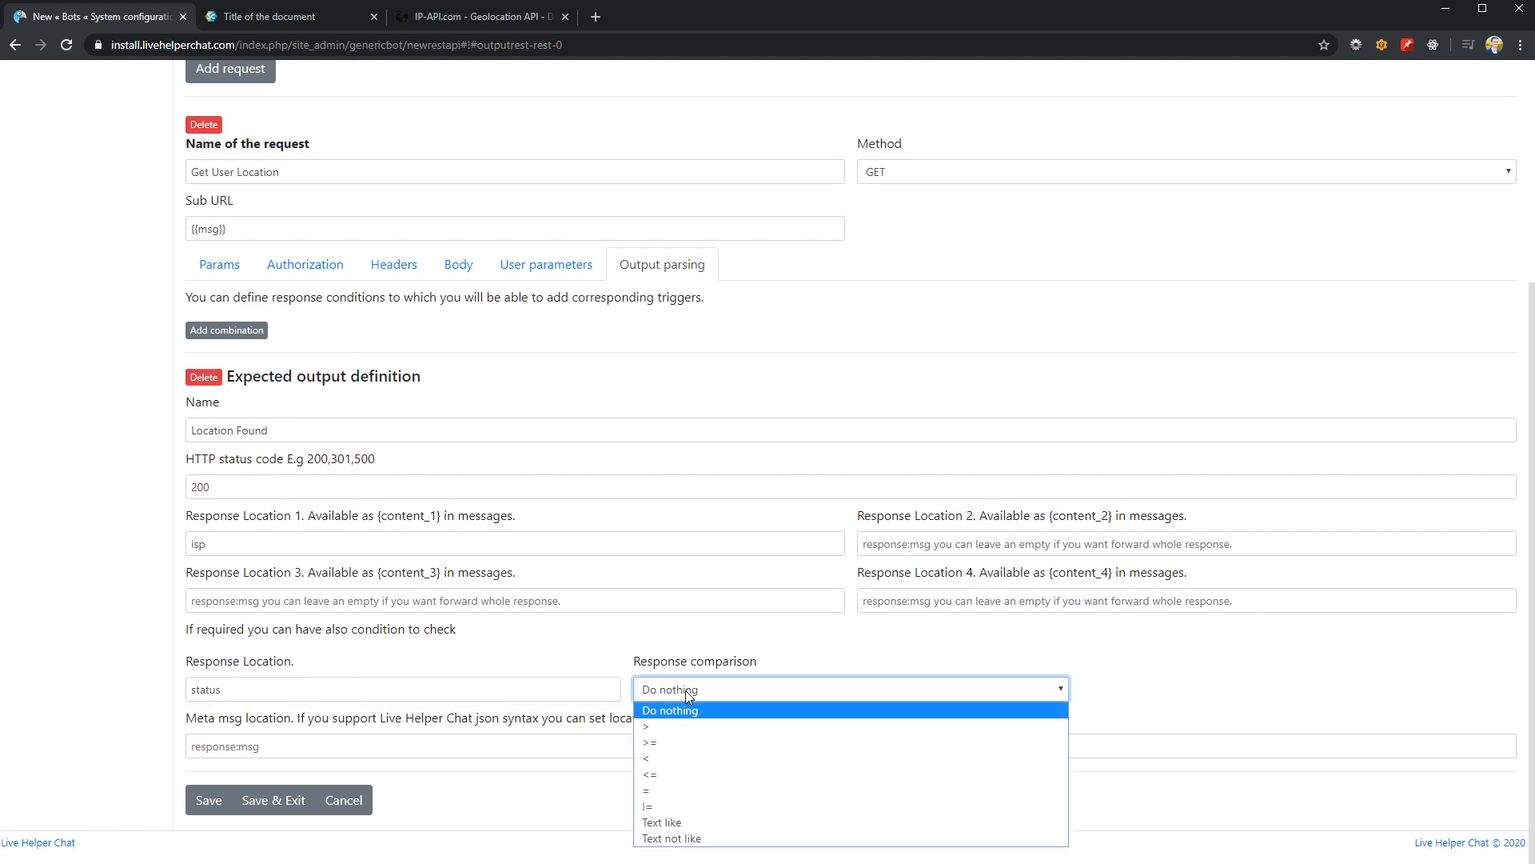
click(664, 792)
click(1120, 691)
click(446, 15)
double_click(412, 563)
key(ctrl+c)
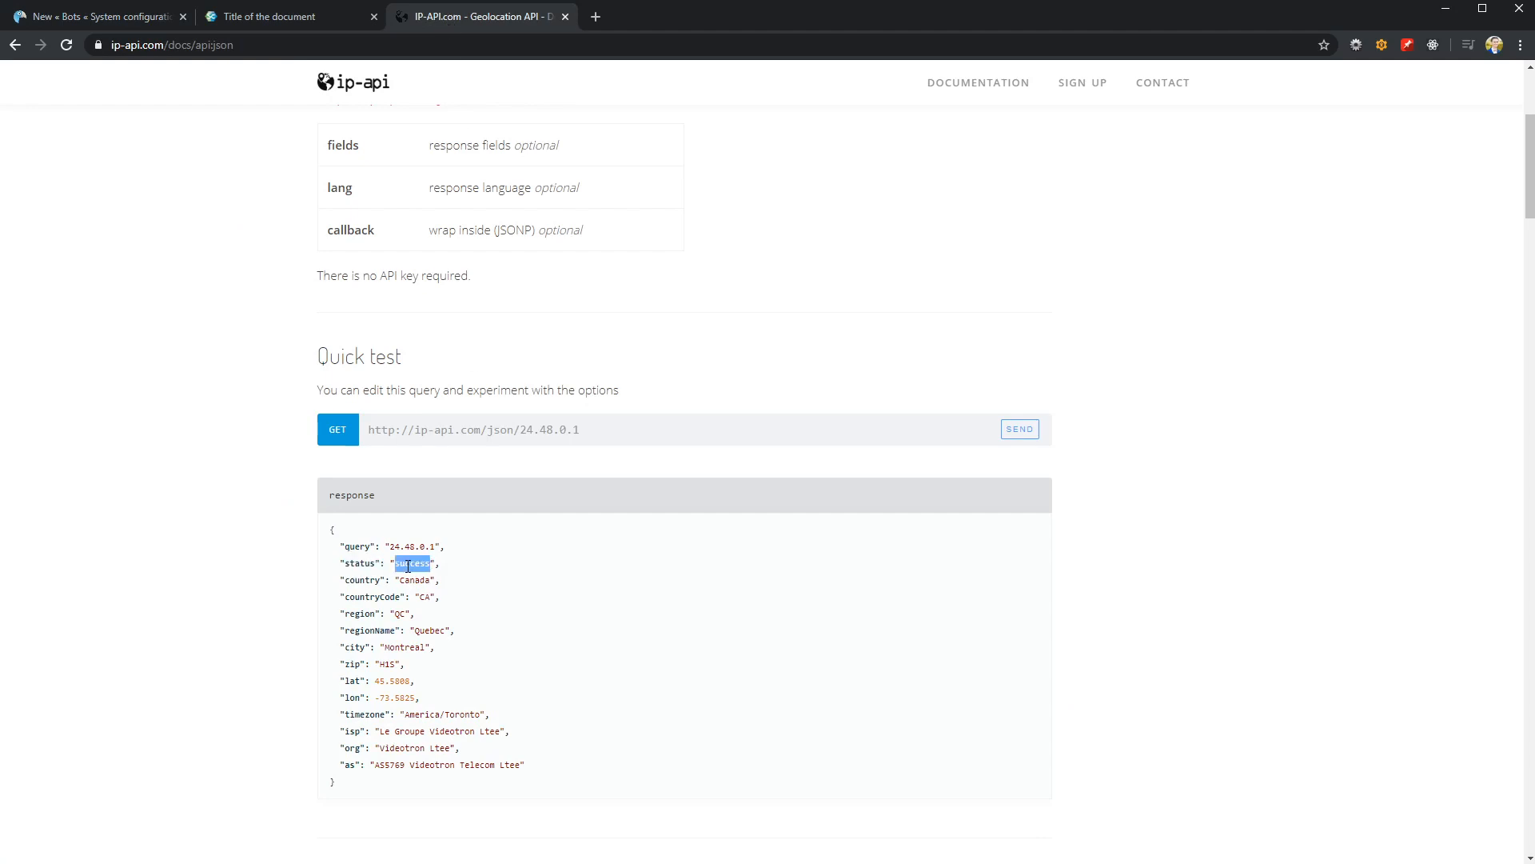
click(160, 17)
key(ctrl+v)
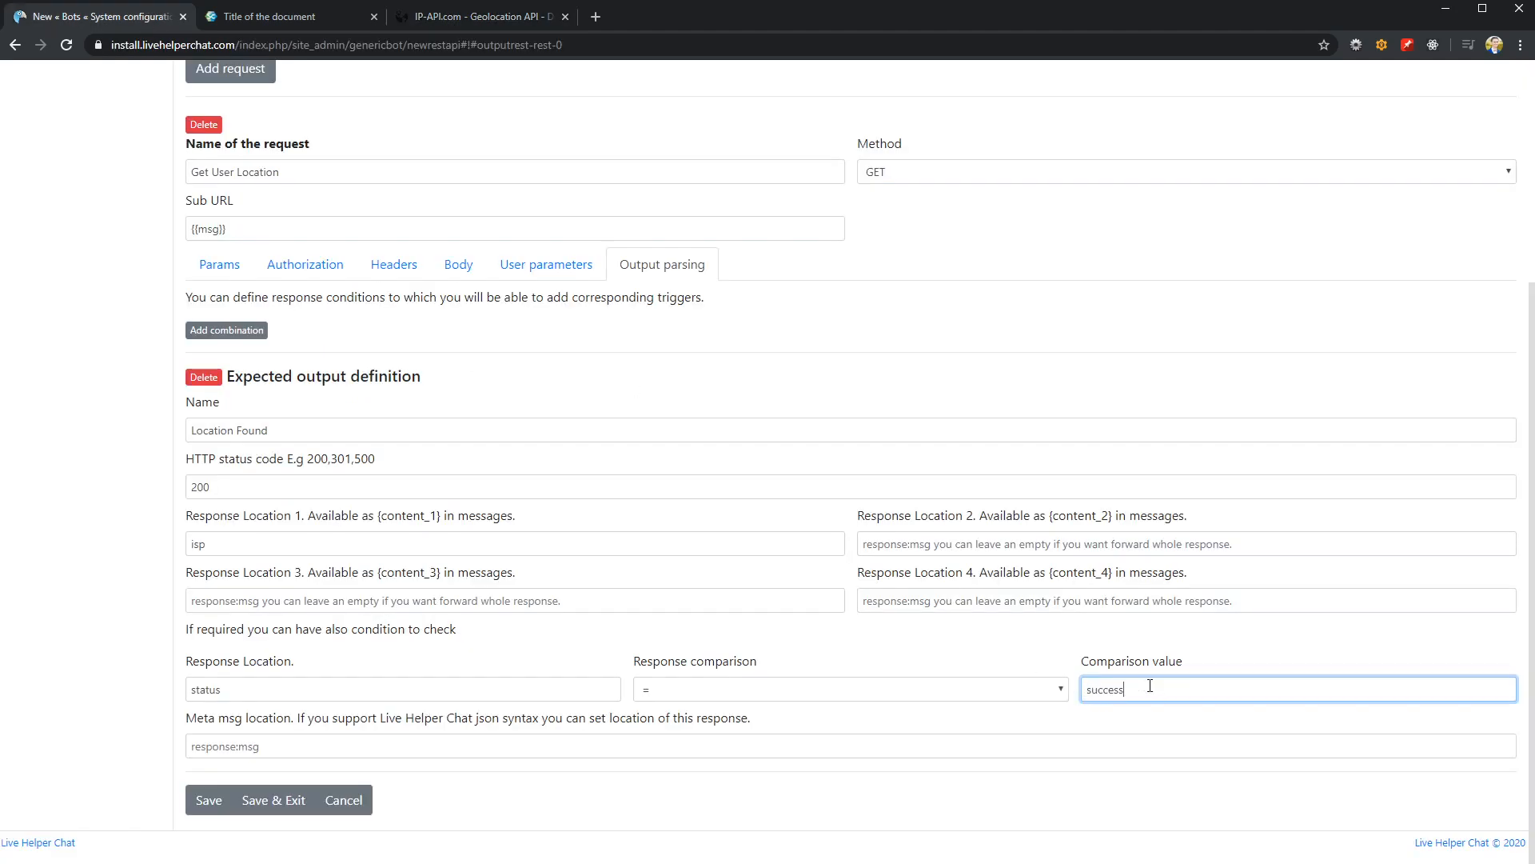
click(62, 672)
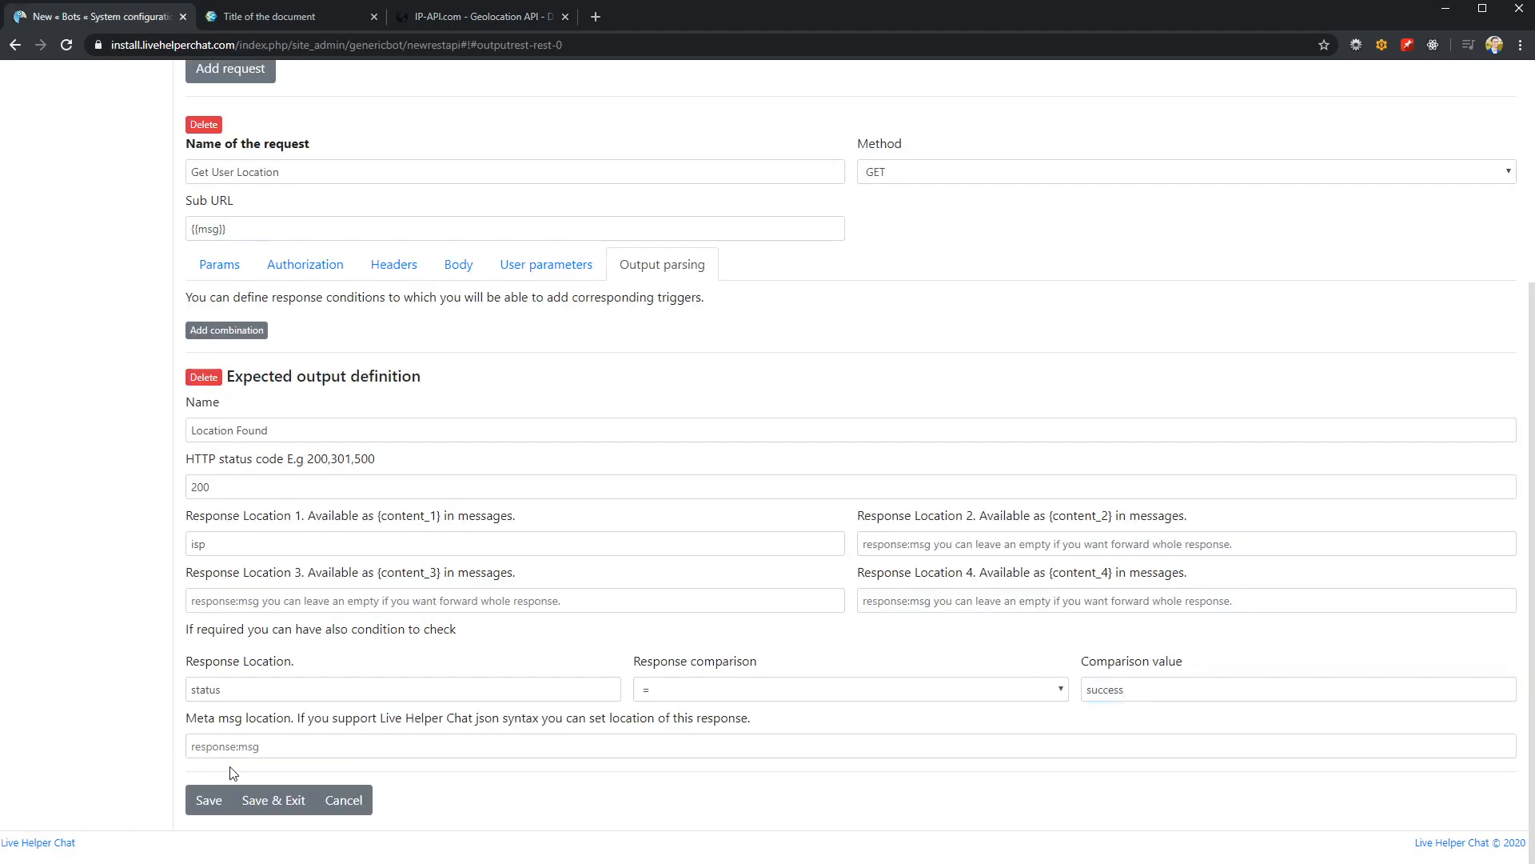
click(204, 805)
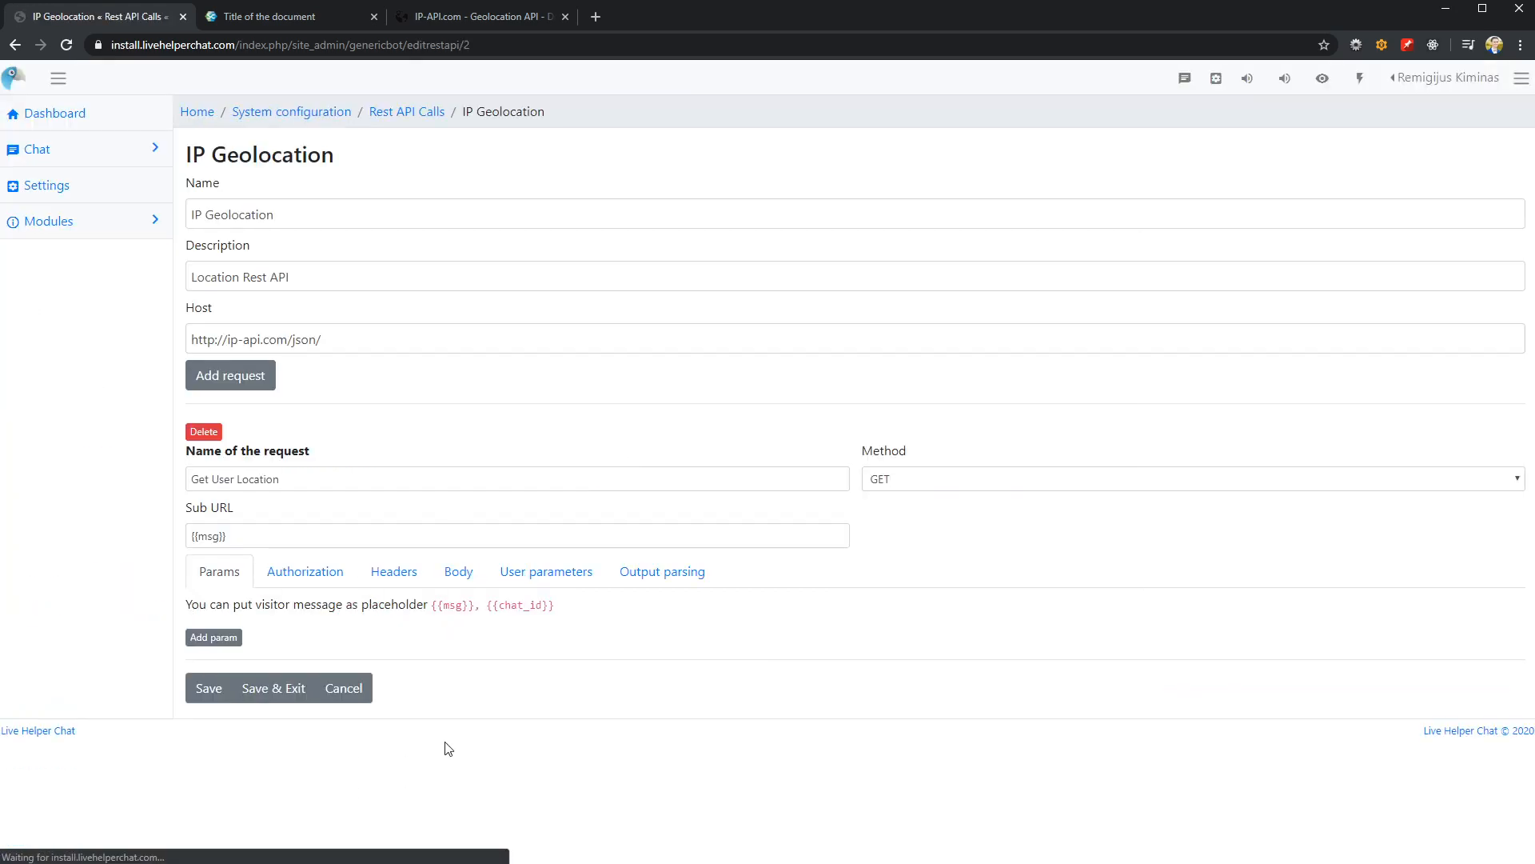
Review the saved output parsing definition and the request's other option sections
click(659, 571)
scroll(548, 708, down, 4)
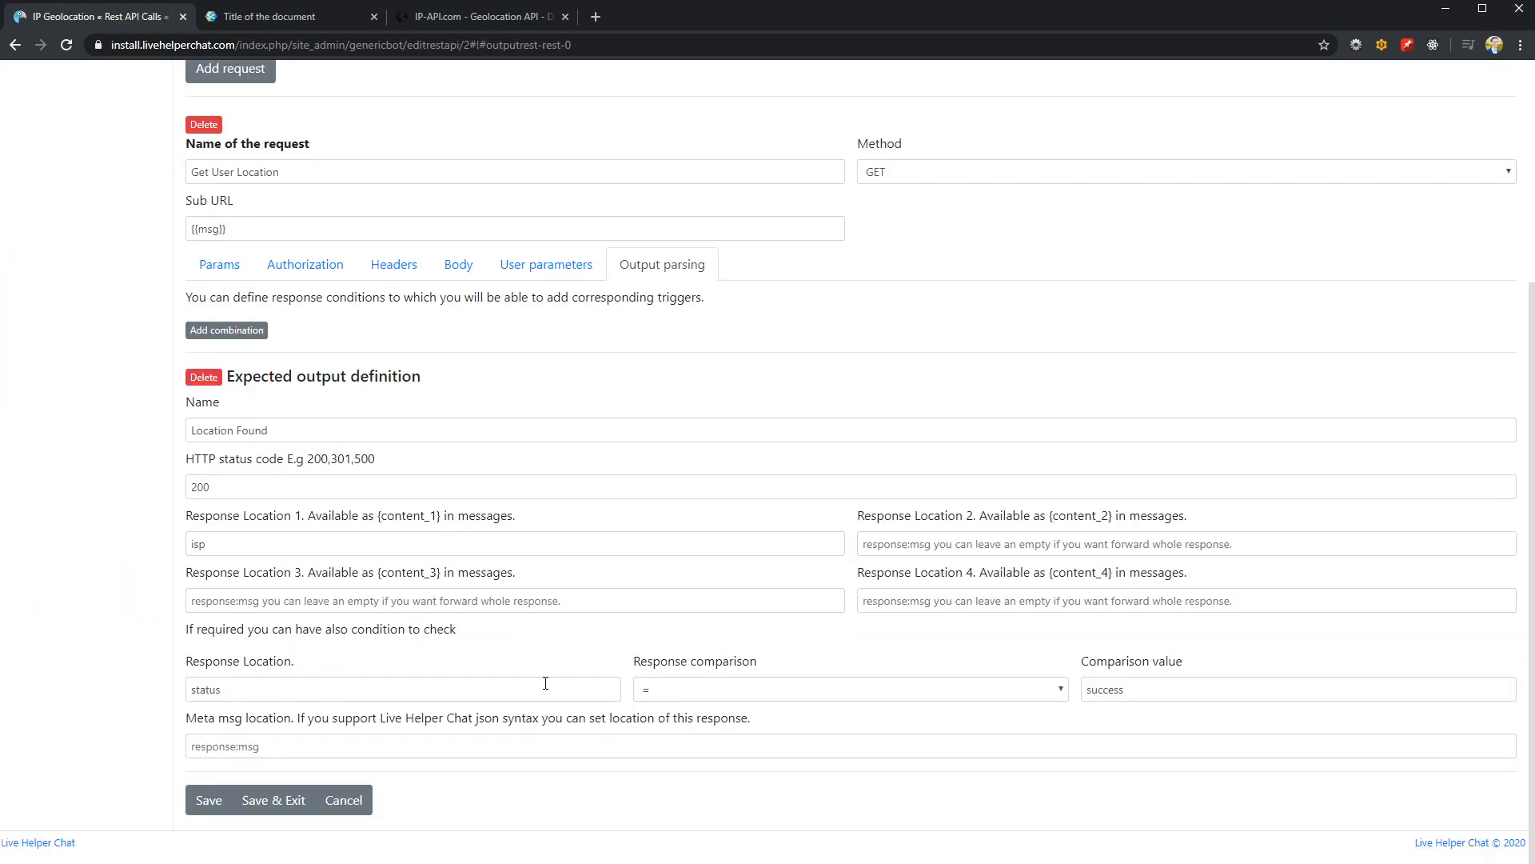
scroll(727, 696, up, 3)
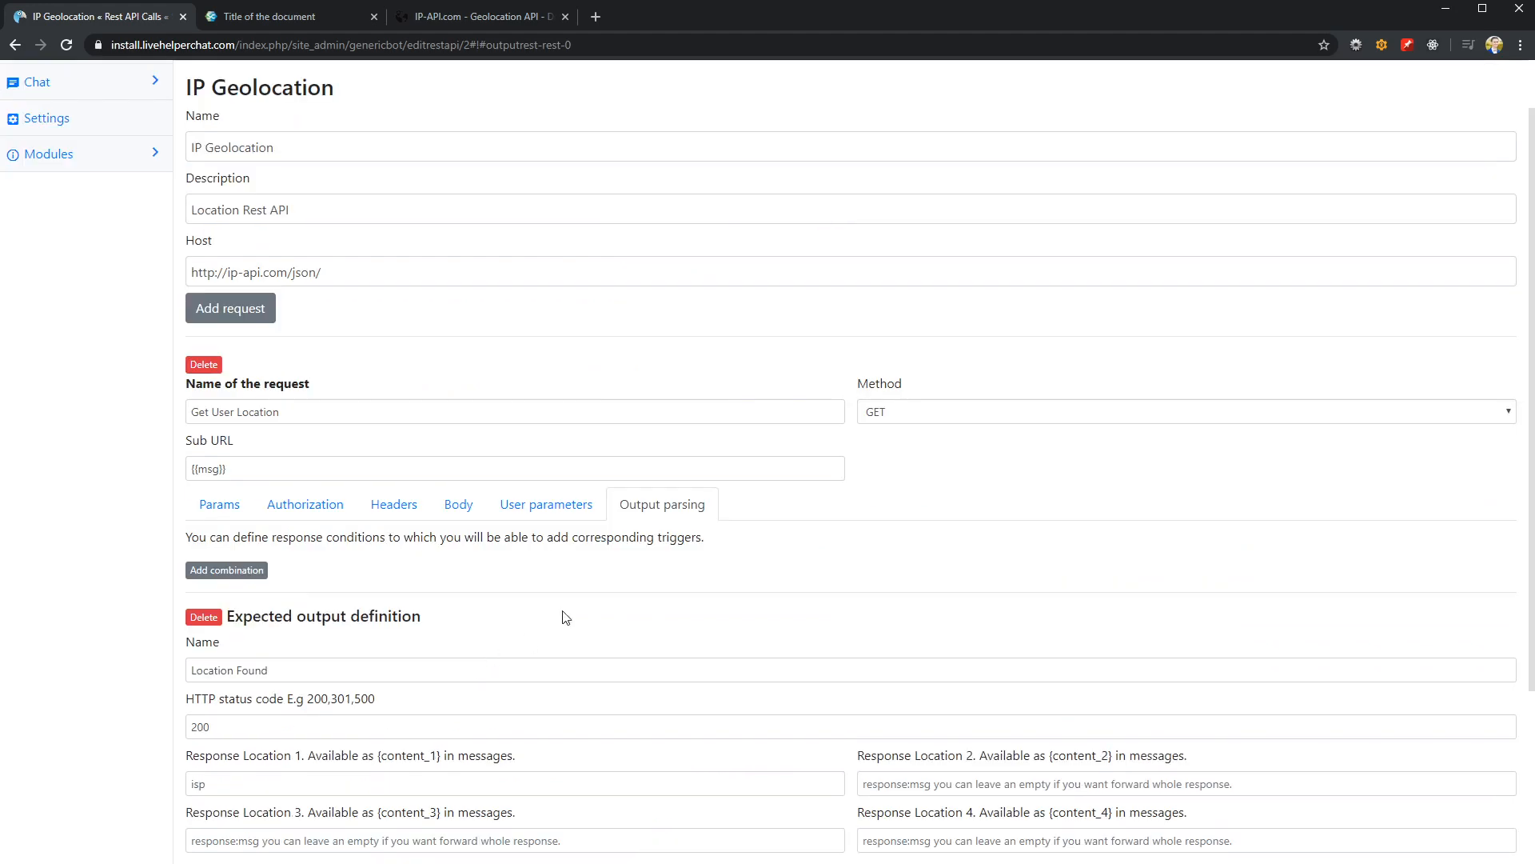
click(546, 509)
click(395, 573)
click(339, 575)
click(216, 573)
Open the system configuration in a new tab and go to the bot list under the live help configuration
middle_click(303, 113)
click(243, 16)
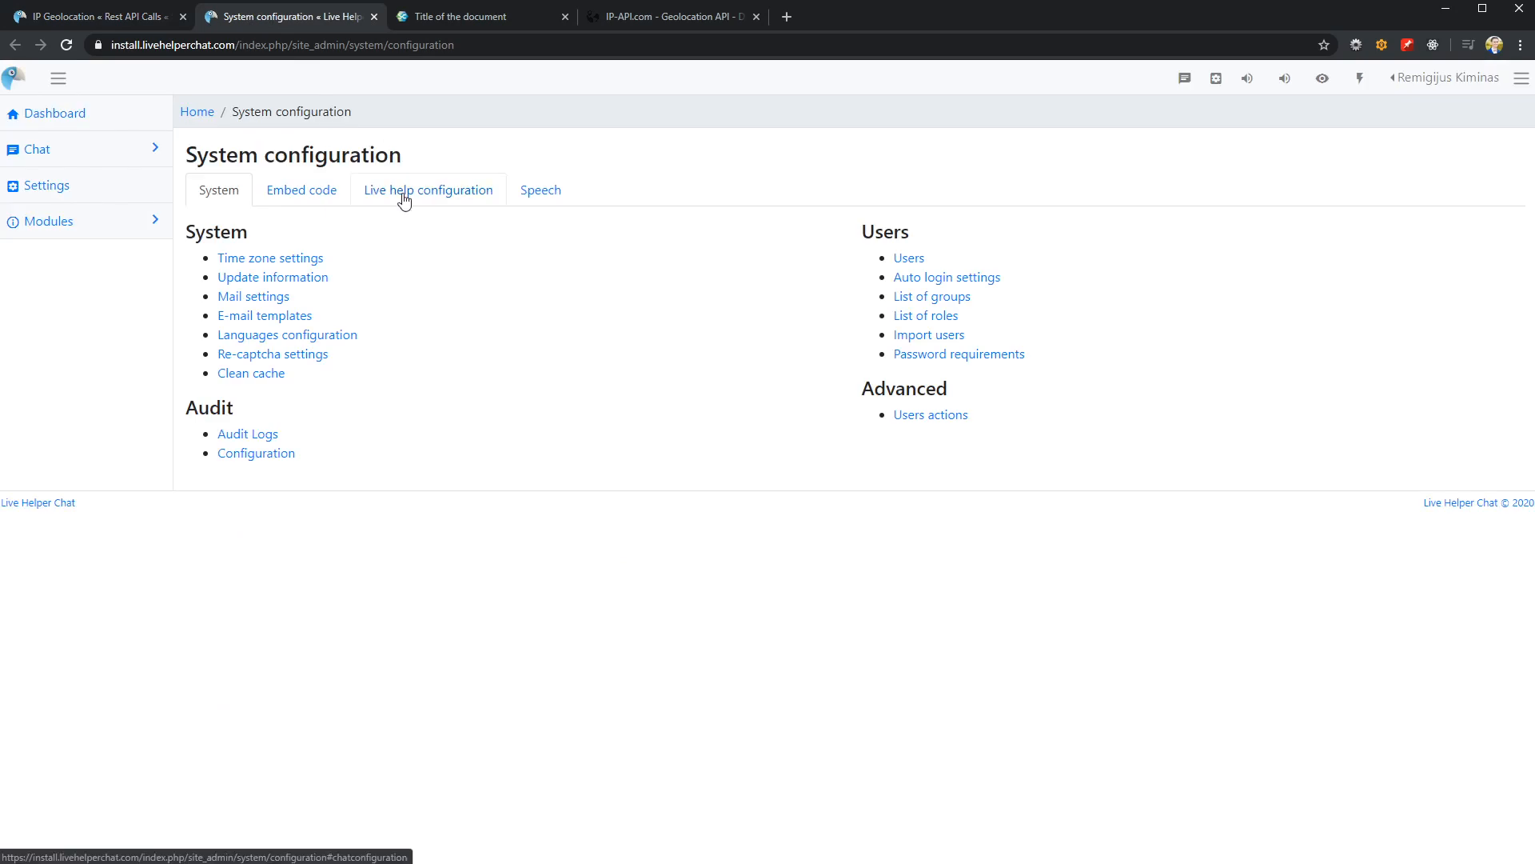
click(398, 195)
click(913, 562)
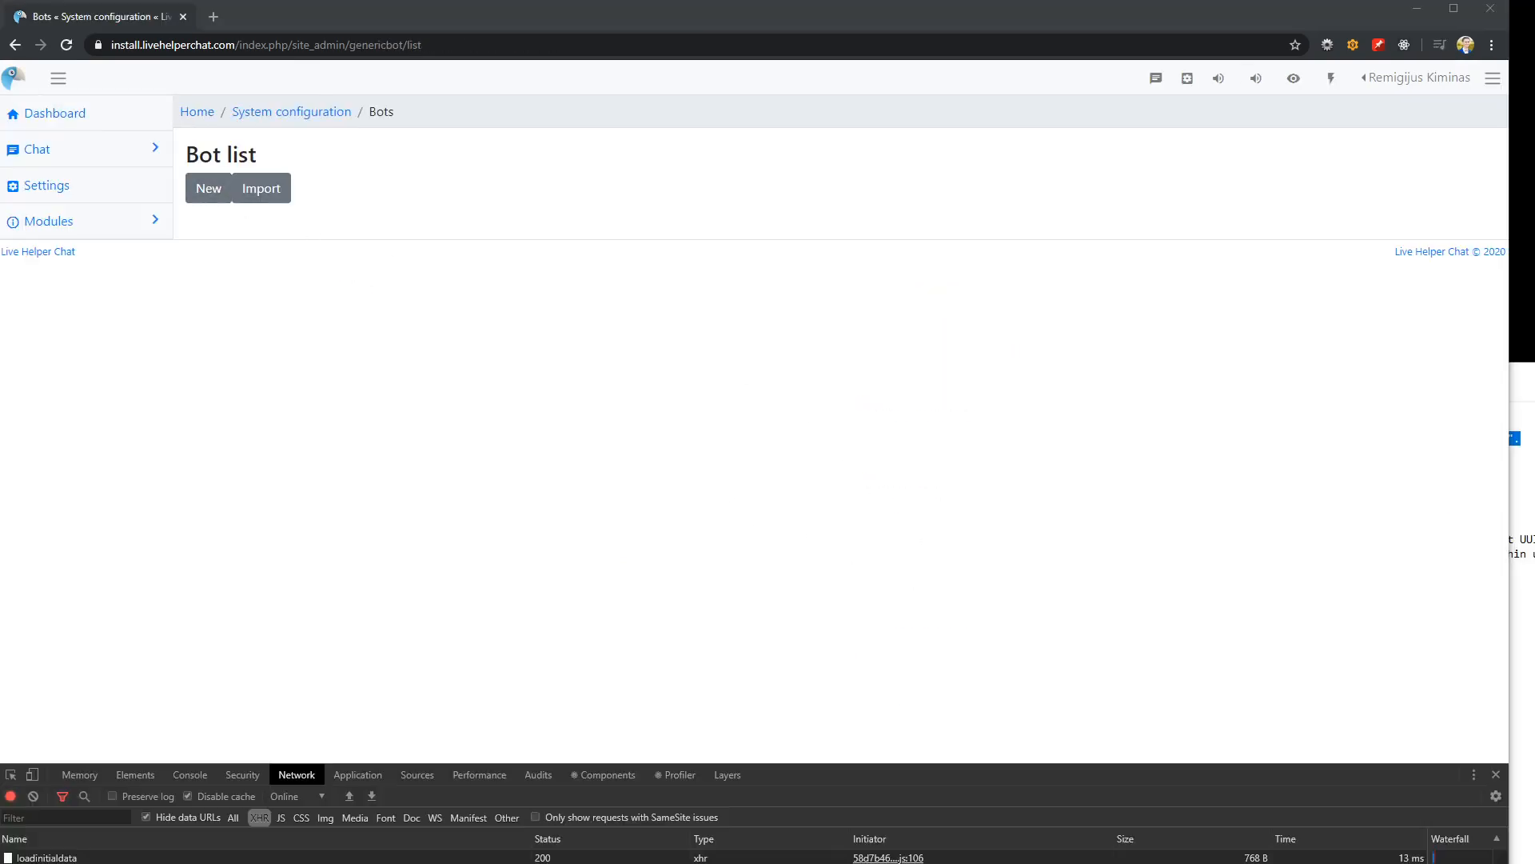
Create and save a new bot with both its name and operator nick set to Rest API
click(210, 198)
click(258, 258)
text(Rest API)
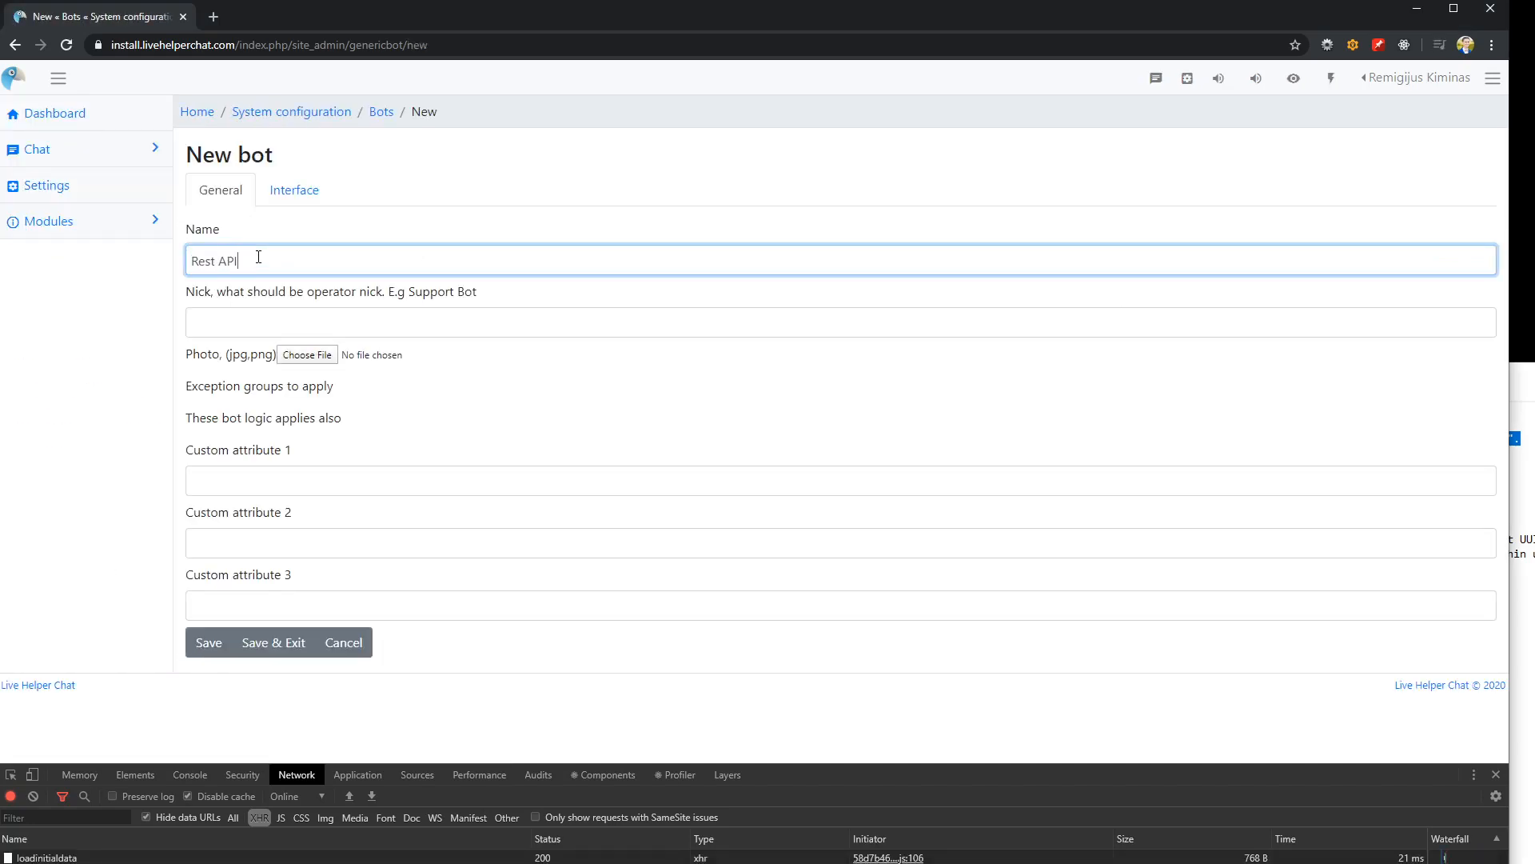
key(ctrl+a)
key(ctrl+c)
key(Tab)
key(ctrl+v)
click(206, 641)
Open the Rest API bot from the bot list and add a trigger group named Default
click(382, 113)
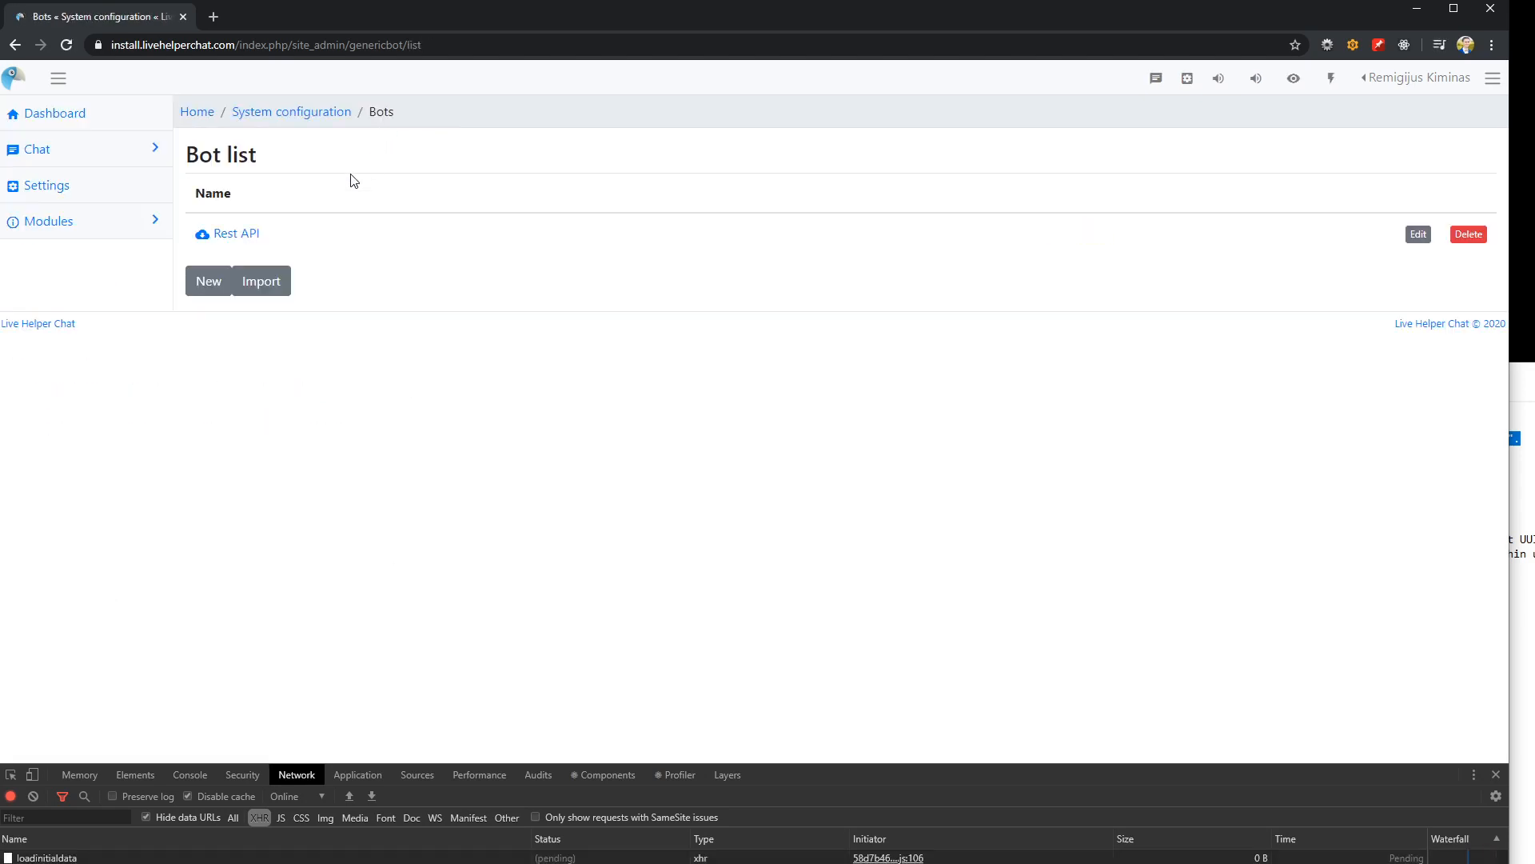
click(237, 233)
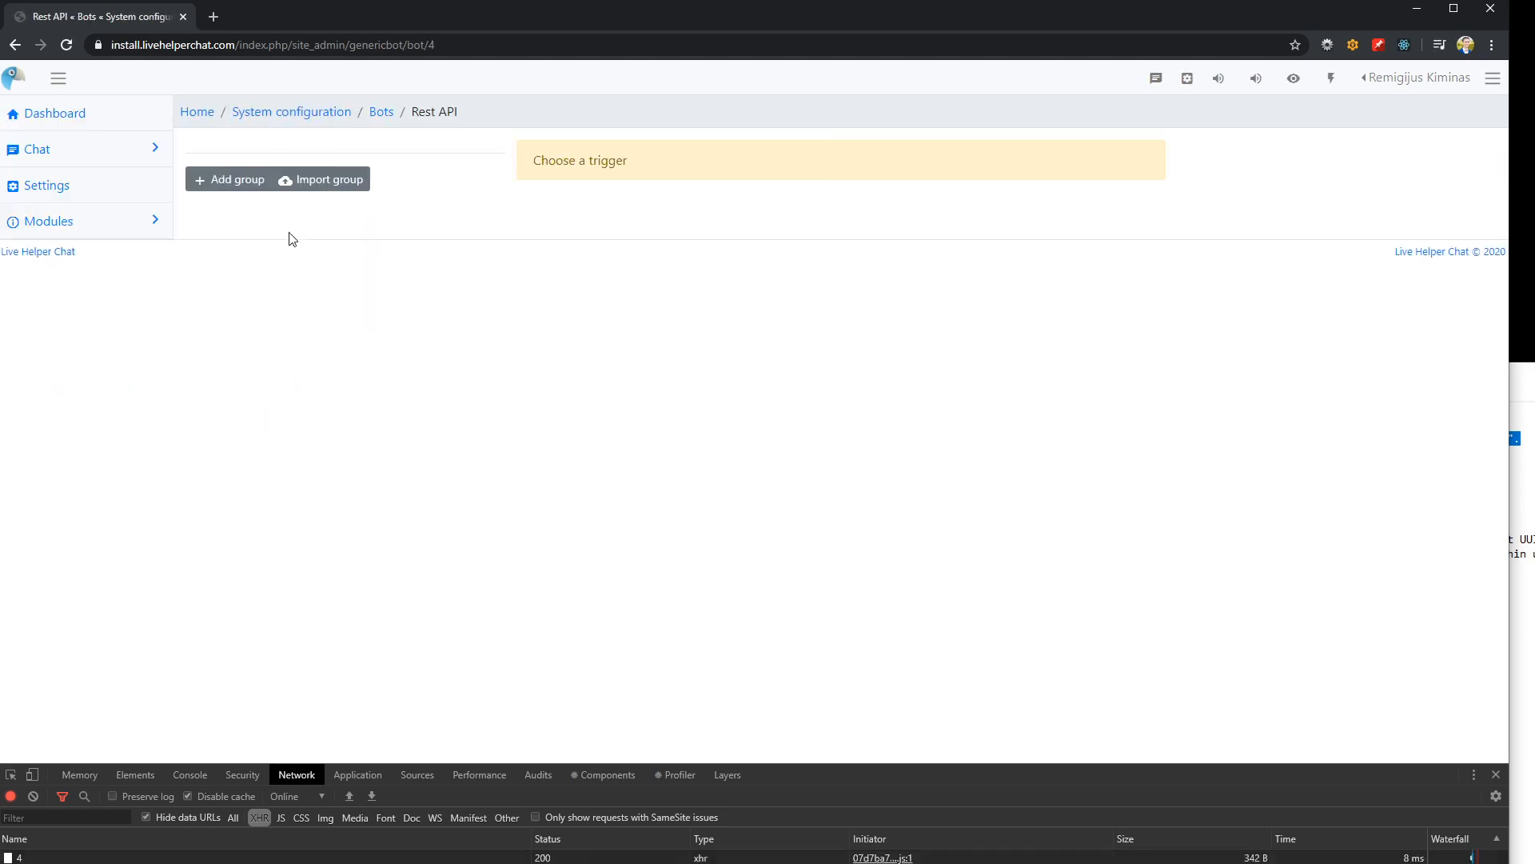
click(206, 181)
click(291, 187)
text(Default)
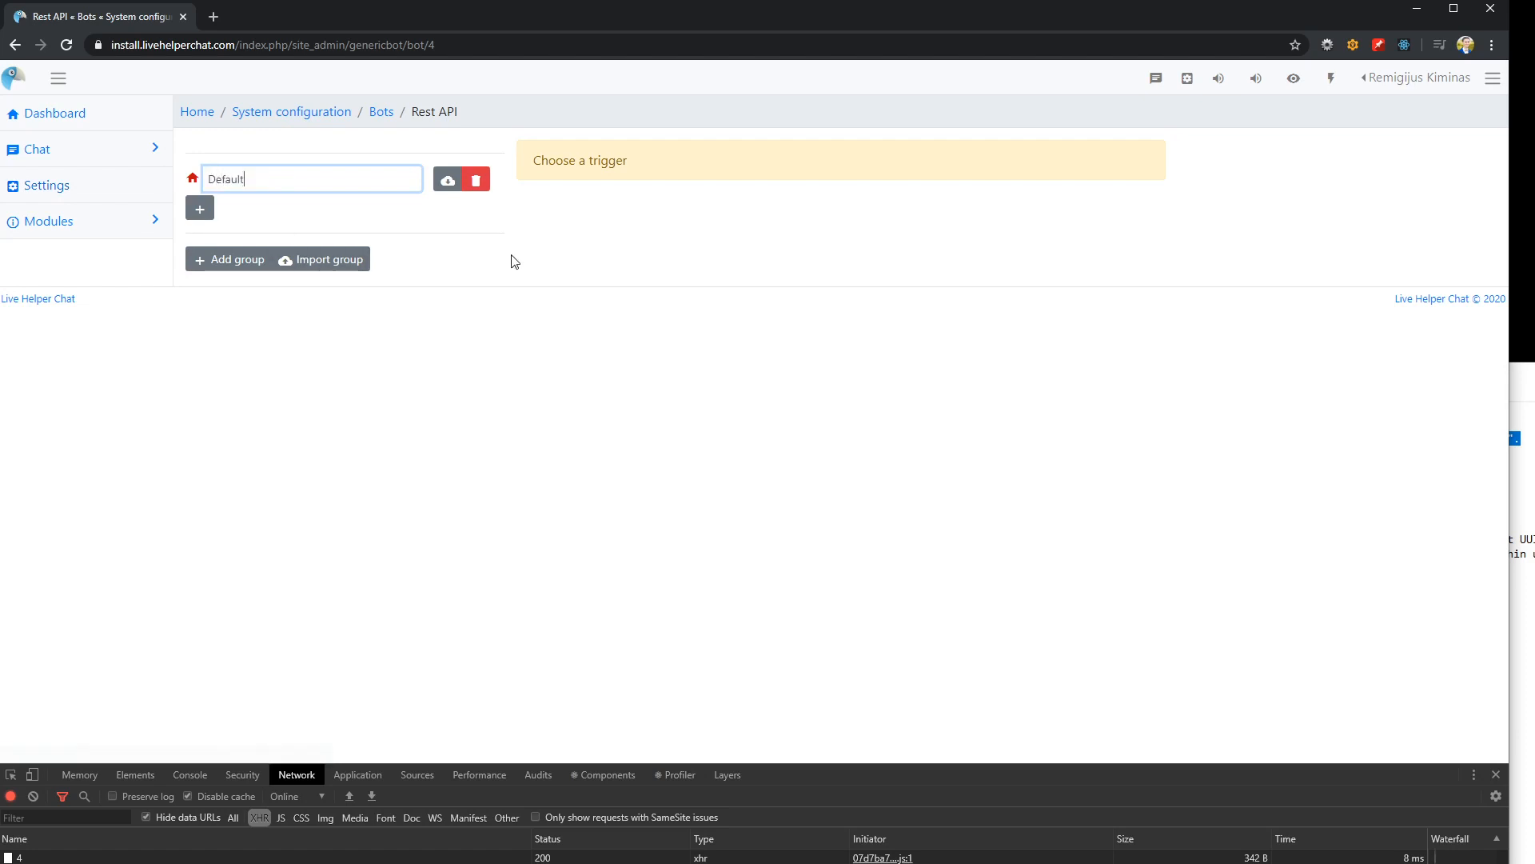
key(Return)
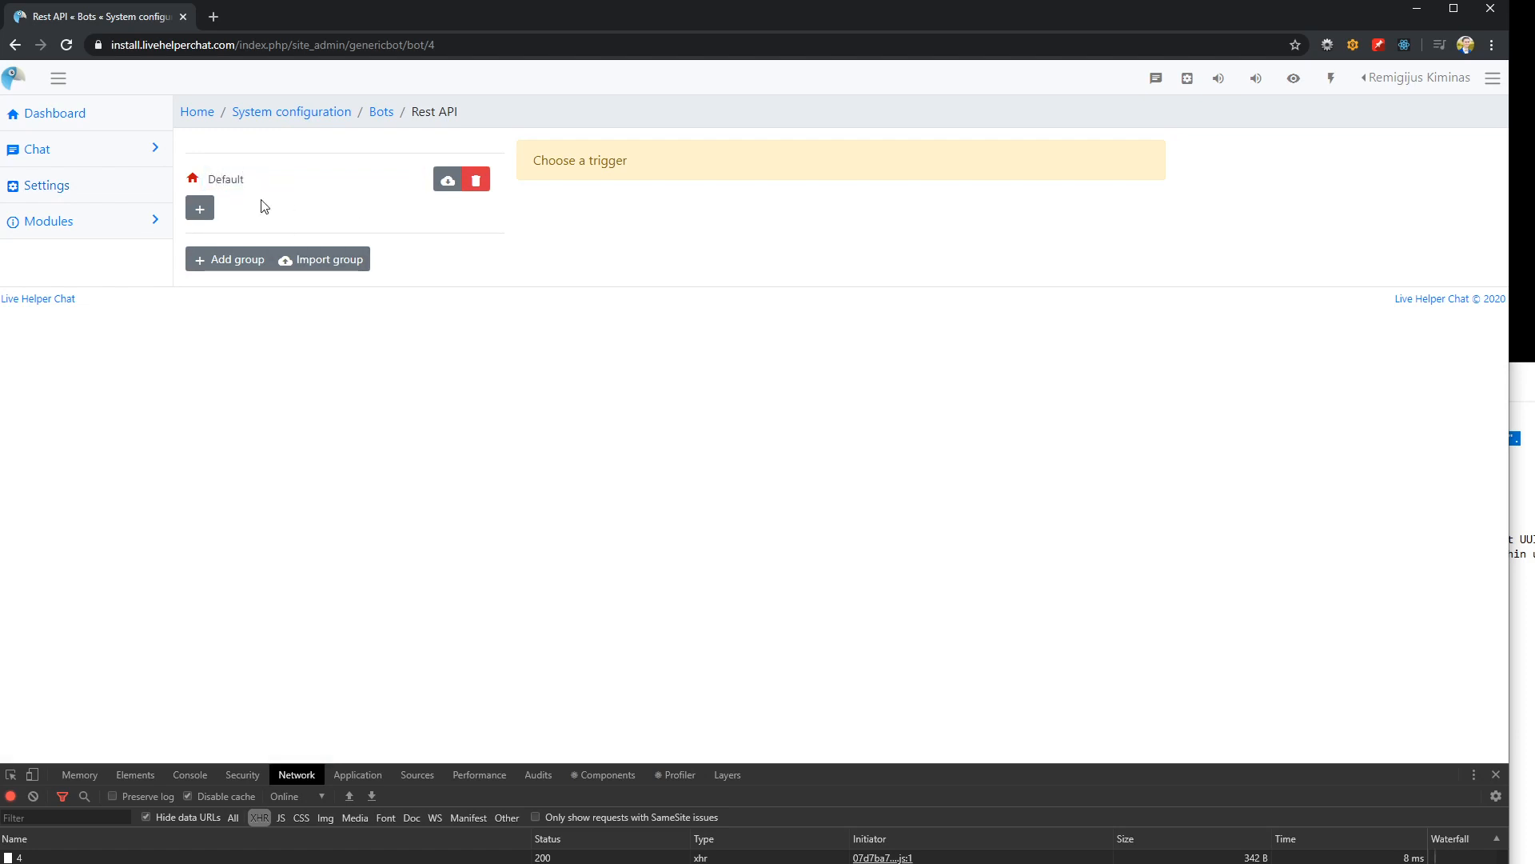
Add a trigger named Default to the Default group and save it
click(200, 208)
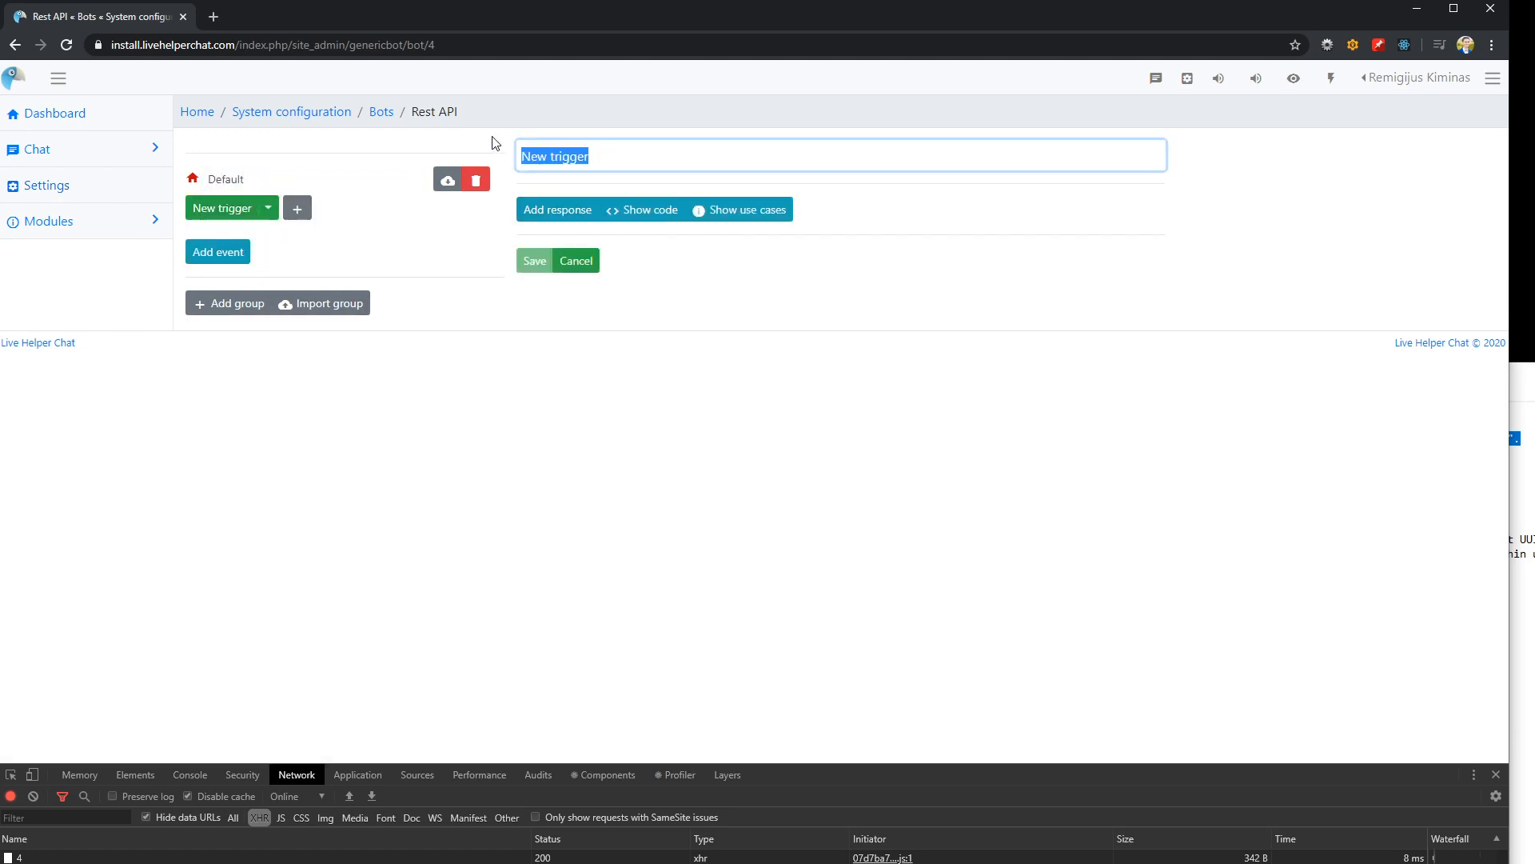
text(Default)
click(534, 260)
Add a Send Text response to the Default trigger with the text "How can I help you?"
click(575, 212)
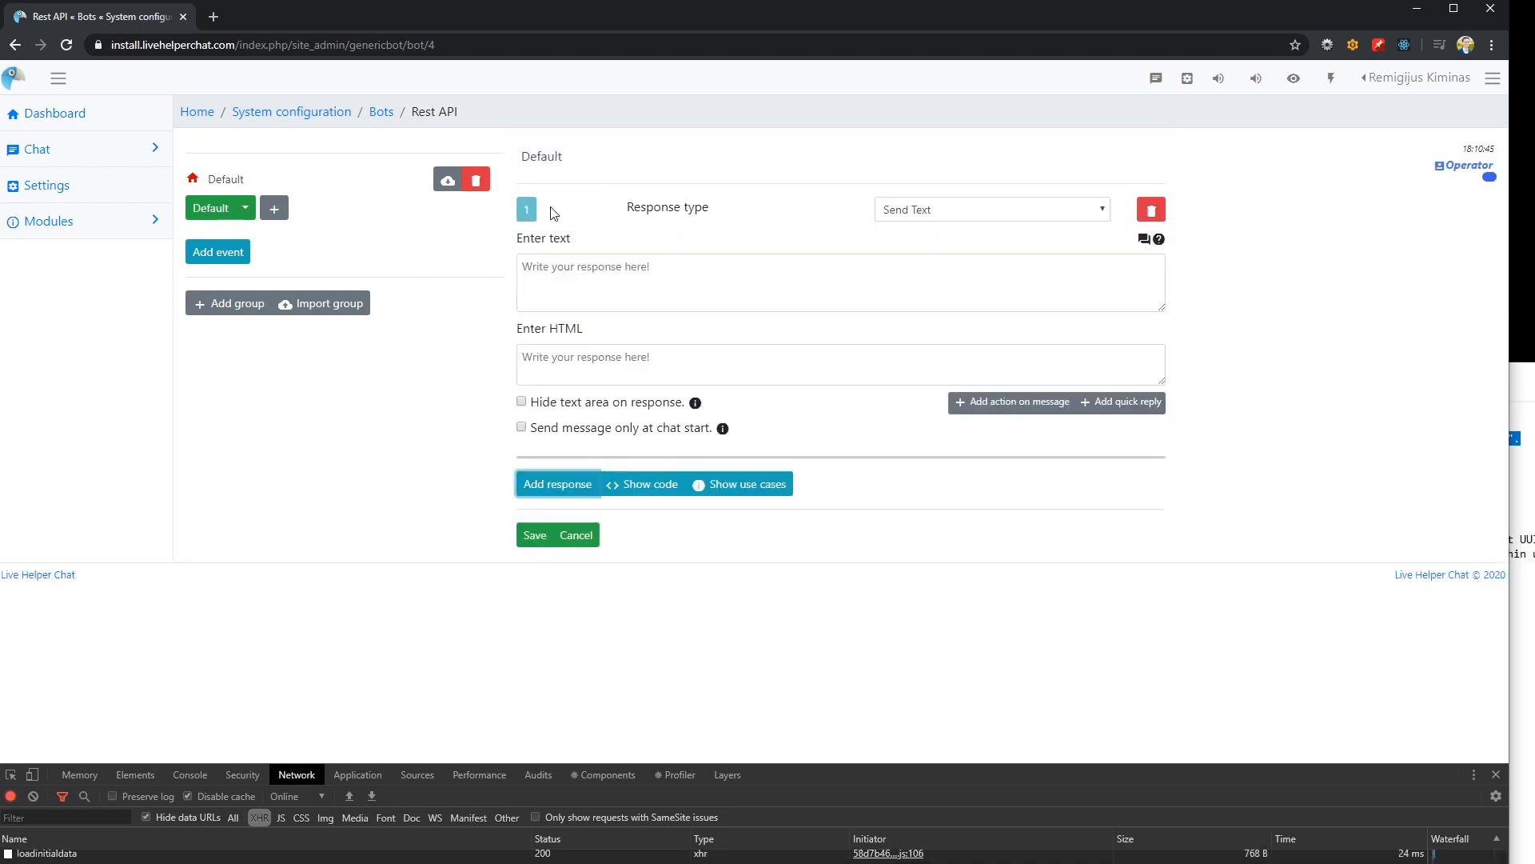
click(605, 272)
text(Hwo ca)
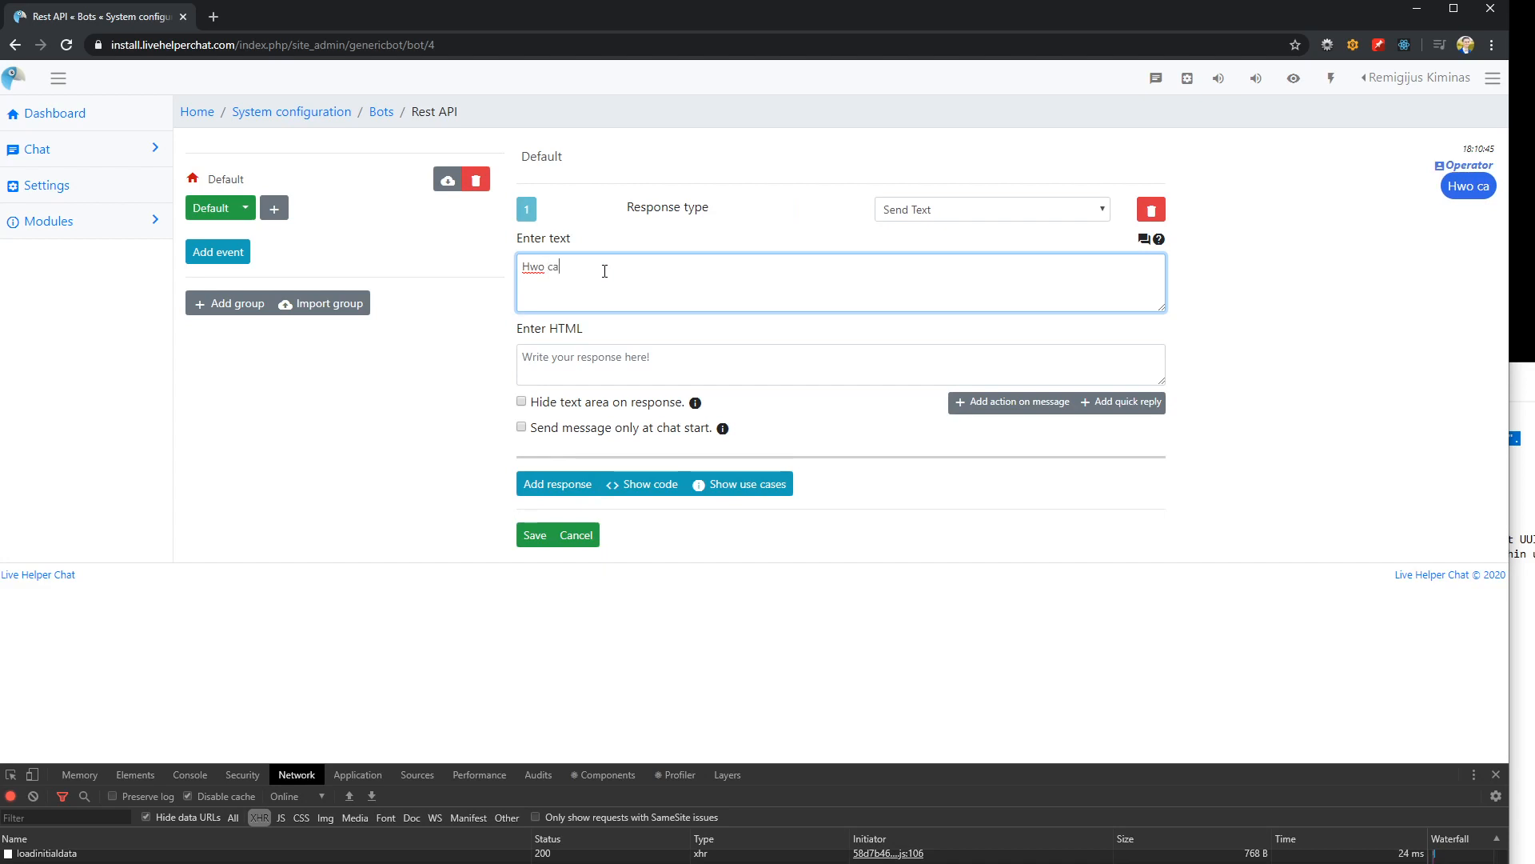
text(n i help you?)
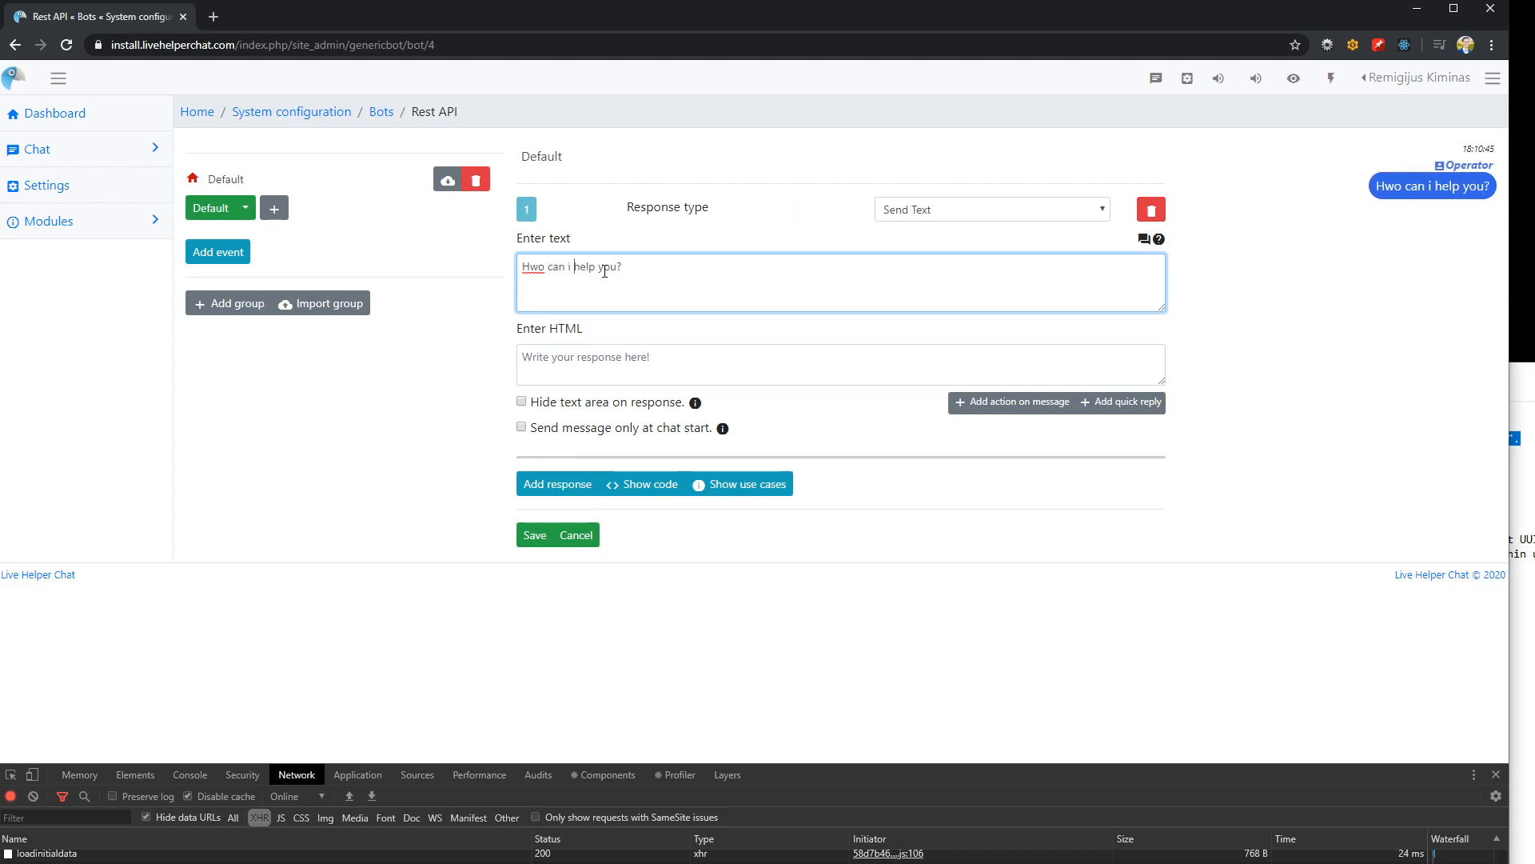
key(Left)
key(BackSpace)
text(I)
key(BackSpace)
key(Right)
text(w)
Add a quick reply named "Get location by IP" to the response, save the Default trigger and reload the bot page
click(1127, 403)
click(645, 472)
text(Ge)
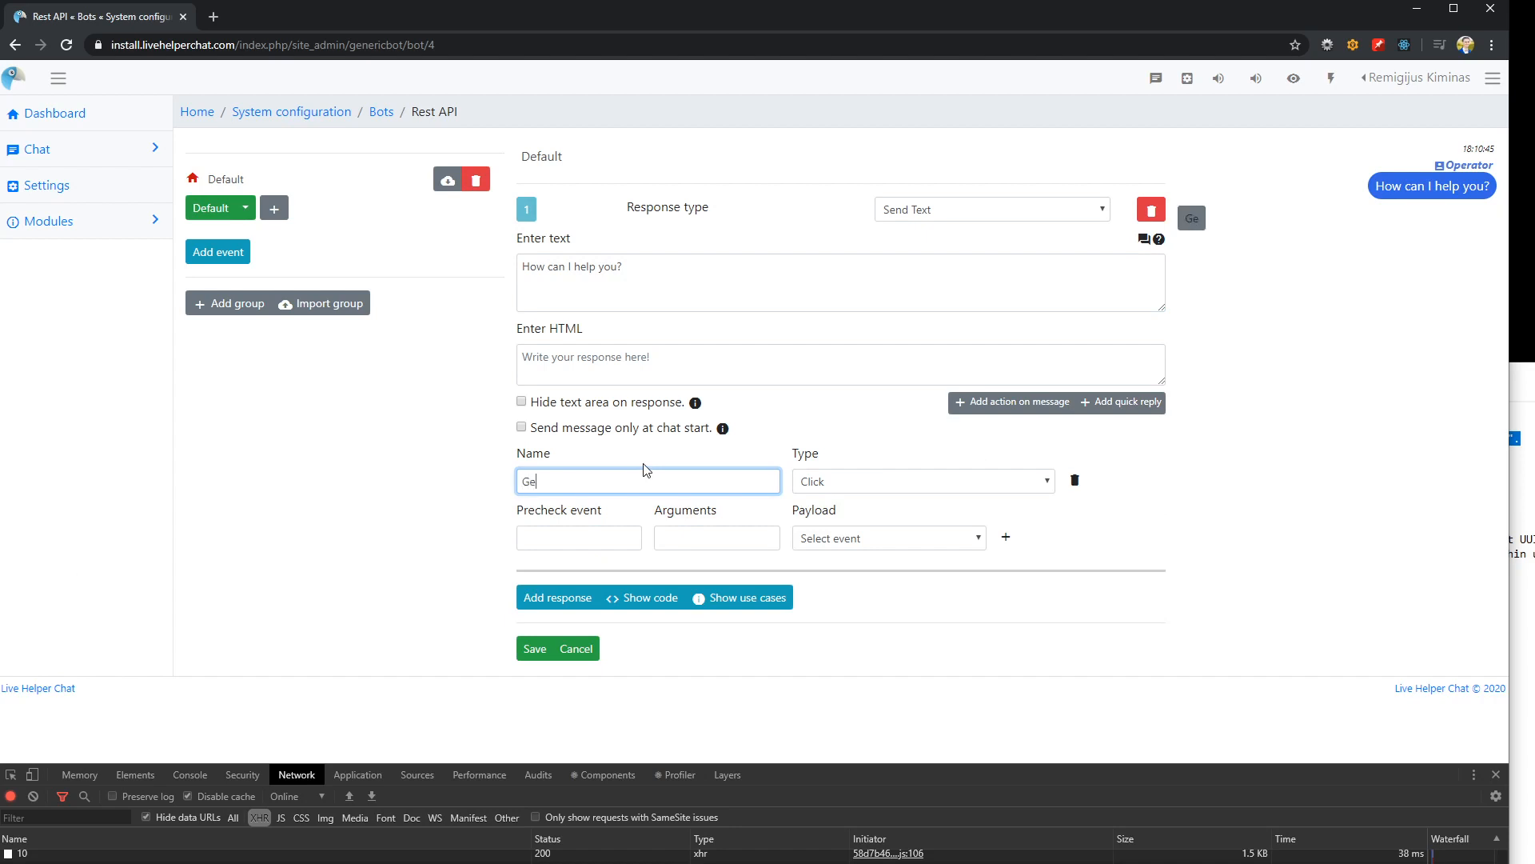
text(t location bt)
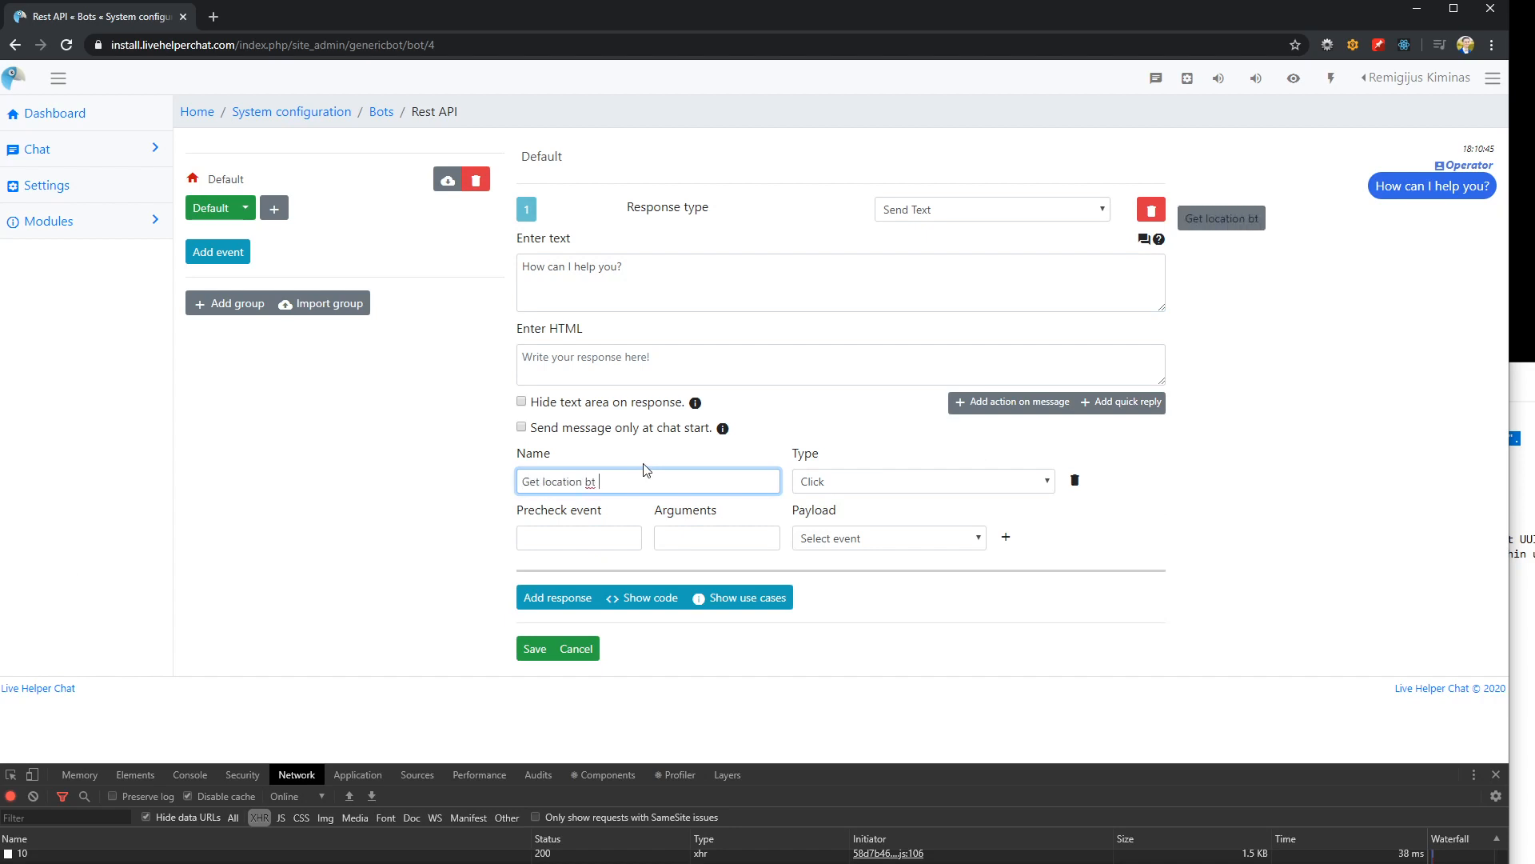
key(BackSpace)
key(BackSpace)
text(y IP)
click(1496, 774)
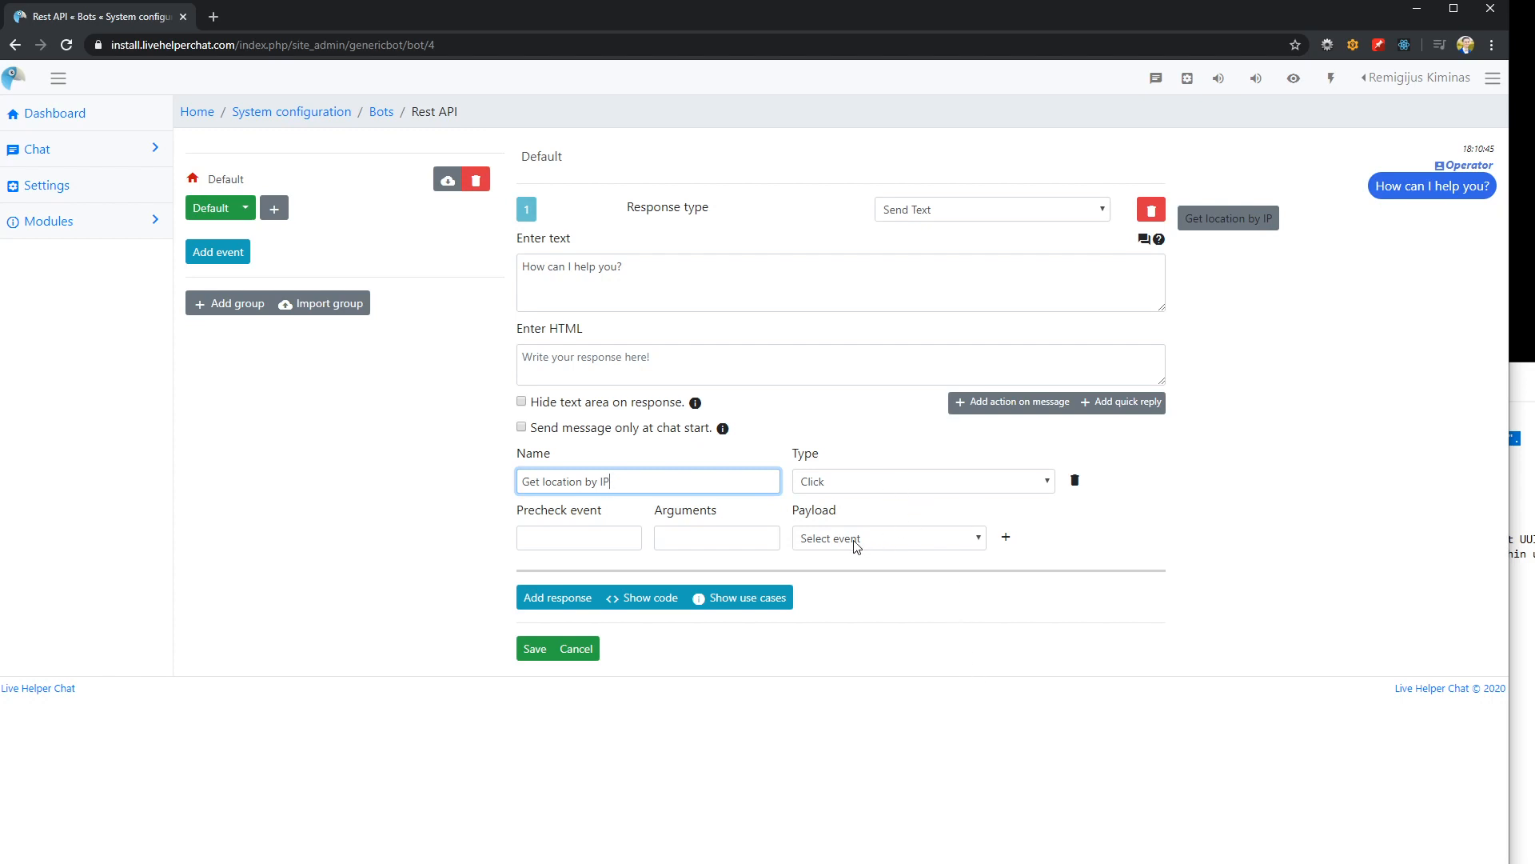
click(531, 649)
click(66, 46)
Add a second trigger to the Default group and name it "Get location by IP"
click(274, 208)
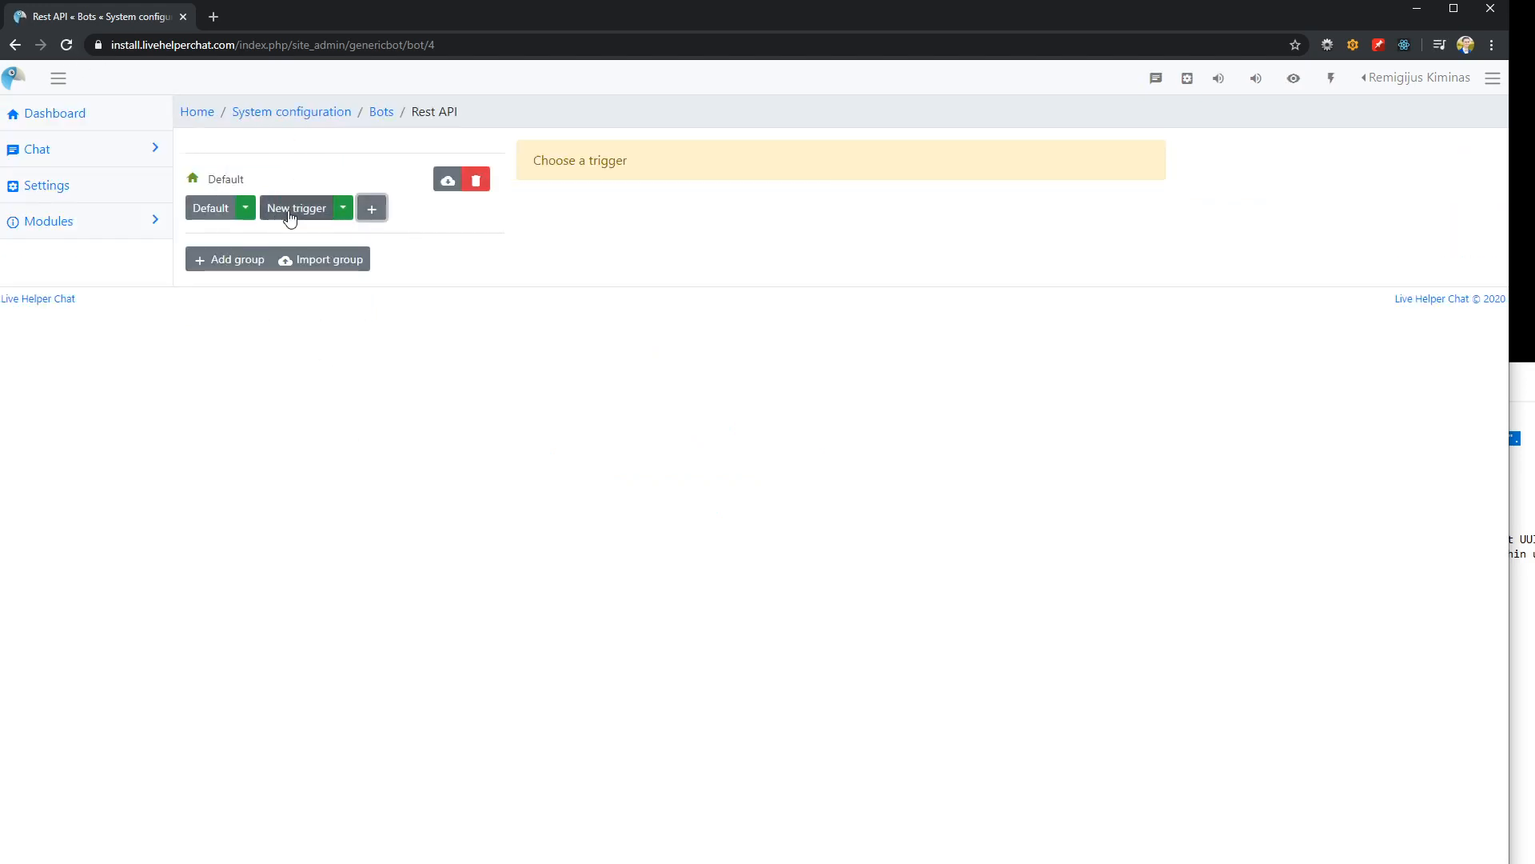
triple_click(674, 164)
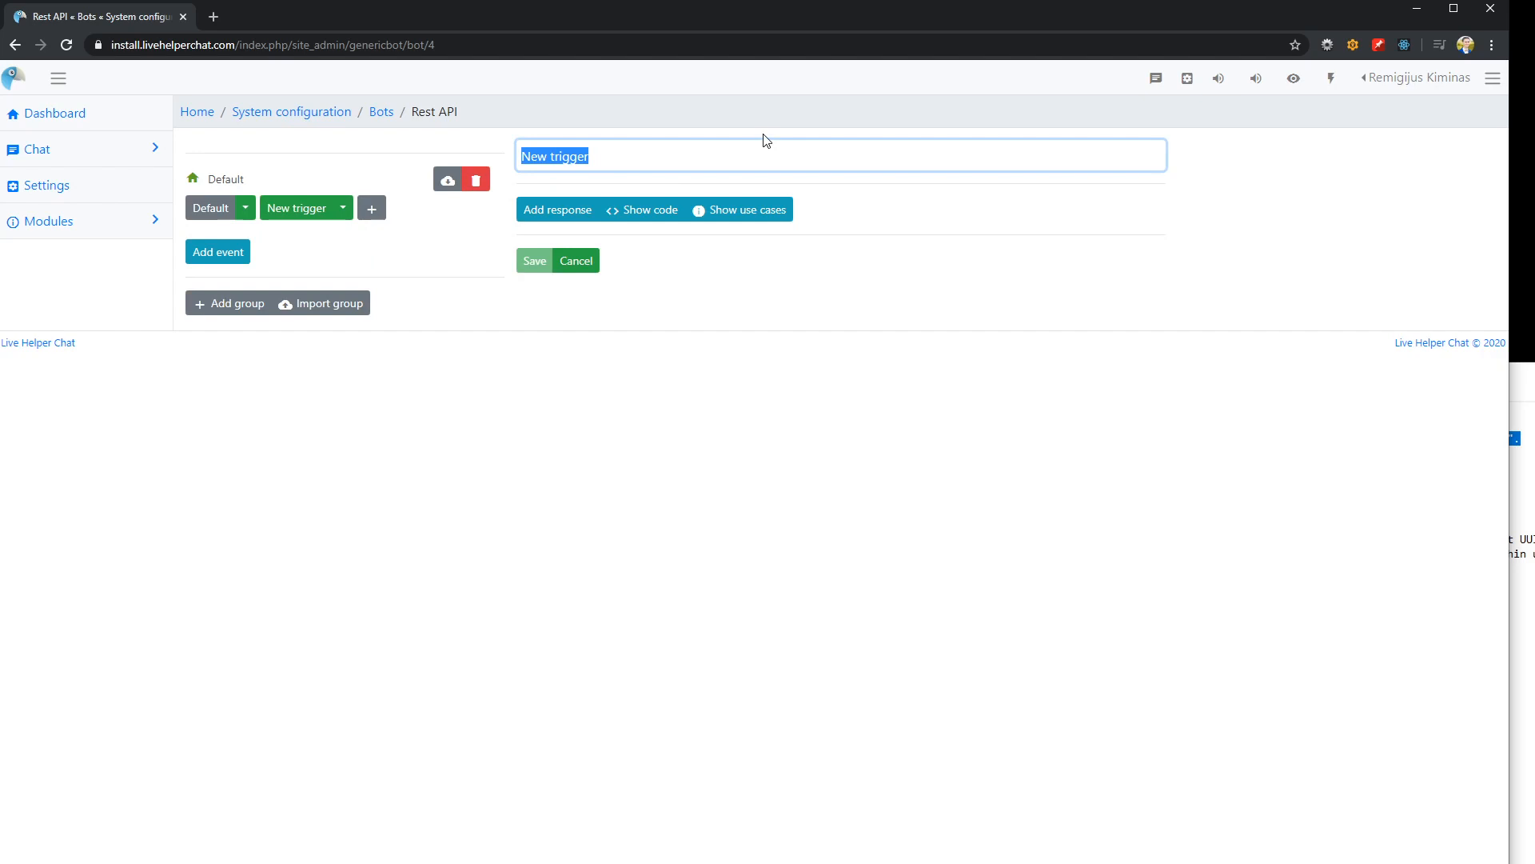
text(Get location by)
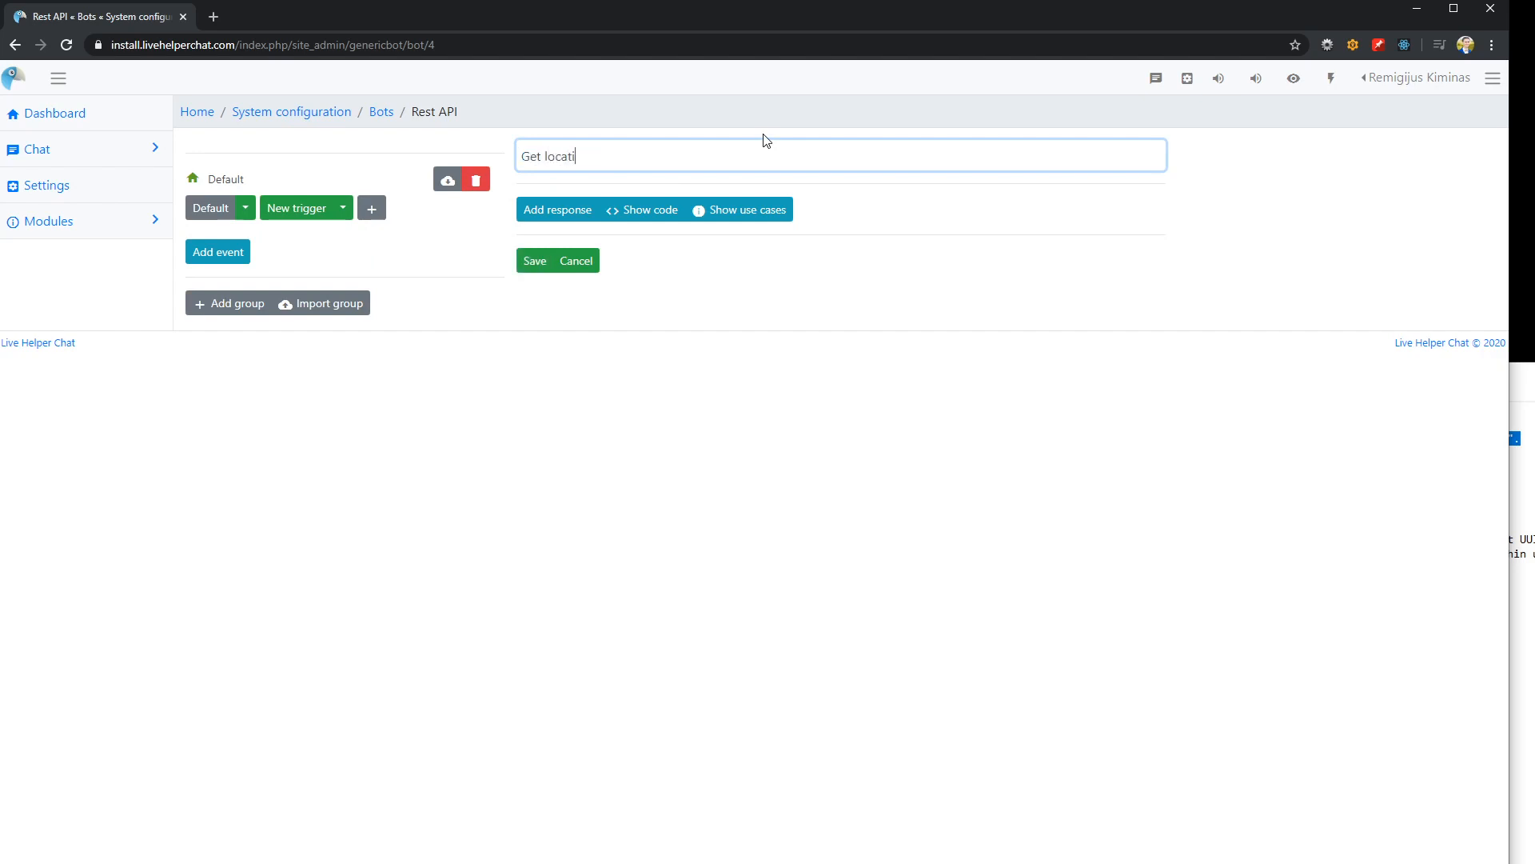
Add an Execute action response to the trigger with the message "Please enter your IP address" before dispatching the event
click(557, 211)
click(967, 212)
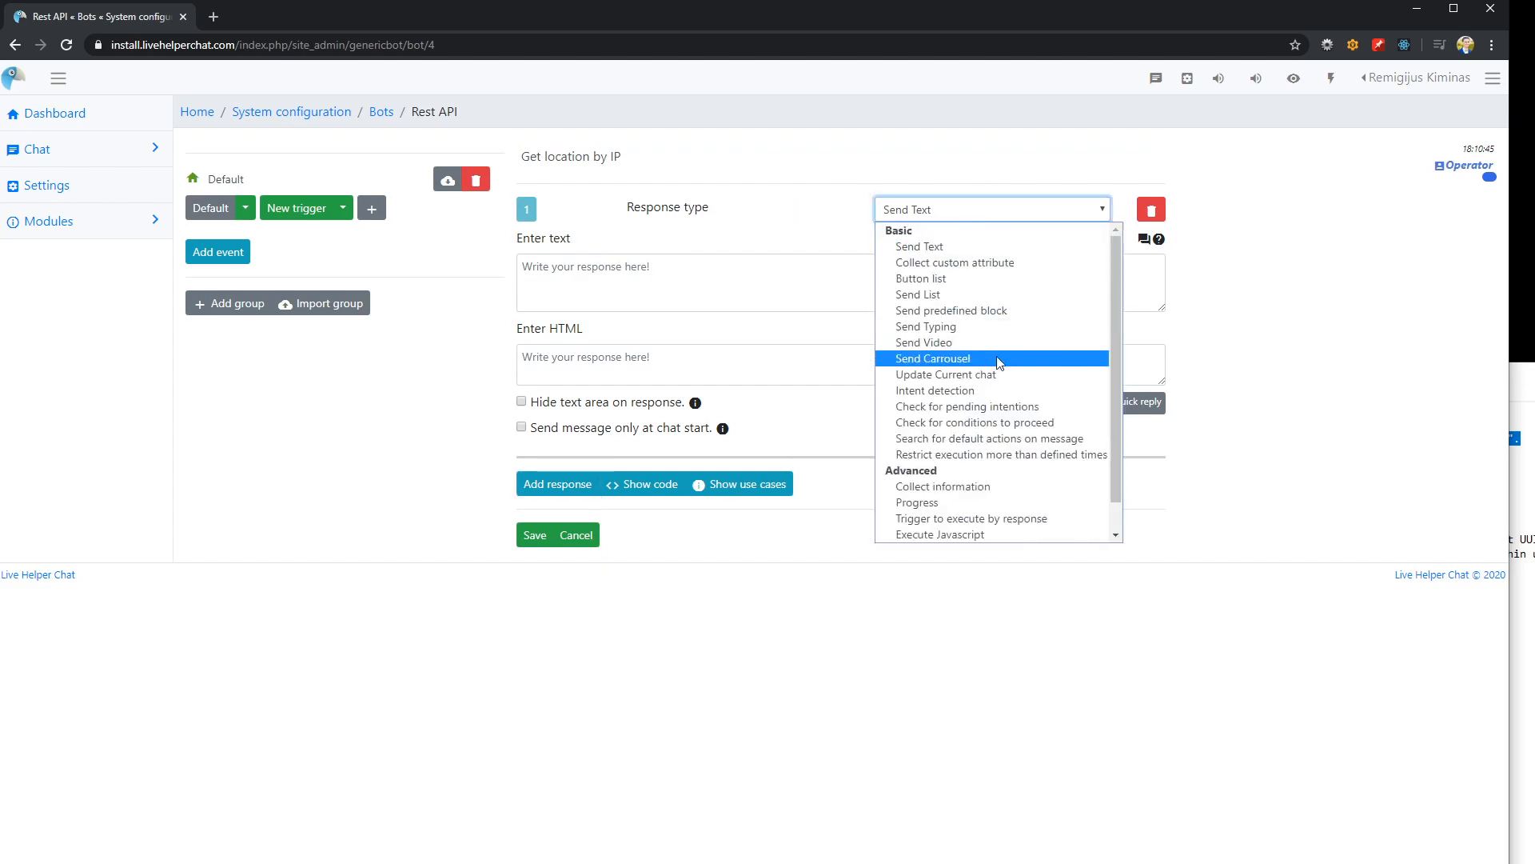
scroll(996, 359, down, 1)
click(943, 519)
click(671, 277)
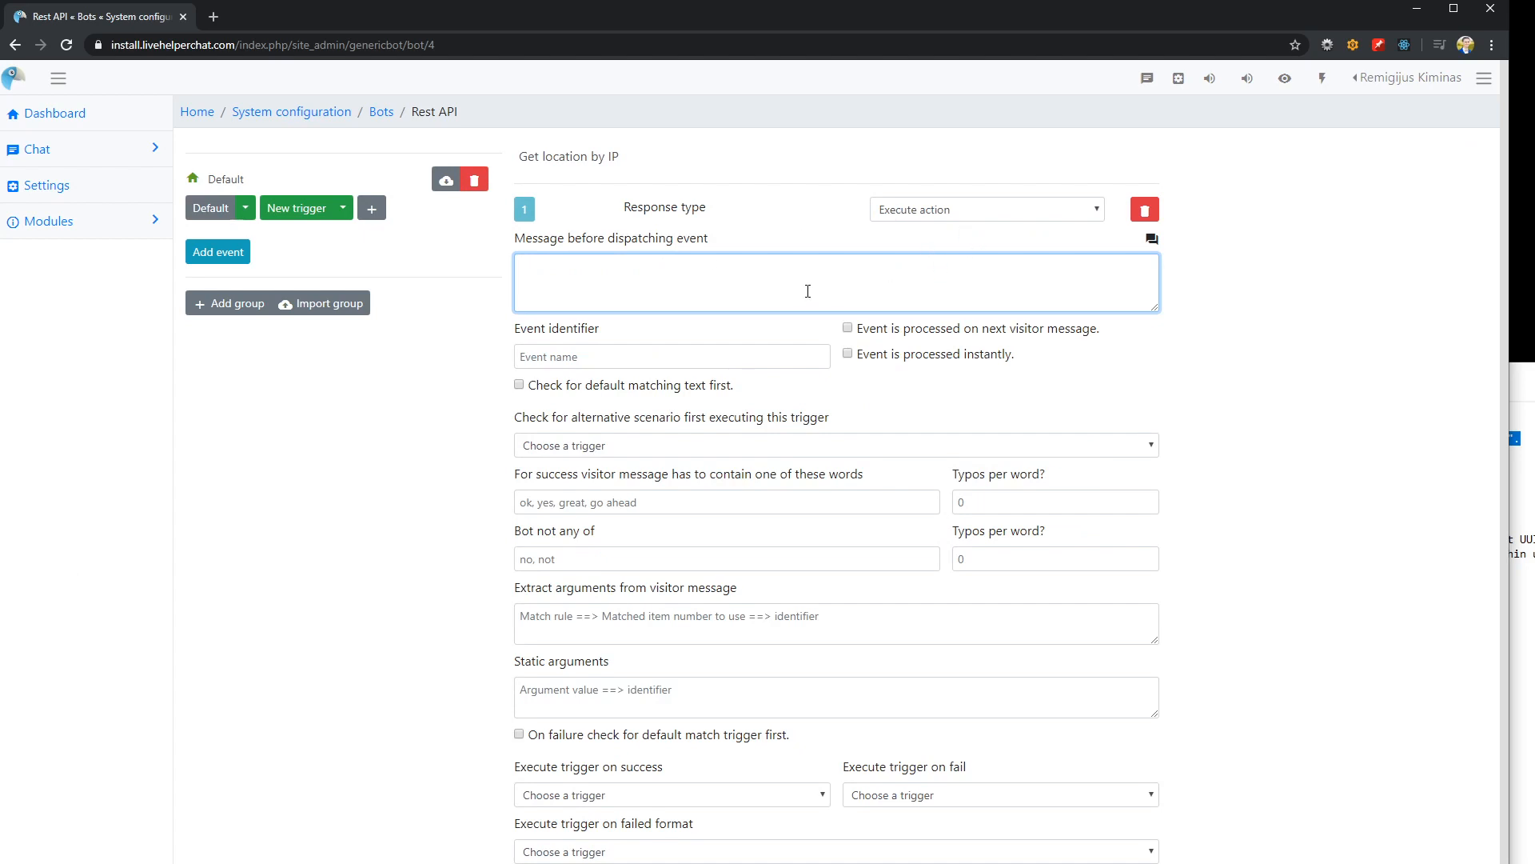
text(Please ent)
text(er you rIO)
text( address)
Set the words the visitor message must contain for success to /(.*)/ and save the trigger
scroll(750, 289, down, 1)
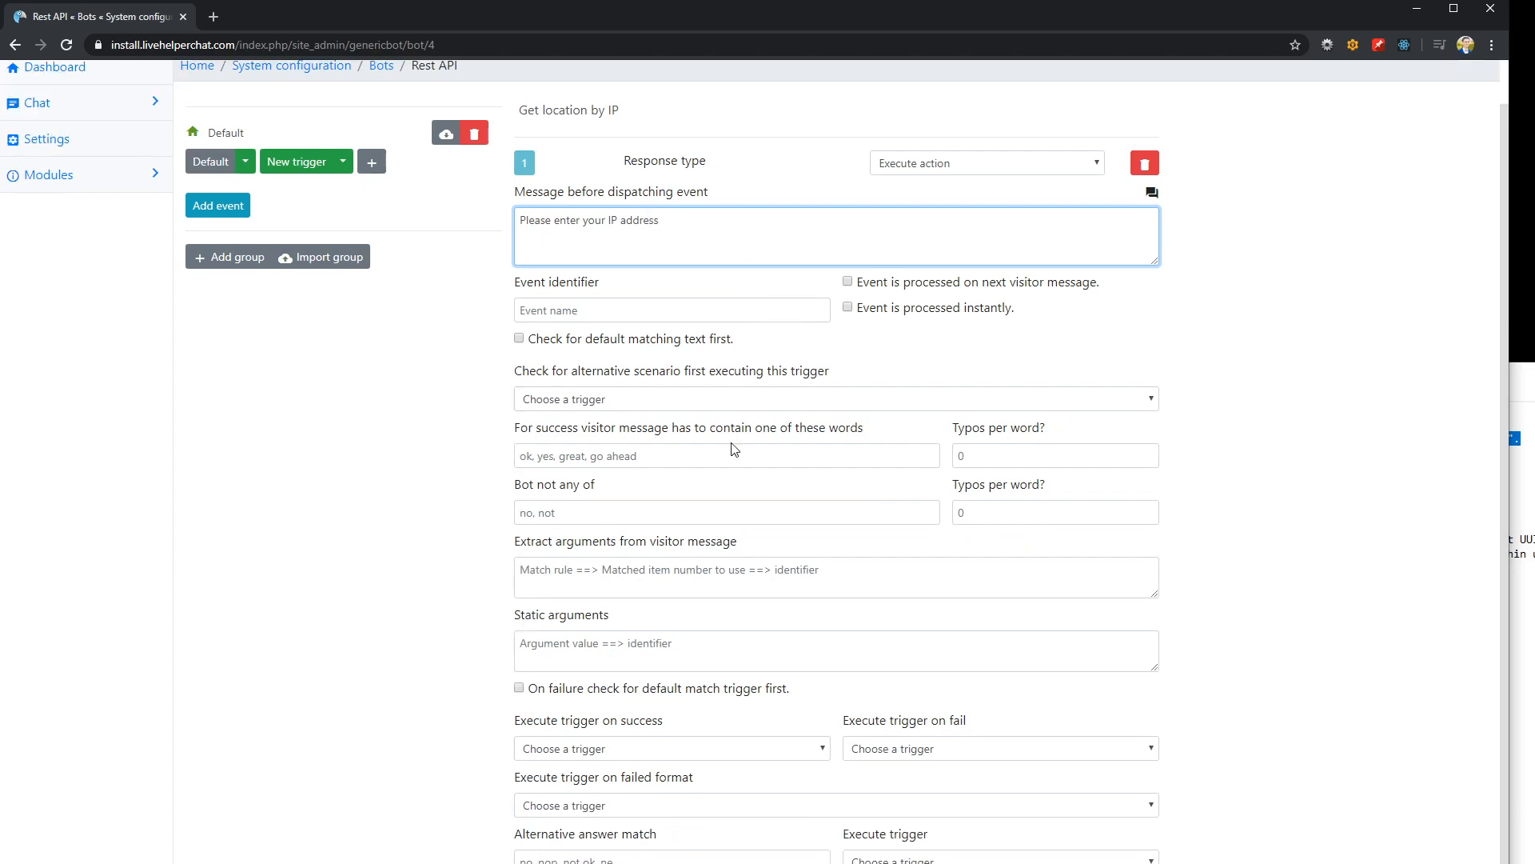
click(575, 454)
text(/)
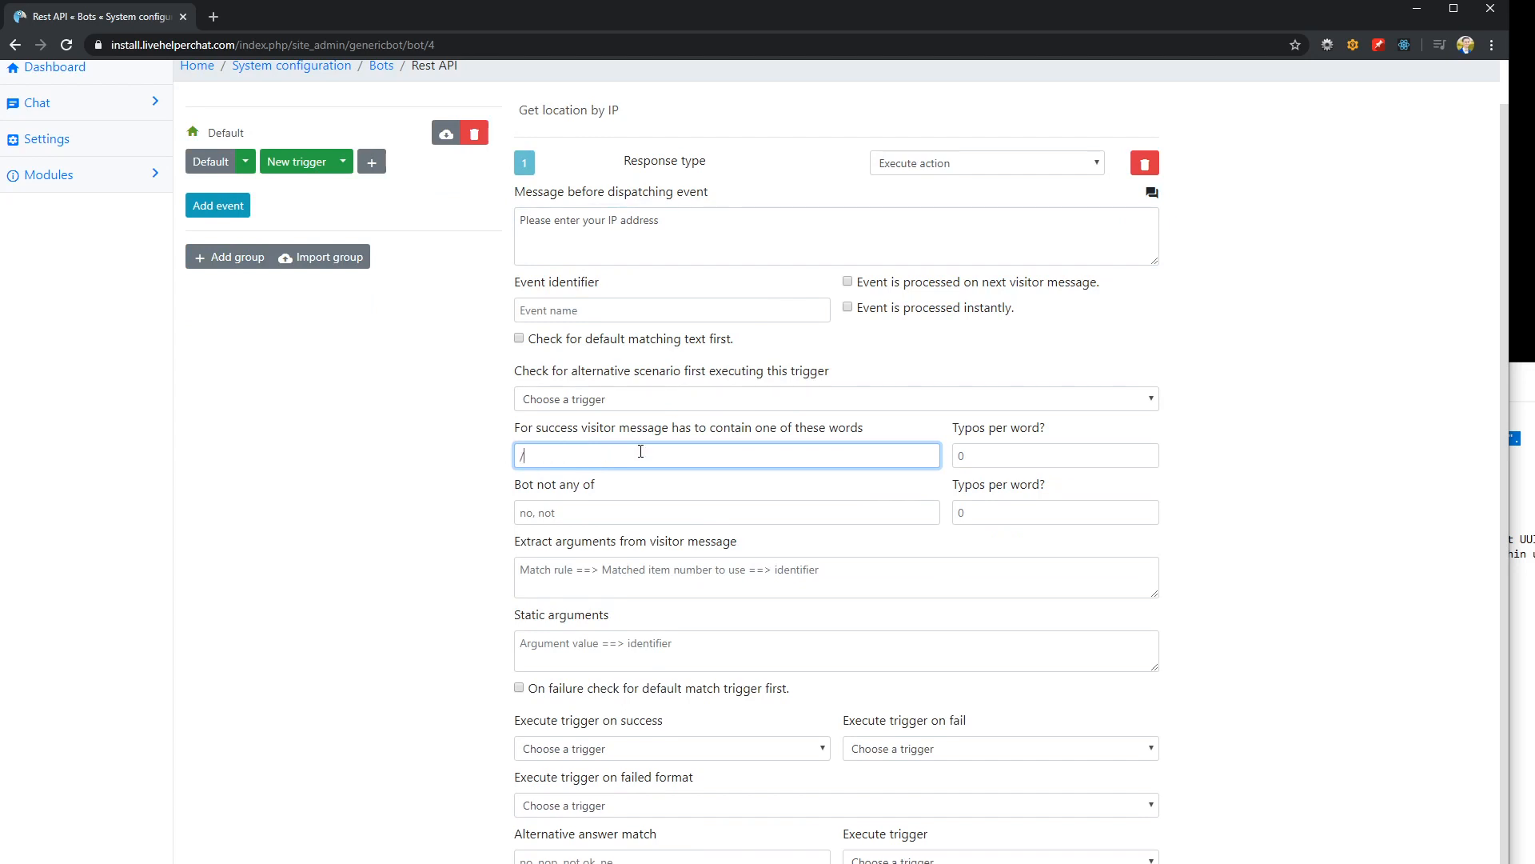
text((.*)
click(551, 863)
Add a third trigger named "Getting user location" to the Default group and save it
scroll(627, 498, up, 3)
click(401, 210)
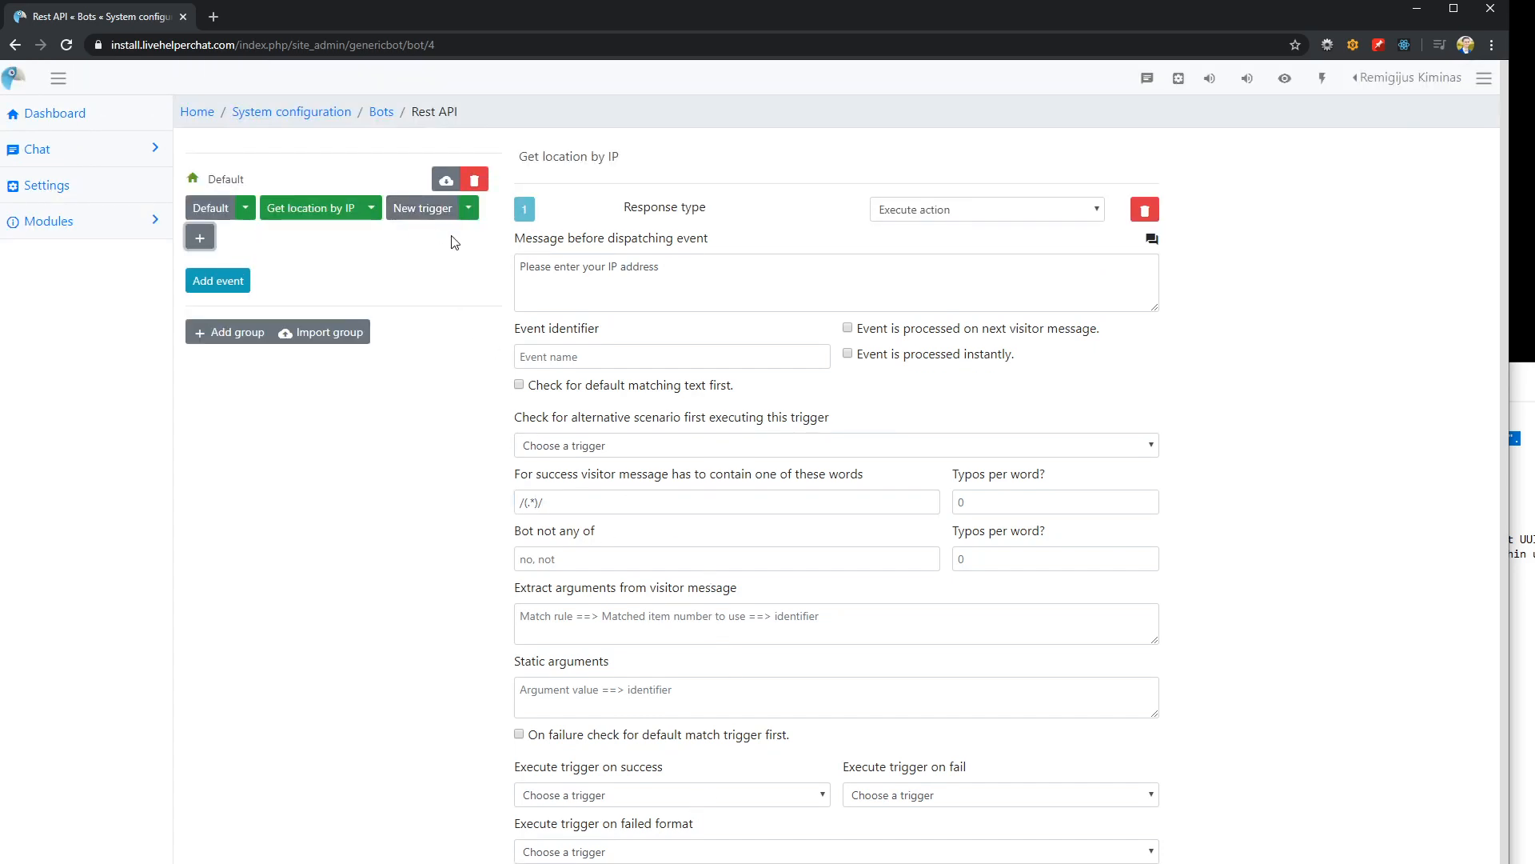
click(418, 209)
click(674, 149)
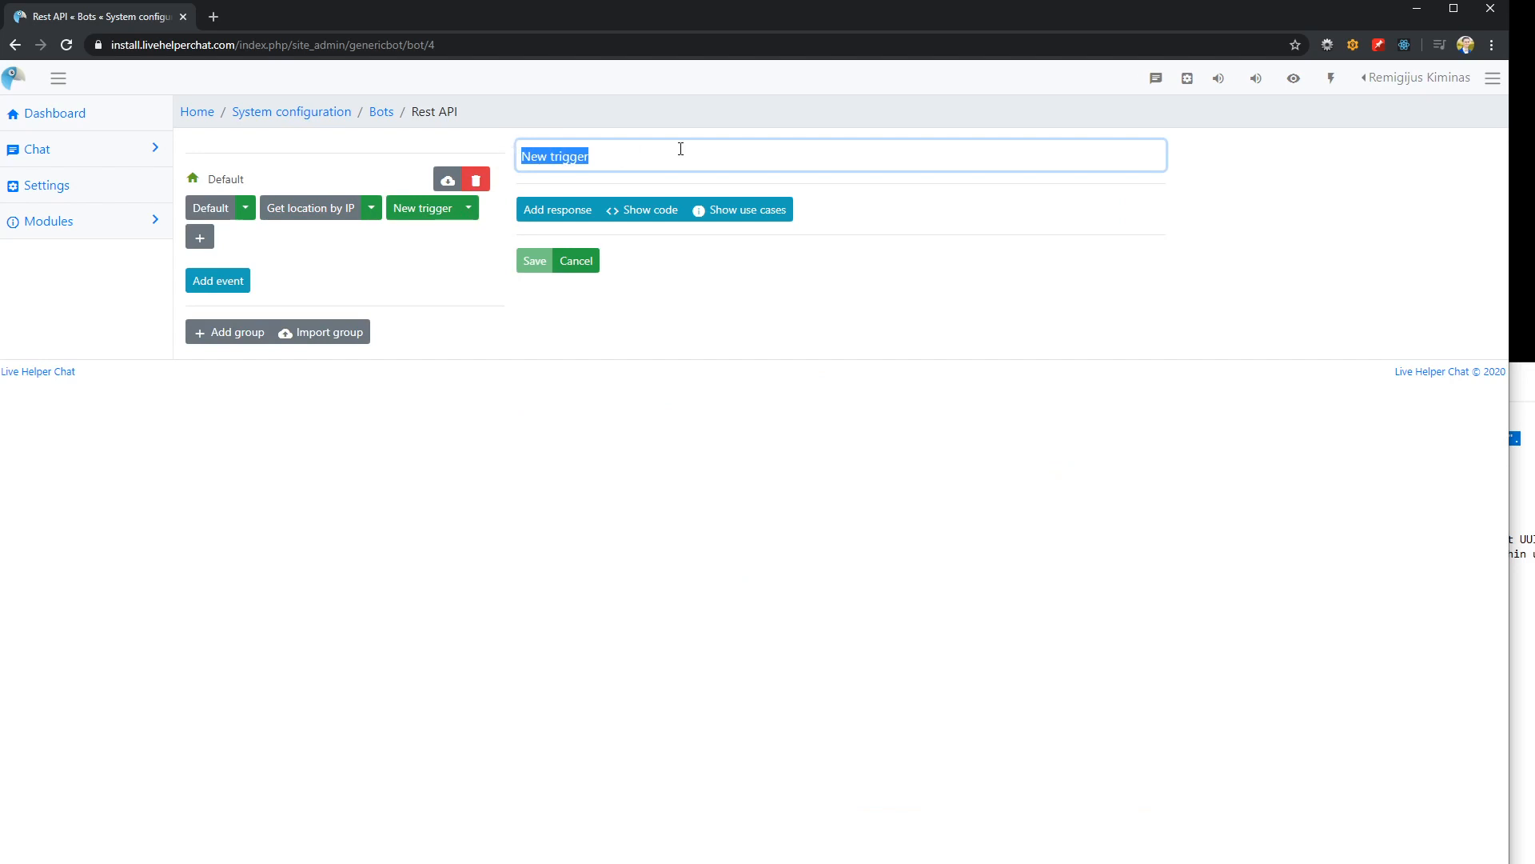
text(Getting user location)
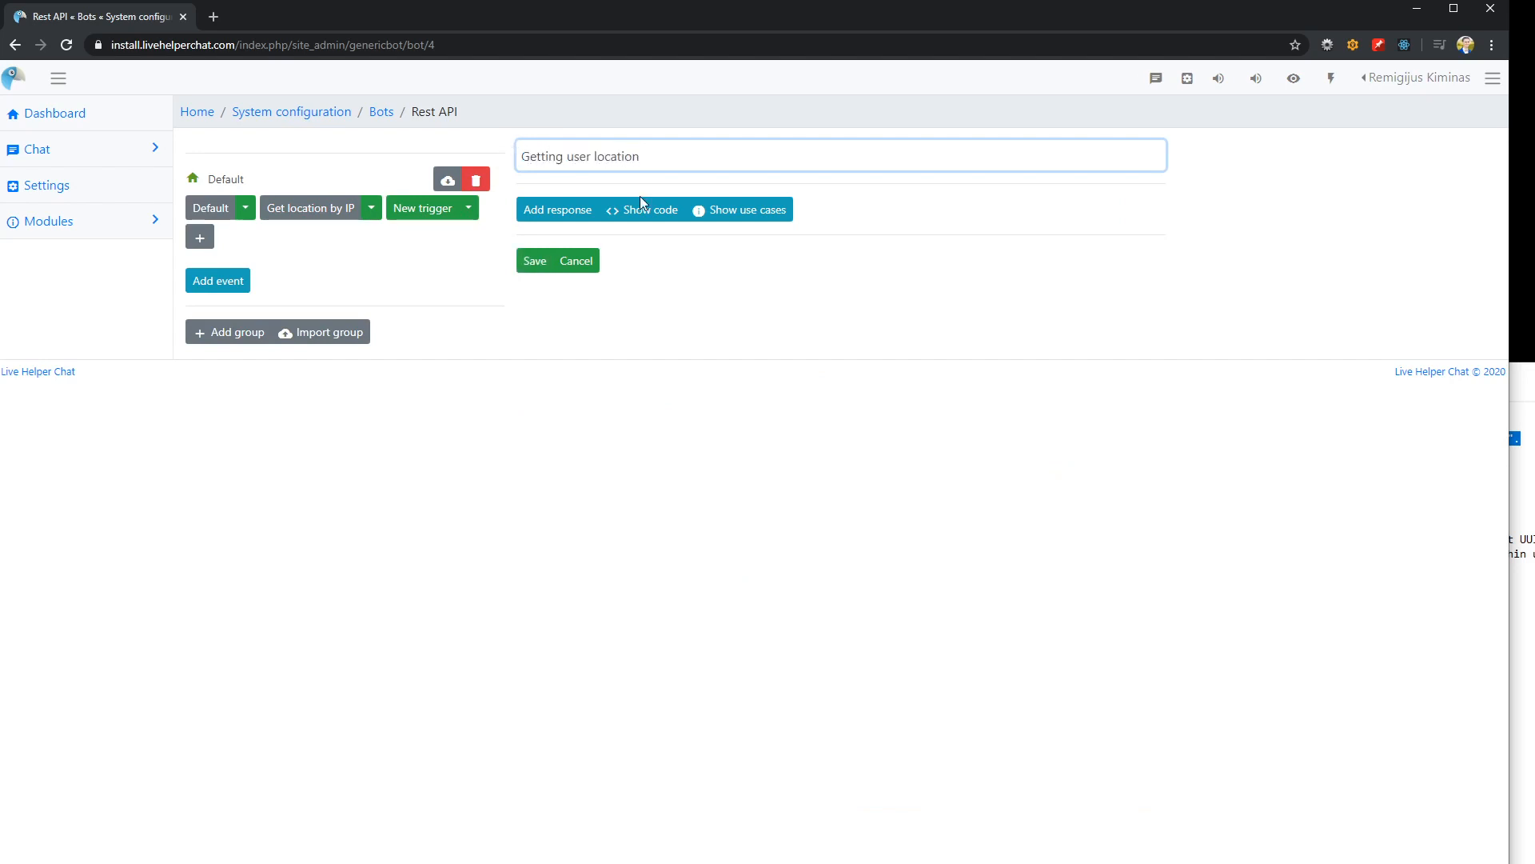
click(532, 262)
Add a fourth trigger to the Default group and name it "User location was found"
click(364, 238)
click(552, 157)
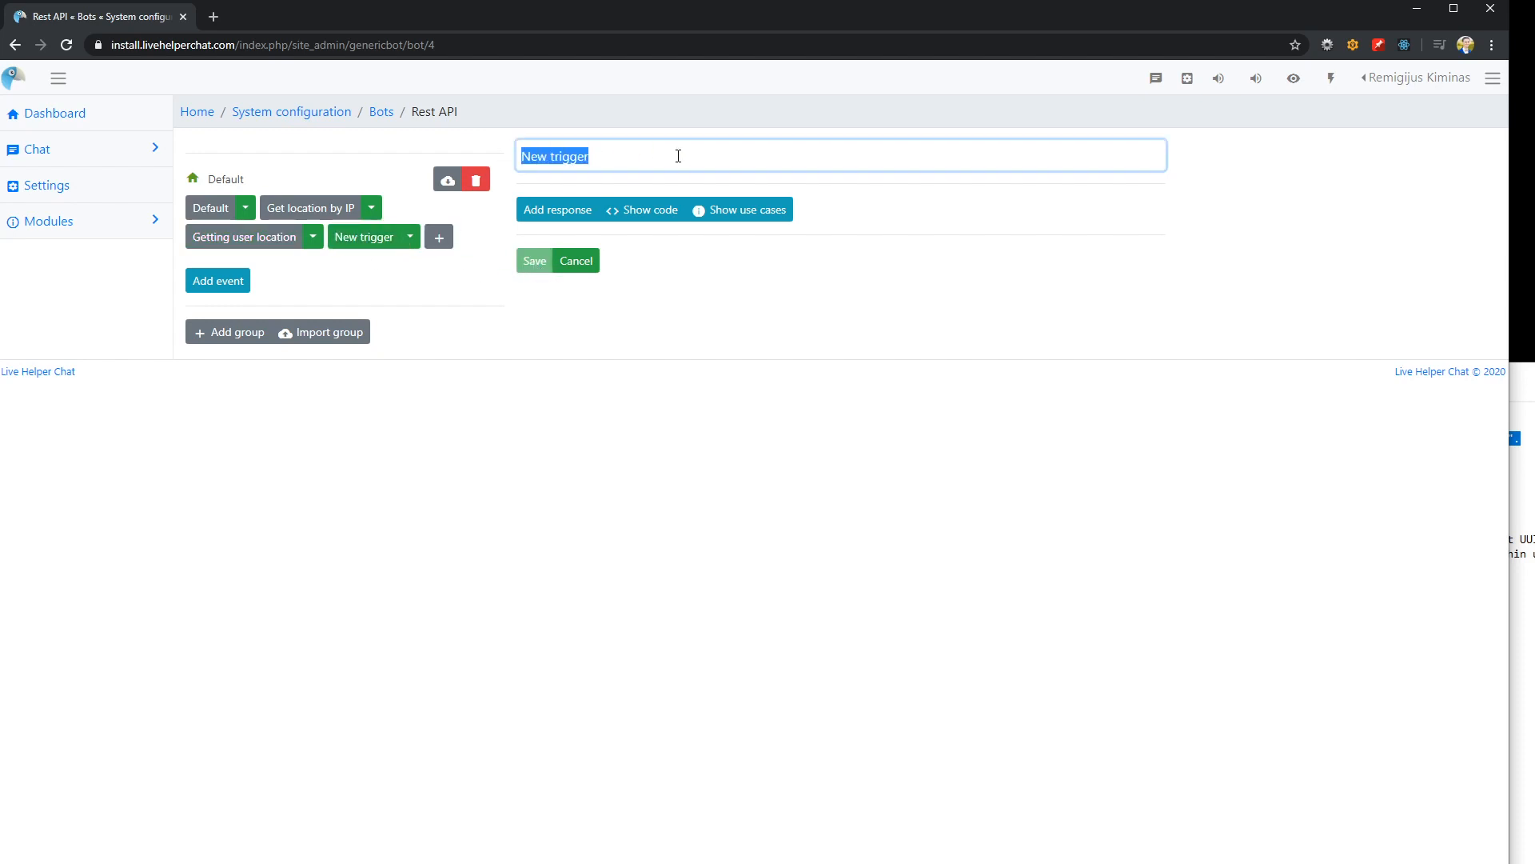
text(User location was found)
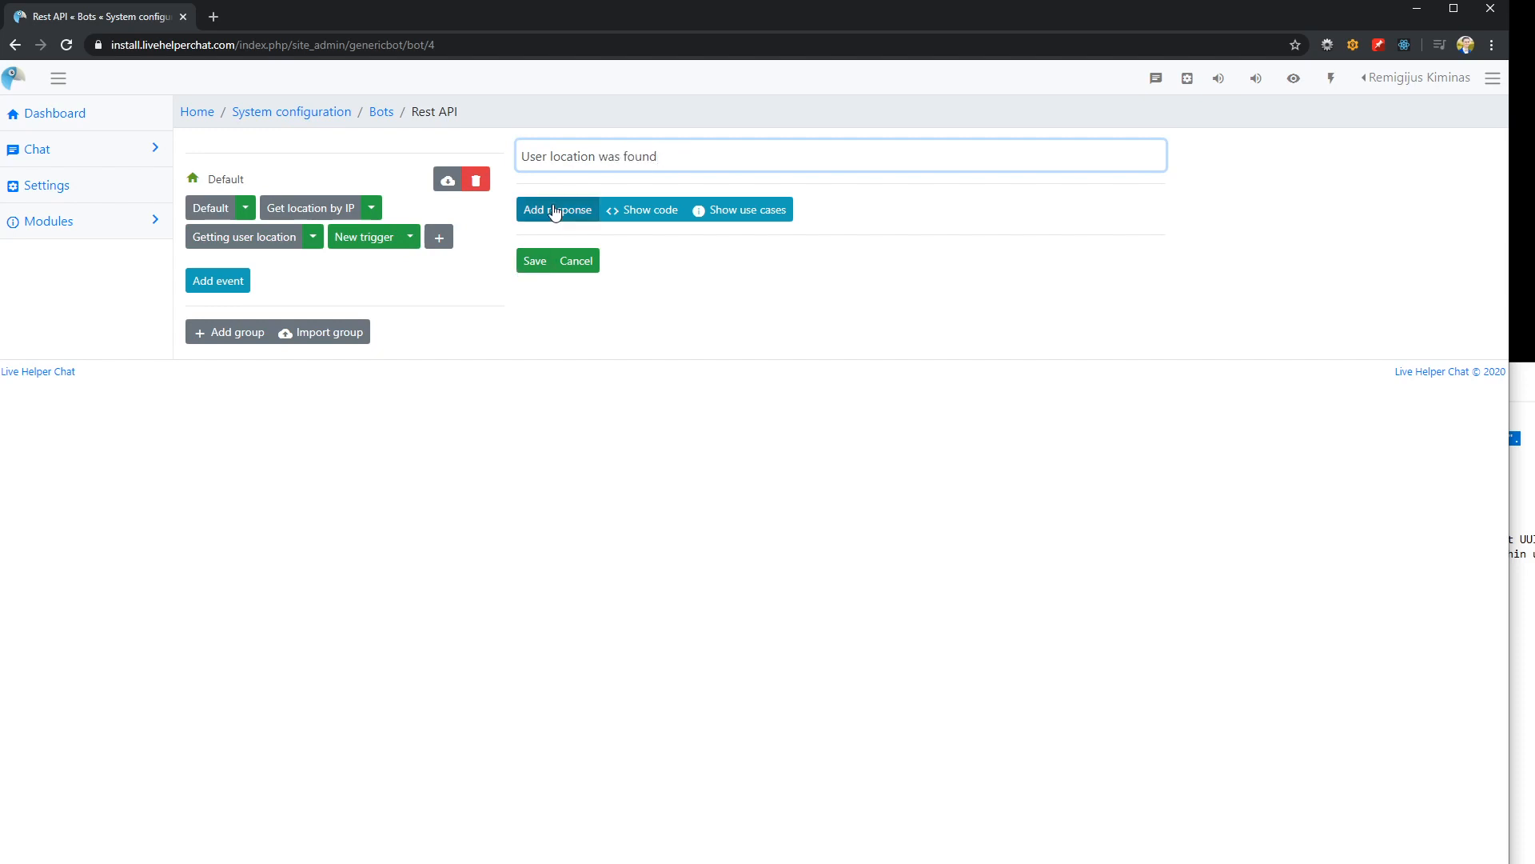
Add a Send Text response containing {content_1} to the "User location was found" trigger and save it
click(557, 210)
click(678, 271)
text({})
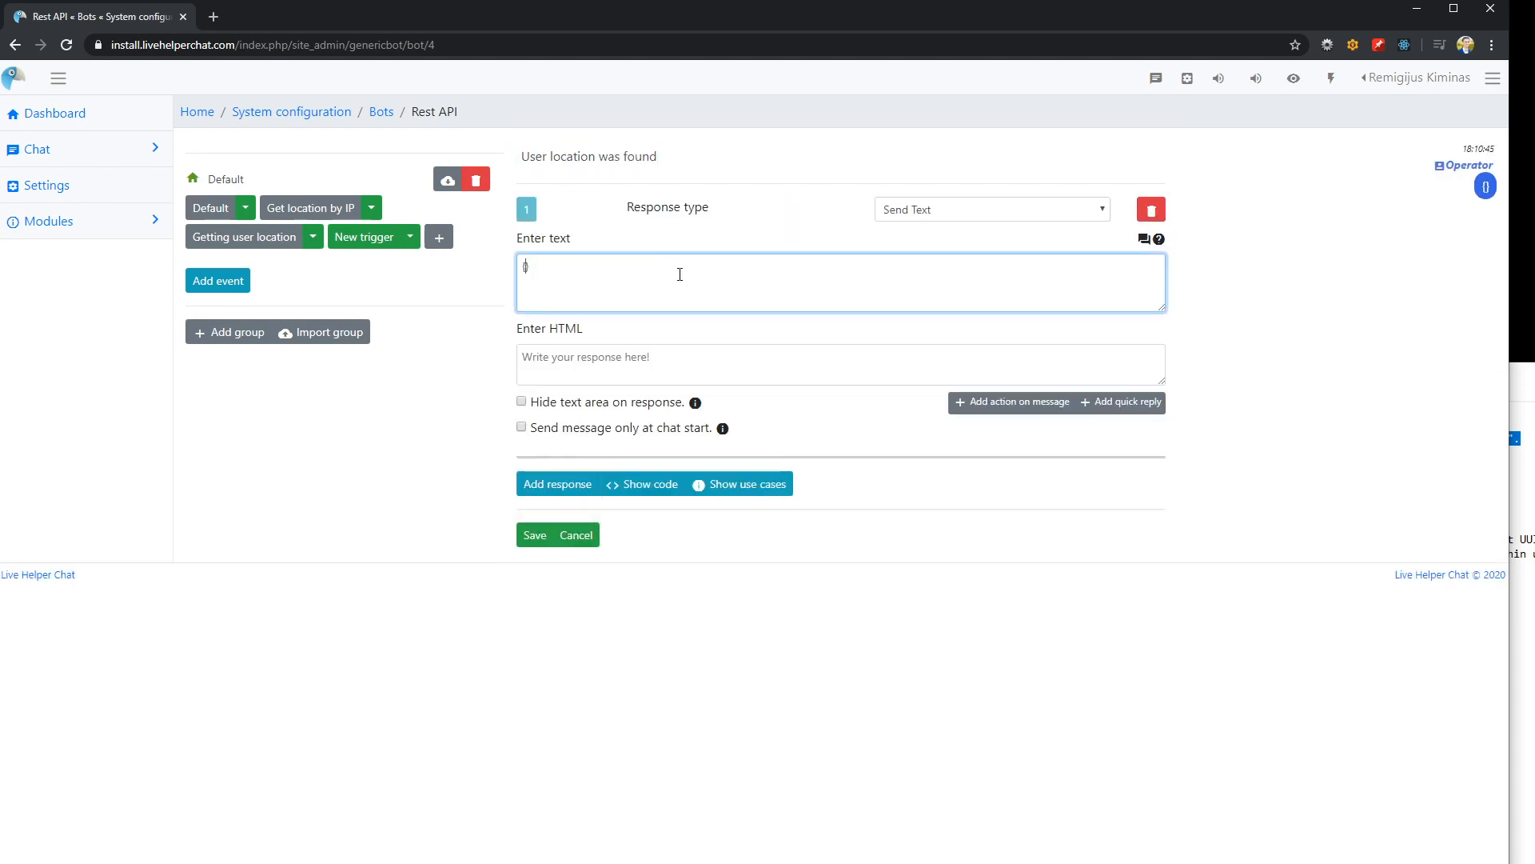
text(content_1)
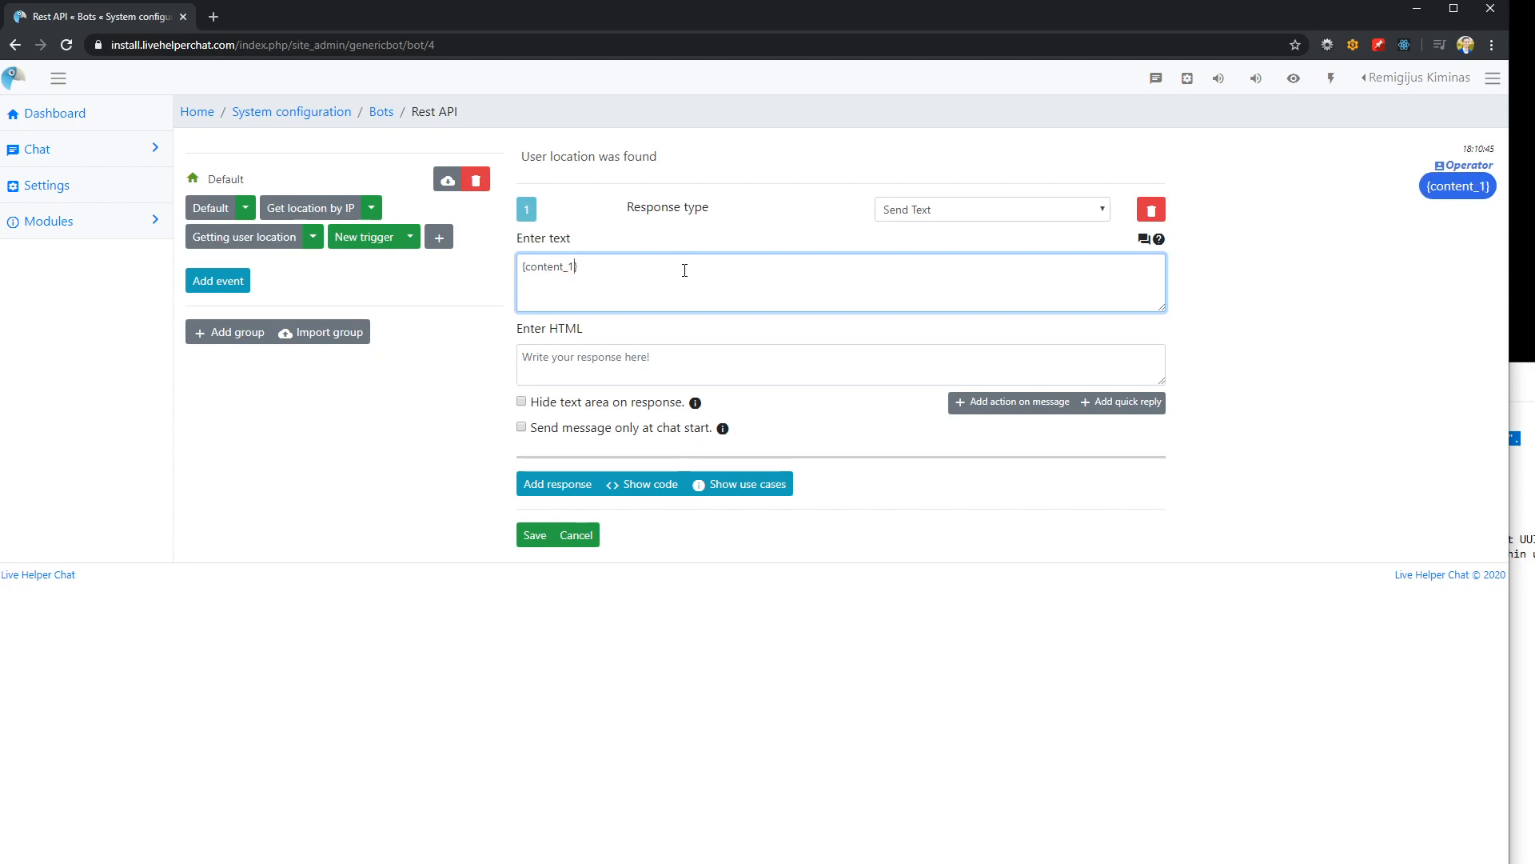
click(533, 536)
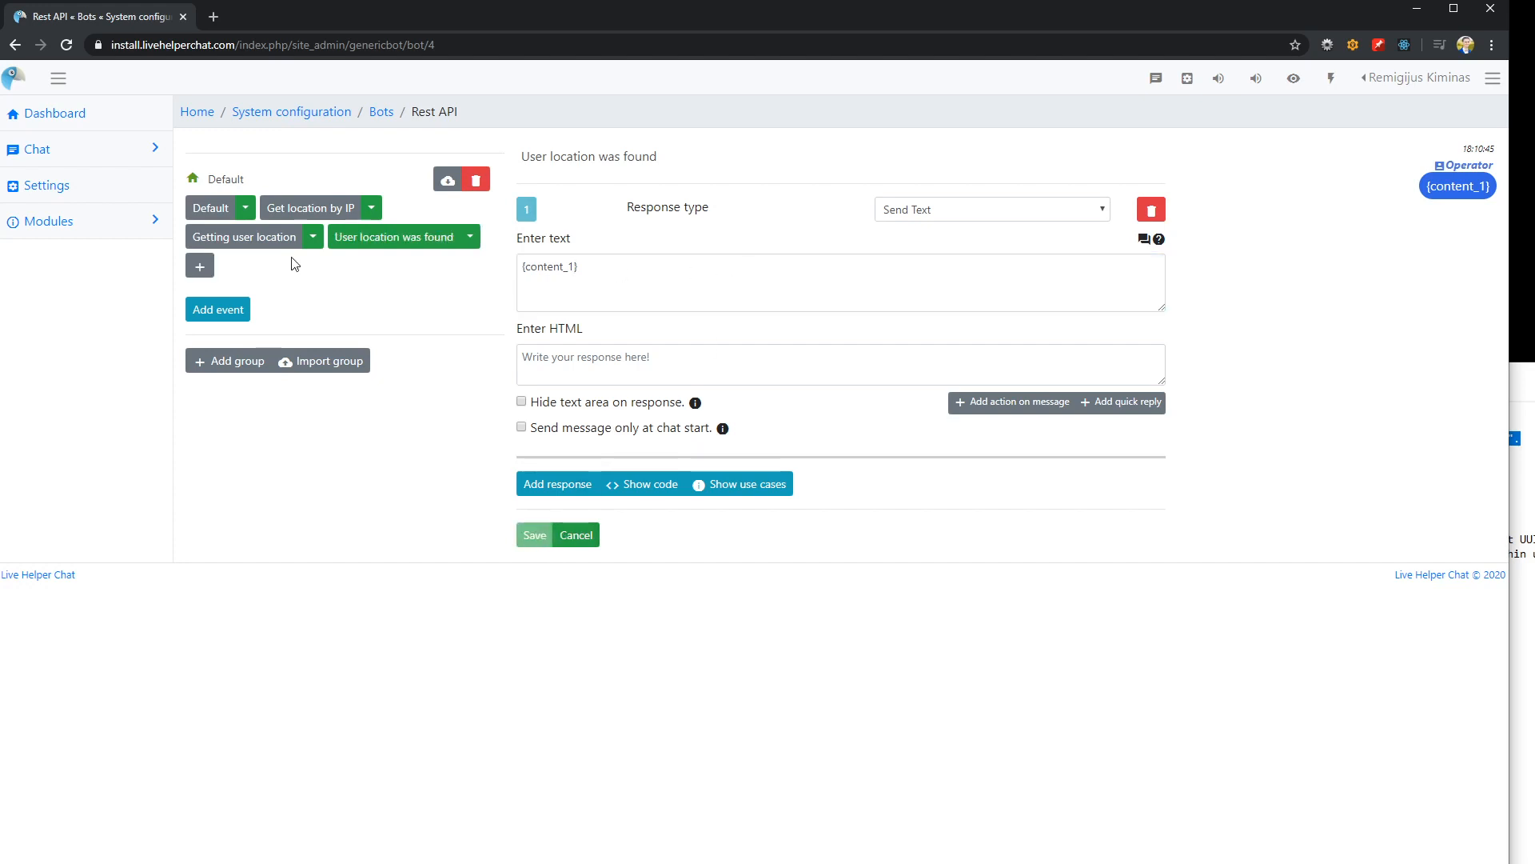
Add a response of type Rest API to the "Getting user location" trigger
click(264, 238)
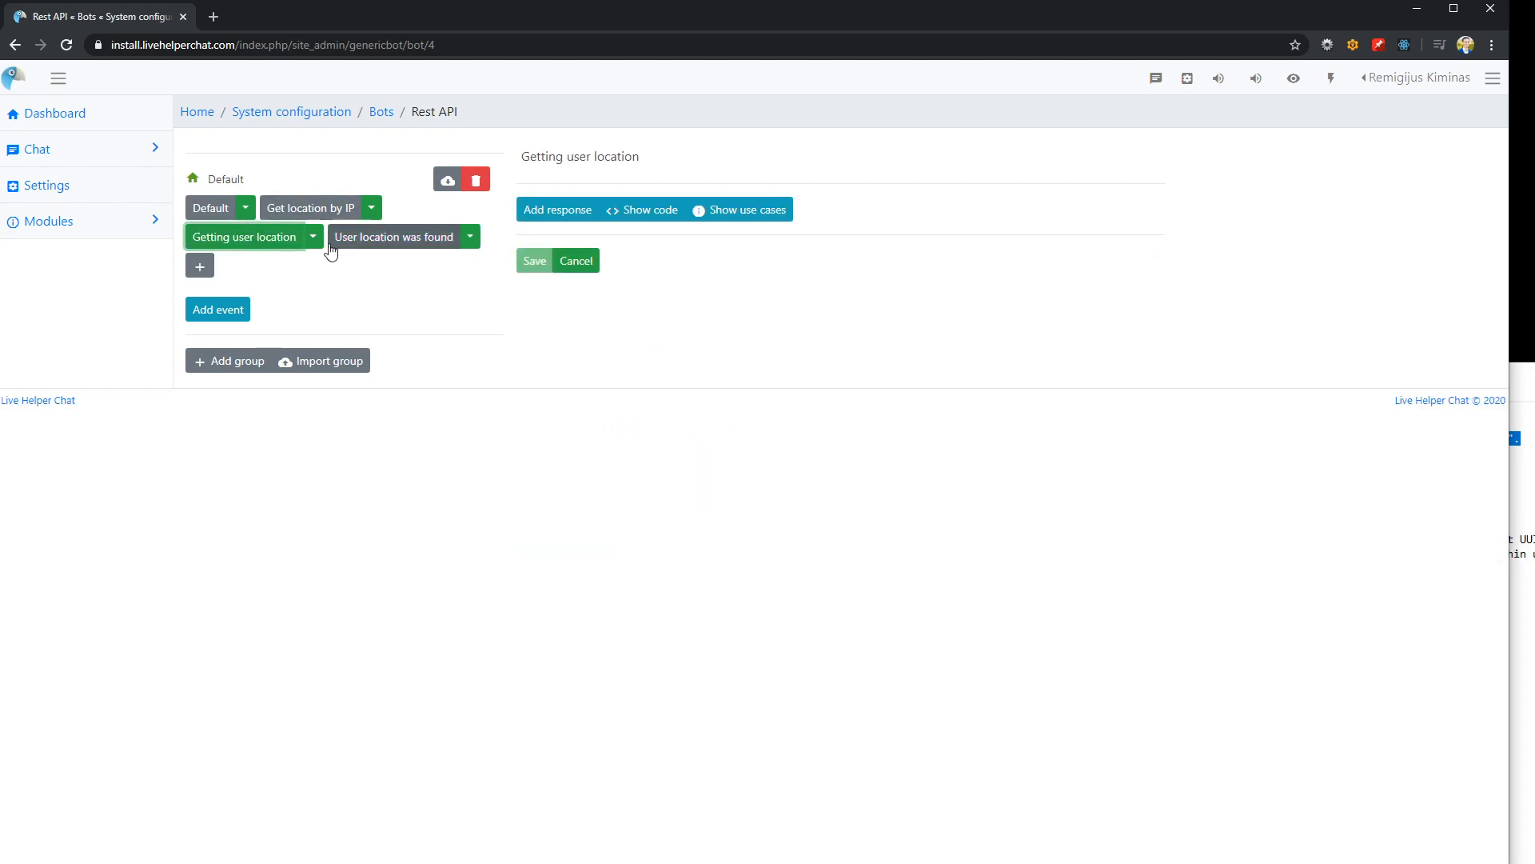
click(559, 210)
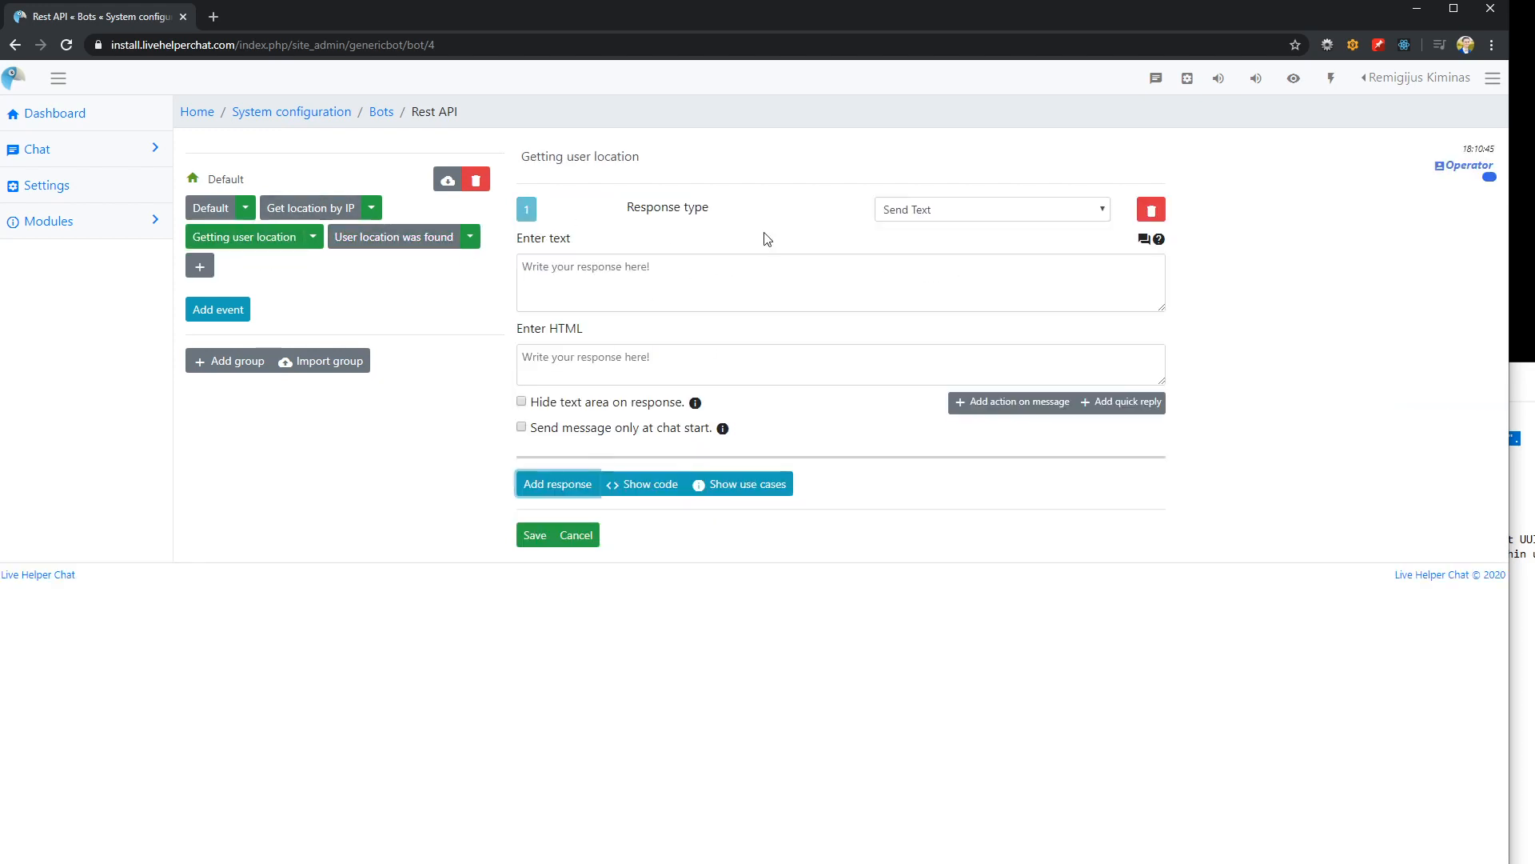
click(964, 209)
scroll(973, 360, down, 1)
click(945, 533)
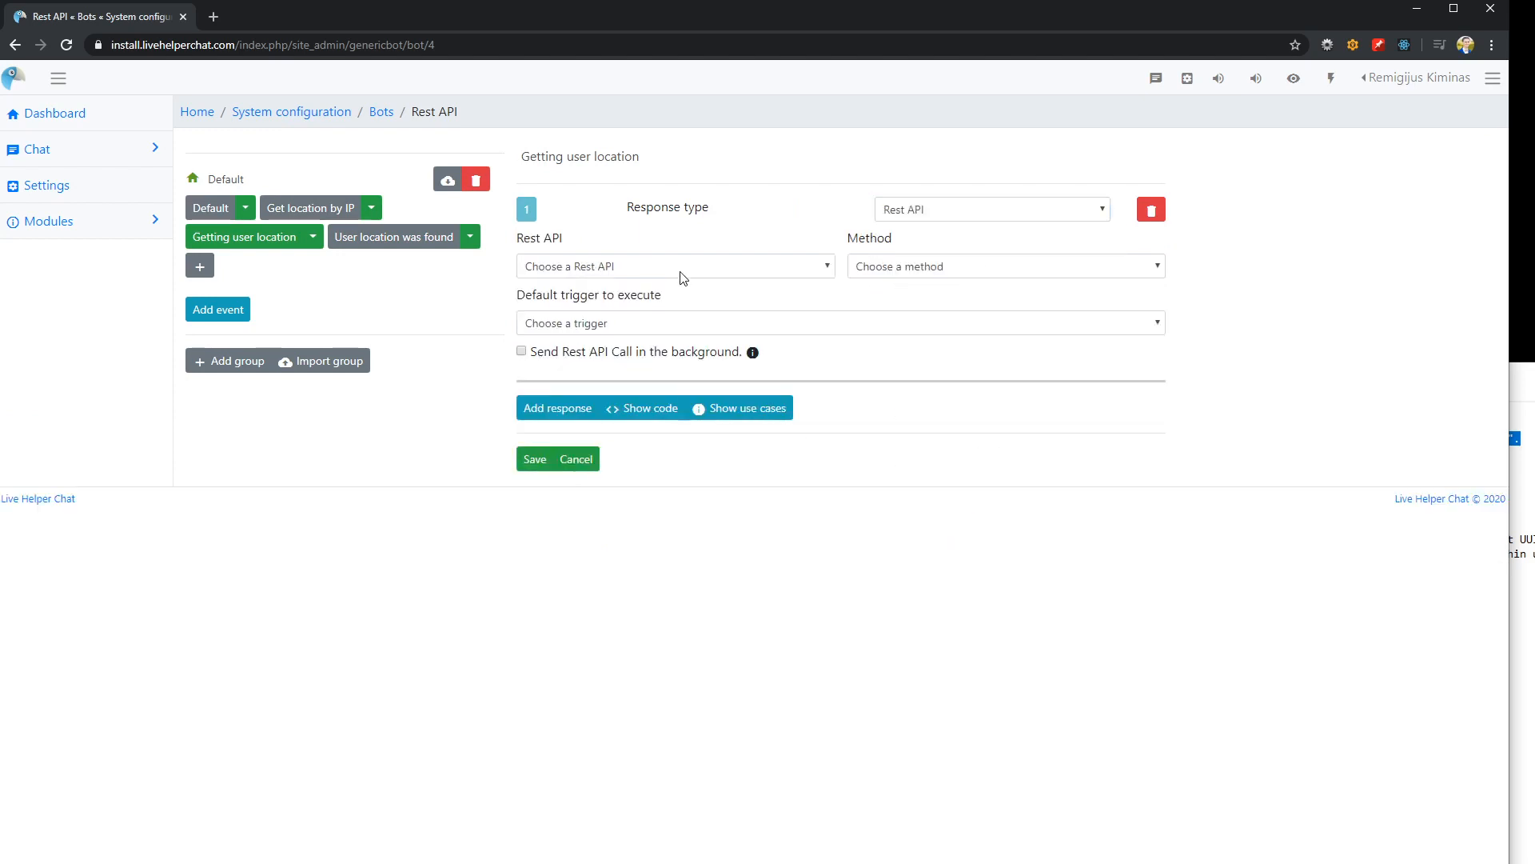
Set the response to IP Geolocation with method Get User Location, execute "User location was found" for Location Found, and save
click(678, 266)
click(654, 302)
click(917, 267)
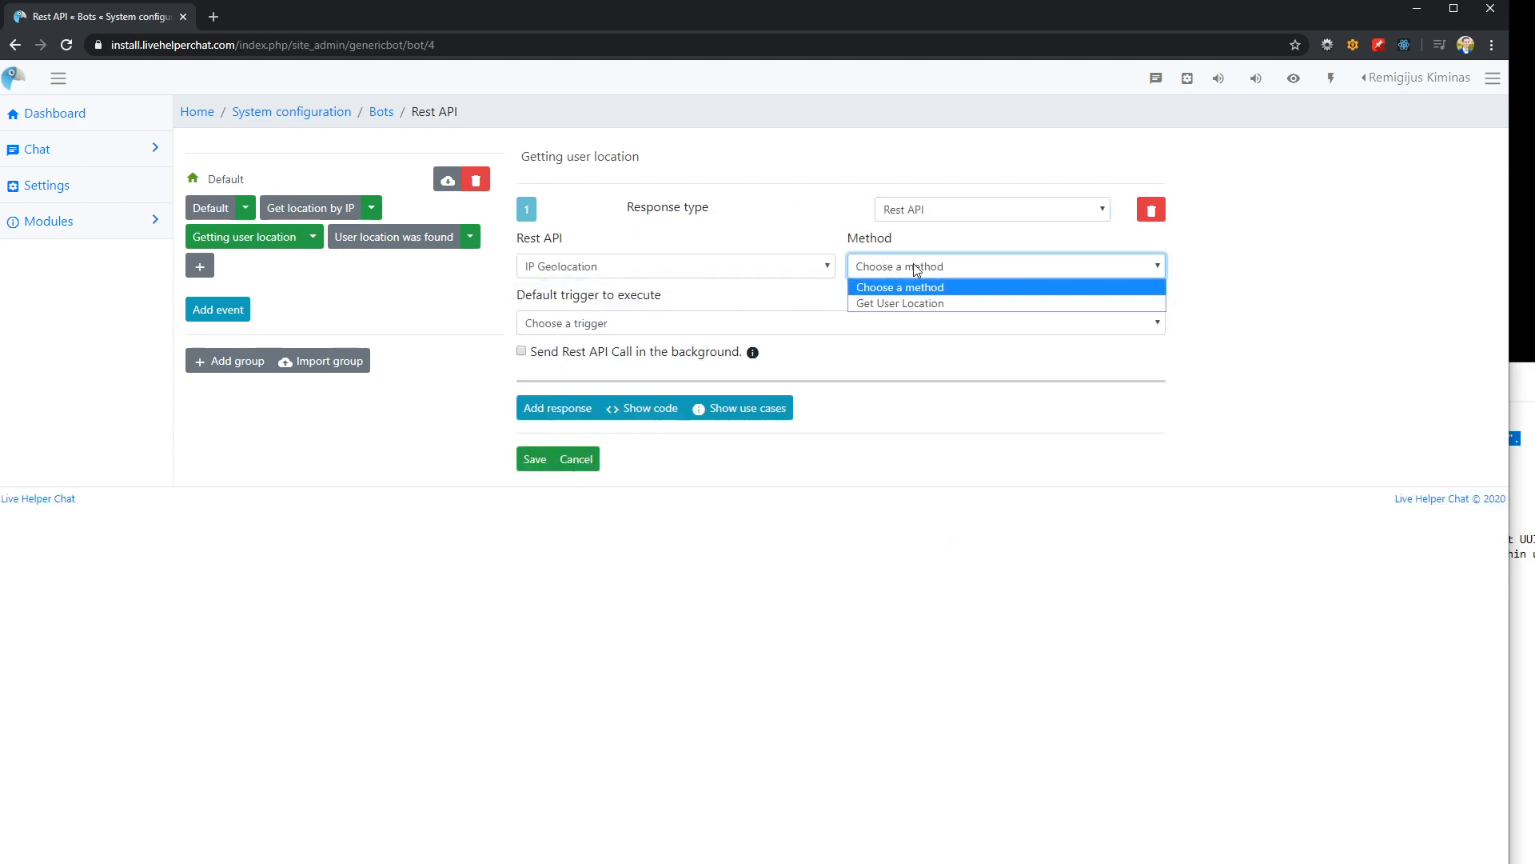
click(907, 304)
click(716, 324)
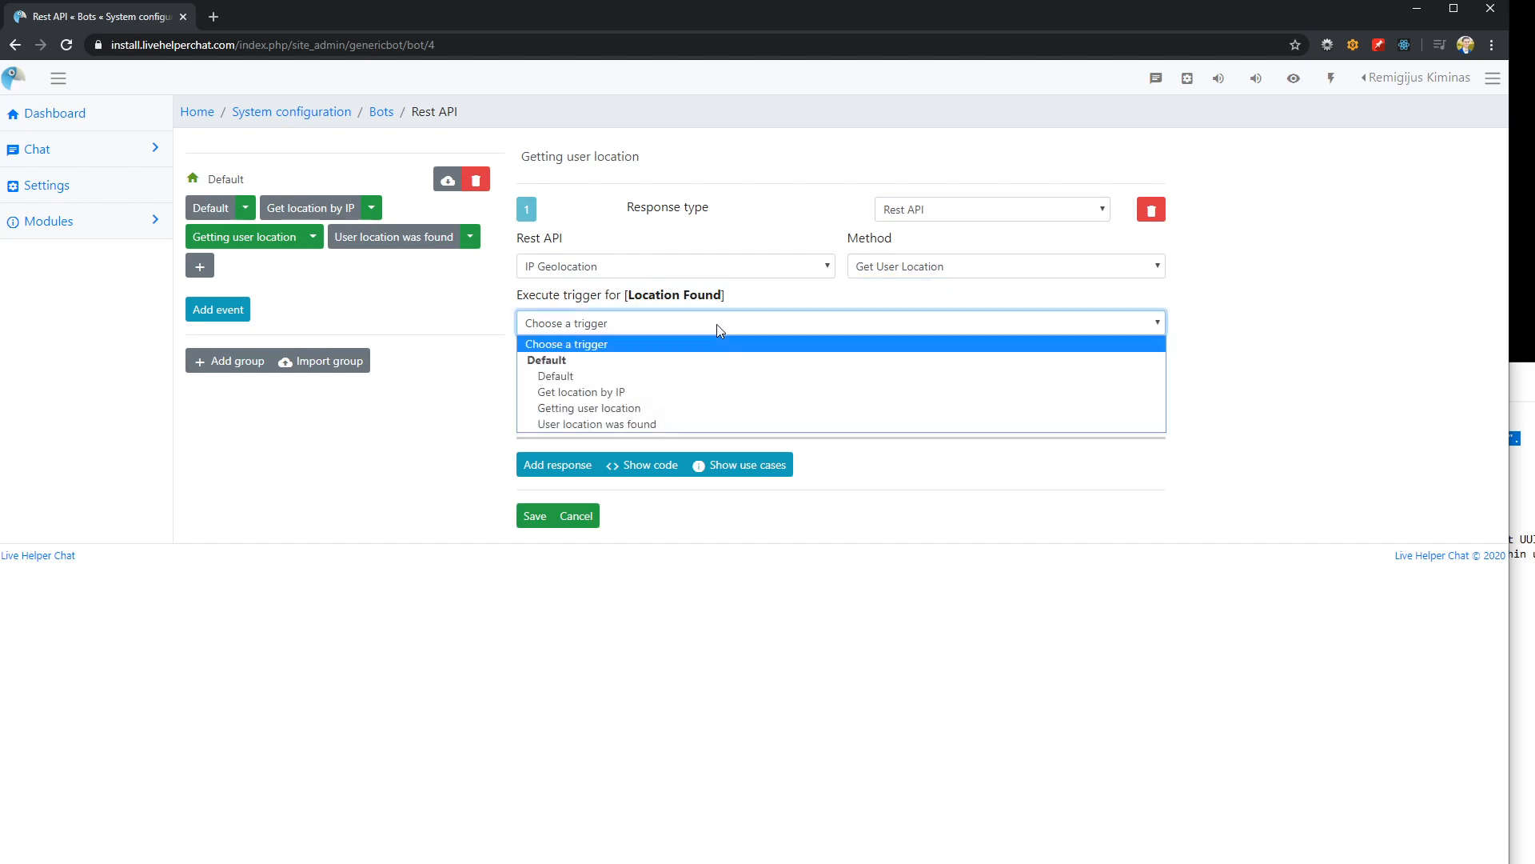
click(615, 424)
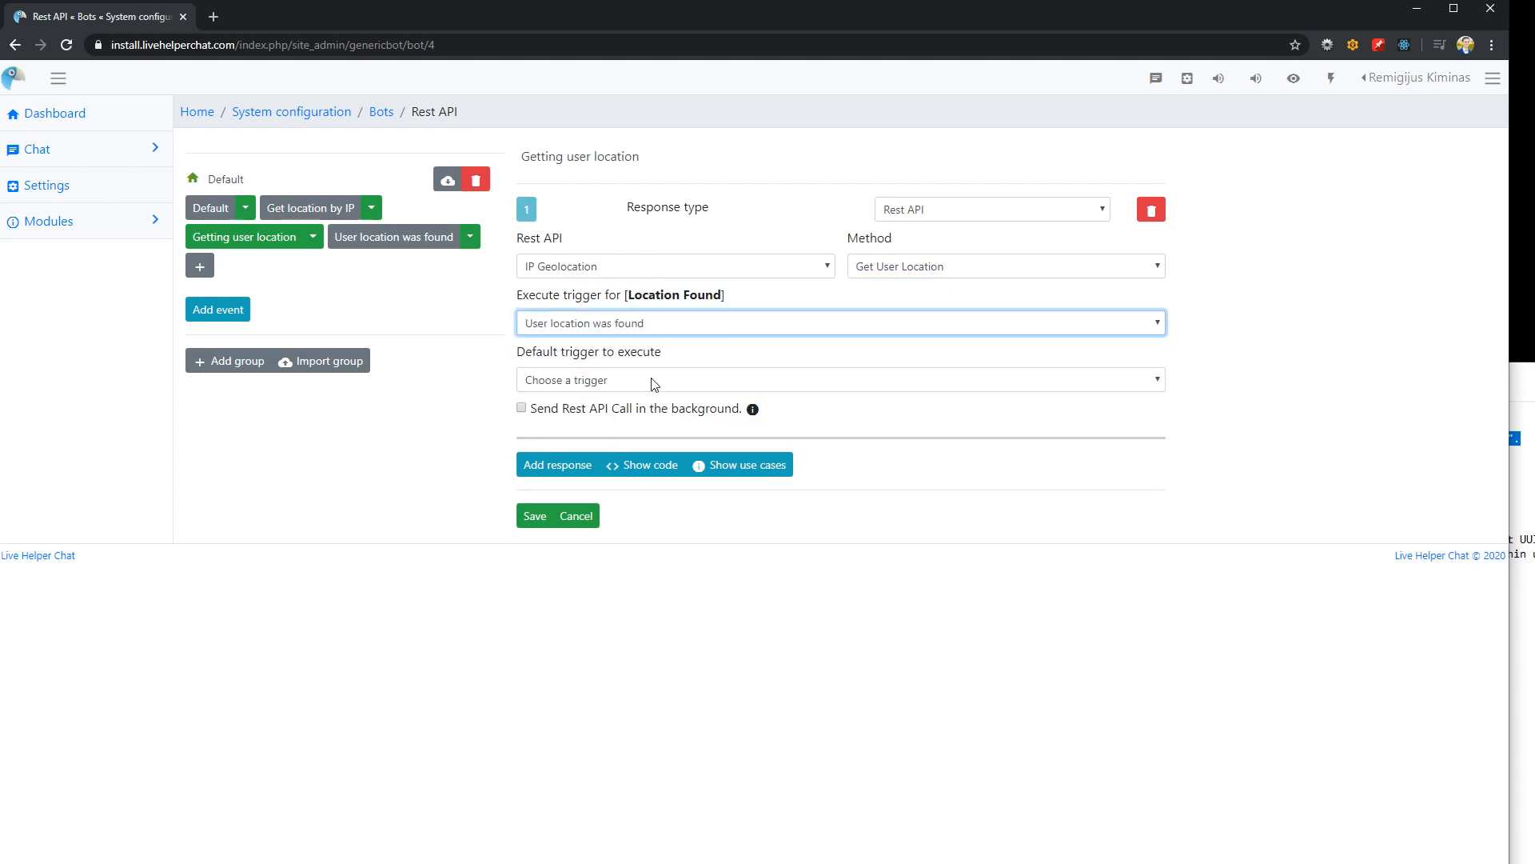
click(534, 516)
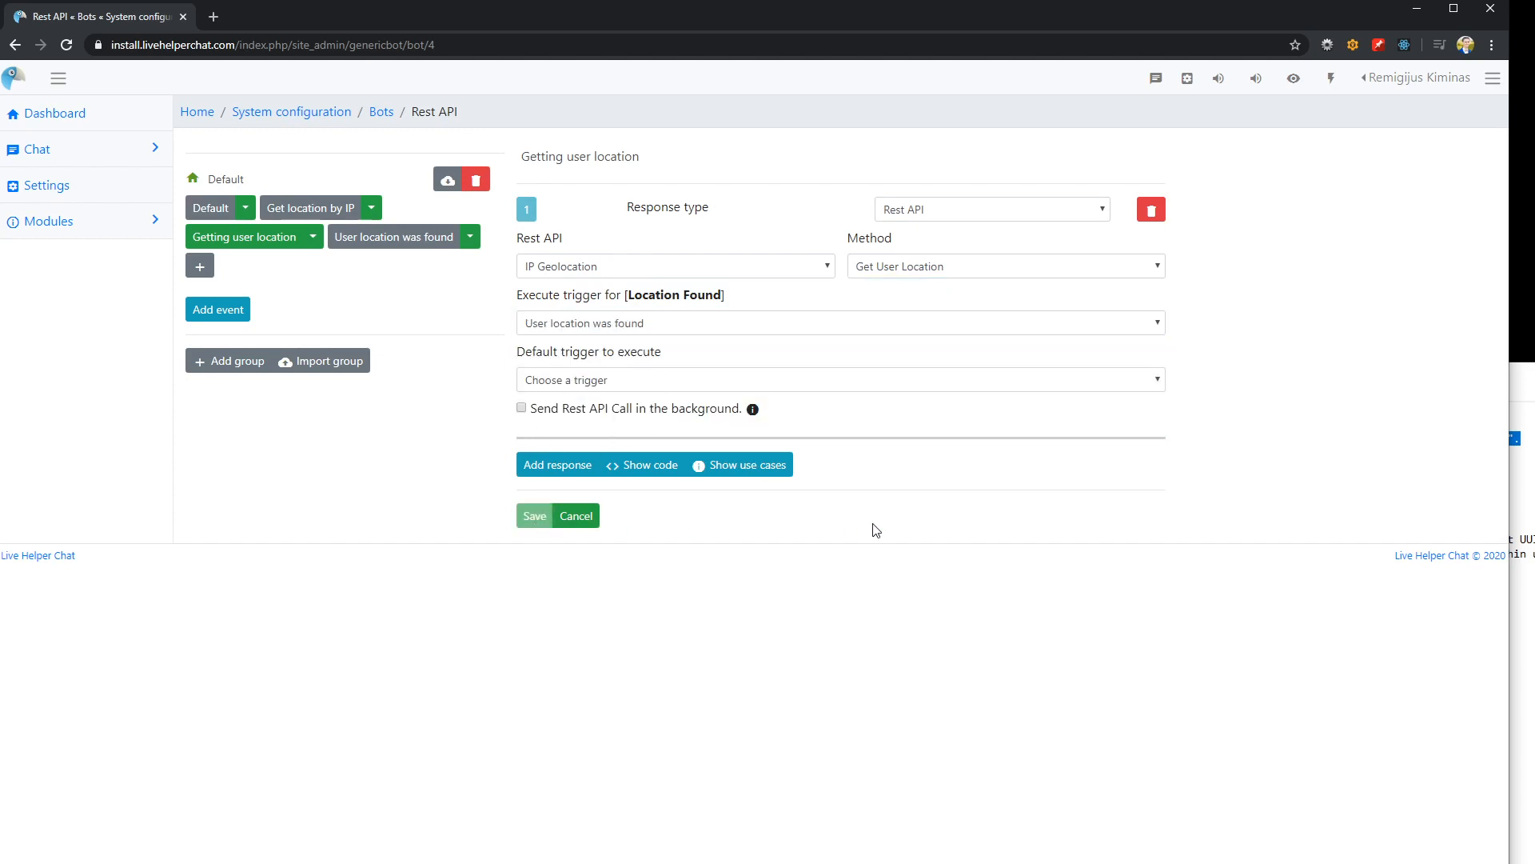
Set the "Get location by IP" trigger to execute "Getting user location" on success and save it
click(370, 240)
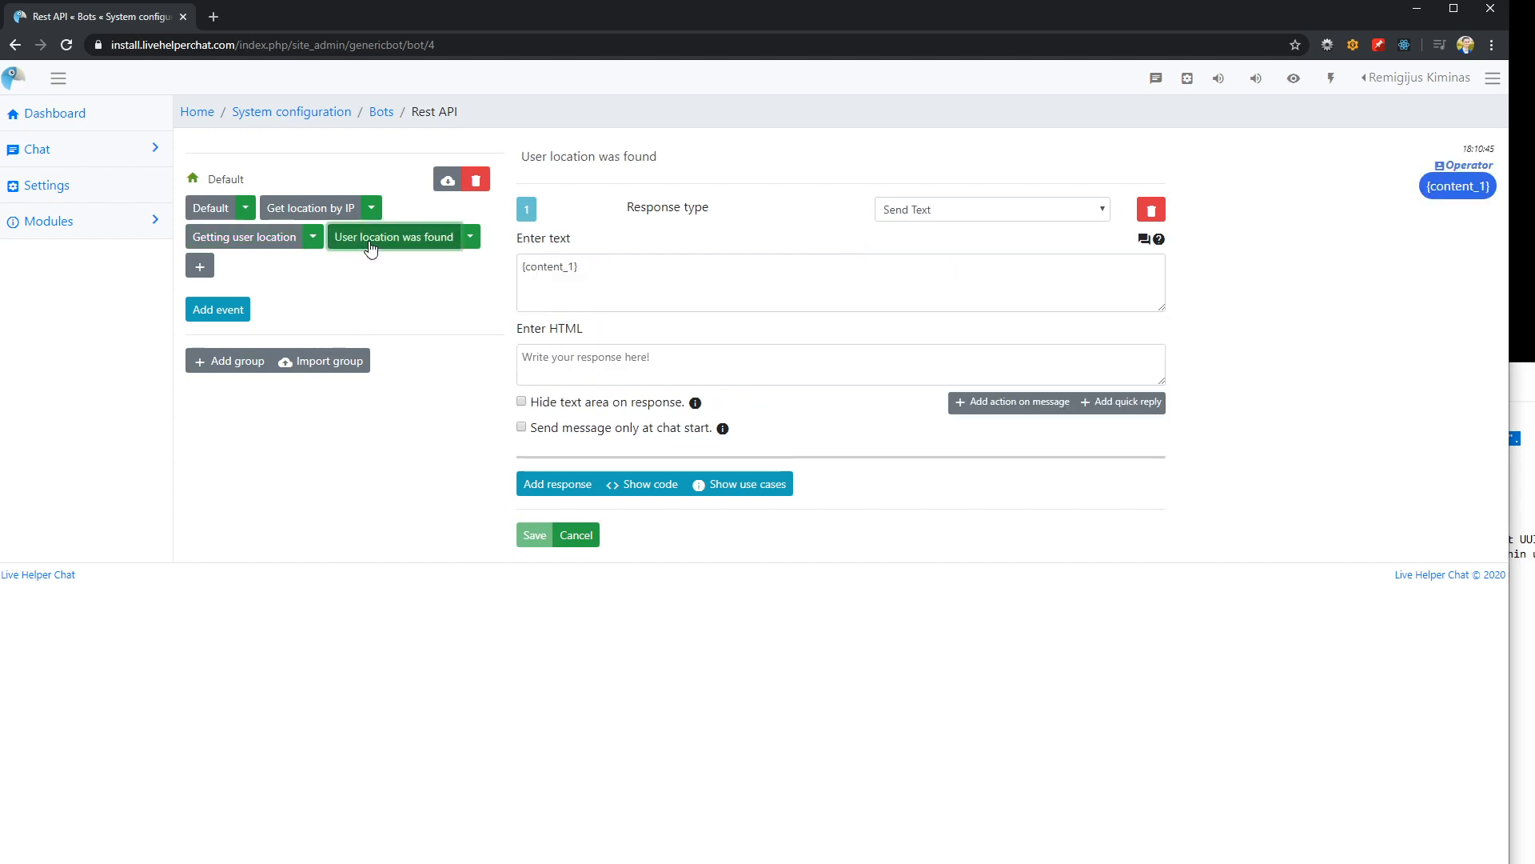
click(244, 237)
click(311, 208)
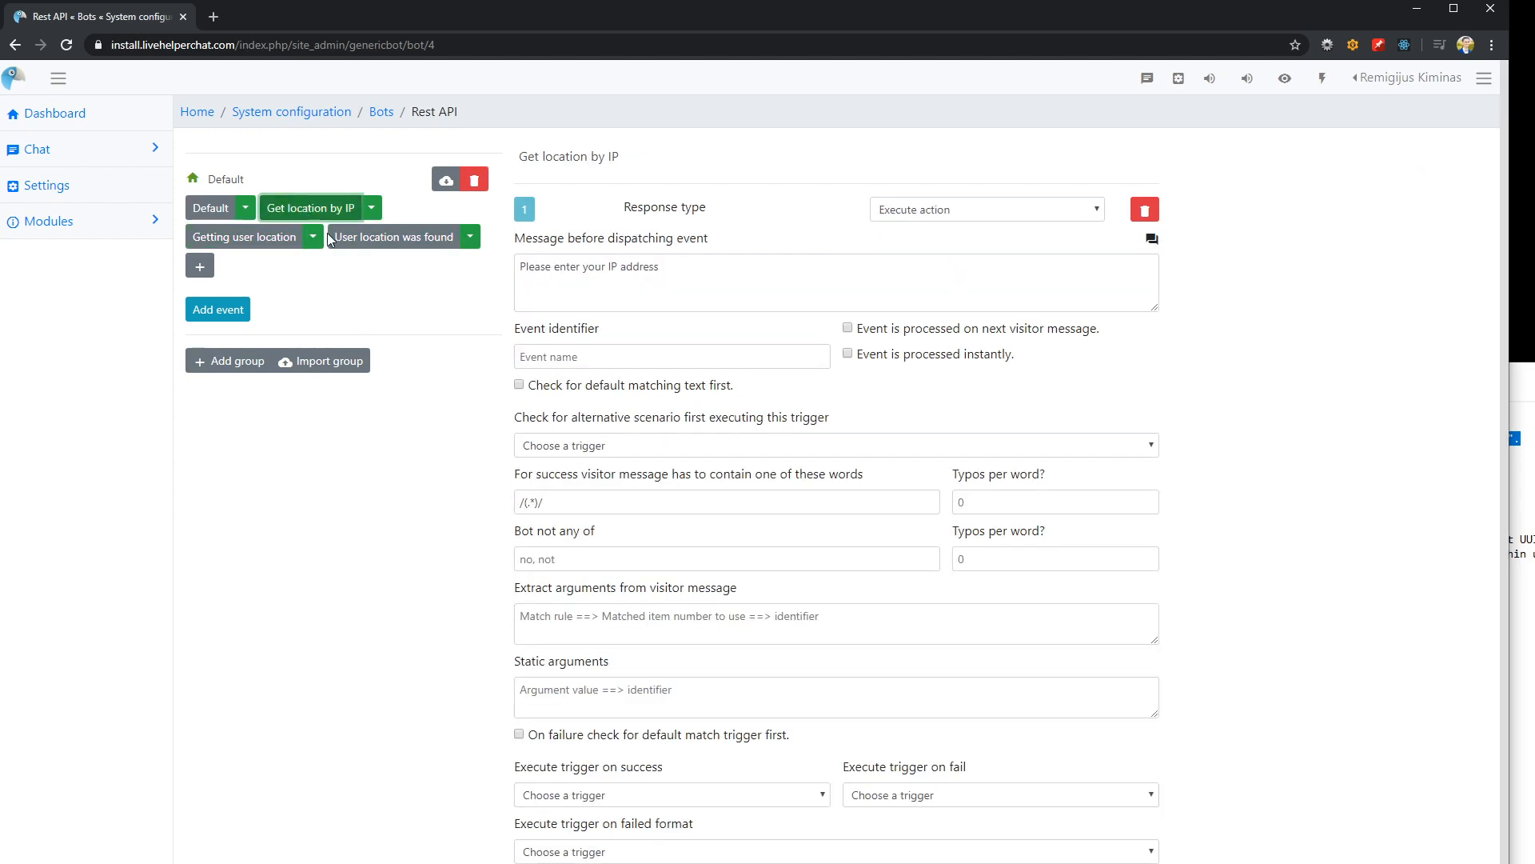
scroll(668, 584, down, 1)
click(606, 755)
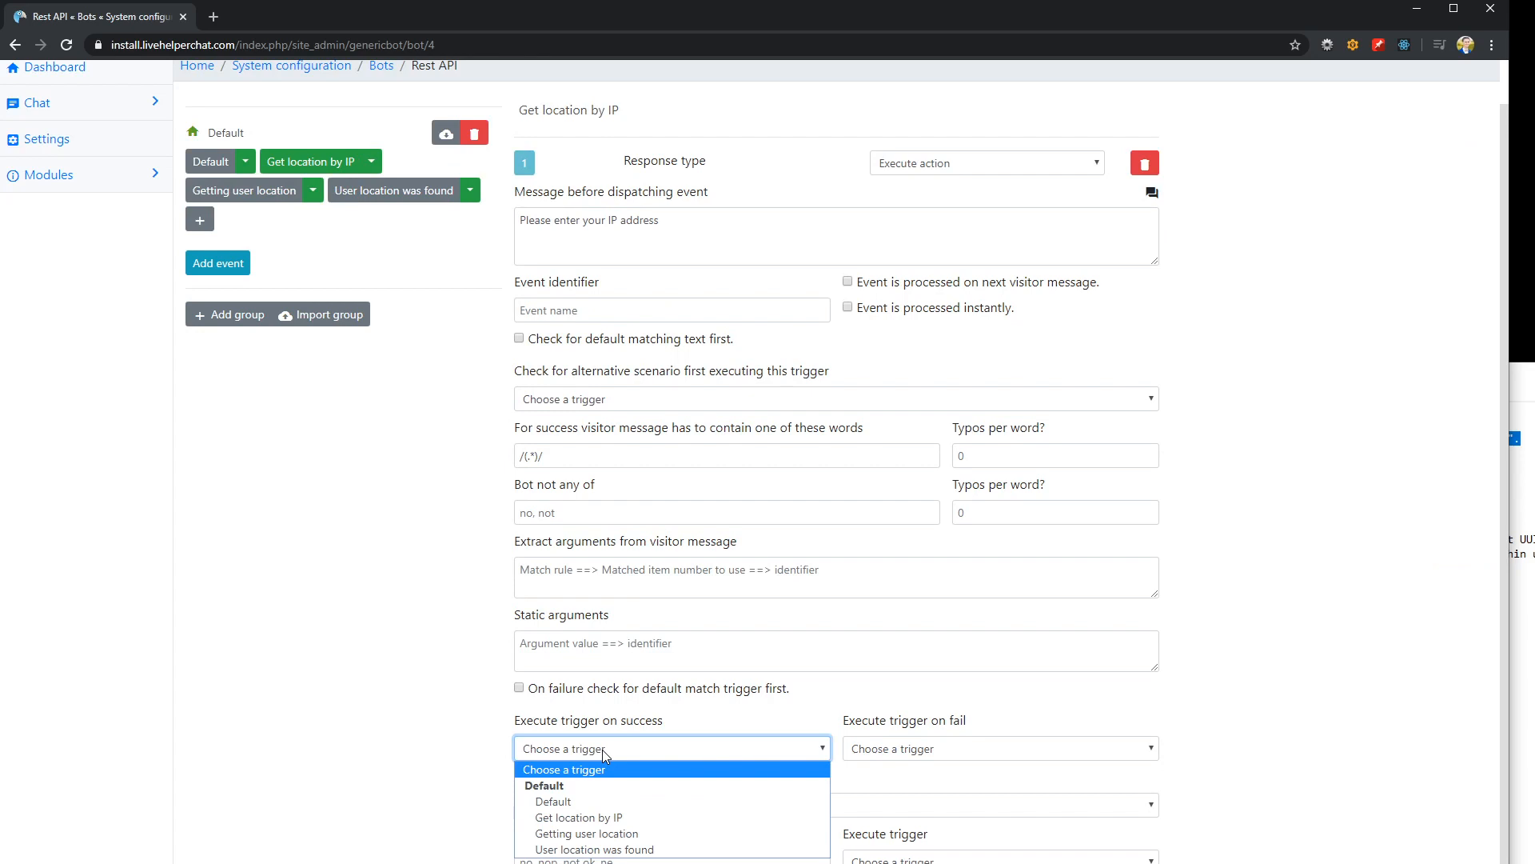
click(560, 832)
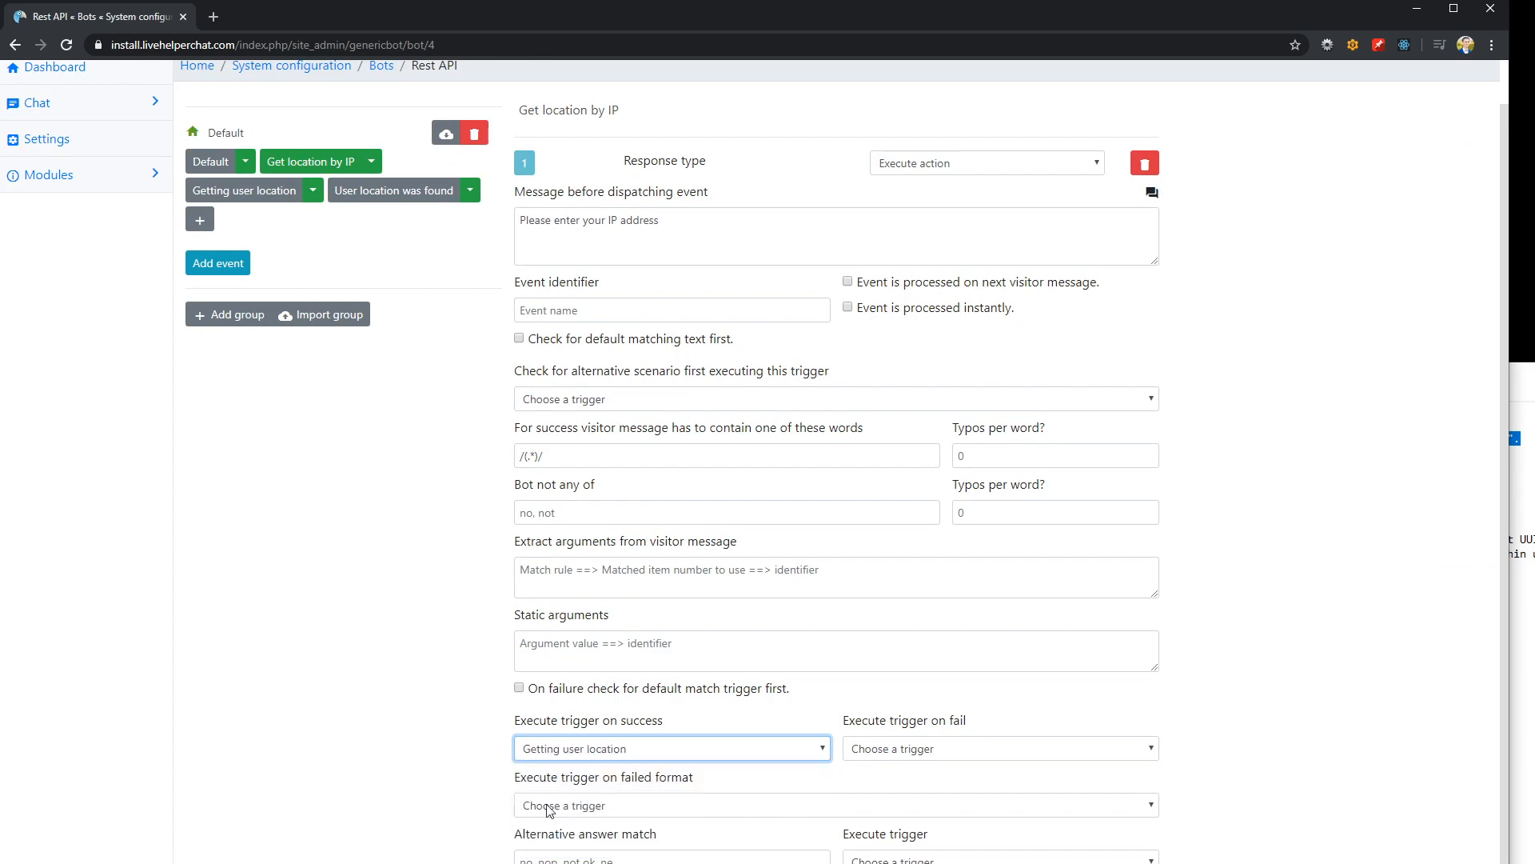
click(487, 586)
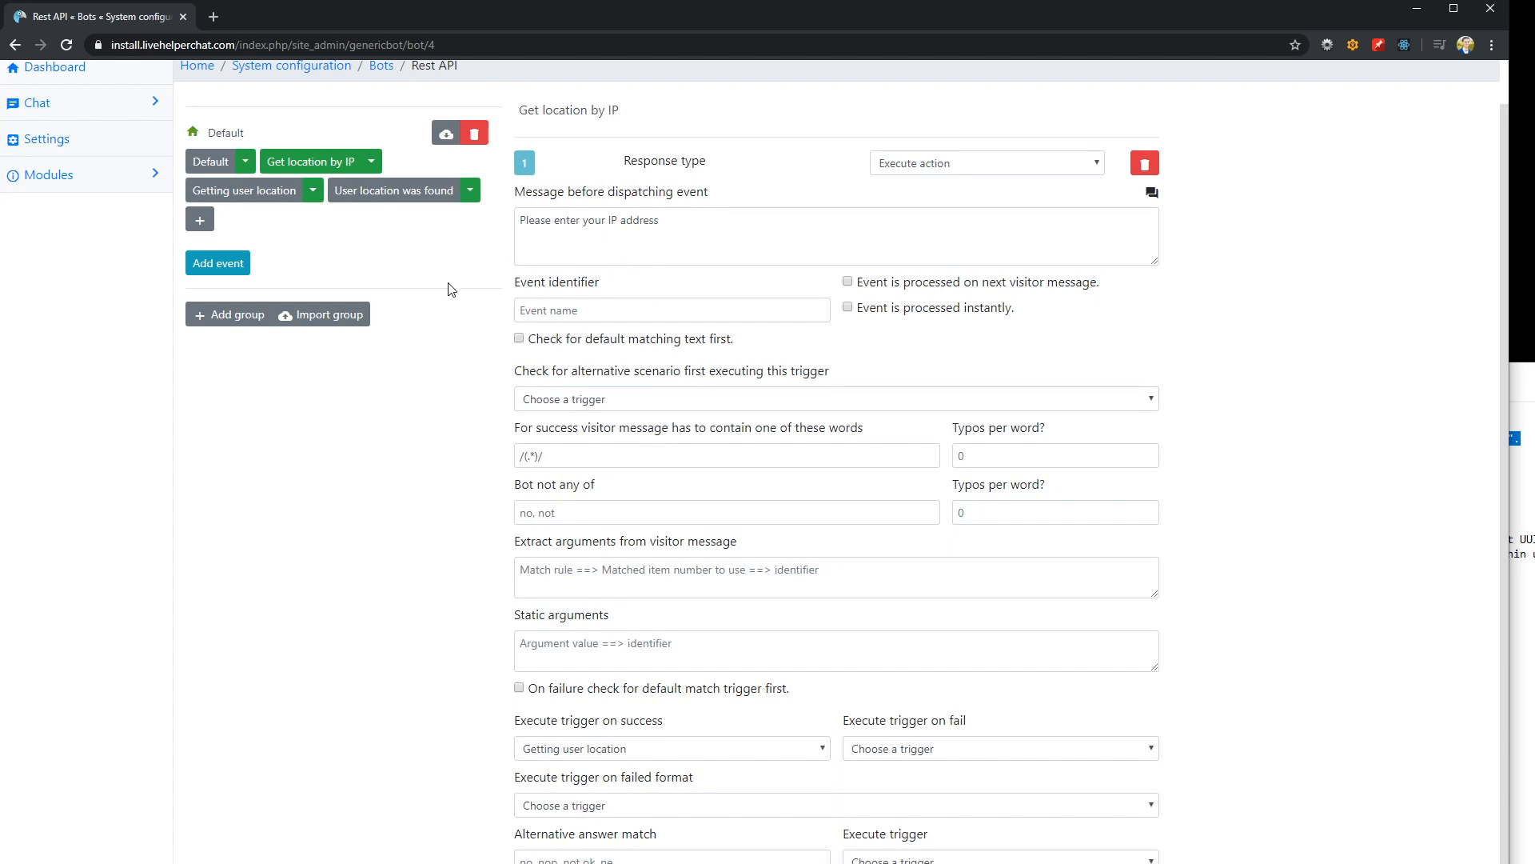
Reload the bot page and review the saved settings of the location triggers
key(F5)
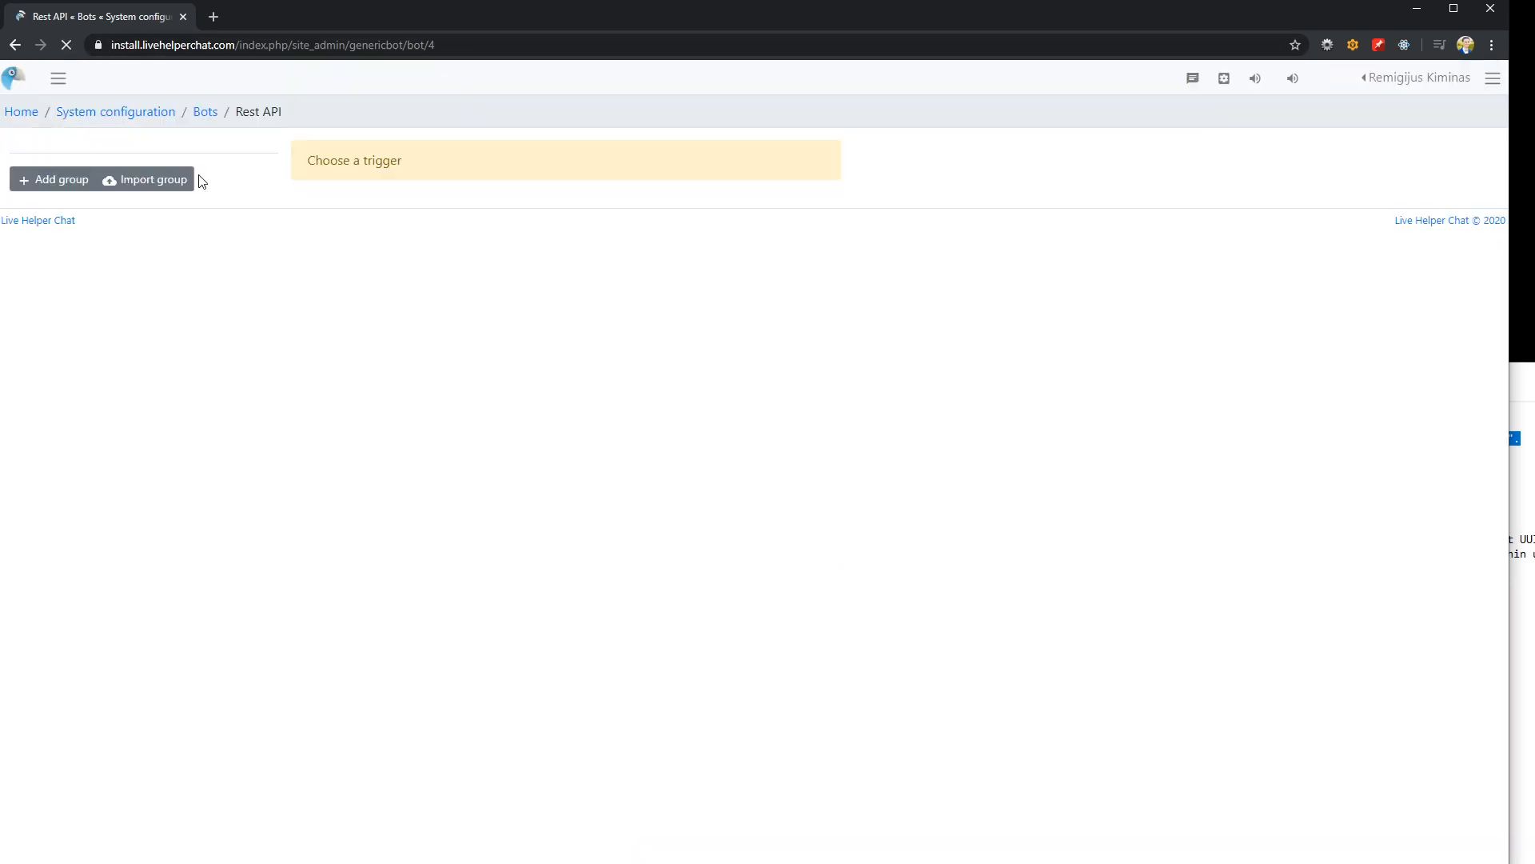
click(386, 238)
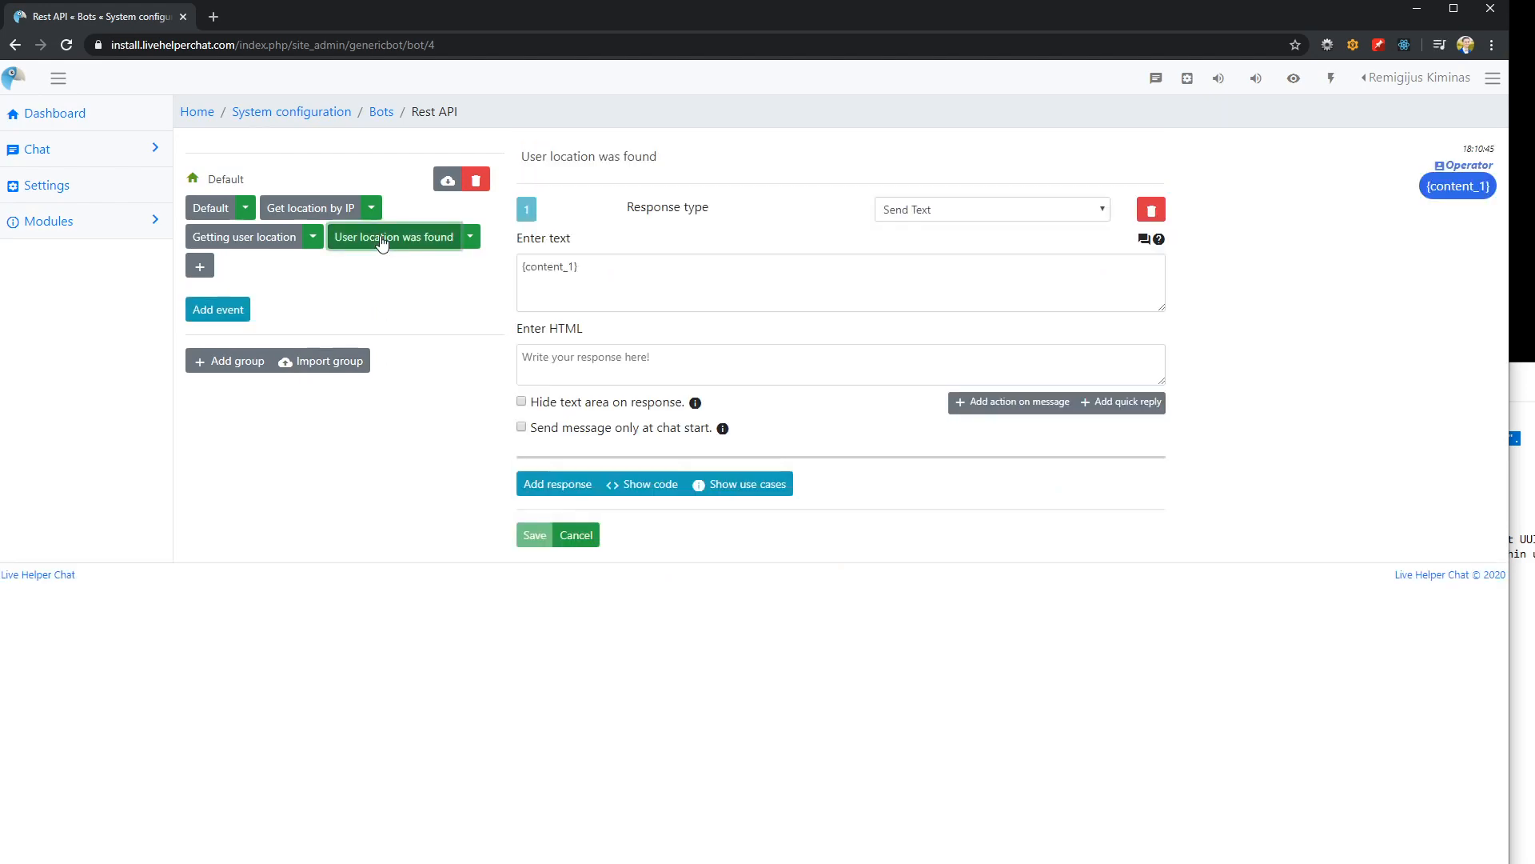
click(262, 238)
click(310, 209)
scroll(692, 676, down, 1)
scroll(632, 680, up, 1)
scroll(635, 680, down, 1)
scroll(692, 613, up, 1)
Mark the "Default" trigger as the bot's default trigger
click(213, 208)
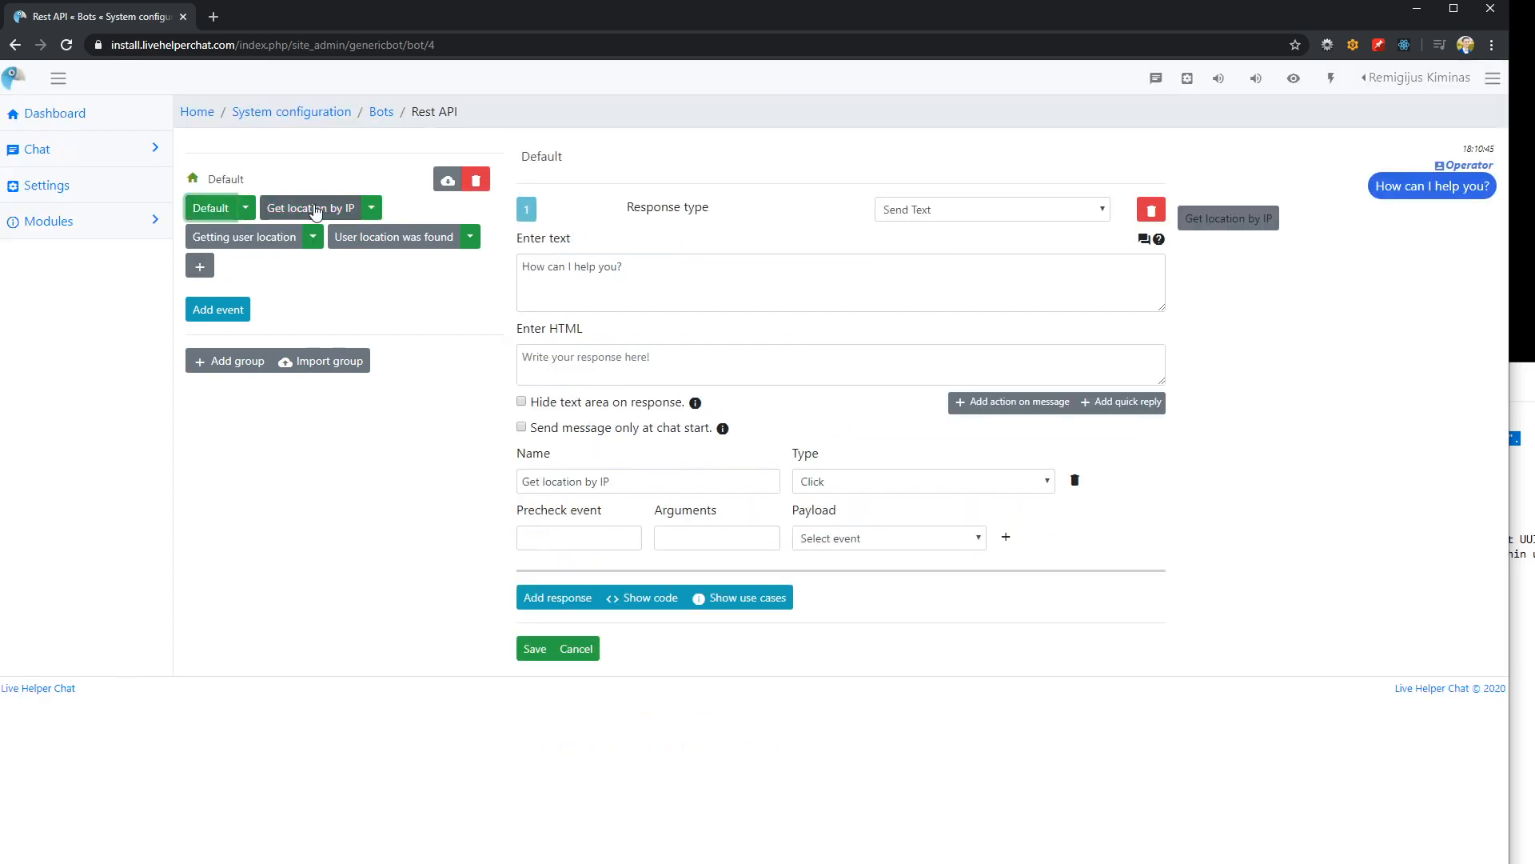
click(245, 208)
click(259, 269)
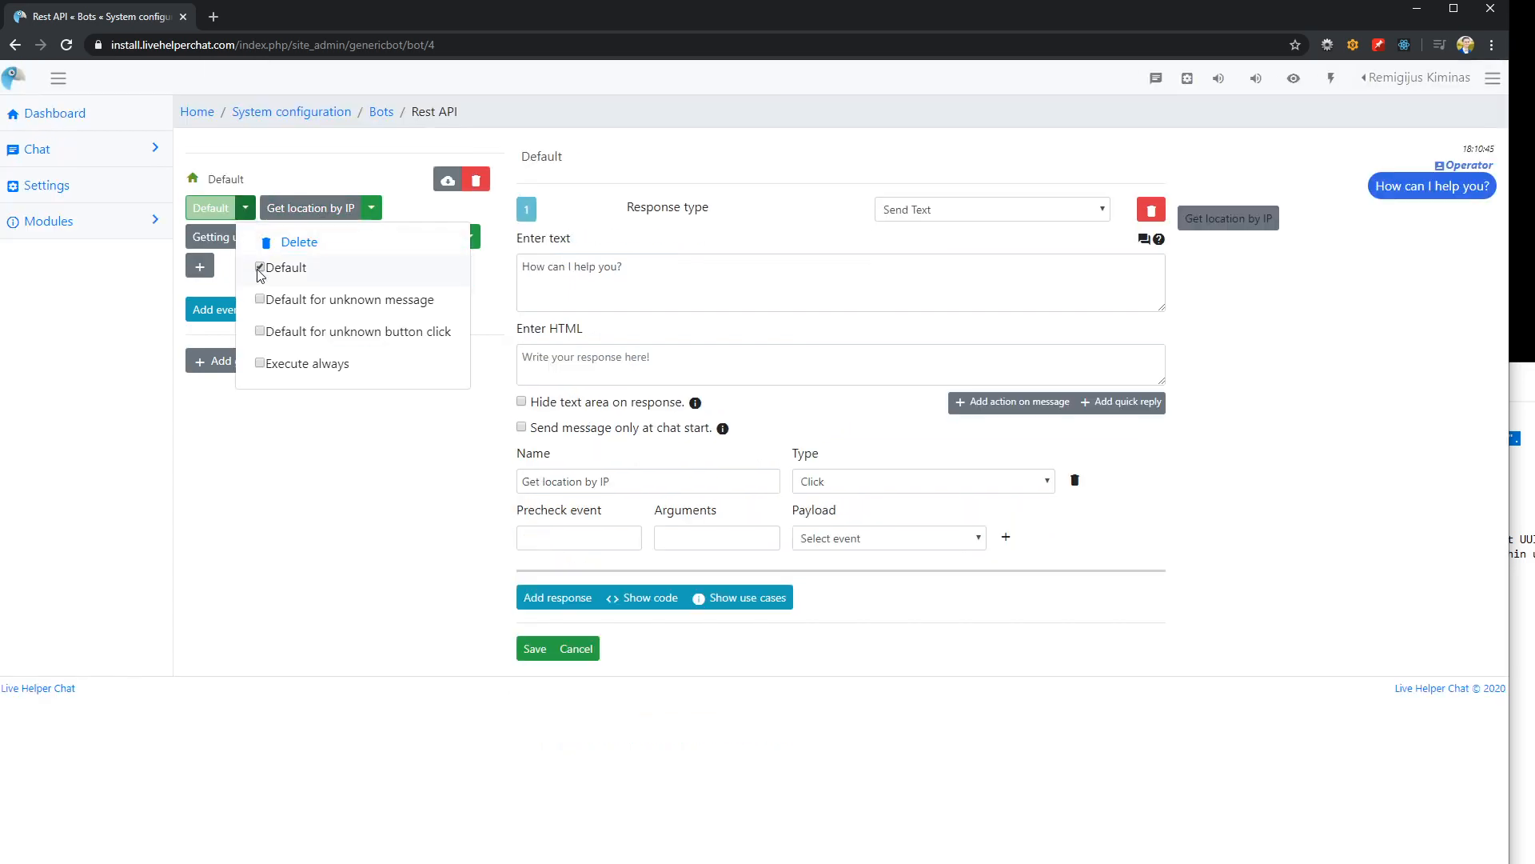
click(333, 483)
Assign the Rest API bot to the default department in its bot configuration and save the department
click(58, 188)
click(258, 230)
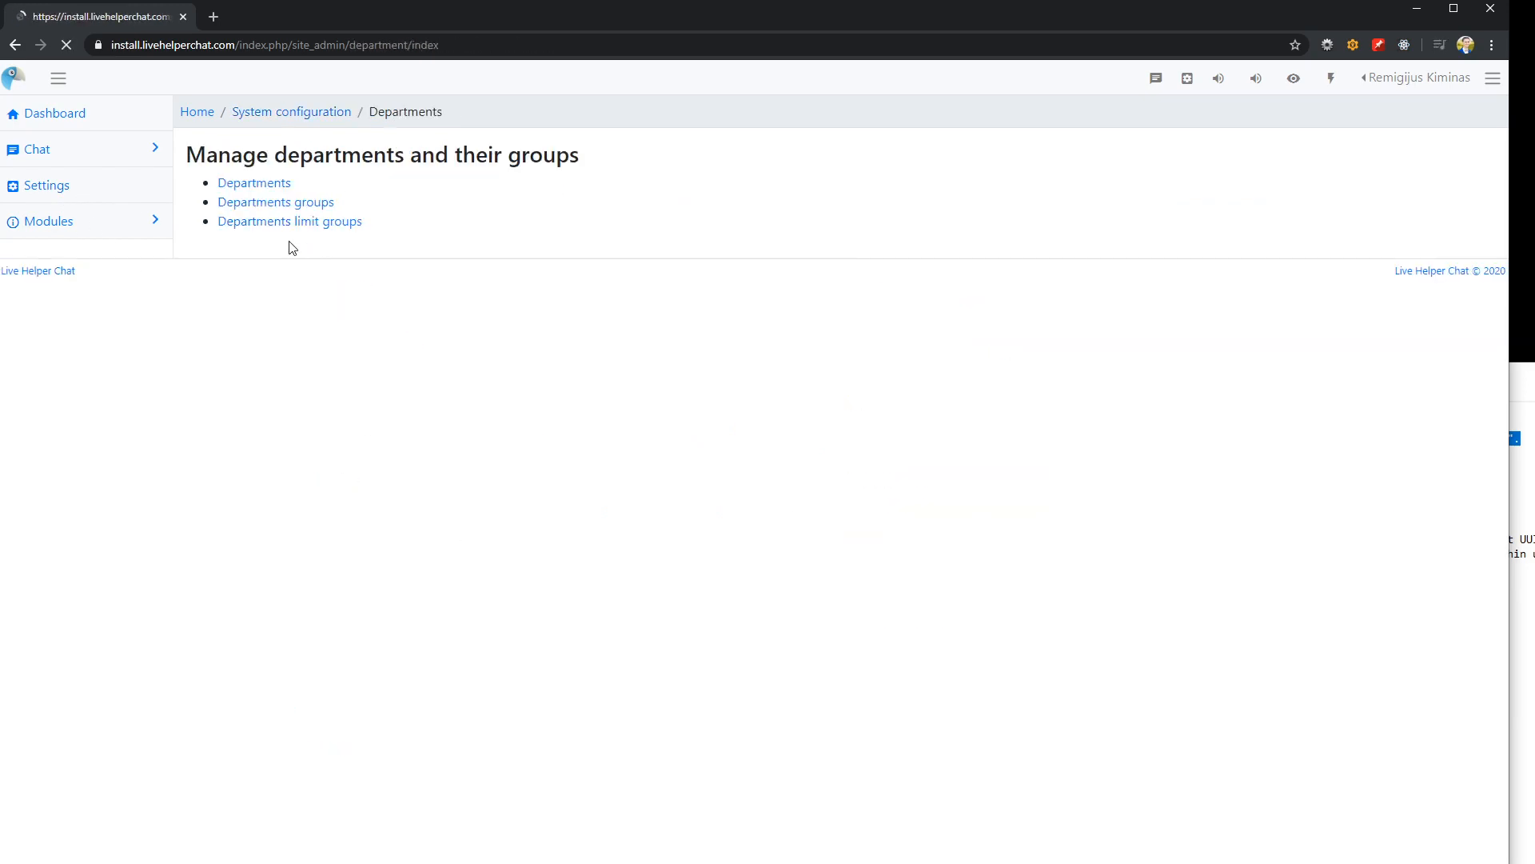
click(245, 189)
click(1466, 349)
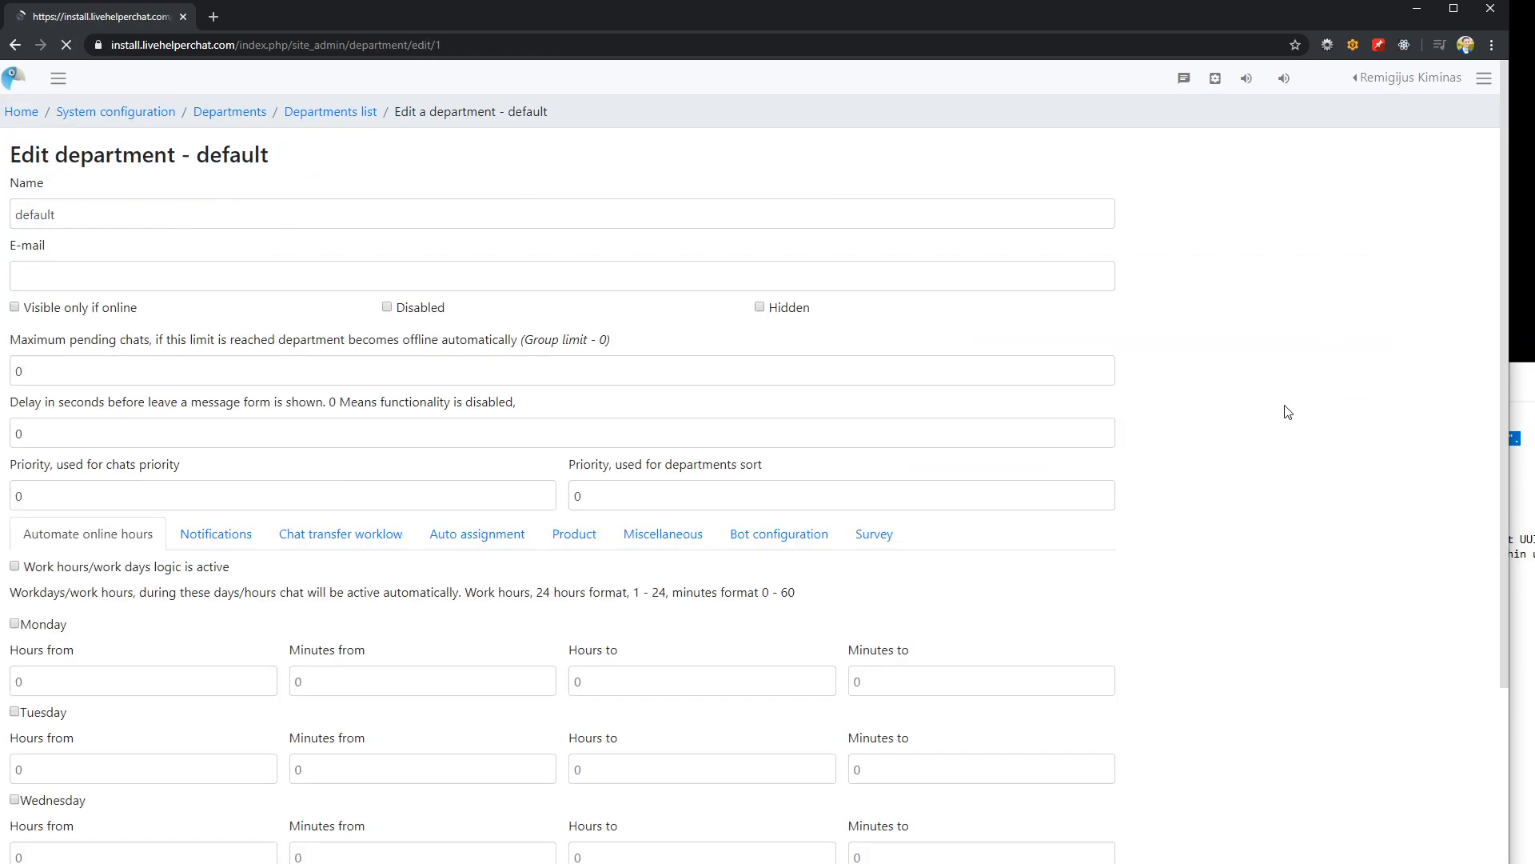
click(955, 533)
click(301, 598)
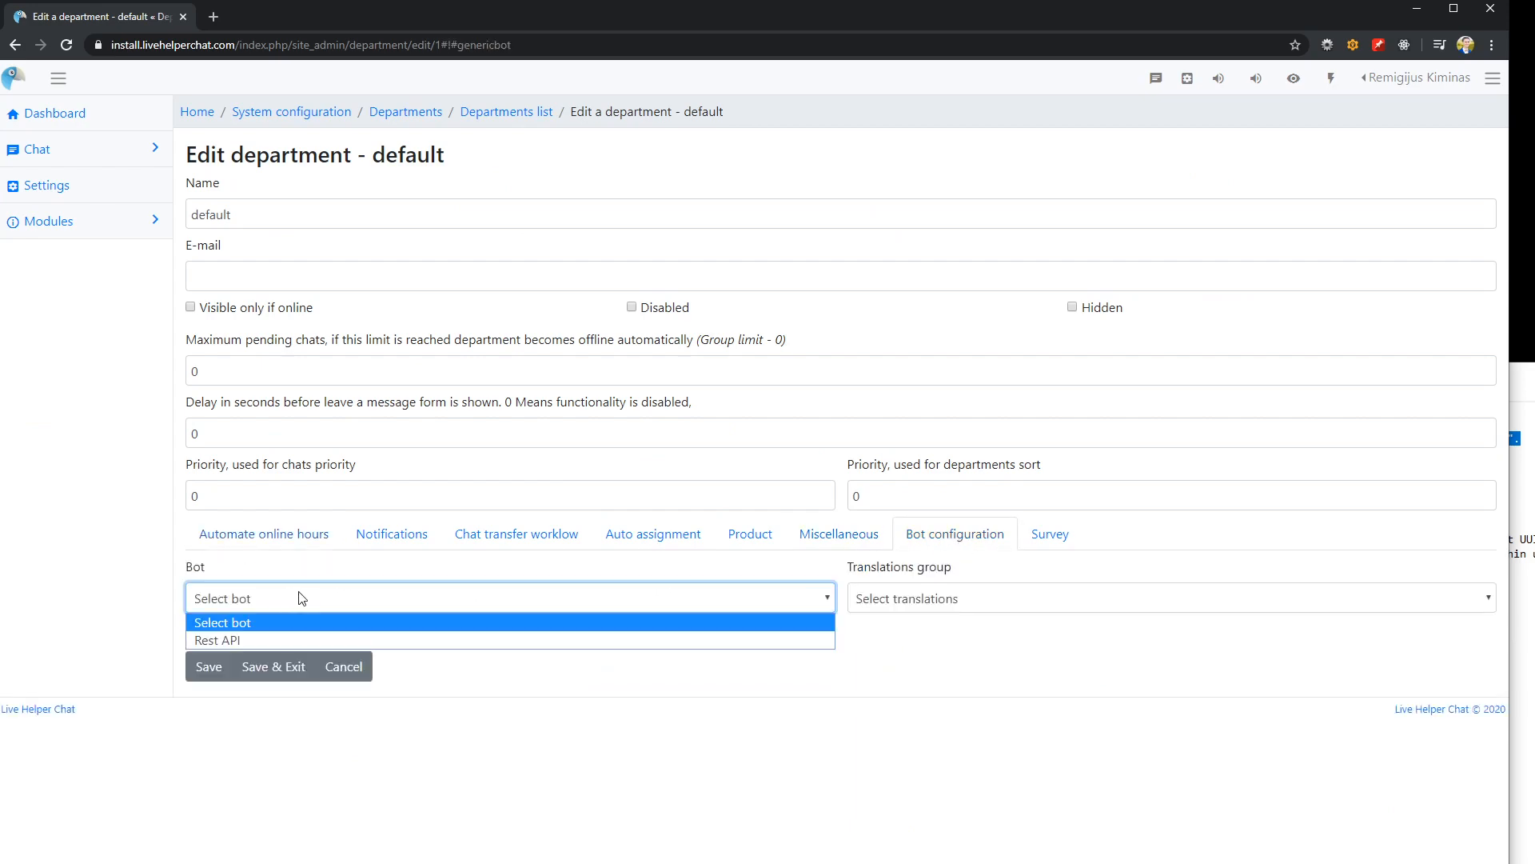
click(251, 641)
click(204, 668)
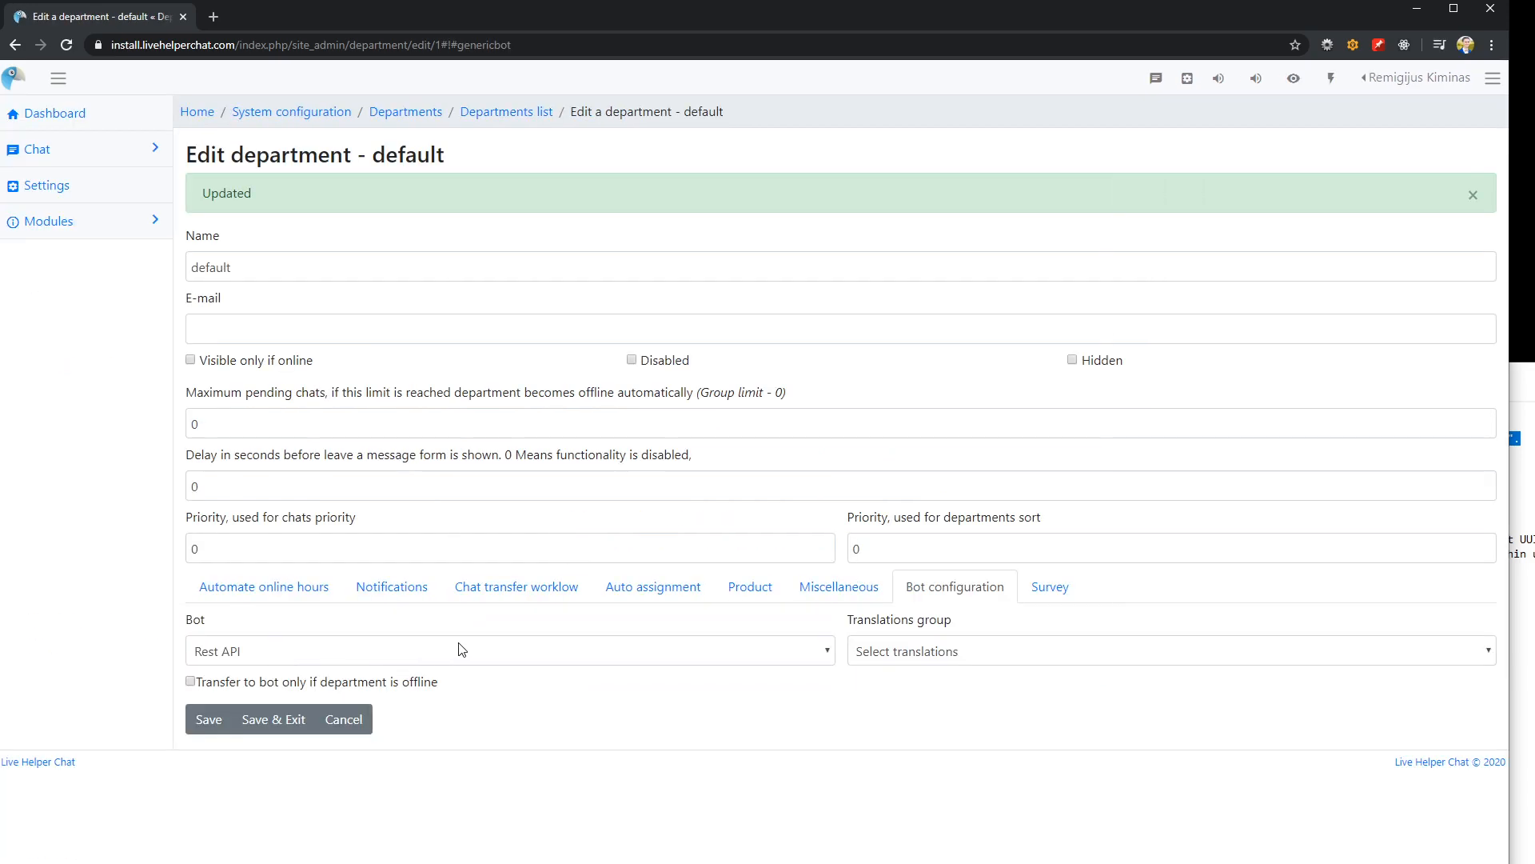
Open the widget test page qu.lt/demo.html in a new browser tab
click(215, 16)
text(qu)
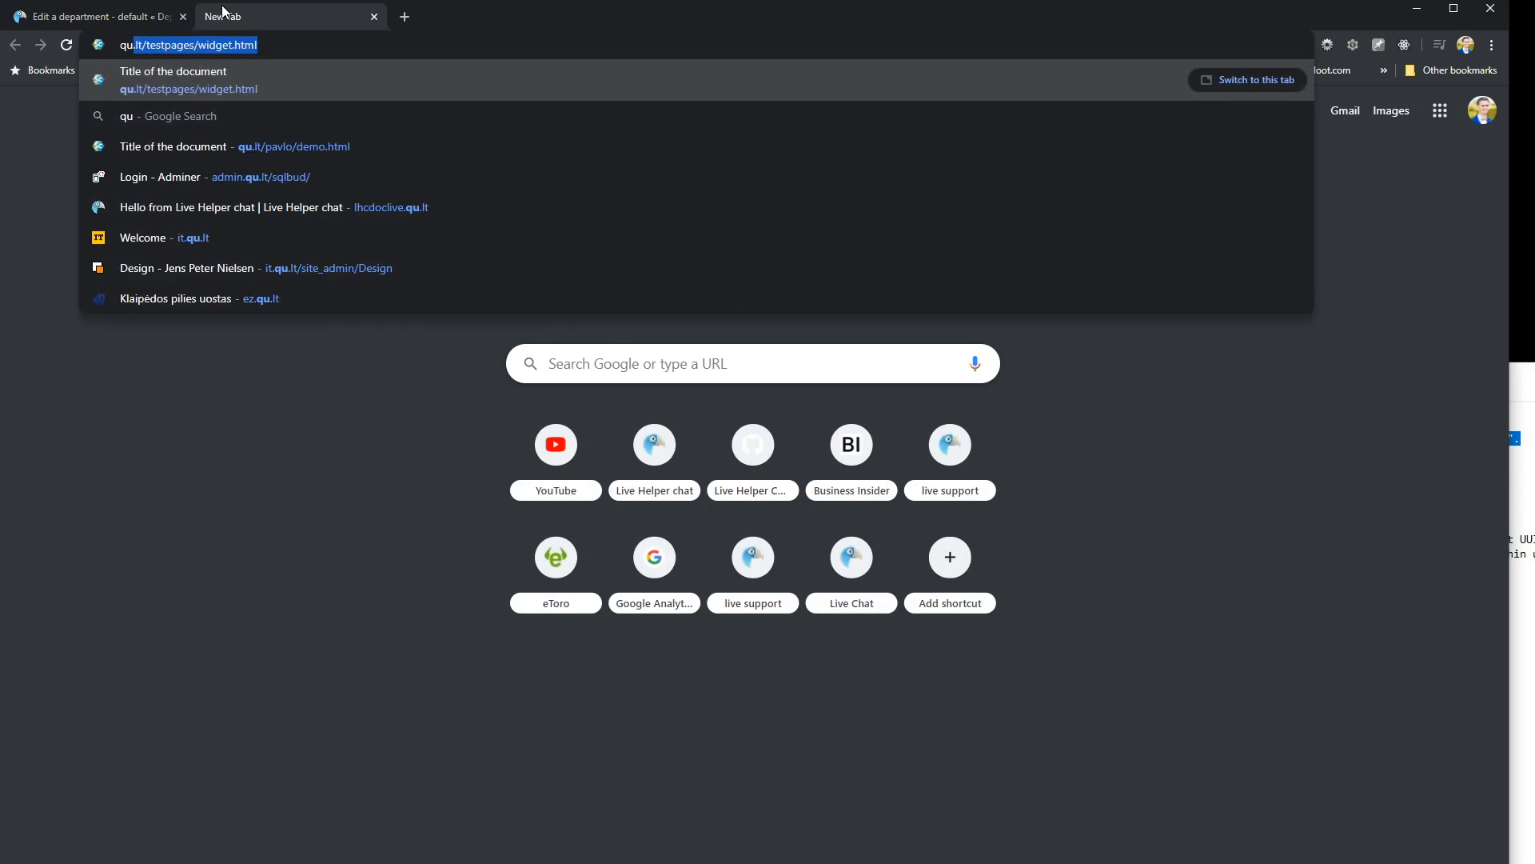
key(Right)
key(BackSpace)
key(BackSpace)
key(BackSpace)
key(BackSpace)
key(BackSpace)
key(BackSpace)
key(BackSpace)
key(BackSpace)
key(BackSpace)
key(BackSpace)
key(BackSpace)
key(BackSpace)
key(BackSpace)
key(BackSpace)
key(BackSpace)
key(BackSpace)
key(BackSpace)
key(BackSpace)
key(BackSpace)
key(BackSpace)
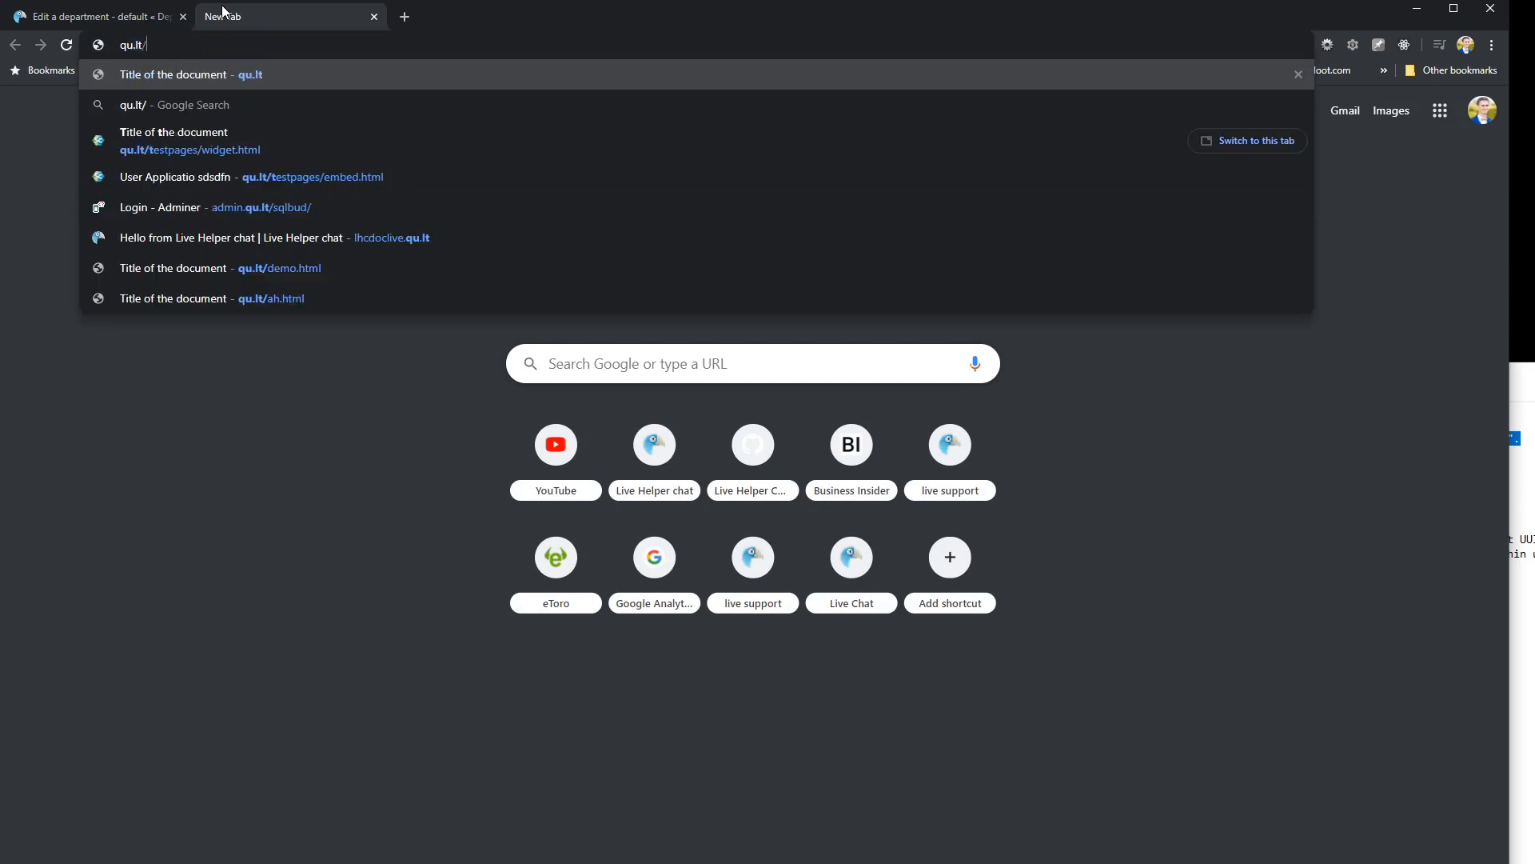
text(t/de)
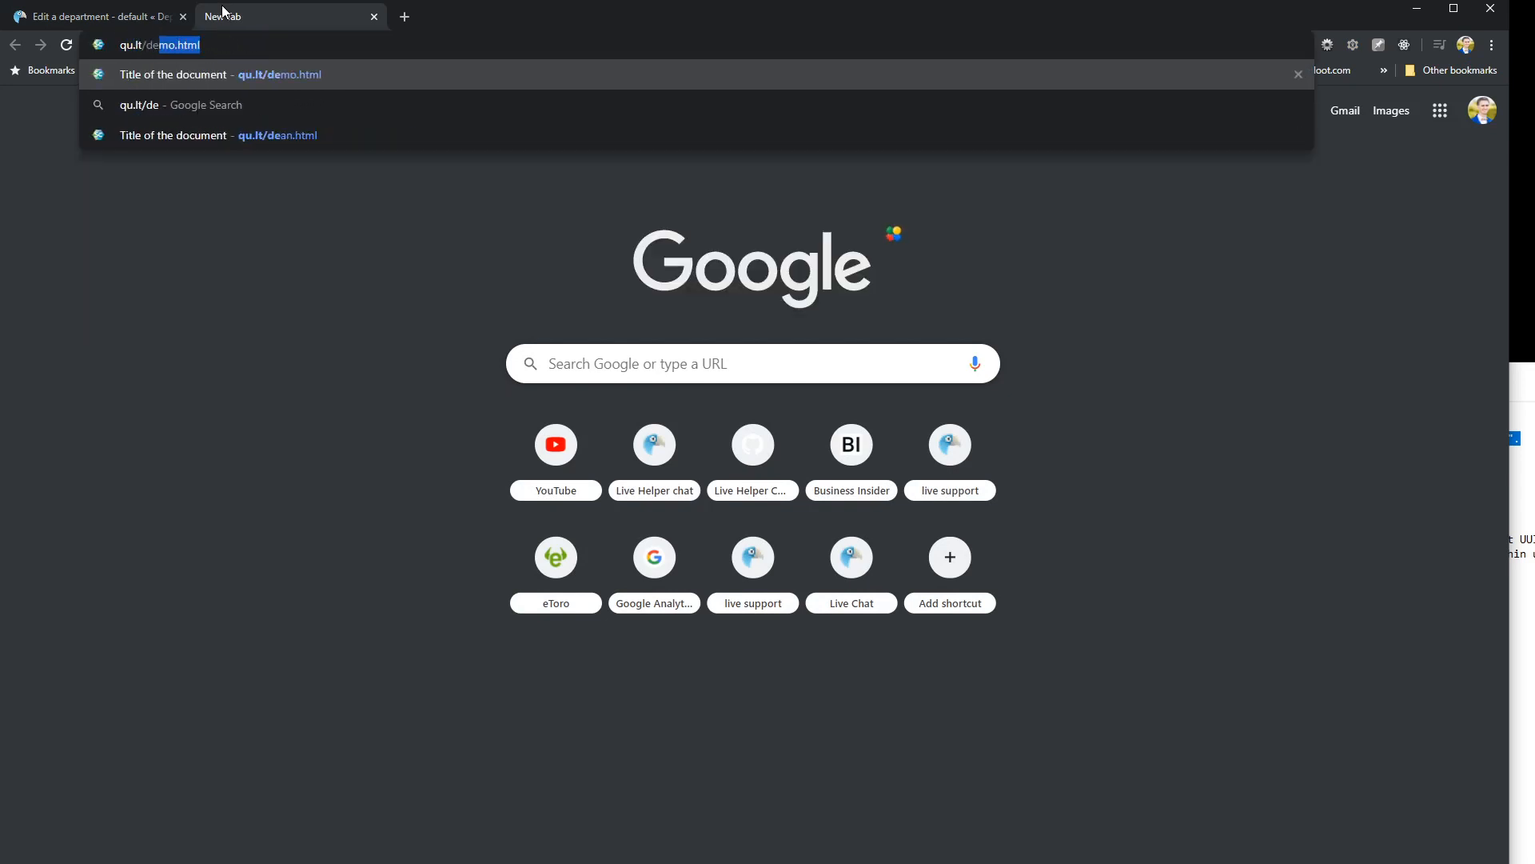
key(Return)
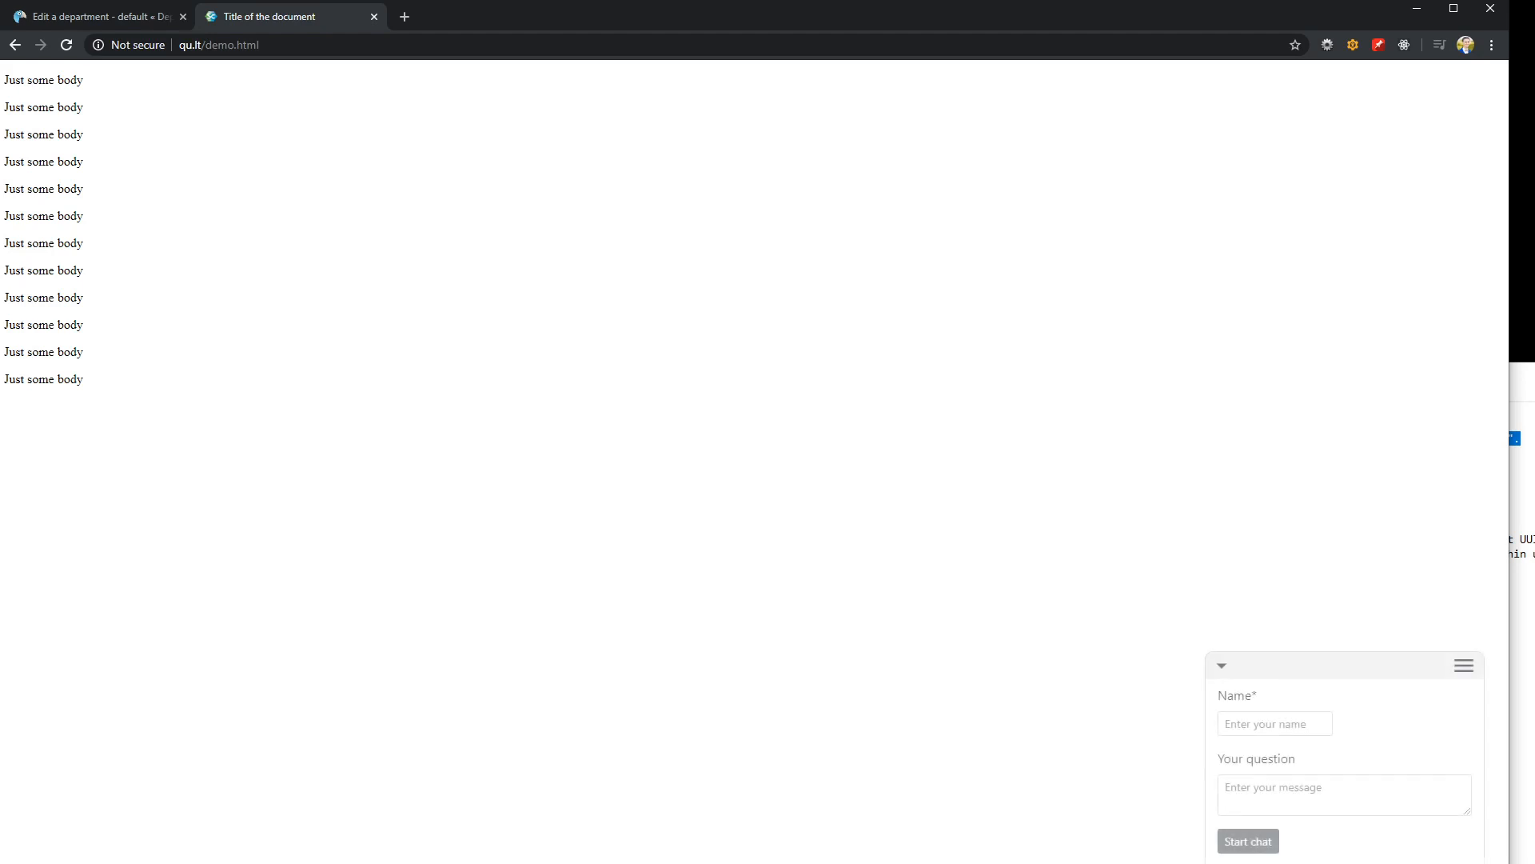
Start a chat in the widget with a visitor name and the question "just starting a chat"
click(1278, 725)
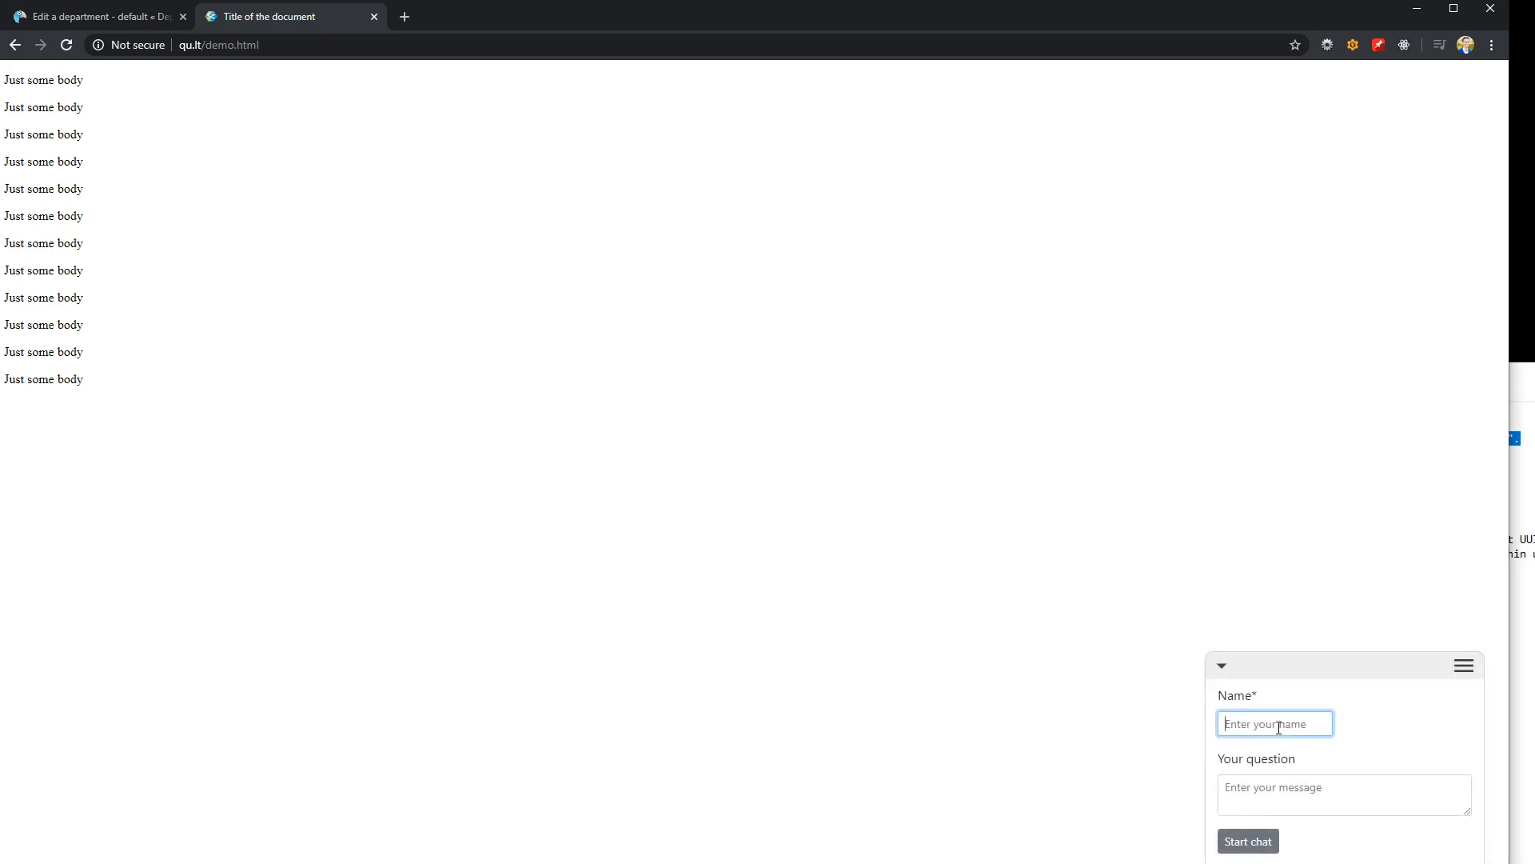
text(remdex)
key(Tab)
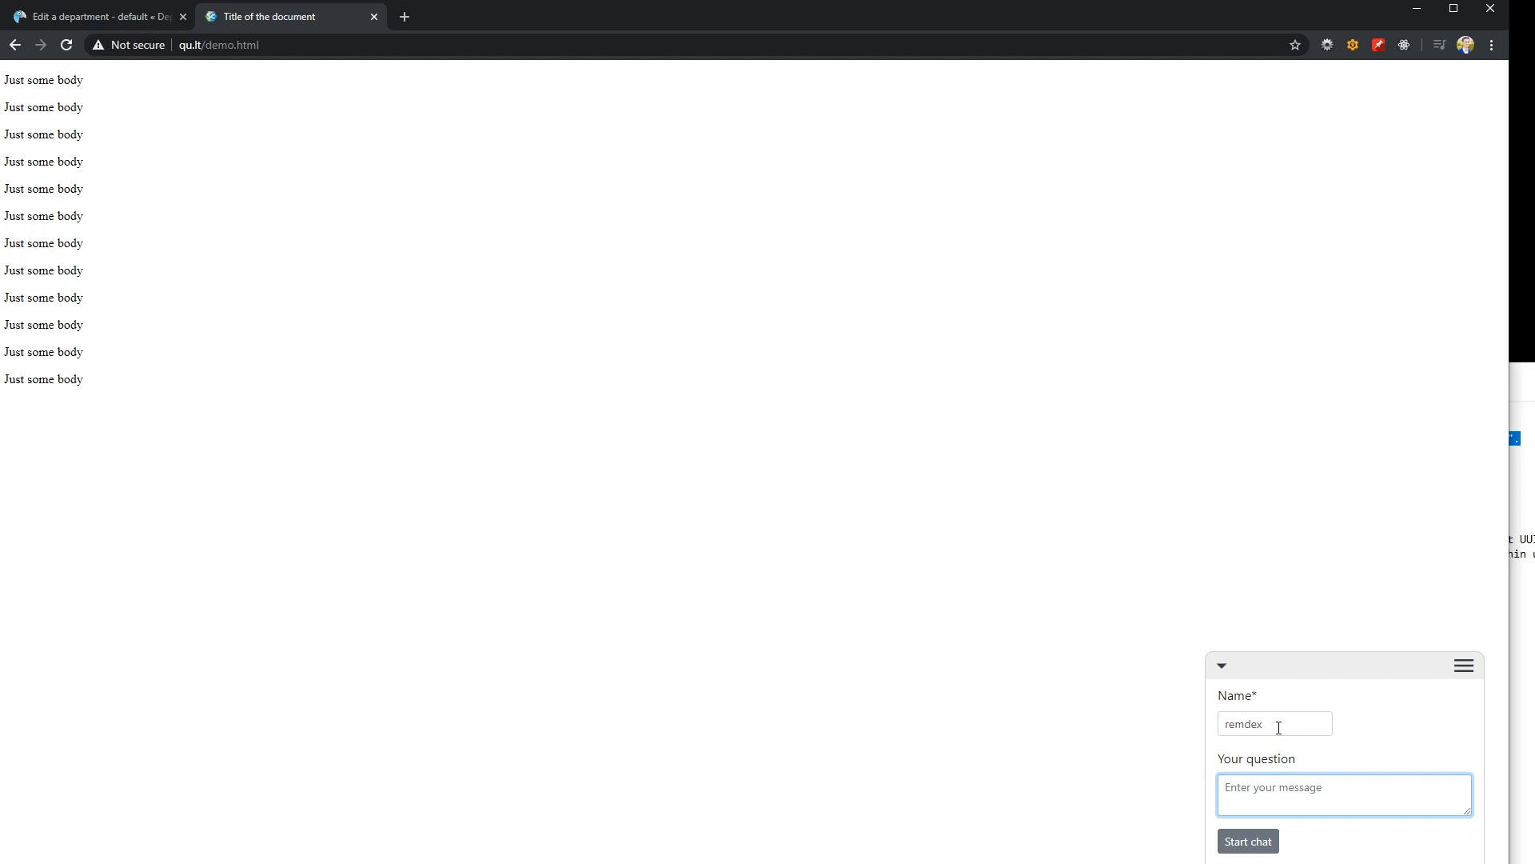
text(just starting a chat)
click(1240, 846)
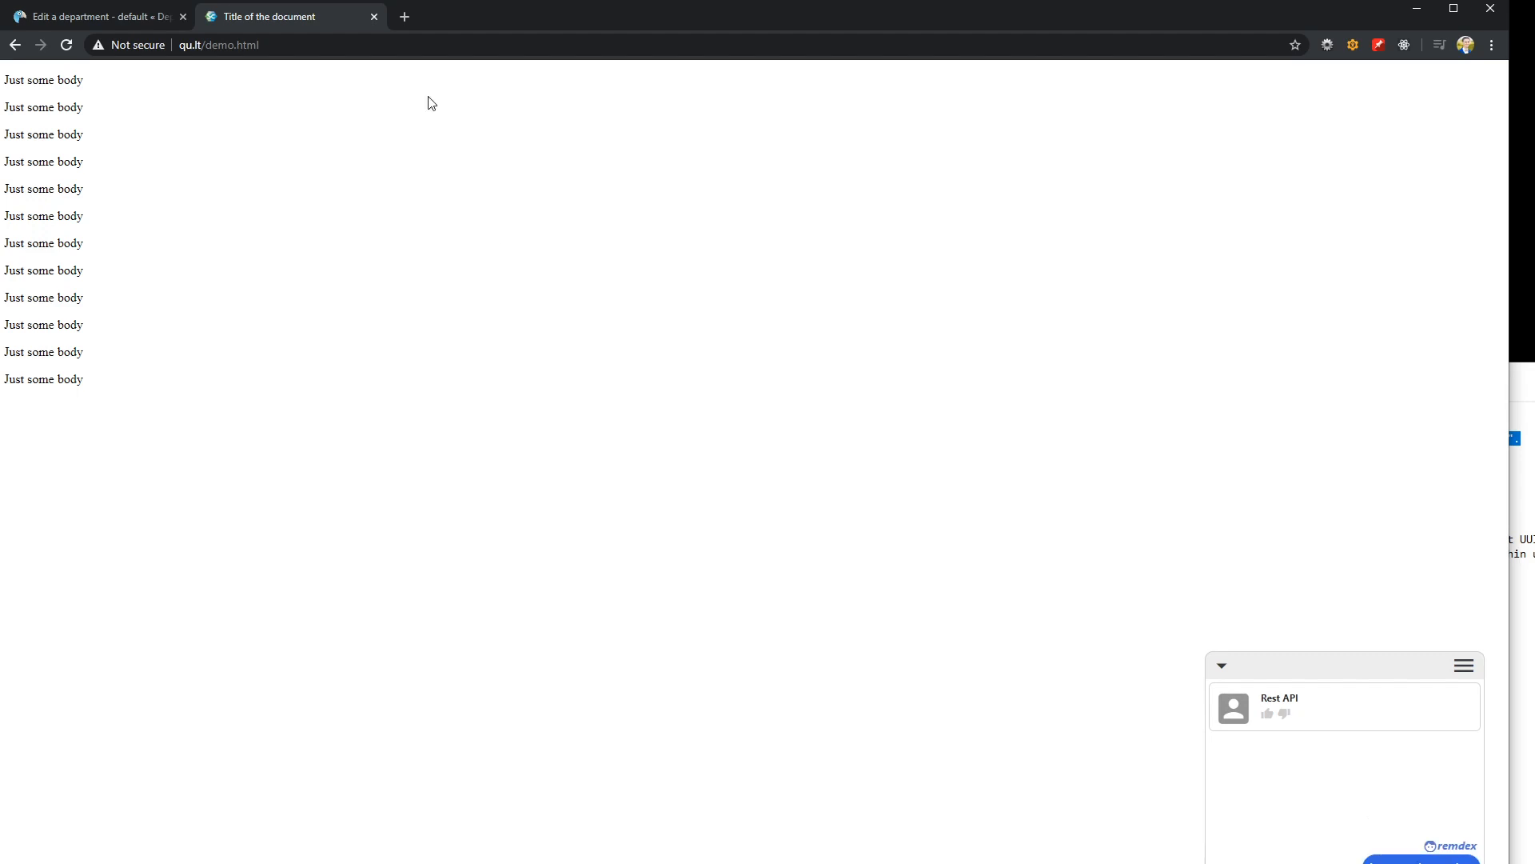
Return to the admin site and open the Rest API bot from the bot list
click(110, 16)
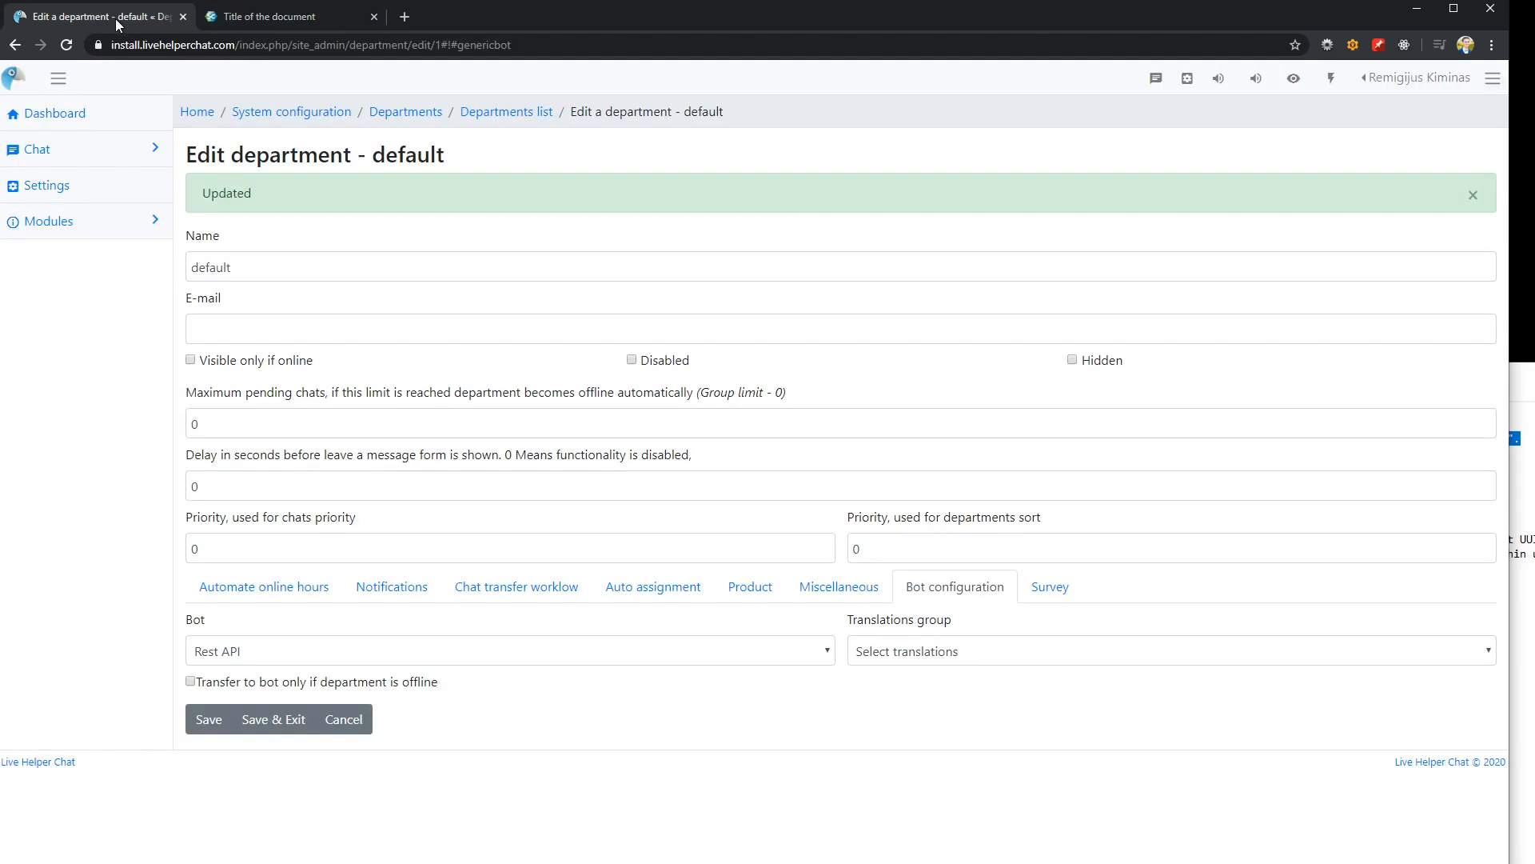
click(70, 195)
click(449, 194)
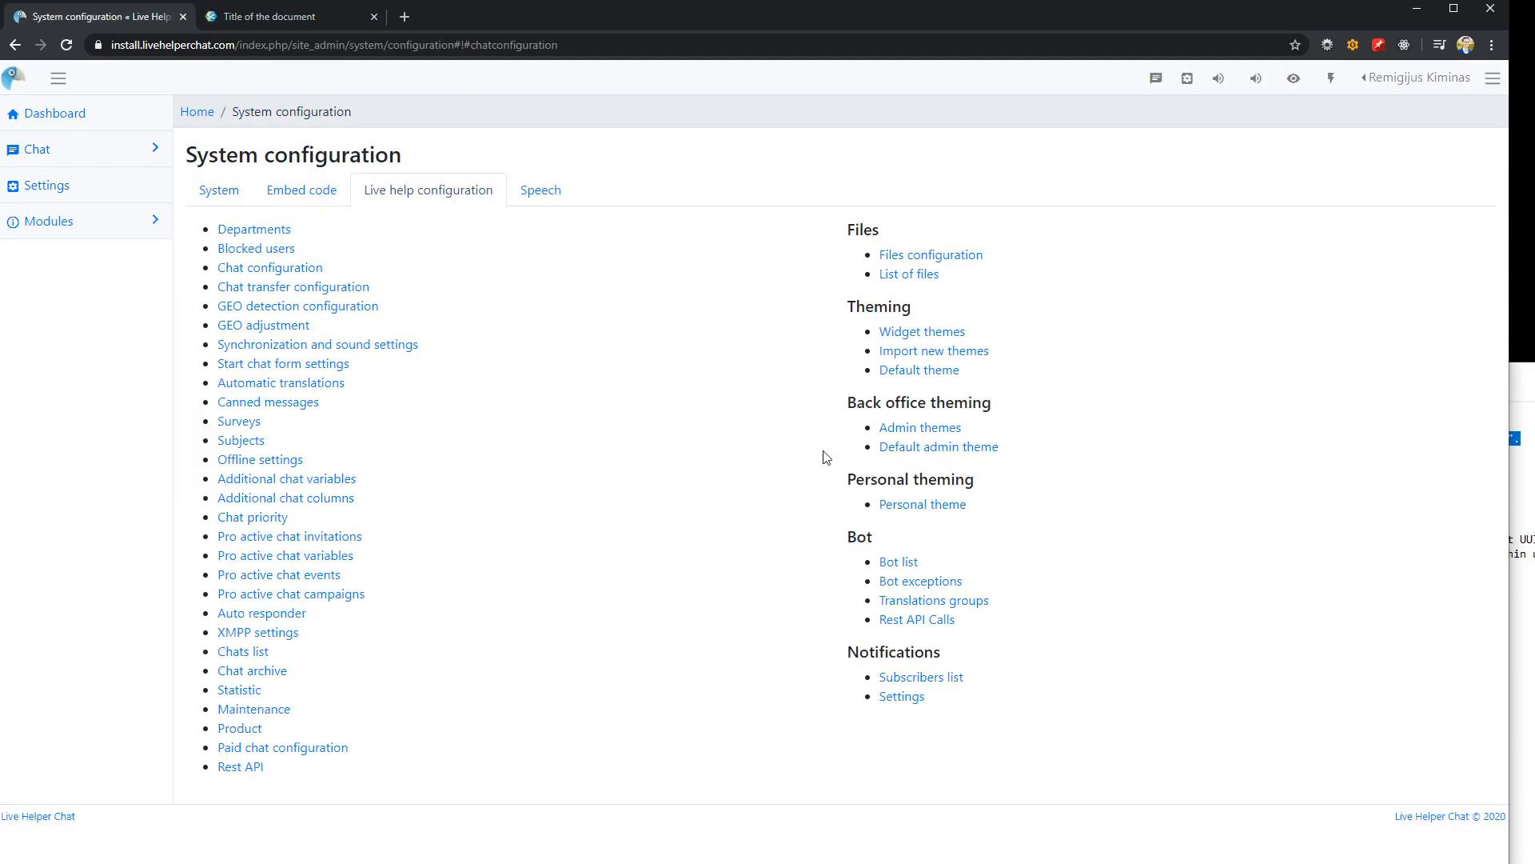
click(907, 570)
click(229, 238)
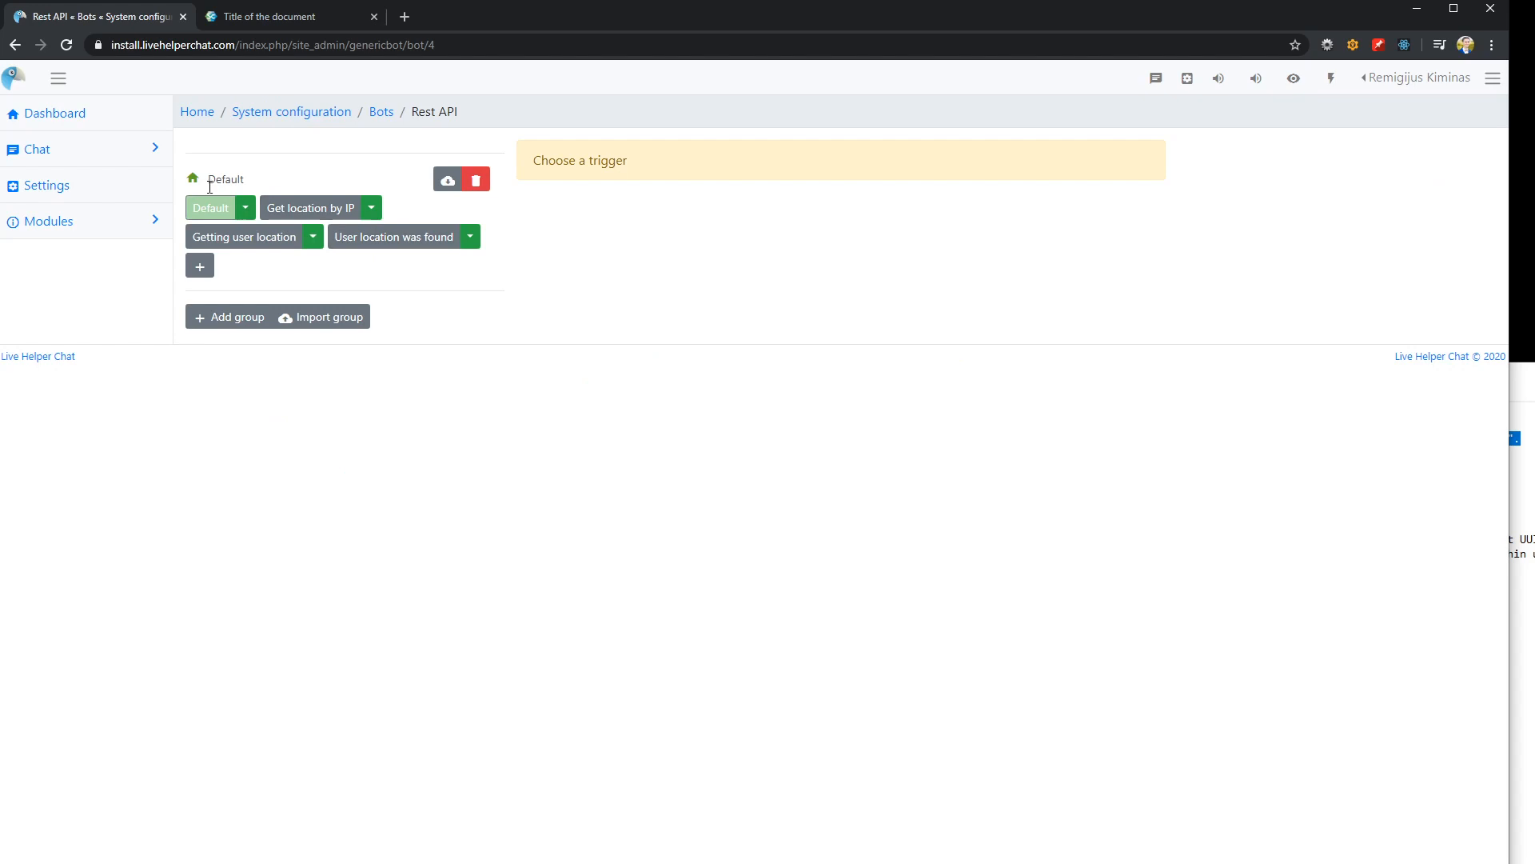
In the Default trigger, set the Get location by IP button to execute the Get location by IP trigger and save
click(210, 207)
click(894, 480)
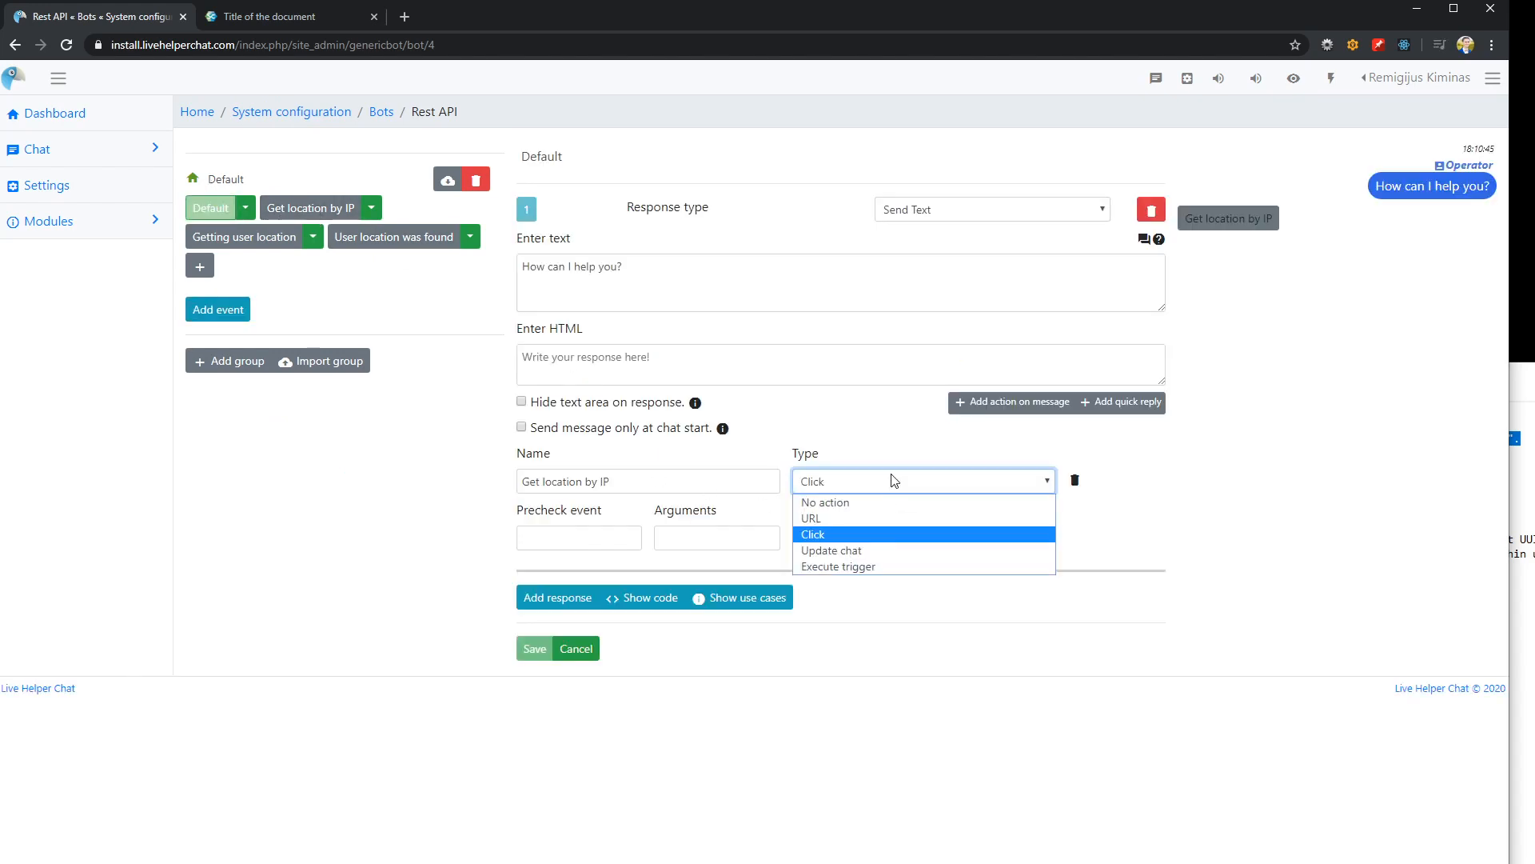
click(897, 567)
click(877, 540)
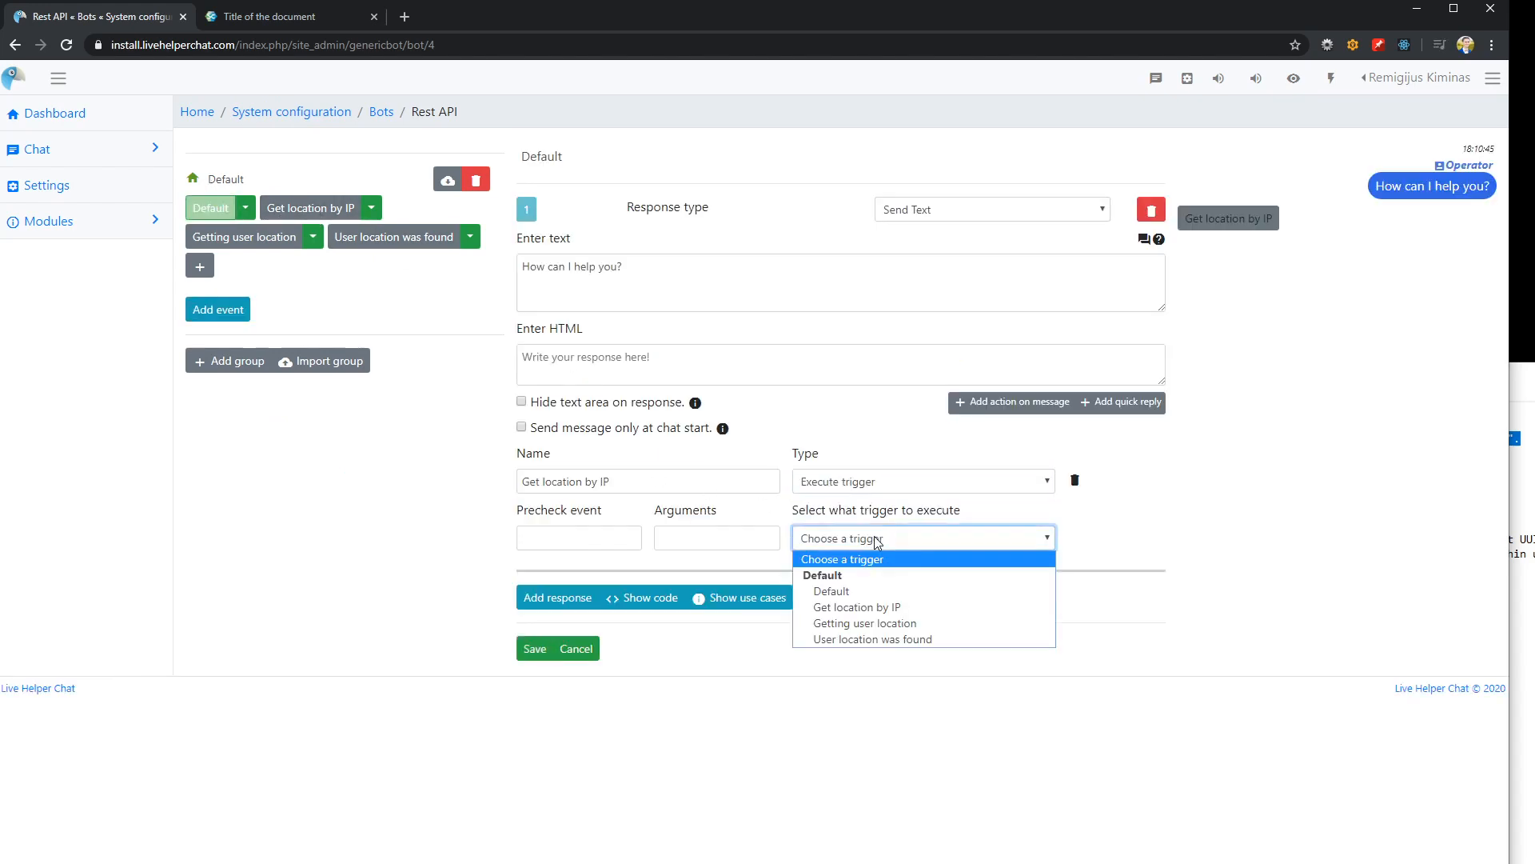
click(854, 608)
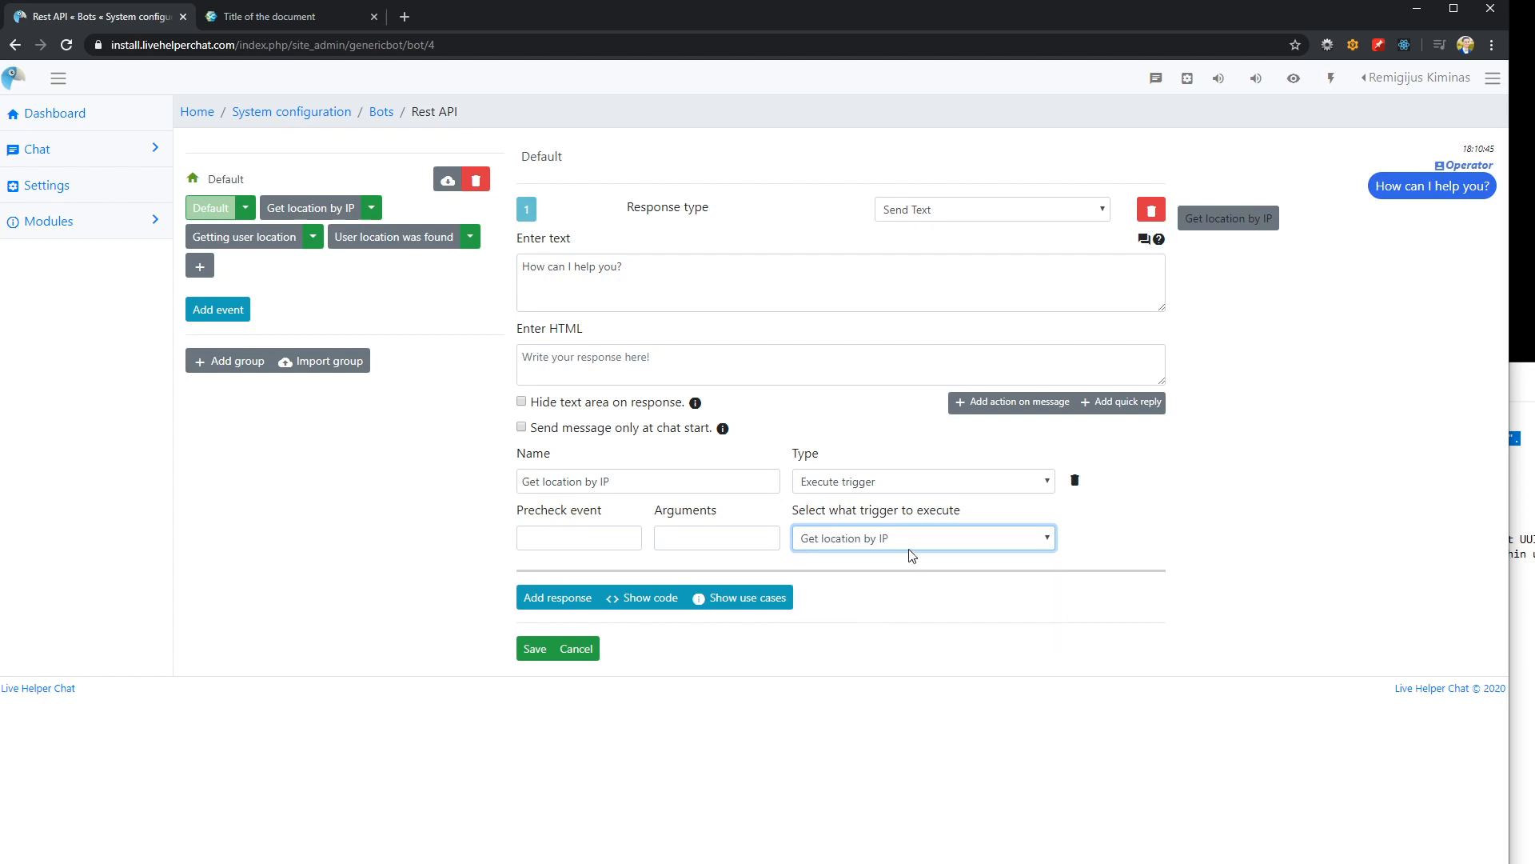
click(534, 649)
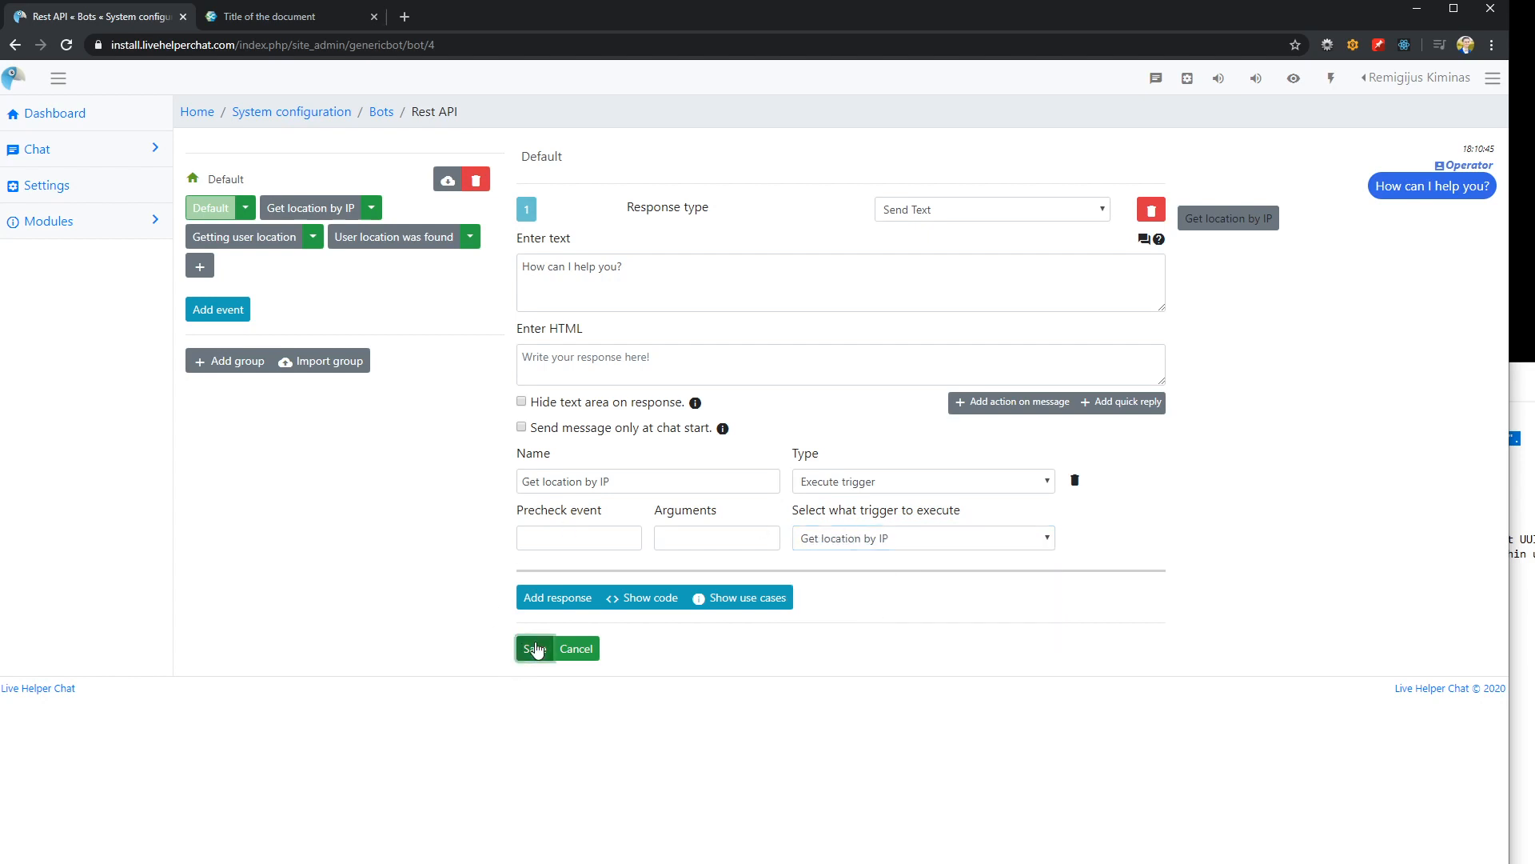
Check the bot's response in the open widget chat on the test page
click(270, 16)
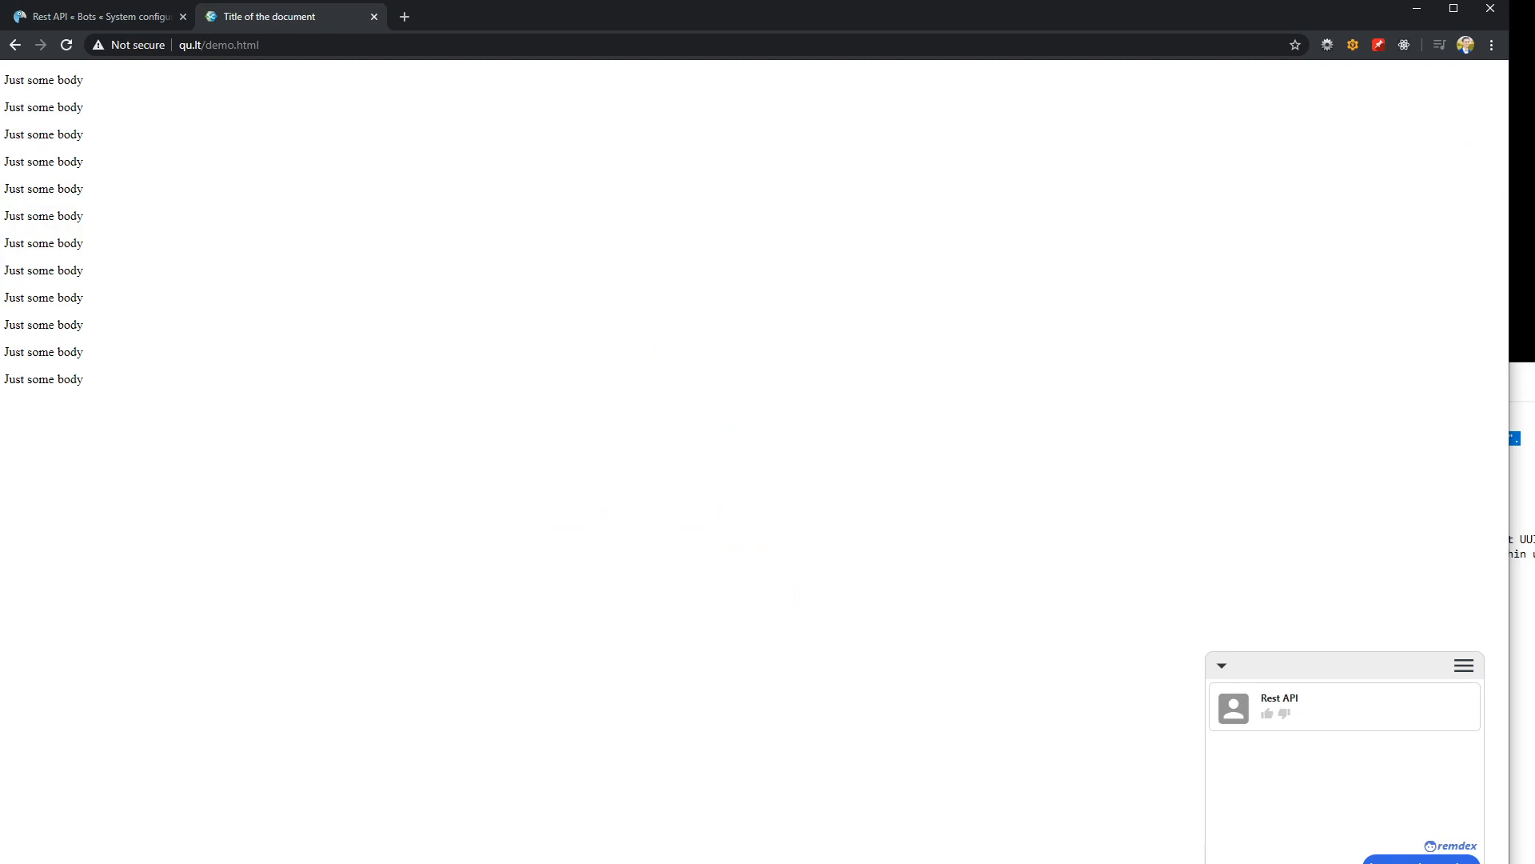
click(69, 17)
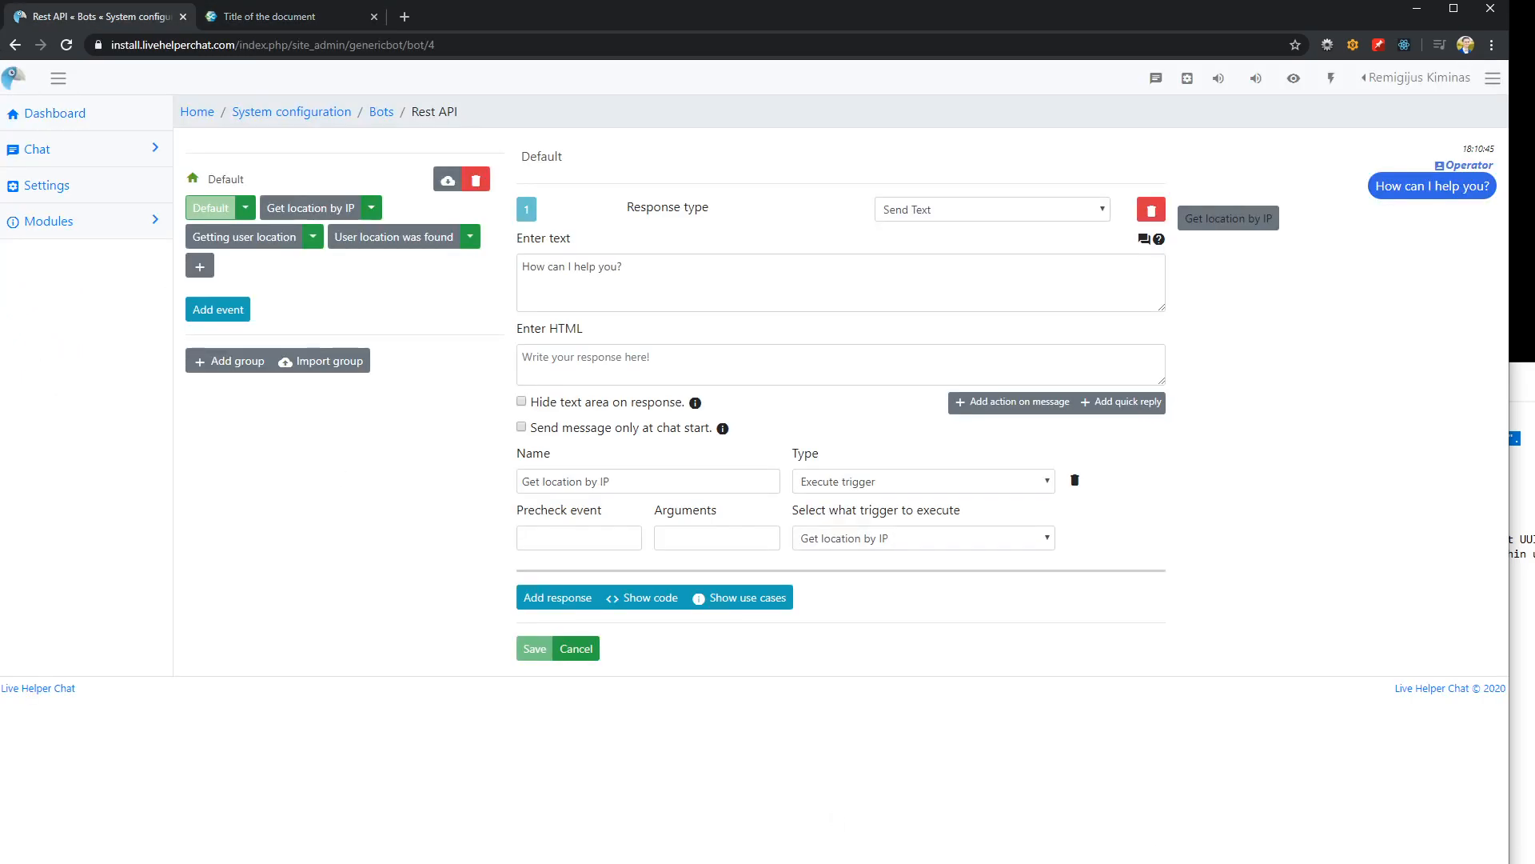
click(258, 18)
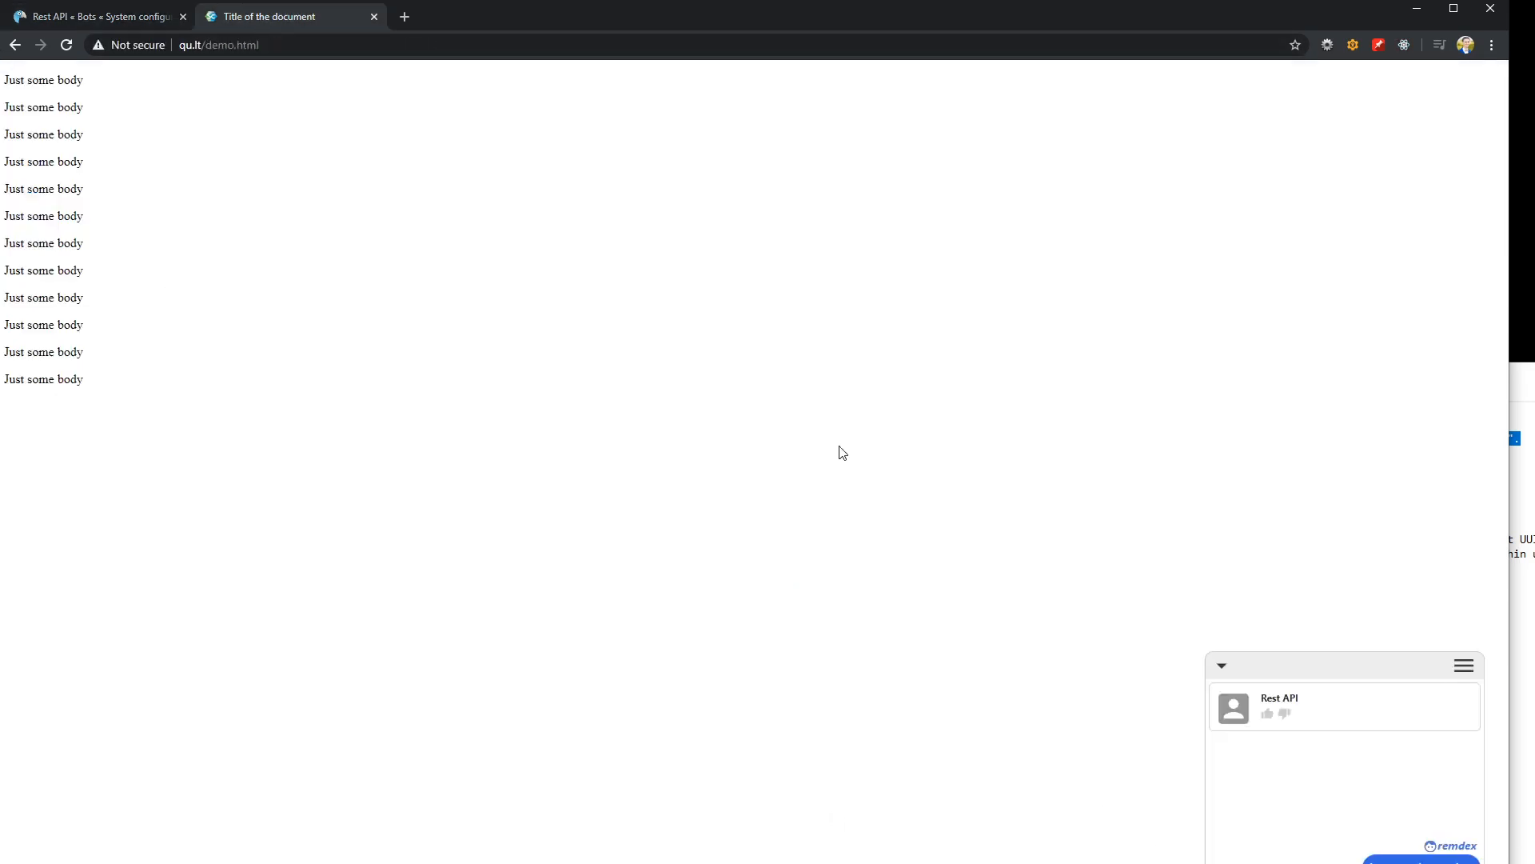
Add a Text event to the bot's Default trigger with the matching phrase "help"
click(114, 13)
click(209, 309)
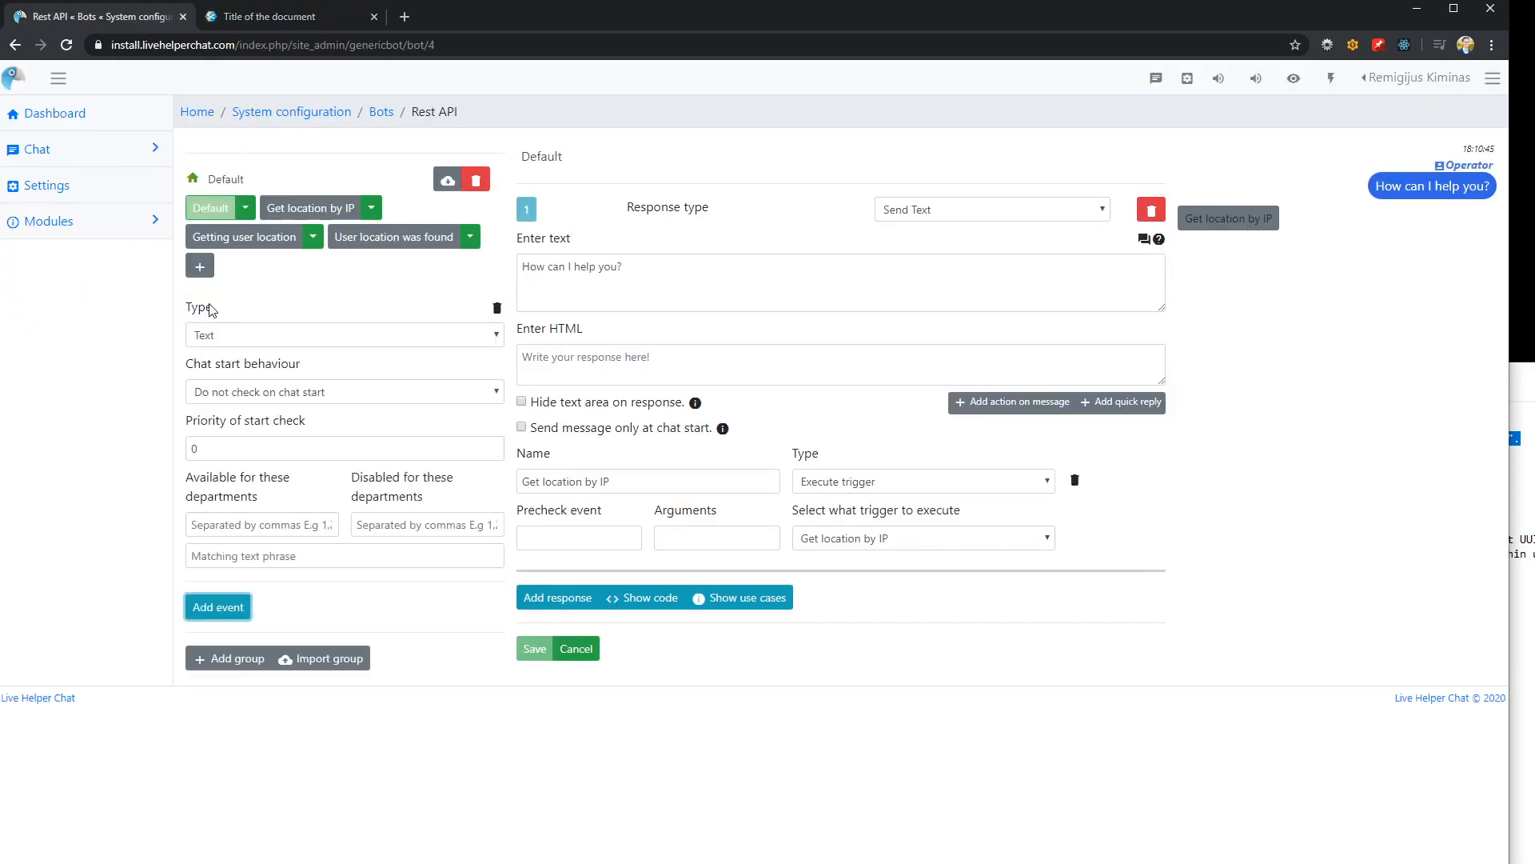
click(255, 559)
text(help)
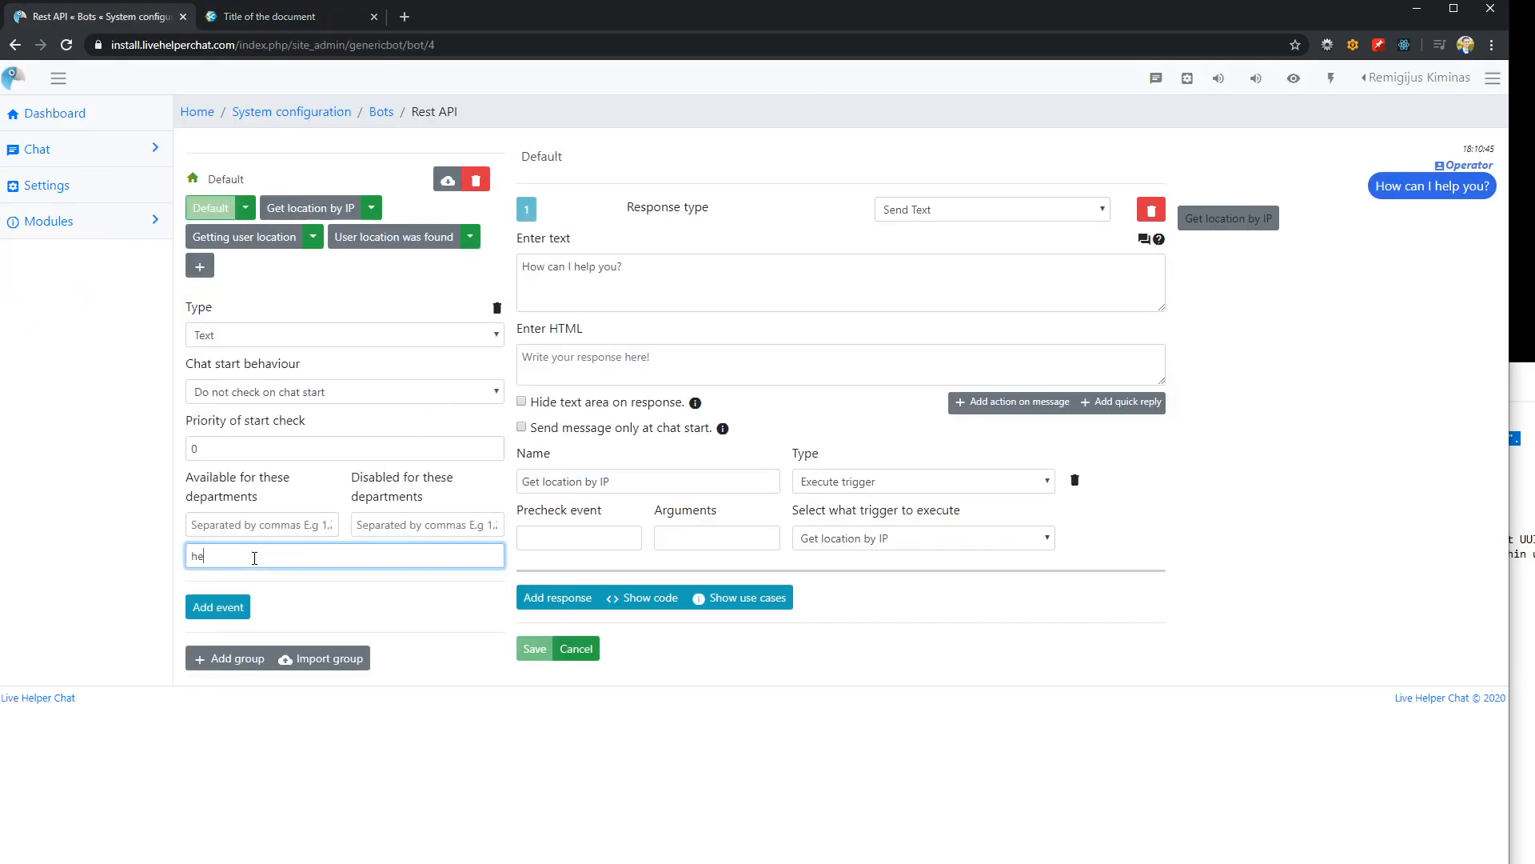
Test the bot in the widget chat by sending "help" and choosing the Get location by IP reply
click(264, 17)
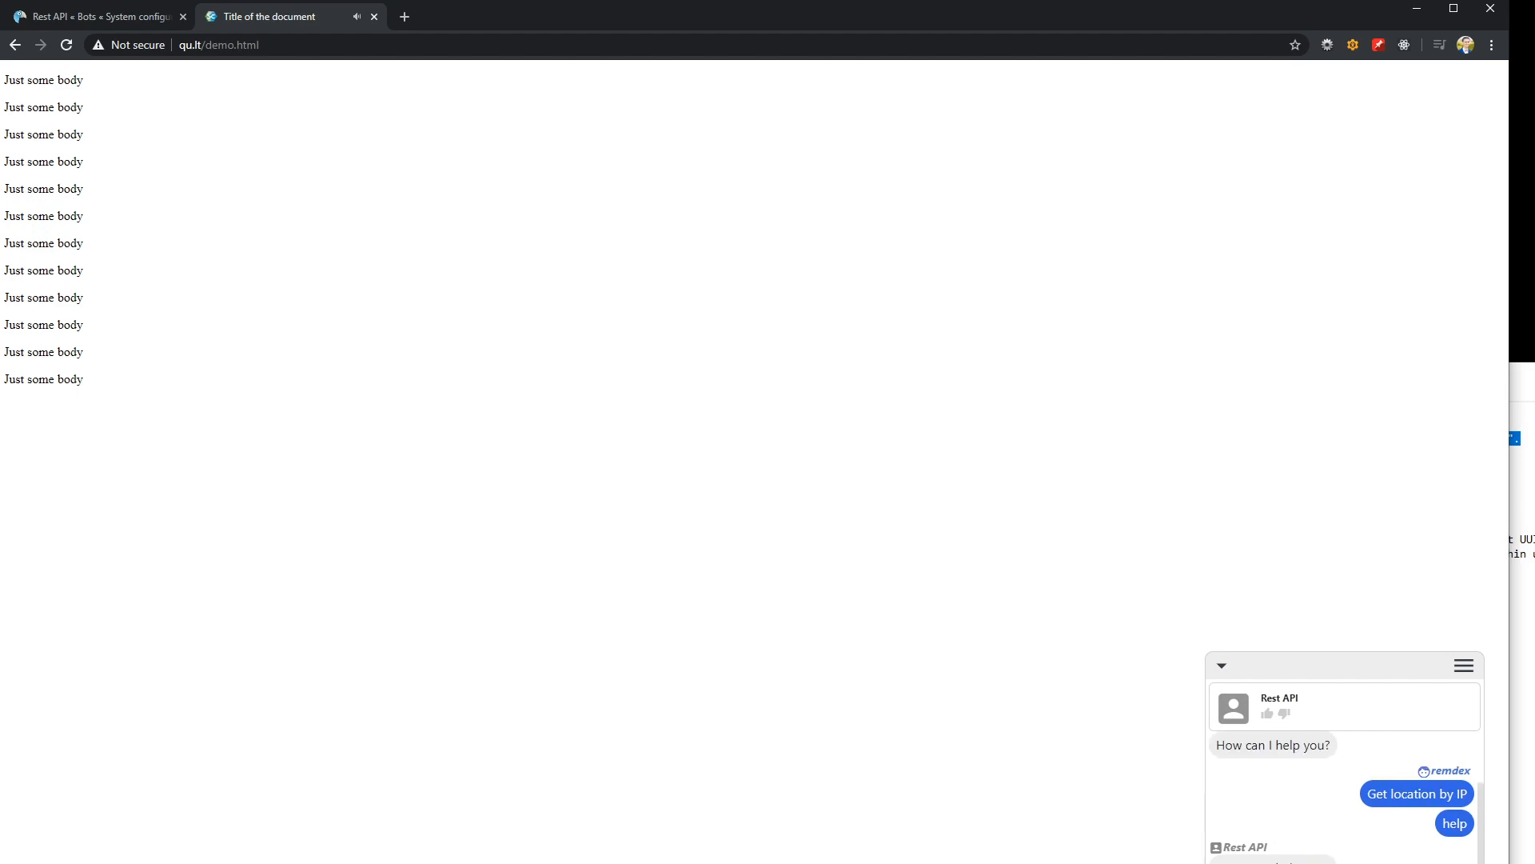
click(1524, 767)
drag(1376, 376, 1534, 480)
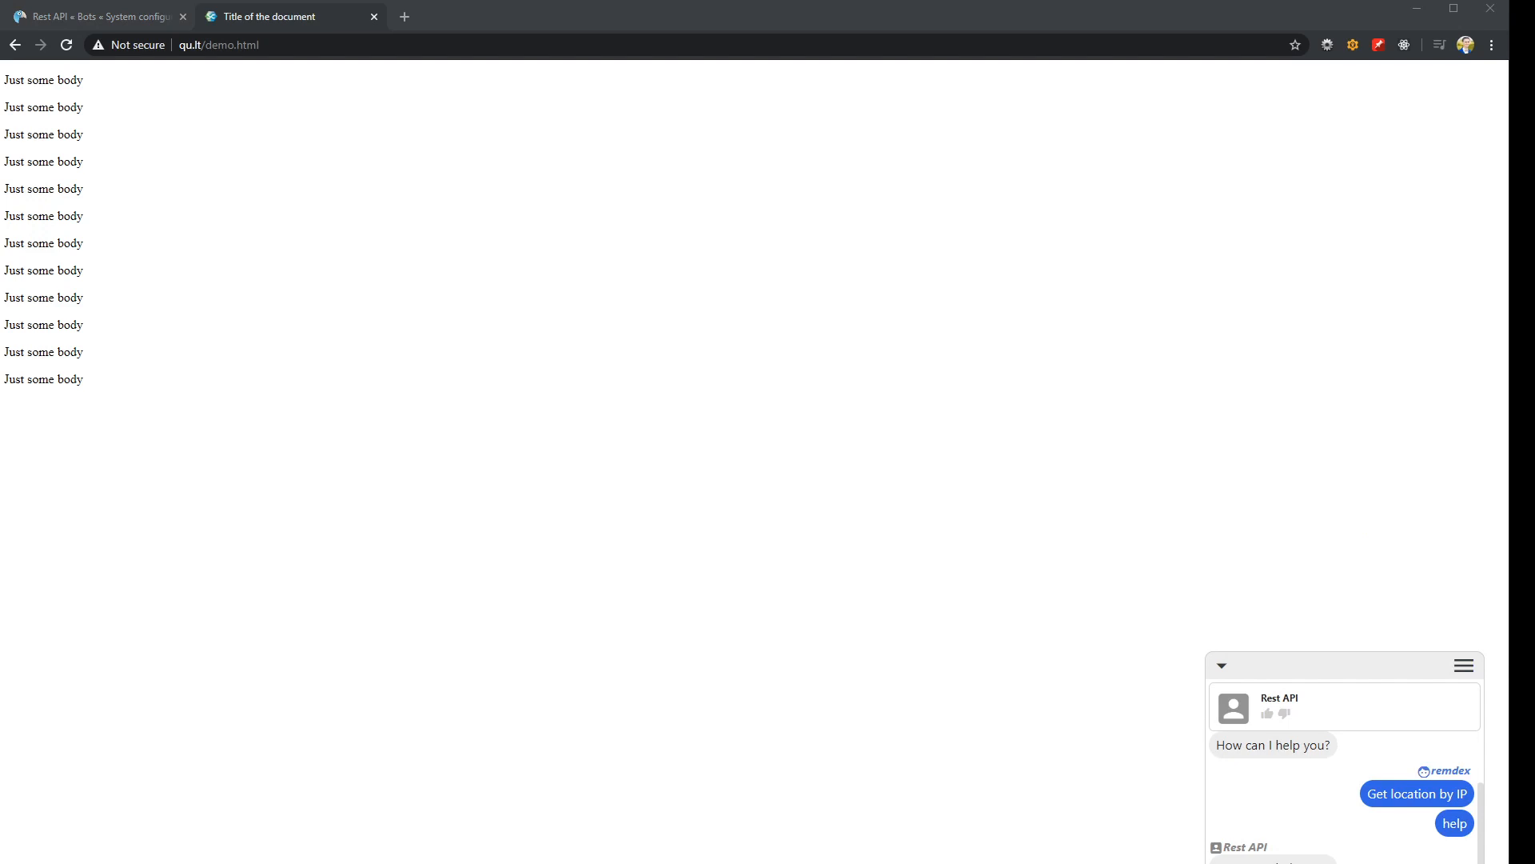
key(alt+Tab)
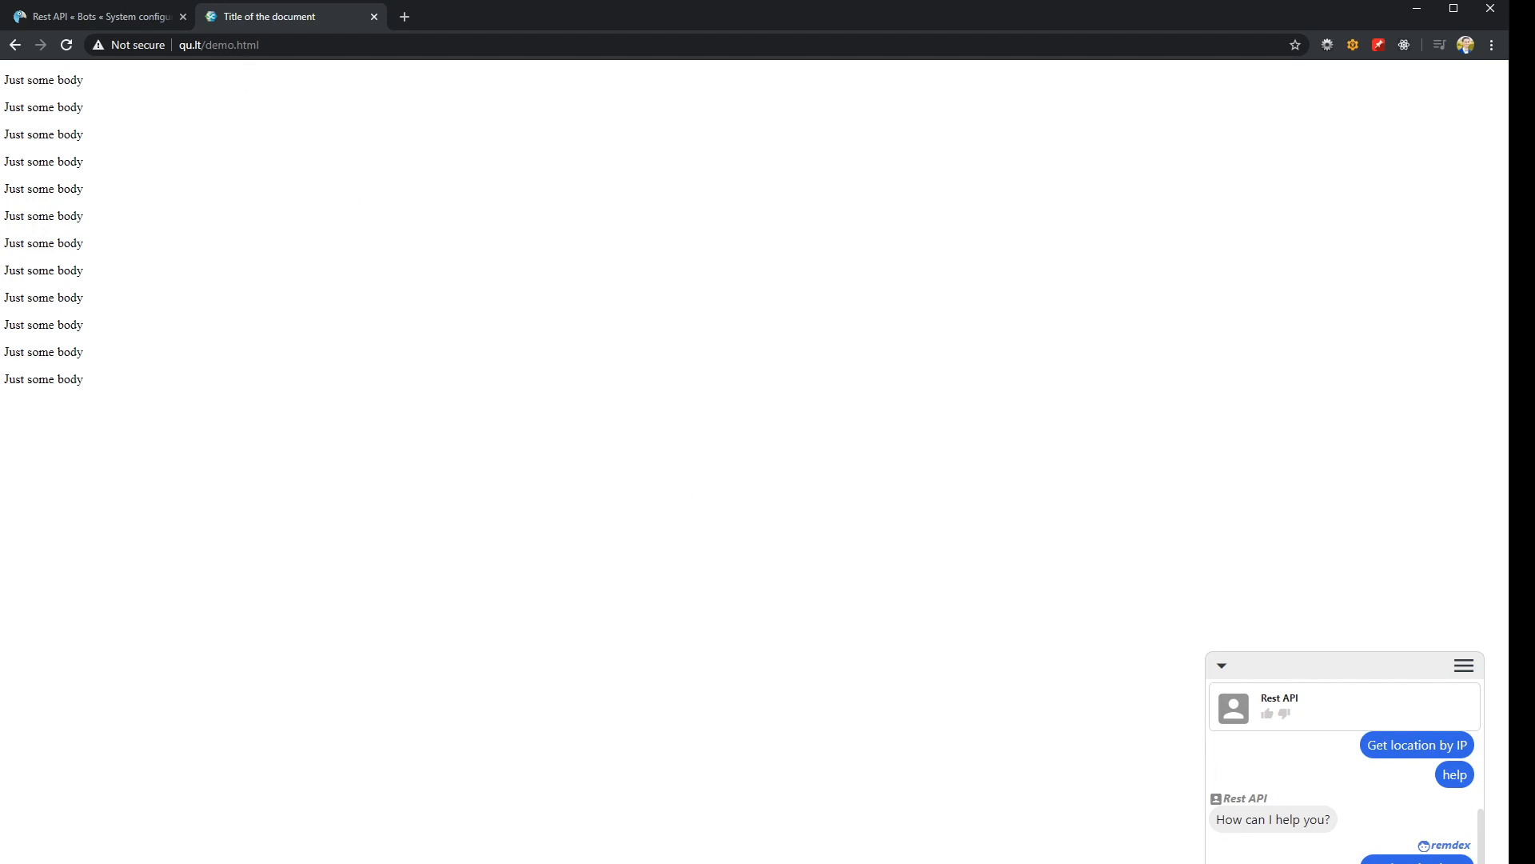
In the Get location by IP trigger, set the words required for success in the visitor message to /(.*?)/
click(116, 21)
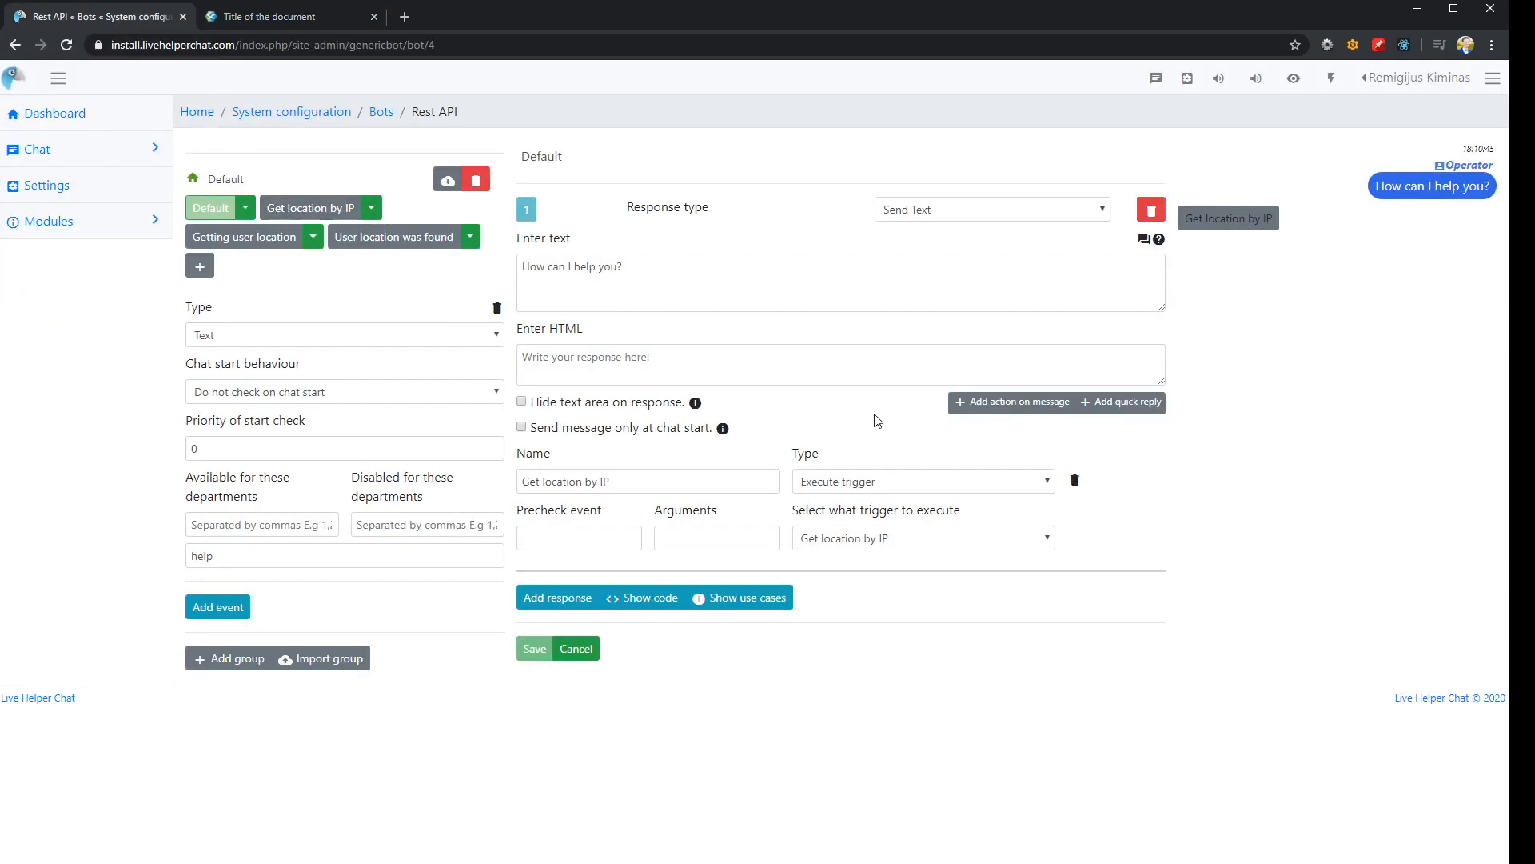
click(300, 212)
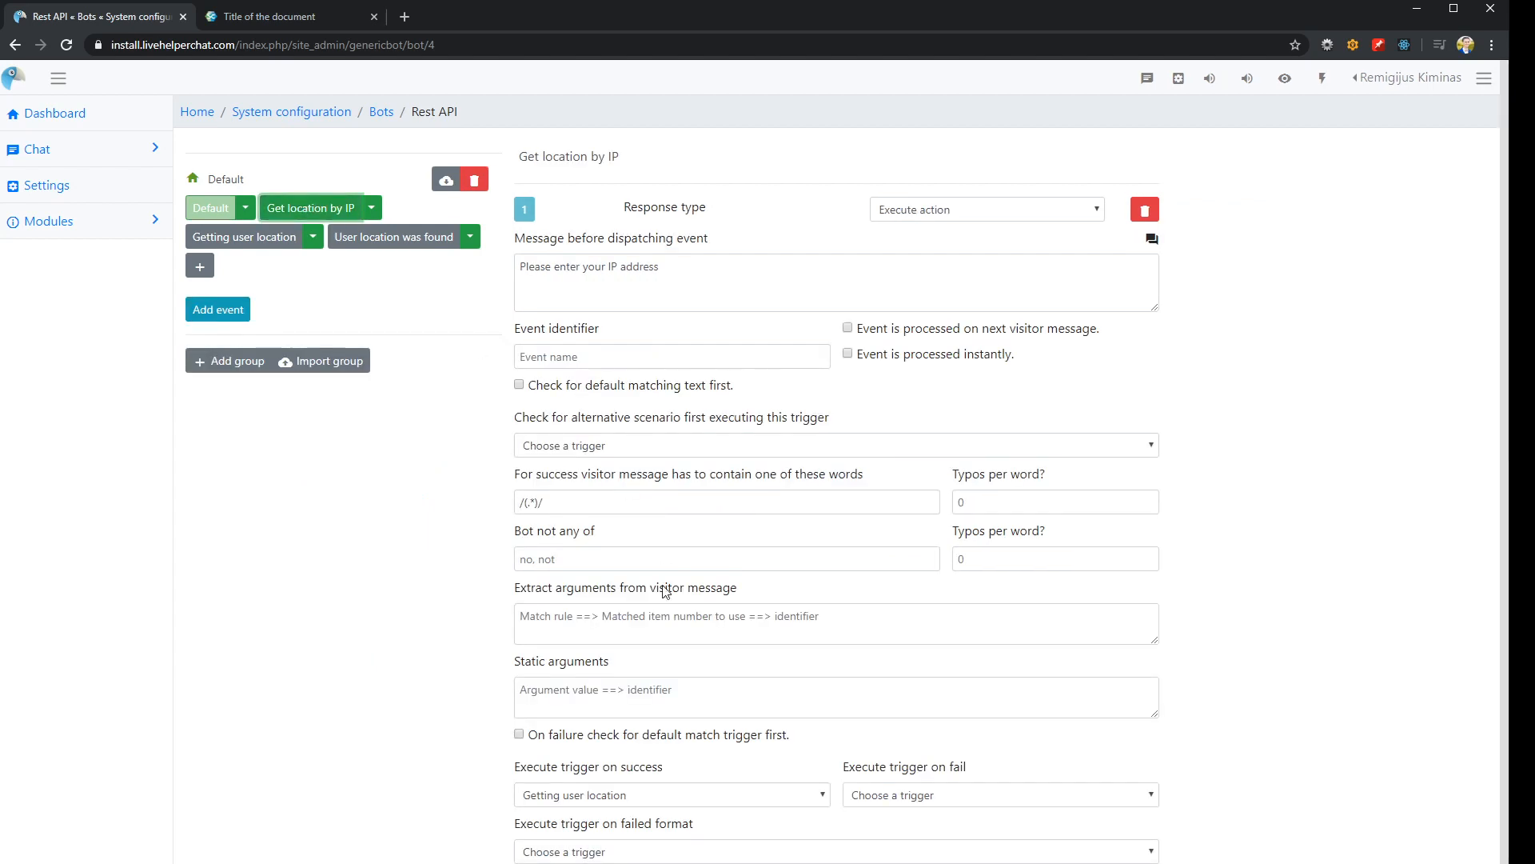
click(583, 353)
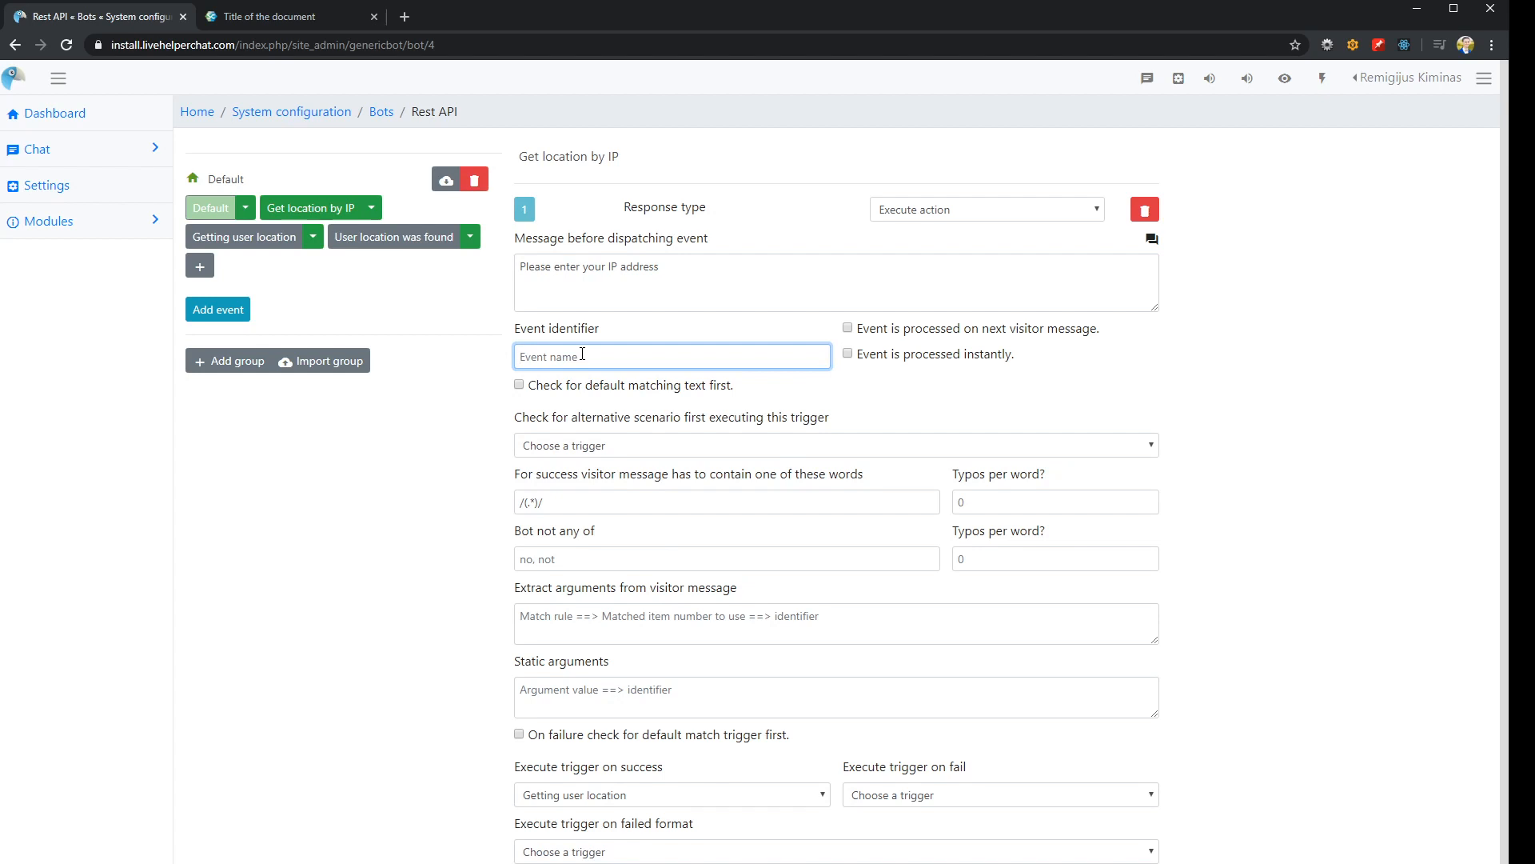
click(534, 502)
text(?)
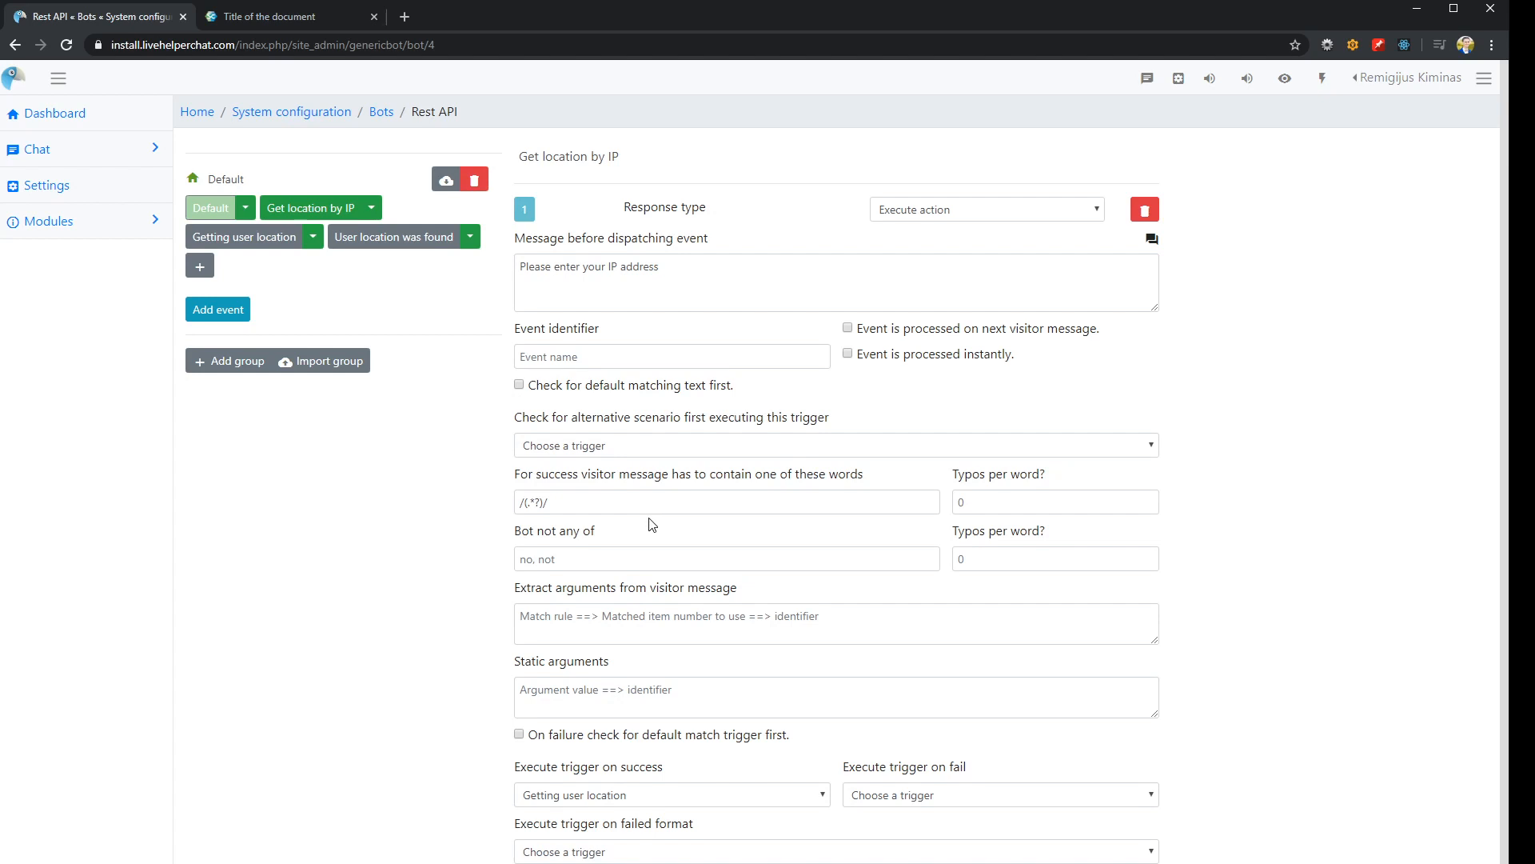
Review the Getting user location, User location was found, Get location by IP and Default triggers
click(239, 240)
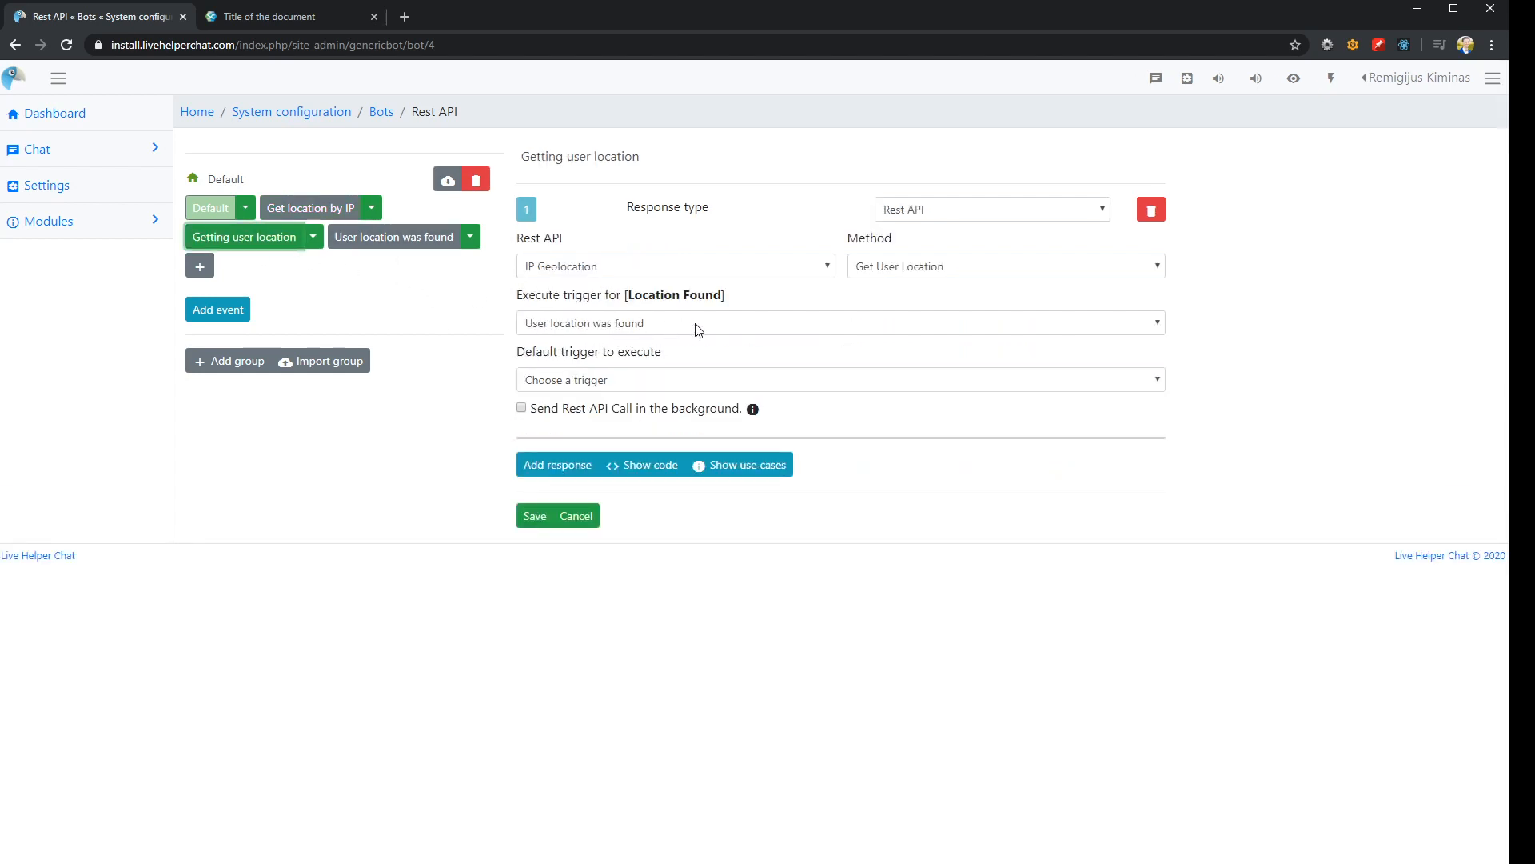
click(404, 256)
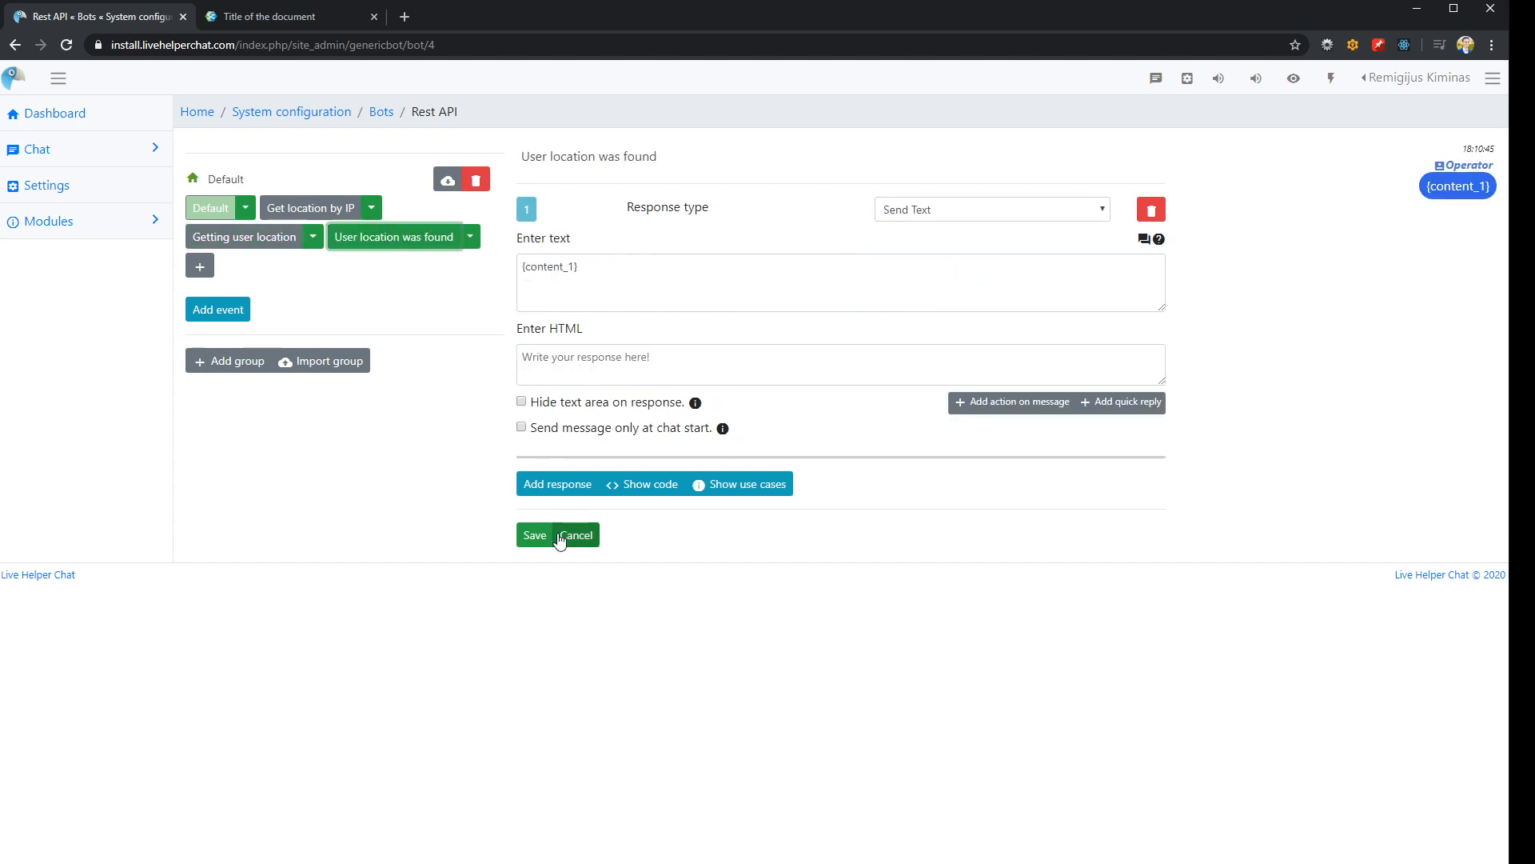
click(299, 209)
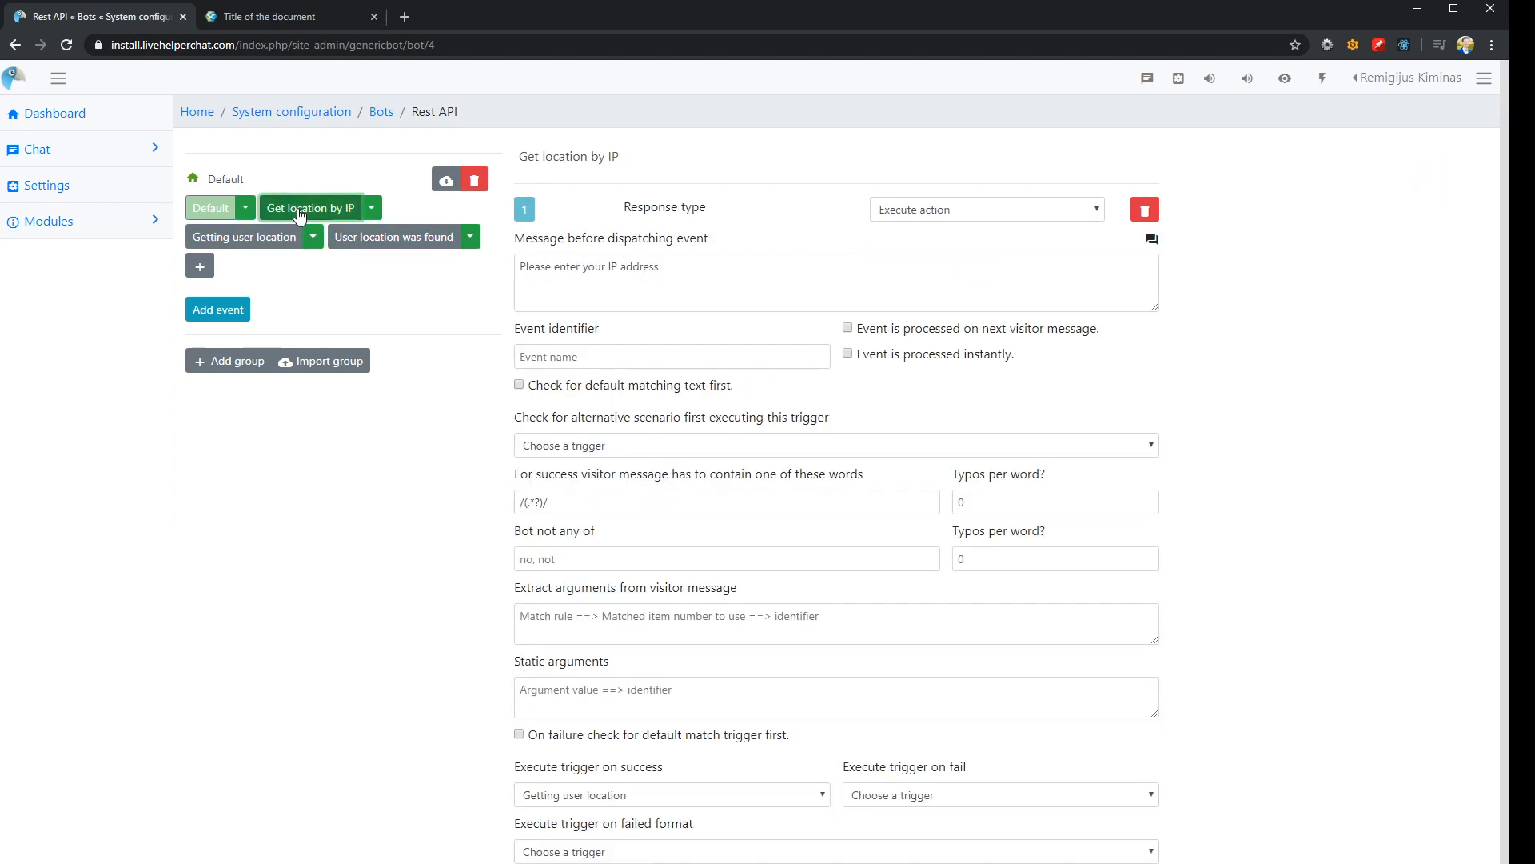
click(211, 208)
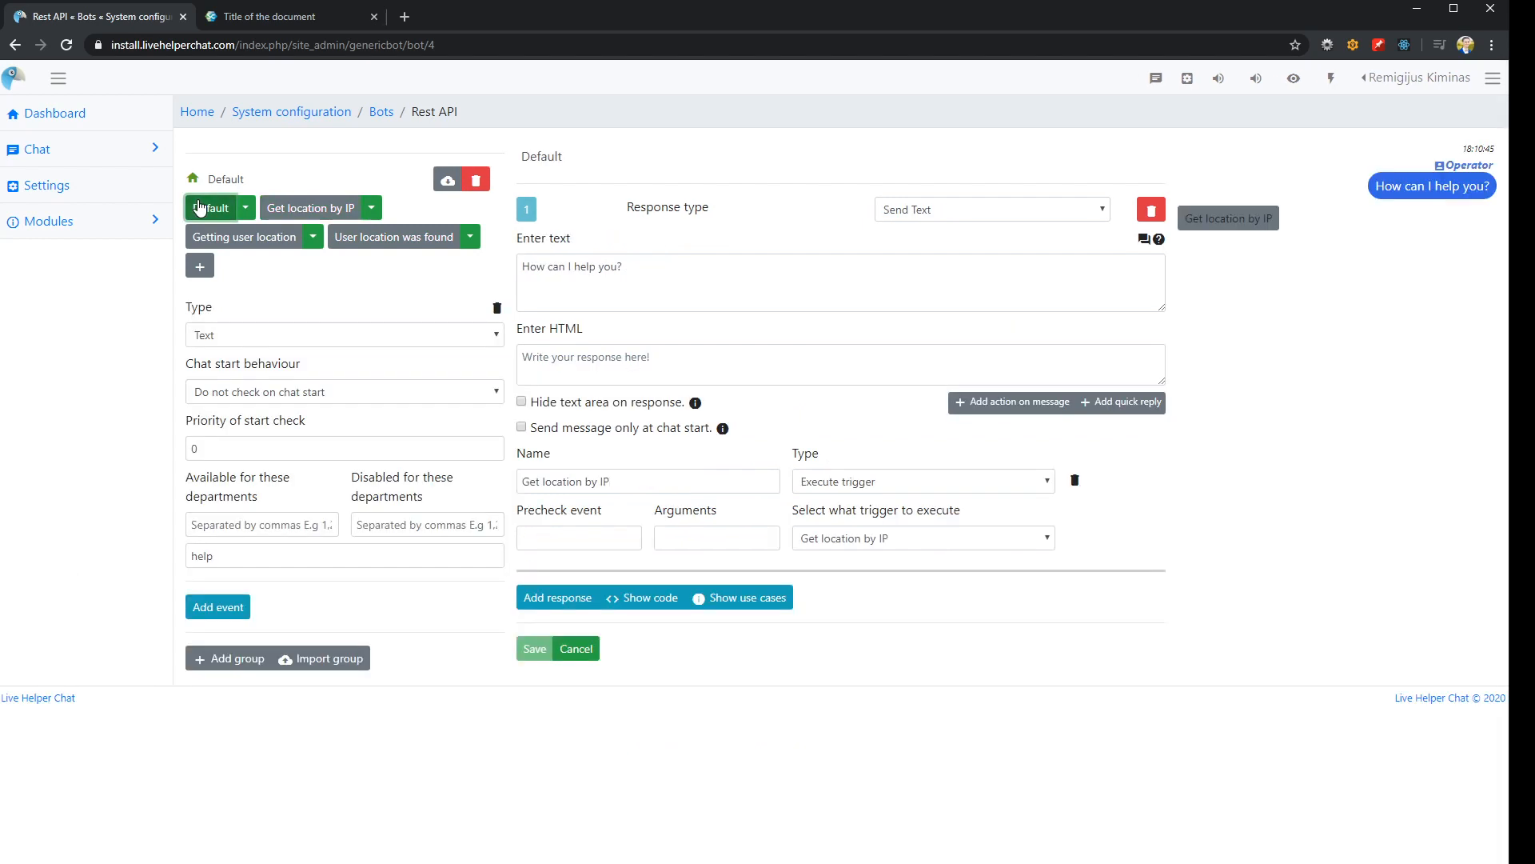
Retest the widget chat by sending "help", requesting Get location by IP and submitting the IP address 78.60.231.0
click(289, 16)
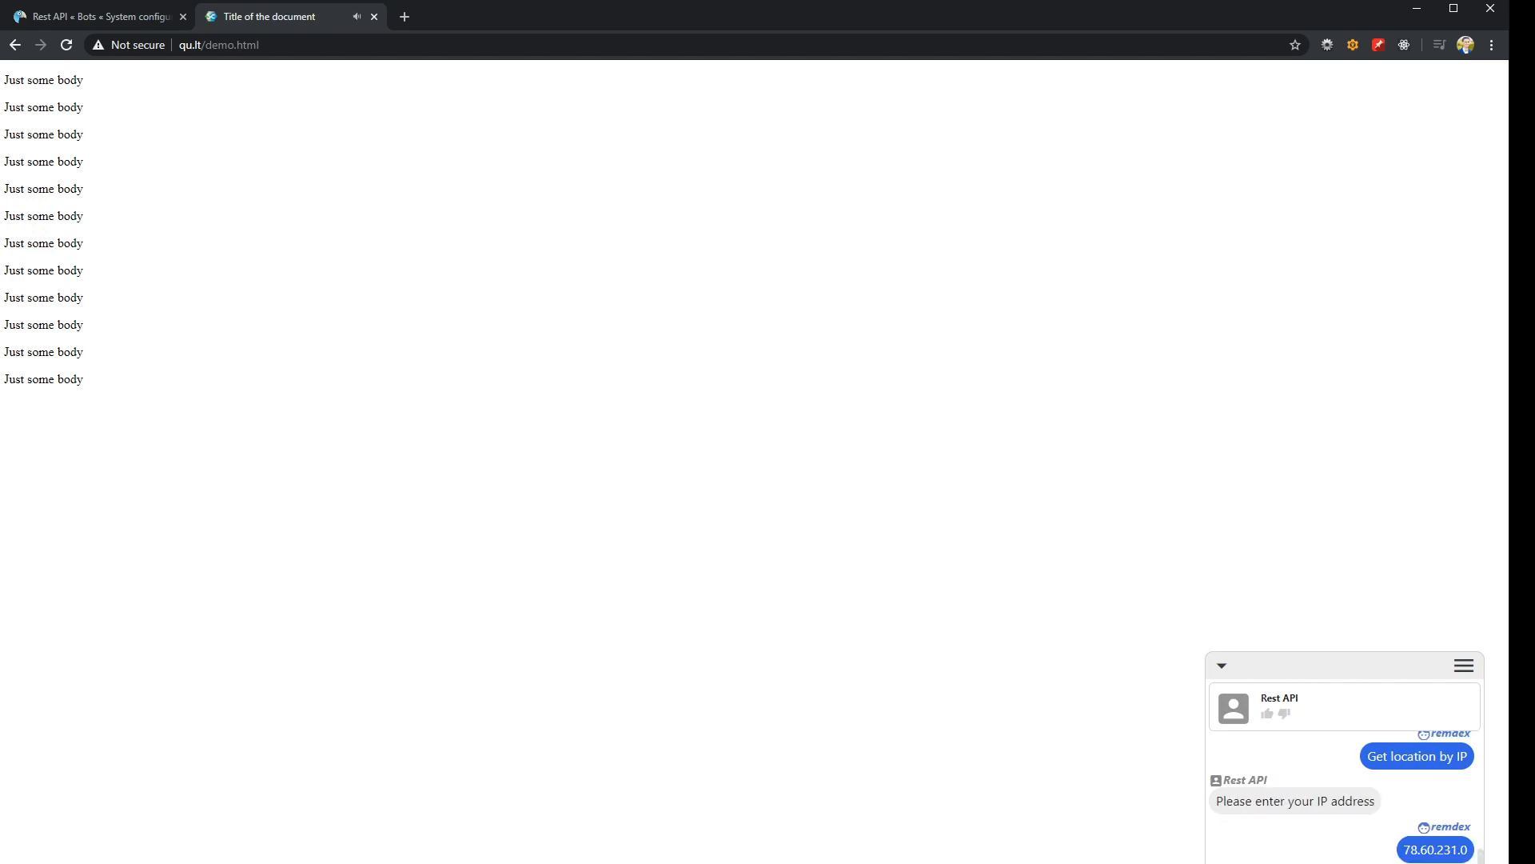
scroll(1380, 847, up, 1)
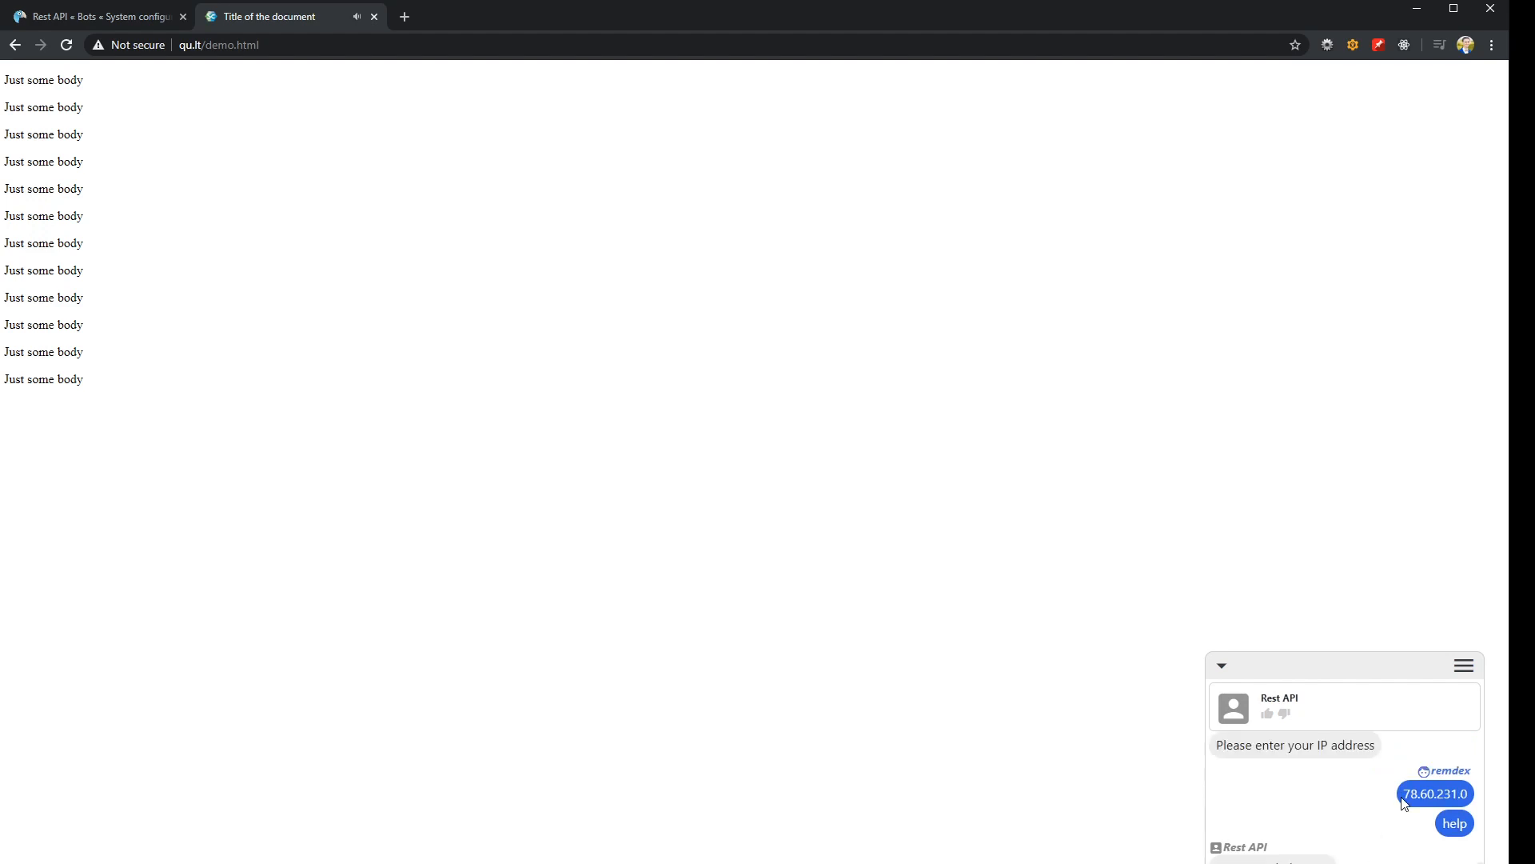
drag(1406, 798, 1468, 797)
key(Return)
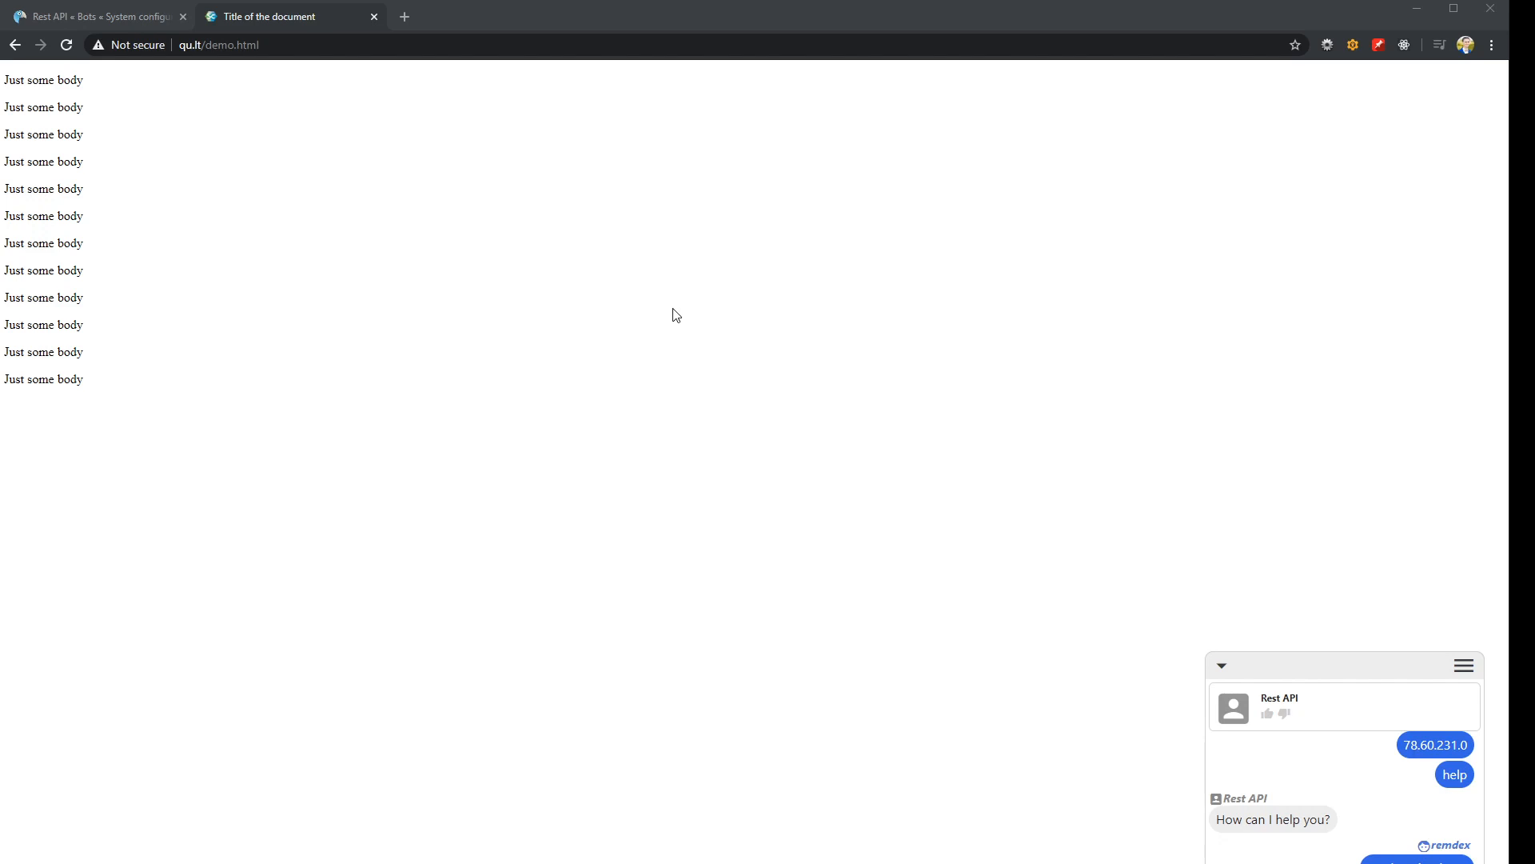
Enable processing of the event on the next visitor message in the Get location by IP trigger
click(161, 21)
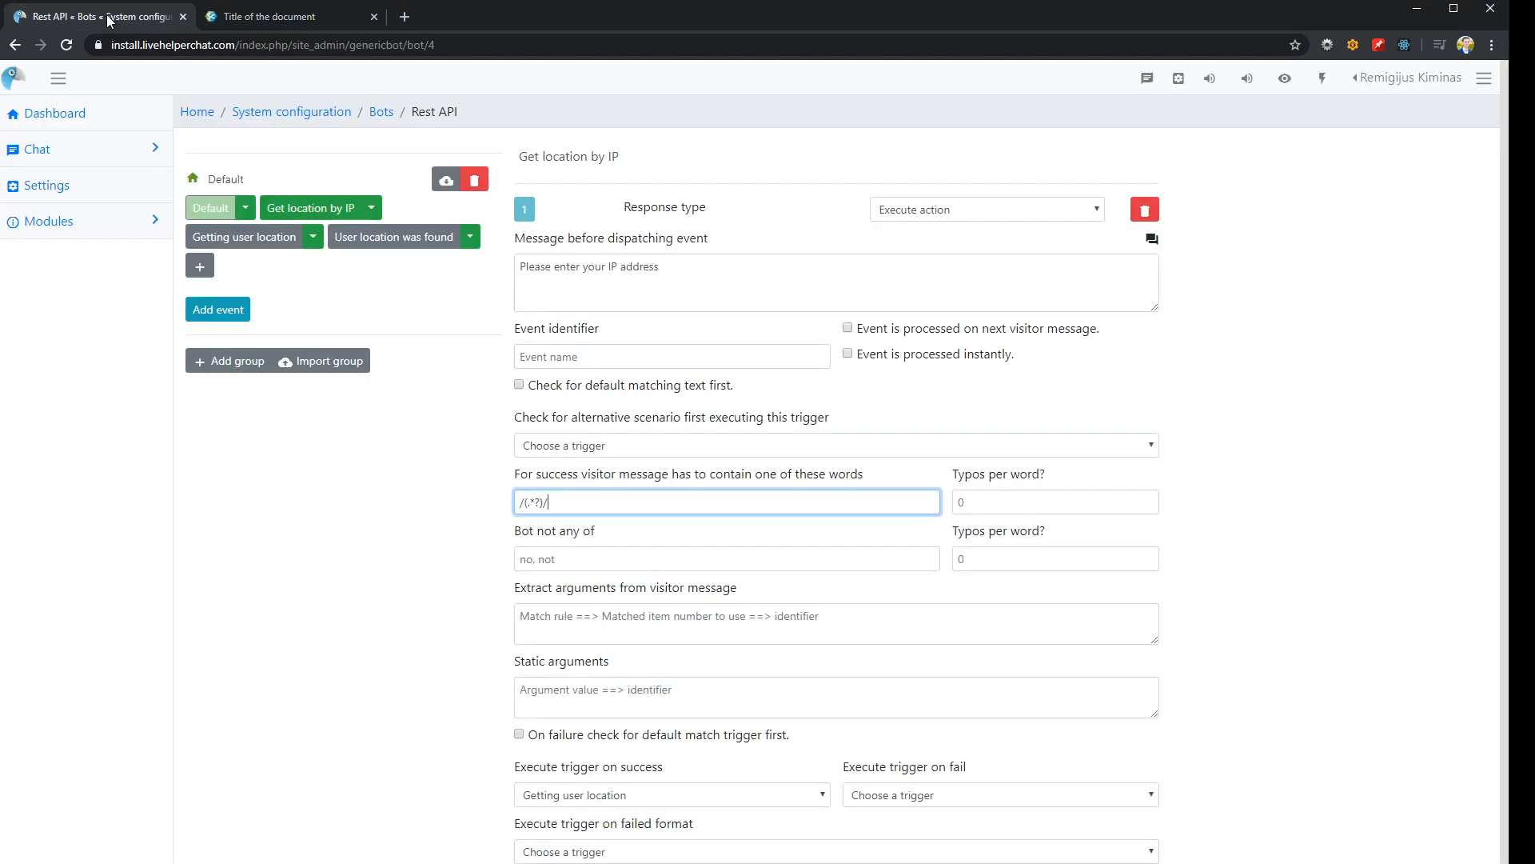
click(904, 329)
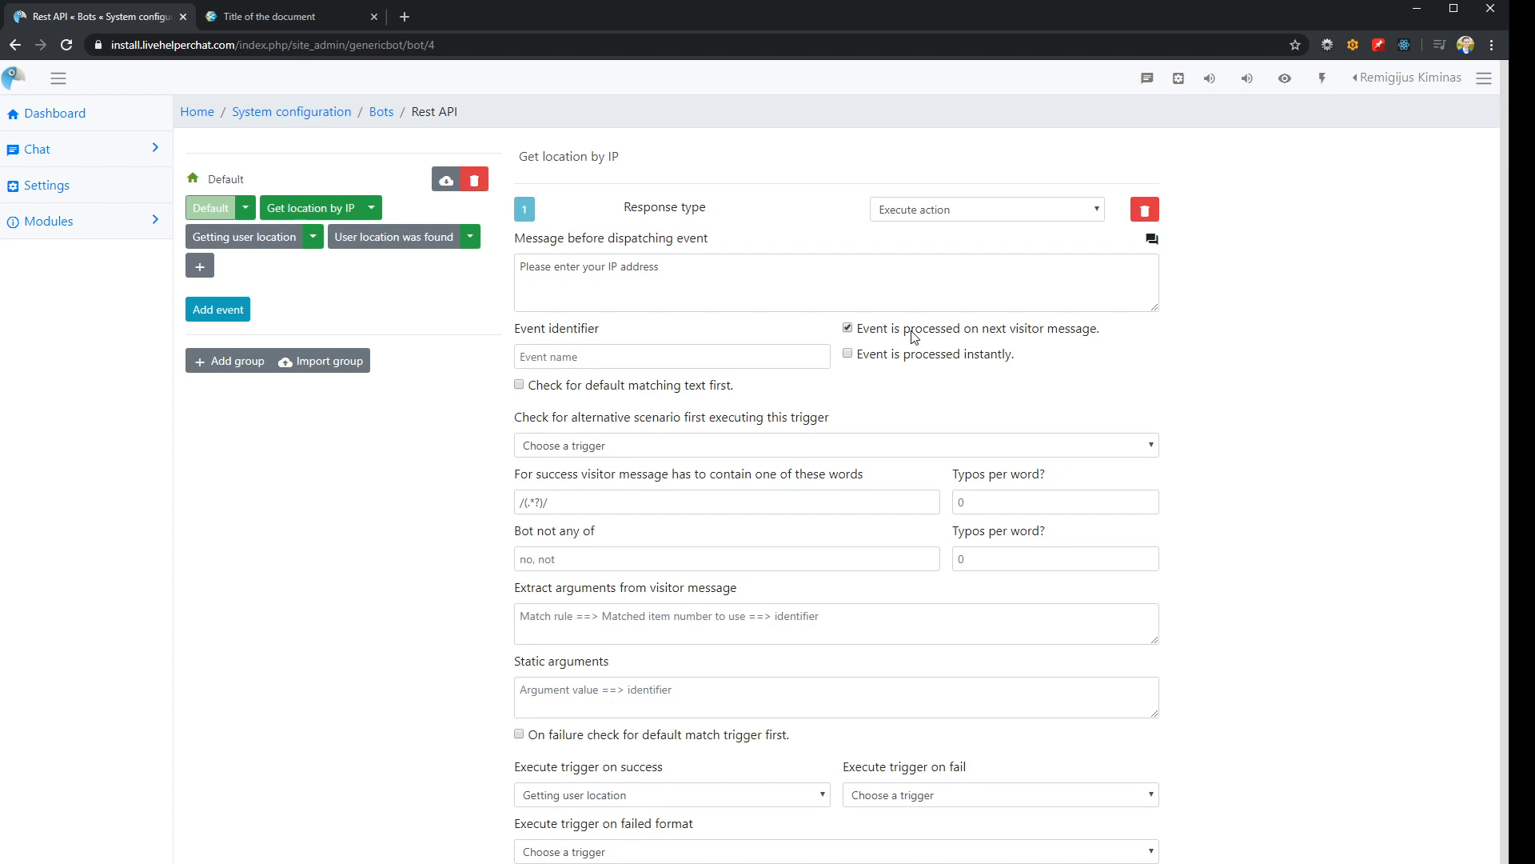
click(823, 281)
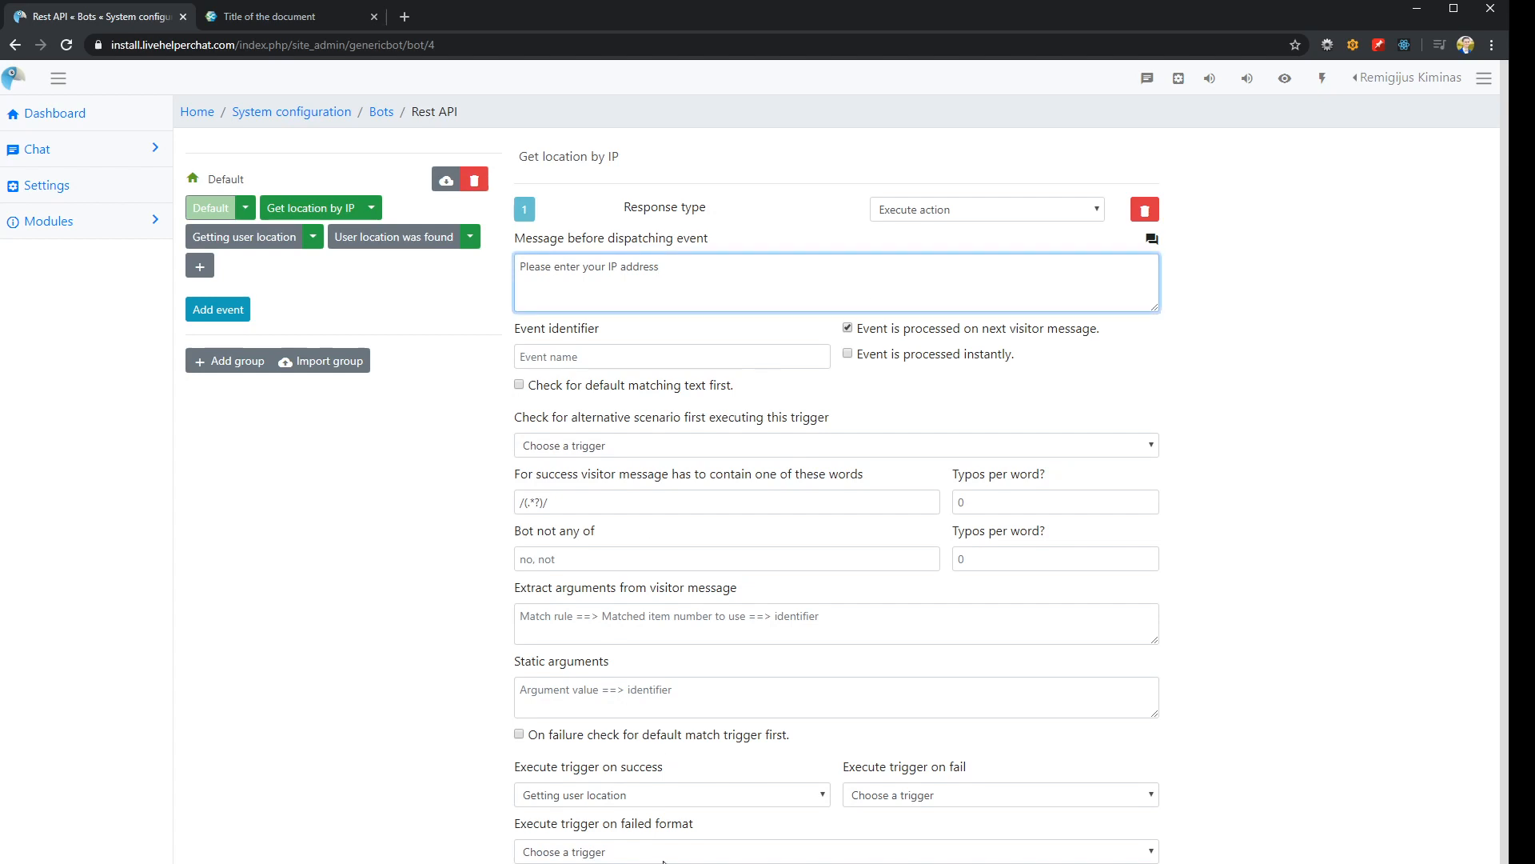
Run the Get location by IP conversation again in the widget chat, reusing the IP address 78.60.231.0
click(256, 19)
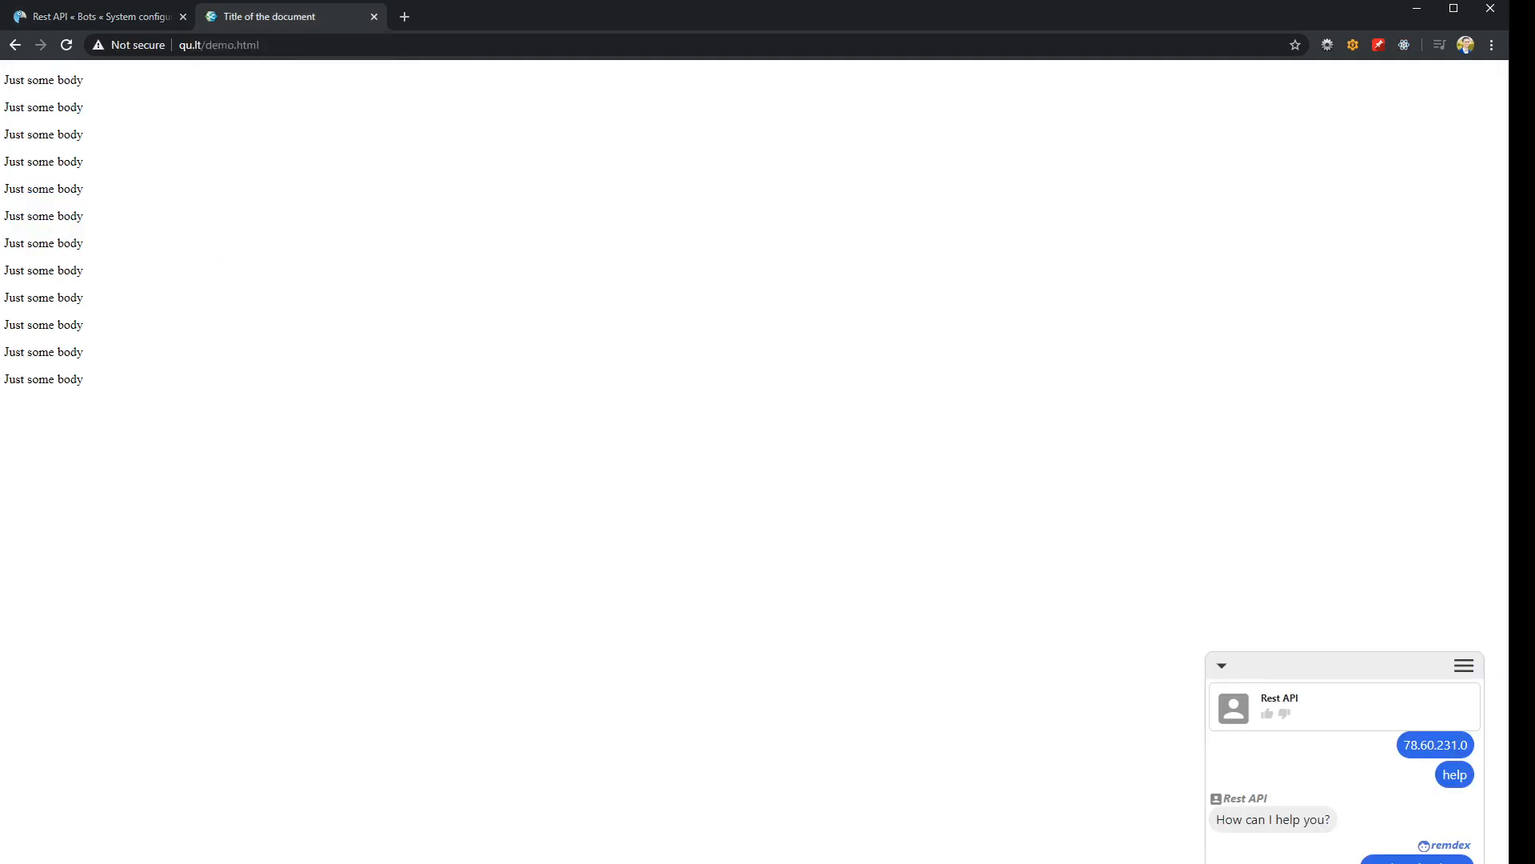
scroll(1344, 797, down, 2)
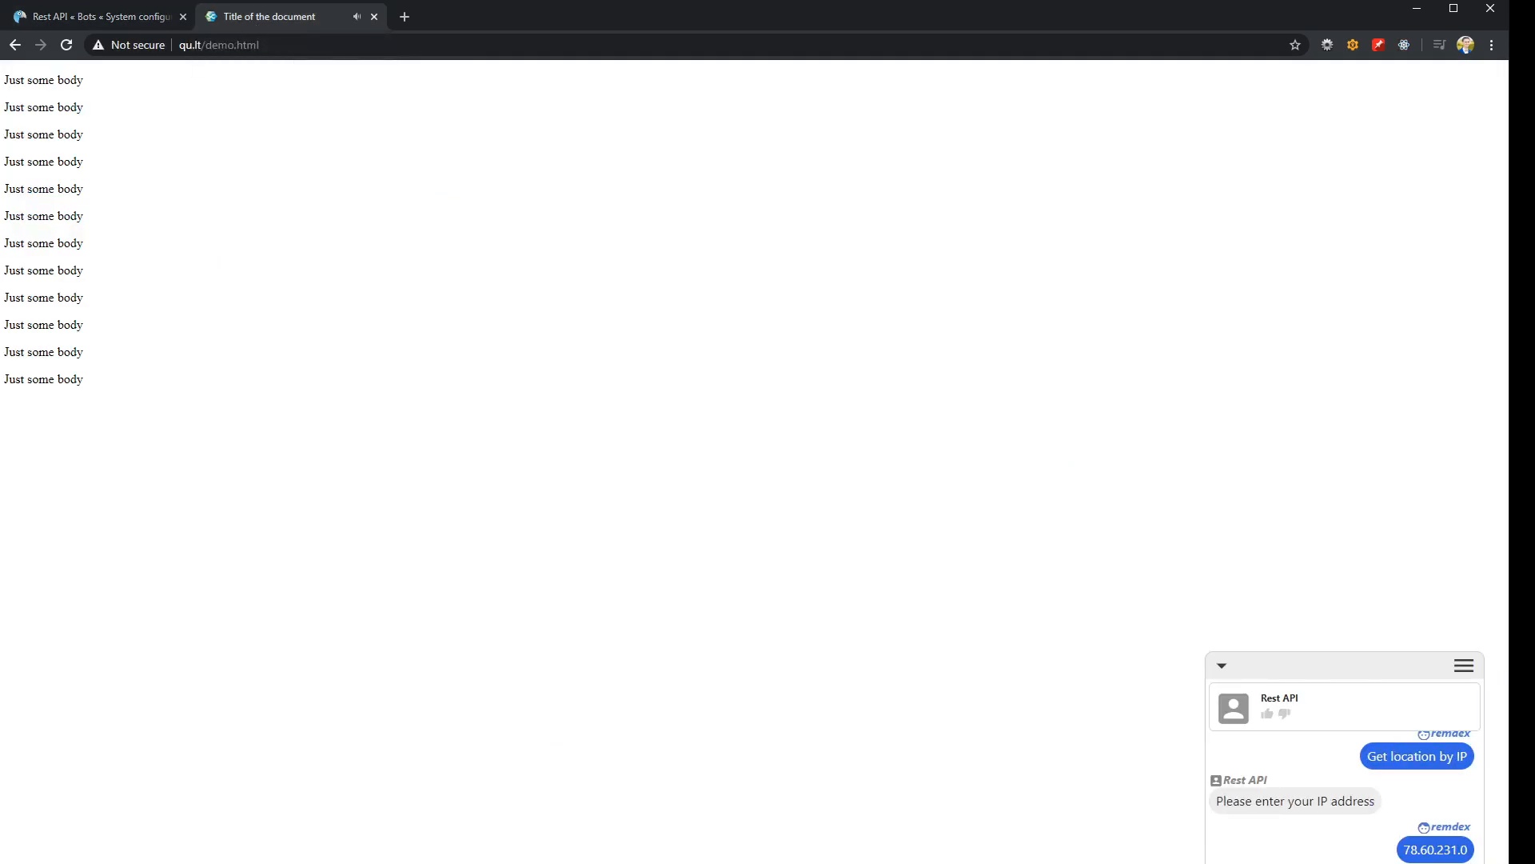
scroll(1345, 796, down, 2)
scroll(1344, 797, up, 1)
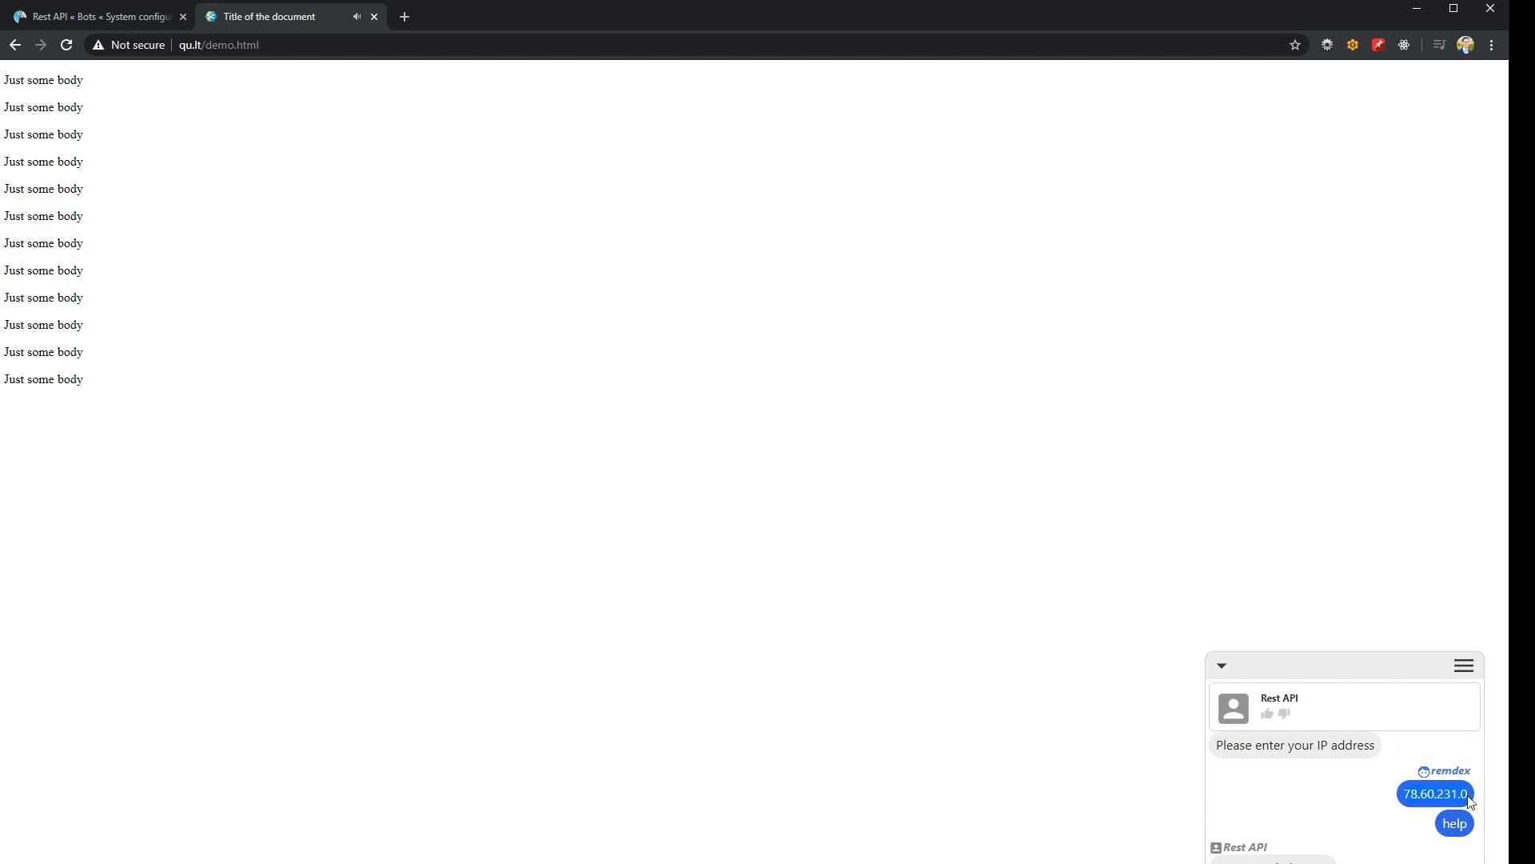
scroll(1344, 796, down, 1)
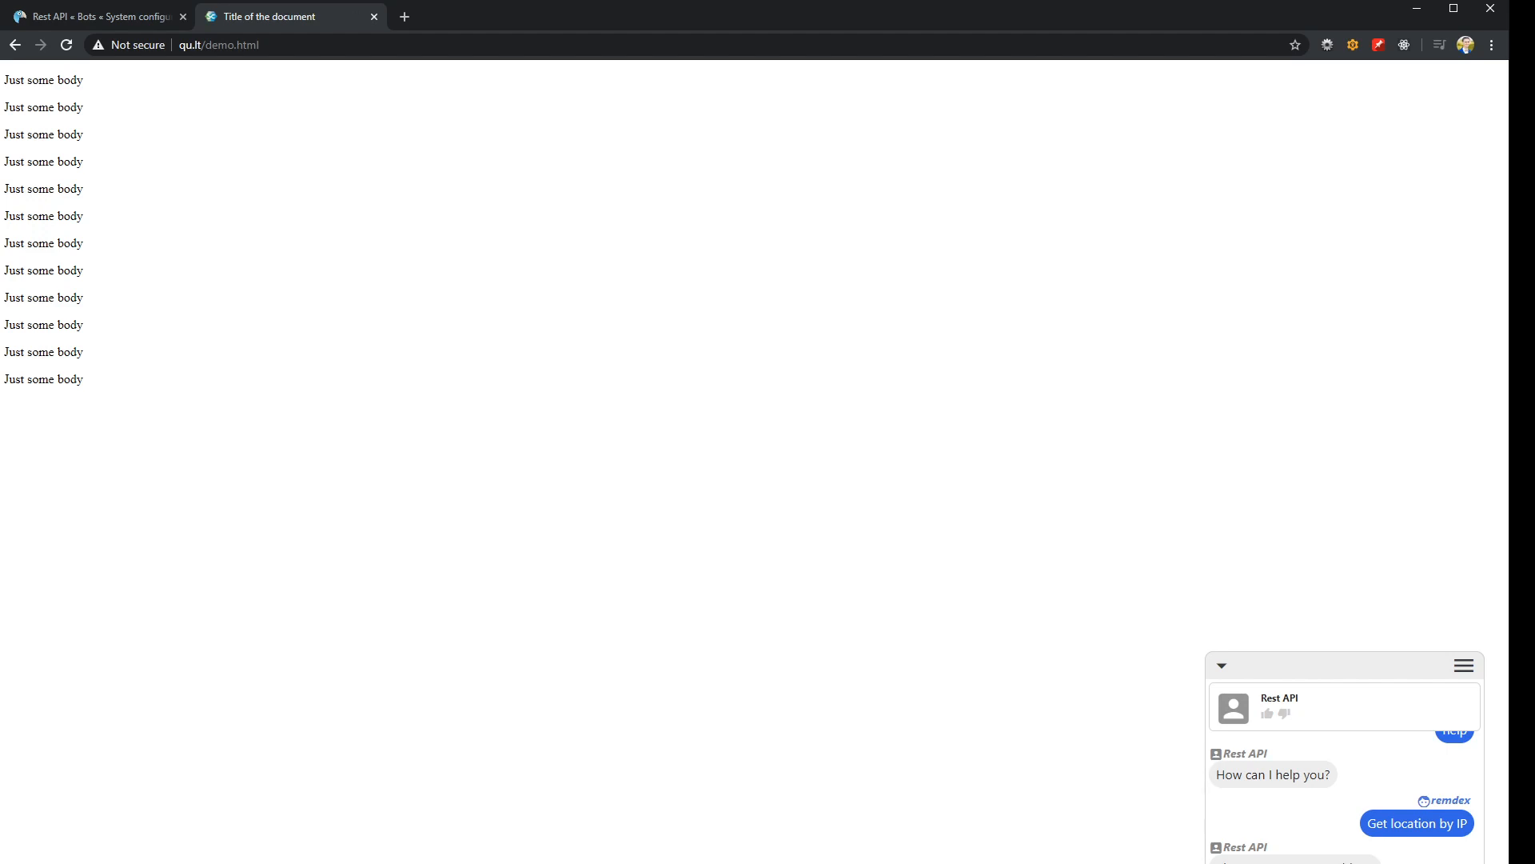
Recheck the bot's trigger chain from User location was found back to the Default trigger
click(121, 17)
click(396, 239)
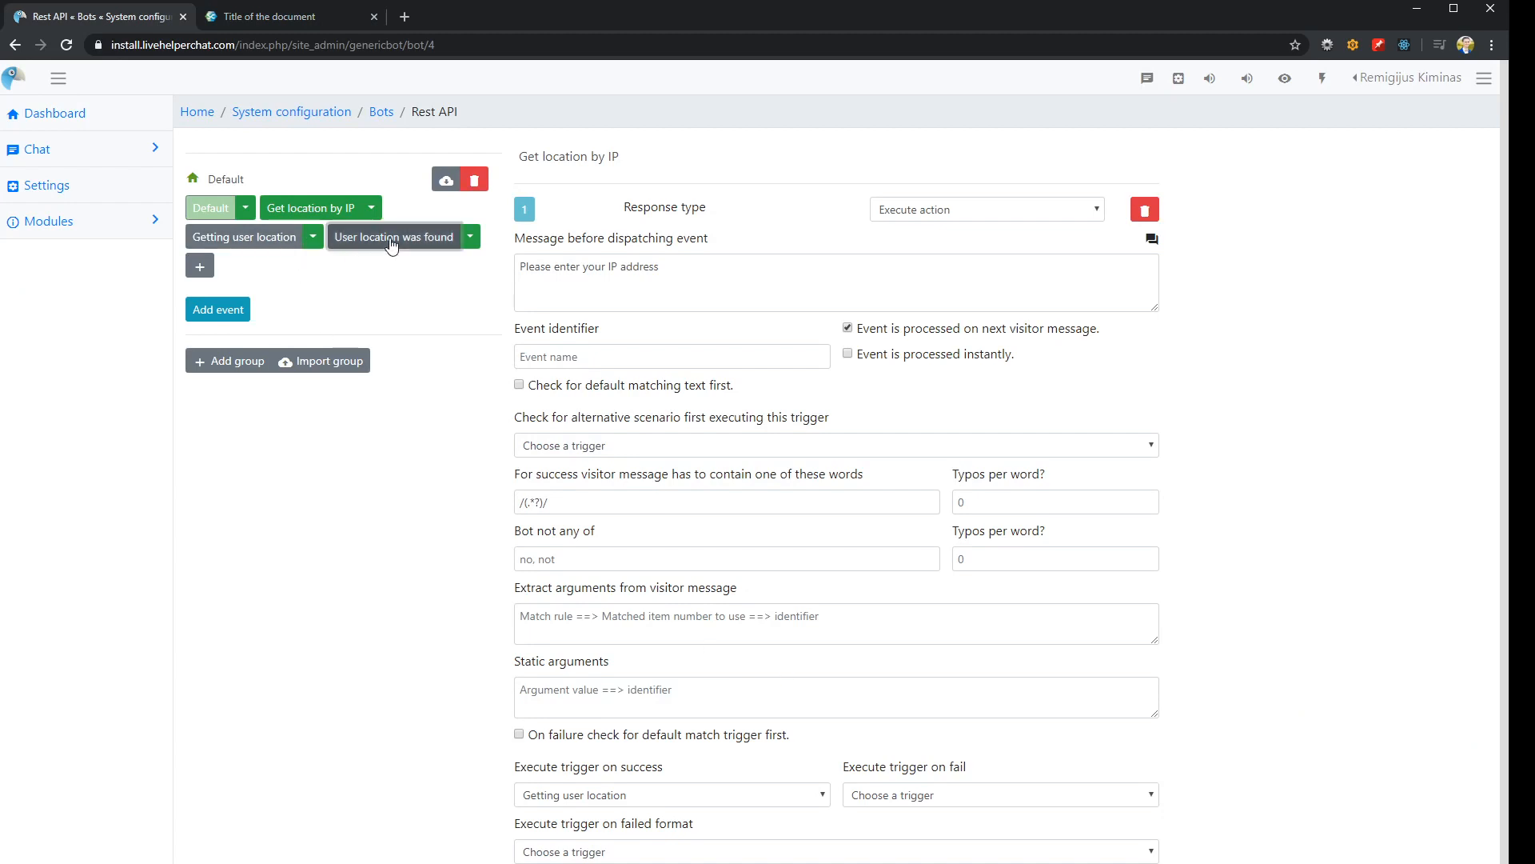
click(237, 250)
click(304, 210)
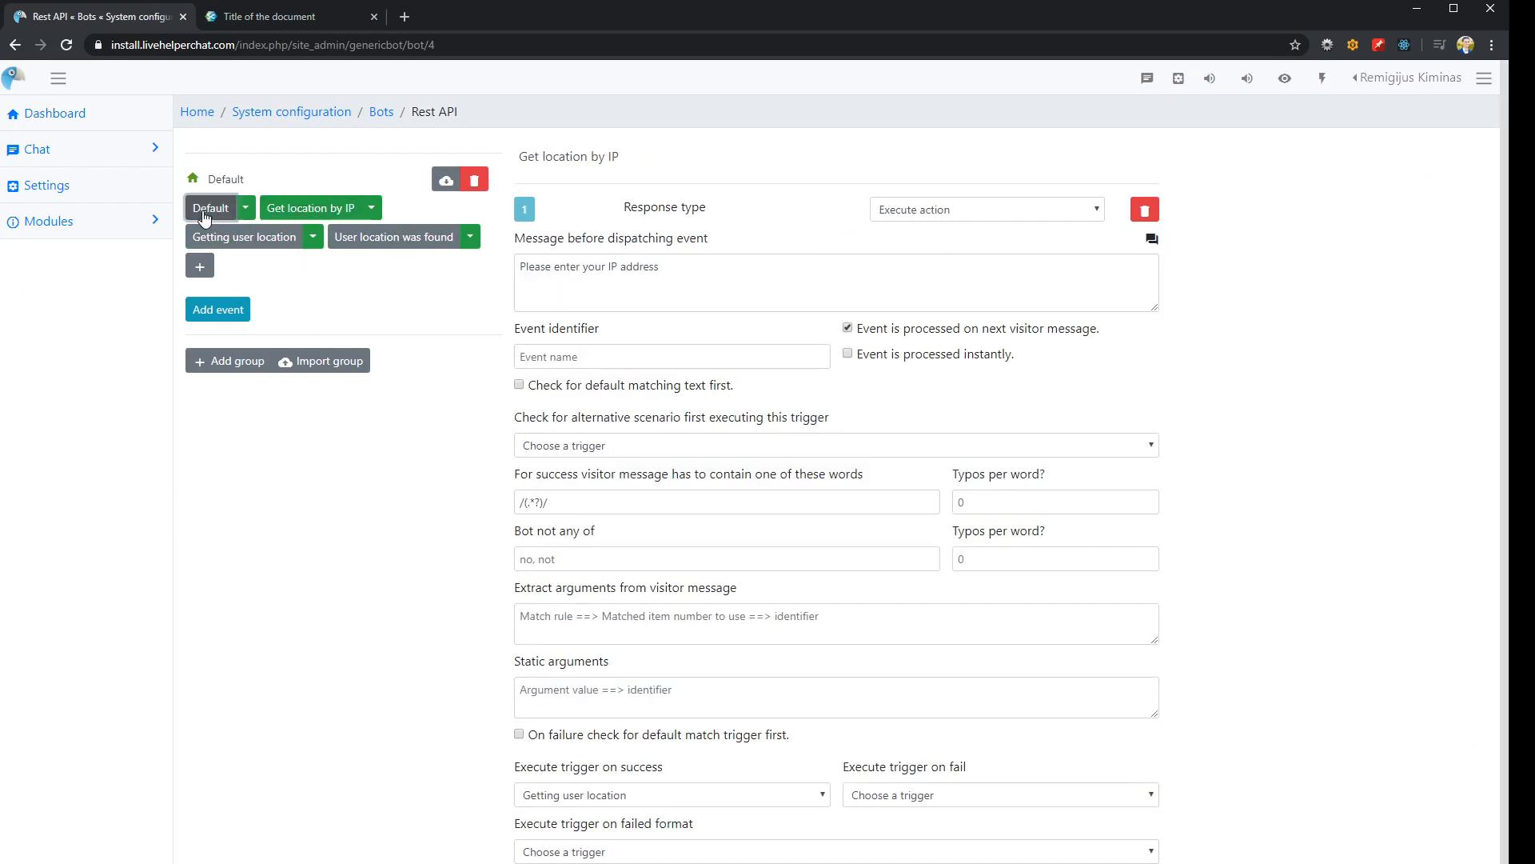
click(212, 209)
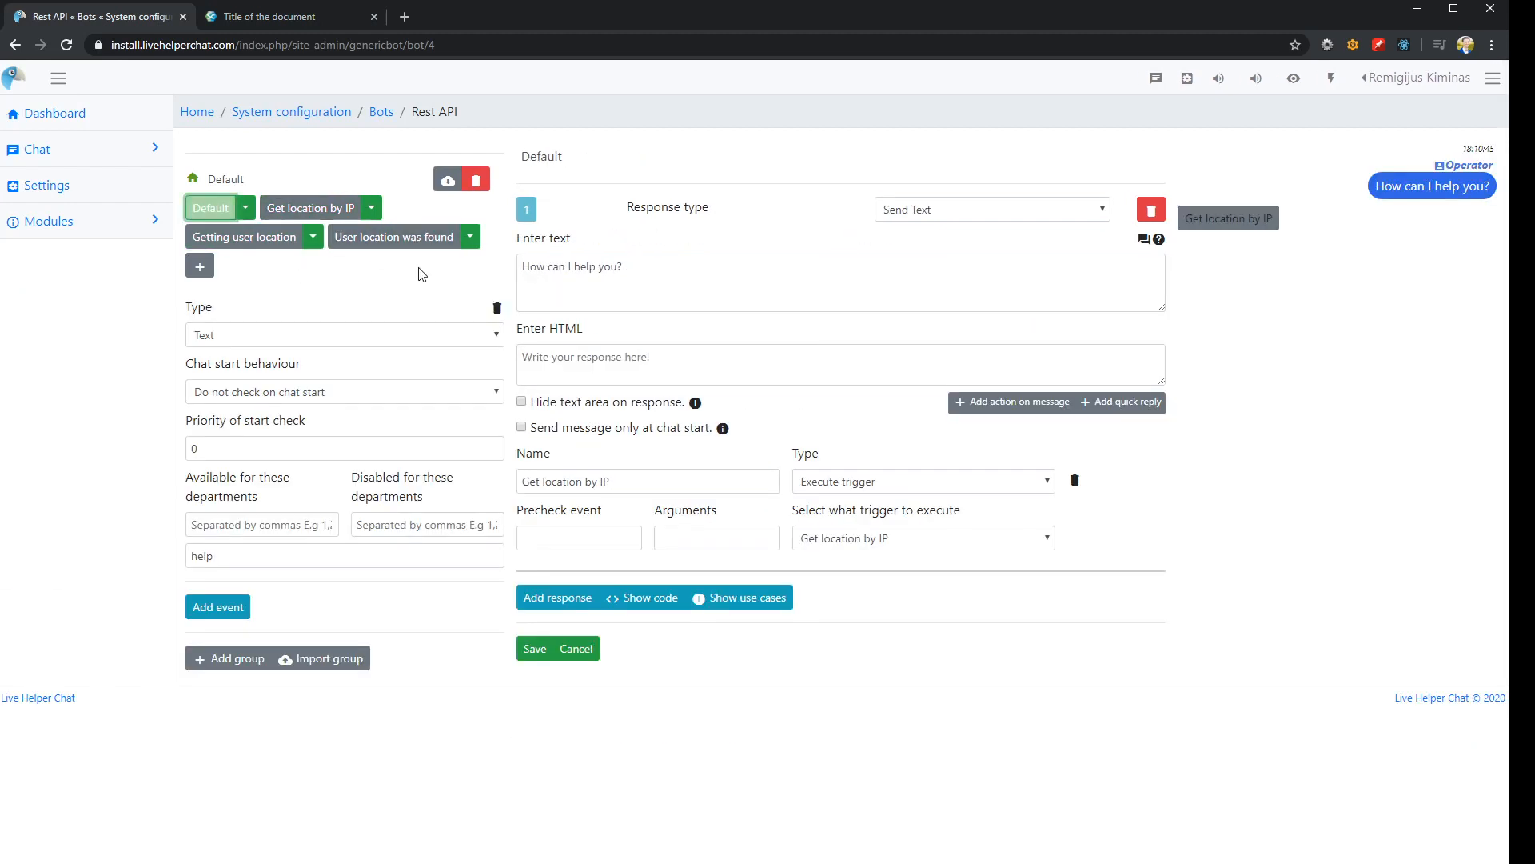
Open the IP Geolocation Rest API call and examine the user parameters and output parsing of its Get User Location request
click(335, 113)
click(429, 190)
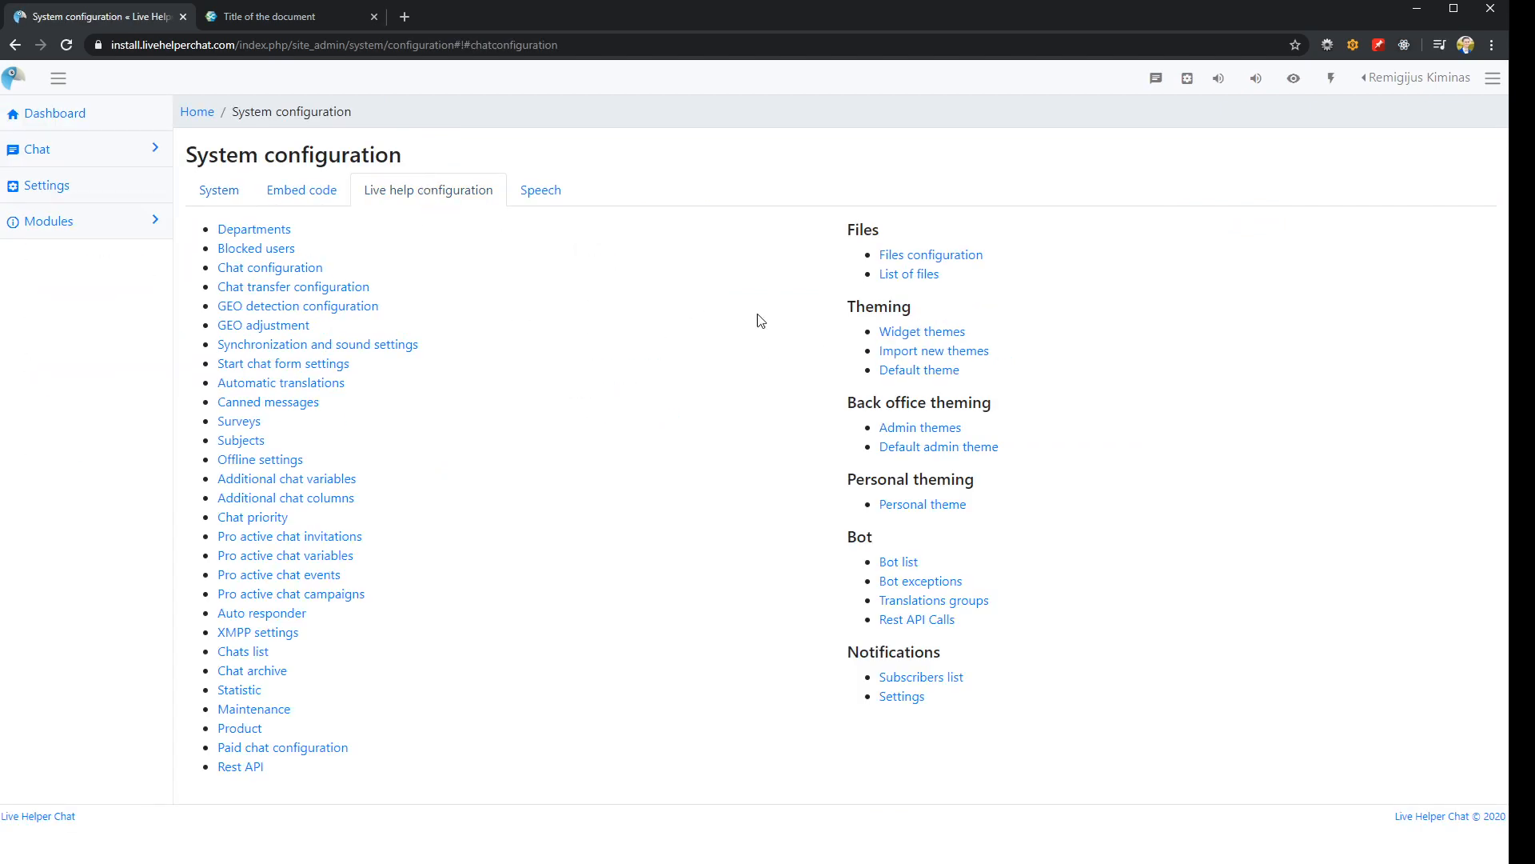
click(912, 620)
click(250, 233)
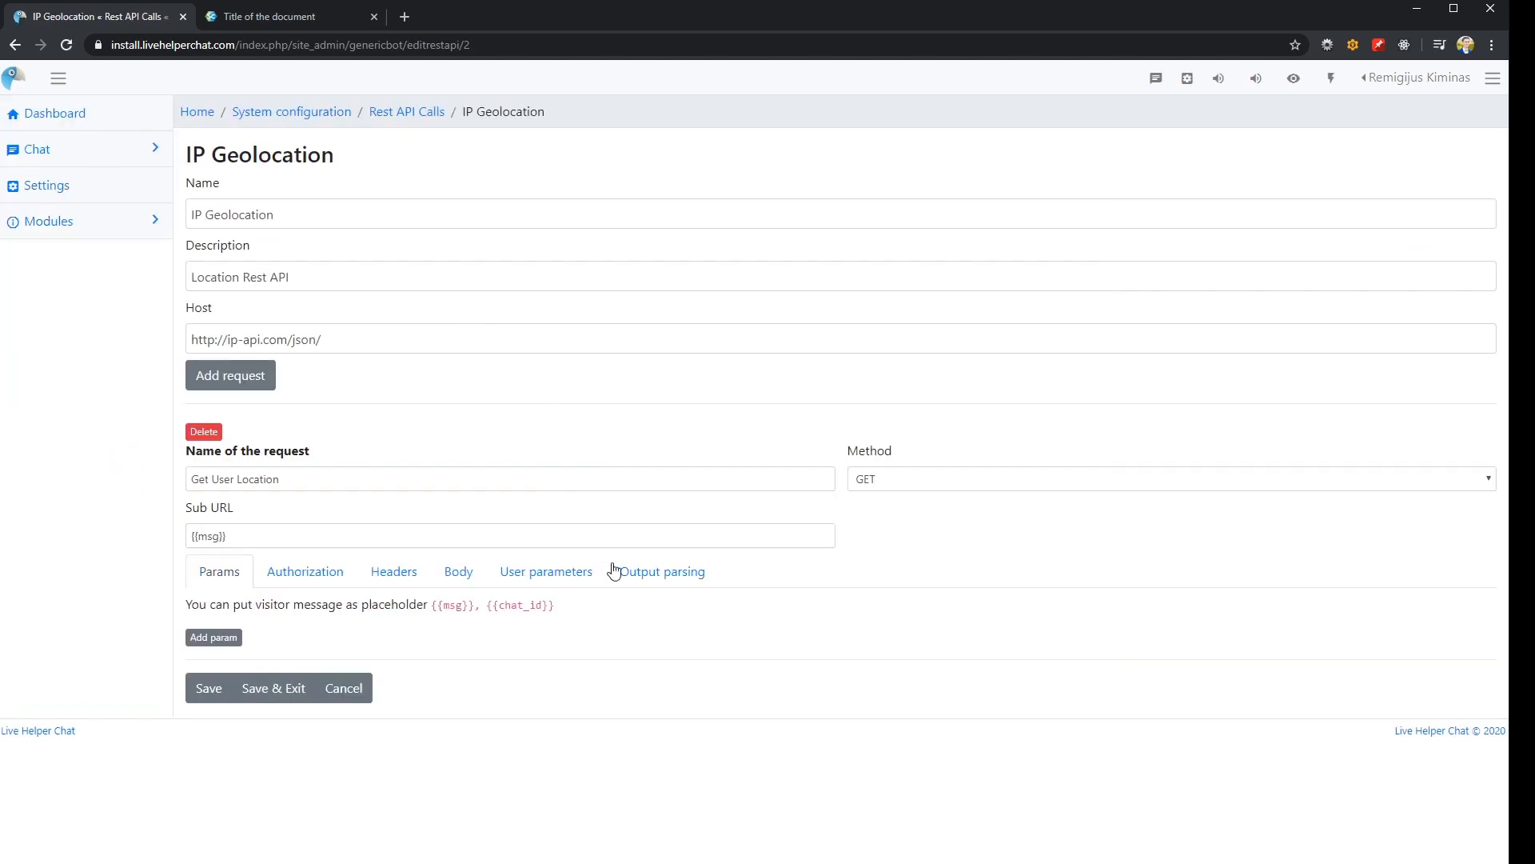
click(540, 579)
click(684, 573)
scroll(599, 719, down, 2)
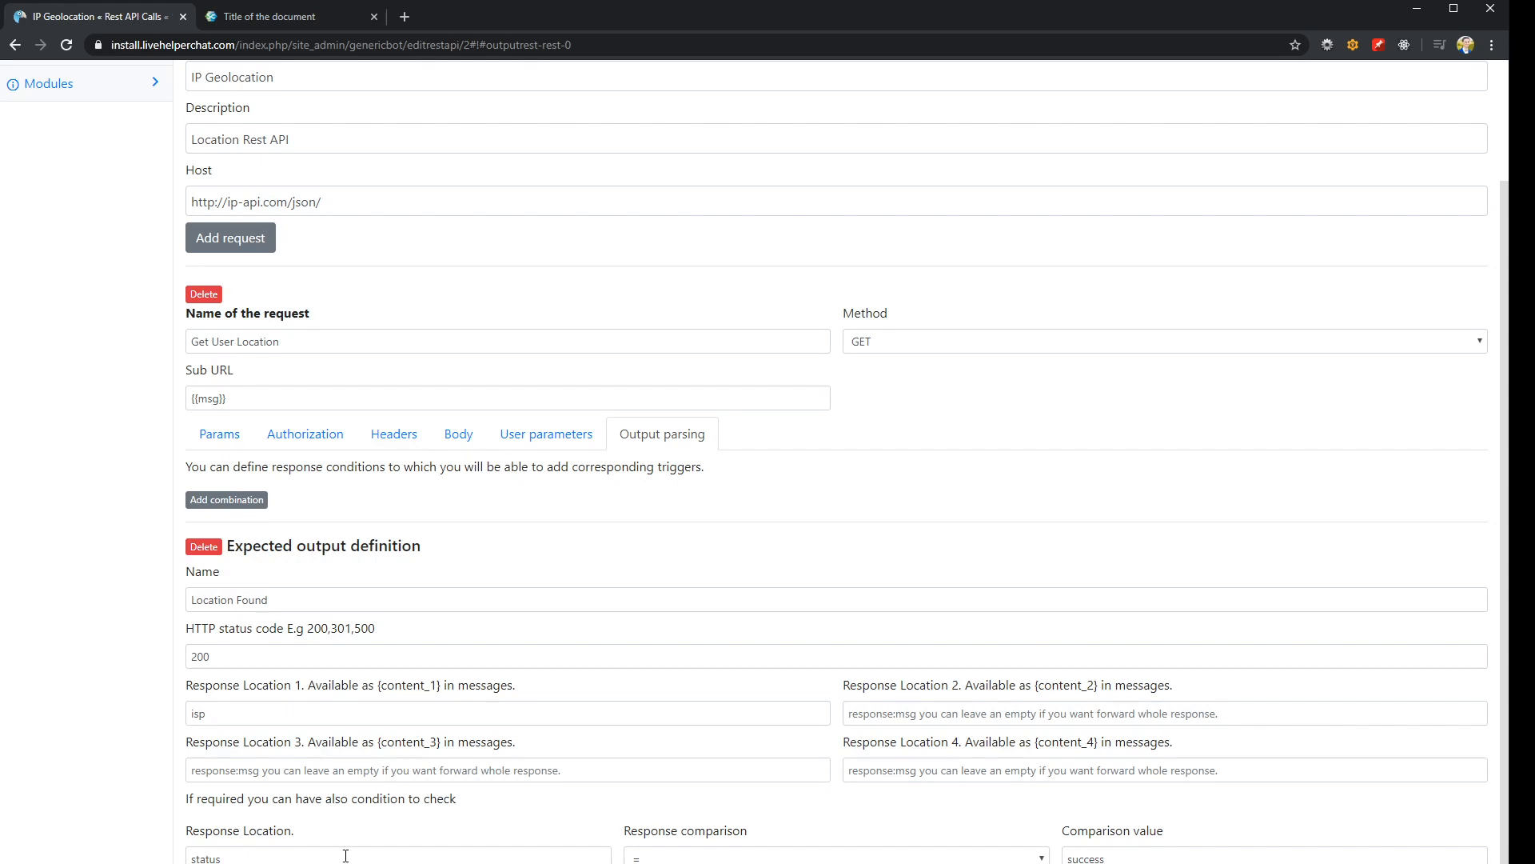
Leave the IP Geolocation call and open the Rest API bot from the bot list
click(246, 13)
click(113, 18)
scroll(568, 559, up, 2)
scroll(510, 638, down, 2)
scroll(562, 723, up, 2)
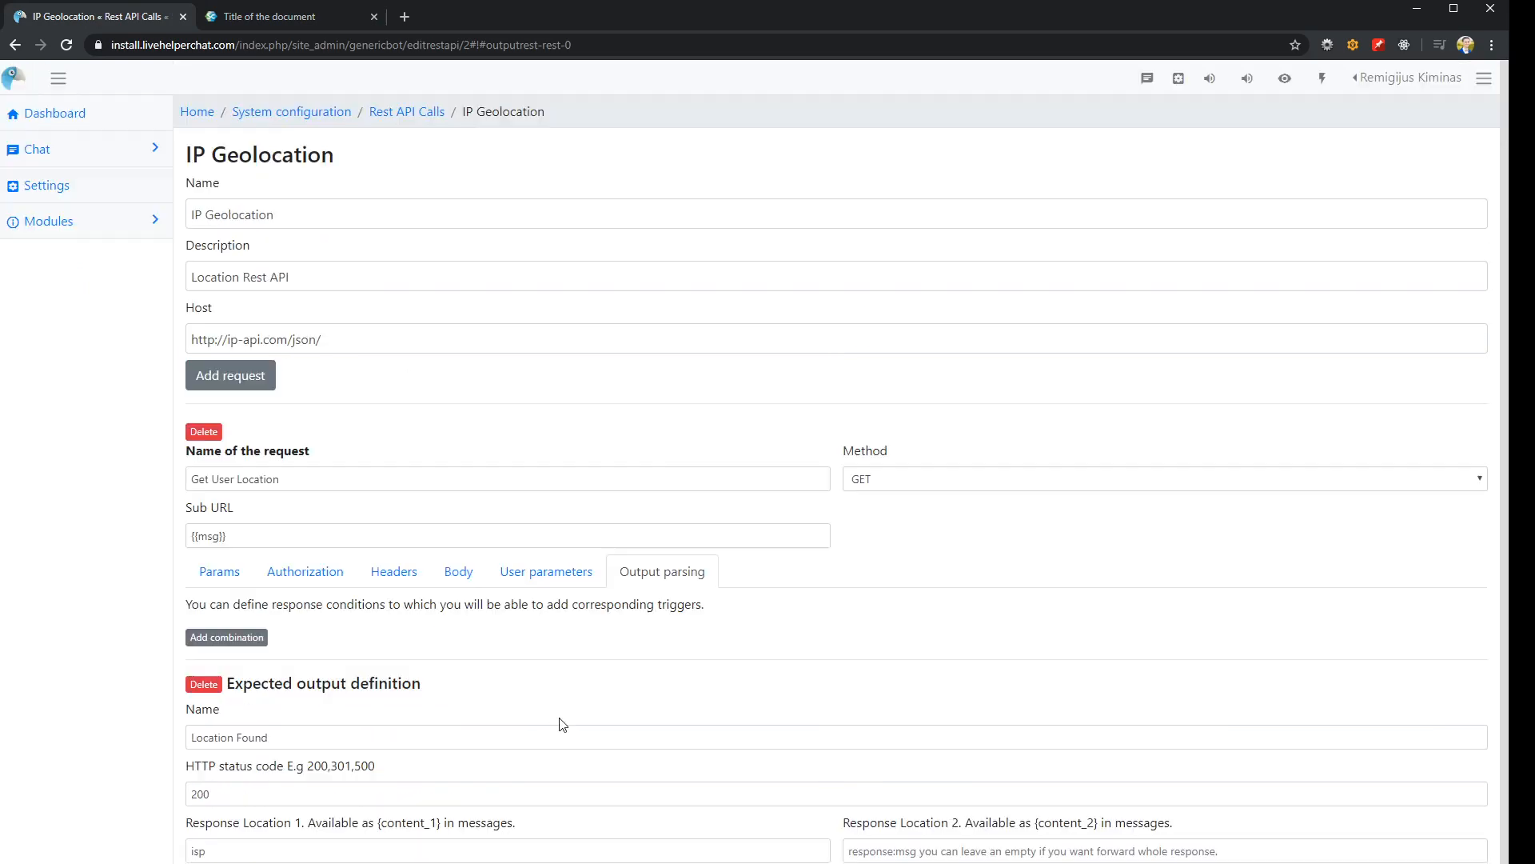
click(102, 188)
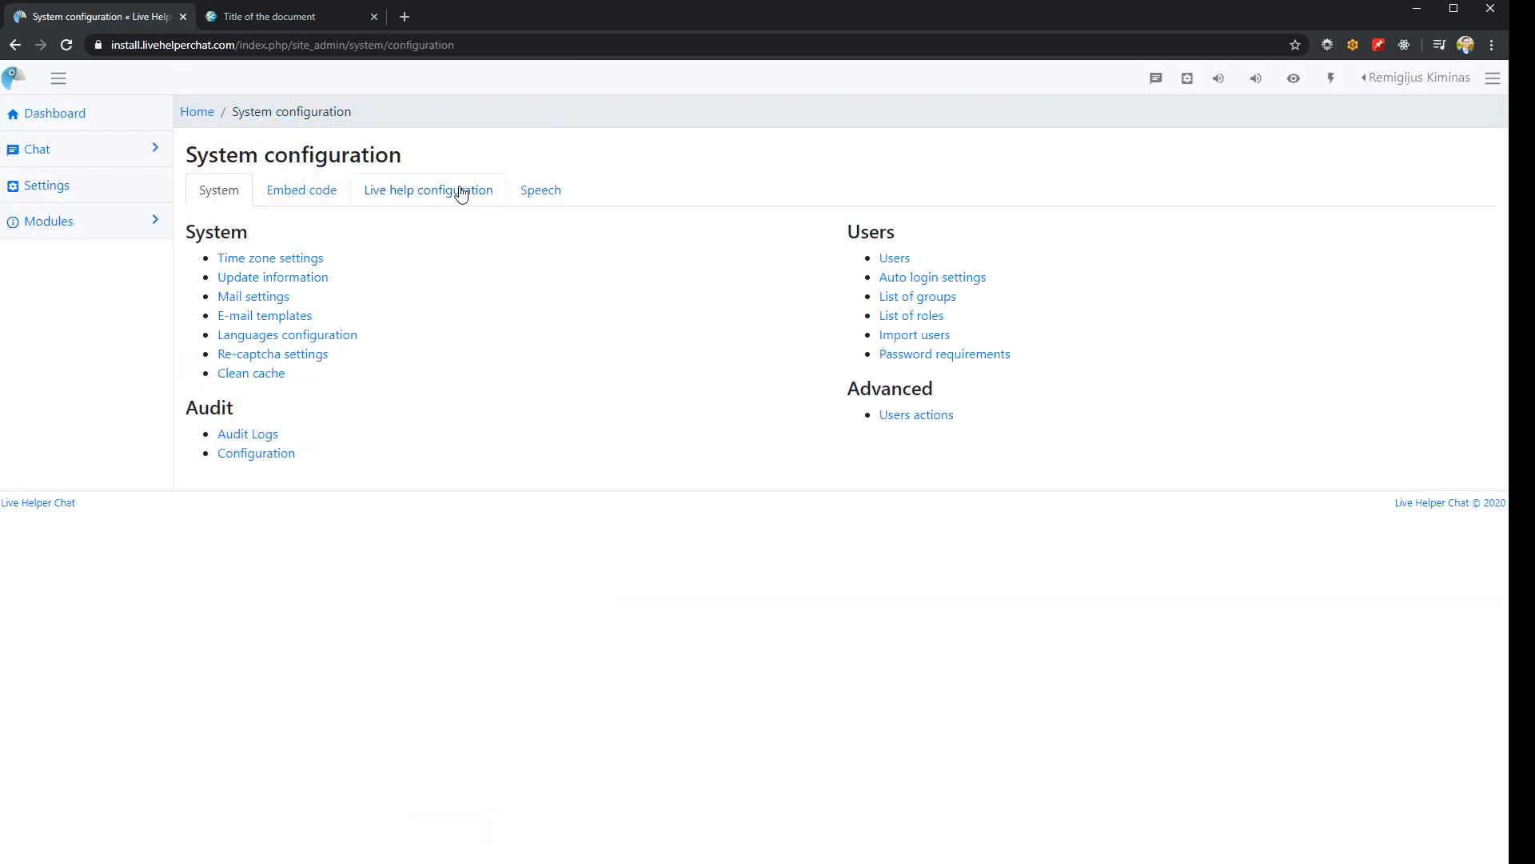
click(460, 192)
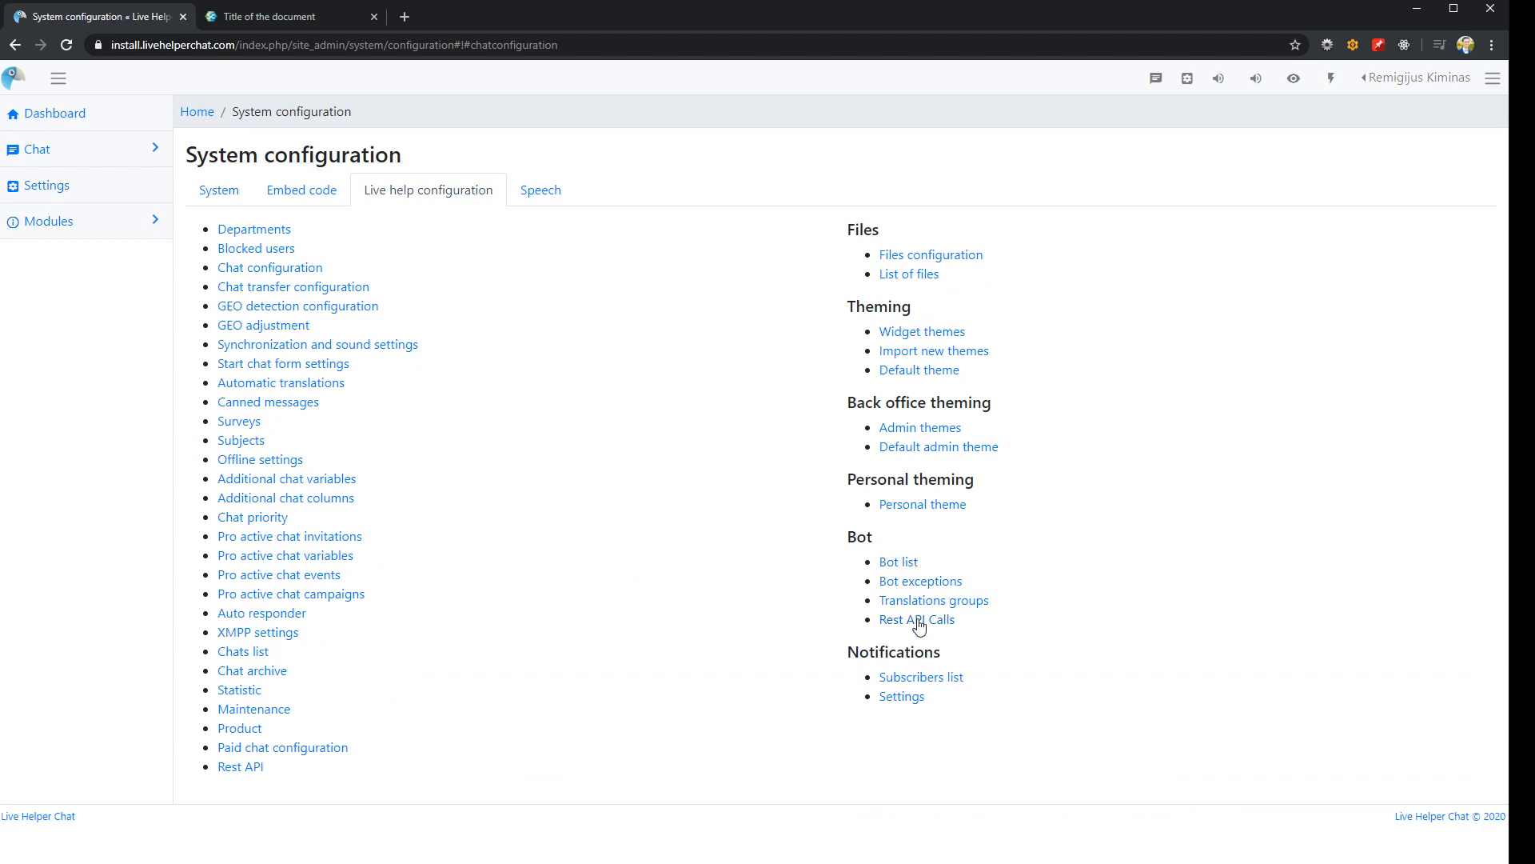
click(899, 562)
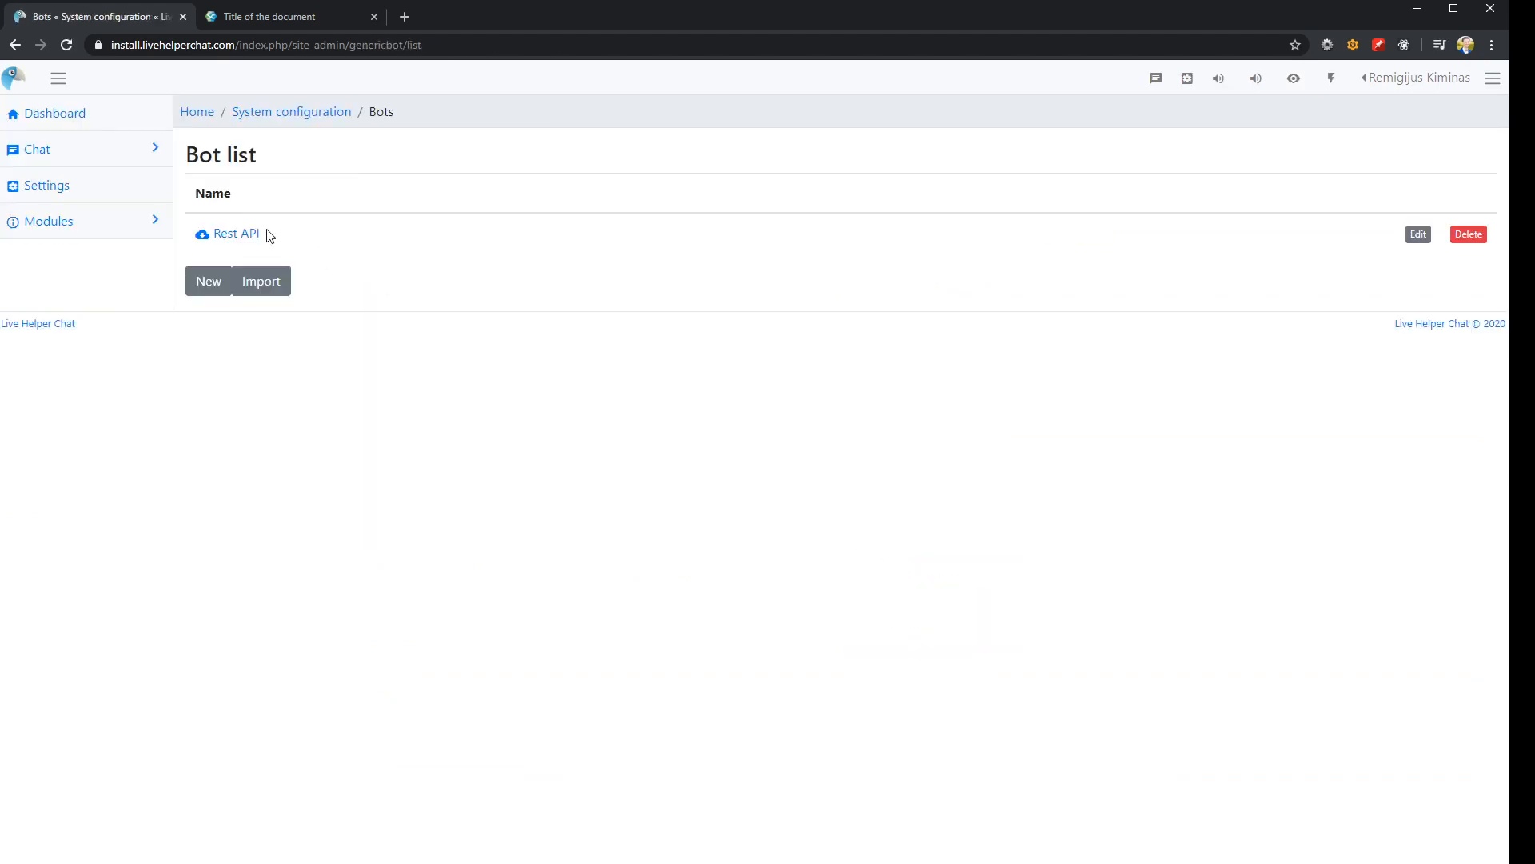
click(276, 234)
Add a new trigger to the bot's Default group and name it "Location was not found"
click(202, 267)
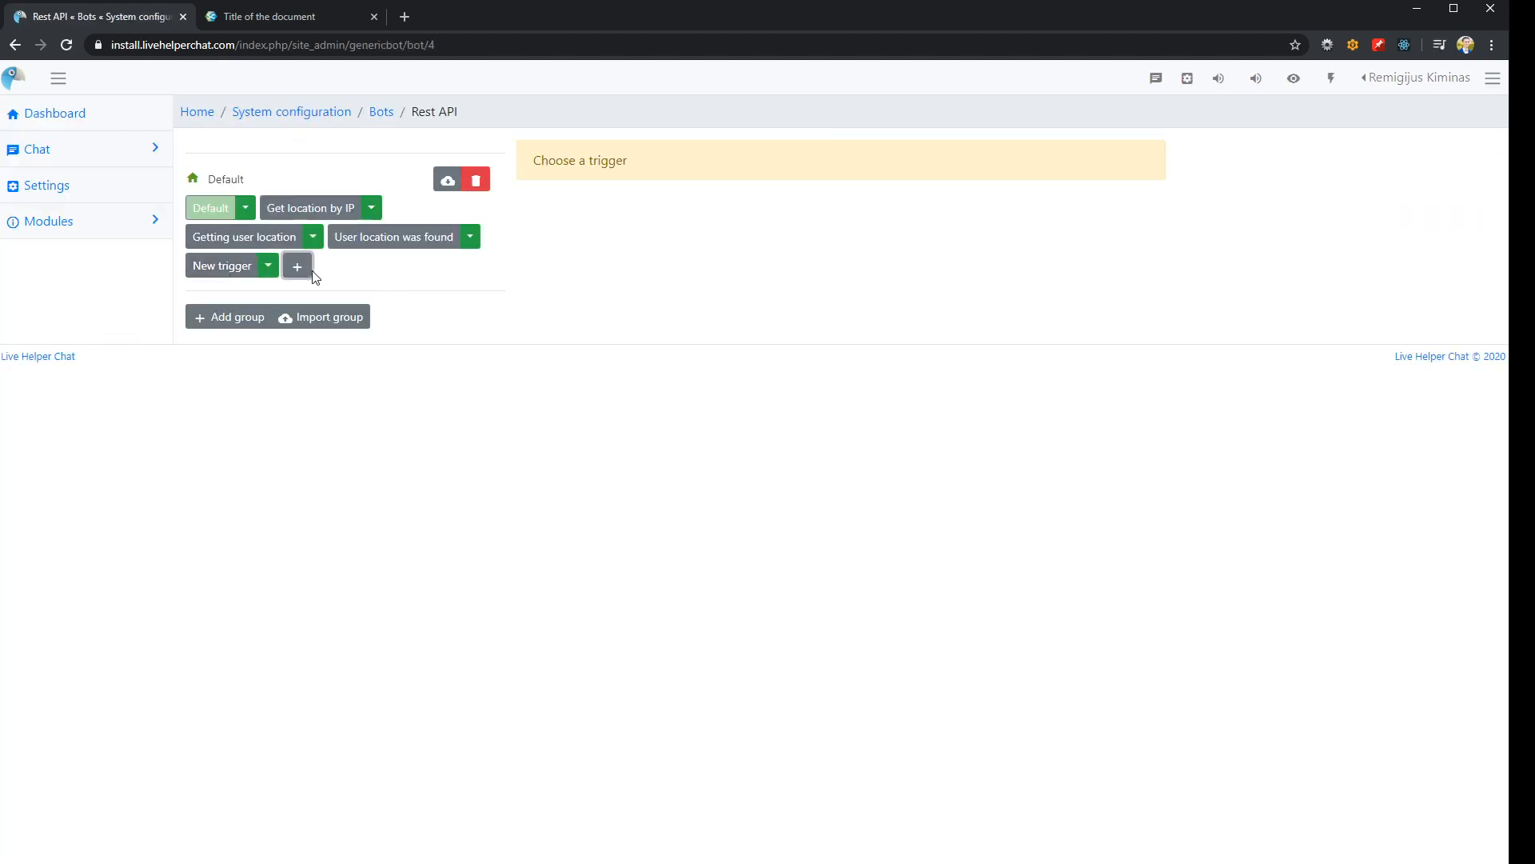
click(219, 274)
triple_click(577, 144)
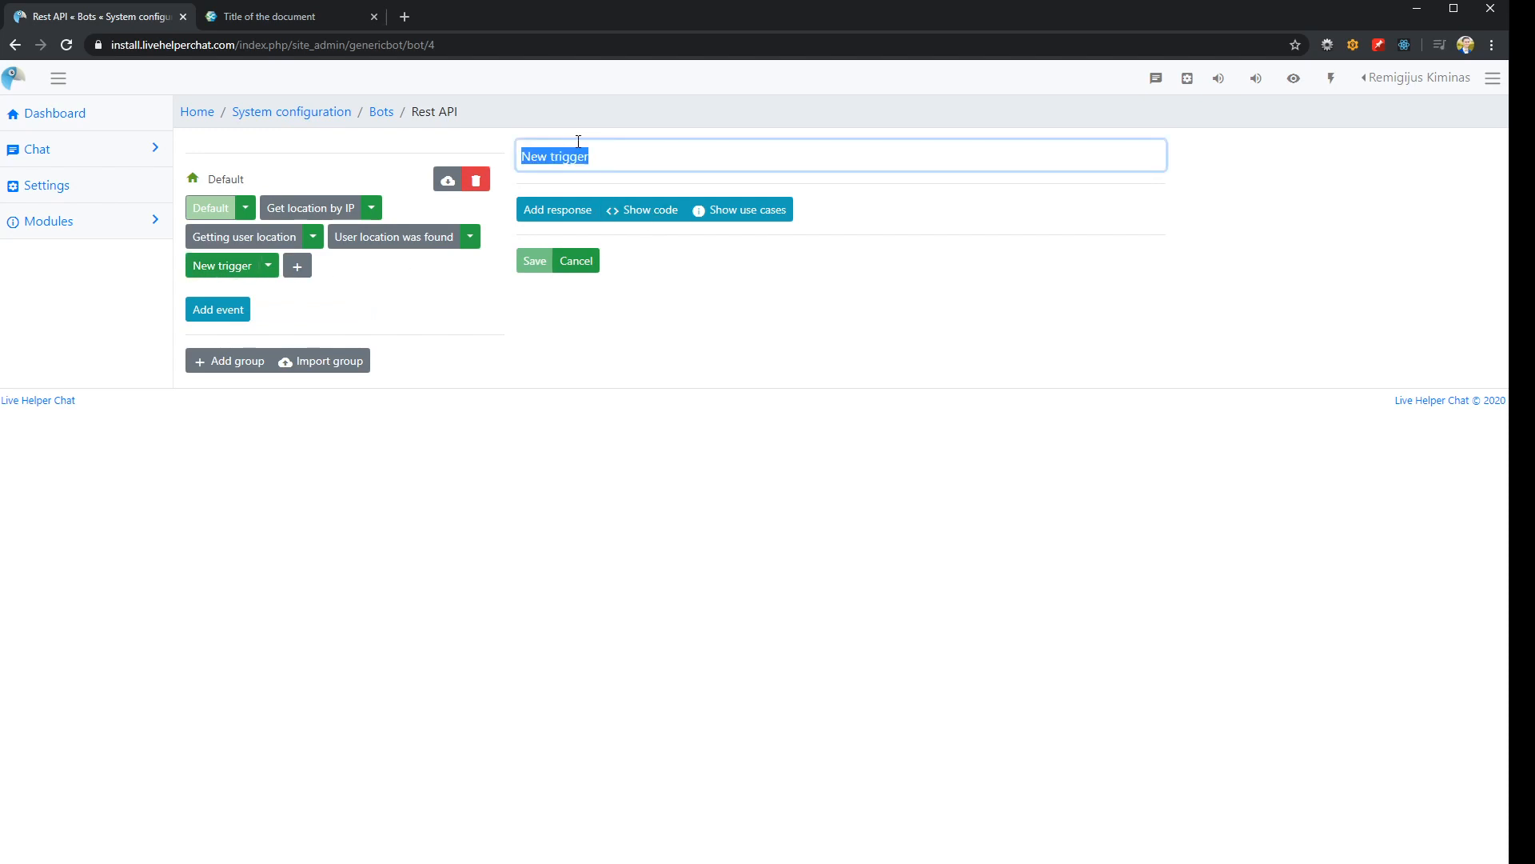
text(Location was )
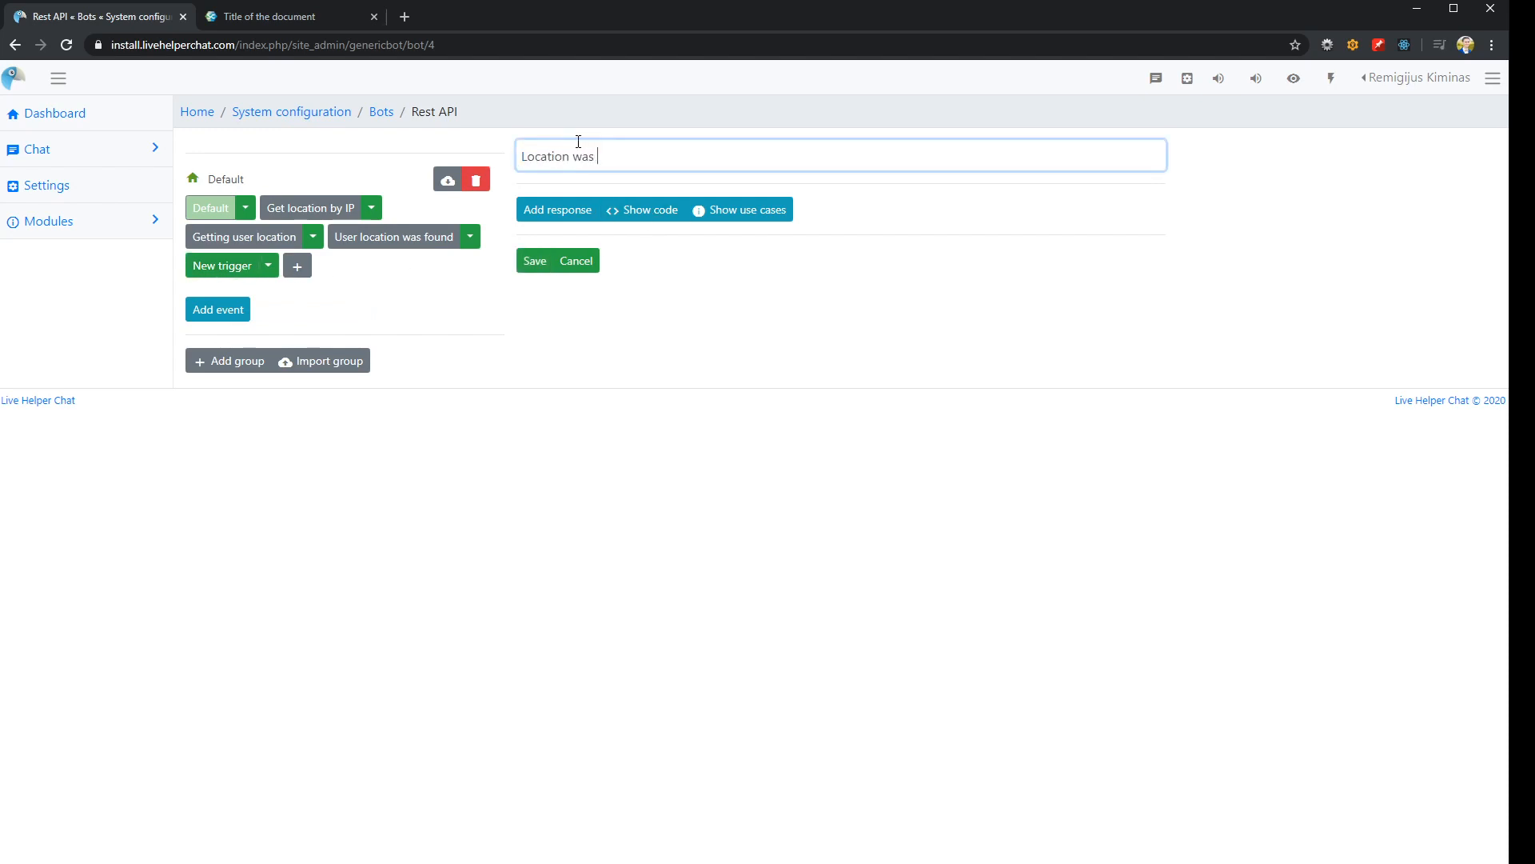
text(not found)
Give the Location was not found trigger the text response "Sorry, I could not find your location" and save it
click(557, 209)
click(668, 279)
text(Sorry, I could not find a)
key(BackSpace)
key(BackSpace)
text(your location)
click(534, 535)
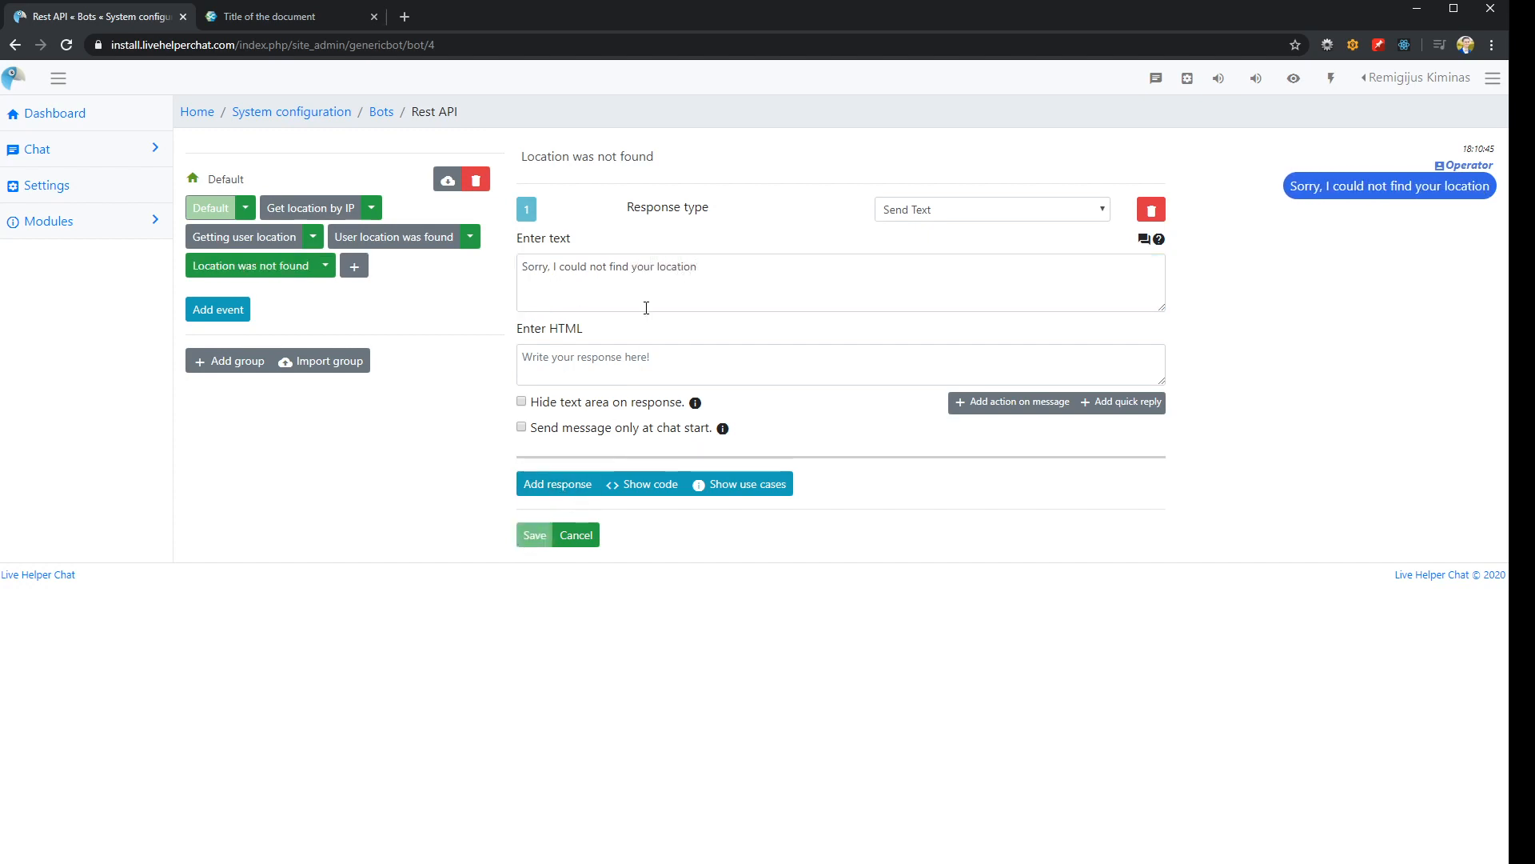
Set Location was not found as the default trigger to execute in the Getting user location trigger and save
click(297, 235)
click(311, 211)
click(263, 240)
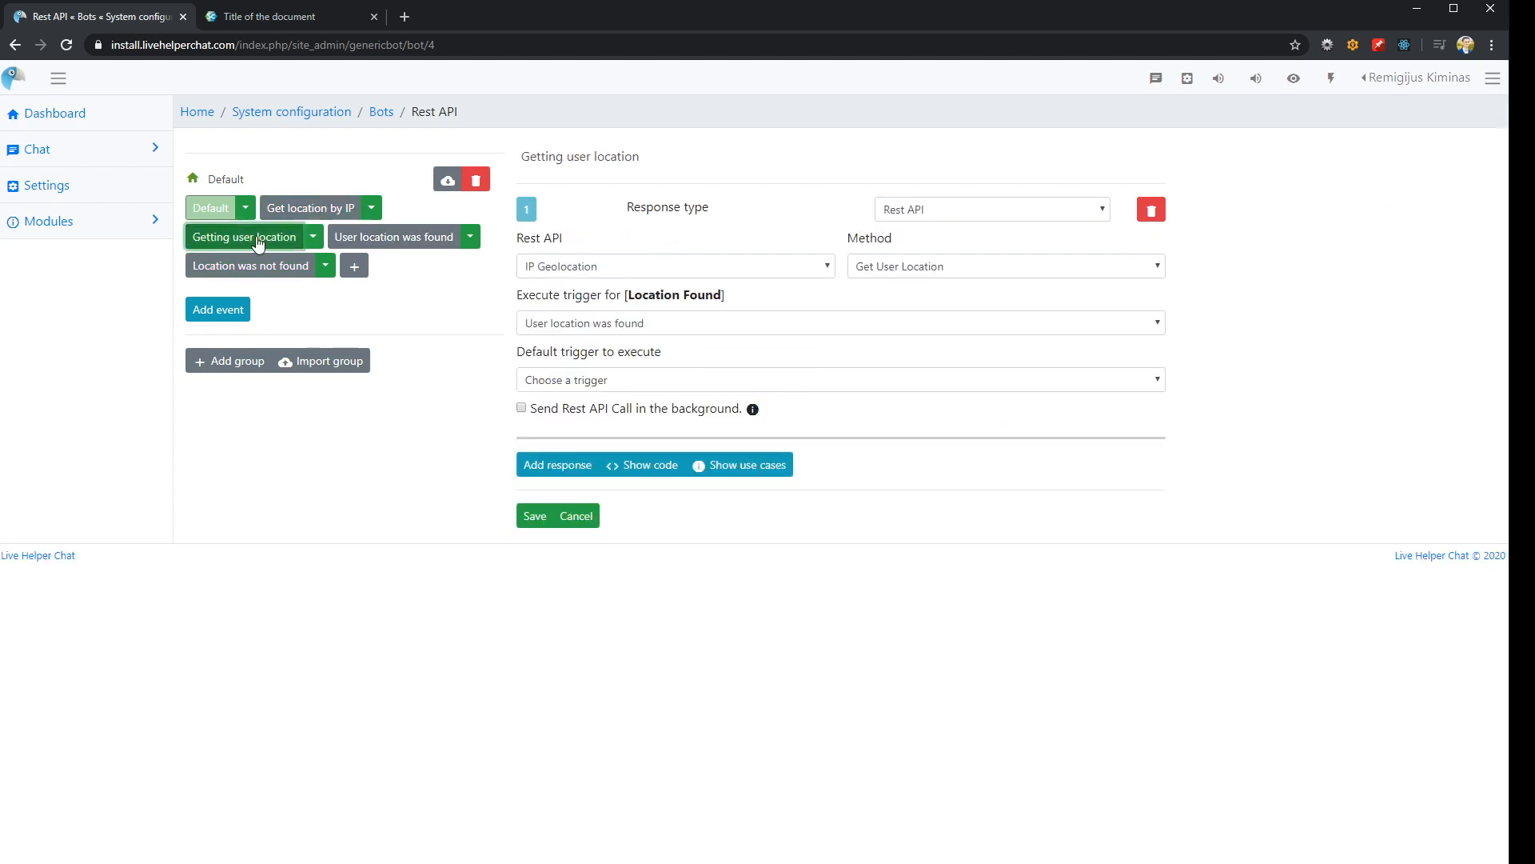
click(595, 381)
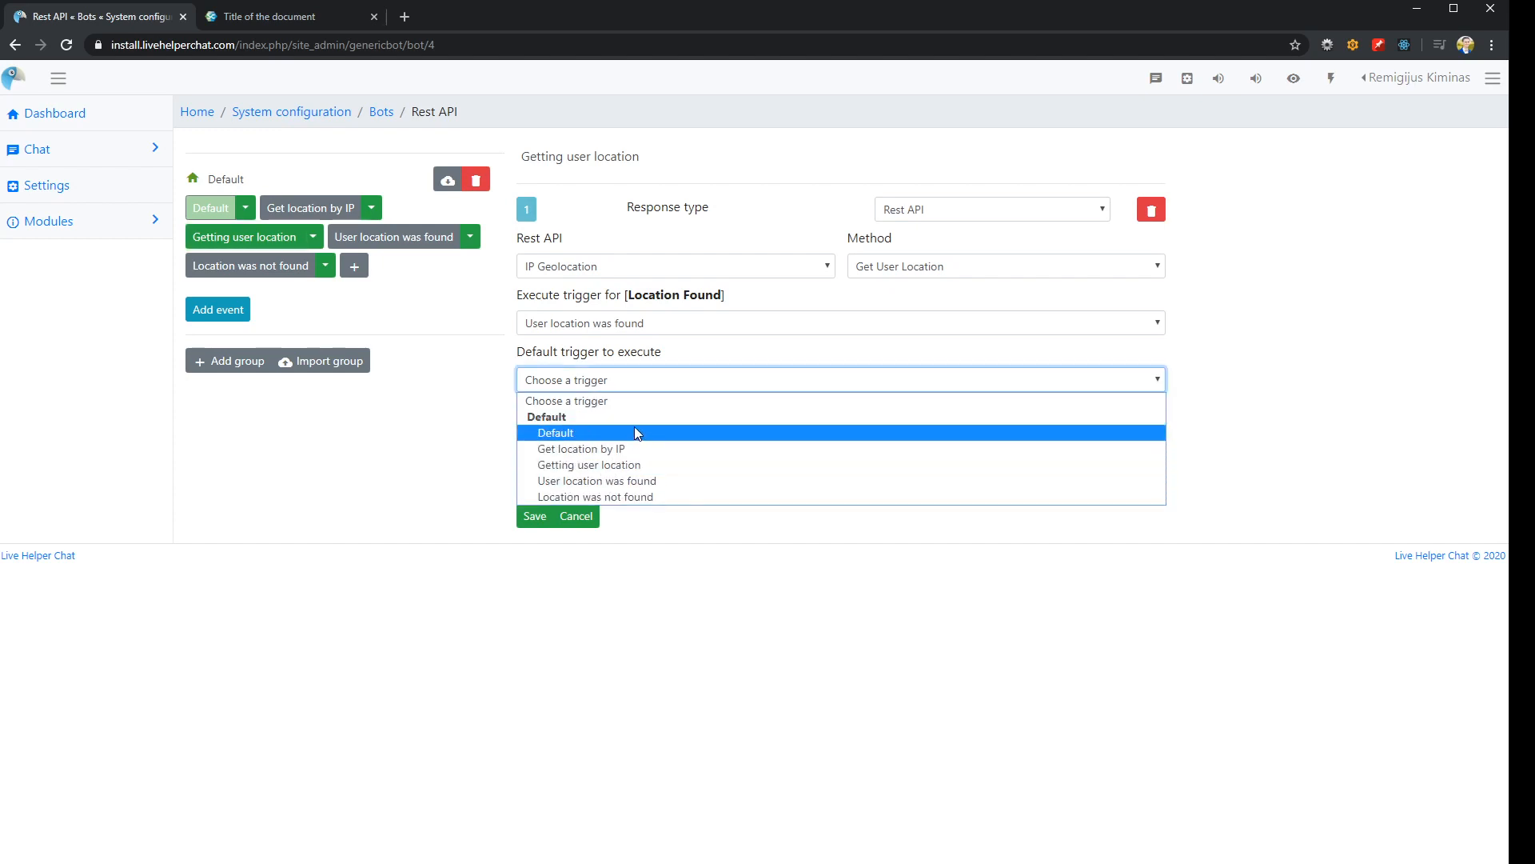
click(623, 497)
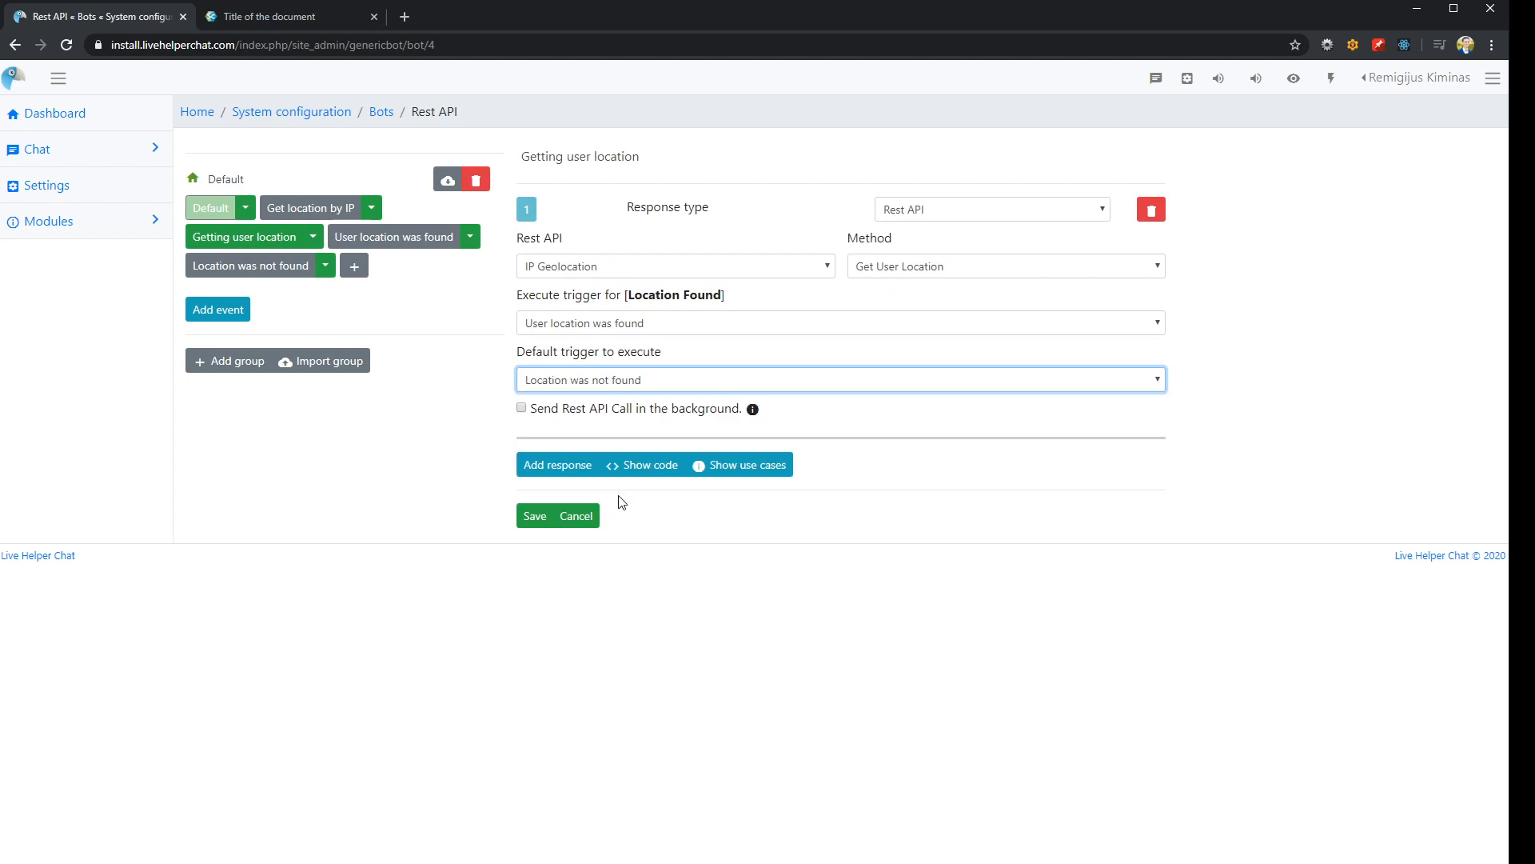
click(533, 515)
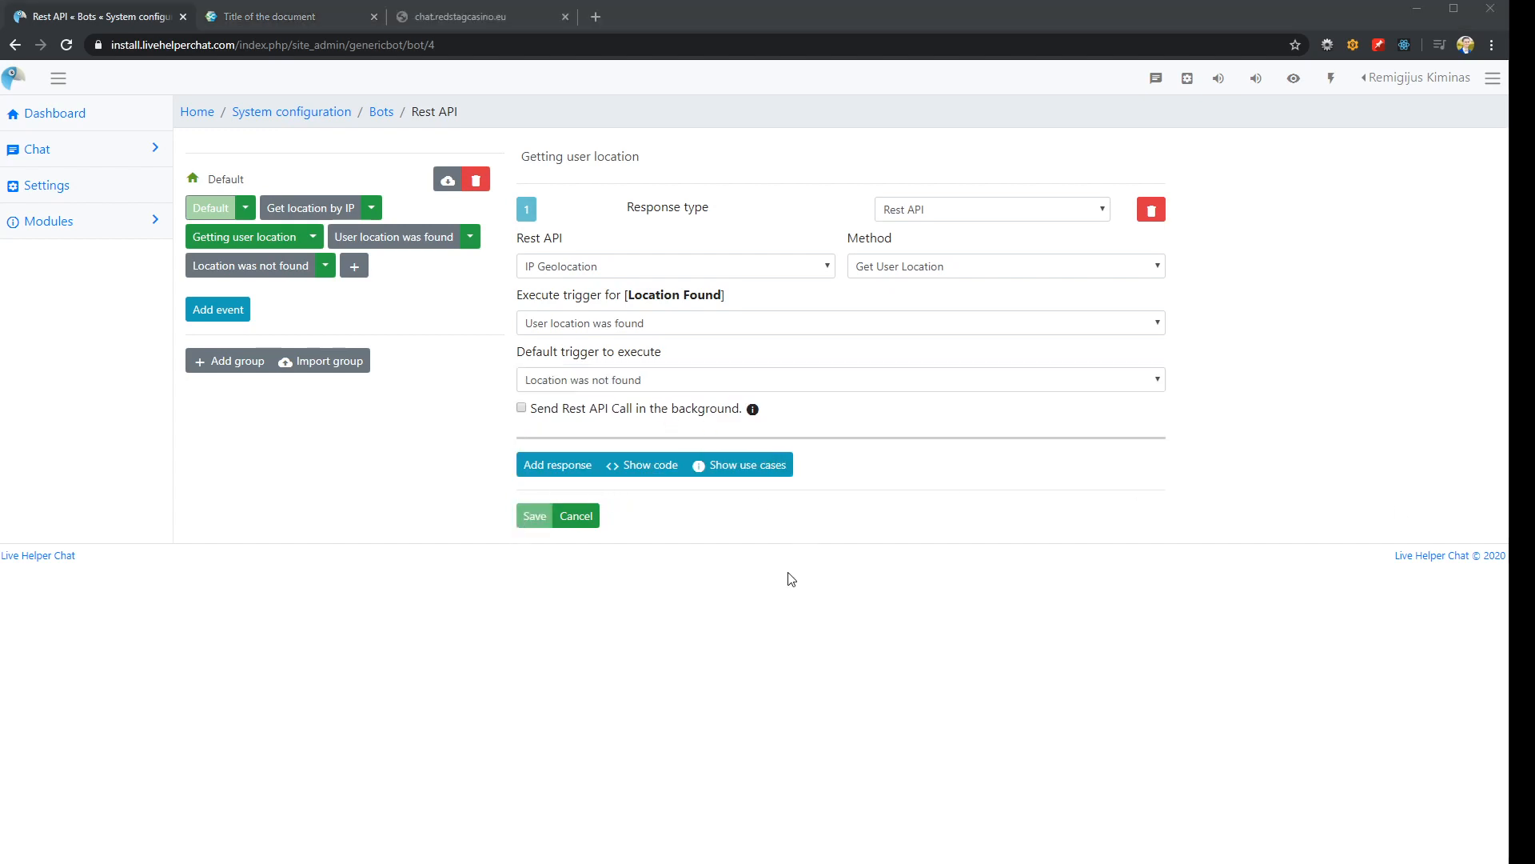
Start another Get location by IP conversation in the demo page's widget chat by sending "help"
click(787, 573)
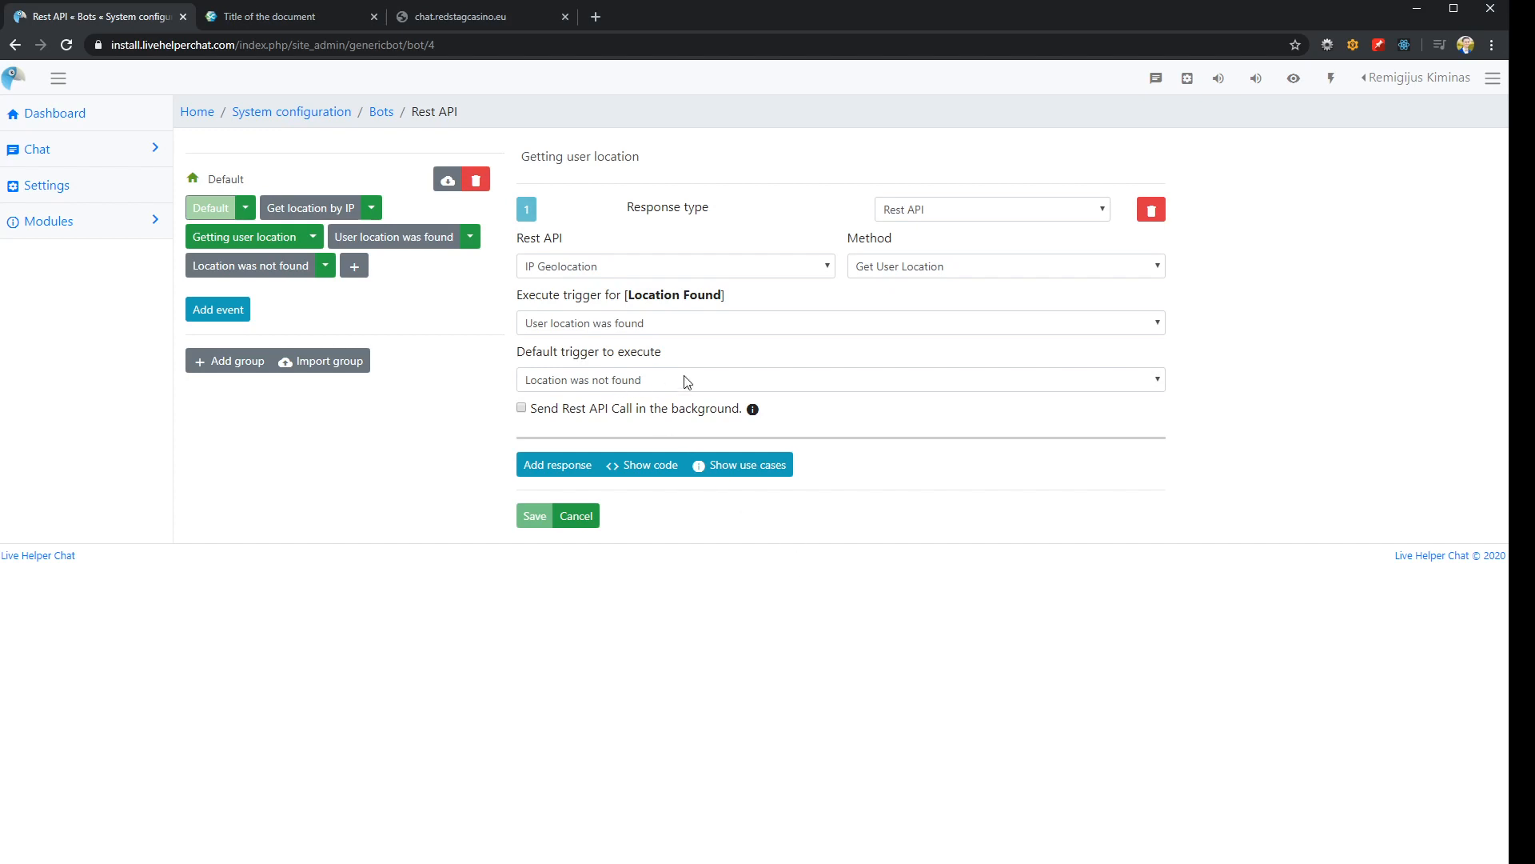
click(295, 17)
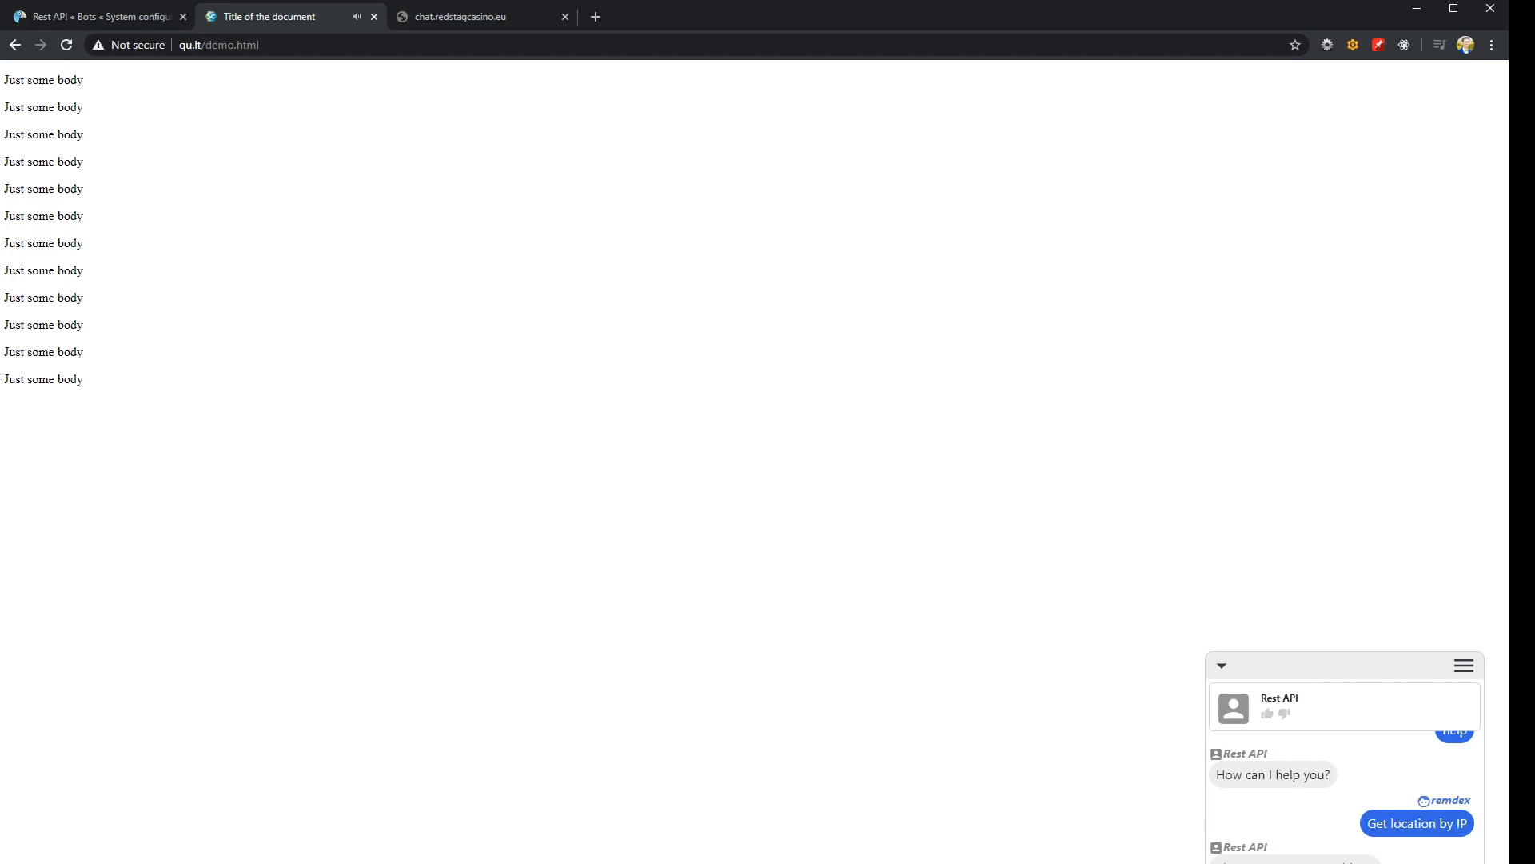
click(90, 17)
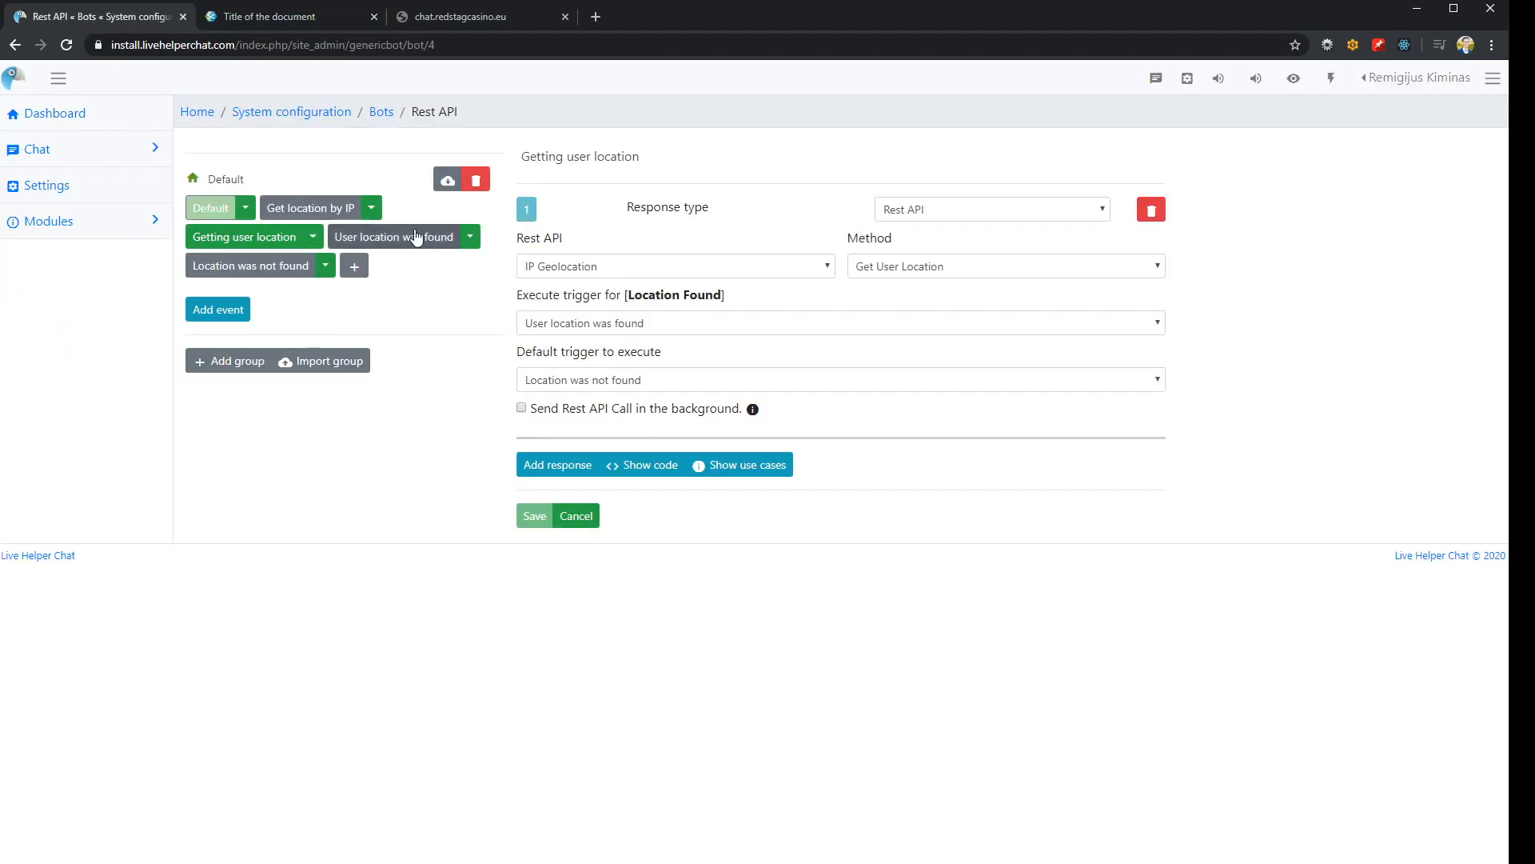
Add a Custom text matching event to the Get location by IP trigger that should include the word "location"
click(306, 210)
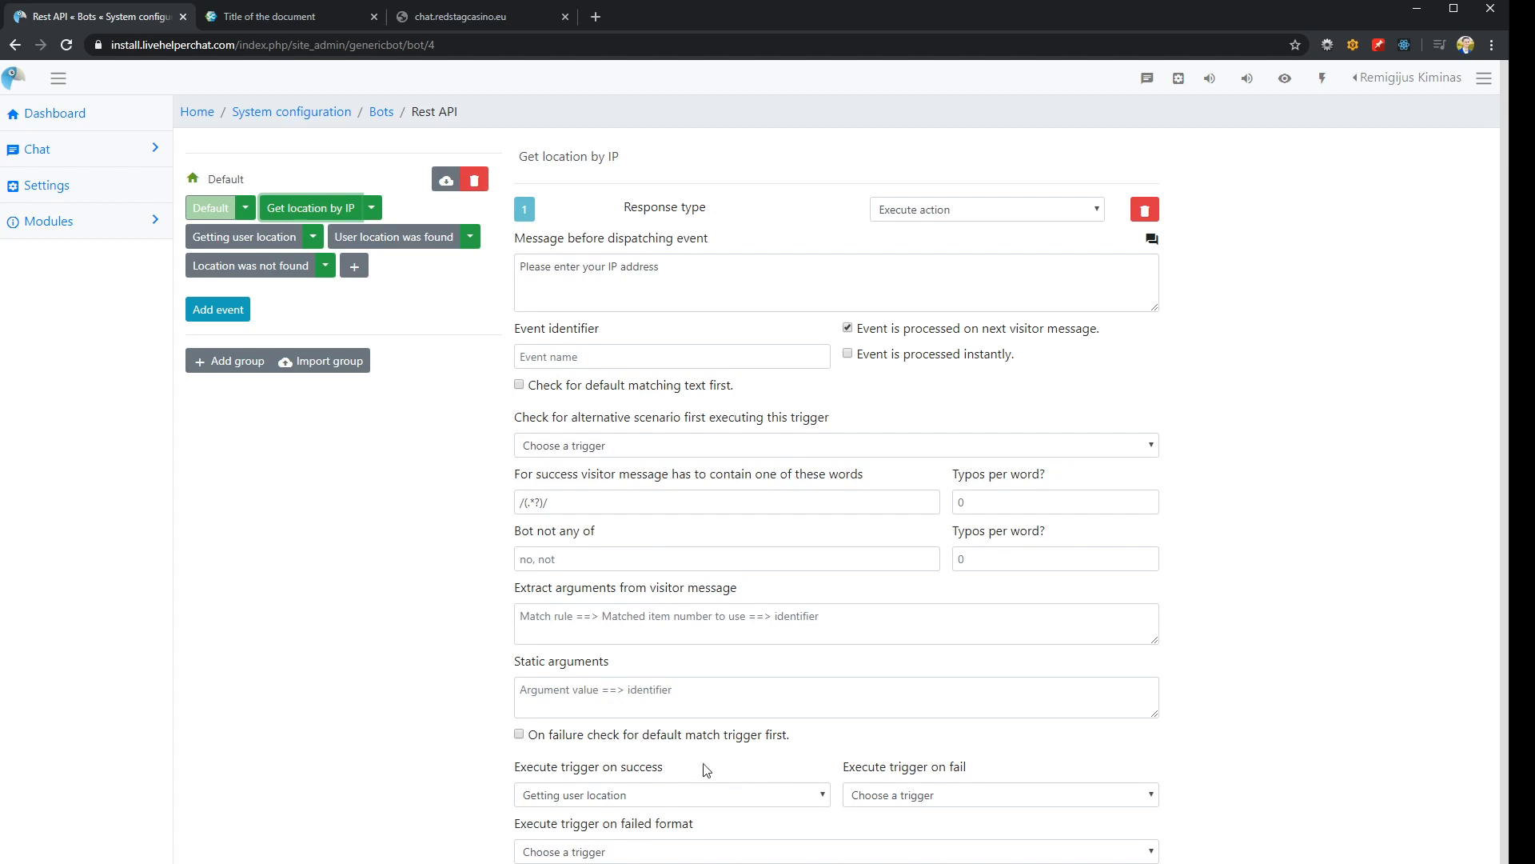
click(230, 314)
click(259, 553)
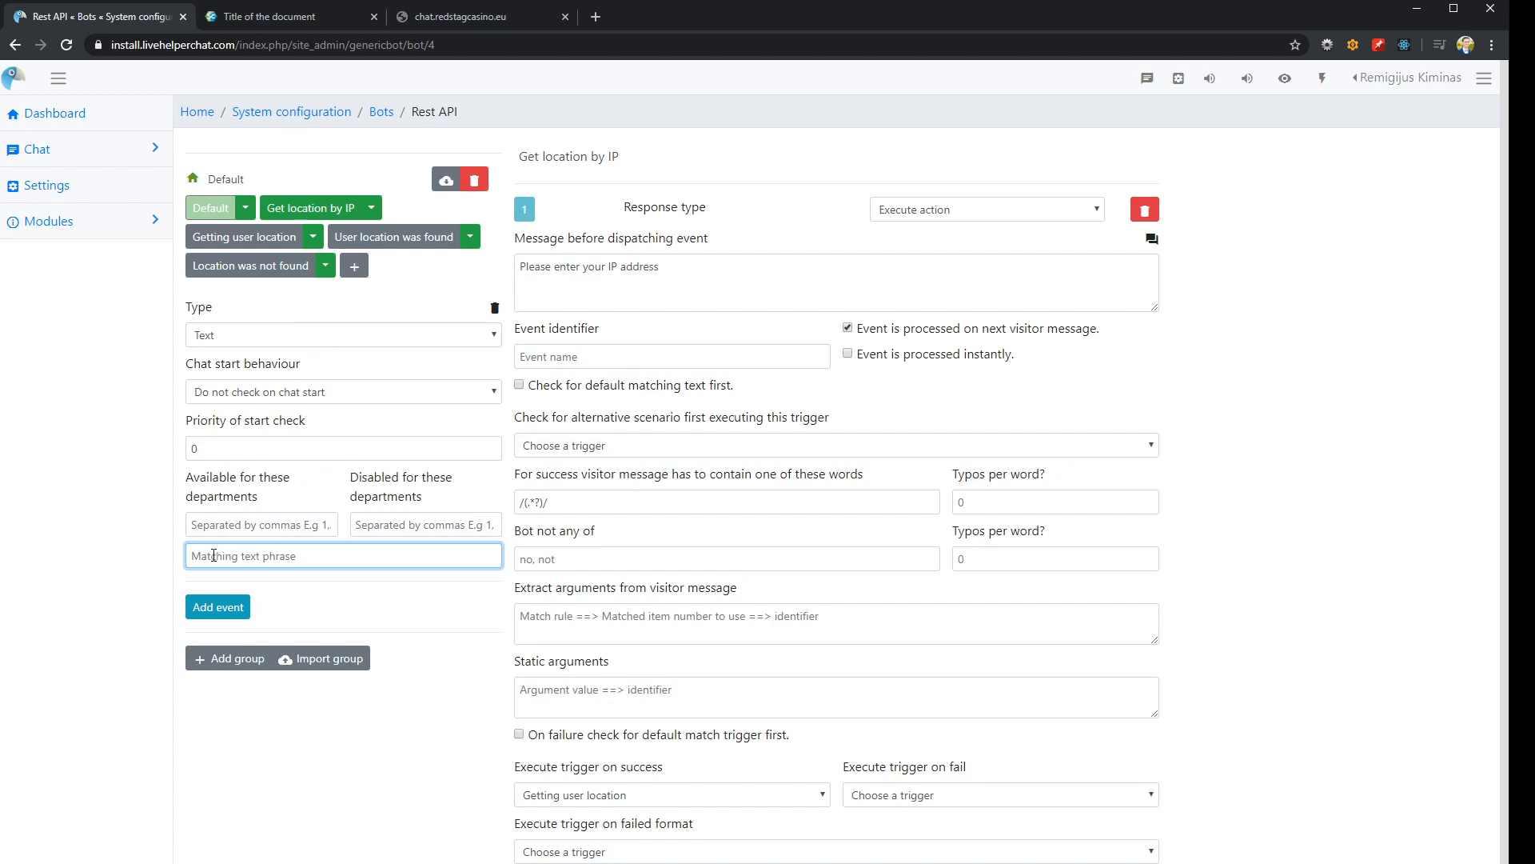
click(277, 338)
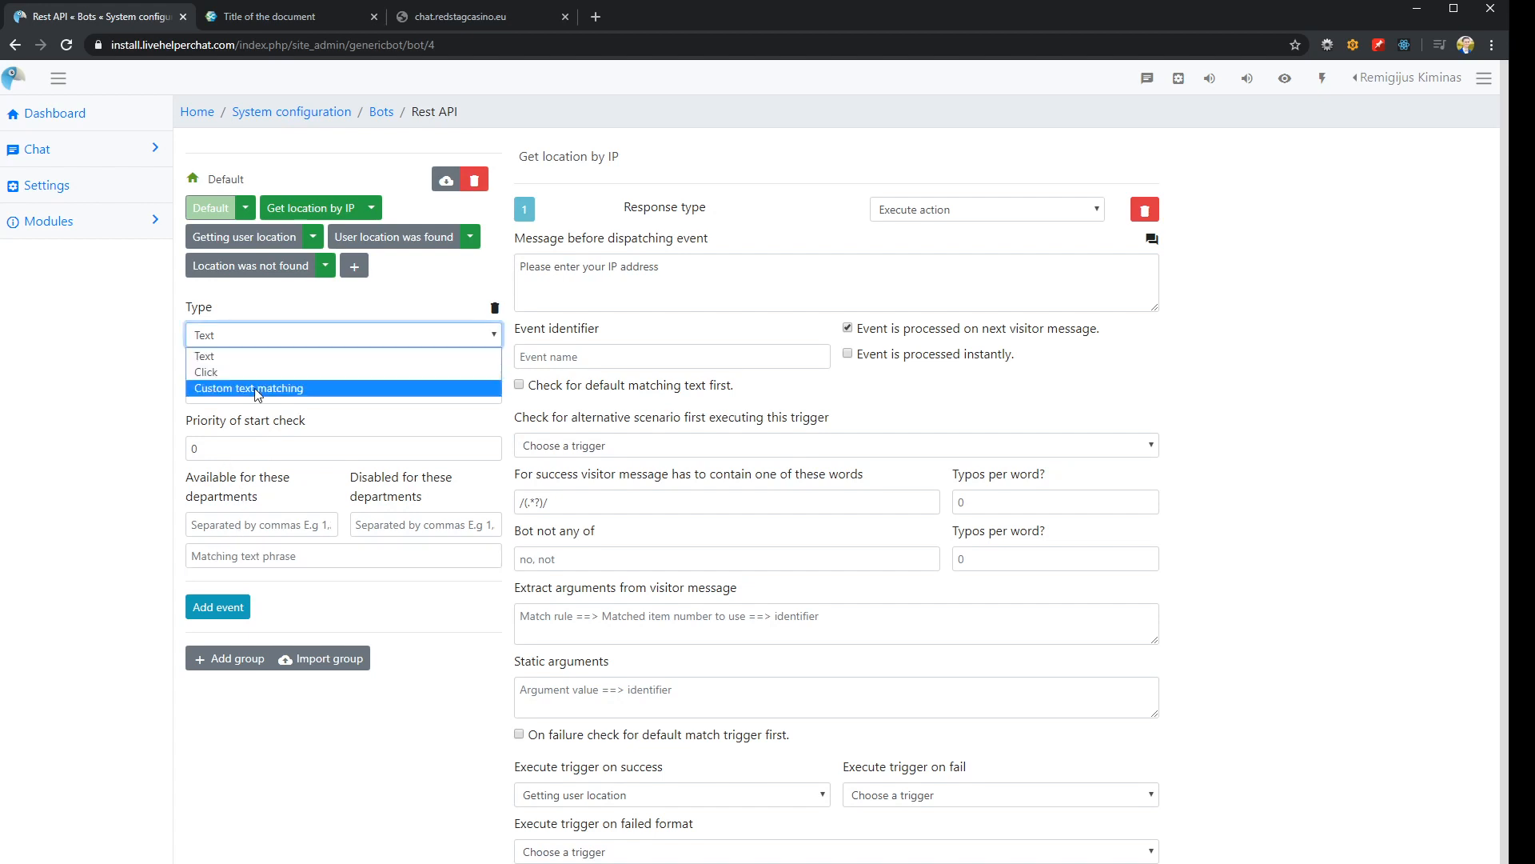
click(247, 390)
click(260, 579)
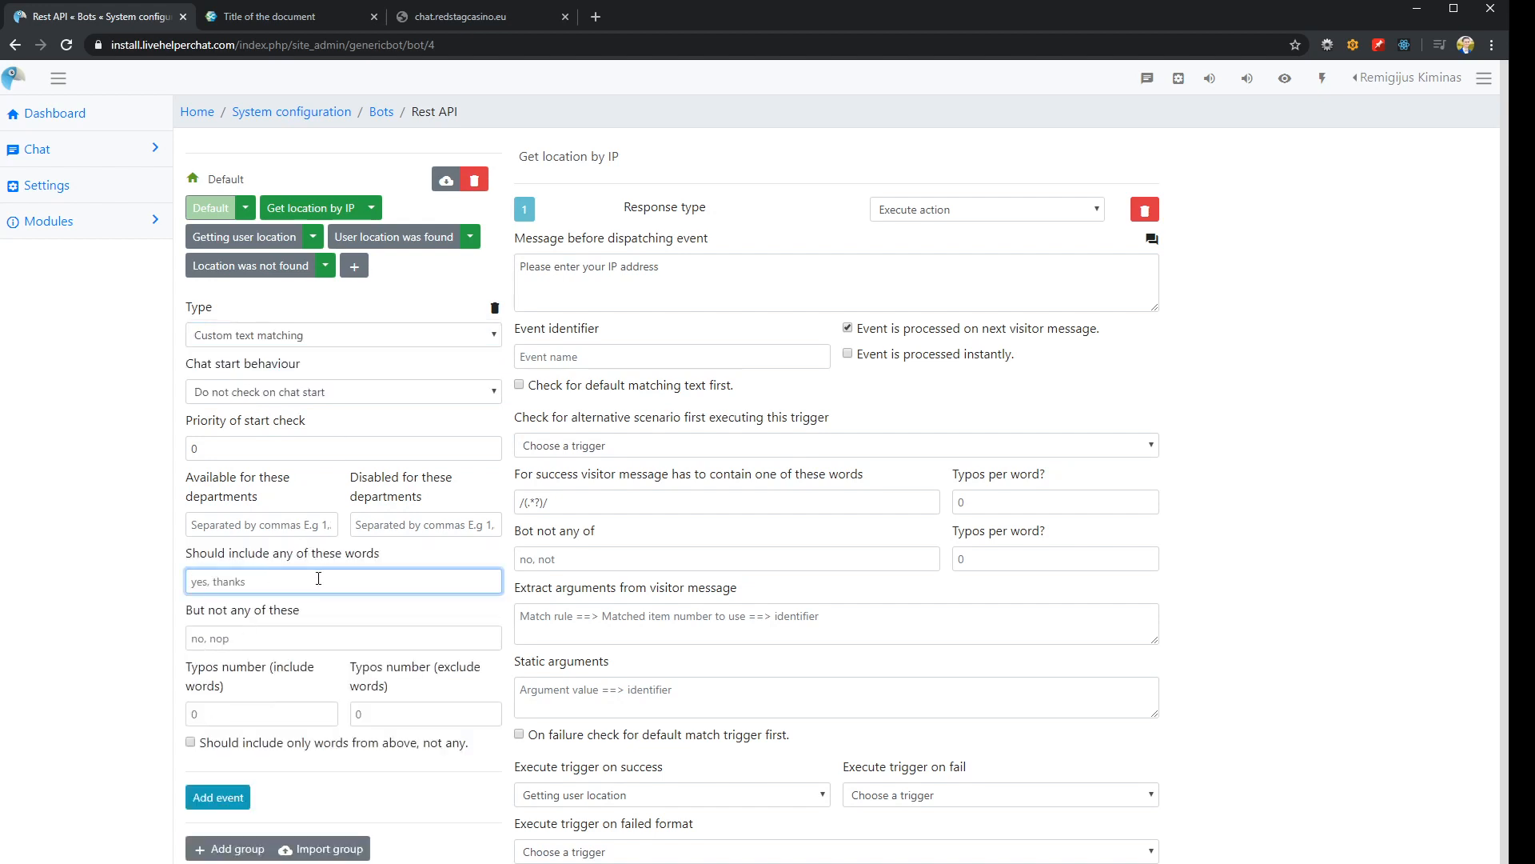
text(location)
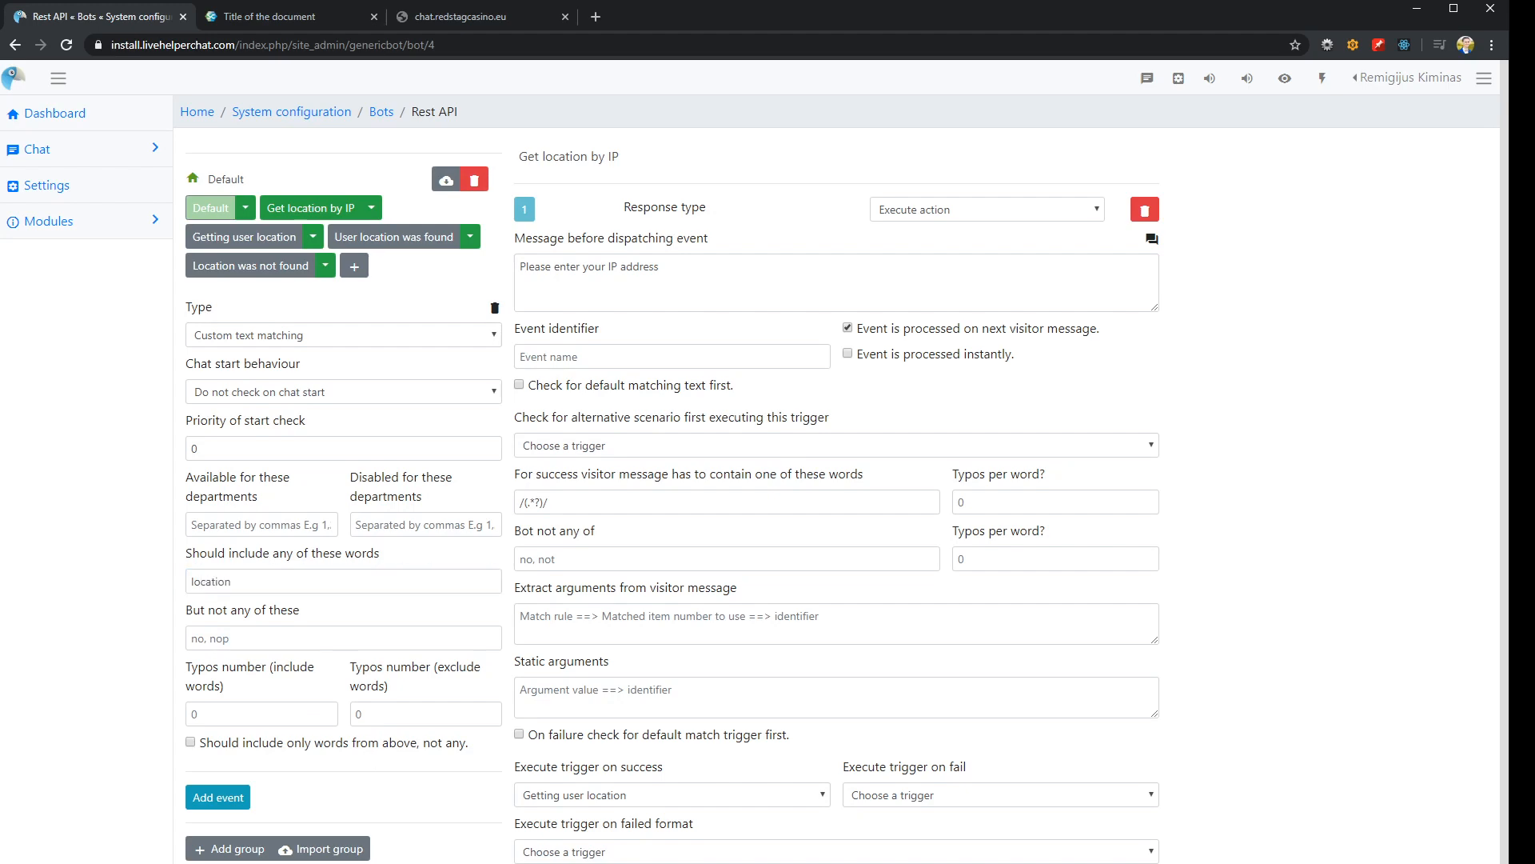
Send "location" in the widget chat to test the new event, and review the conversation's earlier messages
click(276, 17)
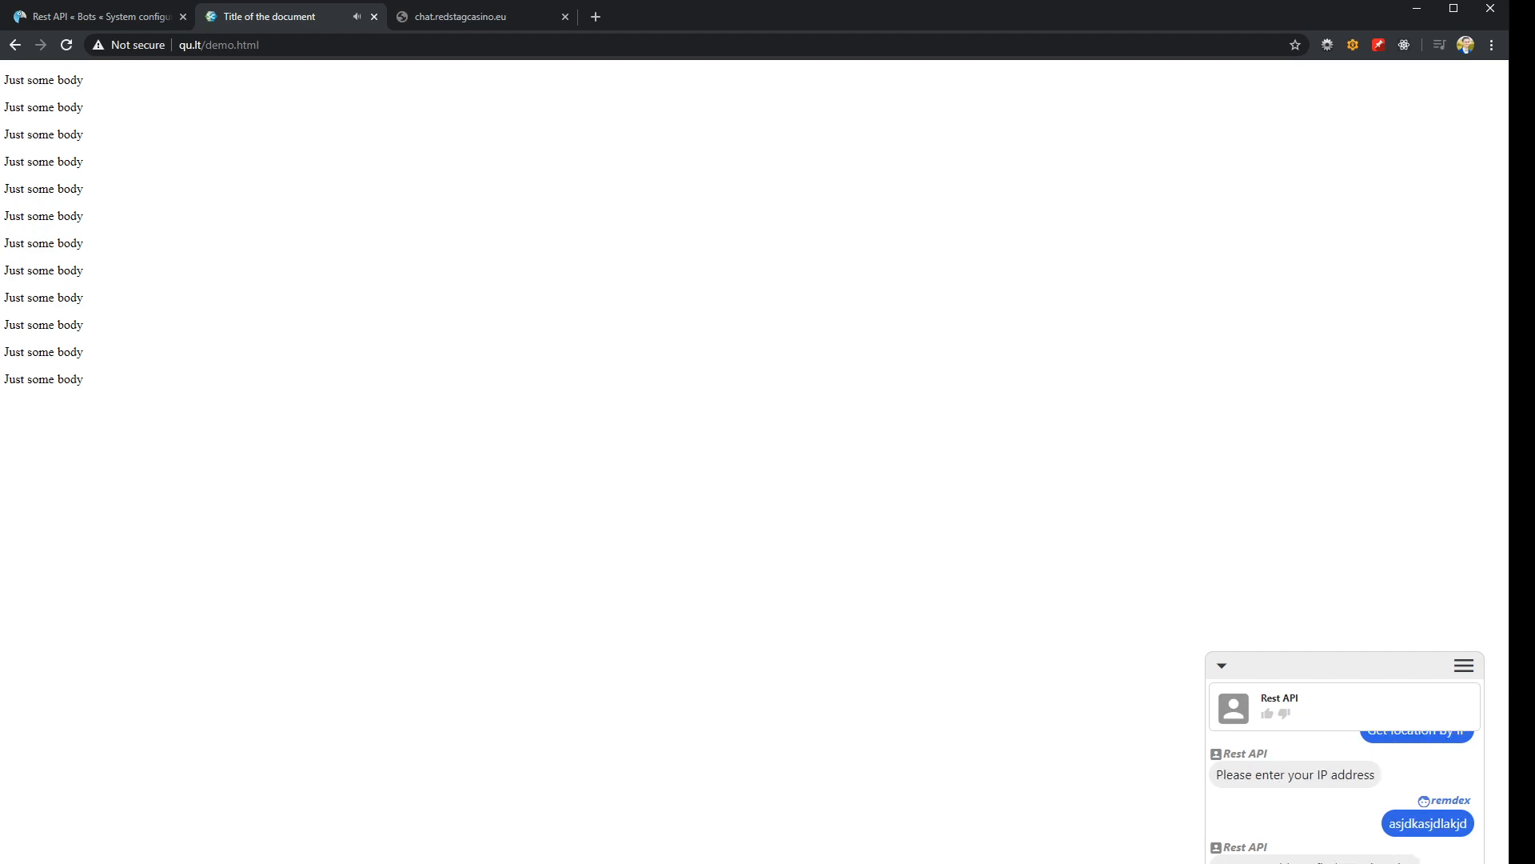
scroll(1366, 863, up, 3)
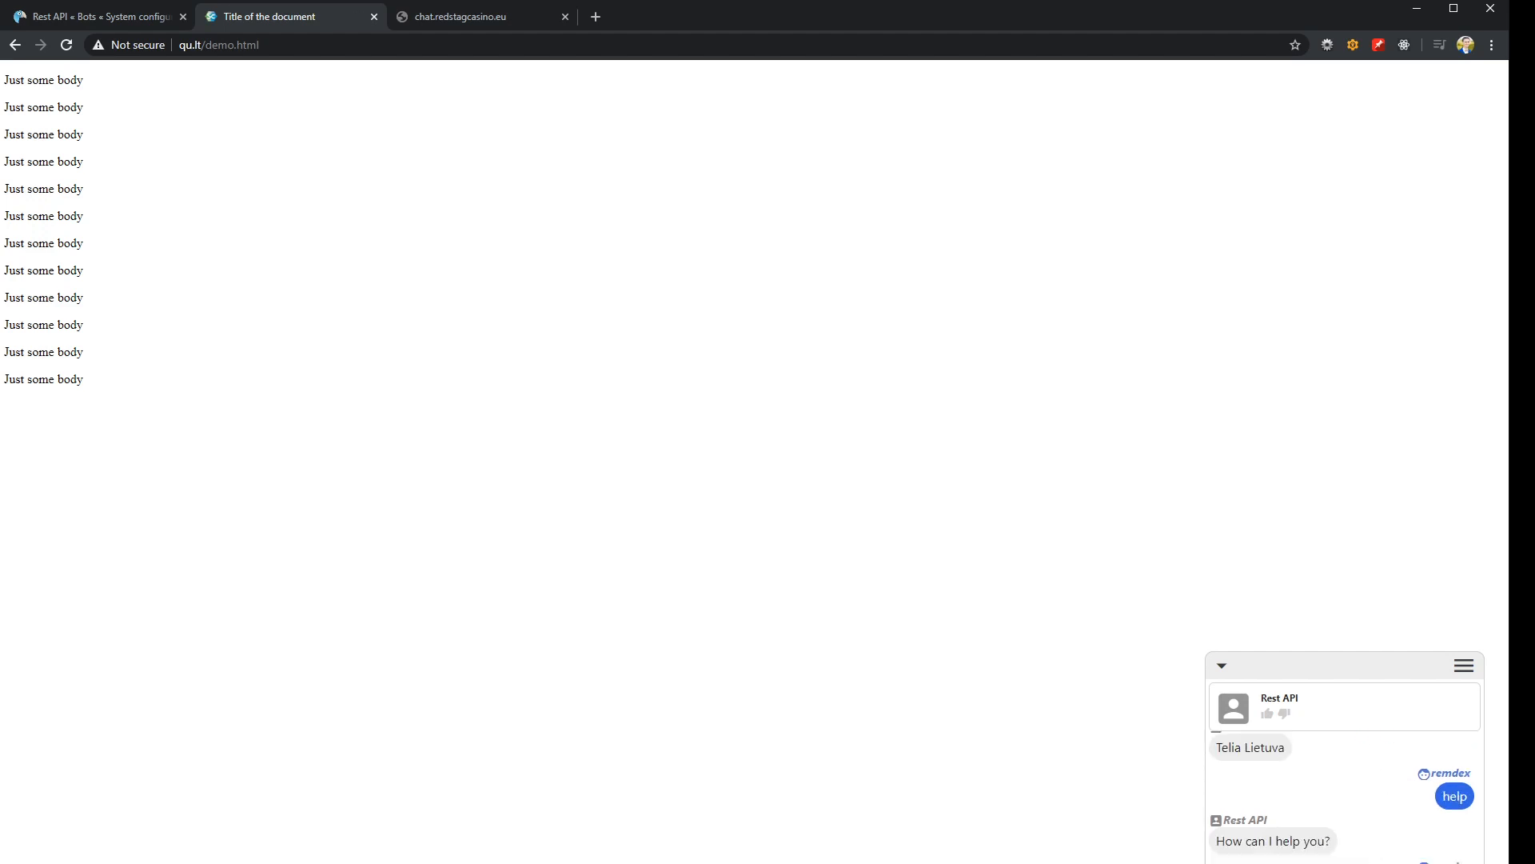
mouse_move(1407, 782)
mouse_down()
mouse_move(1449, 782)
mouse_move(1416, 785)
mouse_up()
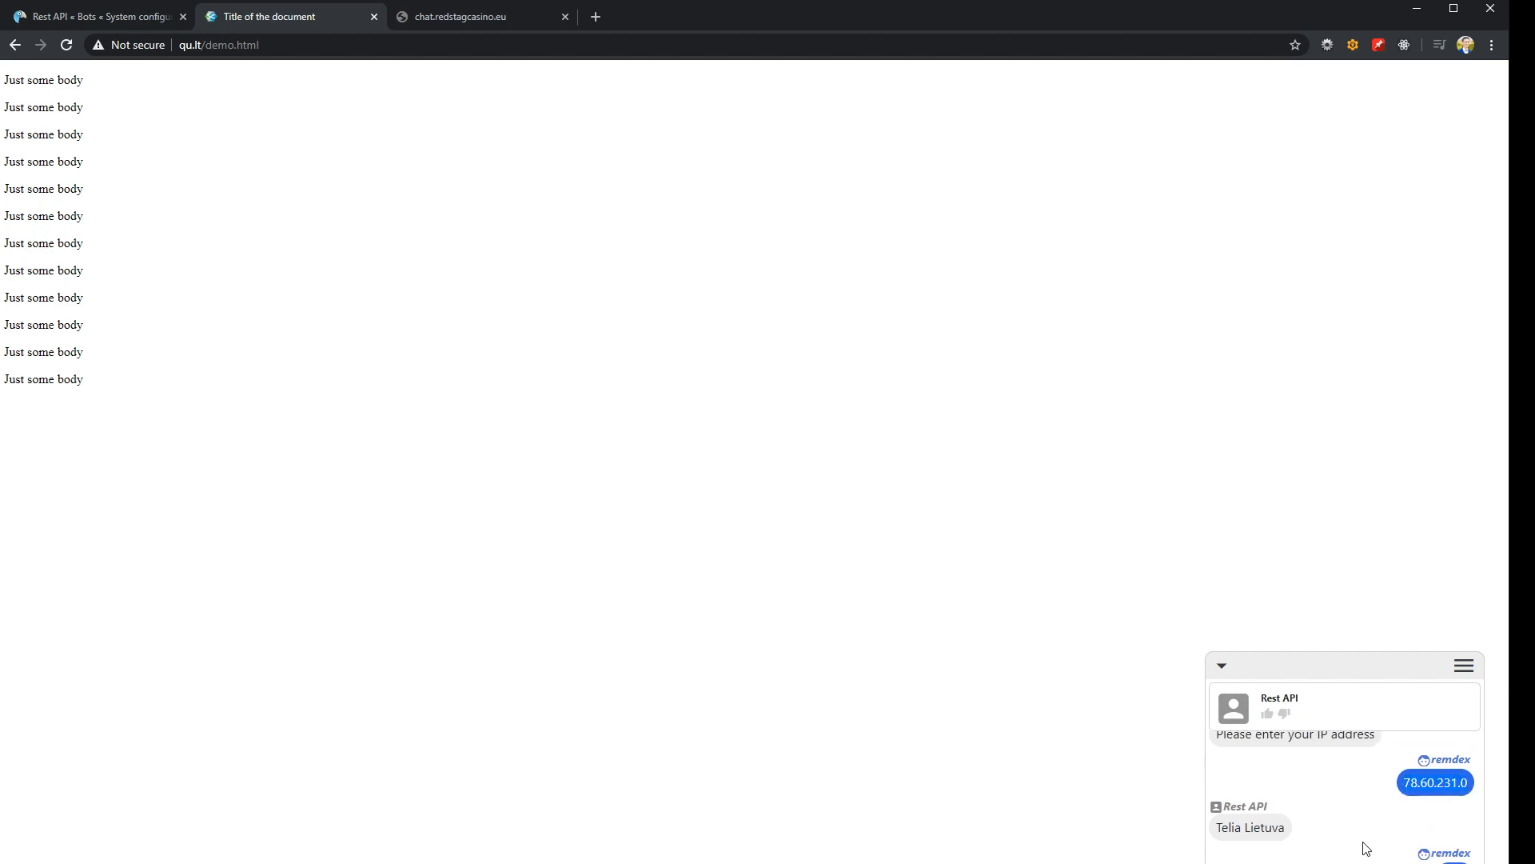
scroll(1360, 843, down, 3)
scroll(1344, 792, down, 1)
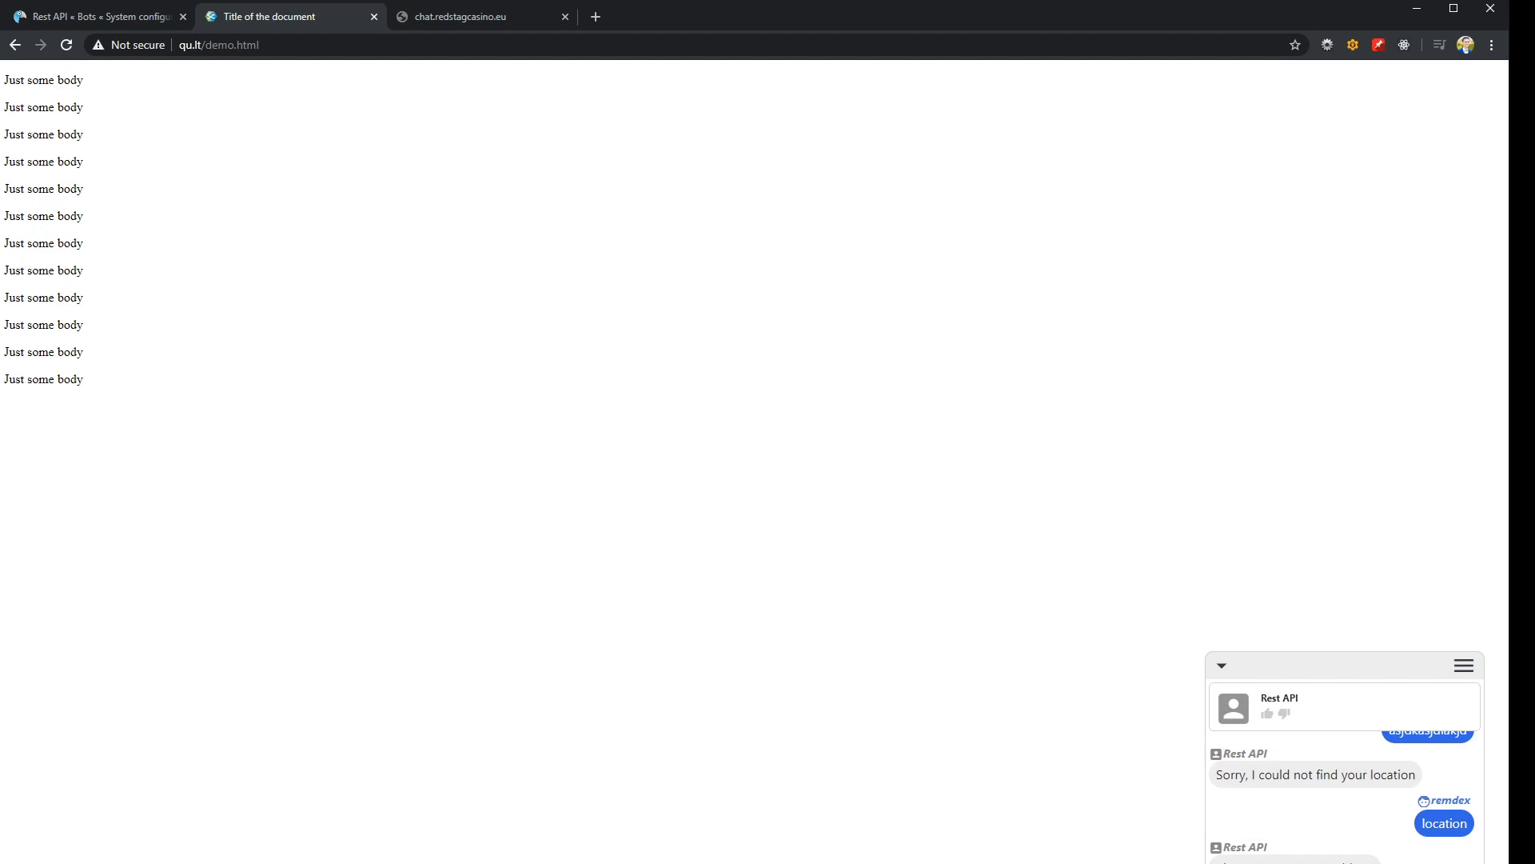
Paste the PHP sample script with the getHeaders function below the third scenario in the Notepad notes
drag(1534, 485, 1534, 415)
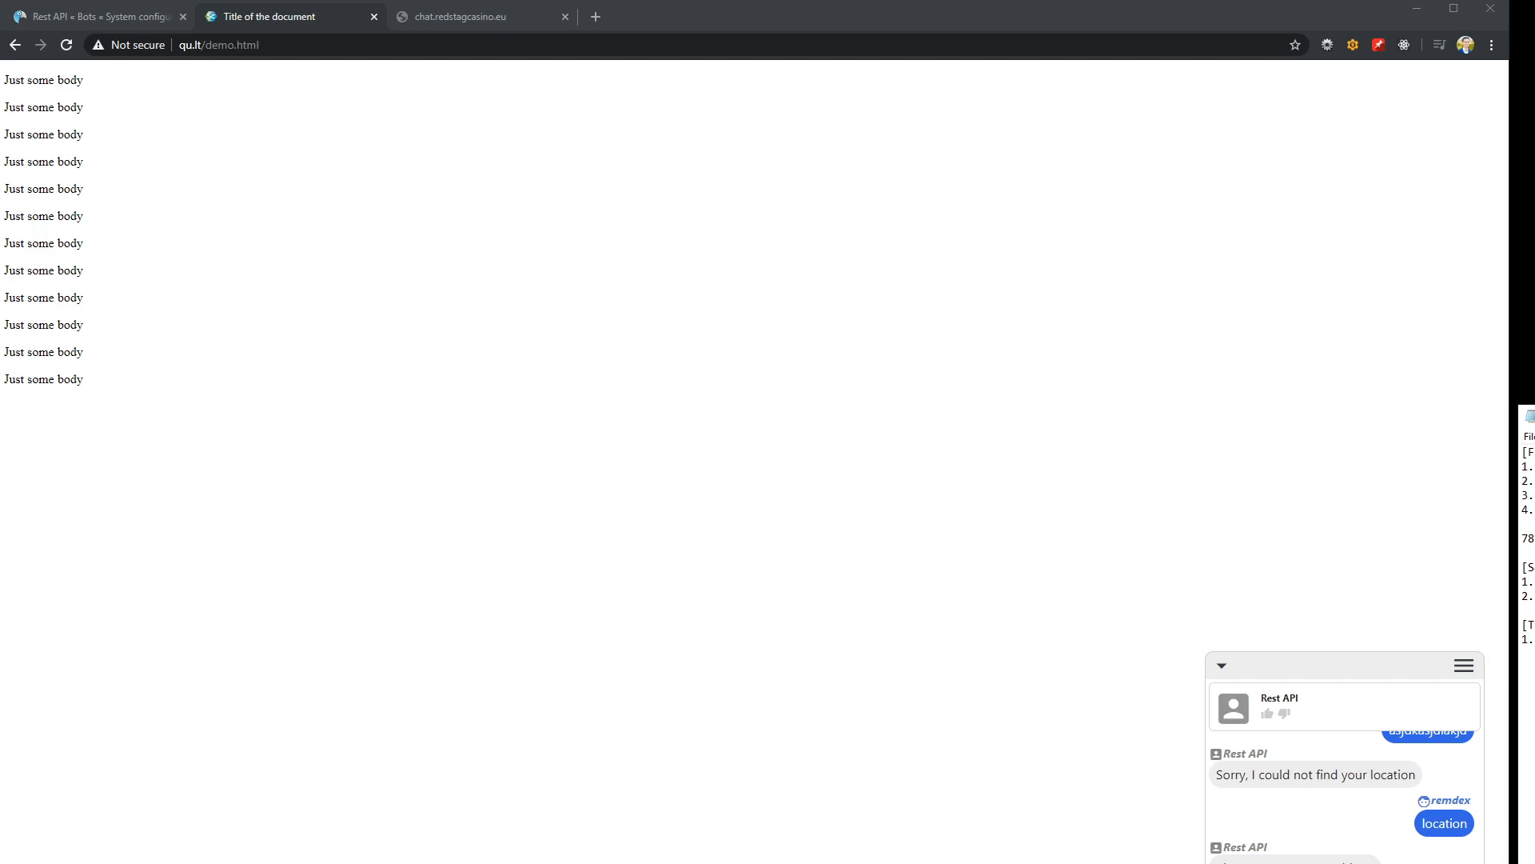
double_click(1525, 580)
click(1529, 582)
click(80, 17)
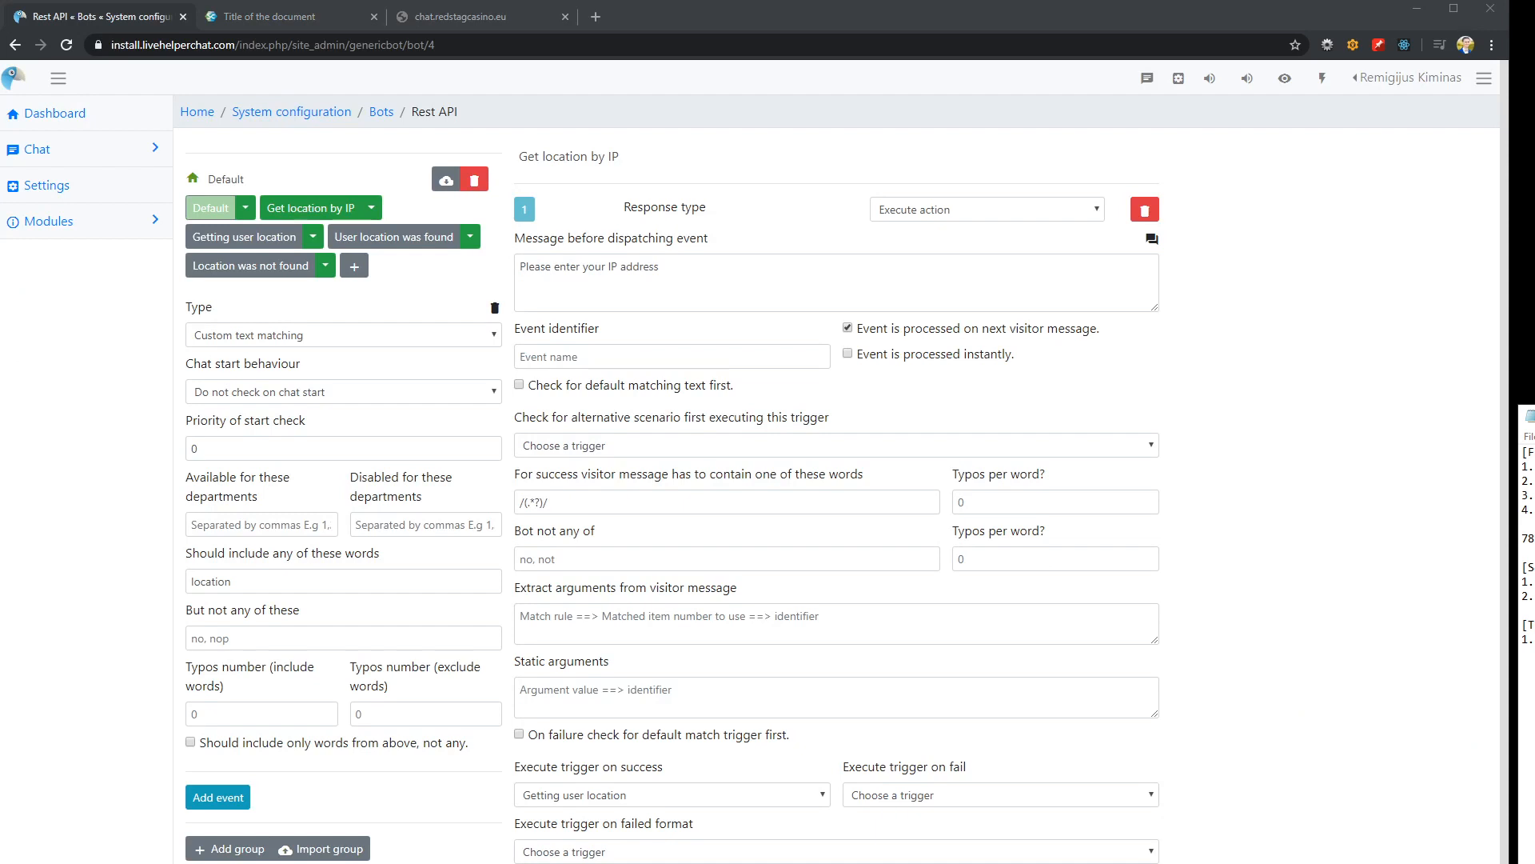
drag(1534, 416, 1045, 220)
key(ctrl+v)
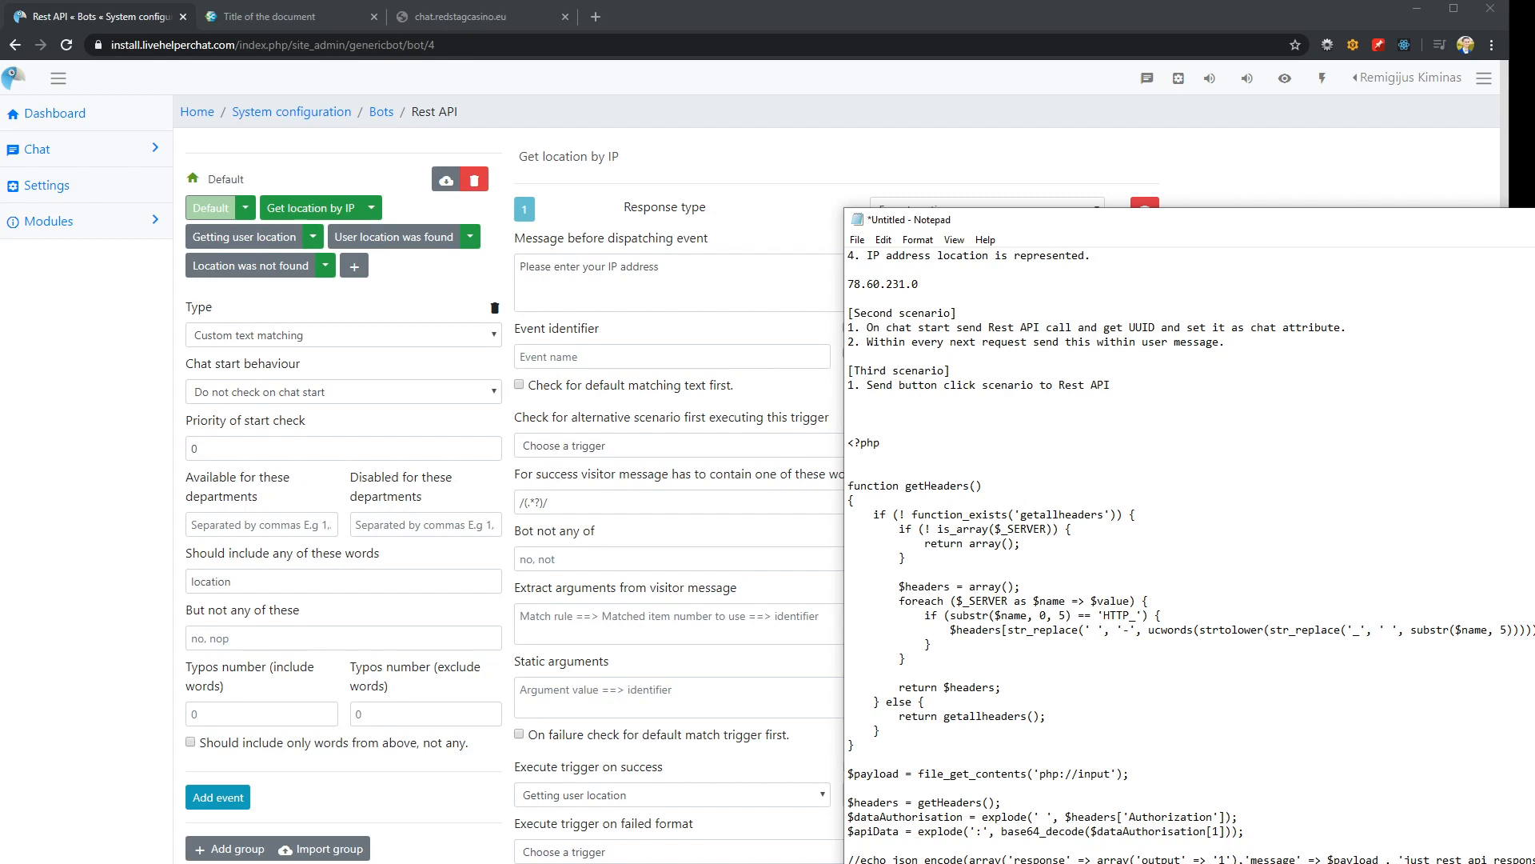
drag(1045, 225, 1517, 248)
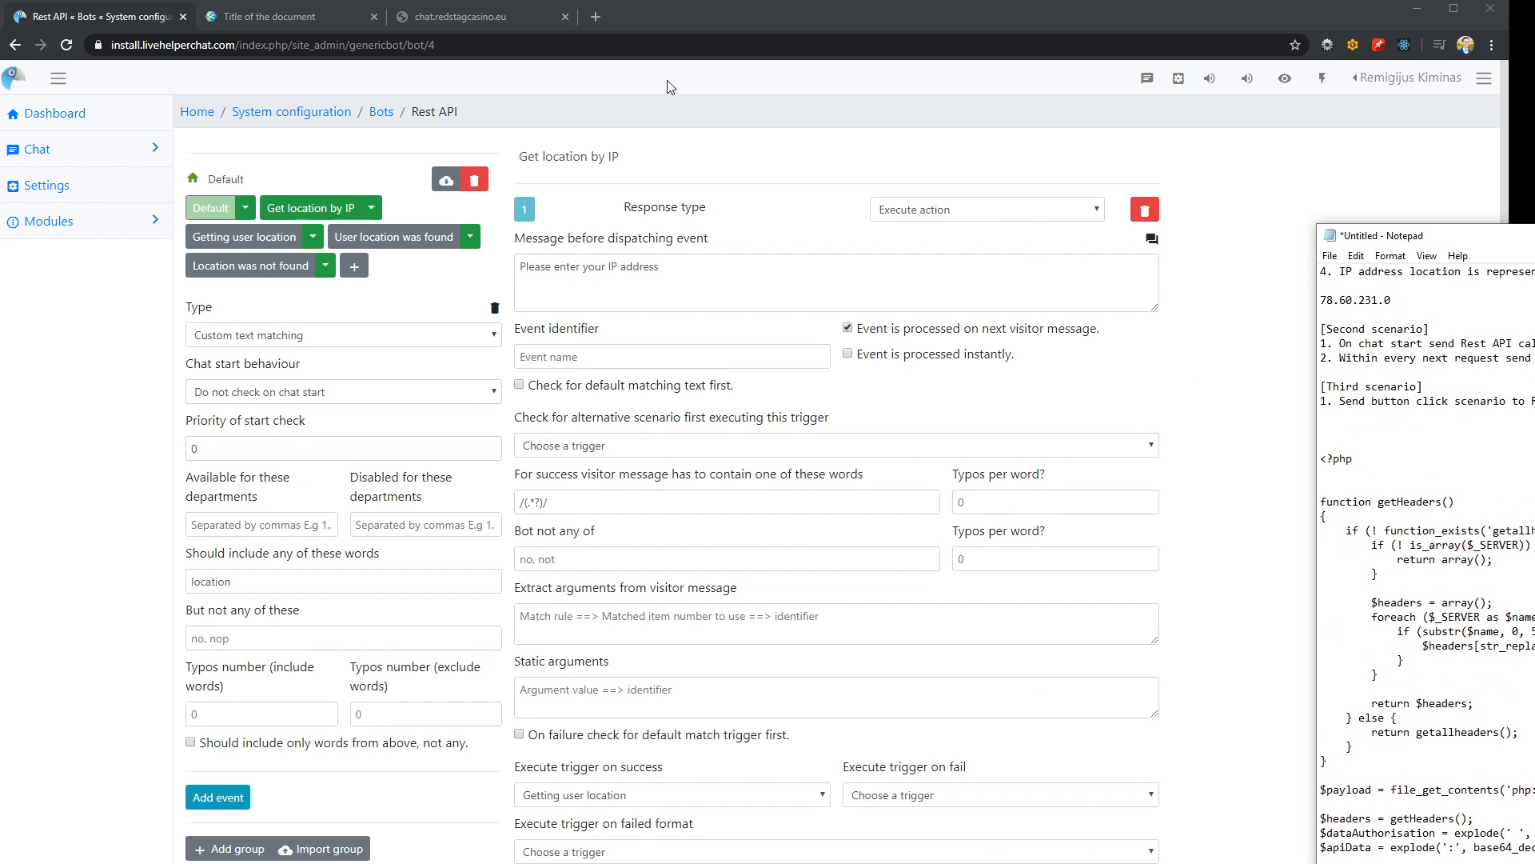
Open the form for a new Rest API call from the Live help configuration settings
click(377, 113)
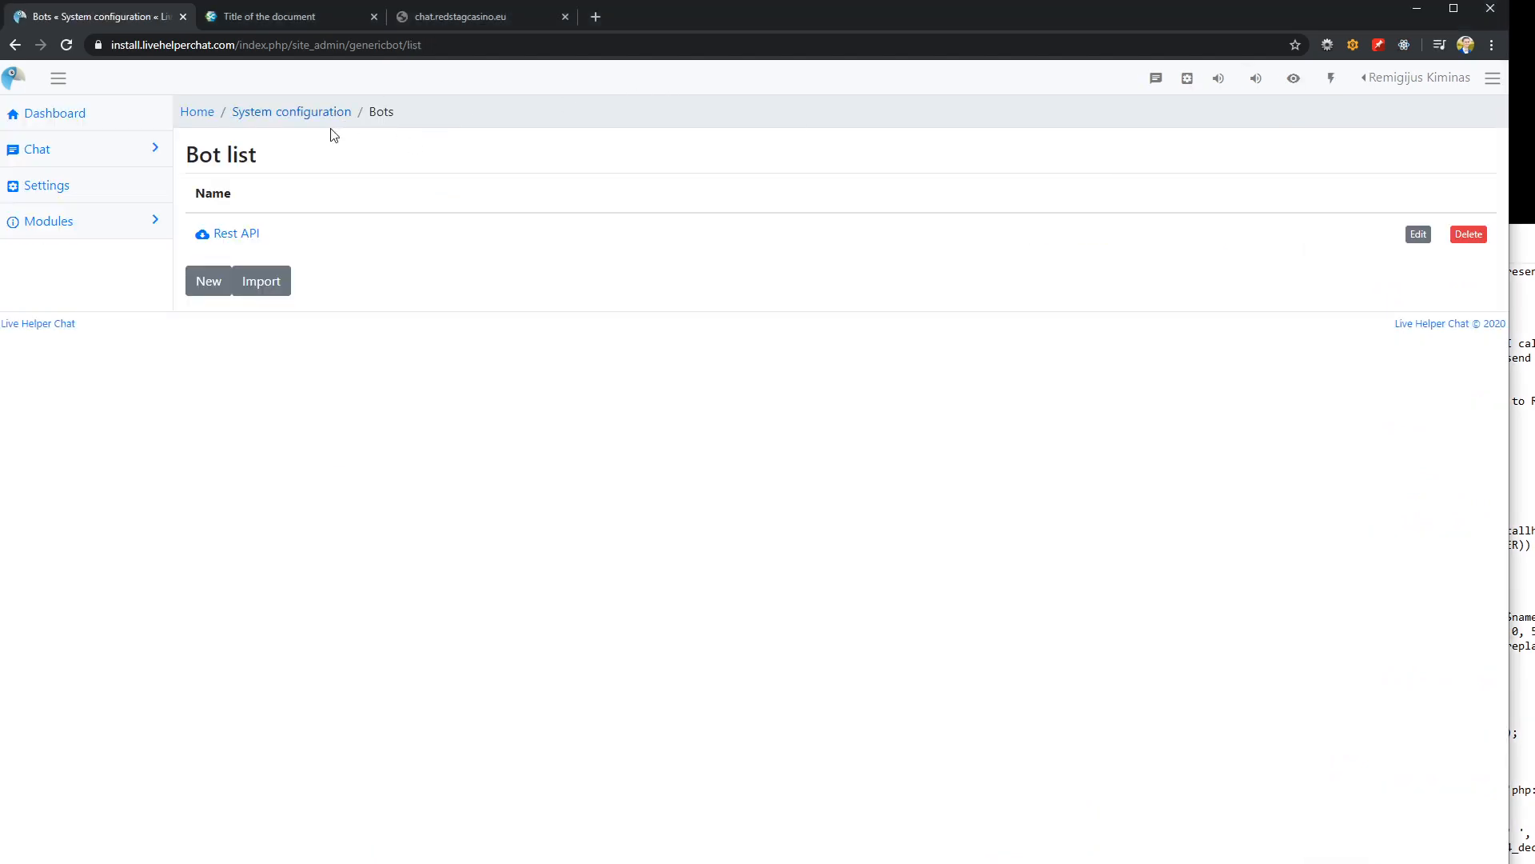
click(295, 113)
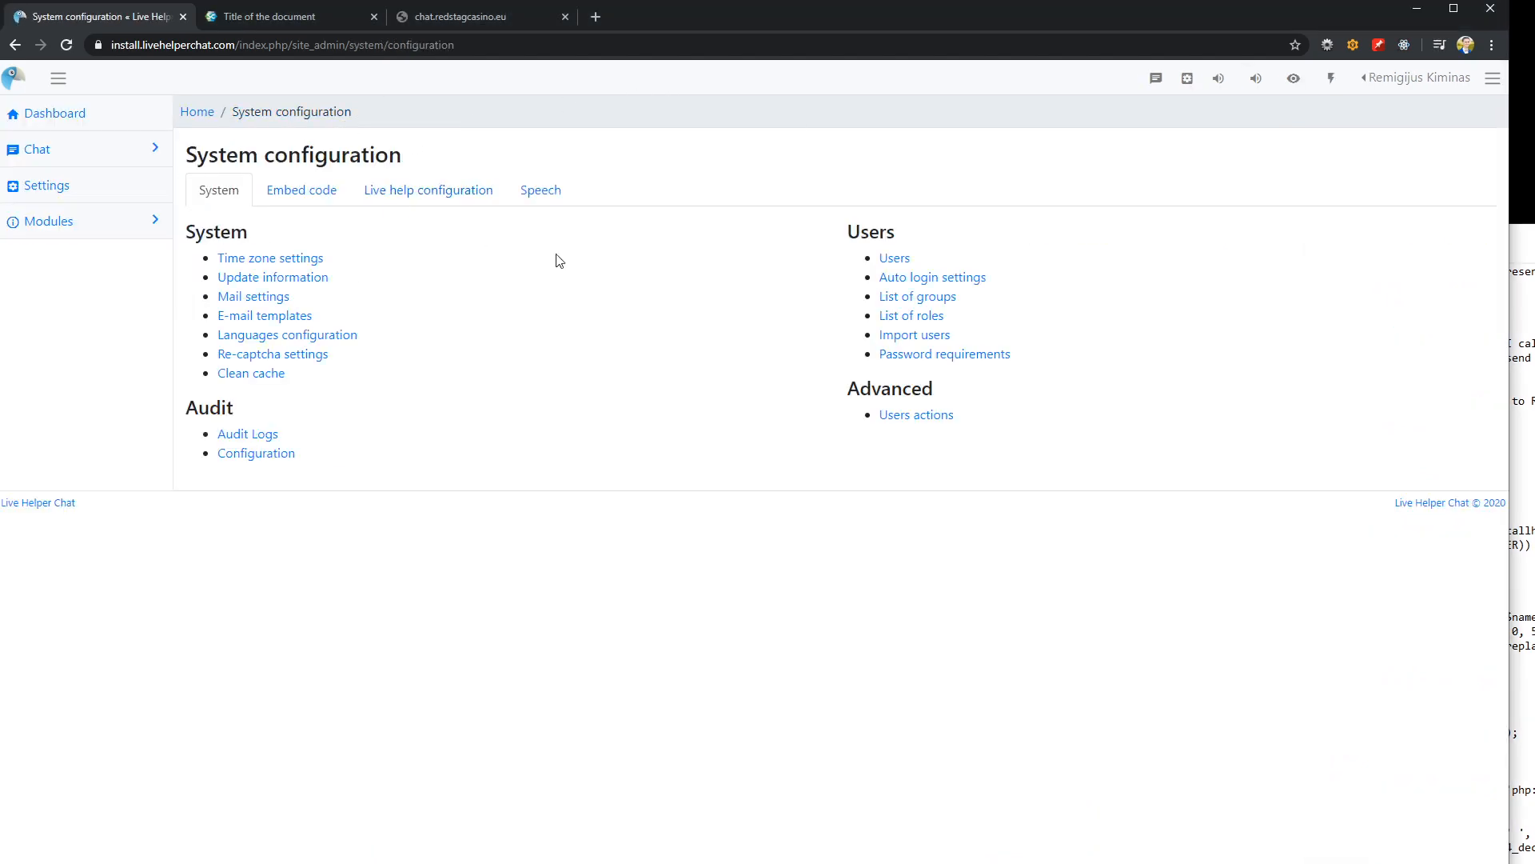
click(459, 192)
click(915, 620)
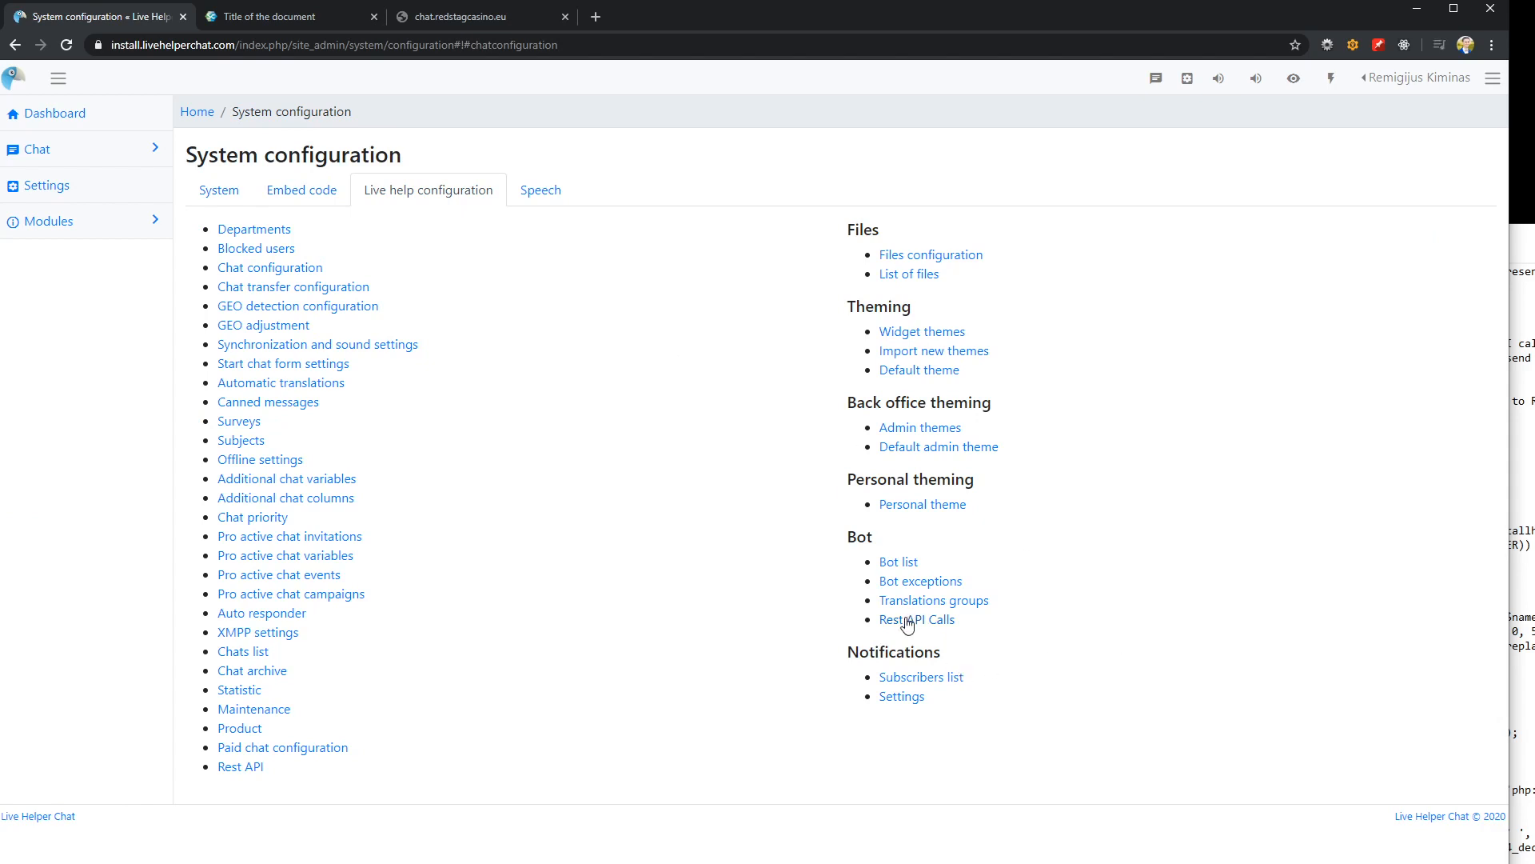
click(231, 284)
Enter "Rest API CID" as the name of the new Rest API call
click(243, 213)
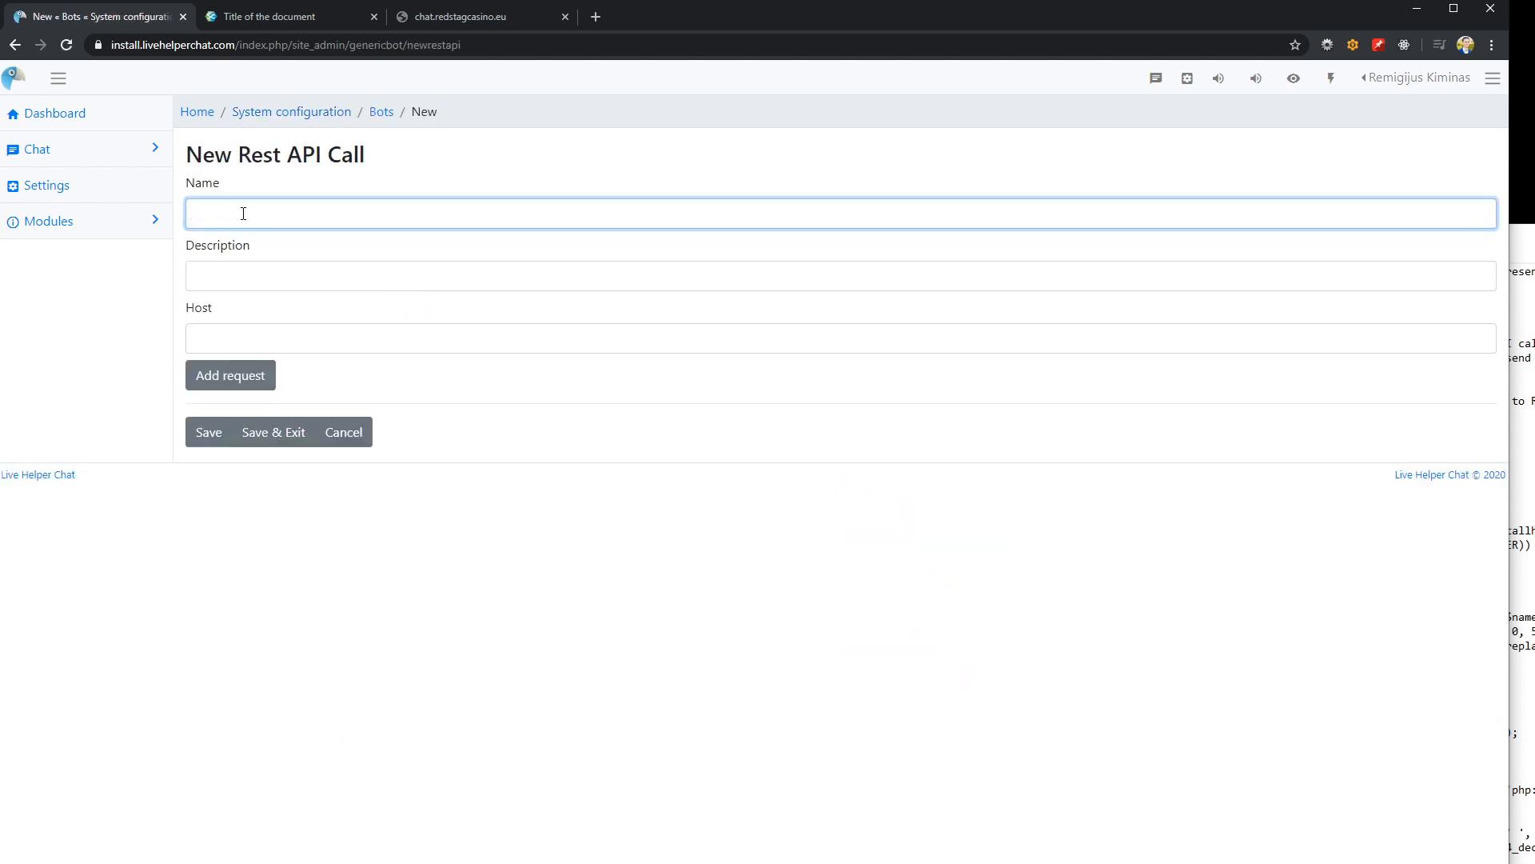
text(REs)
key(BackSpace)
text(es)
key(BackSpace)
key(BackSpace)
key(BackSpace)
text(est API CID)
key(Tab)
Open the qu.lt/index.php script in a new browser tab
click(462, 18)
click(303, 21)
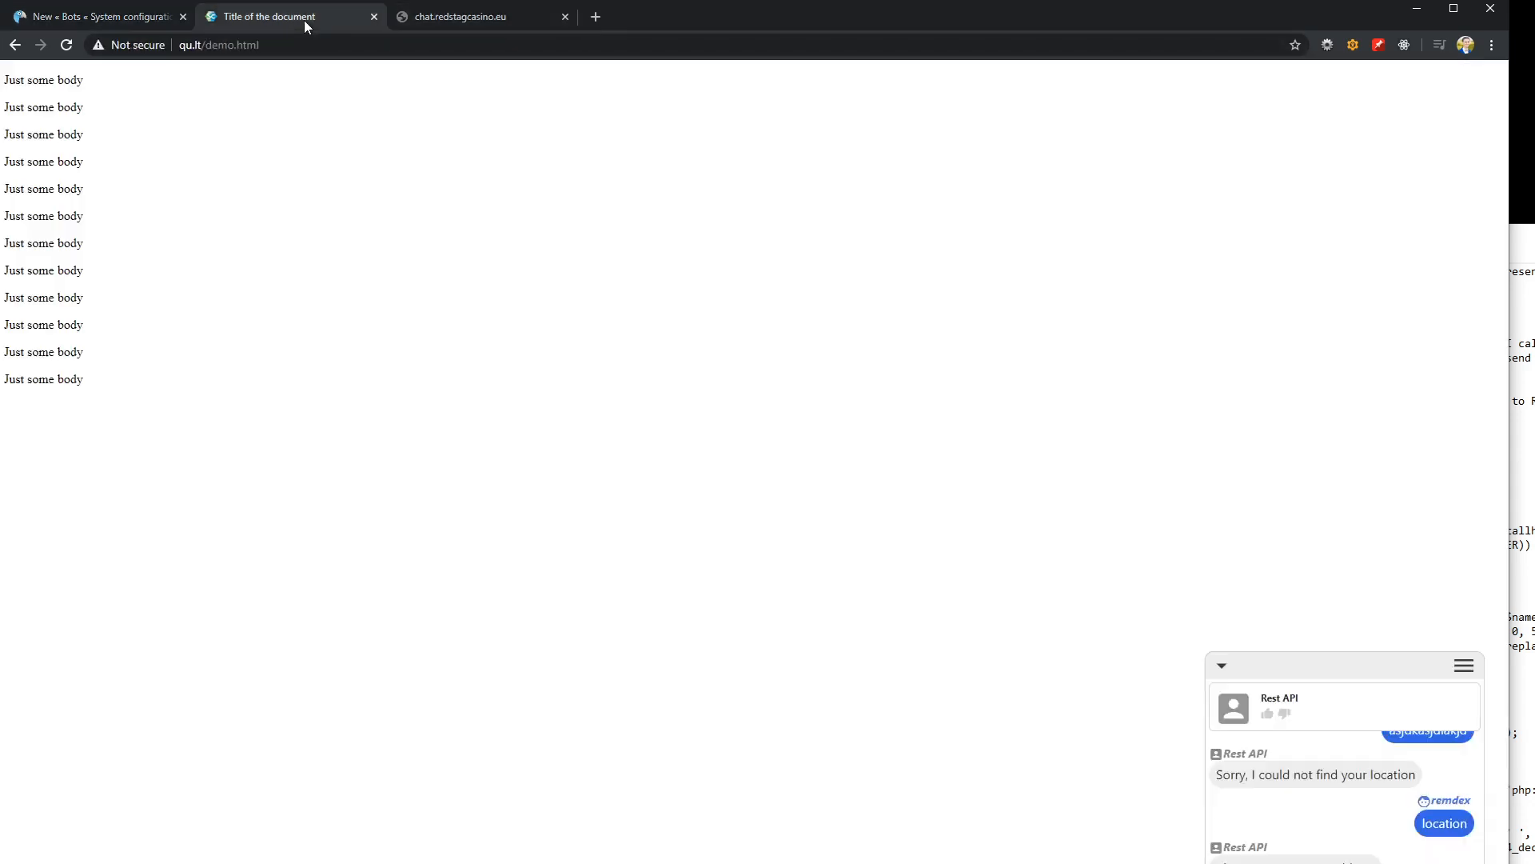
click(595, 17)
text(http://qu.lt/demo.html)
drag(178, 45, 573, 61)
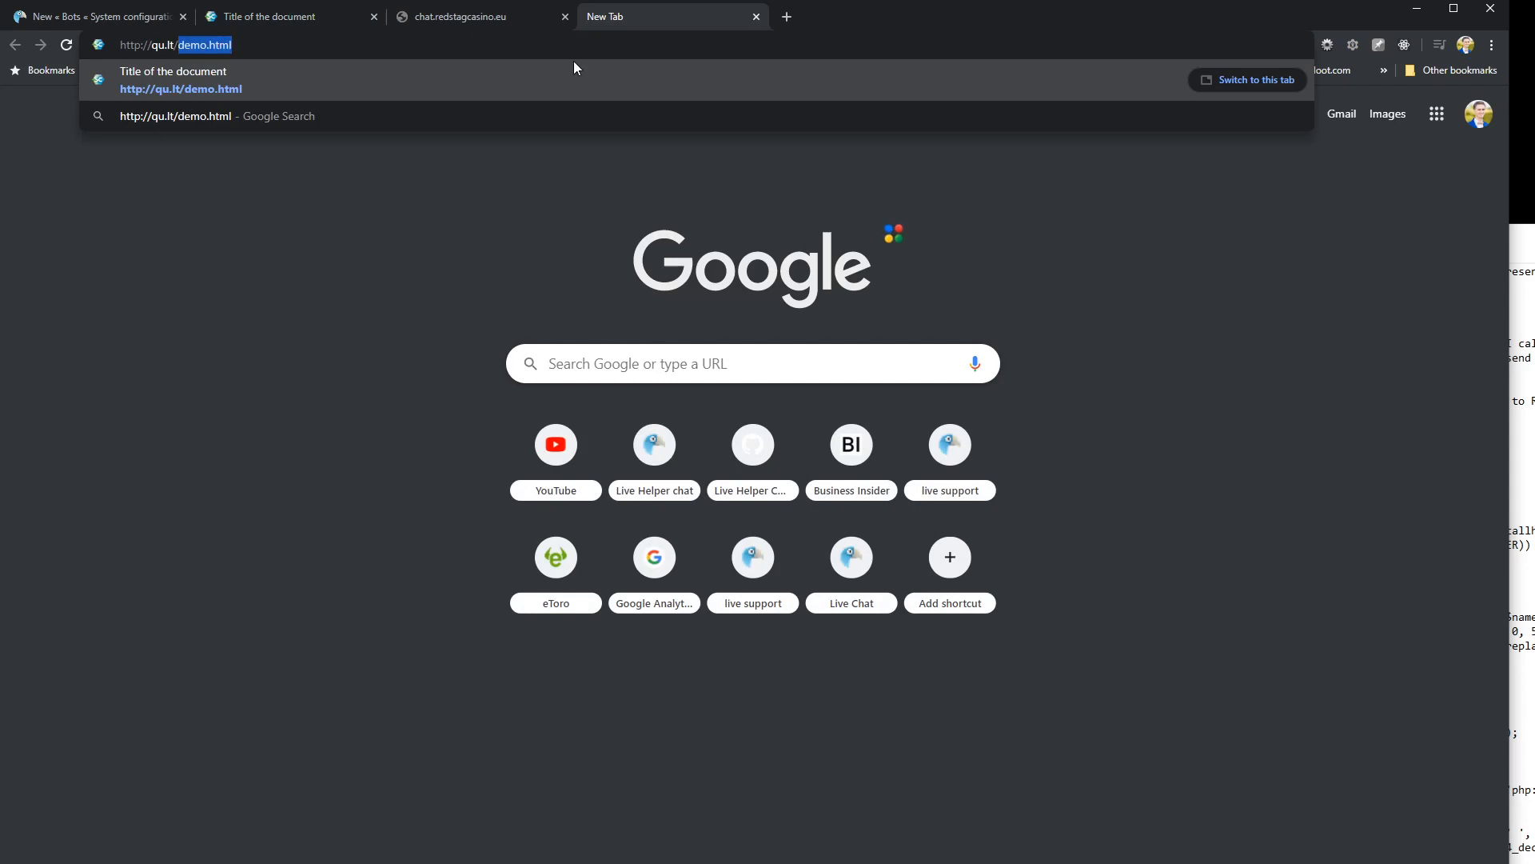
text(index.php)
key(Return)
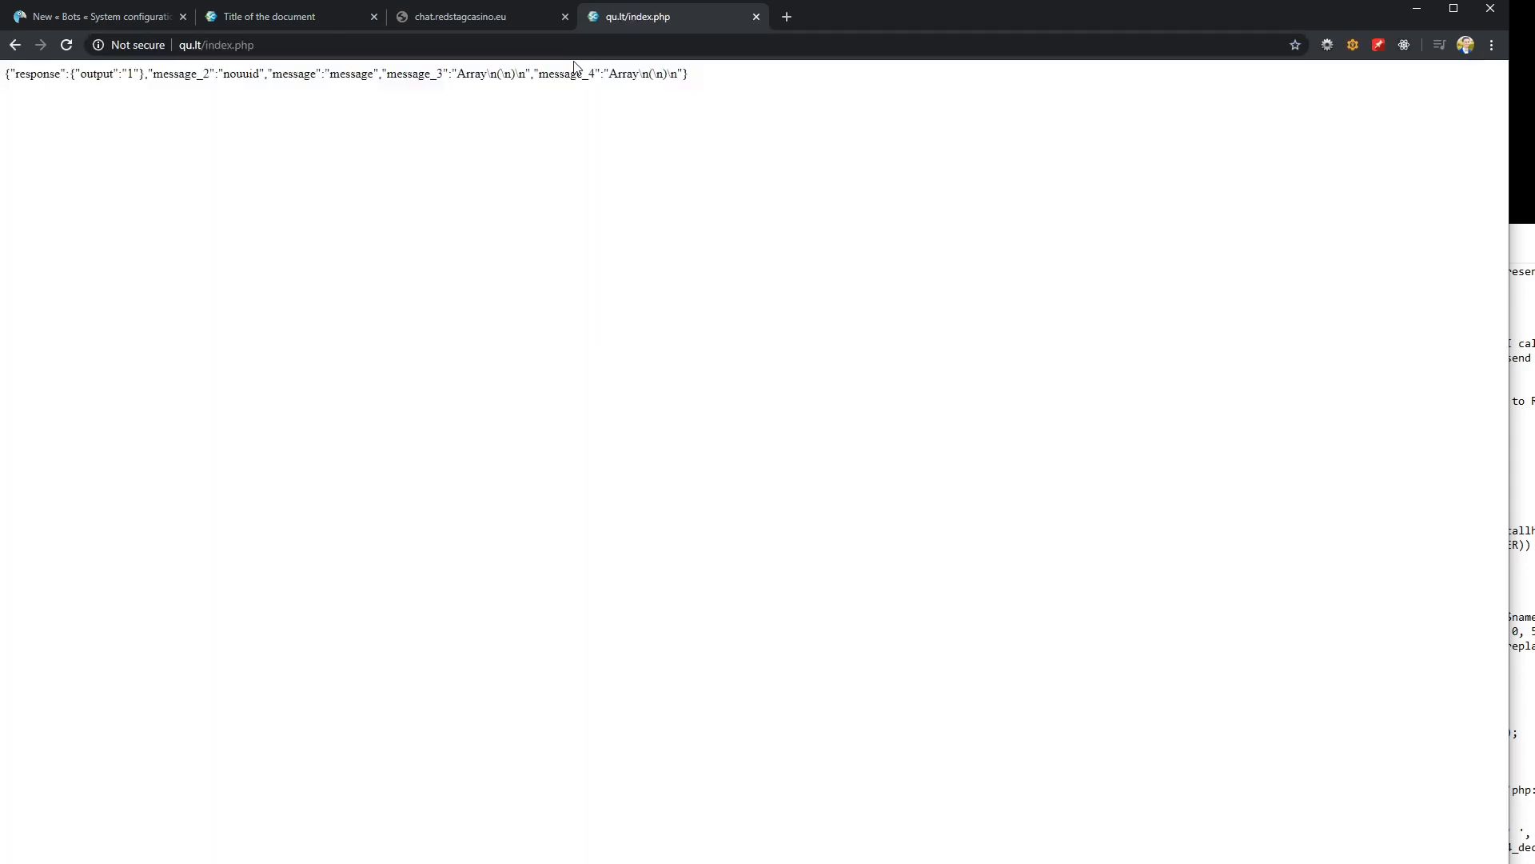
drag(710, 25, 120, 18)
key(ctrl+l)
key(ctrl+c)
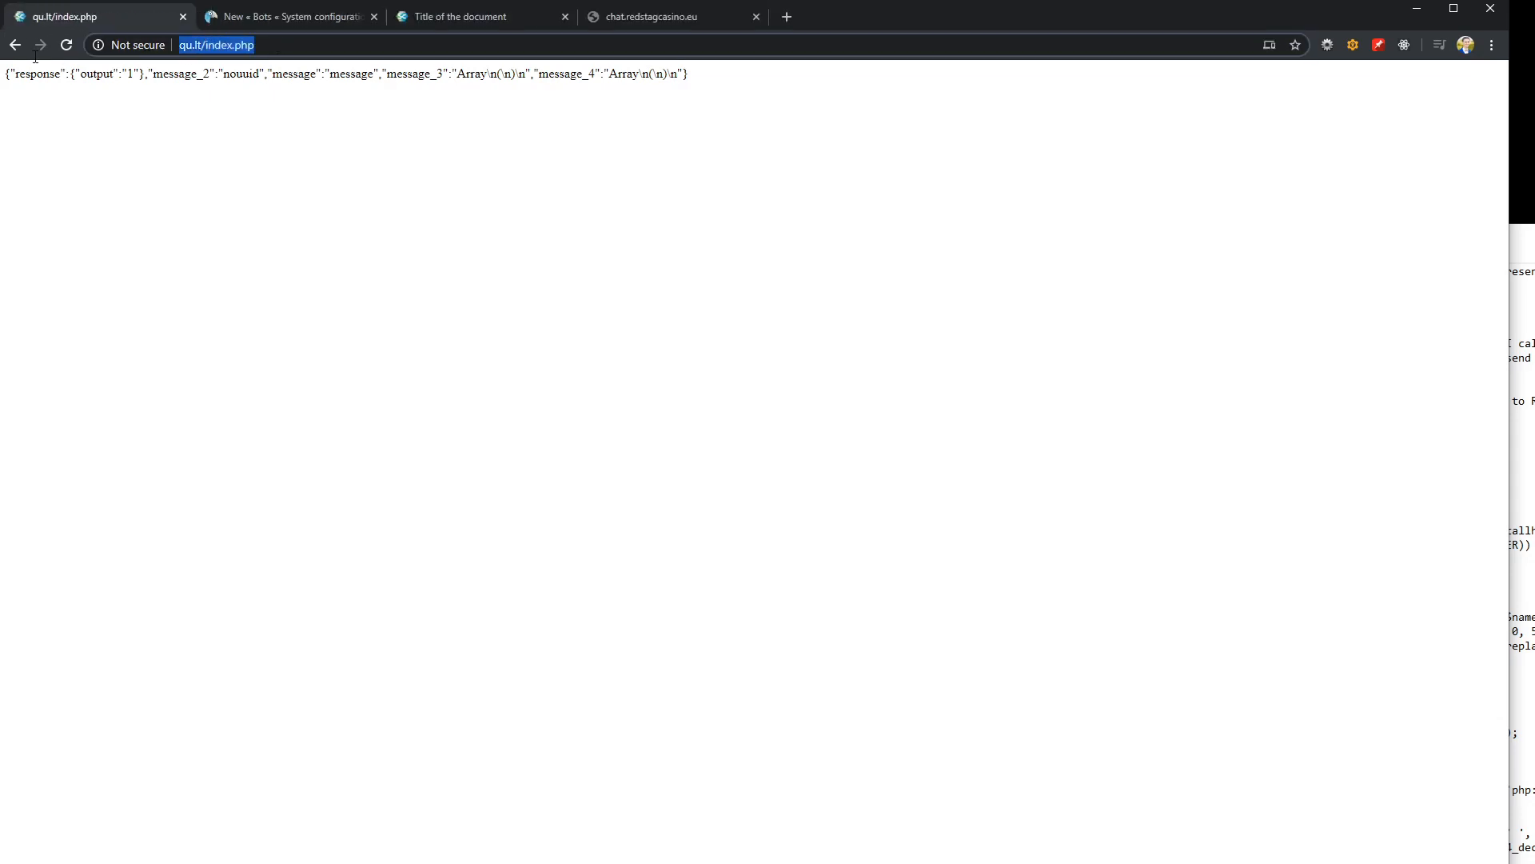
click(277, 17)
click(240, 342)
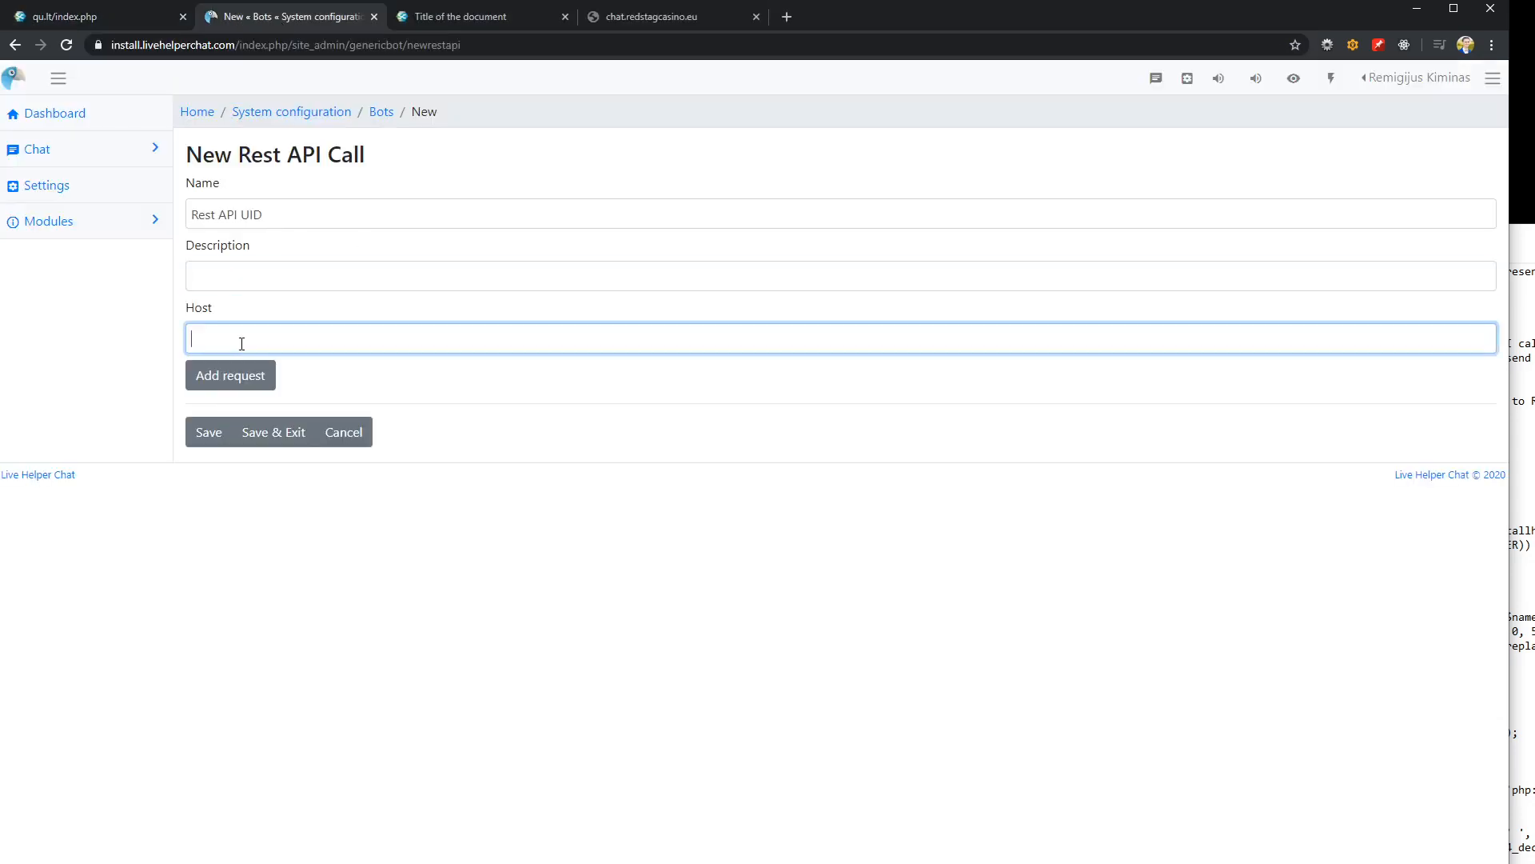
key(ctrl+v)
drag(256, 339, 411, 336)
click(333, 330)
drag(257, 339, 423, 344)
key(ctrl+c)
key(BackSpace)
Add a request to the call with sub URL index.php and the name "Set UUID"
click(229, 373)
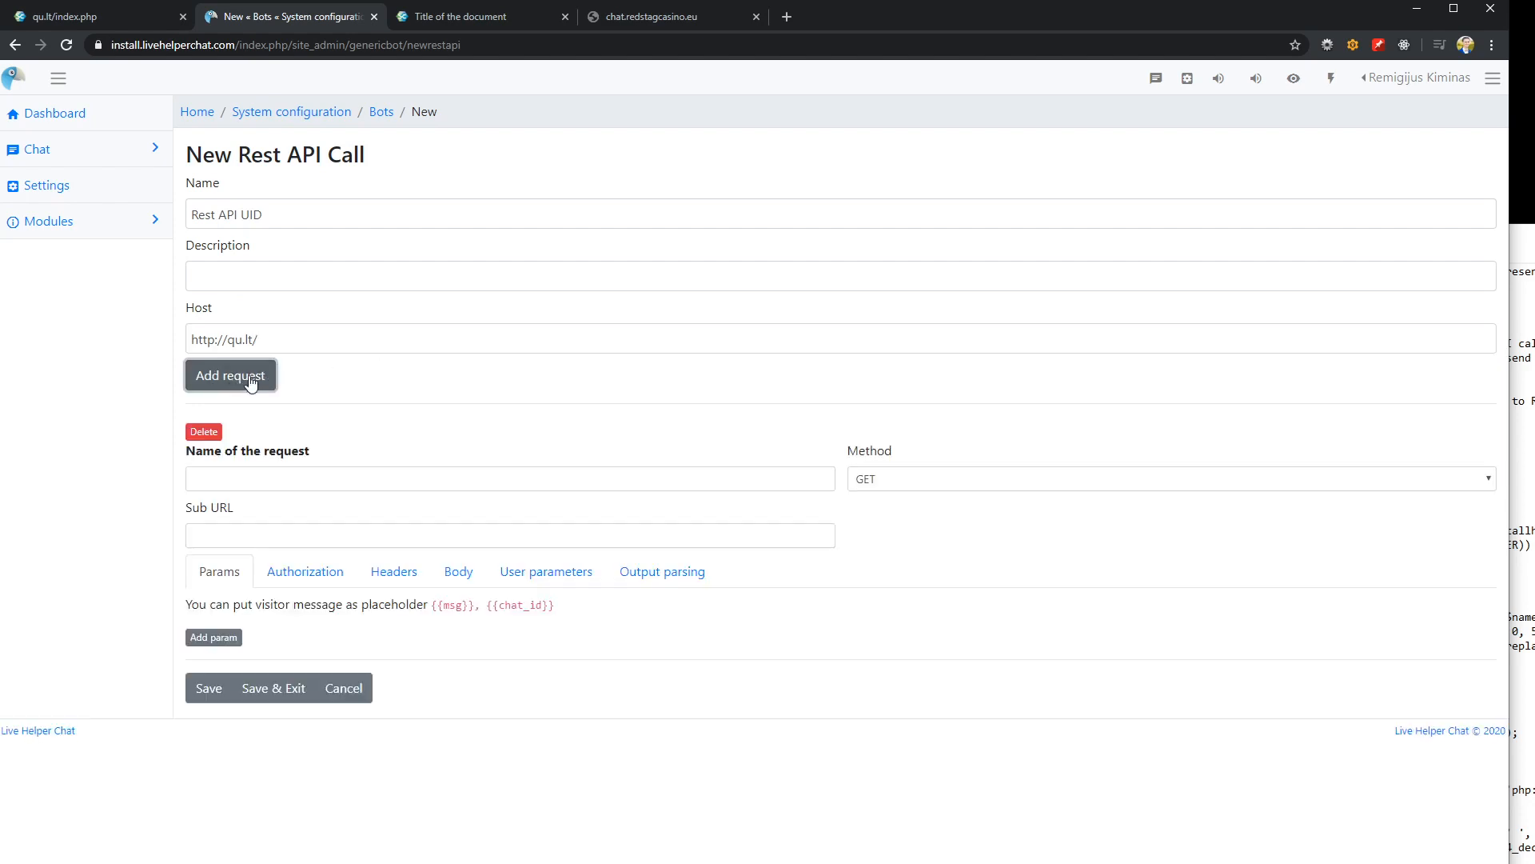
click(217, 537)
key(ctrl+v)
click(274, 475)
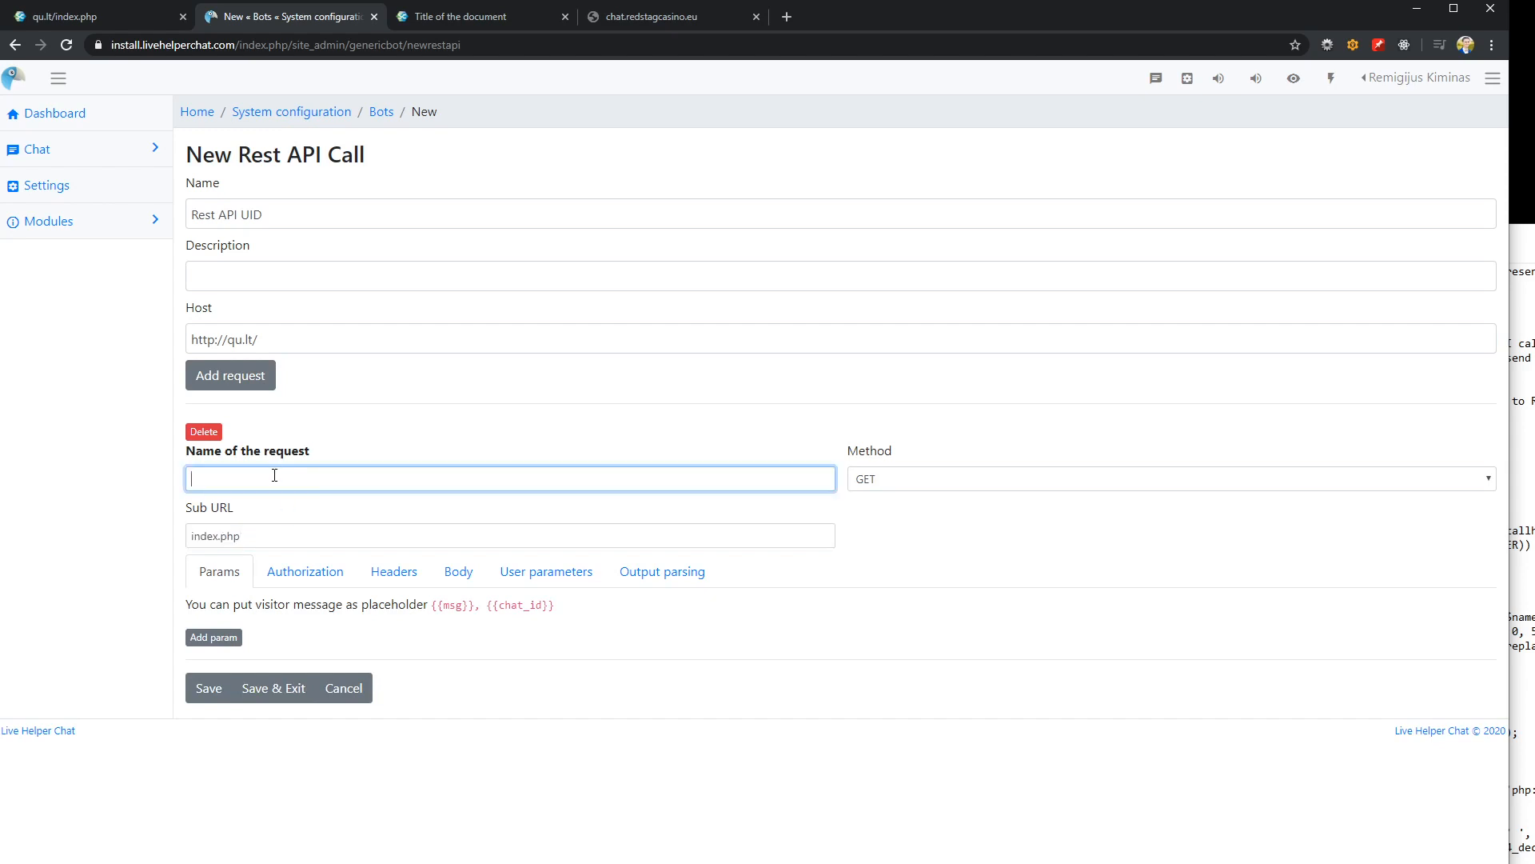
text(Set UUID)
Add a query parameter with the key uuid, copied from the PHP script in Notepad, and the value 1
click(214, 640)
click(323, 662)
key(alt+Tab)
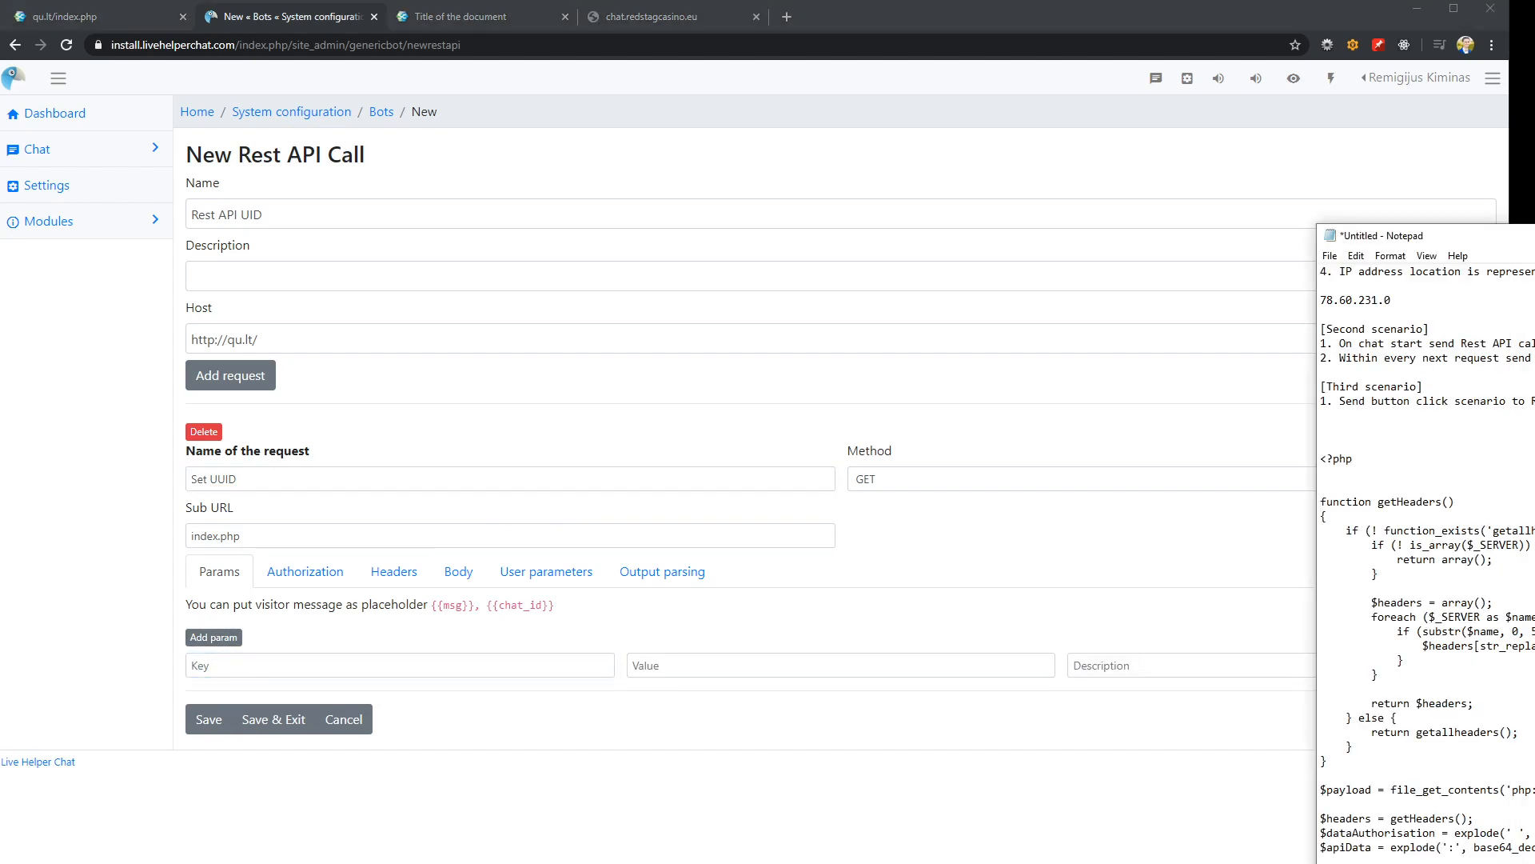
drag(1534, 240, 1341, 169)
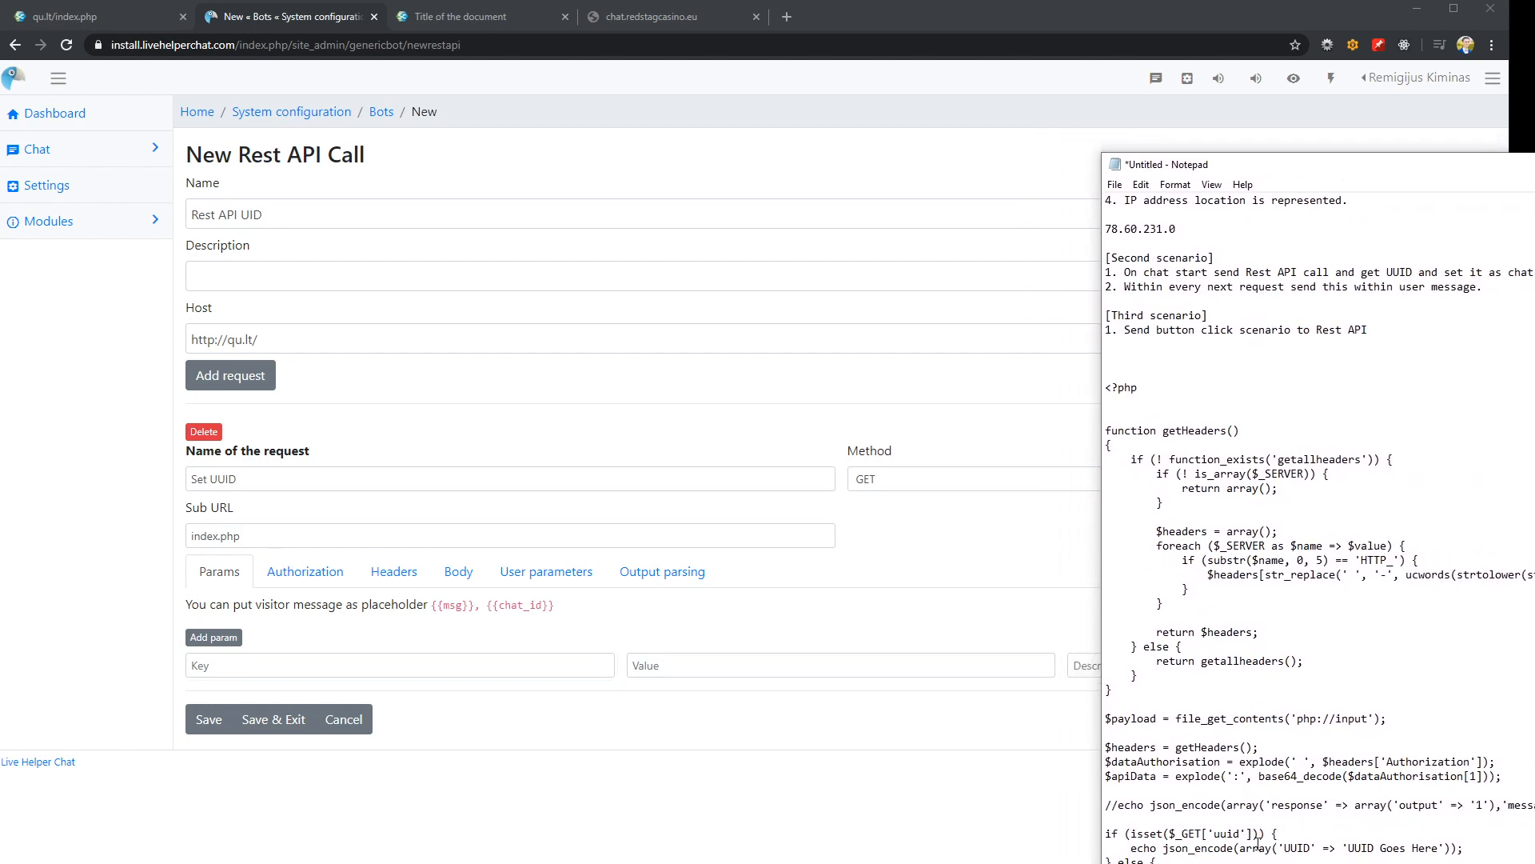
drag(1213, 833, 1238, 831)
key(ctrl+c)
key(alt+Tab)
key(ctrl+v)
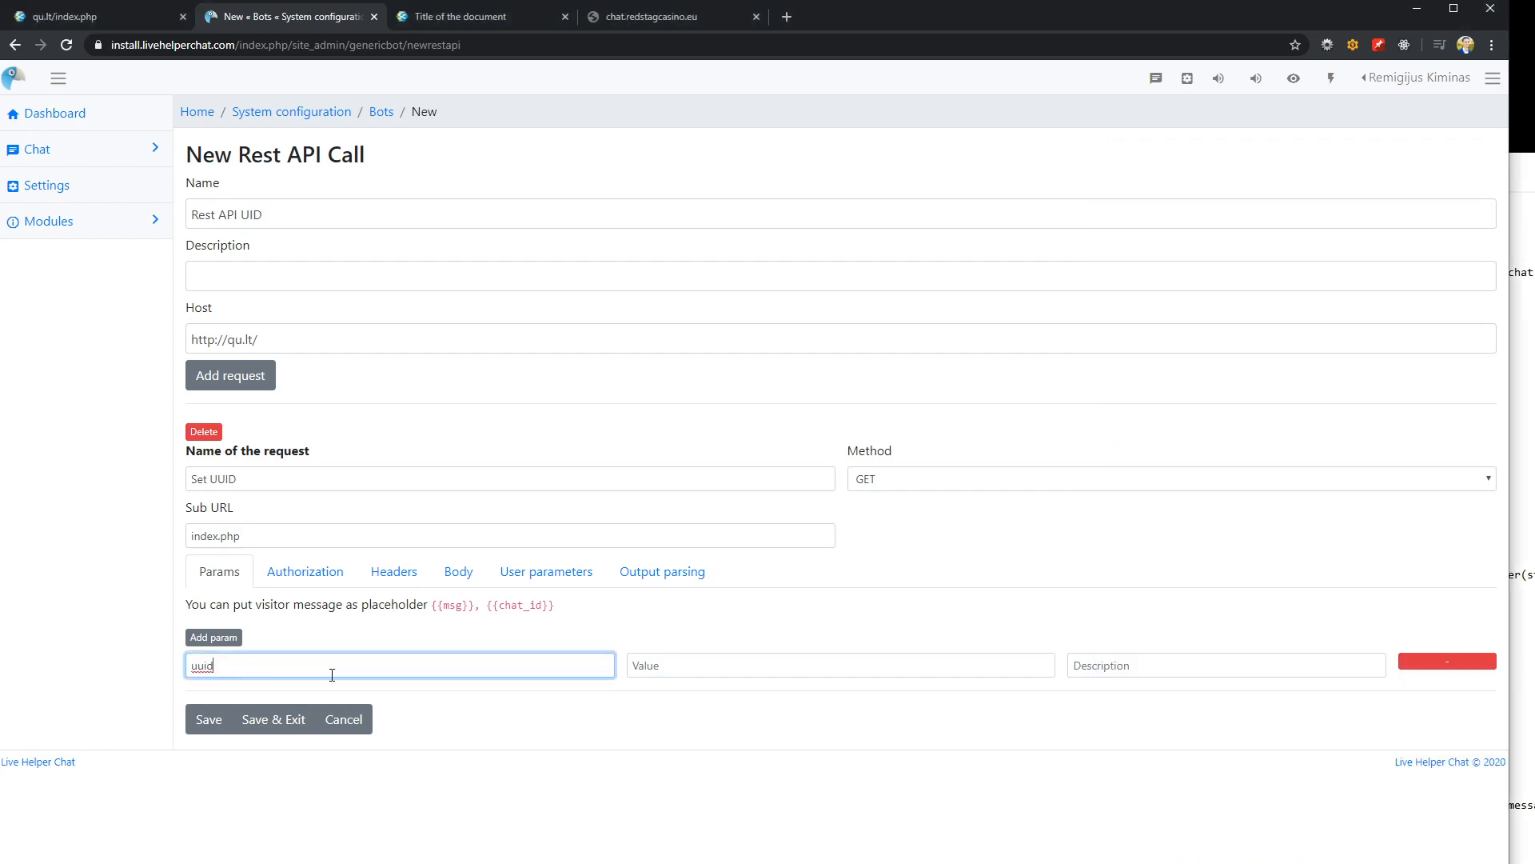
click(741, 668)
text(1)
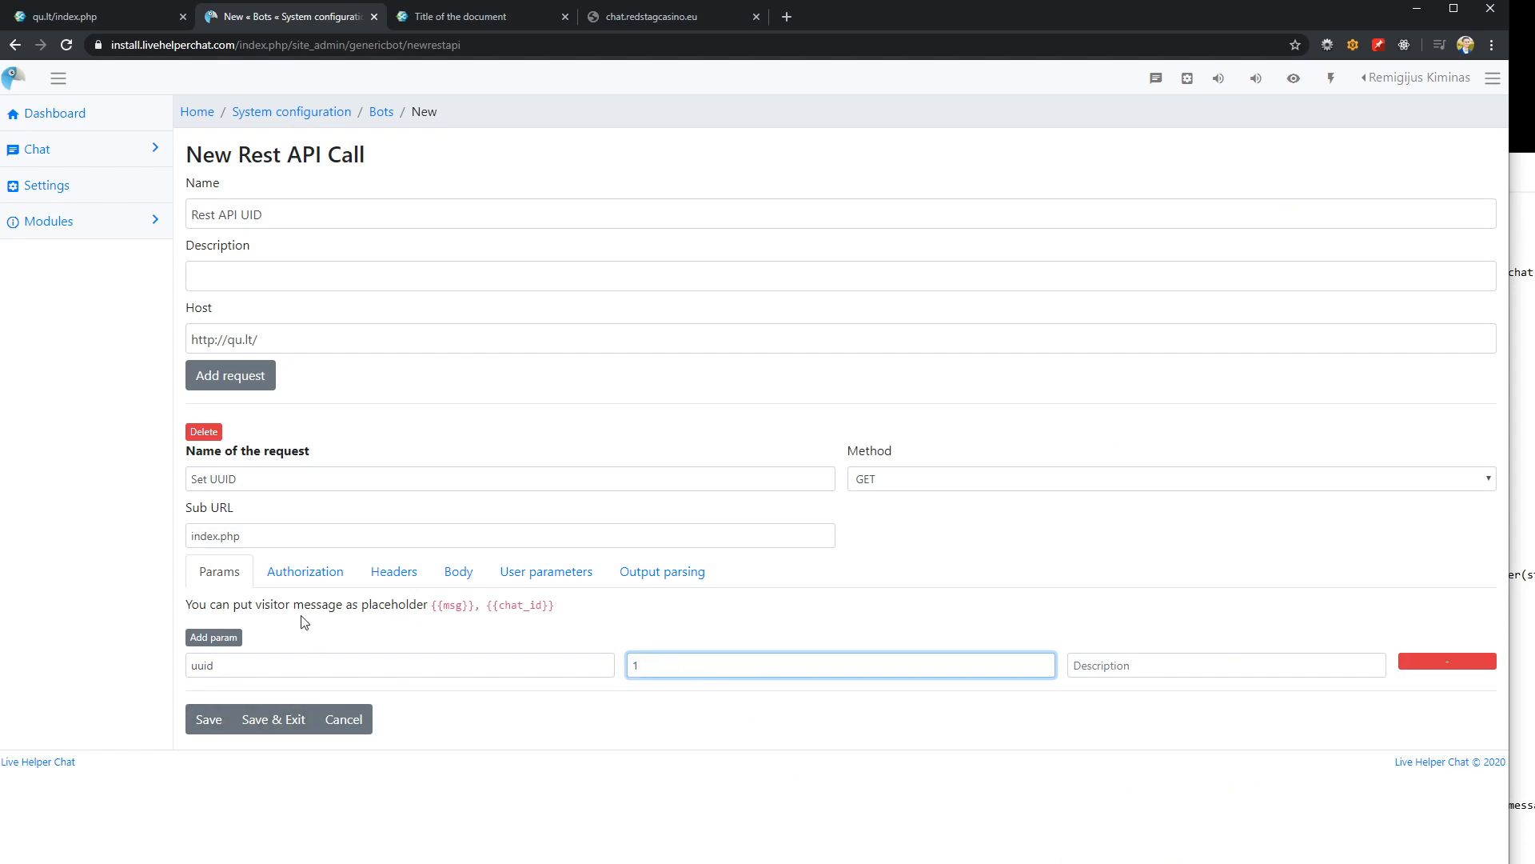
Add an output parsing combination named "UUID Set" with HTTP status code 200
click(297, 577)
click(393, 573)
click(458, 573)
click(546, 573)
click(662, 572)
click(217, 638)
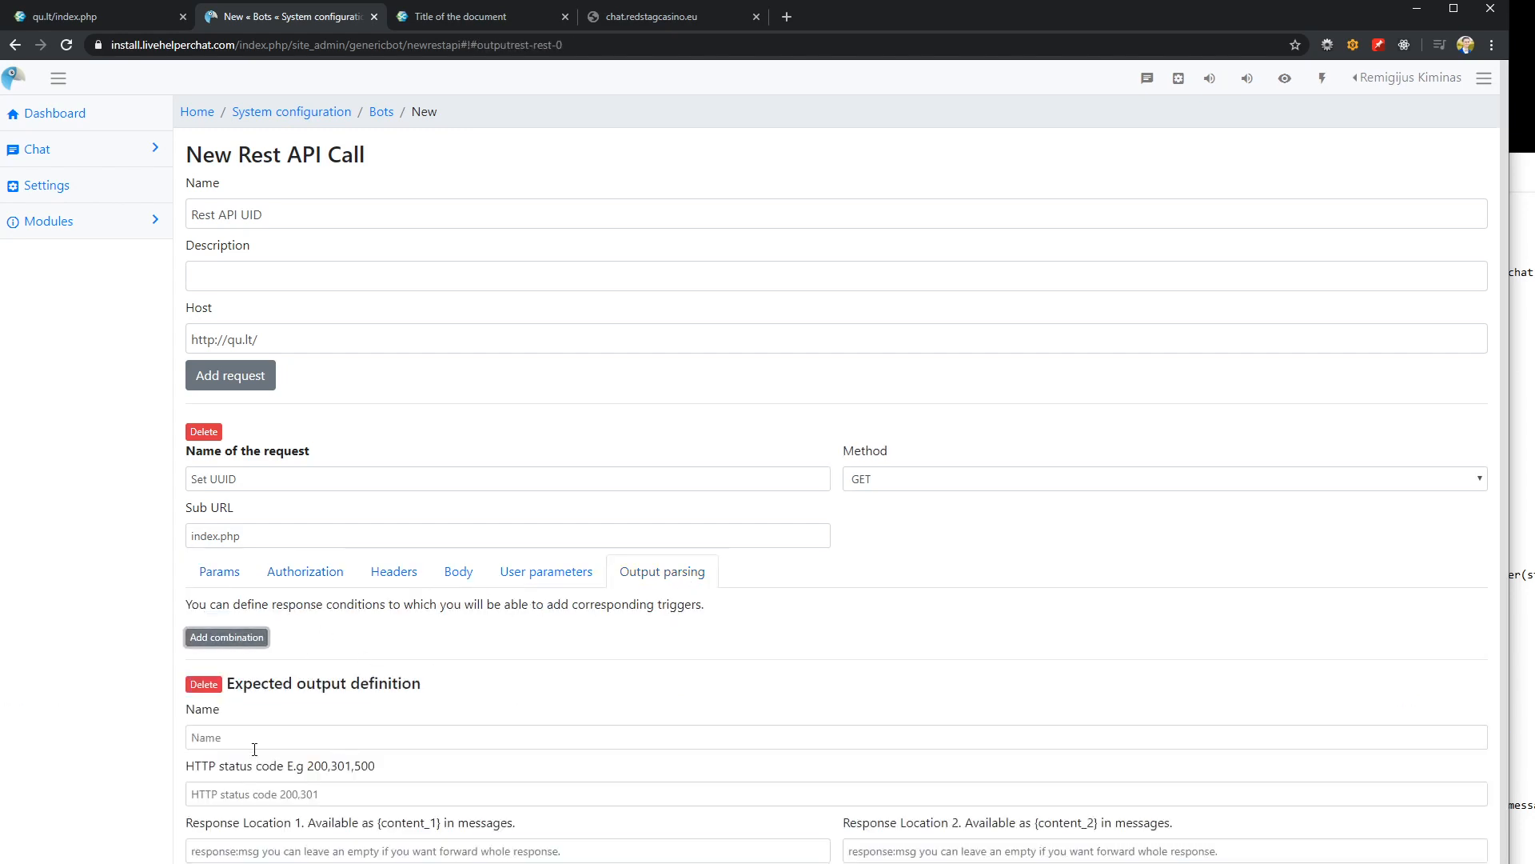
click(256, 793)
text(200)
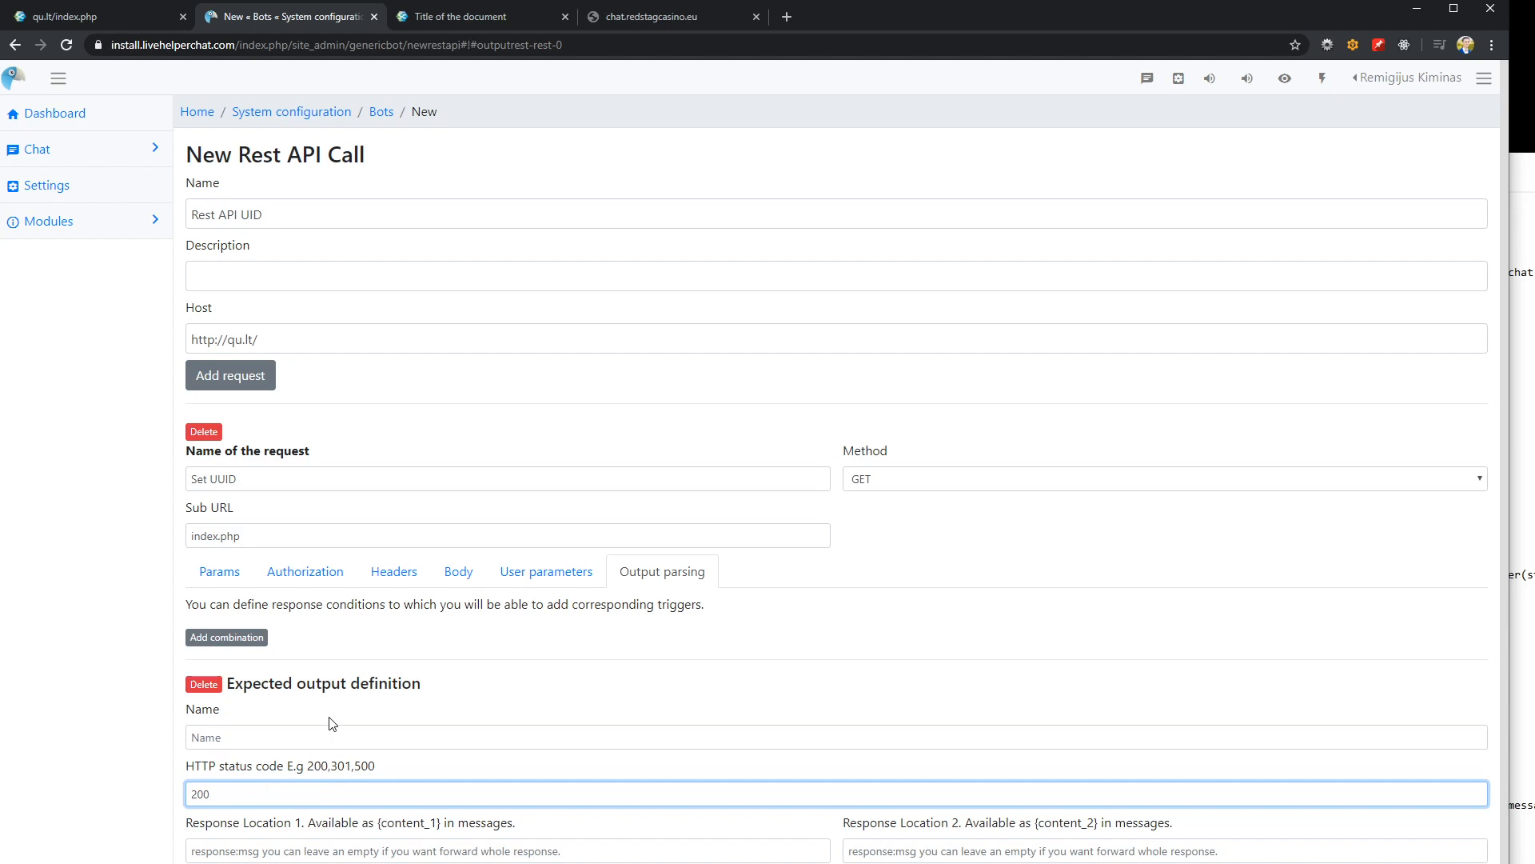
click(258, 737)
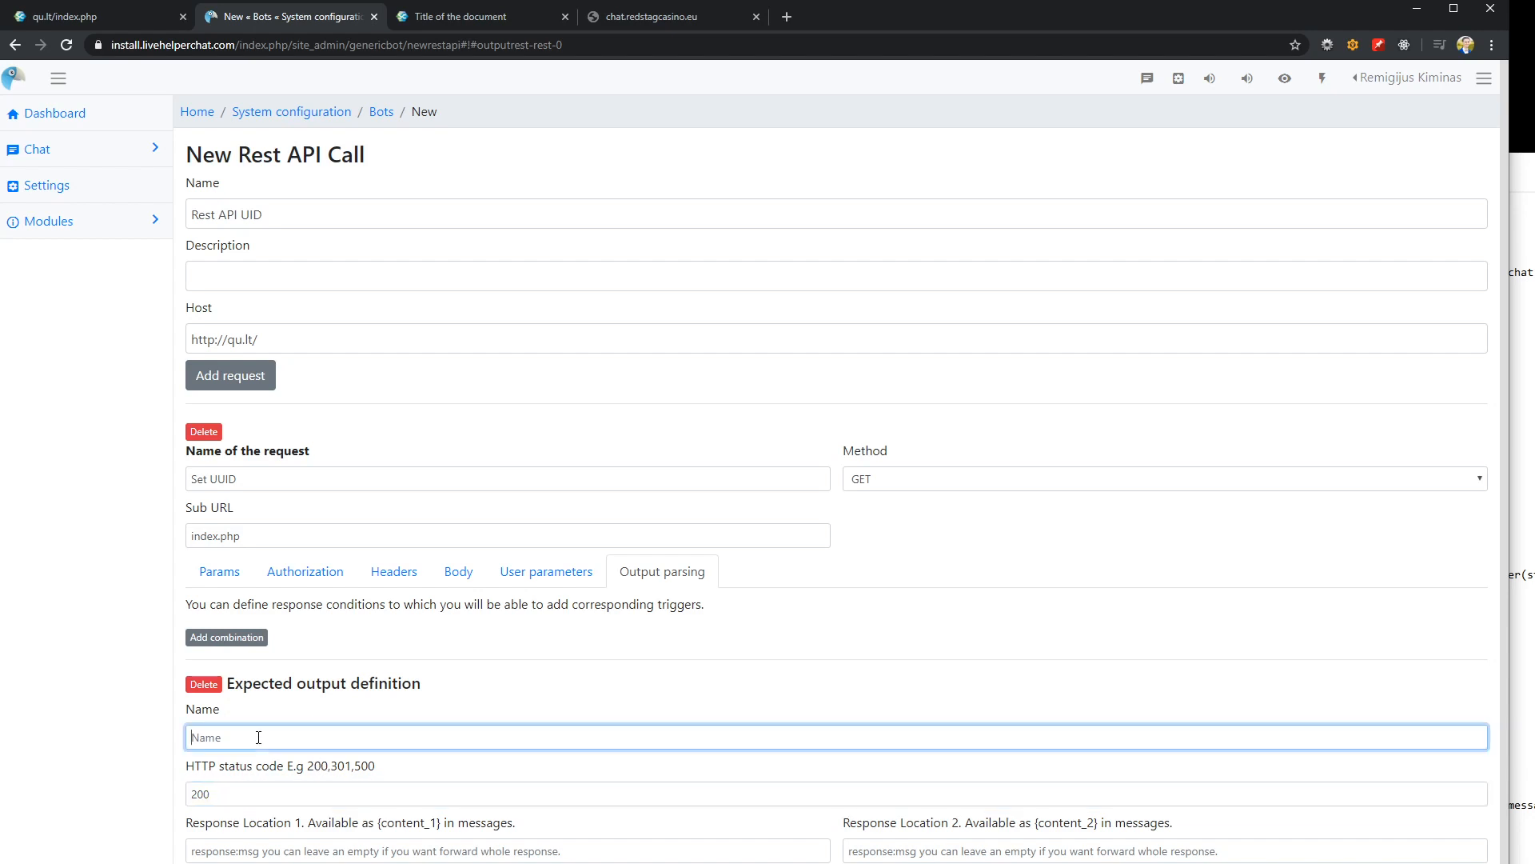
text(UUID Set)
Set Response Location 1 to UUID, copied from the script's JSON output key, and save the Rest API call
click(294, 844)
key(alt+Tab)
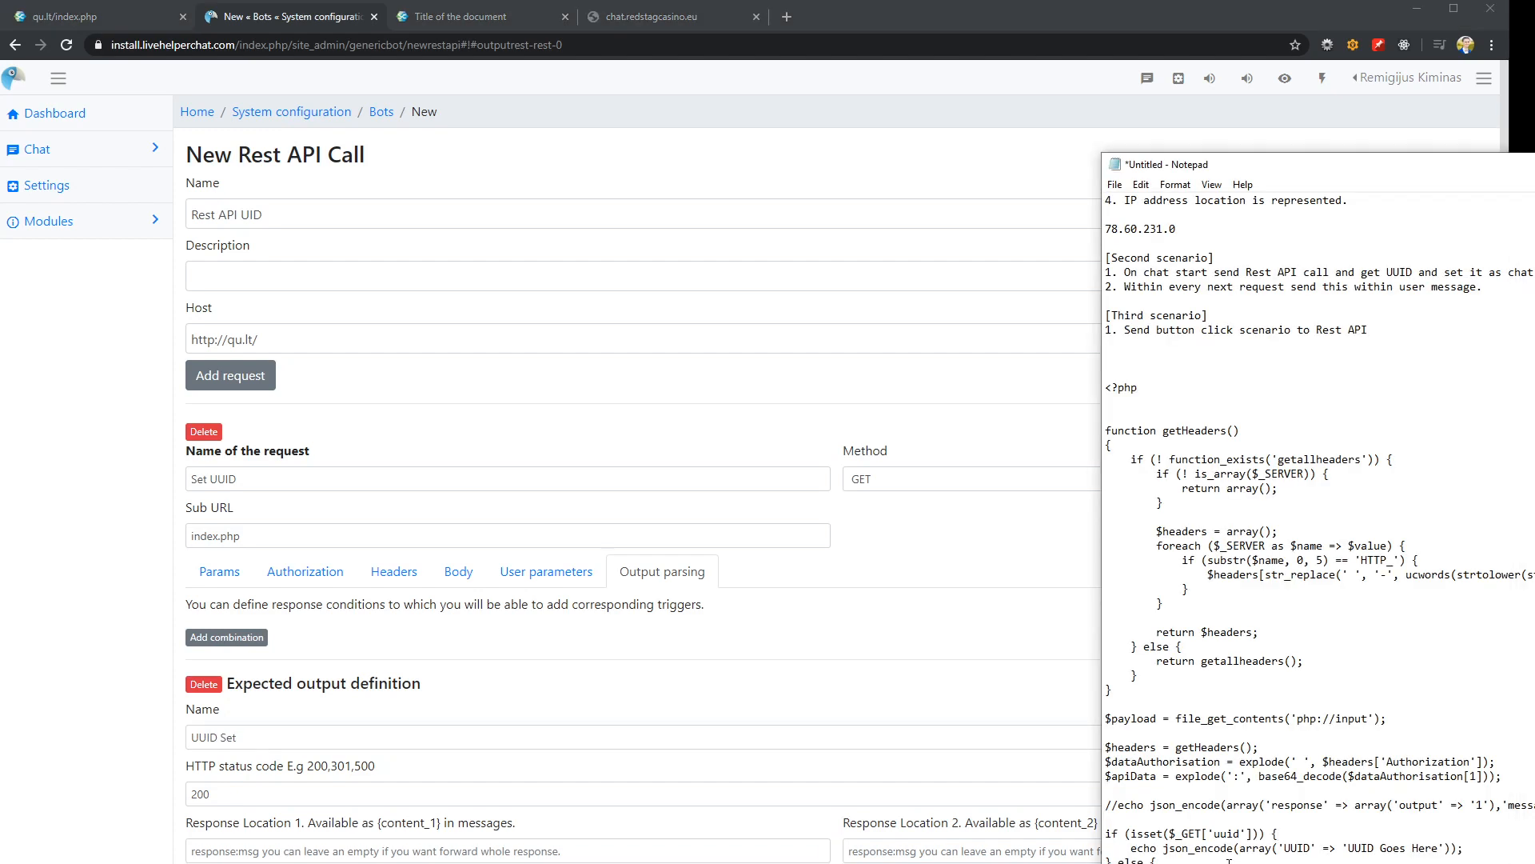
drag(1284, 850, 1312, 850)
click(258, 851)
key(ctrl+v)
scroll(272, 800, down, 2)
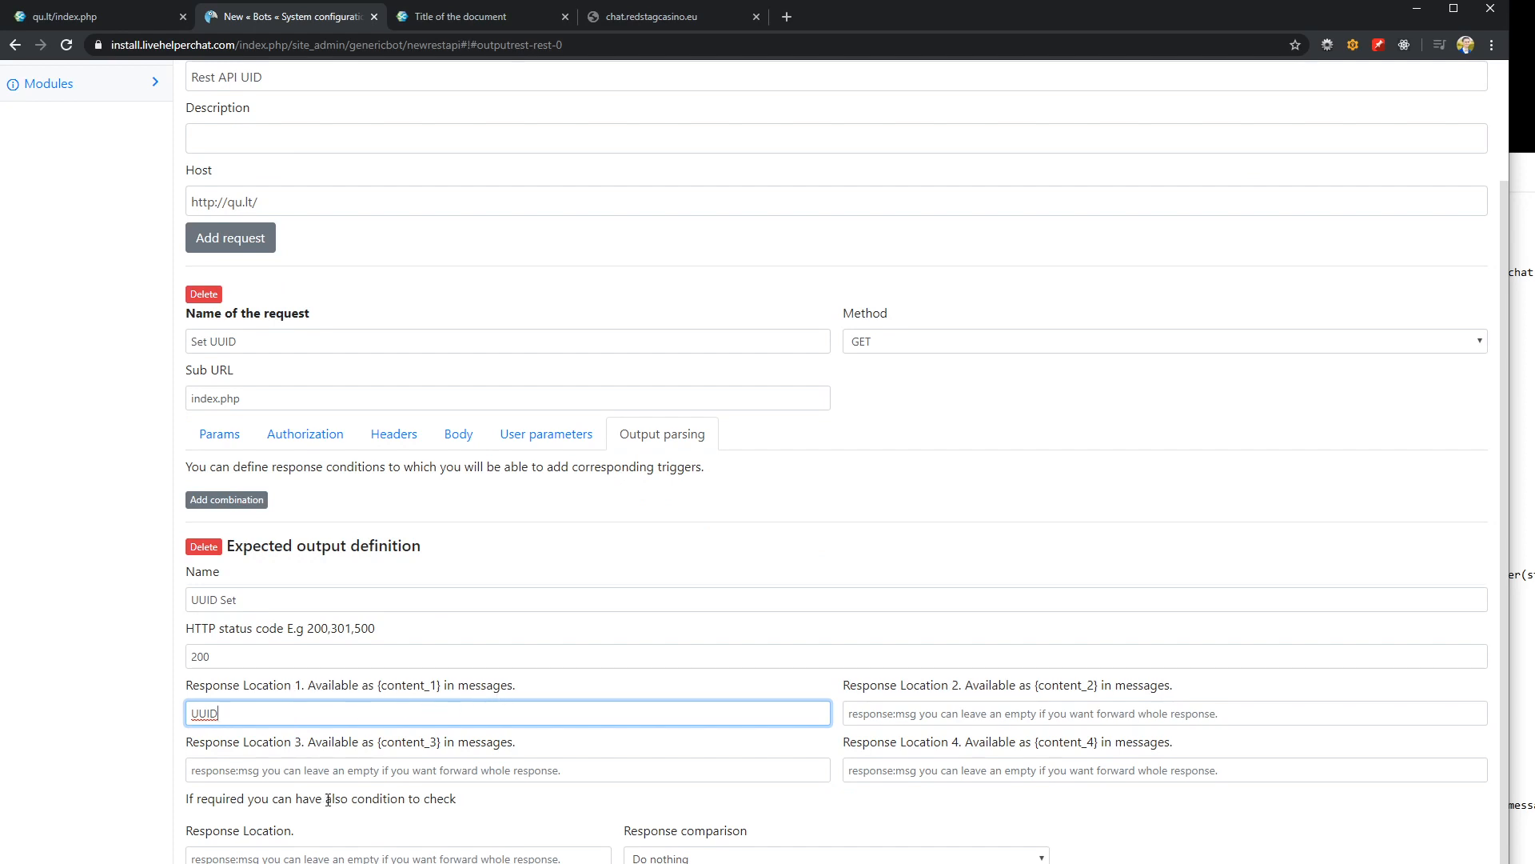
key(Return)
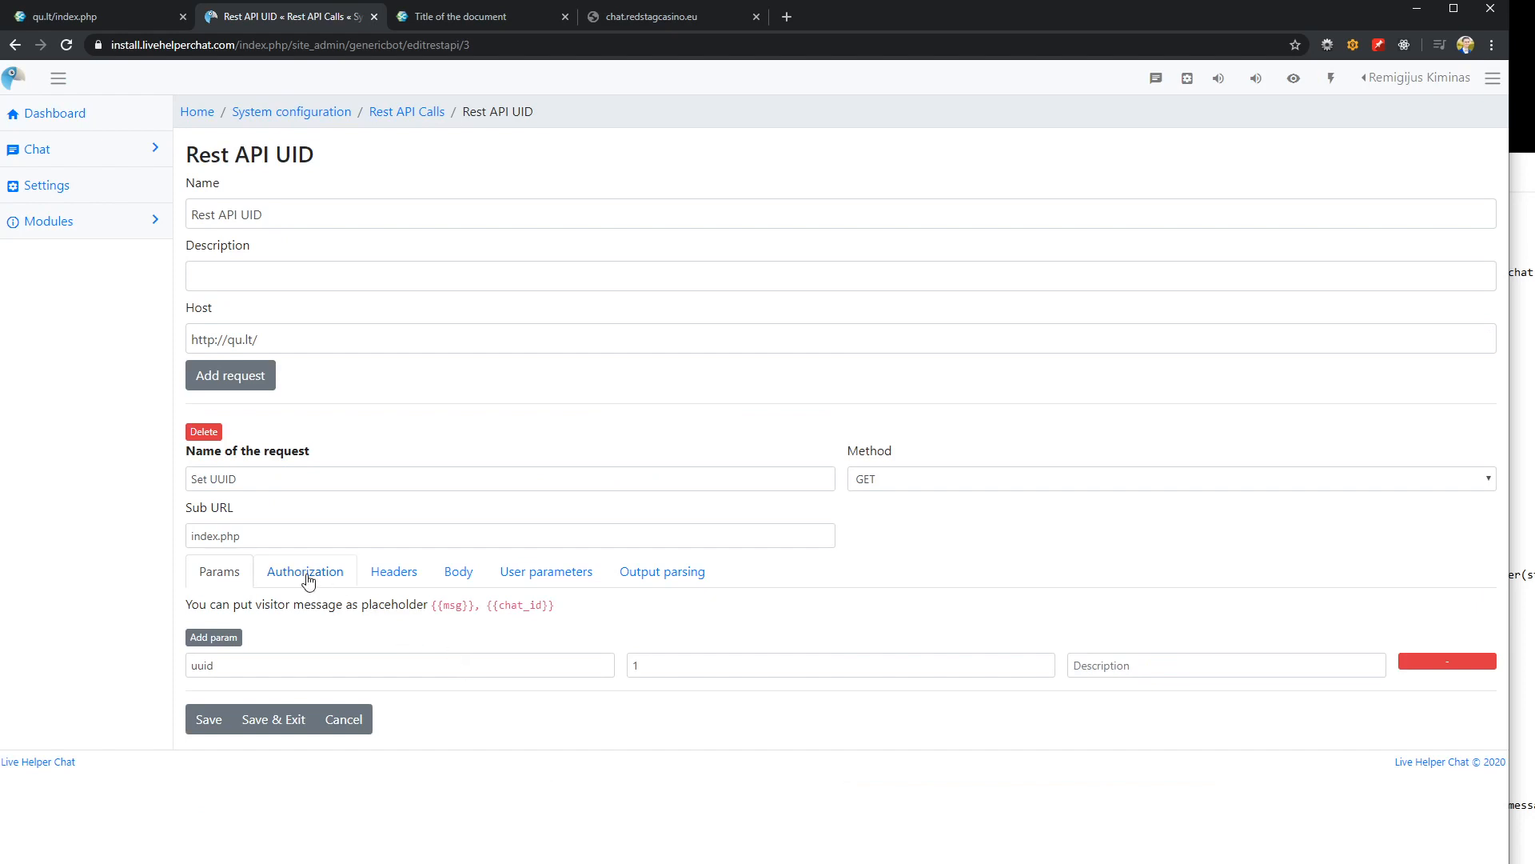
Review the saved request's authorization, headers, body, user parameters, output parsing and params settings
click(308, 576)
click(394, 575)
click(460, 574)
click(547, 576)
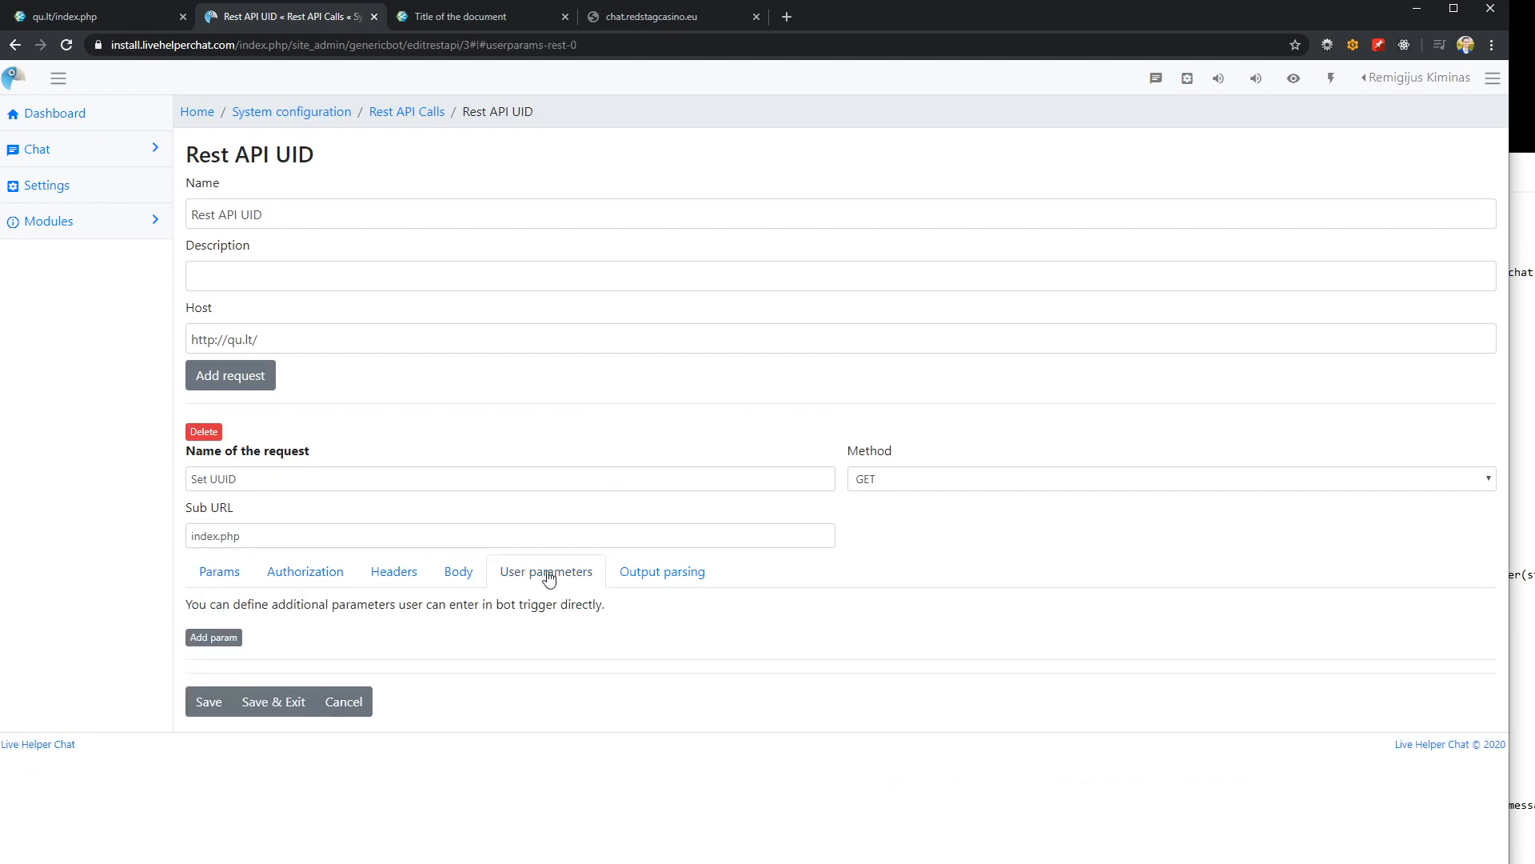
click(640, 576)
click(555, 575)
click(451, 585)
click(306, 574)
click(219, 574)
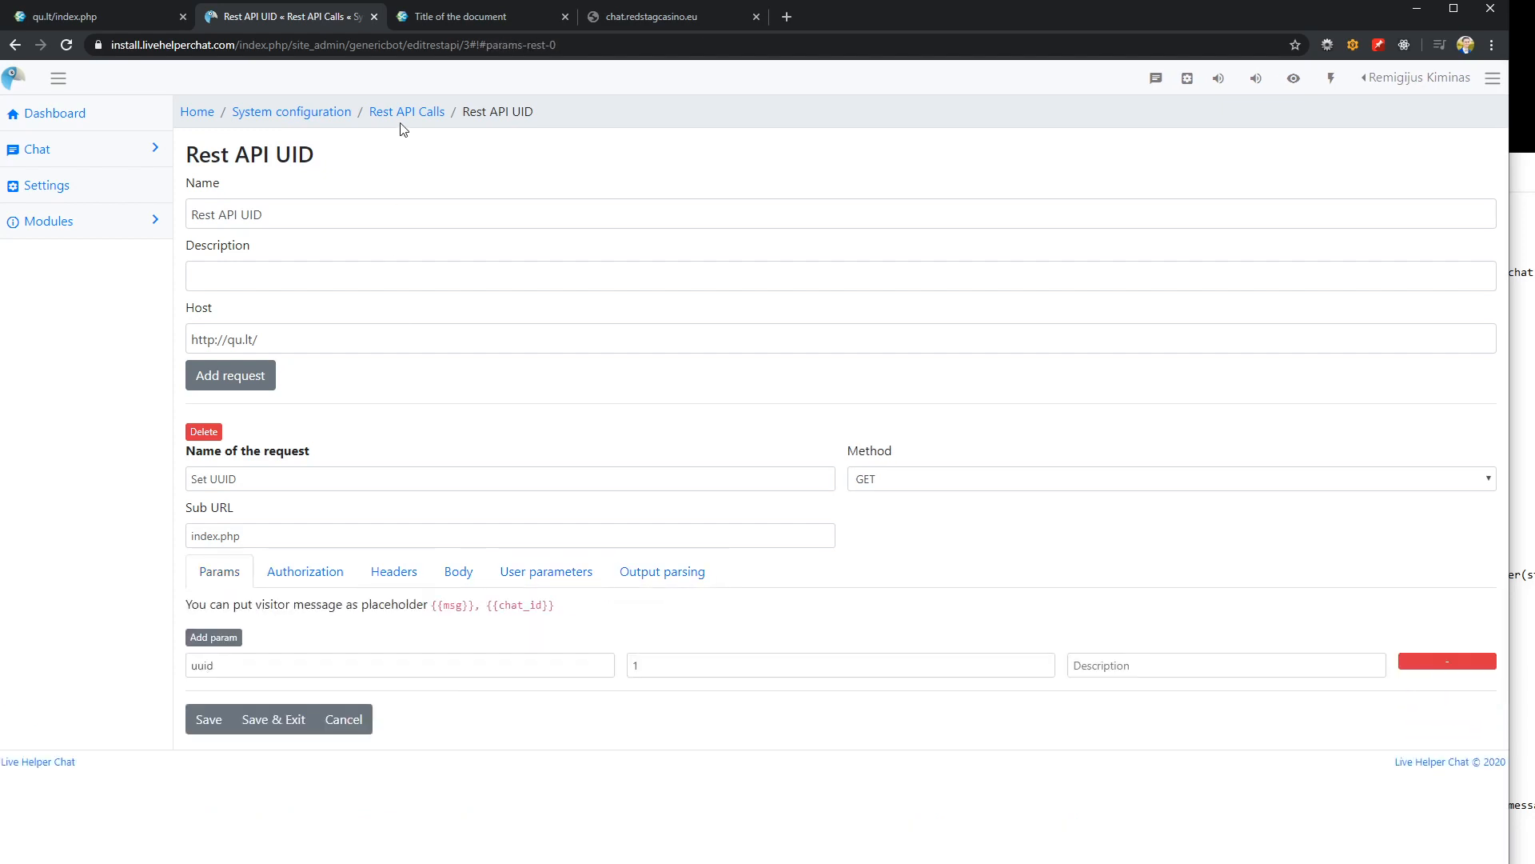
Open the Rest API bot from the bot list and add a new trigger to its Default group
click(290, 114)
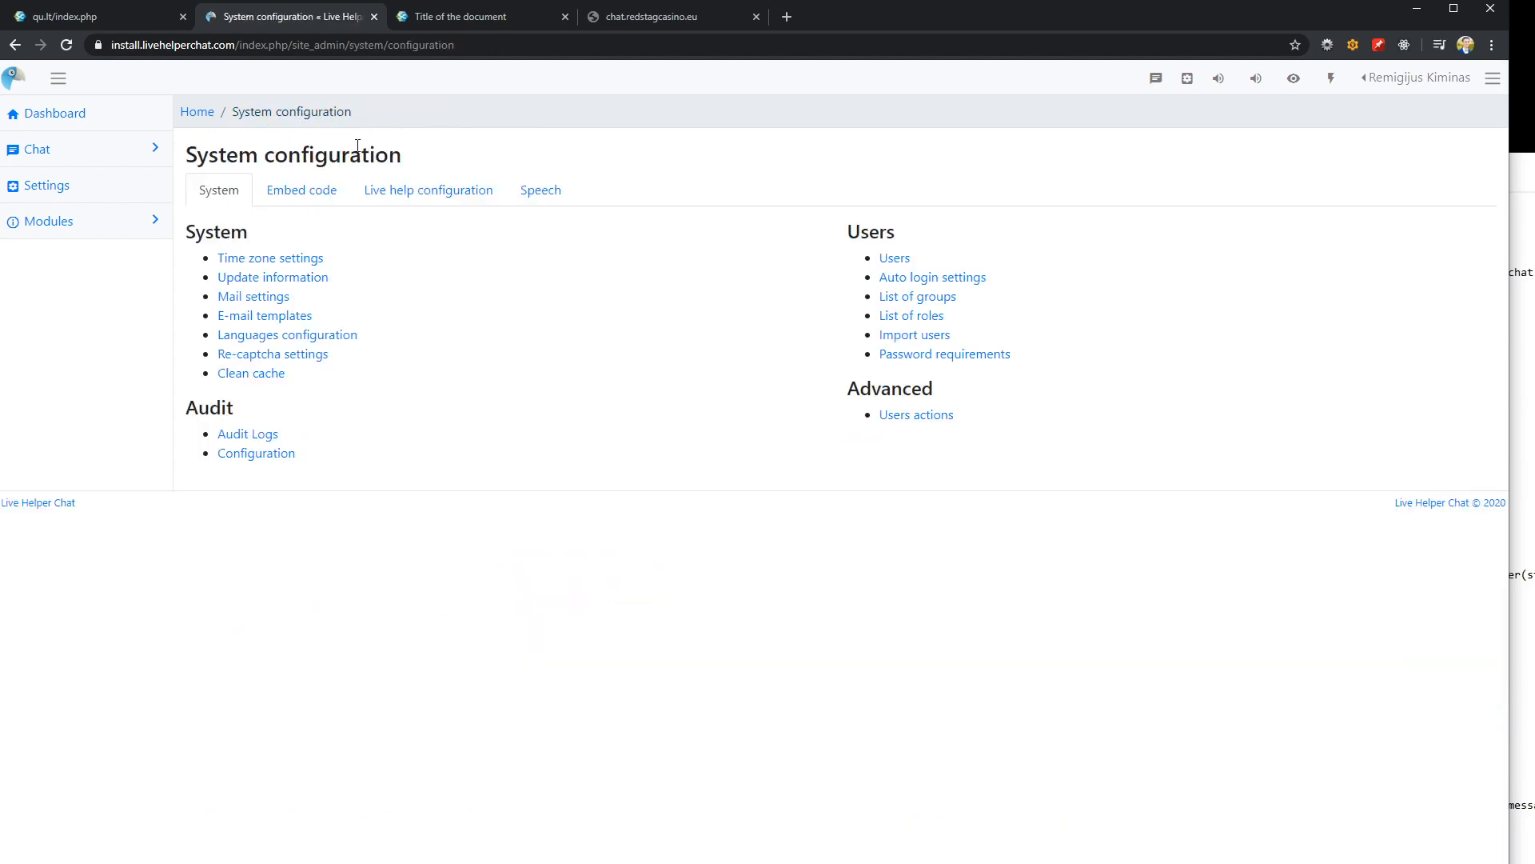
click(384, 188)
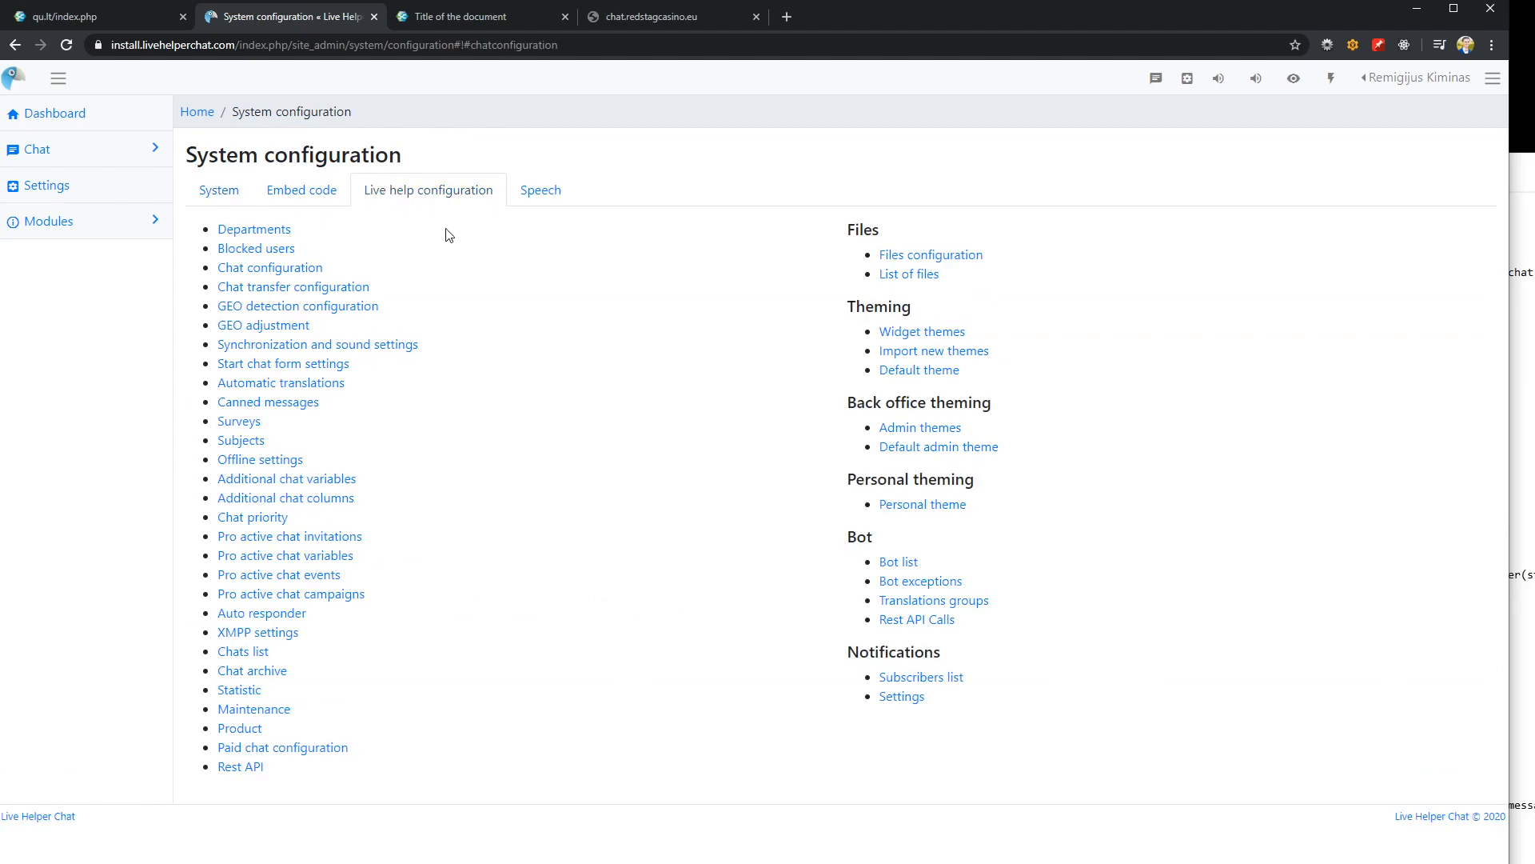
click(889, 563)
click(239, 232)
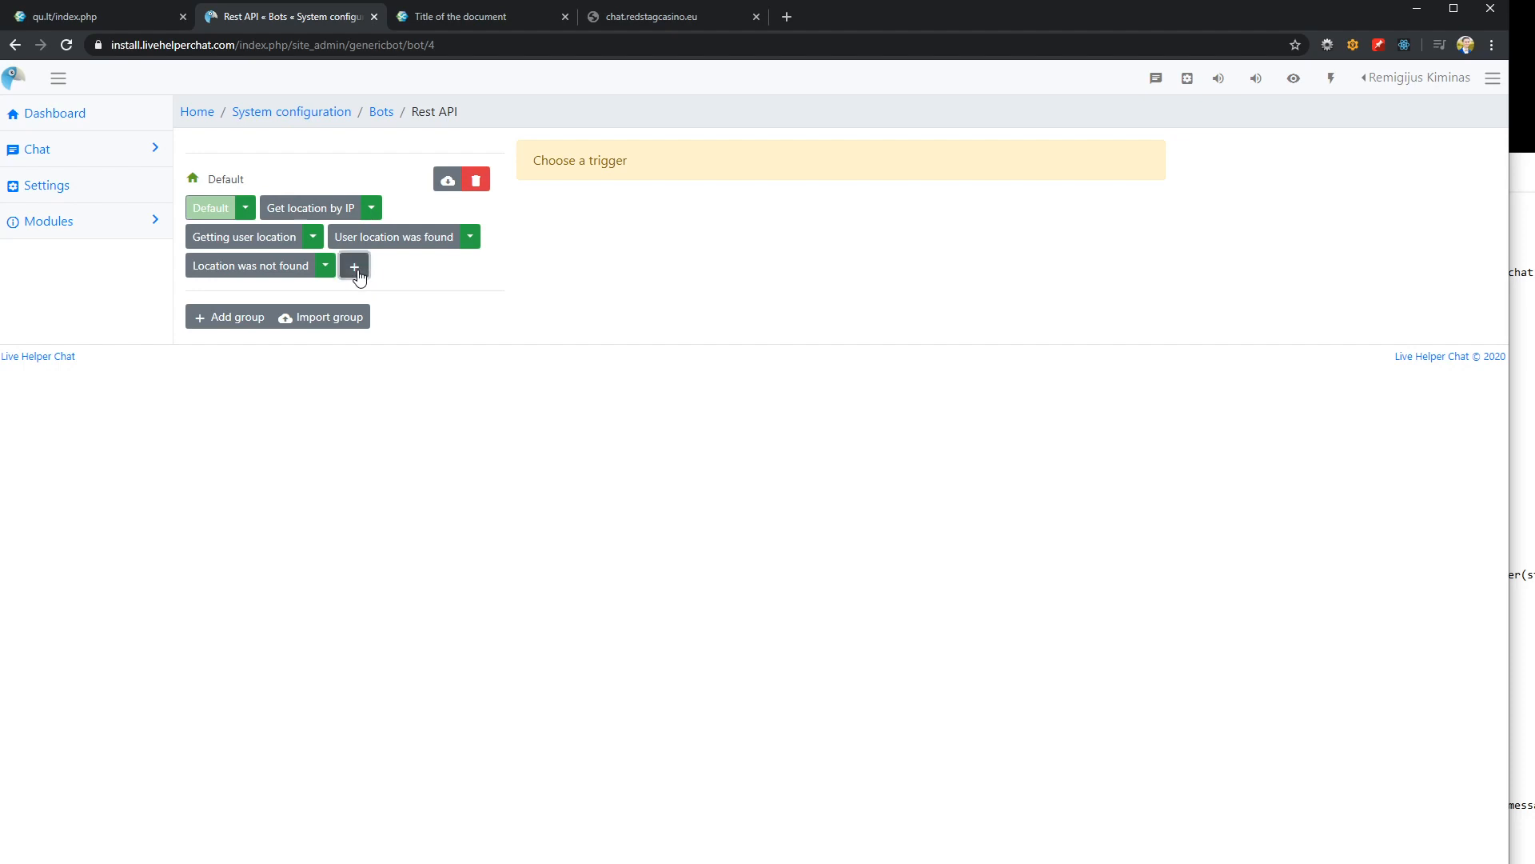
click(354, 267)
click(376, 271)
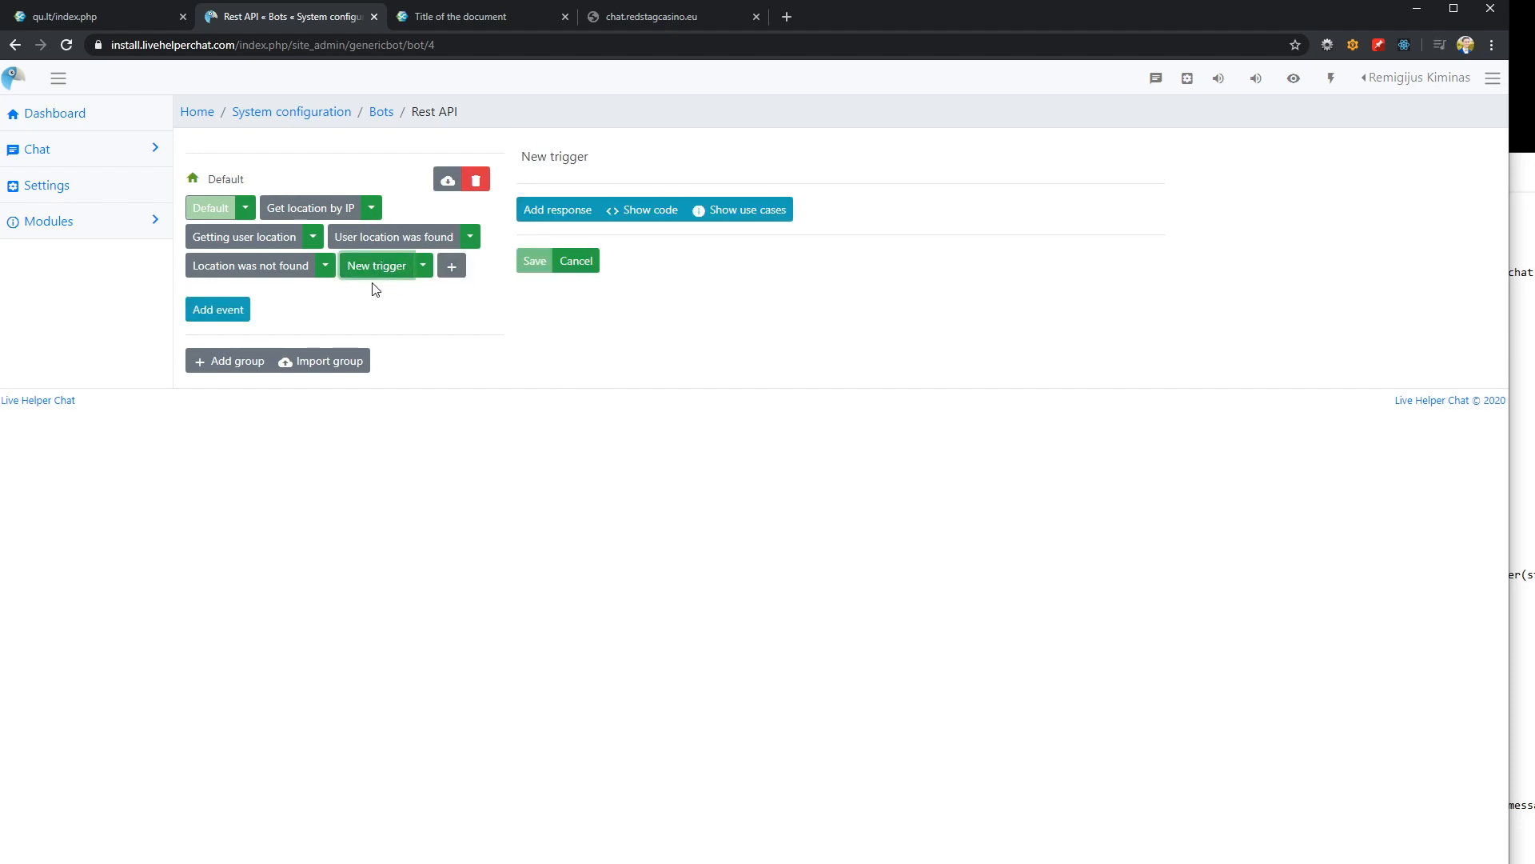
Add a text event to the new trigger with the matching phrase "uuid"
triple_click(656, 164)
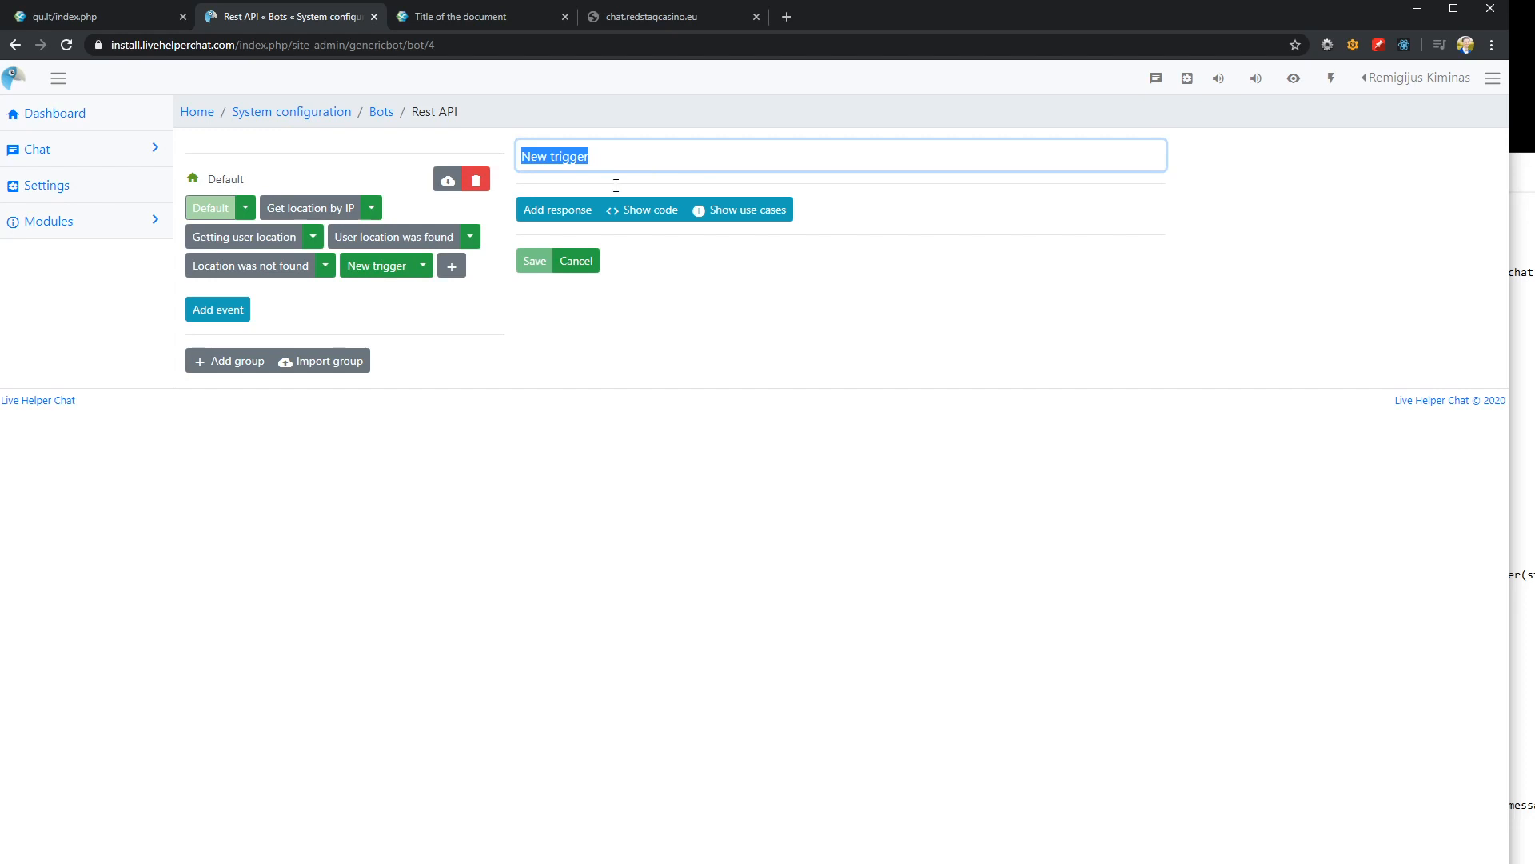
click(218, 309)
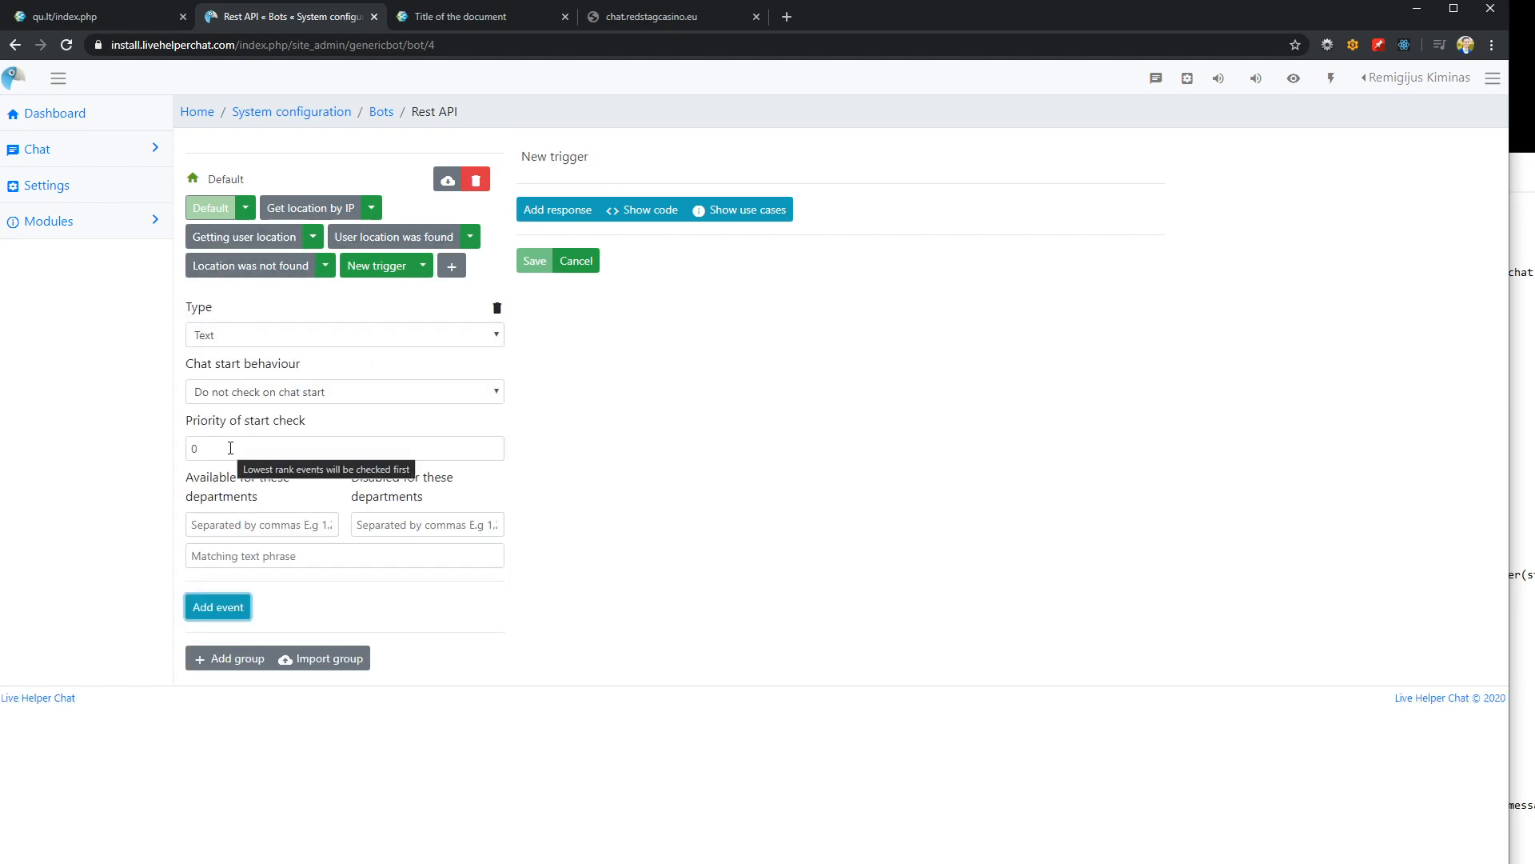
click(235, 555)
text(uuid)
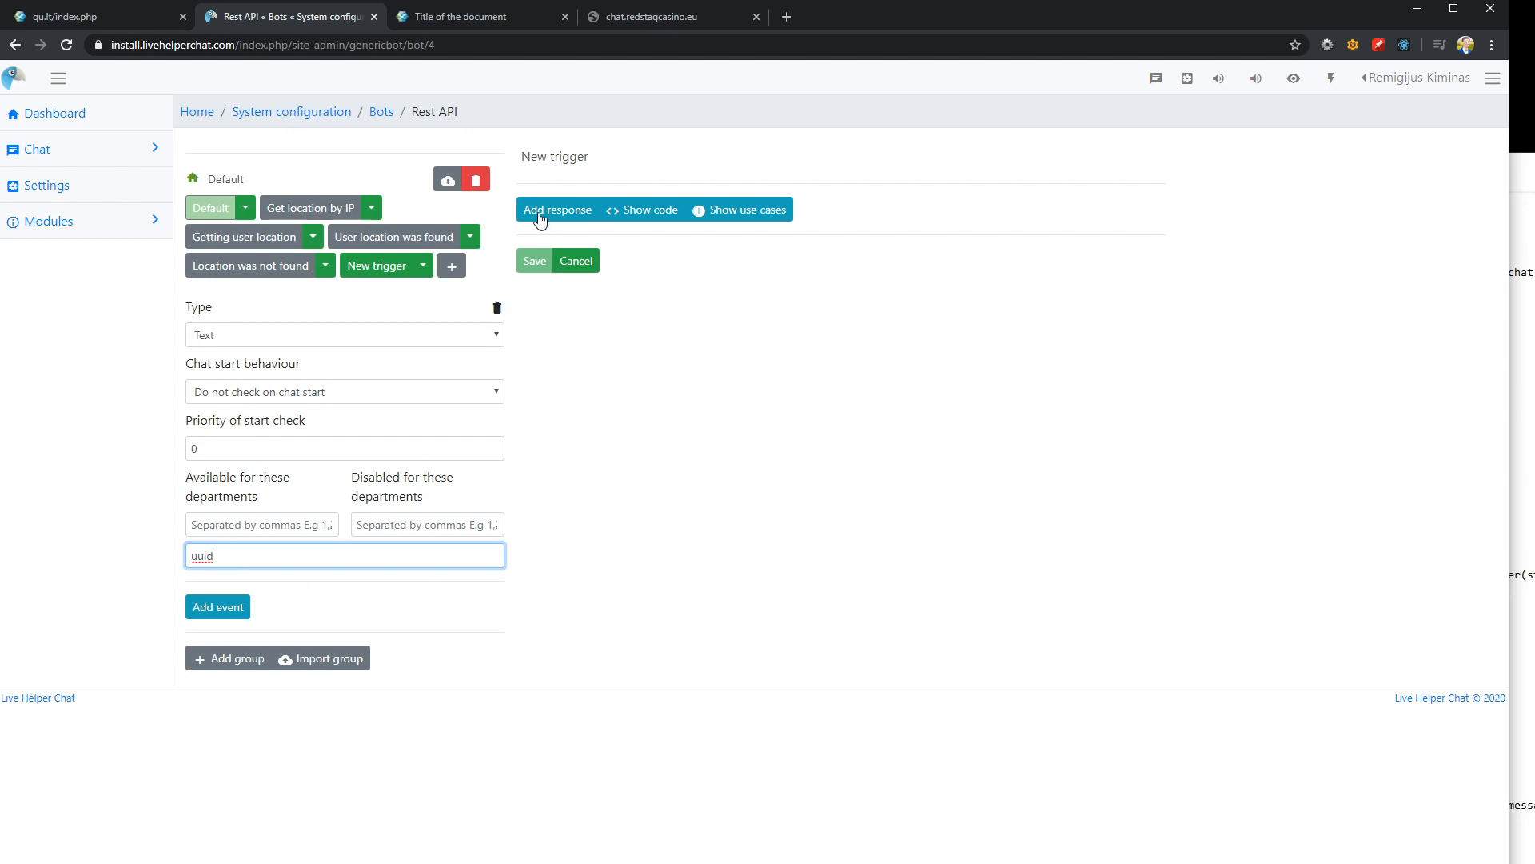
Rename the new trigger as "uuid" and save it
drag(223, 557, 168, 564)
key(ctrl+c)
triple_click(586, 157)
key(ctrl+v)
click(535, 264)
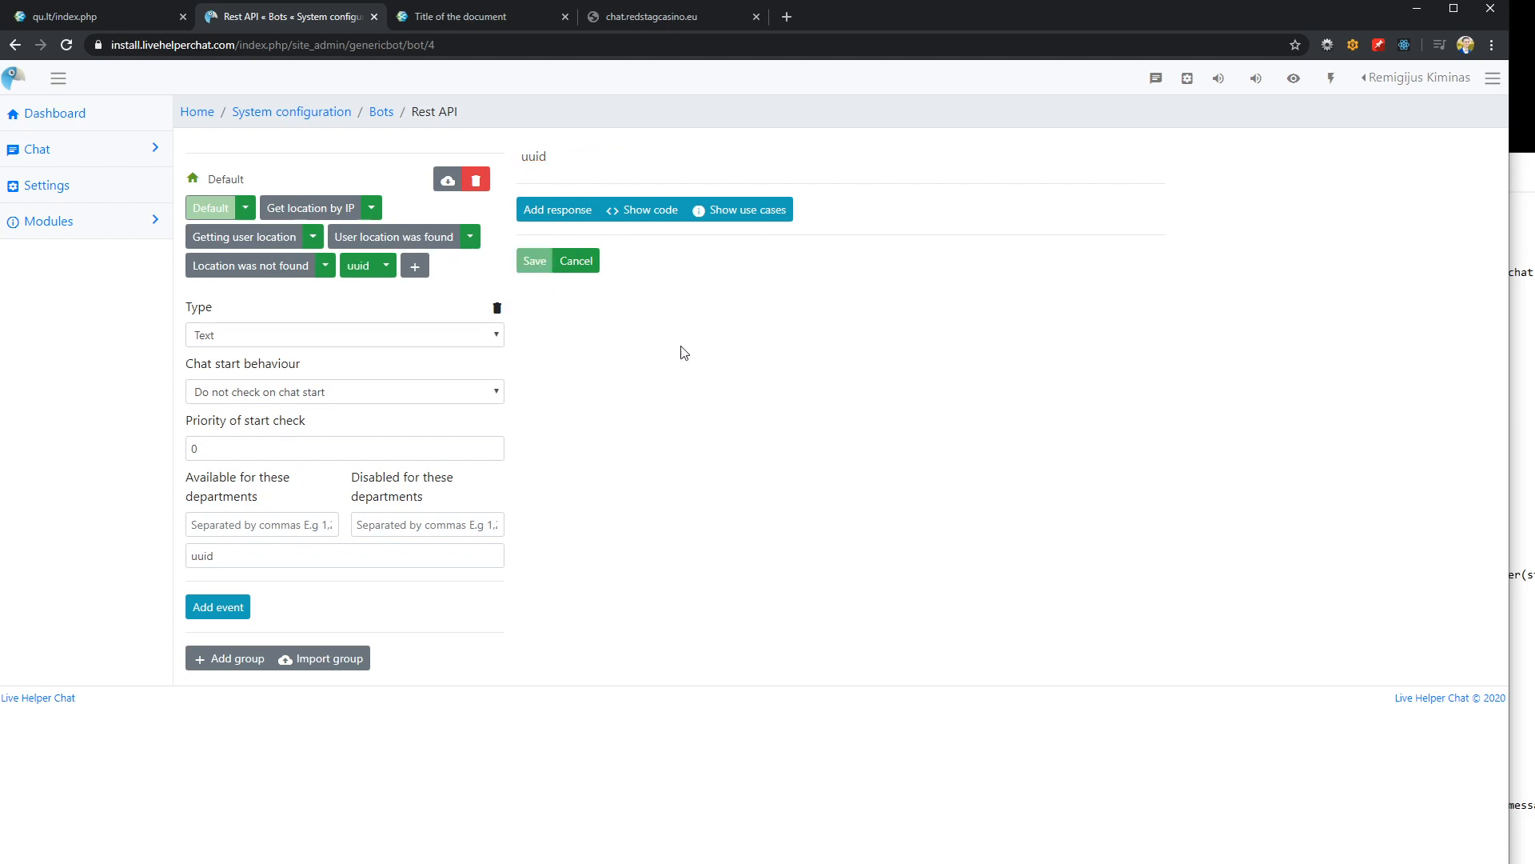
Add a response of type Rest API to the uuid trigger
click(557, 209)
click(1005, 216)
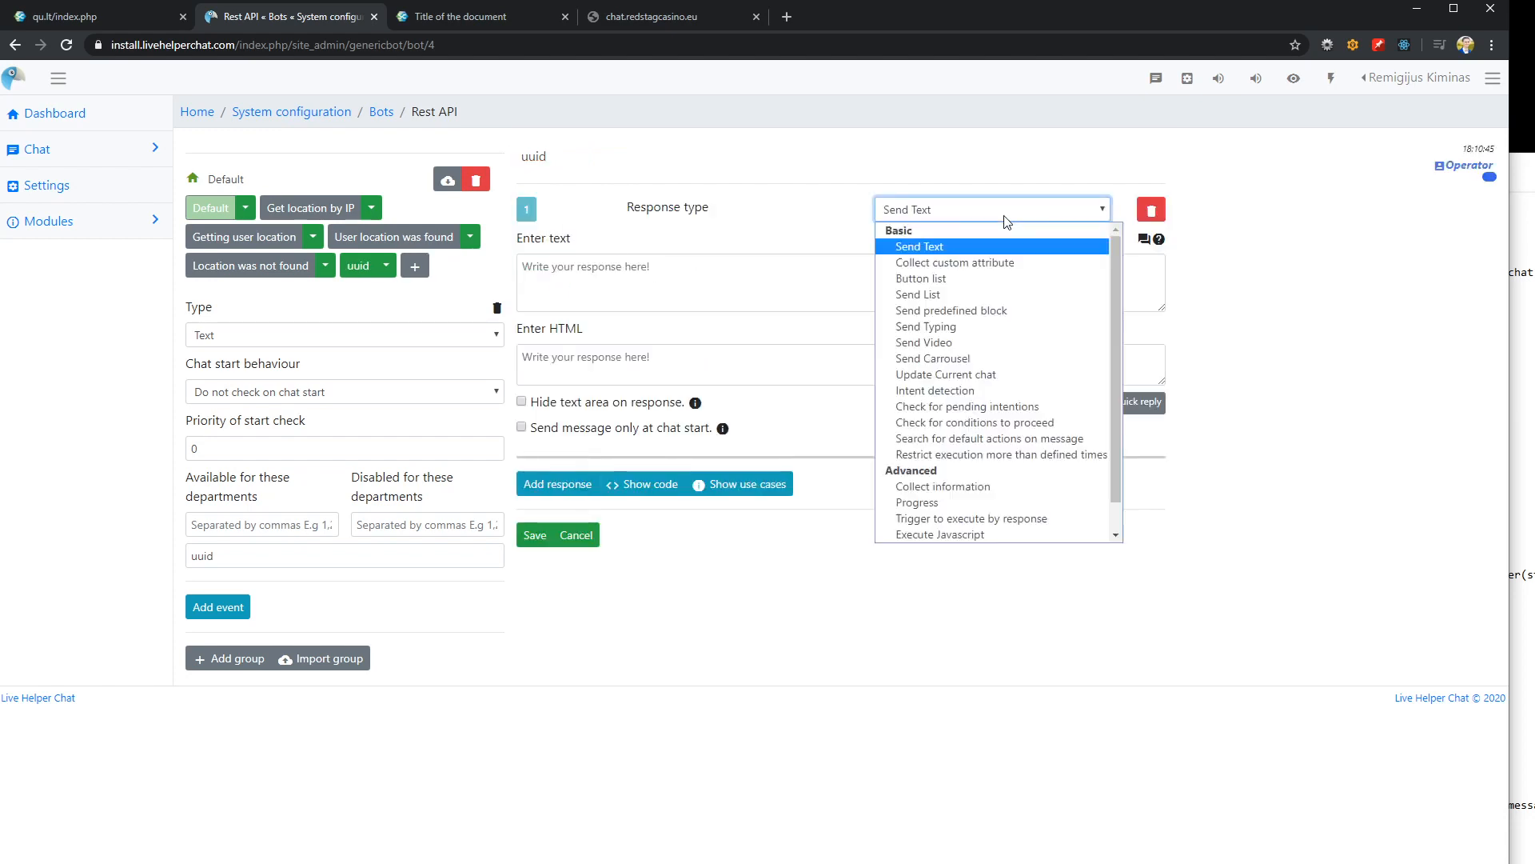
scroll(943, 376, down, 1)
click(927, 534)
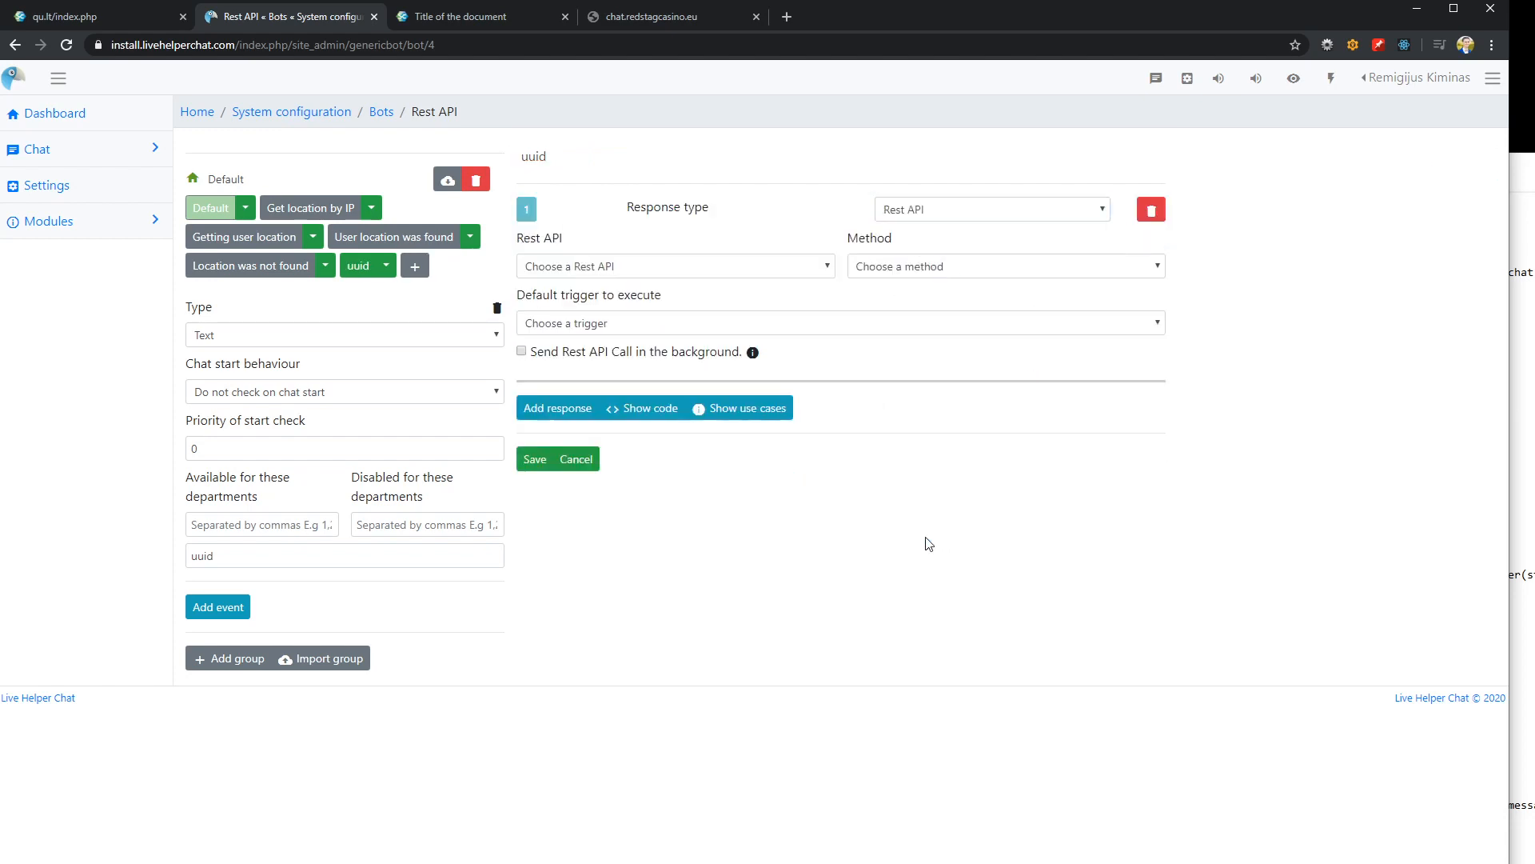
Select the Rest API UID call with the Set UUID method for the response and save the trigger
click(720, 267)
click(586, 305)
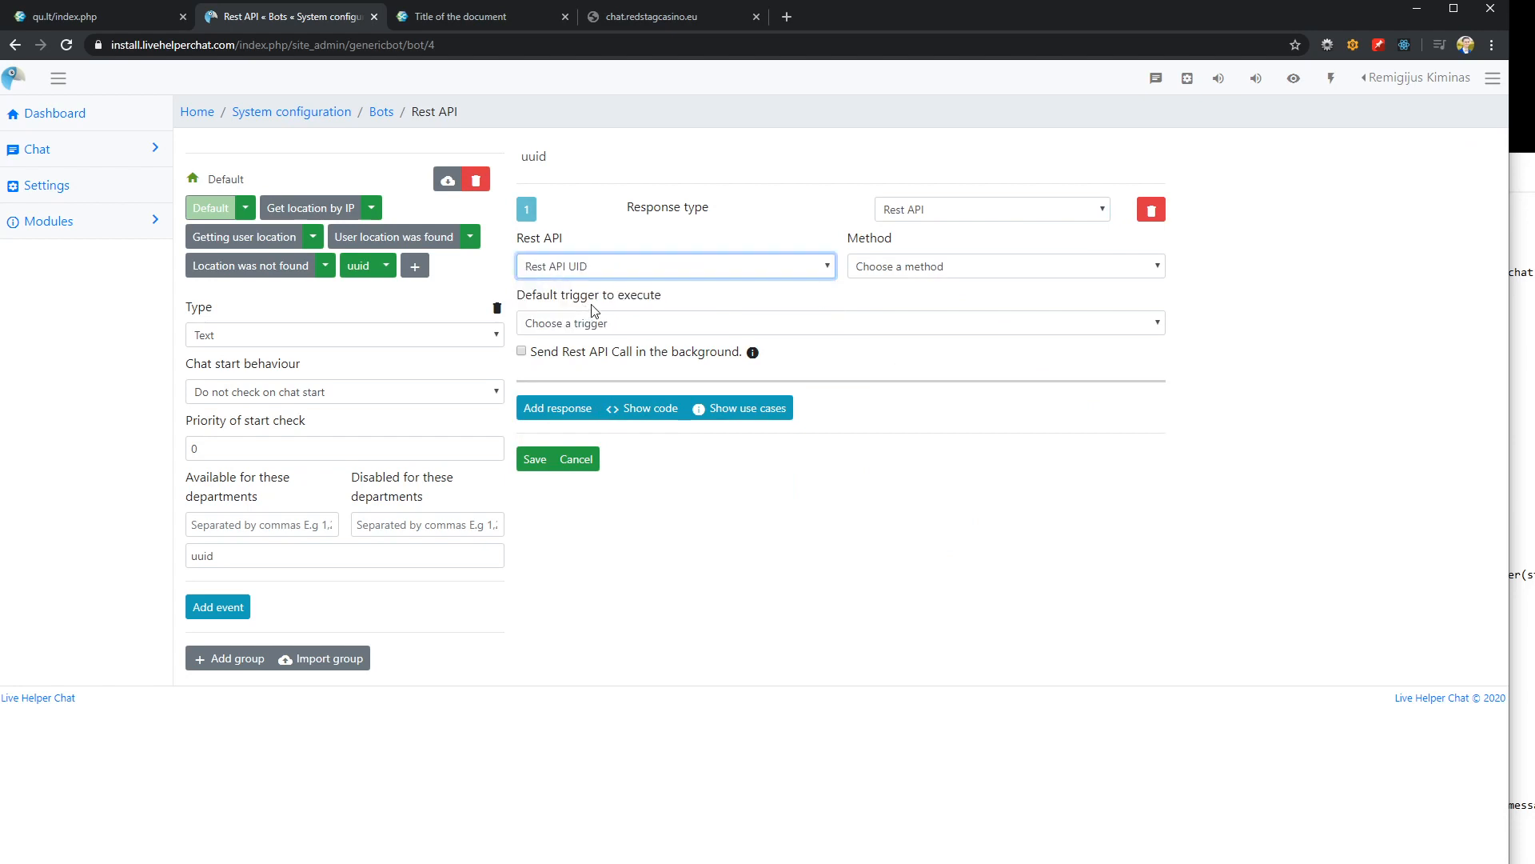
click(915, 270)
click(896, 304)
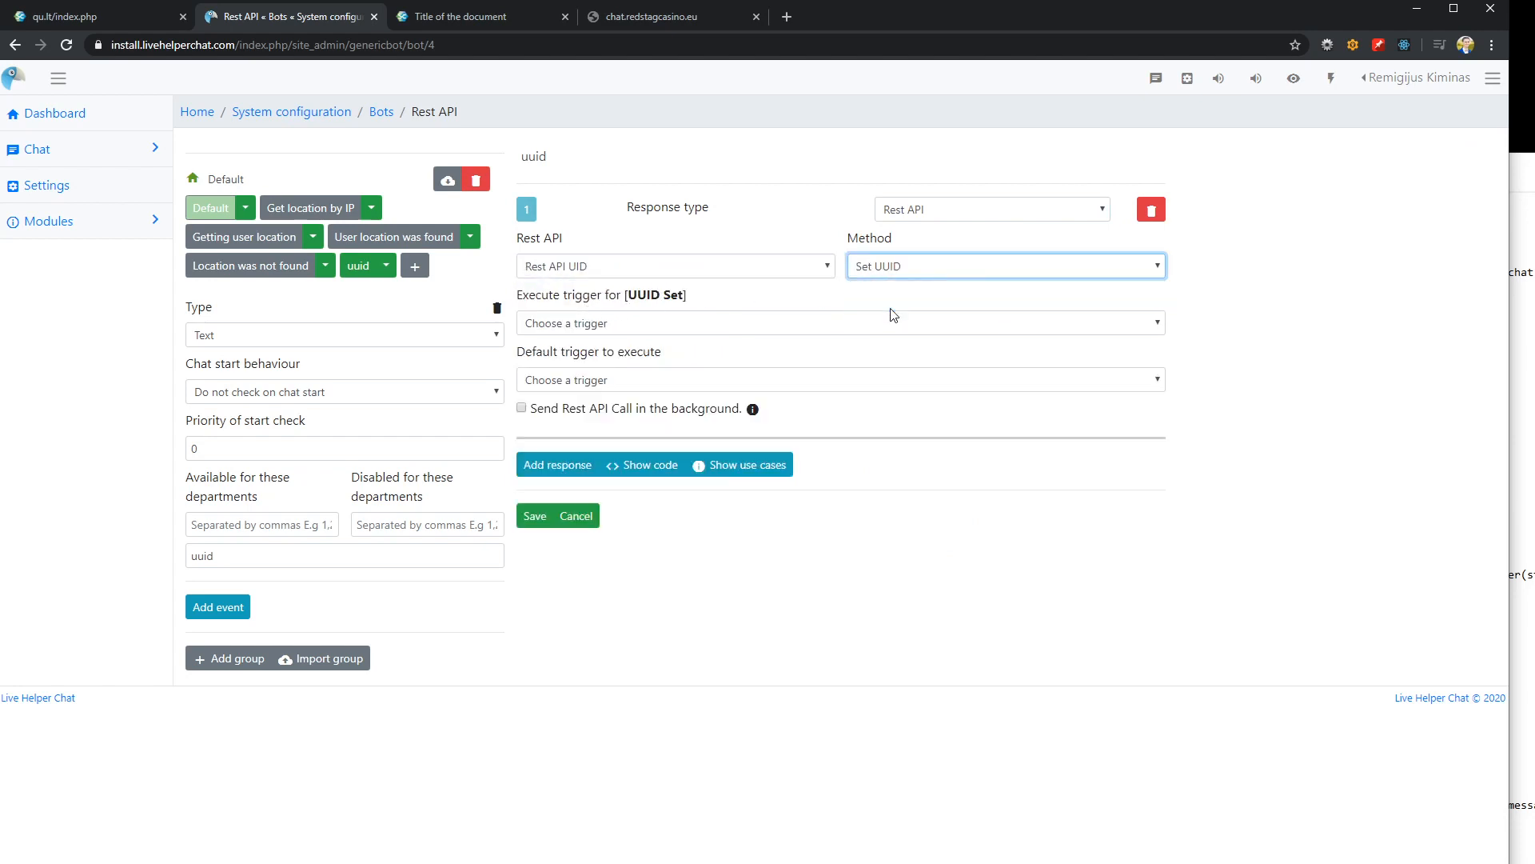
click(615, 324)
click(612, 320)
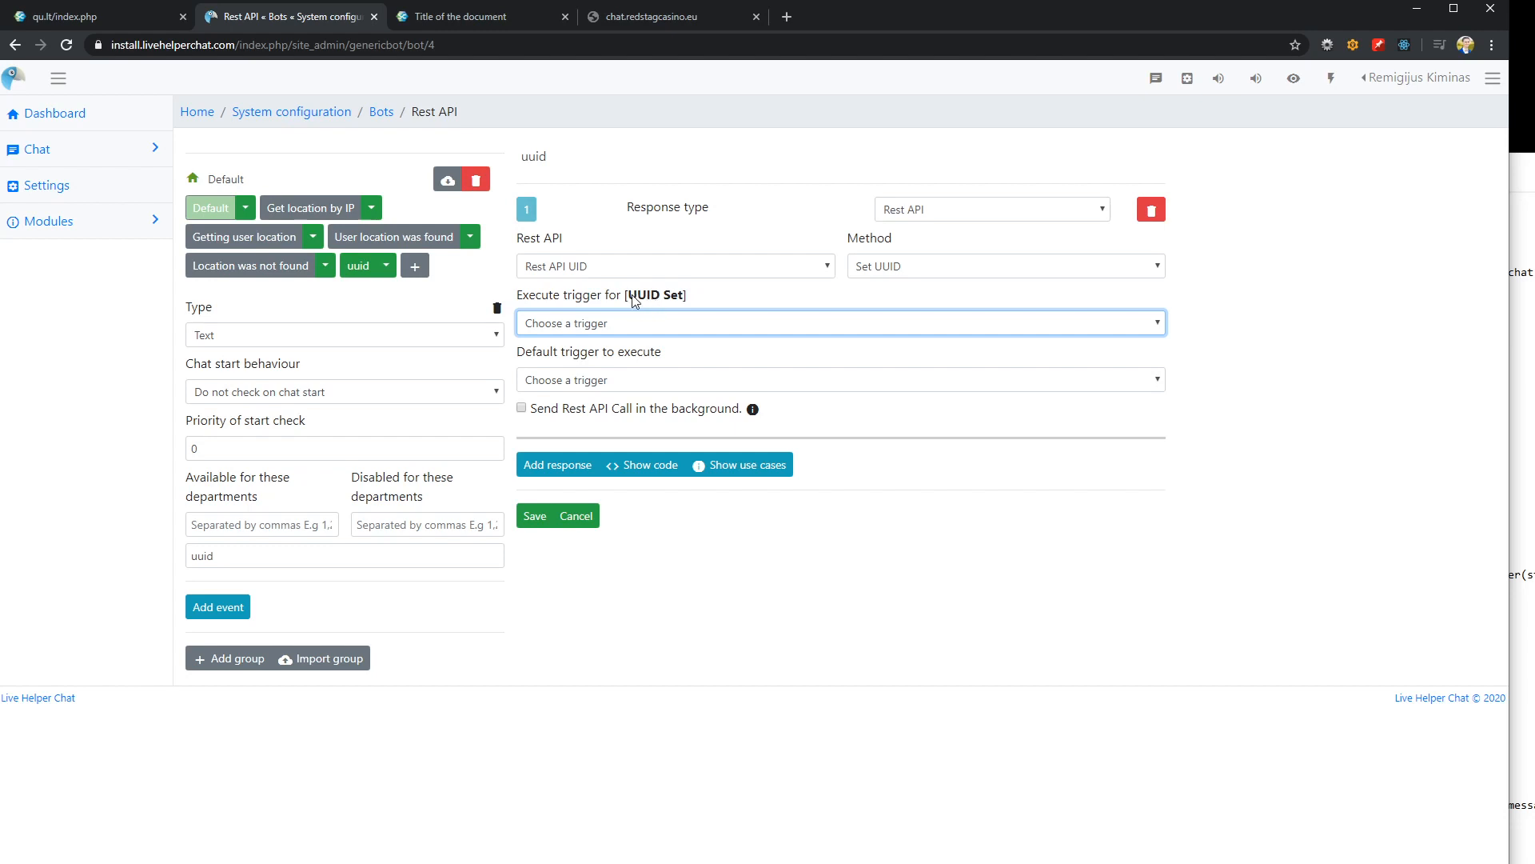
click(534, 515)
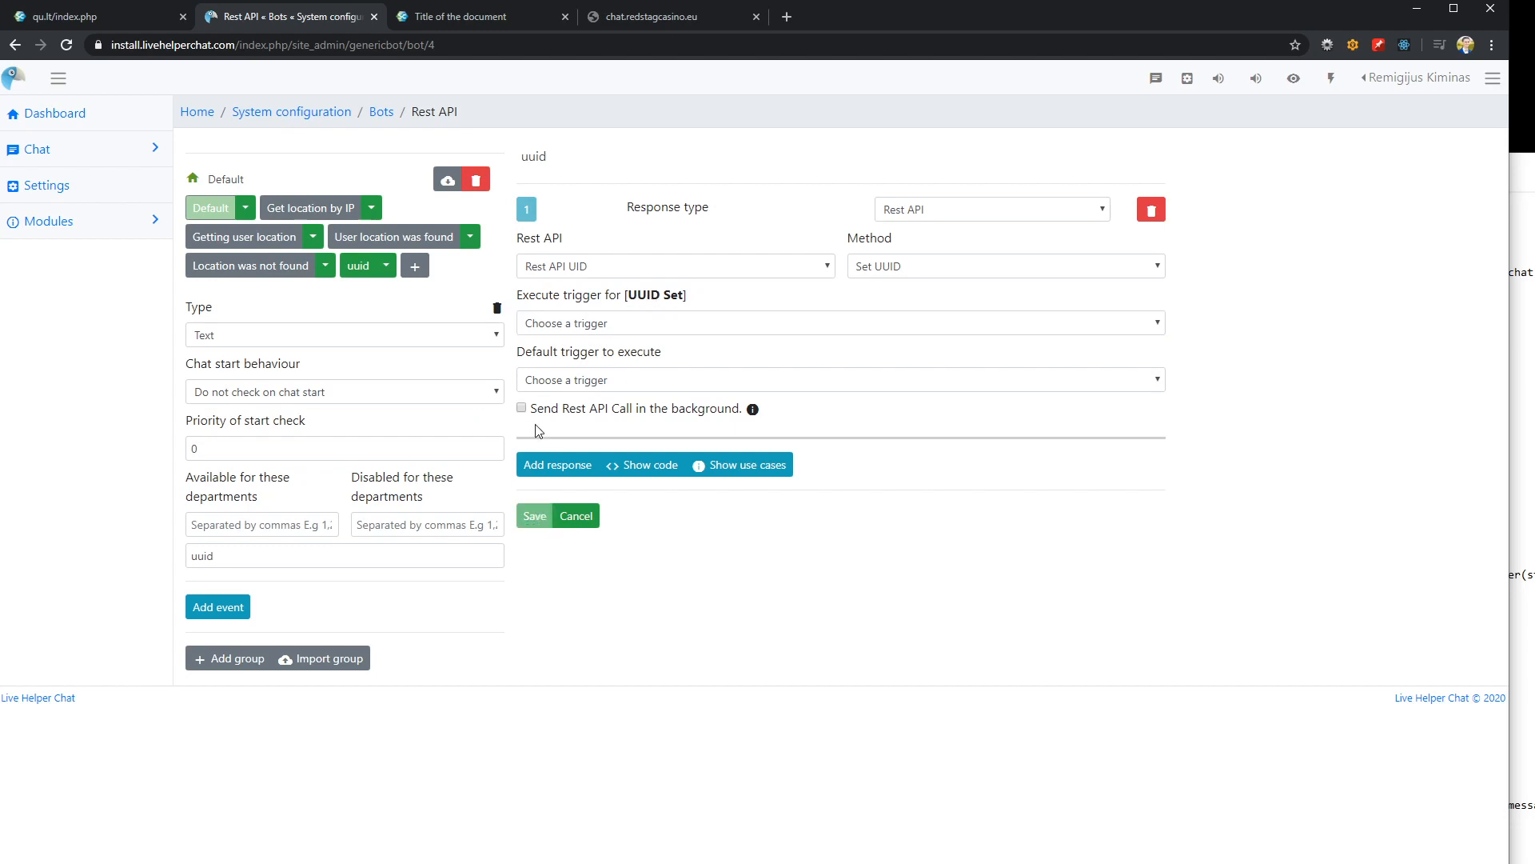
Create another trigger in the Default group and name it "Set UUID"
click(418, 271)
click(432, 269)
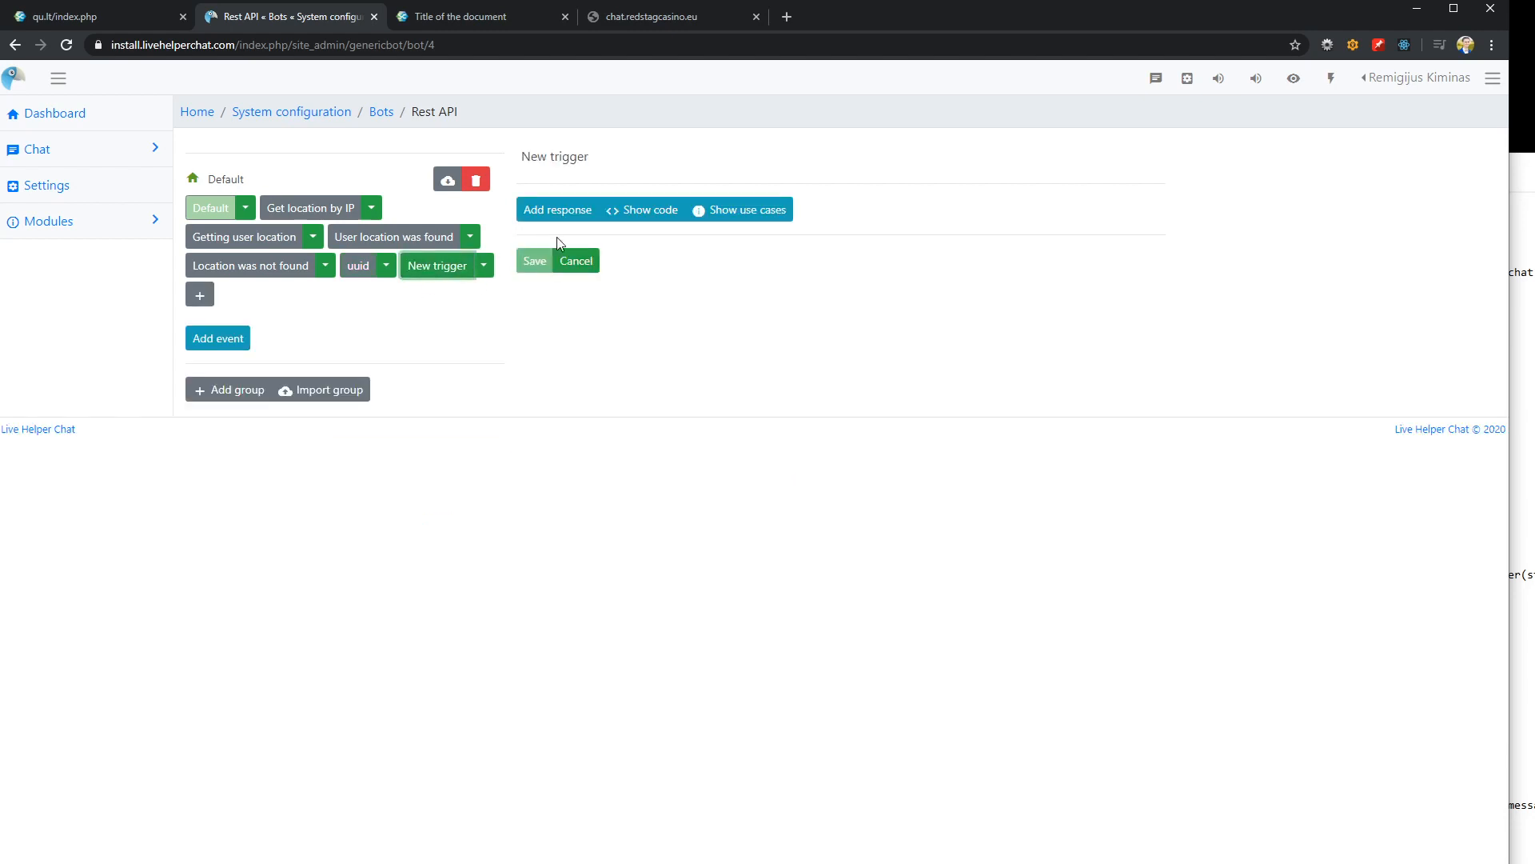
triple_click(621, 162)
text(SEt)
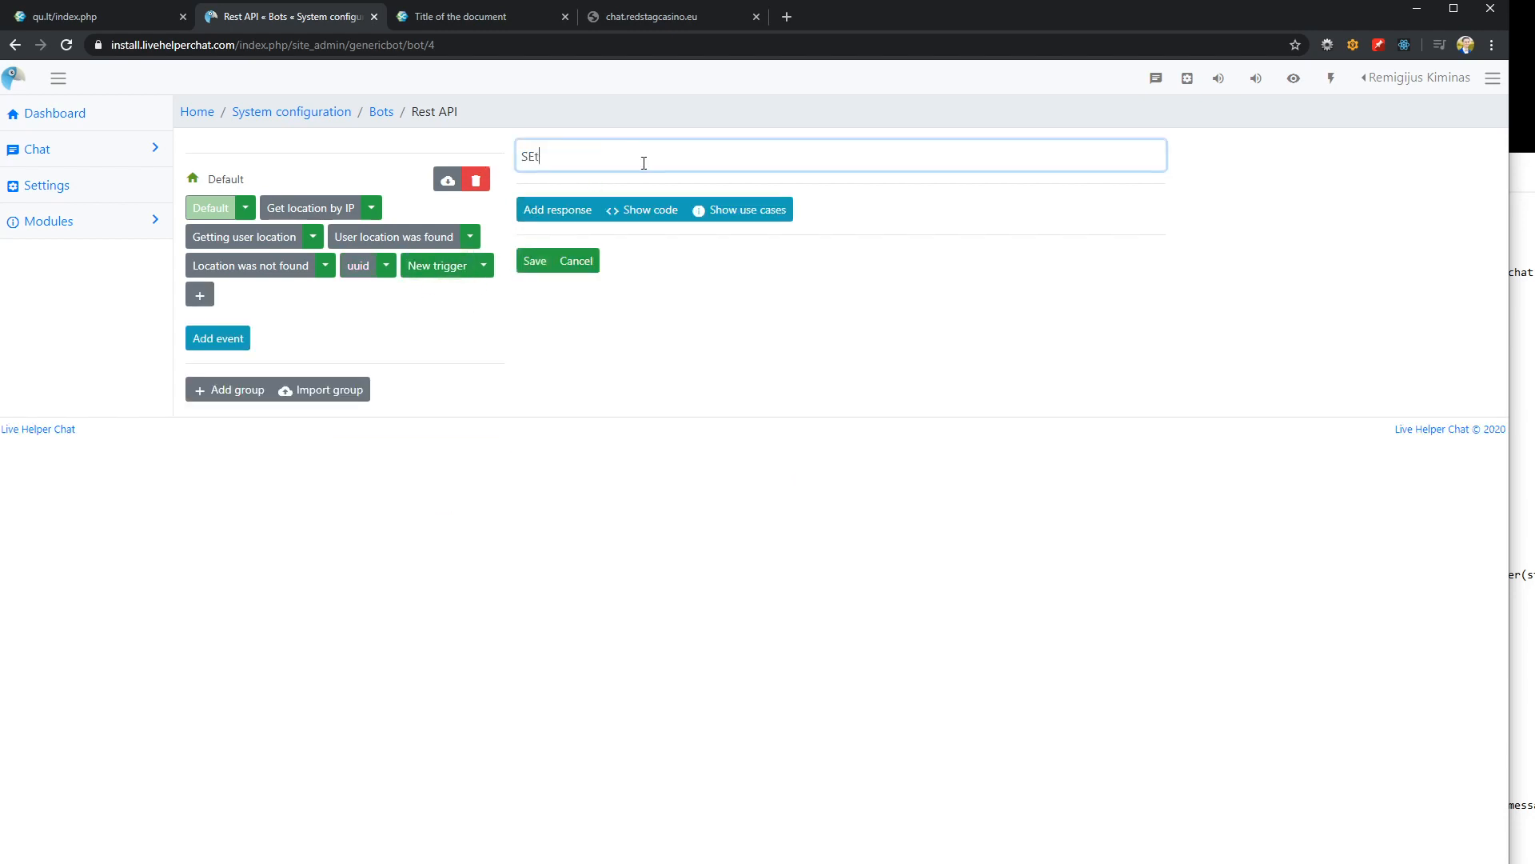
text( UUID)
Add a Send Text response with the text "UUID Was set" to the Set UUID trigger
click(573, 210)
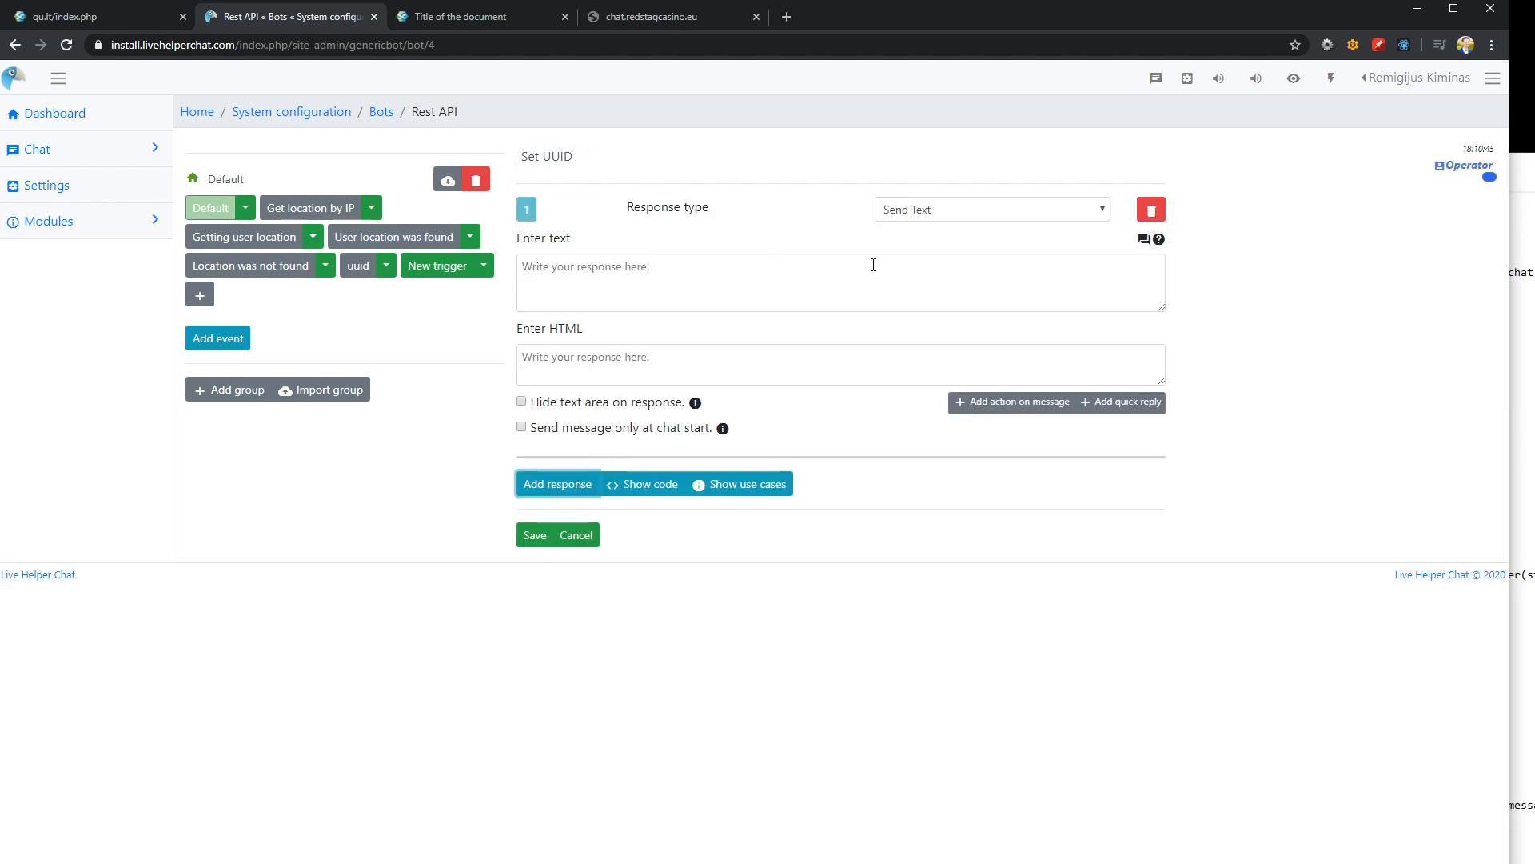
click(599, 270)
text(UUID Was set)
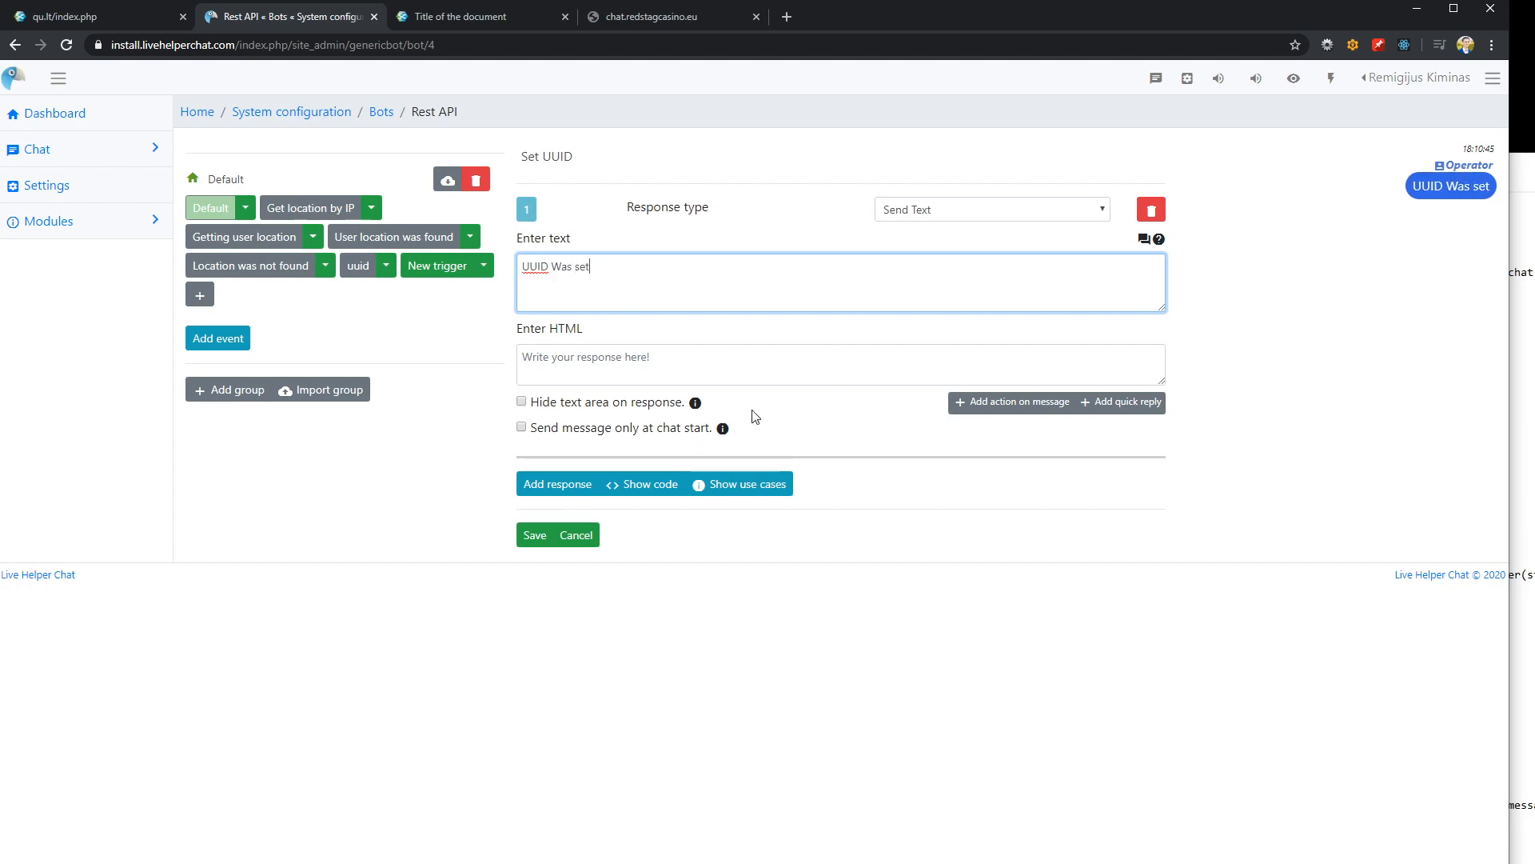
Add a second response of type Update Current chat with the Set chat variable command
click(557, 483)
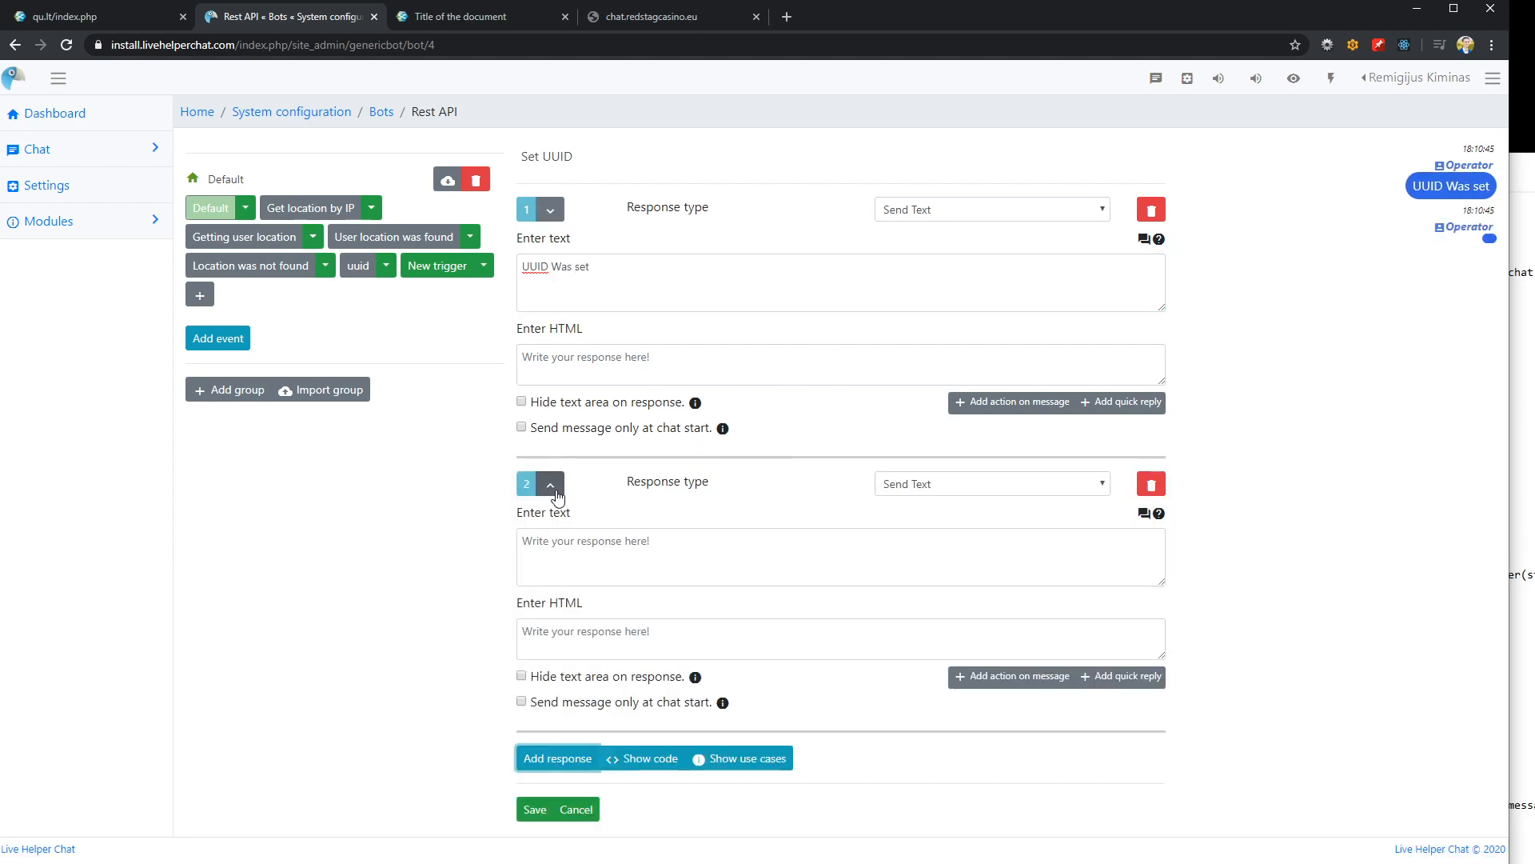
click(974, 490)
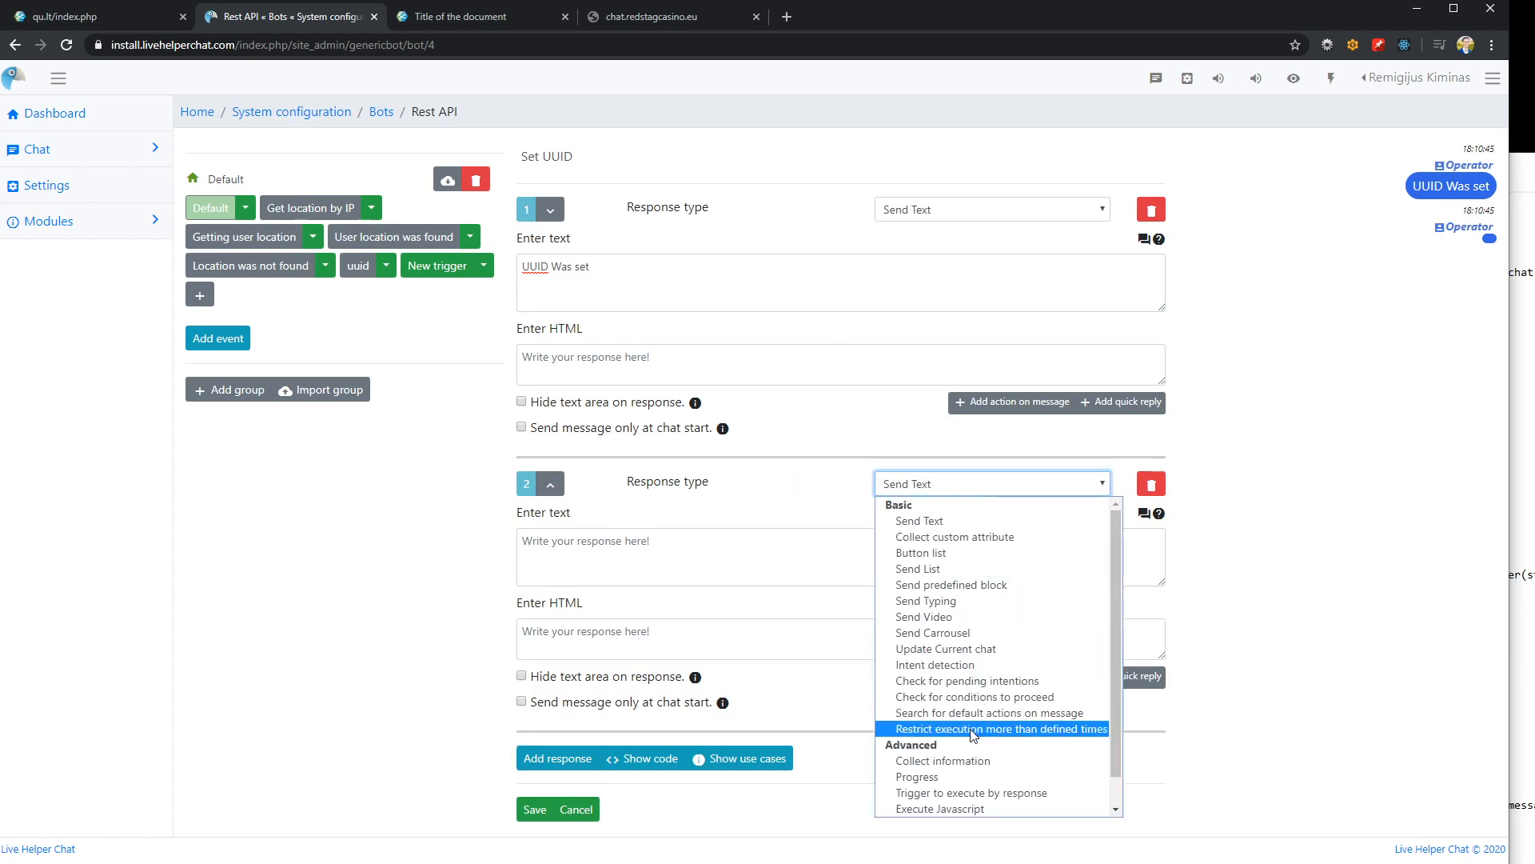
click(964, 648)
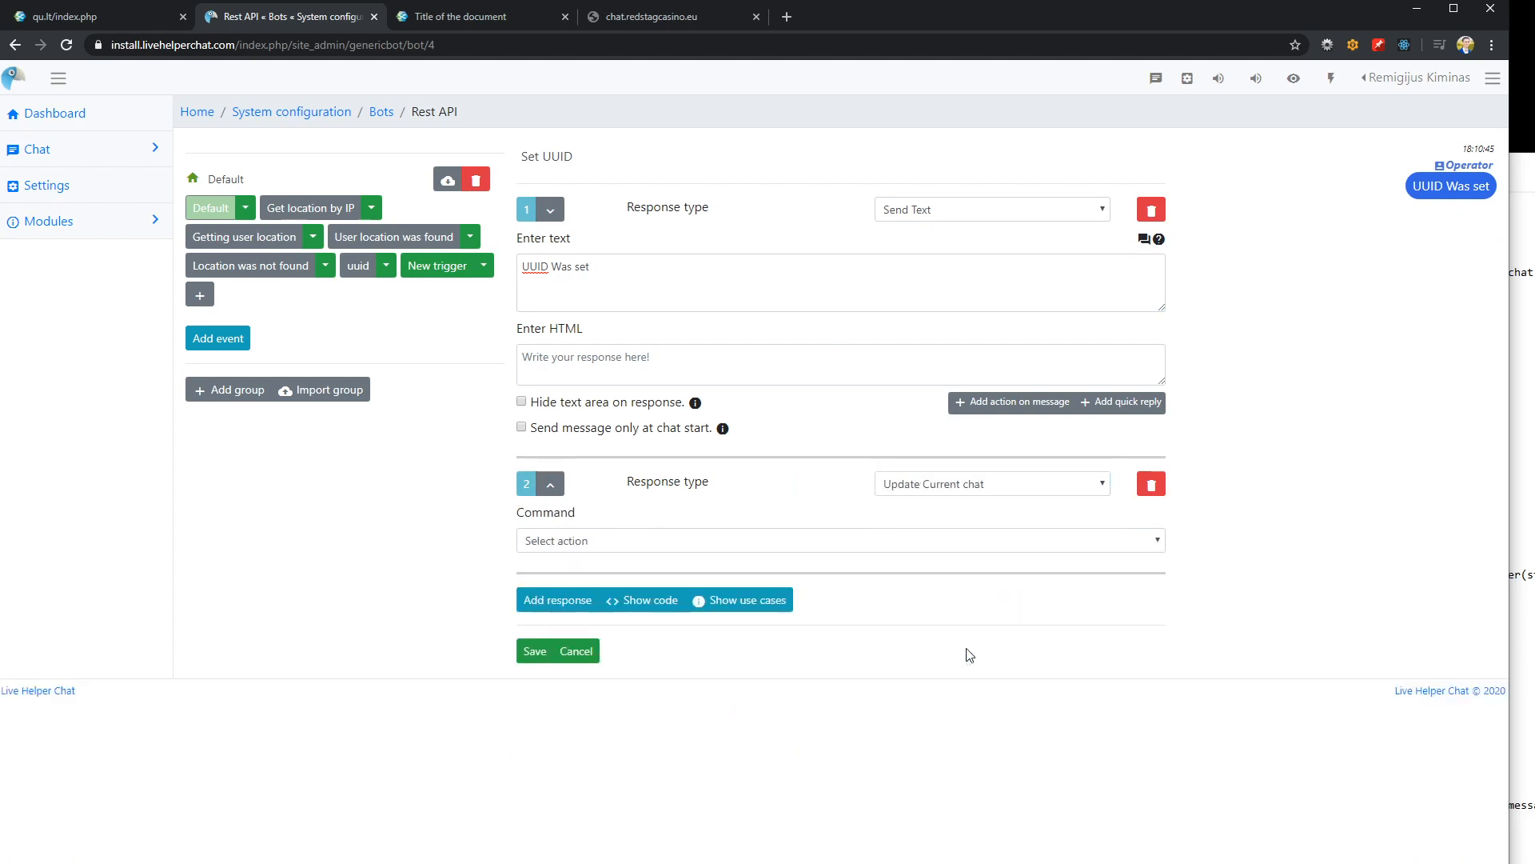
click(591, 539)
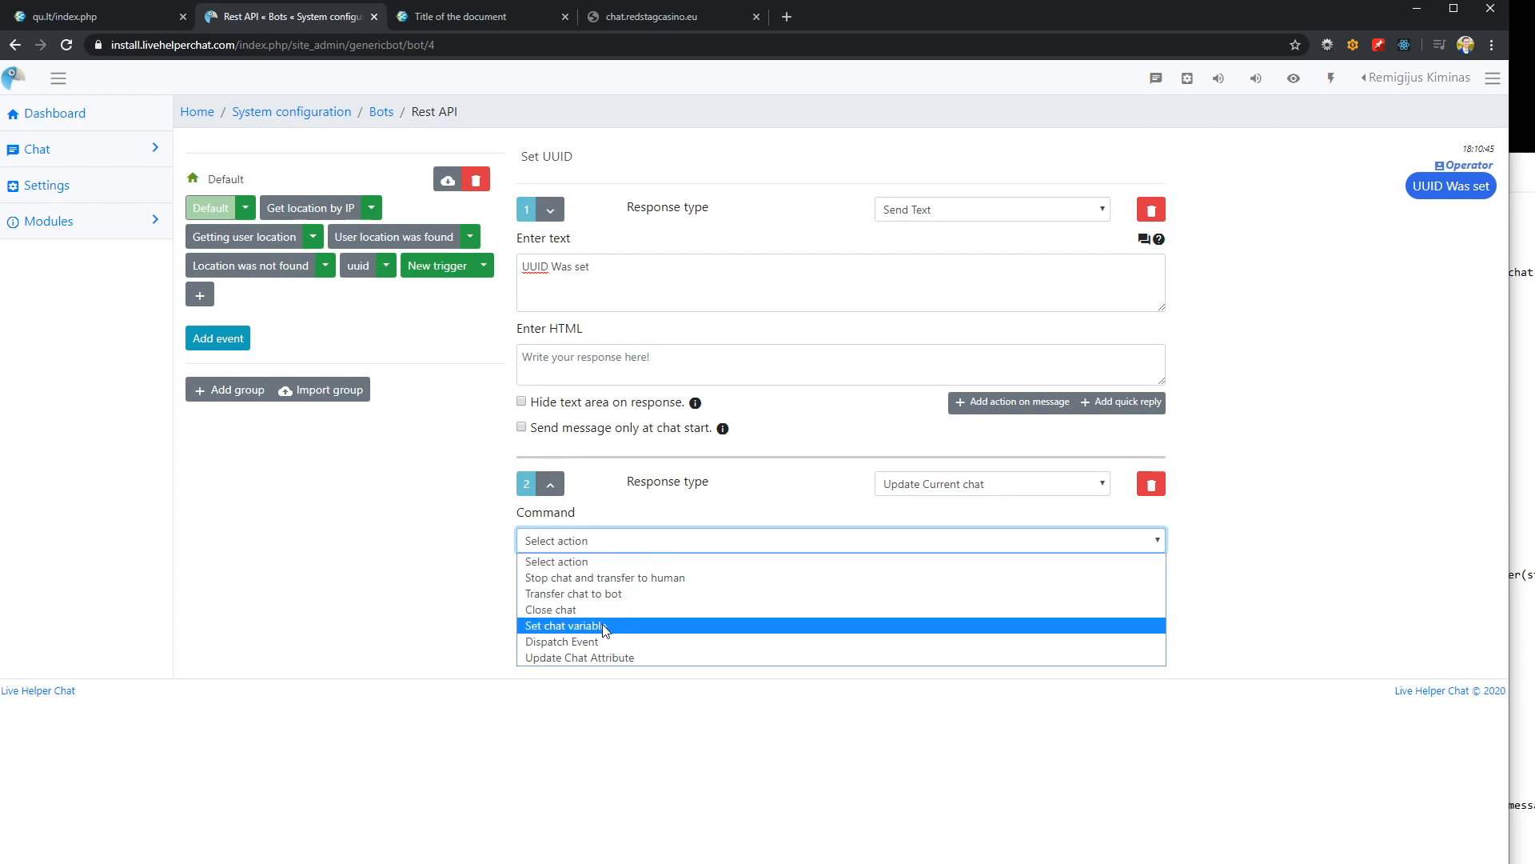
click(725, 625)
Enter {"UUID":"{content_1}"} as the chat variables in JSON format and save the Set UUID trigger
click(563, 595)
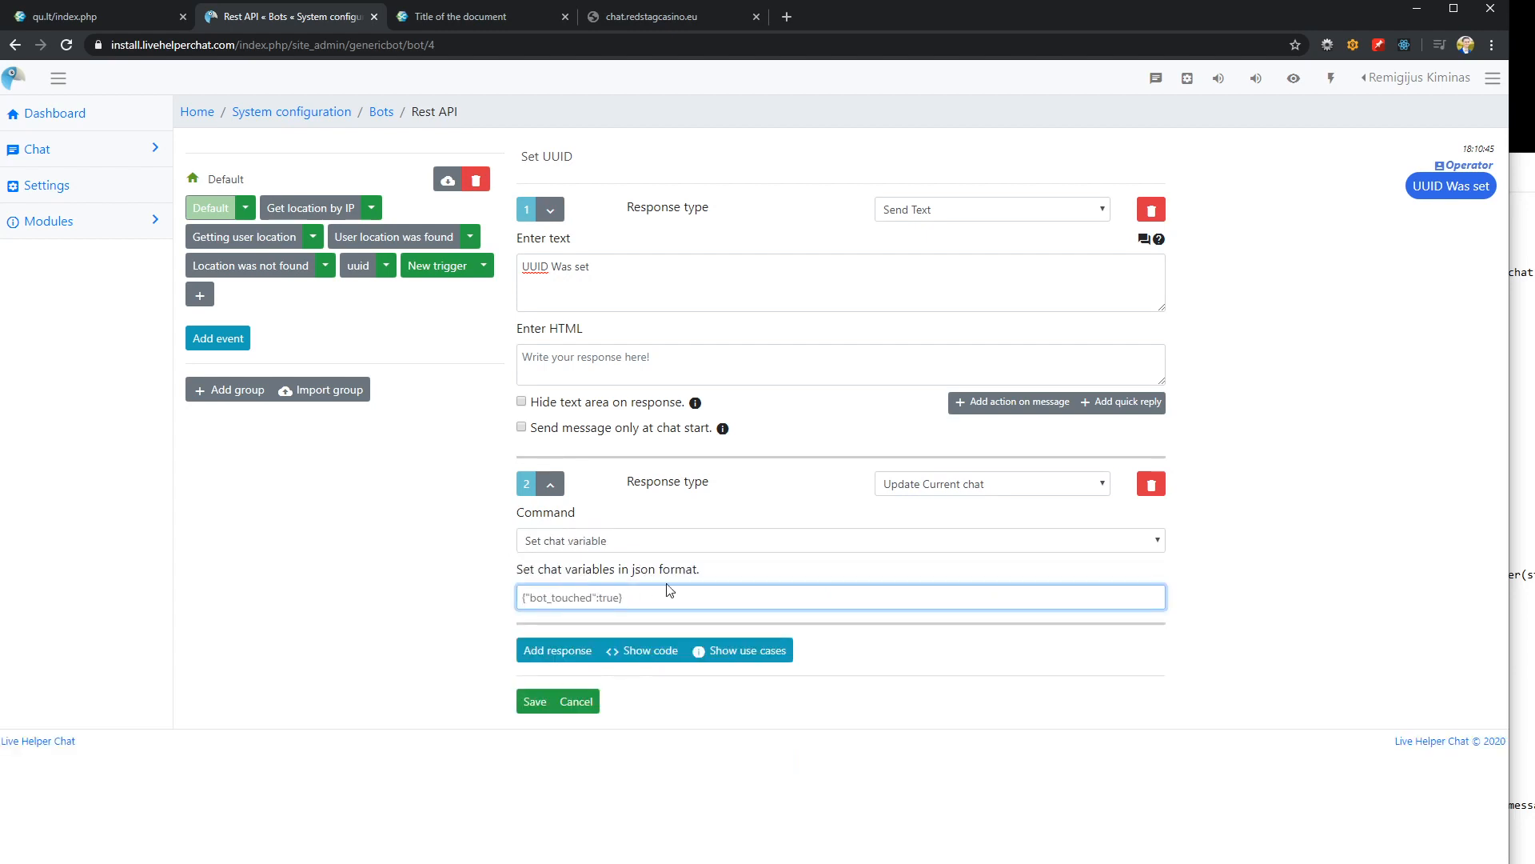
text({}"")
key(Left)
text(UUID)
text({})
text(content_)
text(1)
click(539, 703)
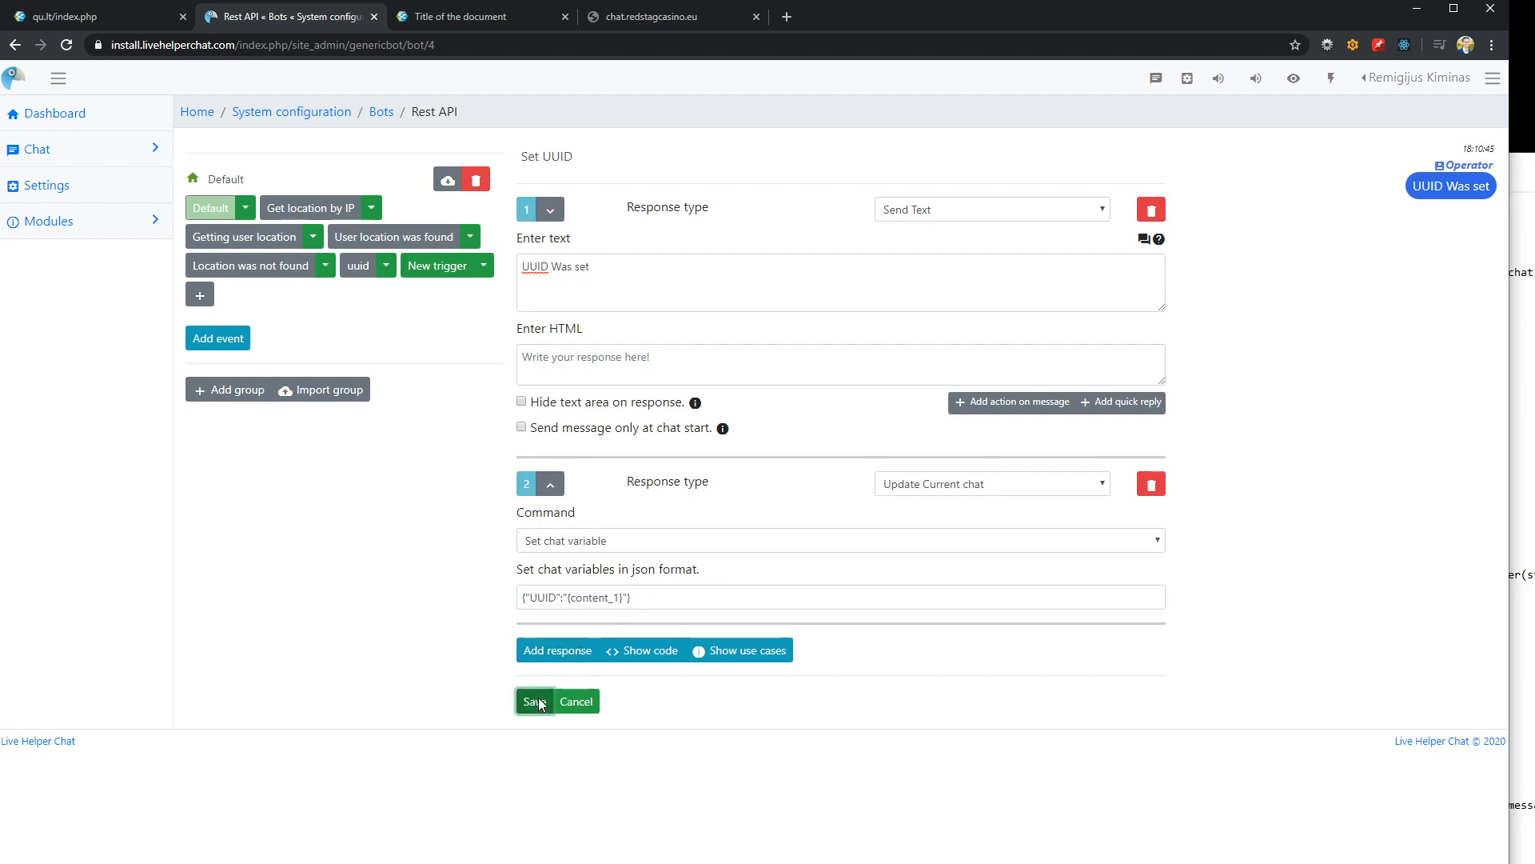
In the uuid trigger, choose Set UUID as the trigger executed for the UUID Set output and save
click(358, 267)
click(654, 323)
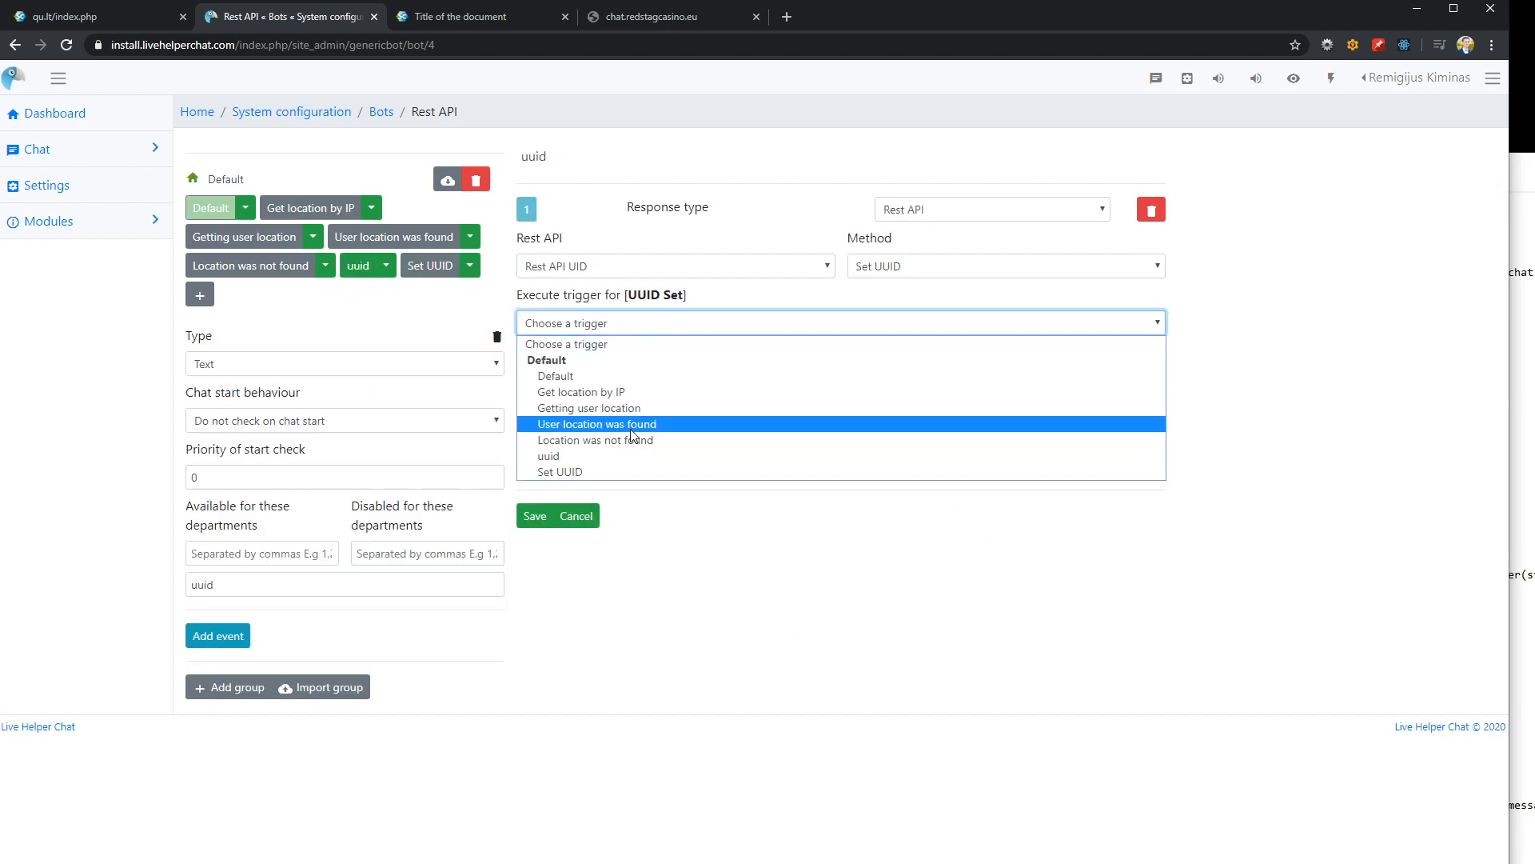
click(584, 472)
click(536, 517)
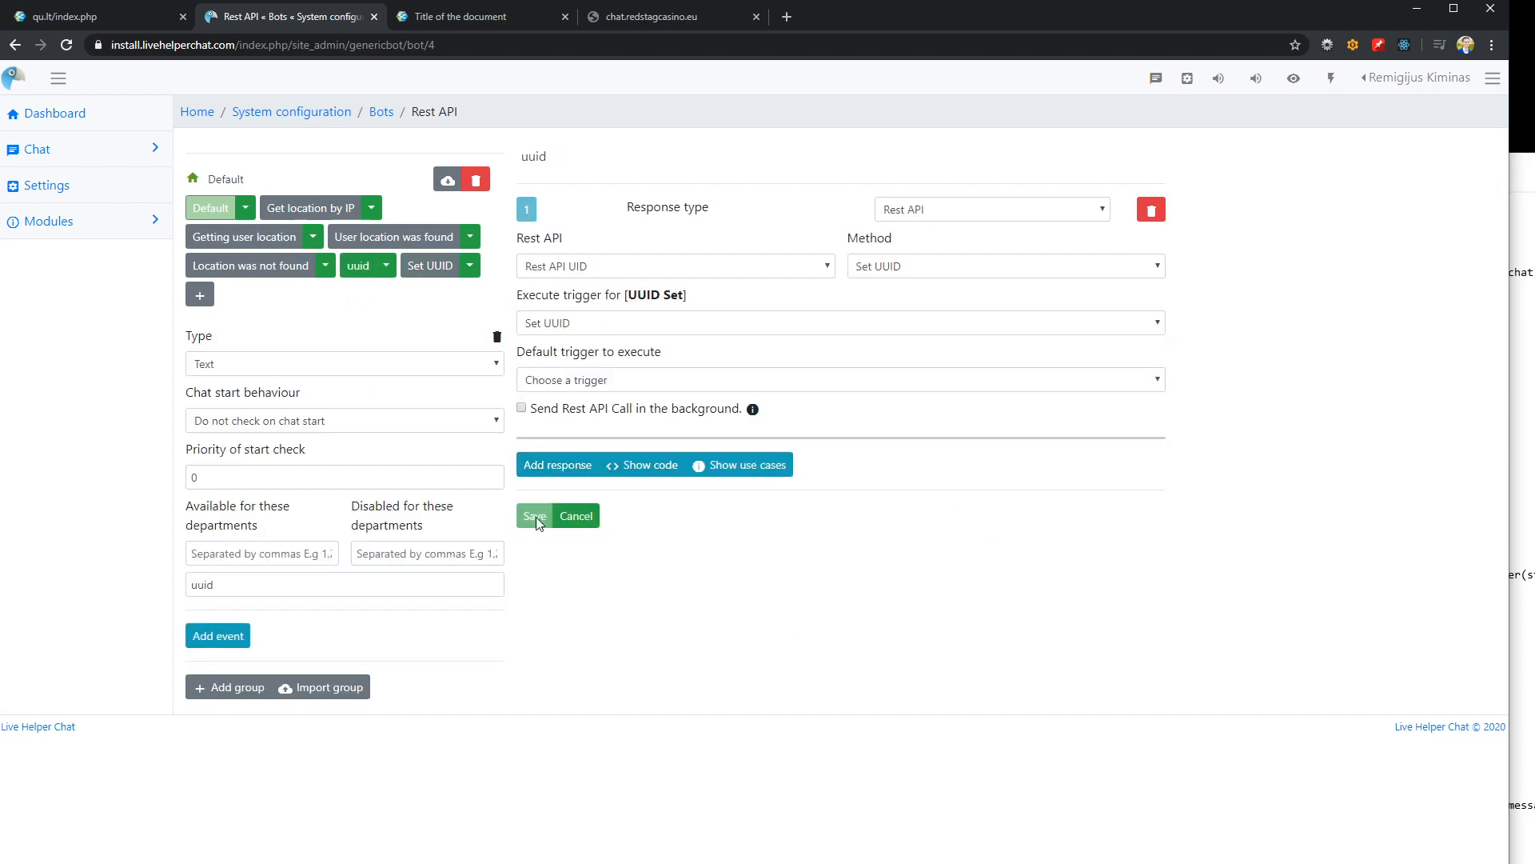
Switch to the demo page and send a test message to the Rest API bot in the chat widget
drag(352, 17, 244, 20)
click(478, 18)
click(1344, 860)
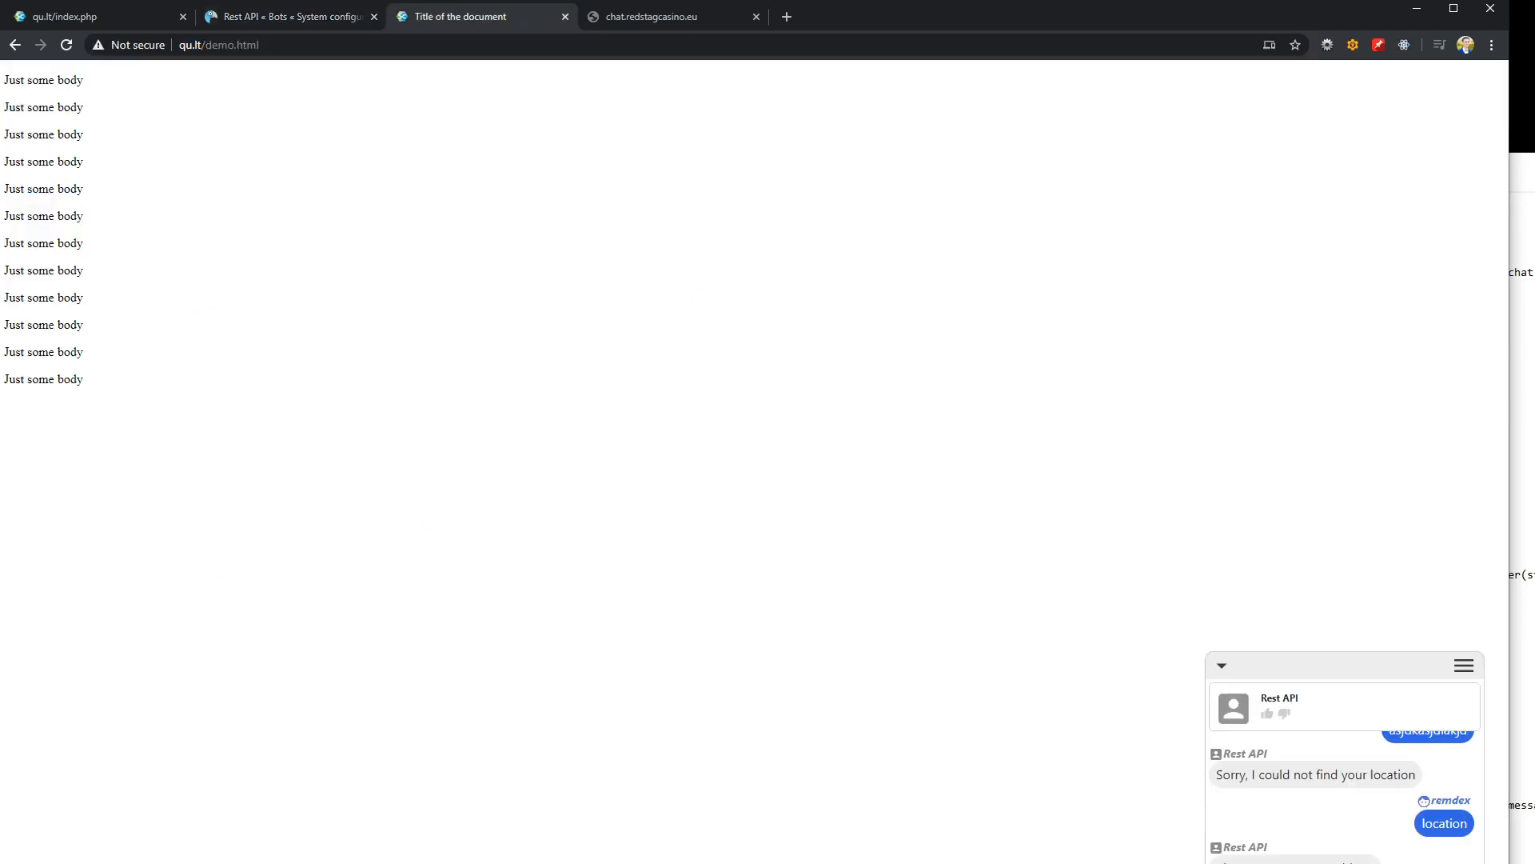
key(Return)
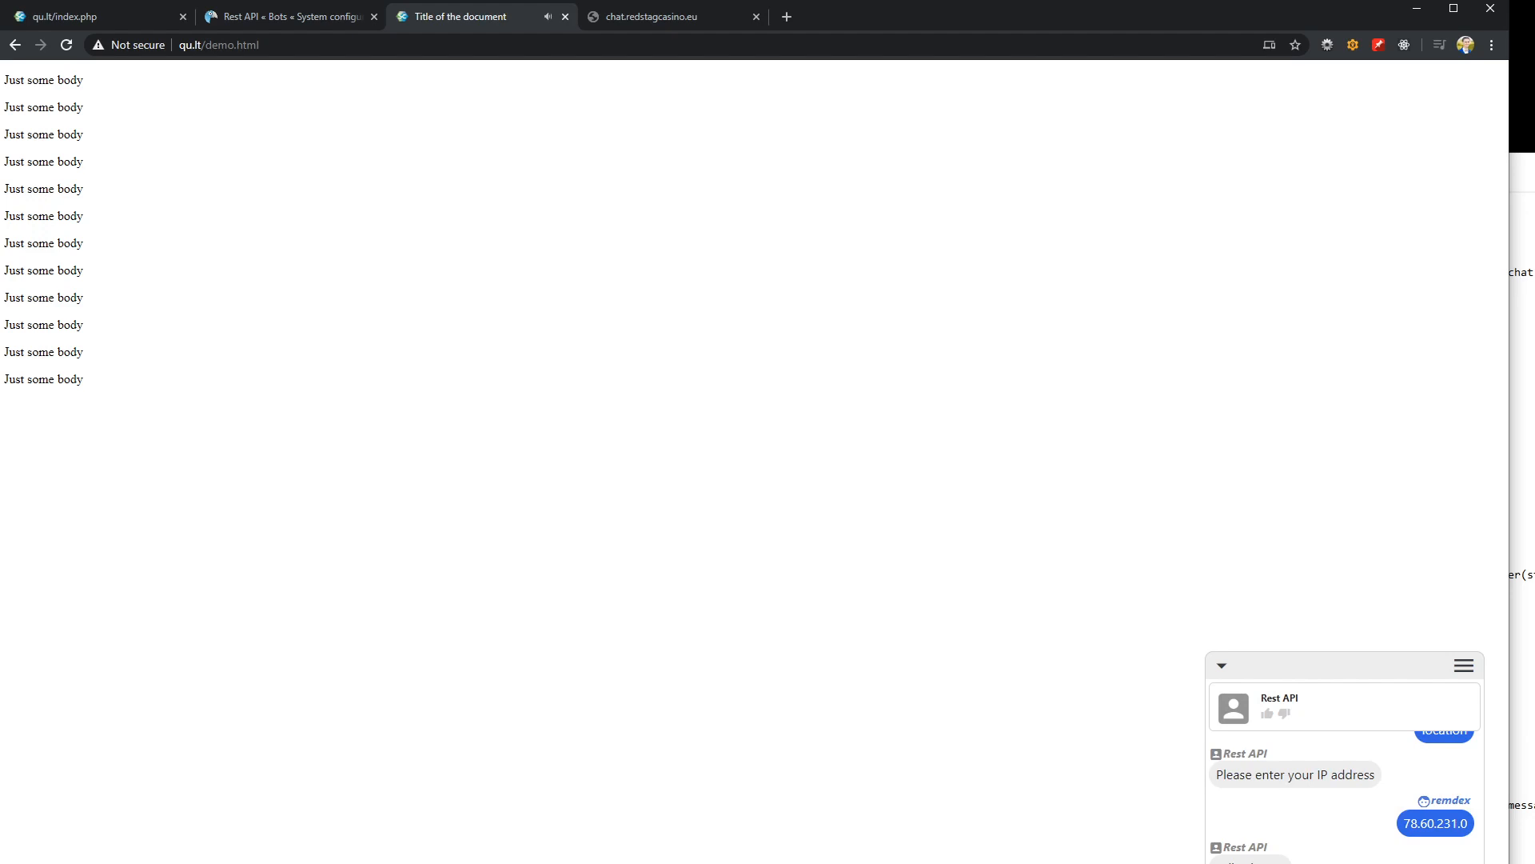
Return to the bot configuration and review the responses of the Set UUID and uuid triggers
click(273, 30)
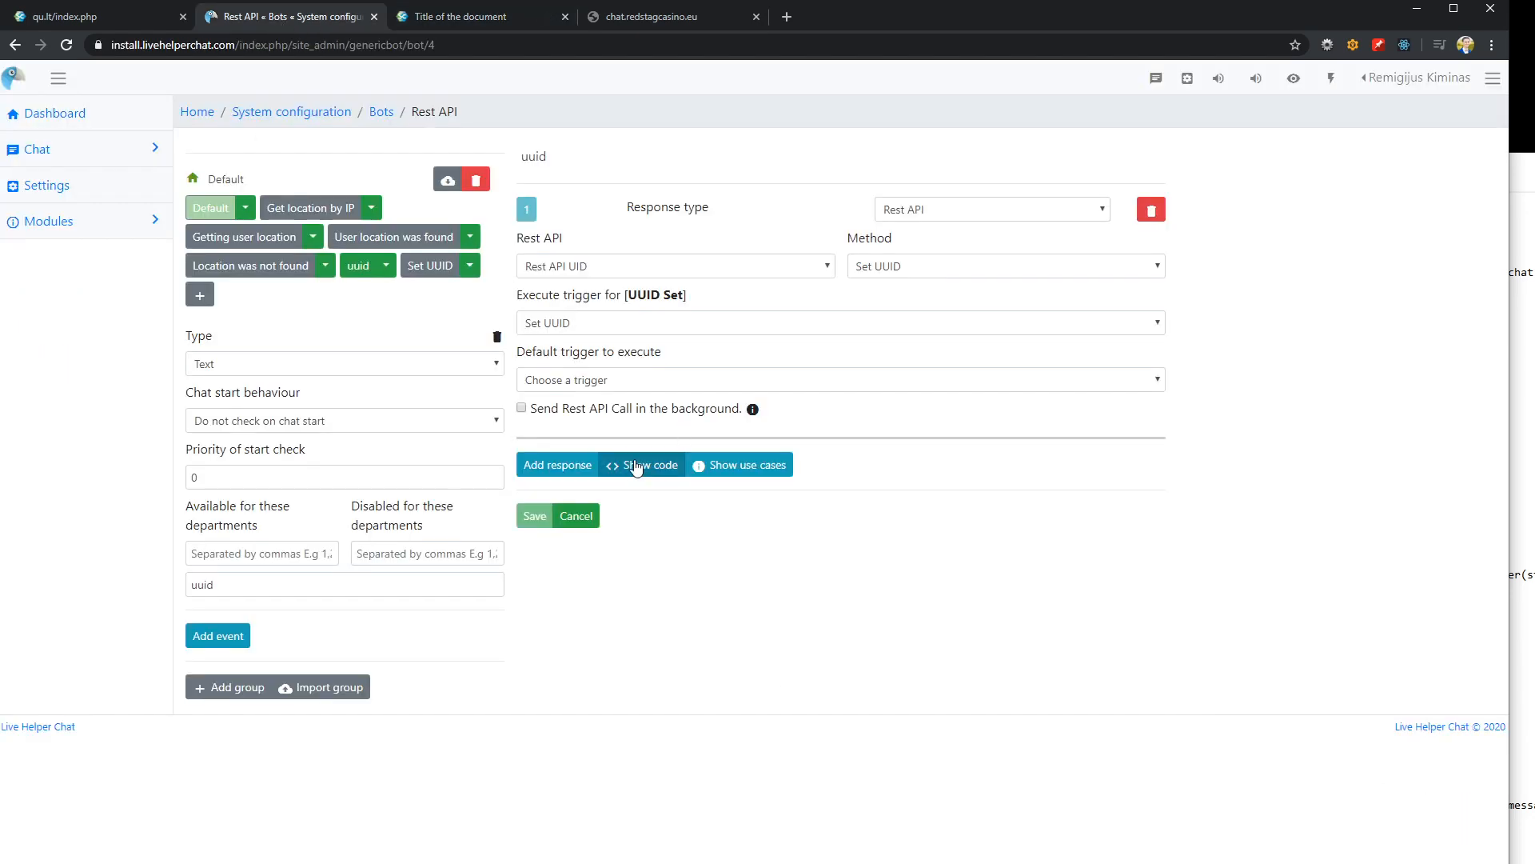
click(415, 272)
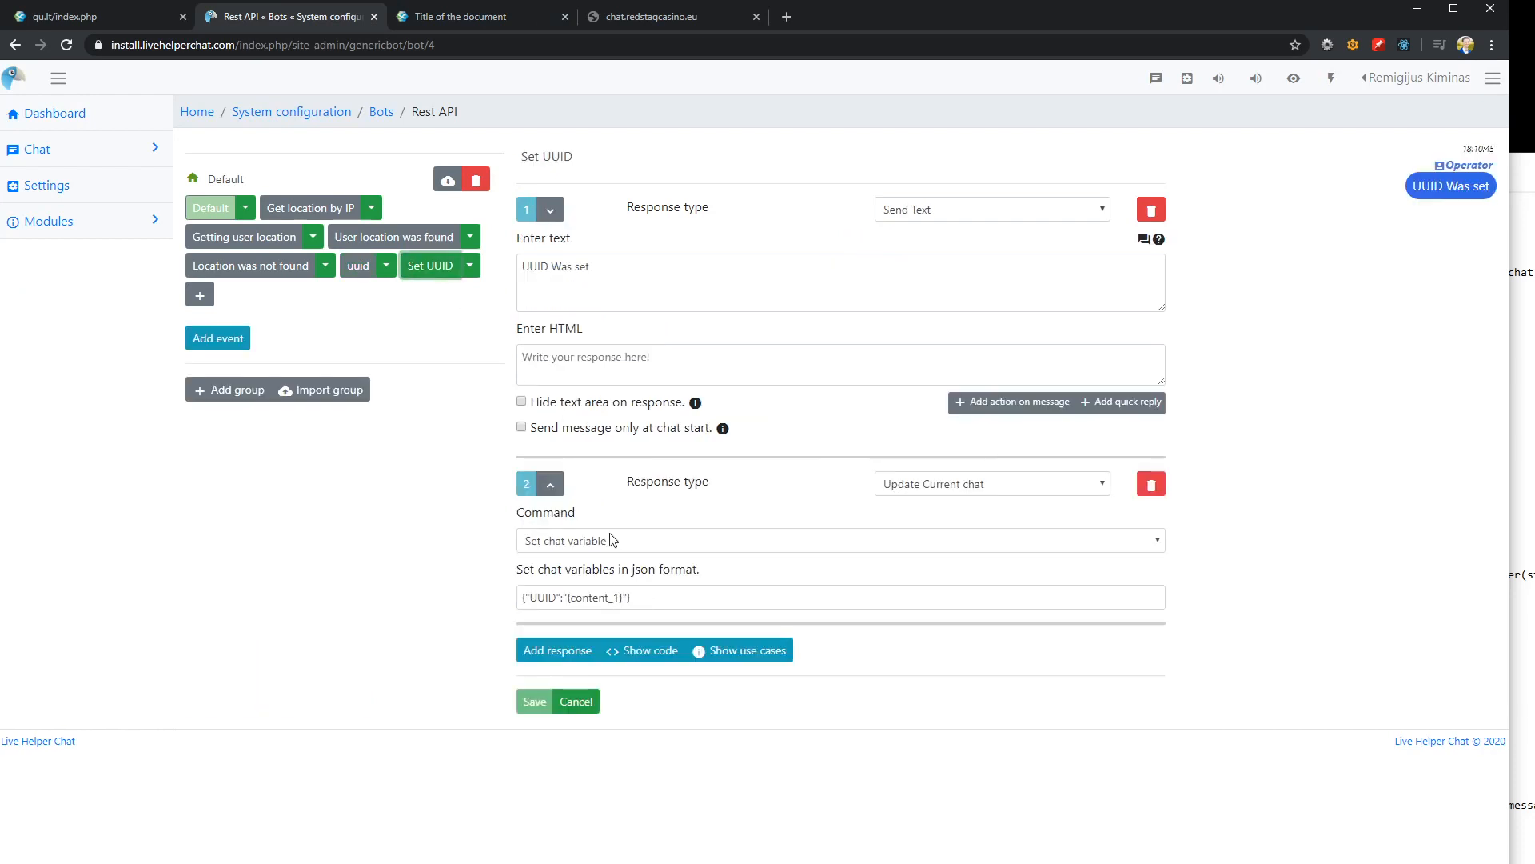
click(356, 268)
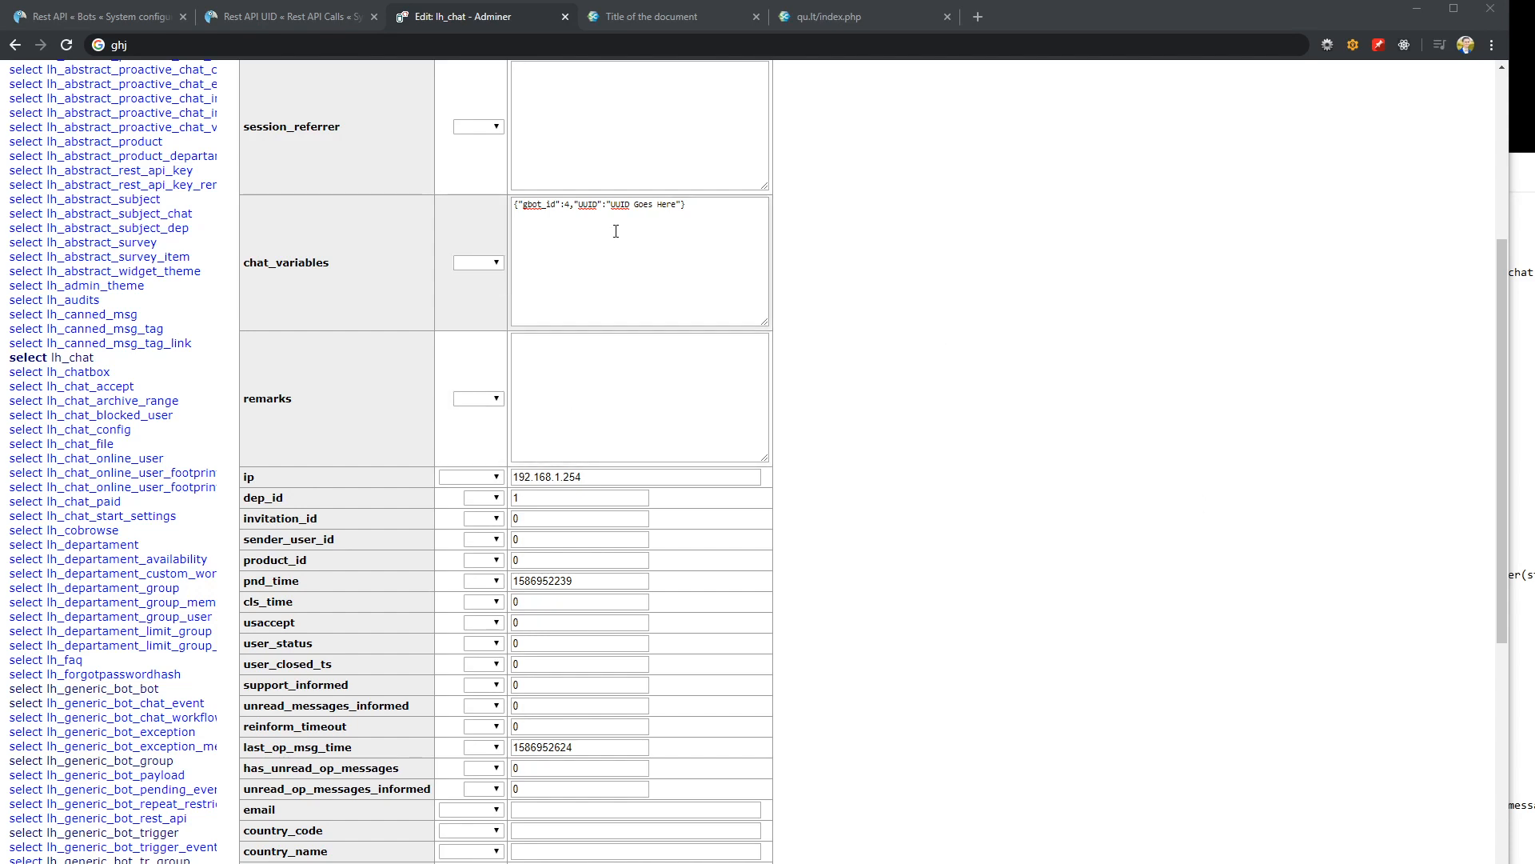
Examine the UUID key in the lh_chat record's chat_variables in Adminer and revisit the bot's UUID triggers
drag(579, 202, 598, 201)
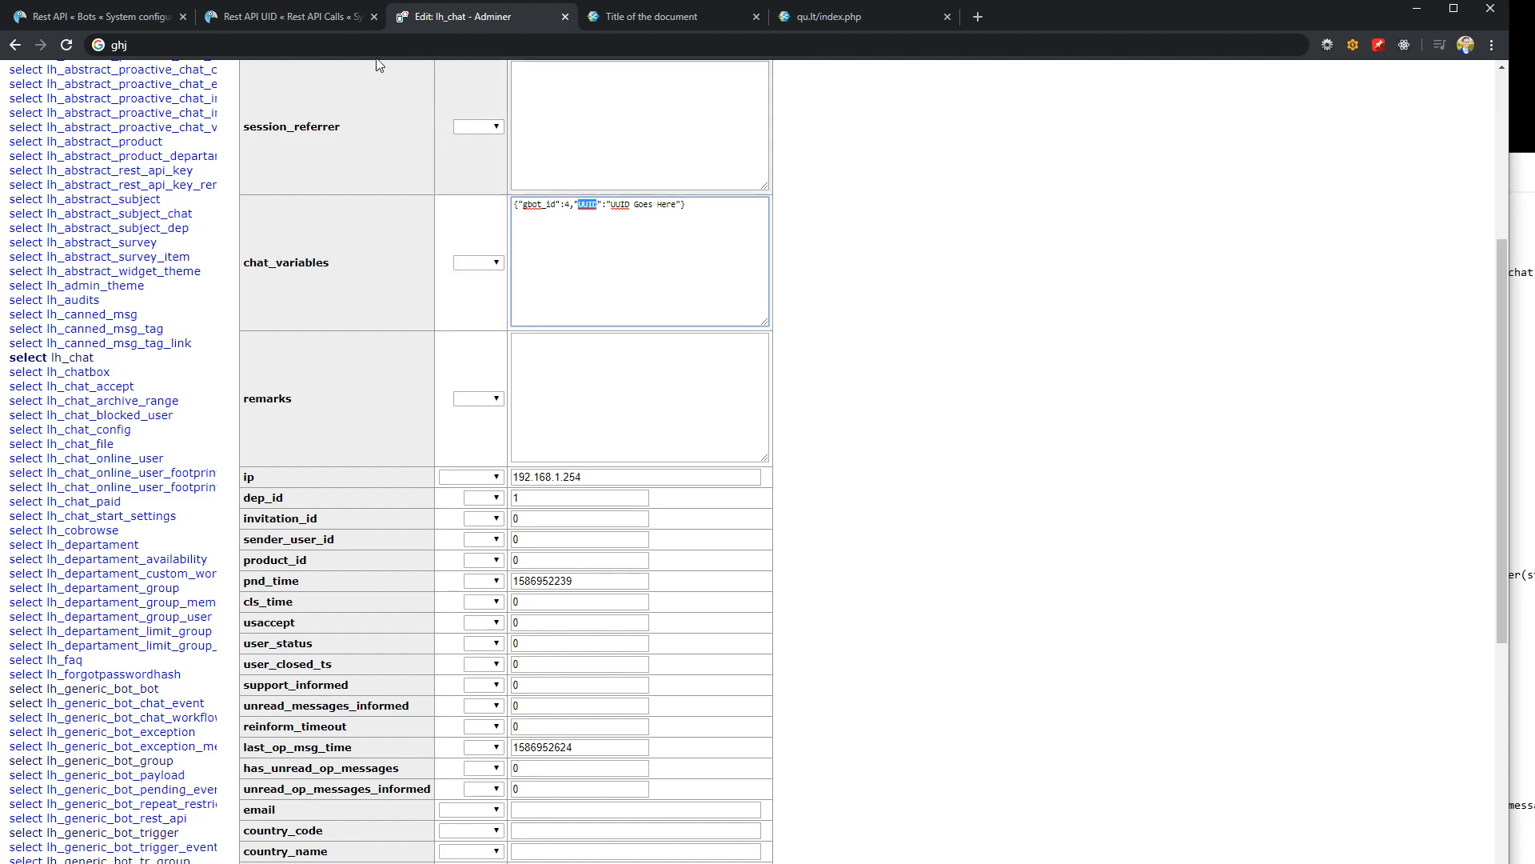
click(307, 19)
click(120, 16)
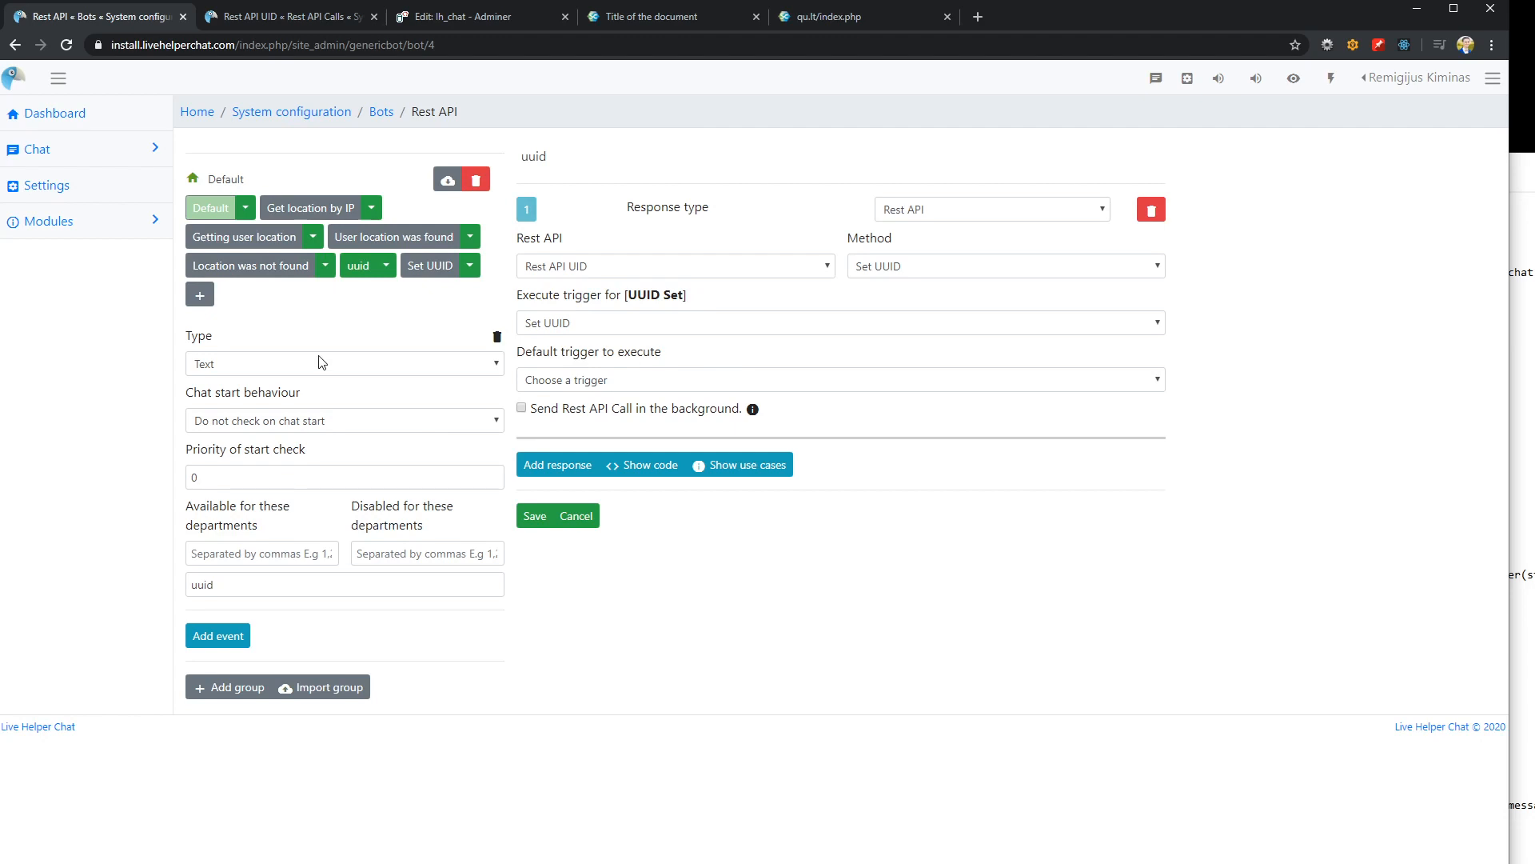
click(425, 272)
click(360, 268)
Create a trigger named "getuuid" with one new response and save it
click(200, 295)
click(216, 307)
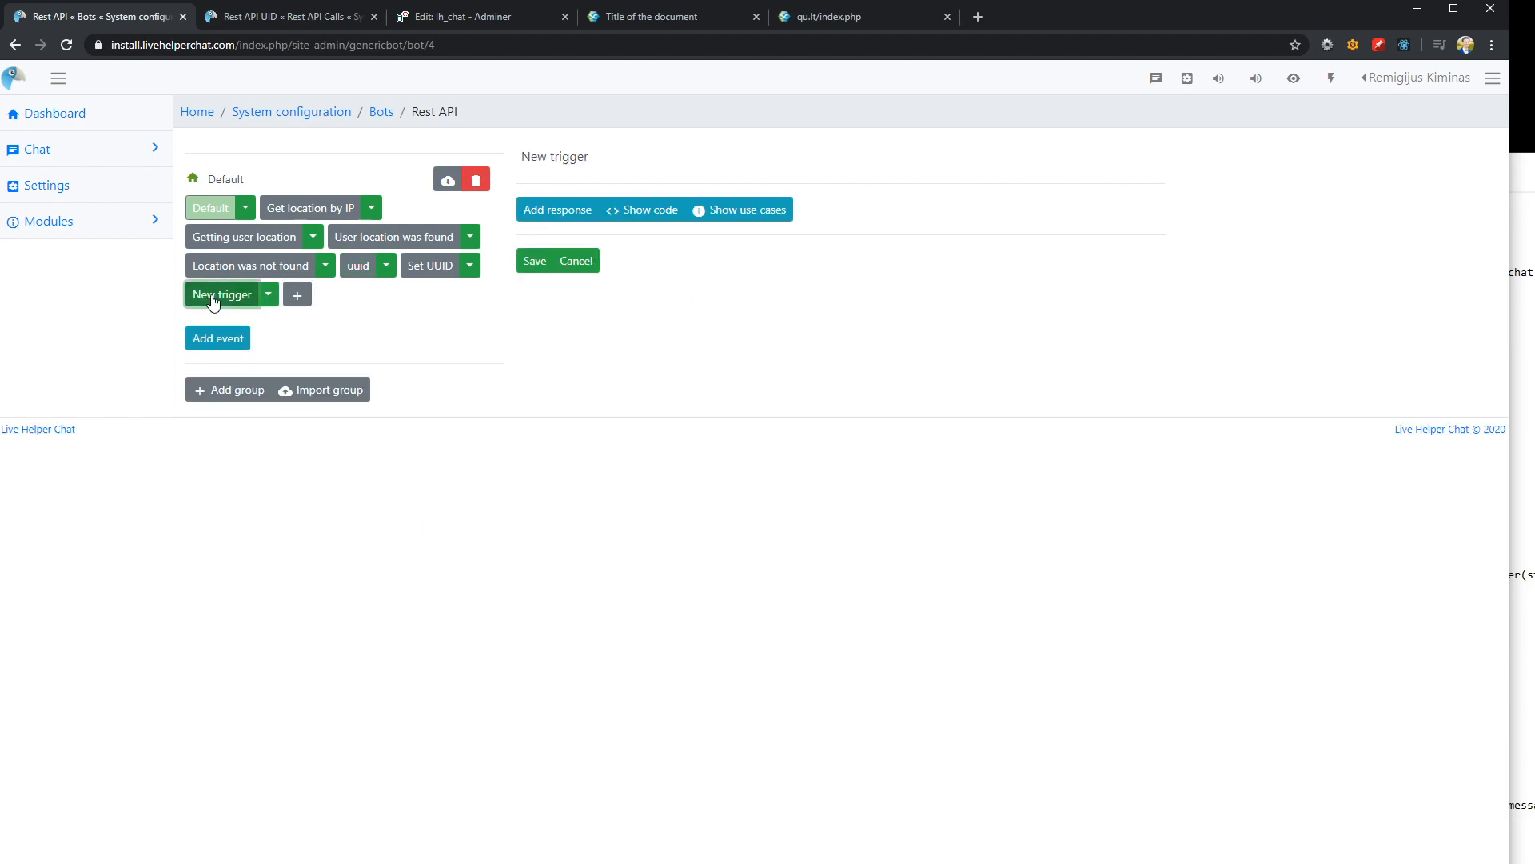
click(639, 160)
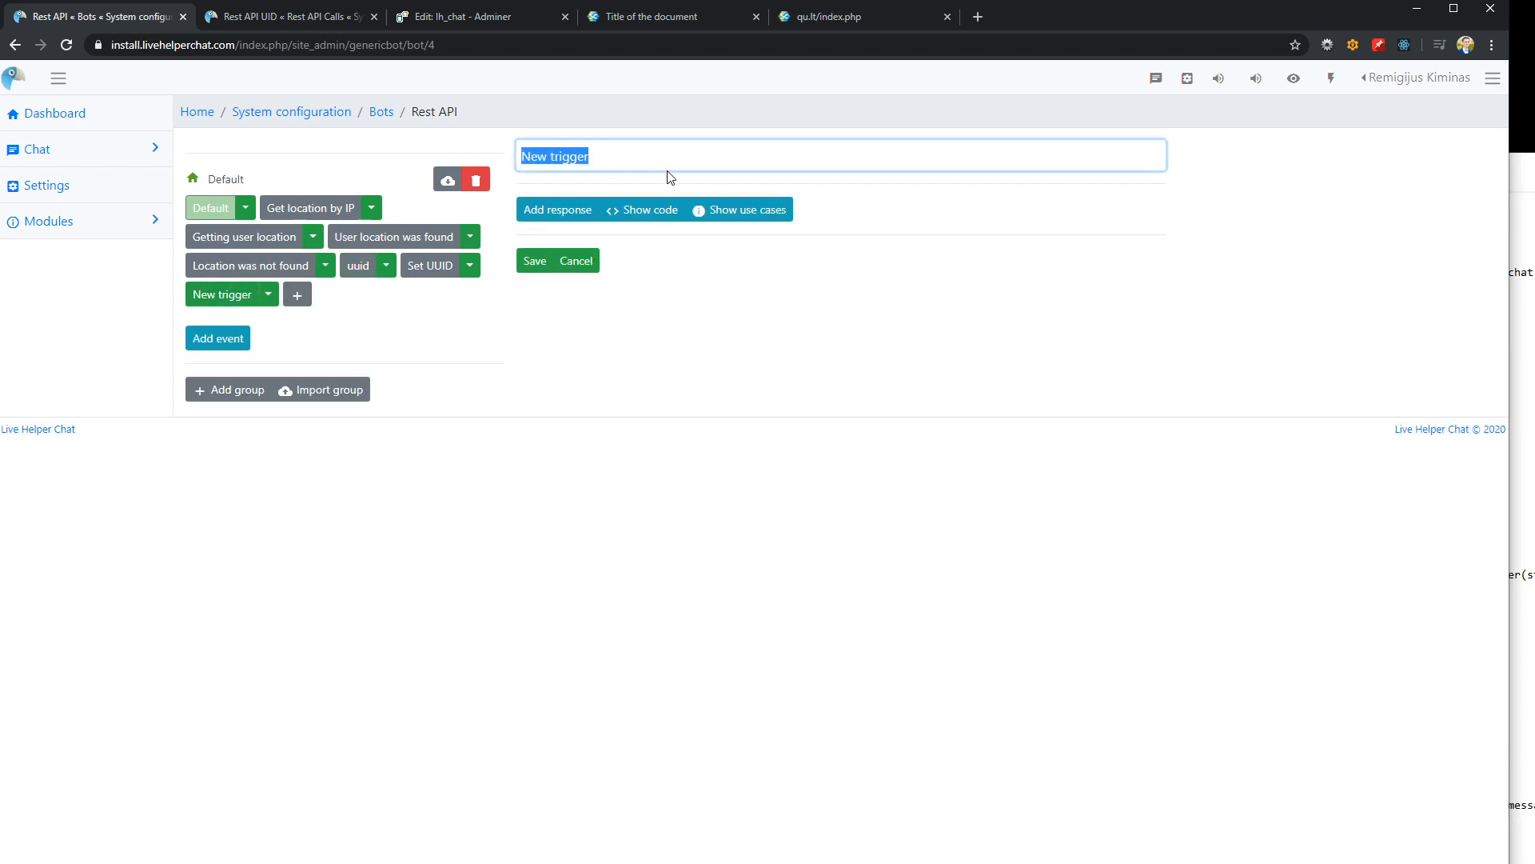
text(getuuid)
click(562, 215)
click(529, 538)
Add a text event with the matching phrase "getuuid" to the getuuid trigger
click(229, 339)
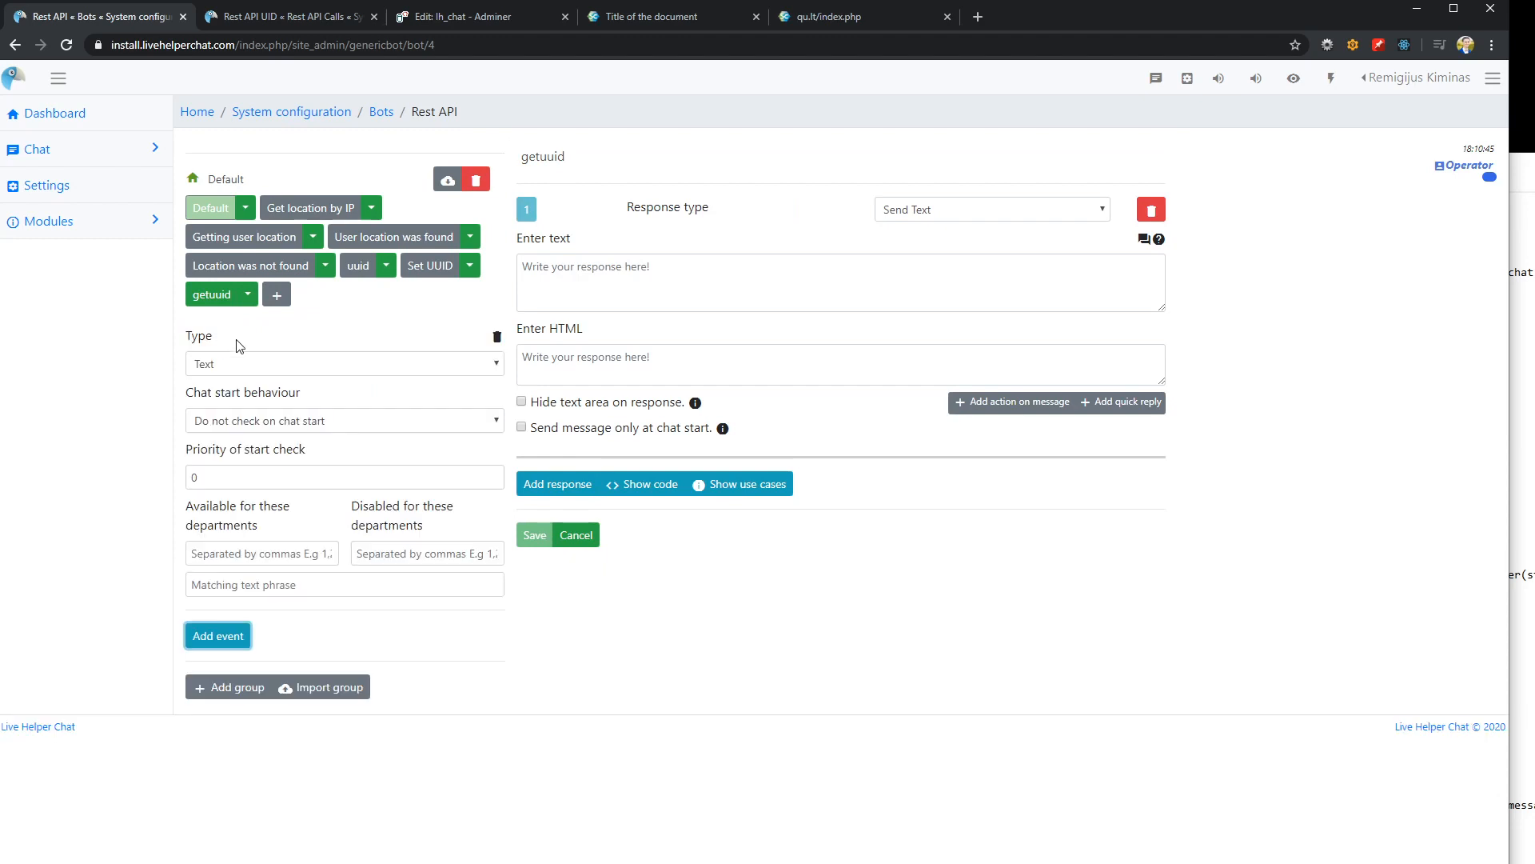
click(251, 583)
text(getuuid)
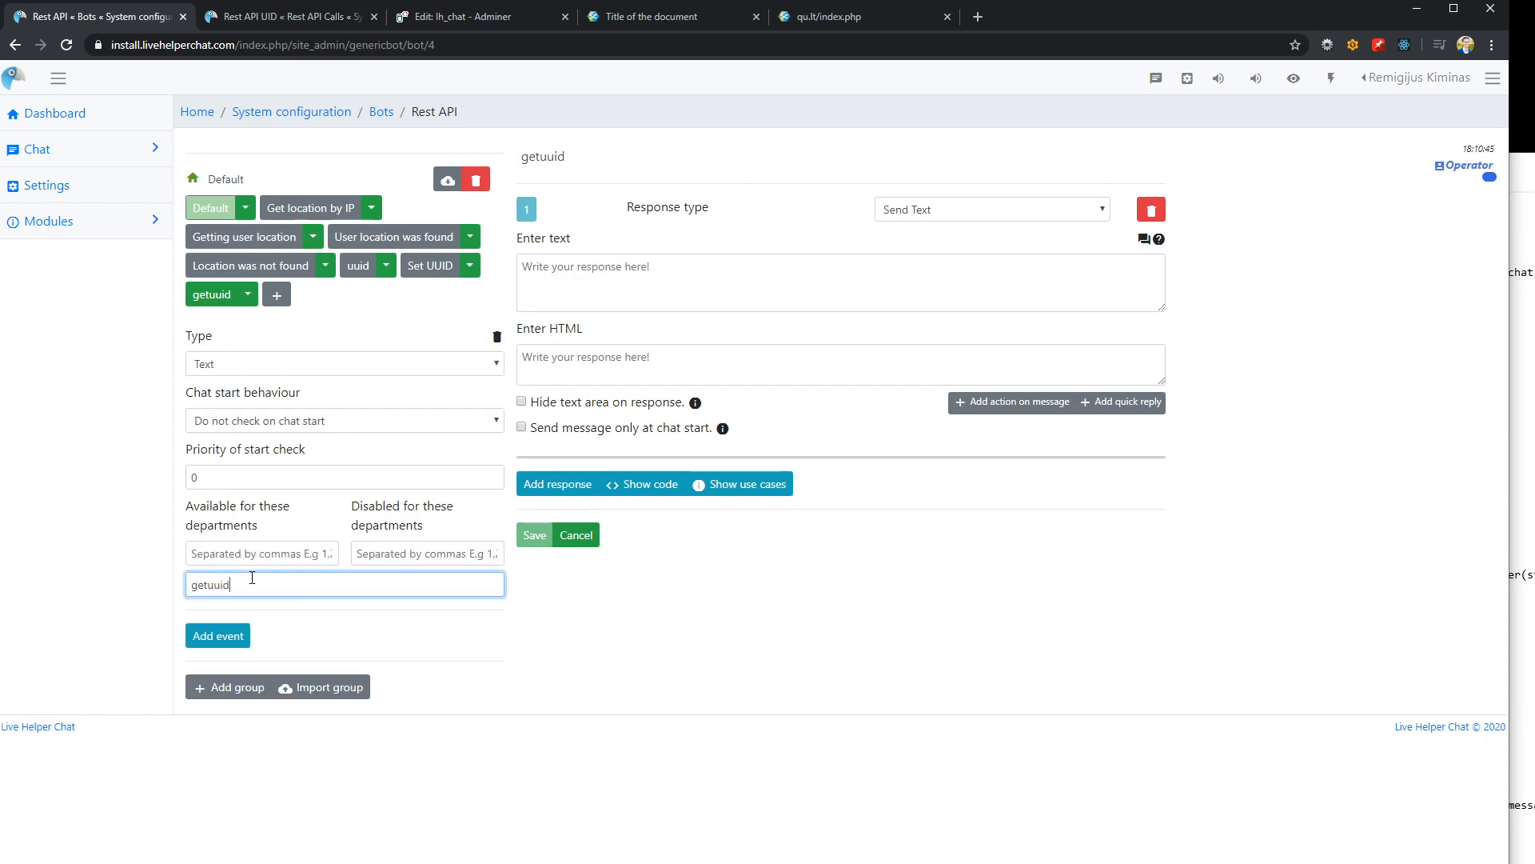
click(732, 616)
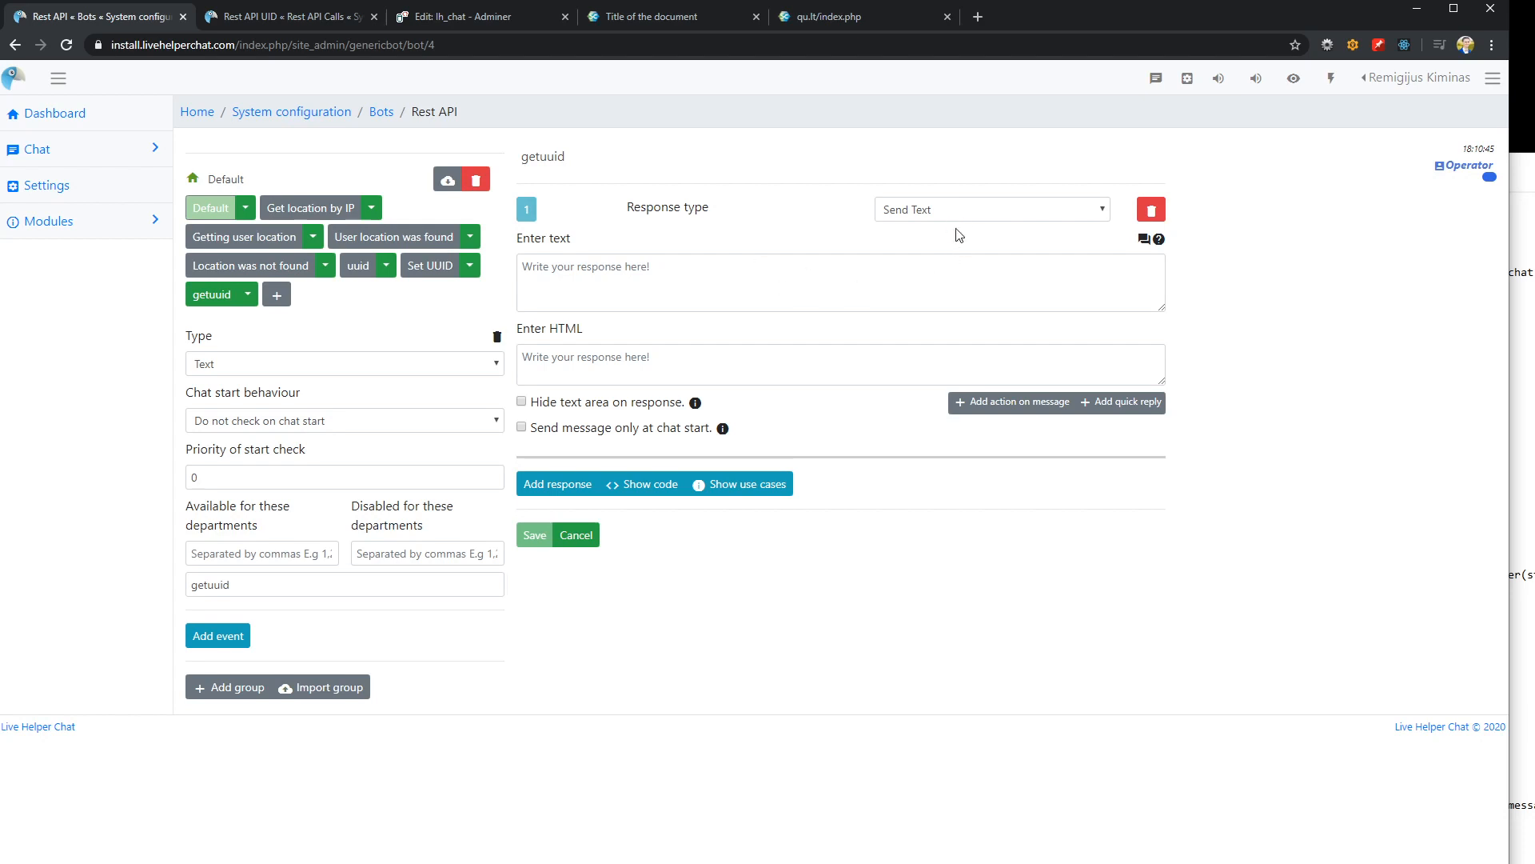
Change the getuuid trigger's response type to Rest API and save the trigger
click(1012, 214)
scroll(939, 492, down, 1)
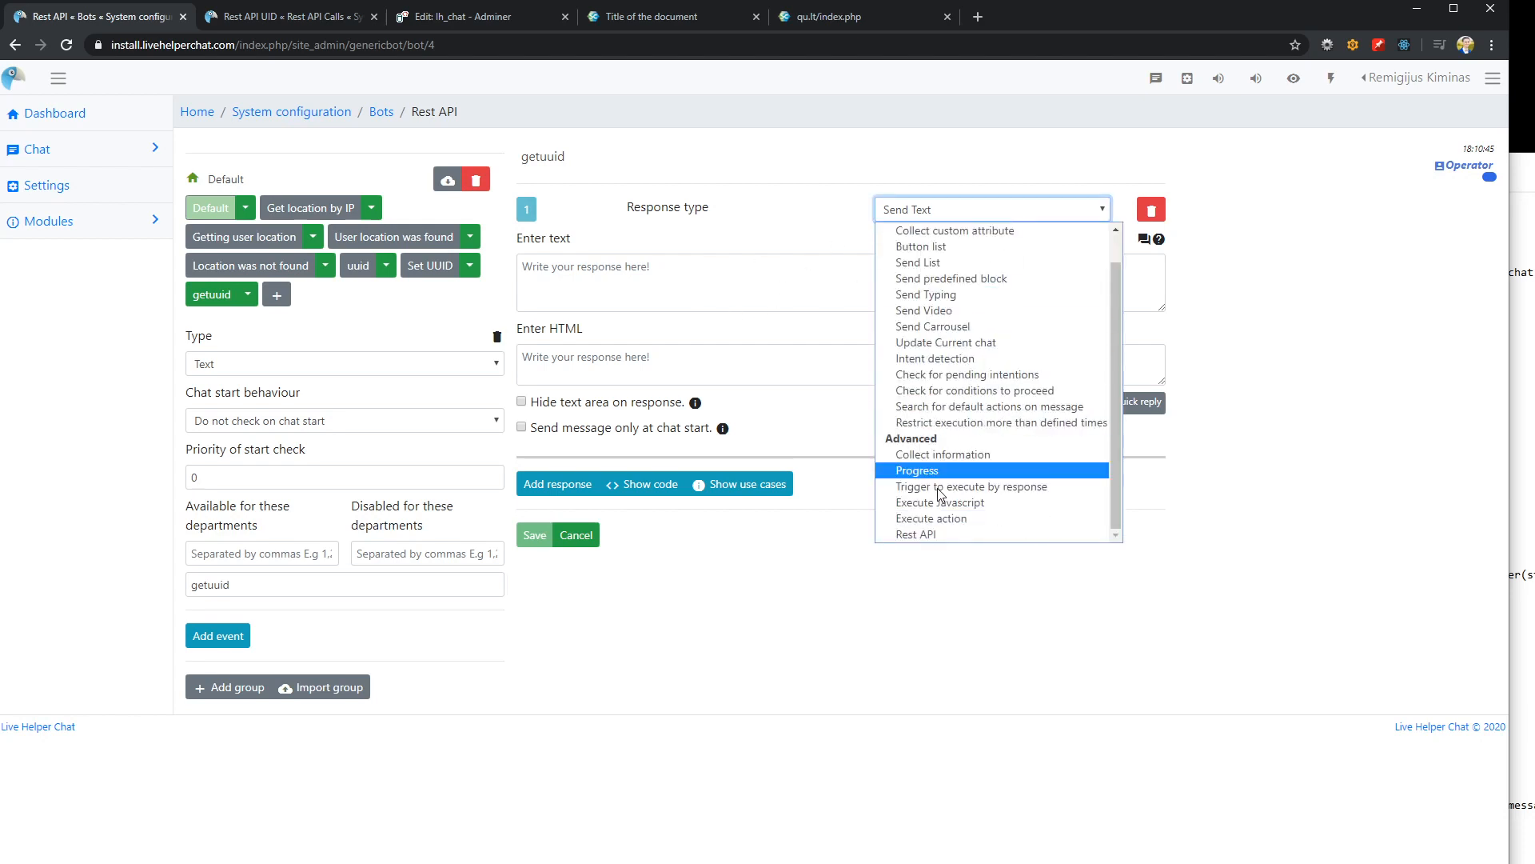
click(927, 533)
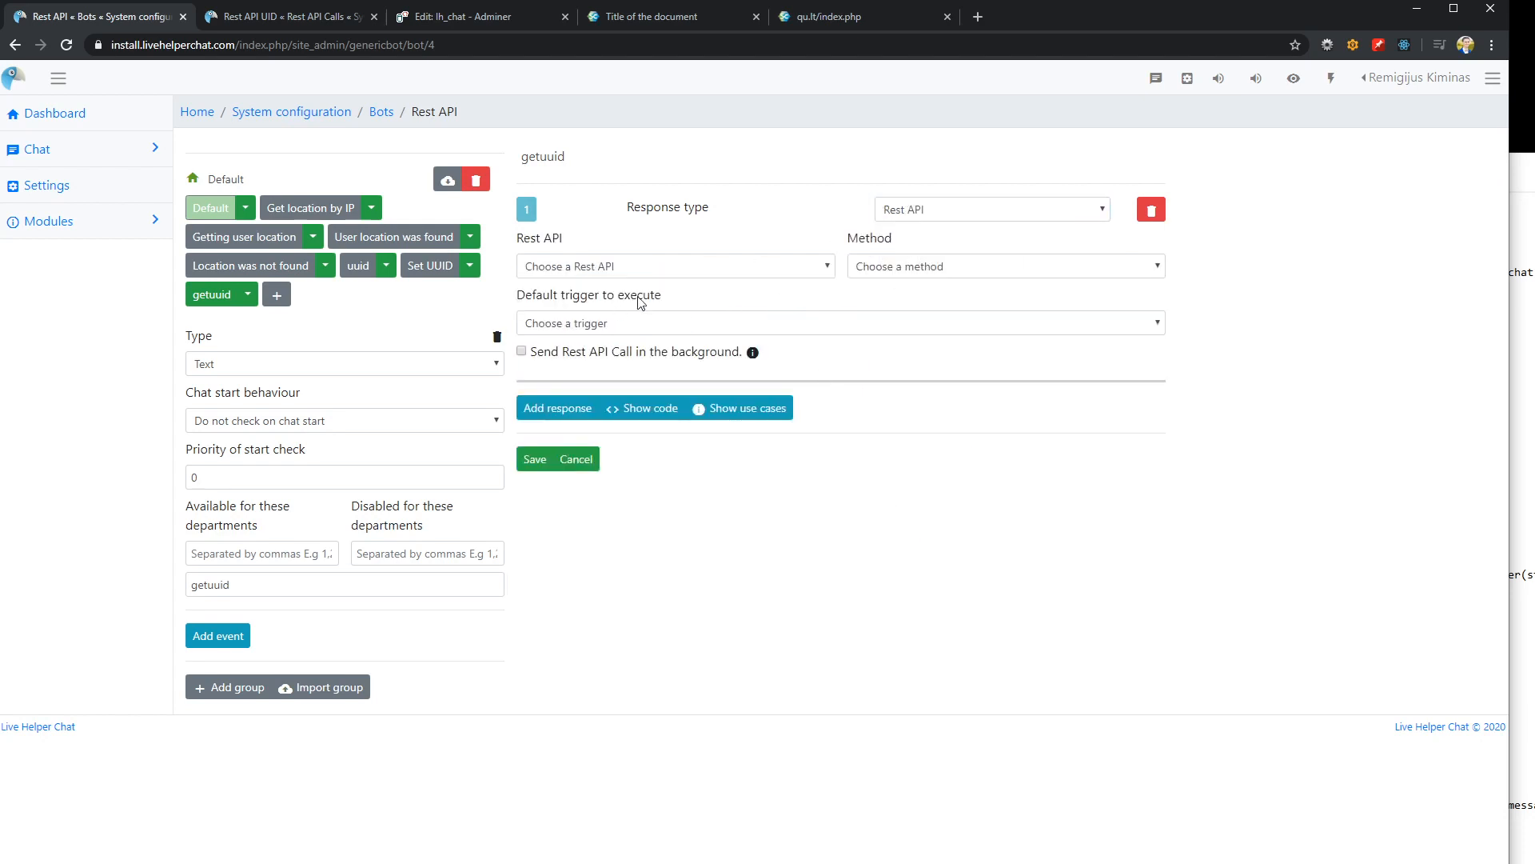
click(757, 270)
click(533, 460)
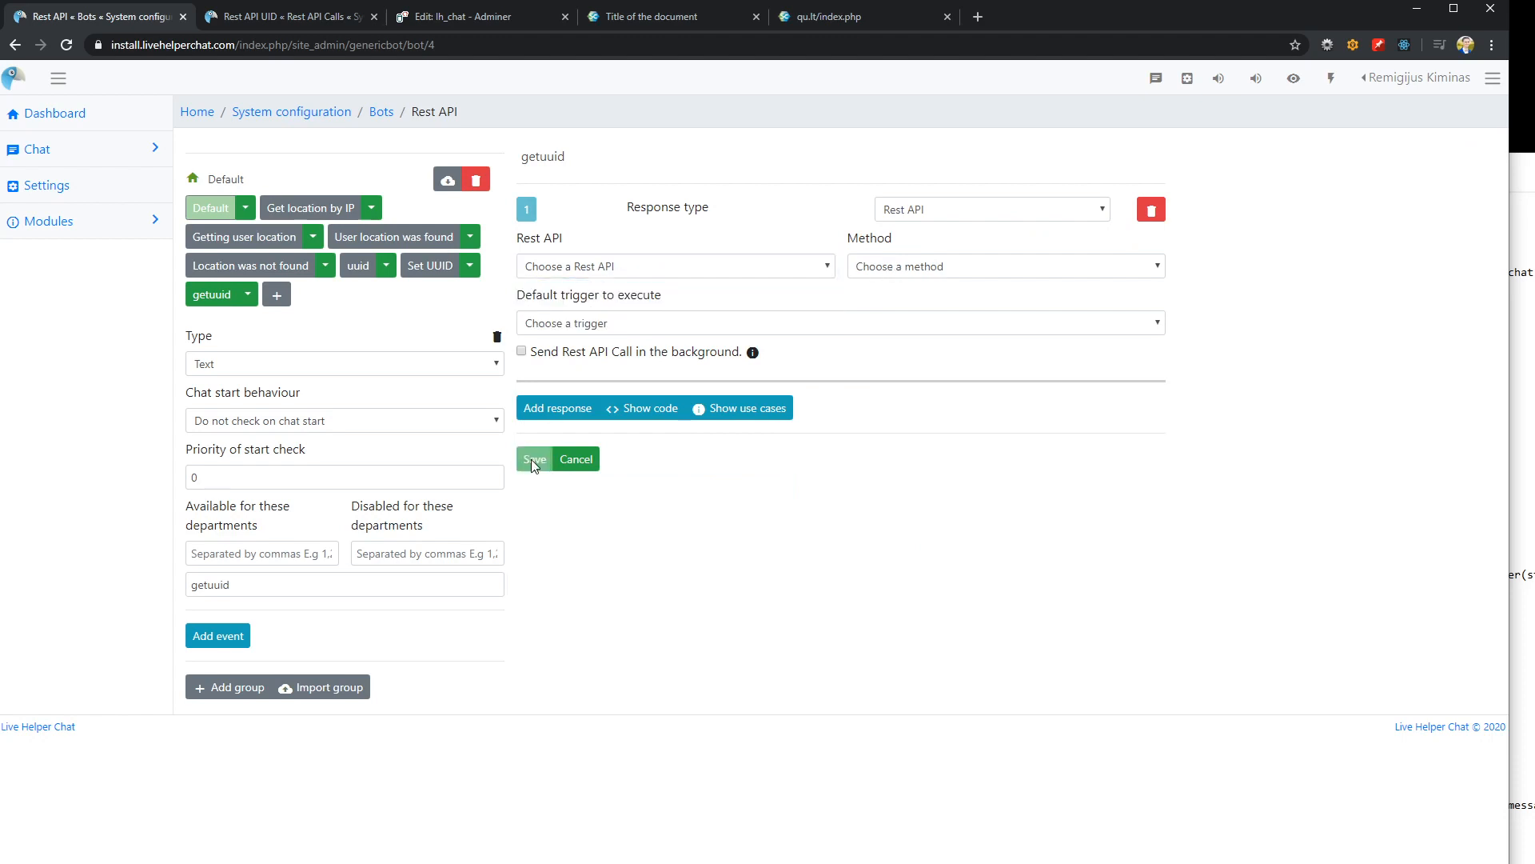
Add a second request named "UUID GET" to the Rest API UID call
click(284, 18)
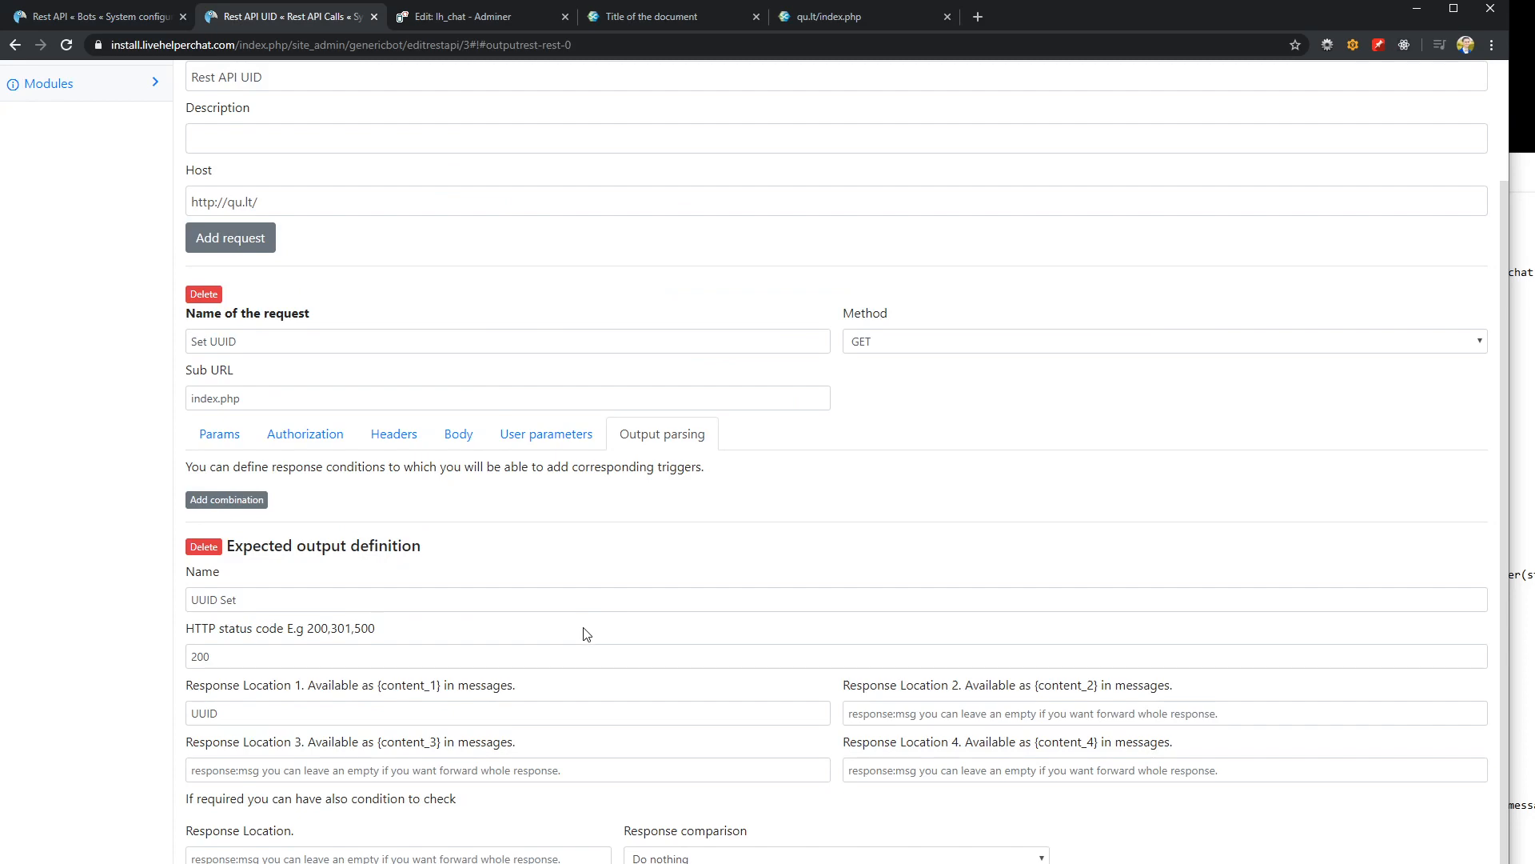
scroll(569, 764, up, 2)
scroll(624, 696, down, 2)
scroll(452, 656, up, 2)
click(232, 374)
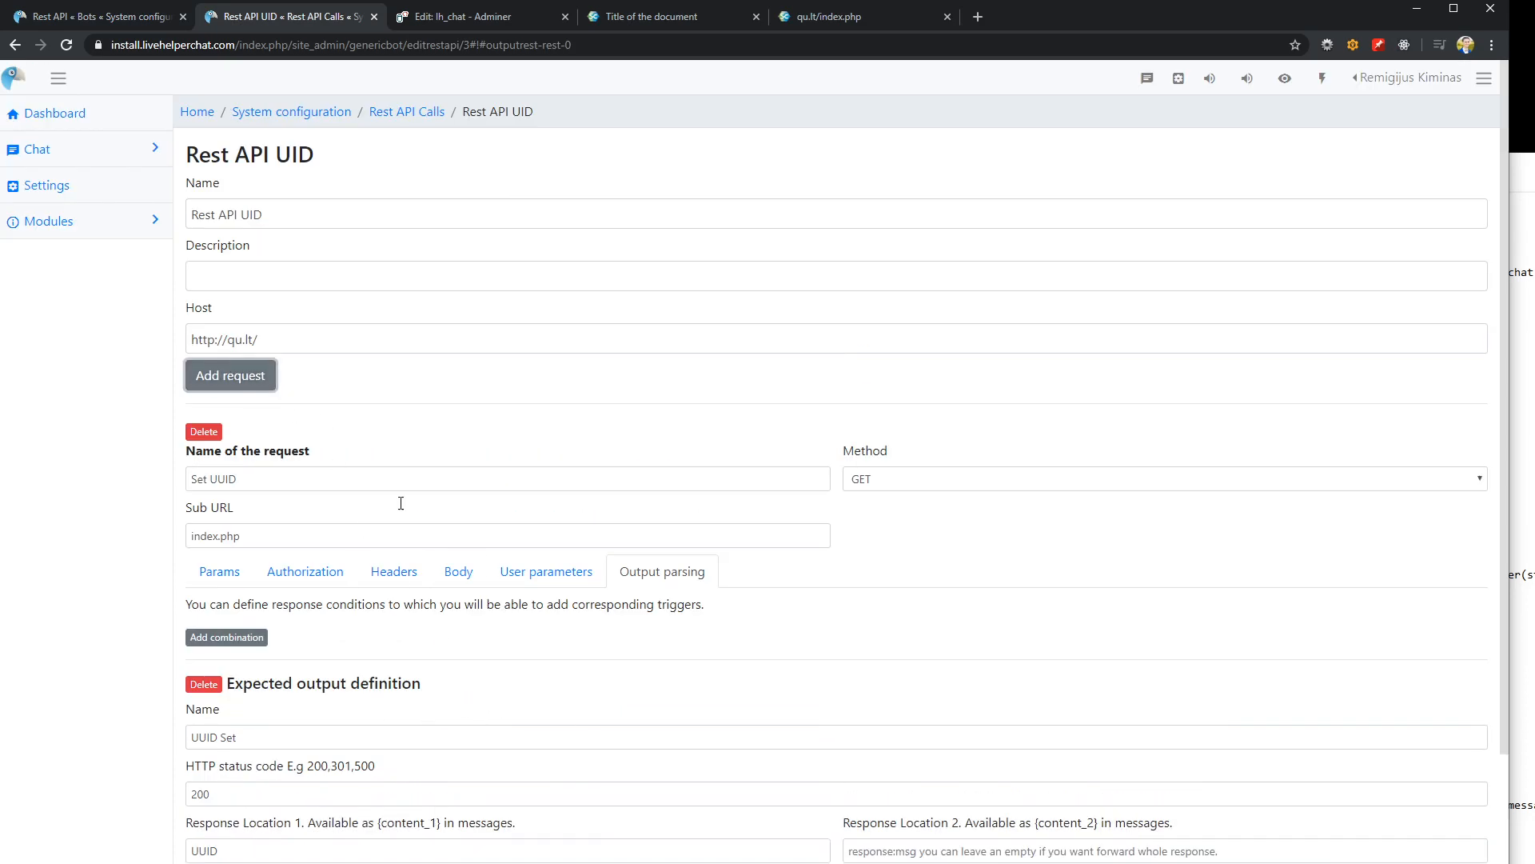
scroll(476, 601, down, 6)
click(254, 758)
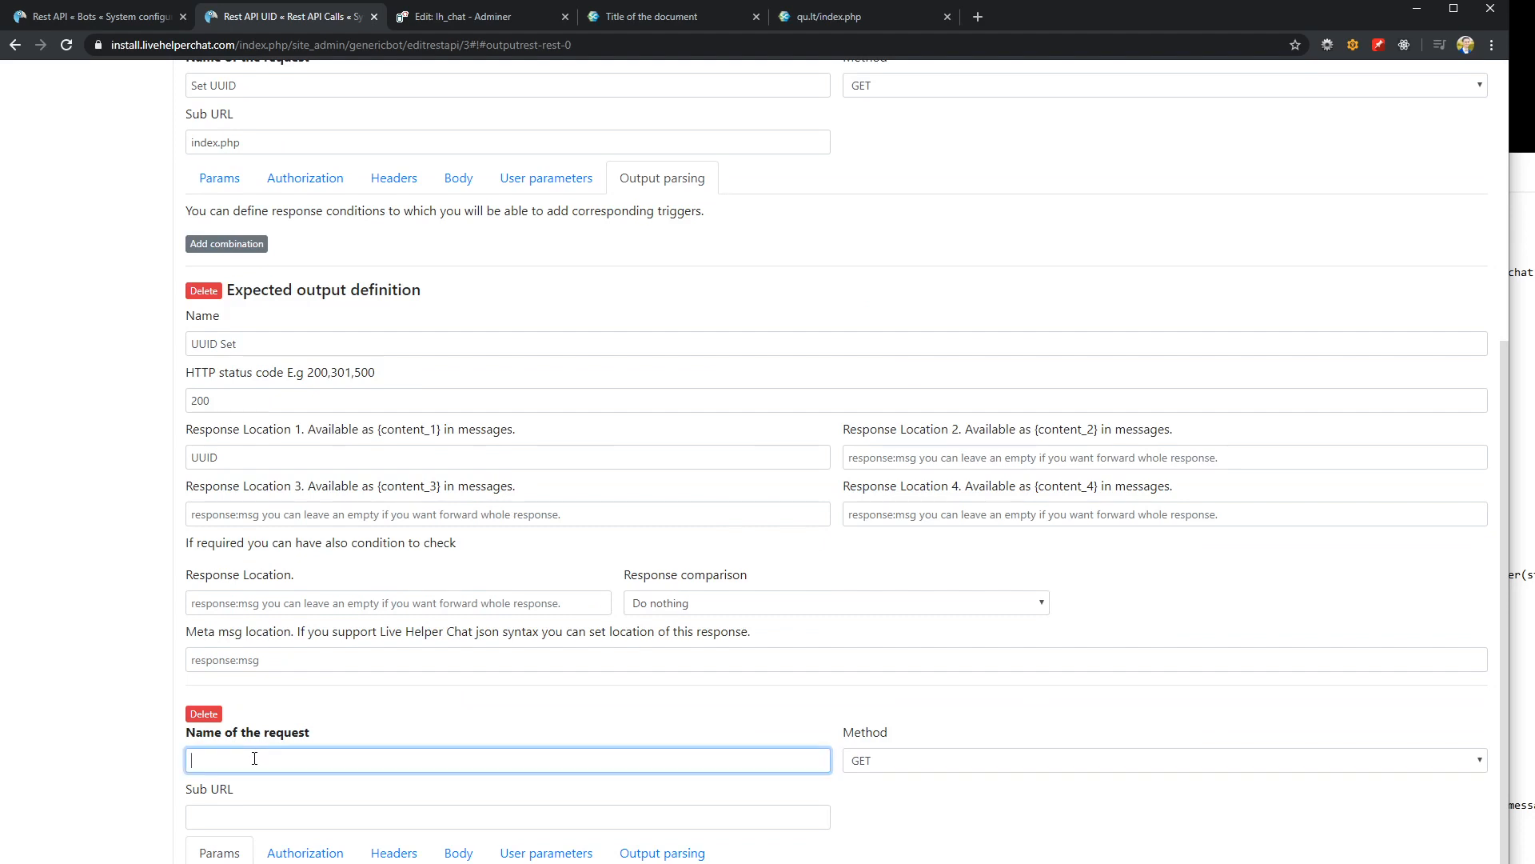
text(UUID GET)
Copy the sub URL index.php from the Set UUID request into the UUID GET request
click(232, 814)
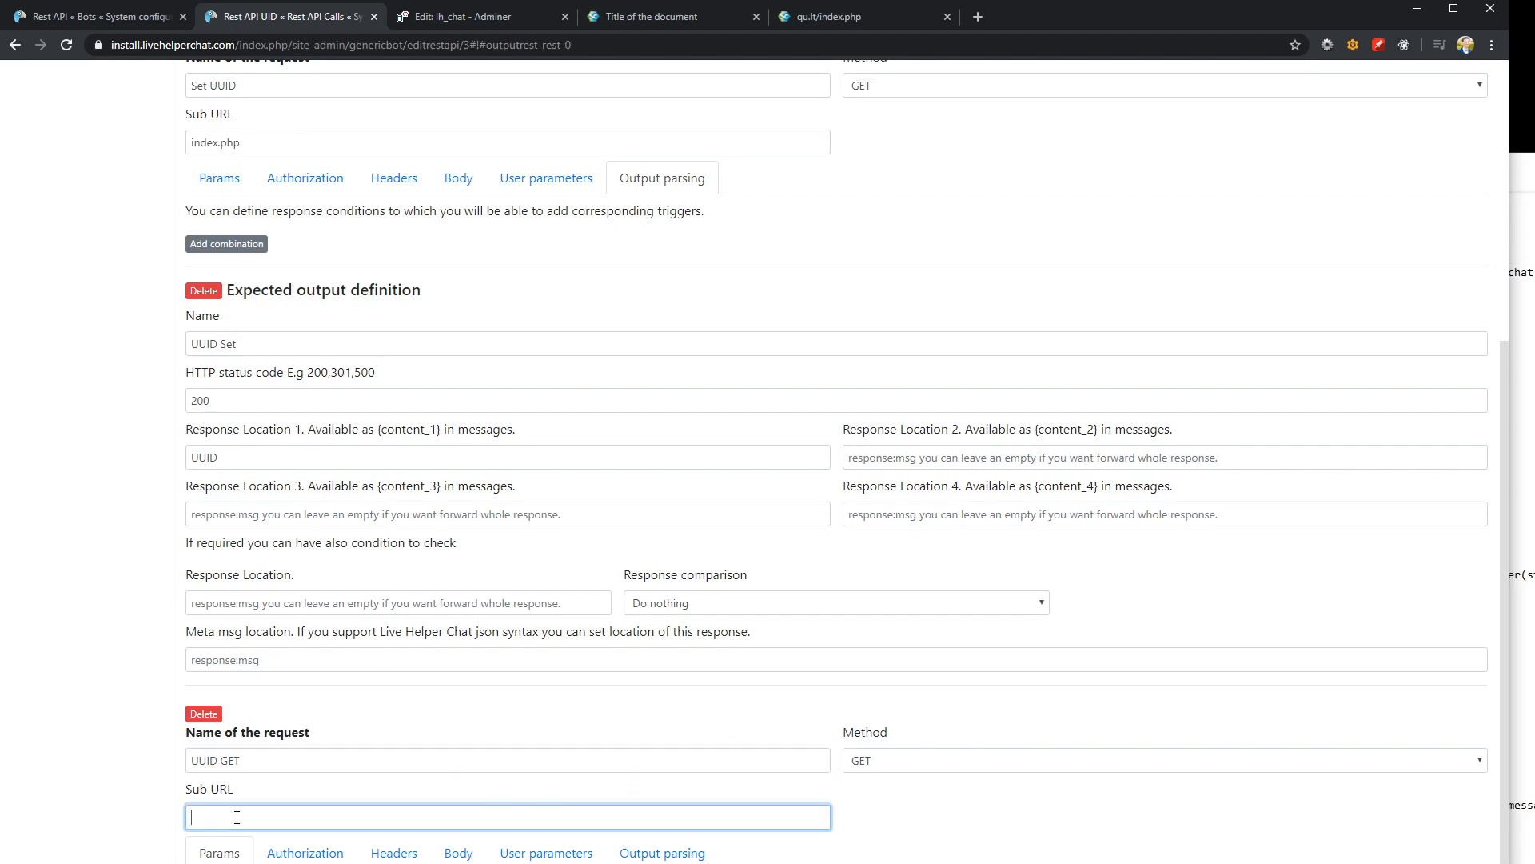
scroll(303, 349, up, 2)
drag(248, 302, 86, 294)
key(ctrl+c)
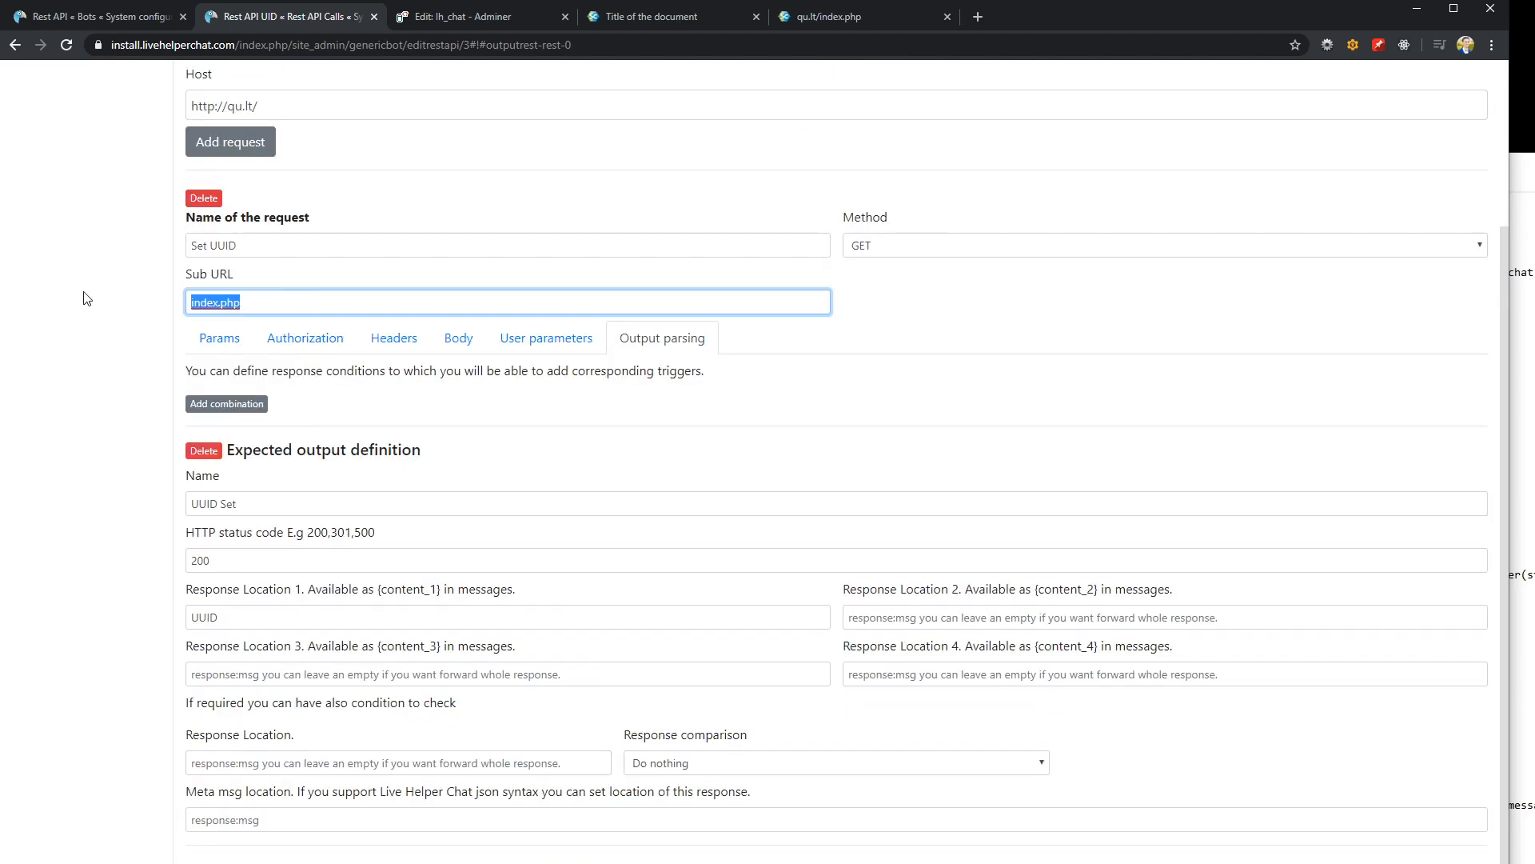
scroll(192, 483, down, 2)
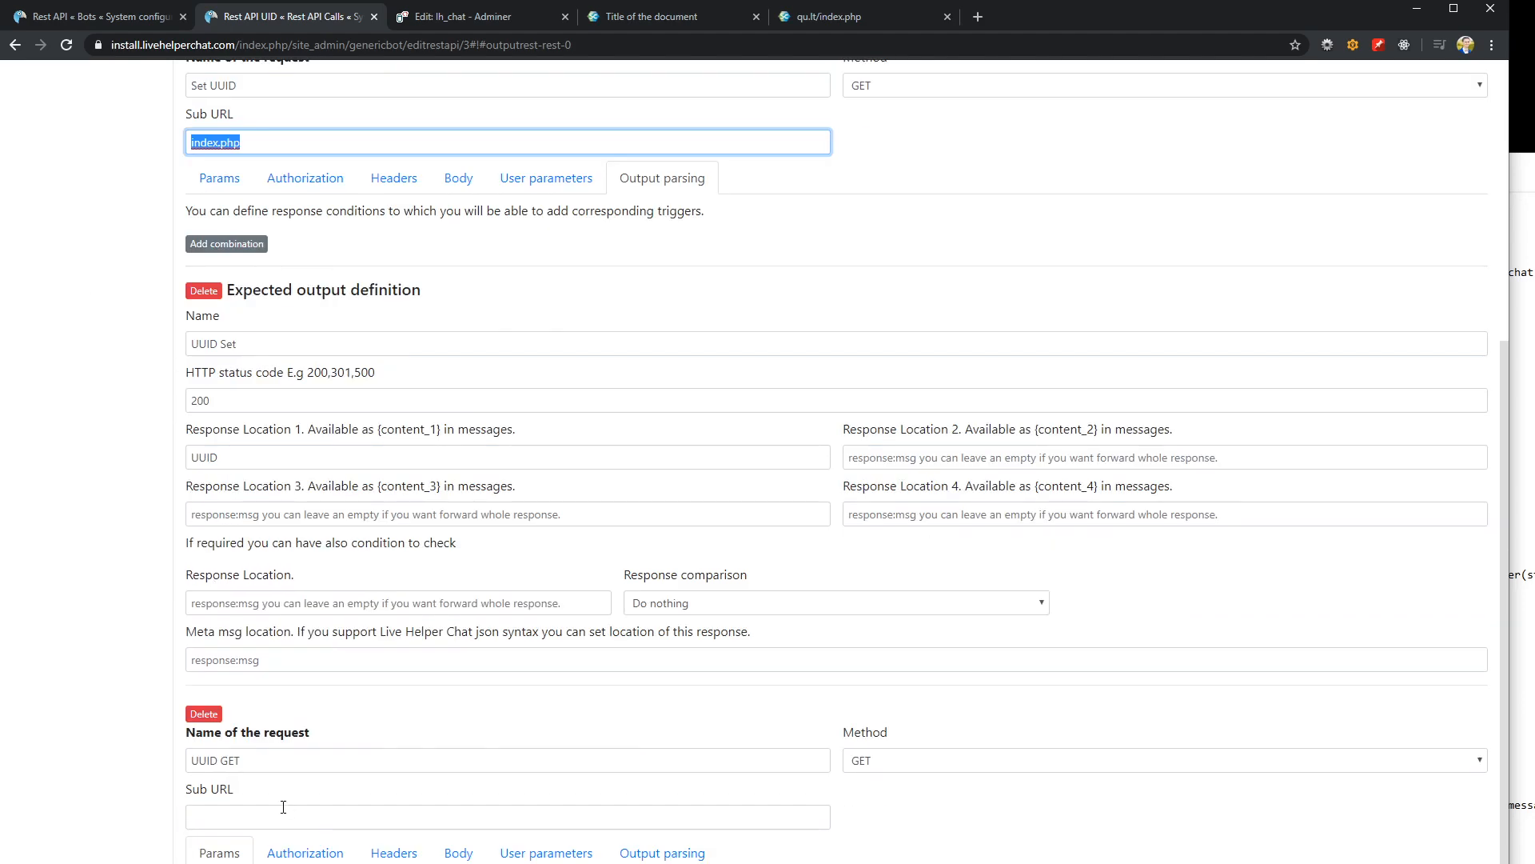
click(225, 825)
key(ctrl+v)
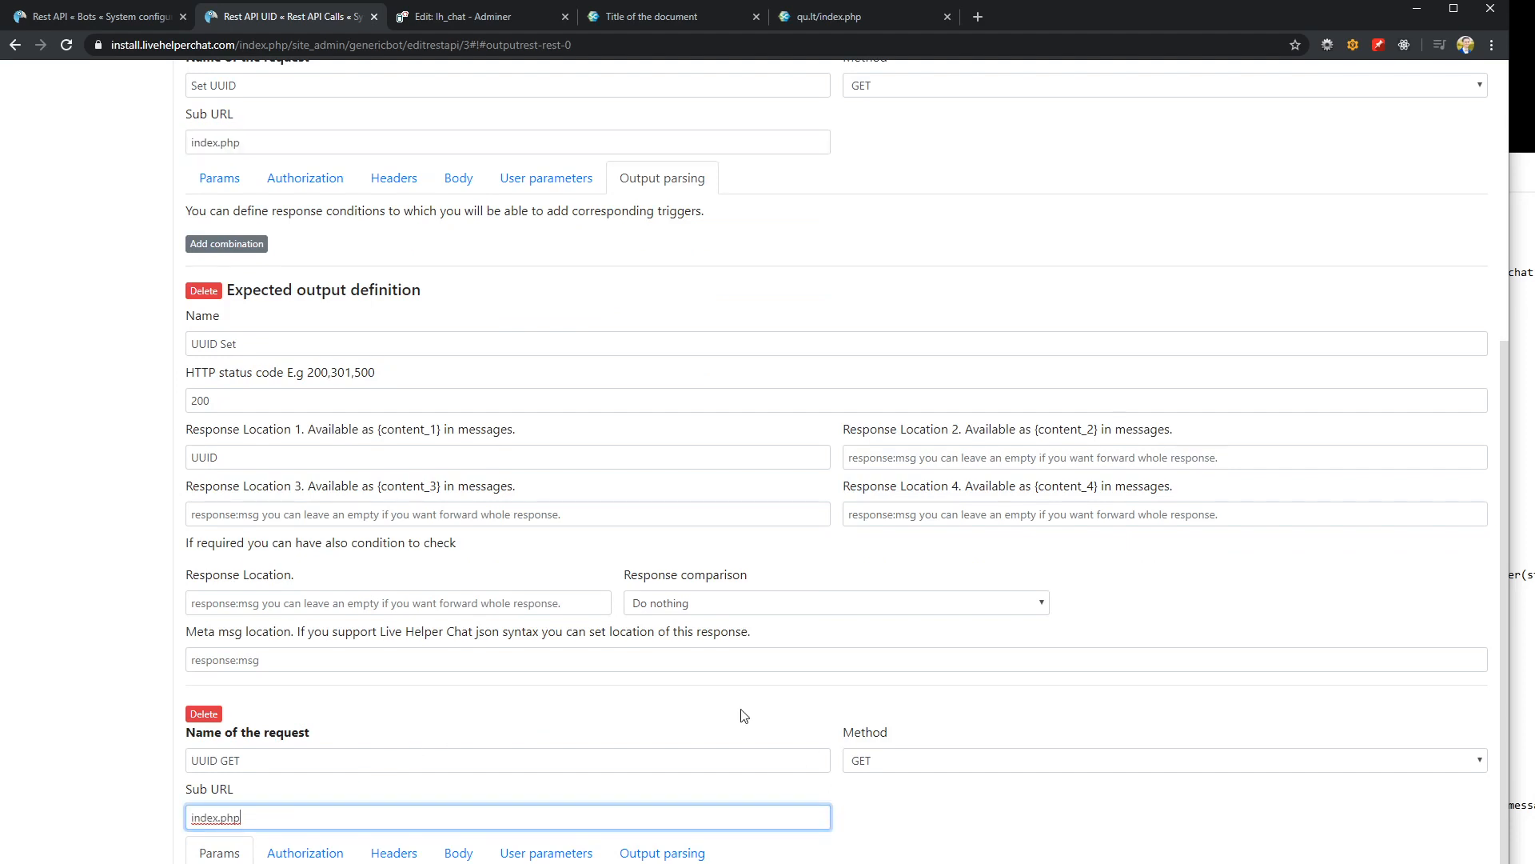
Add an output combination named "Response found" to the UUID GET request and bring up the Notepad notes
click(672, 856)
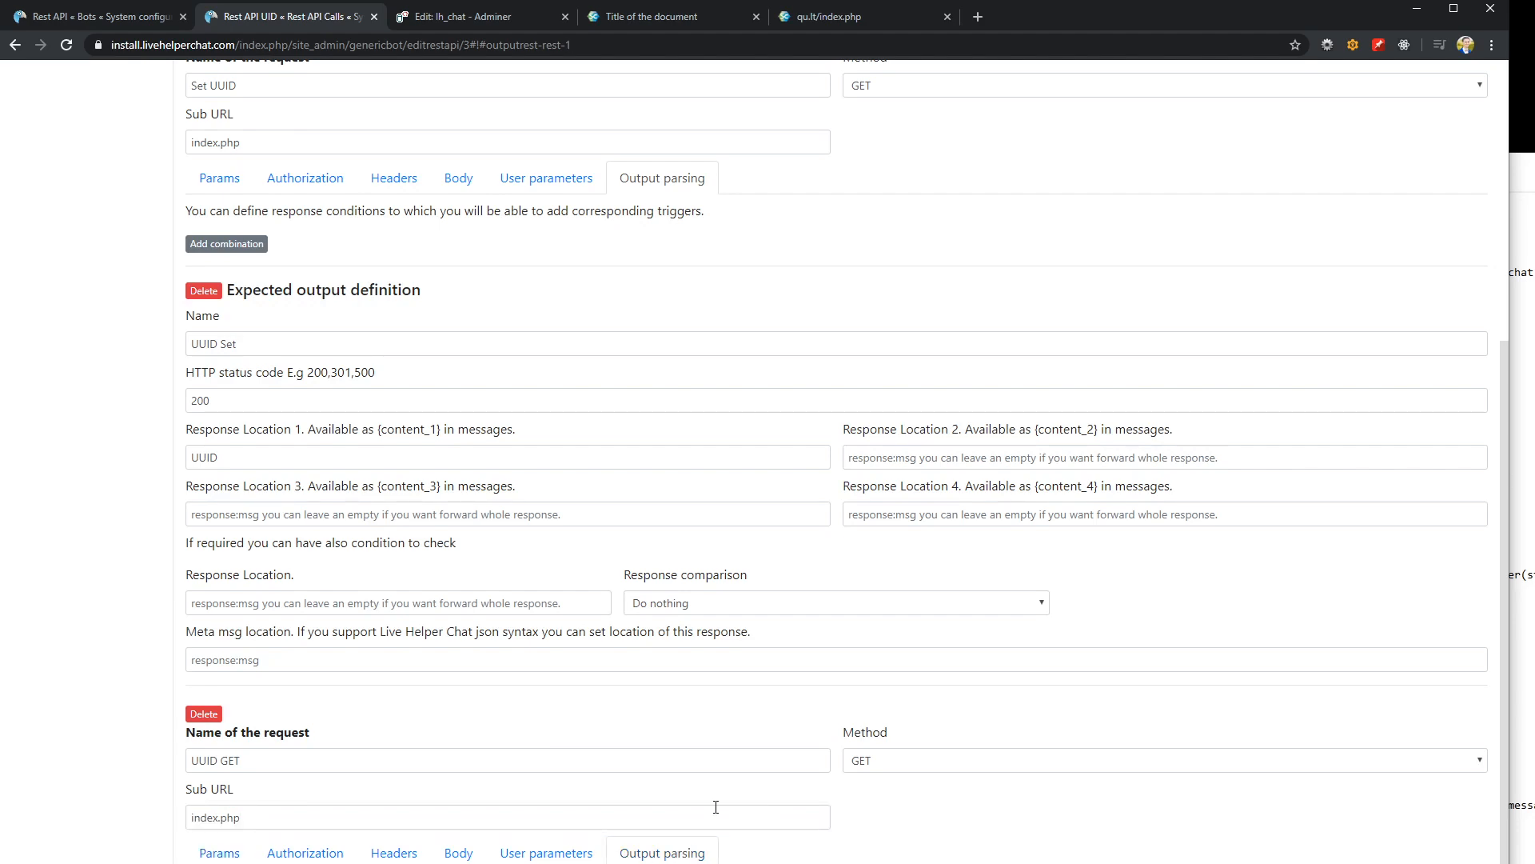
scroll(658, 754, down, 5)
click(277, 598)
text(Response found)
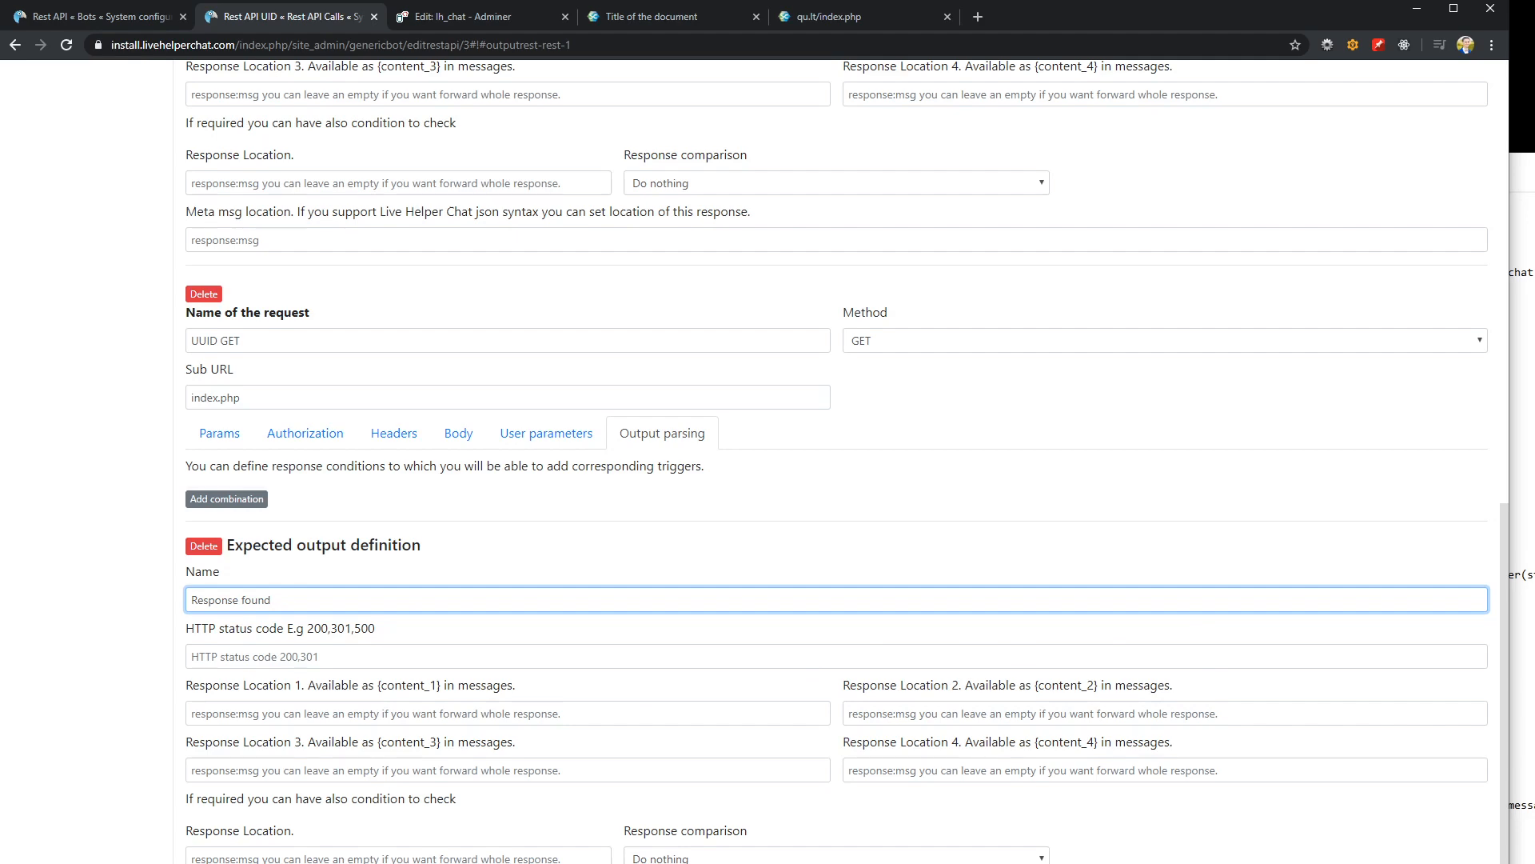
key(alt+Tab)
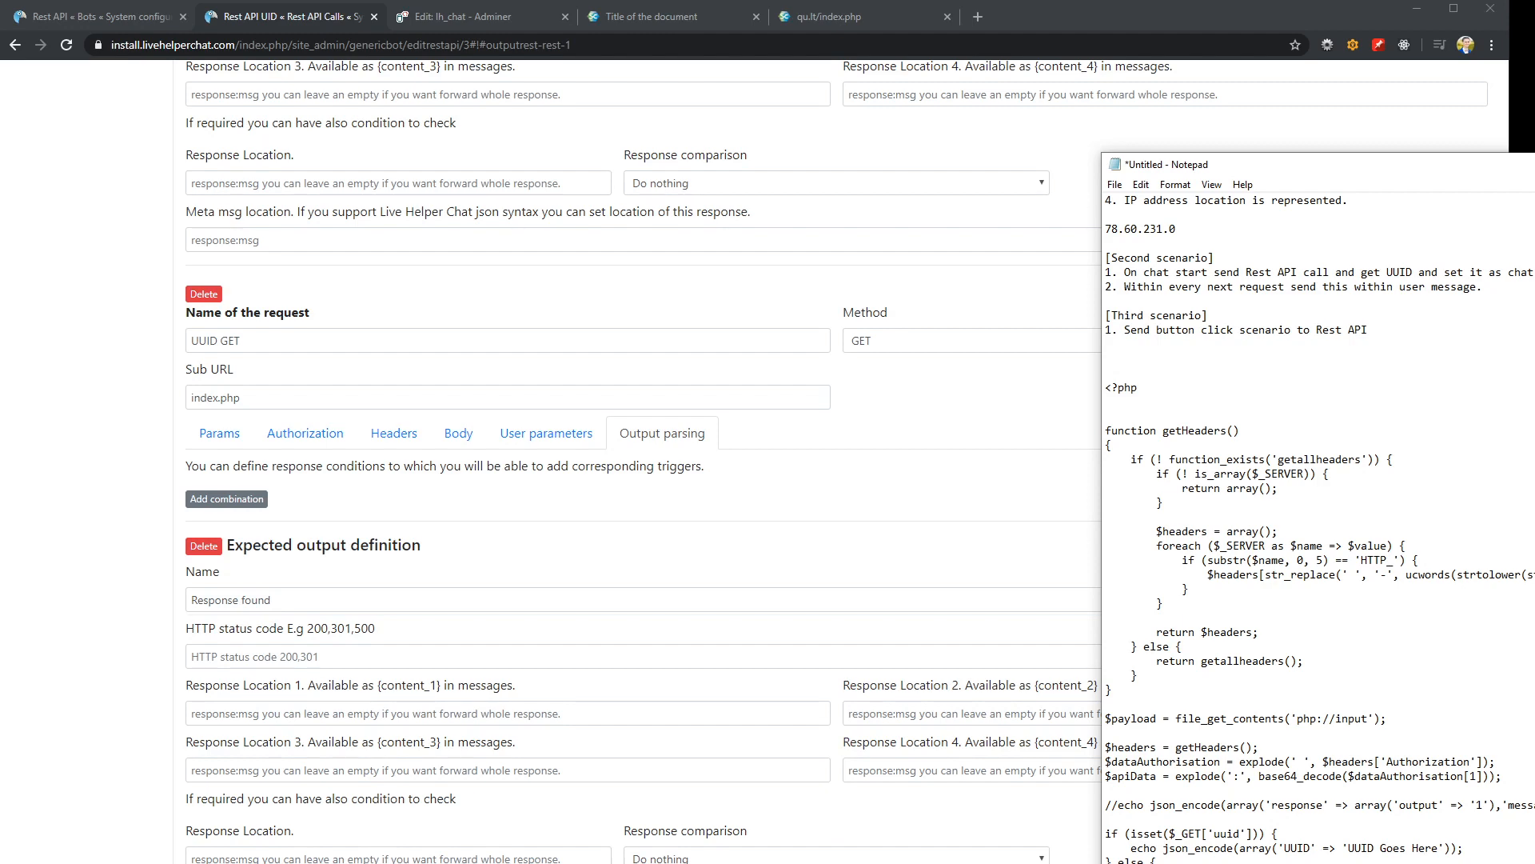
Set response locations 1 and 2 of the UUID GET output combination to message and message_2
click(339, 707)
text(message)
click(998, 713)
text(message_2)
Set response locations 3 and 4 to message_3 and message_4, copied from the Notepad code, and save the Rest API call
click(1526, 174)
drag(1485, 174, 1232, 136)
scroll(1223, 471, down, 2)
scroll(1224, 471, down, 3)
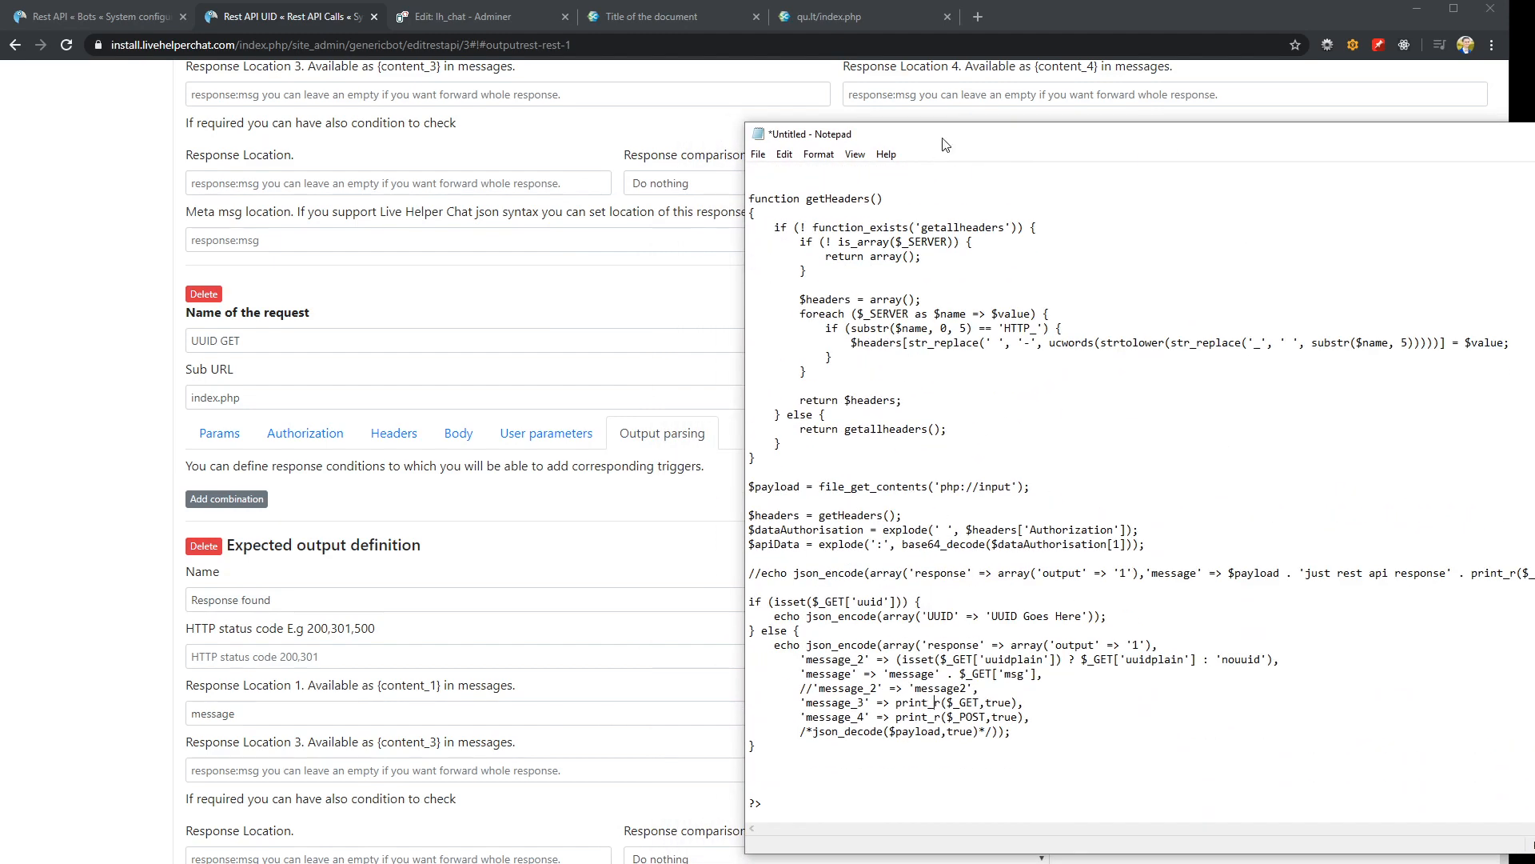
drag(940, 135, 1191, 194)
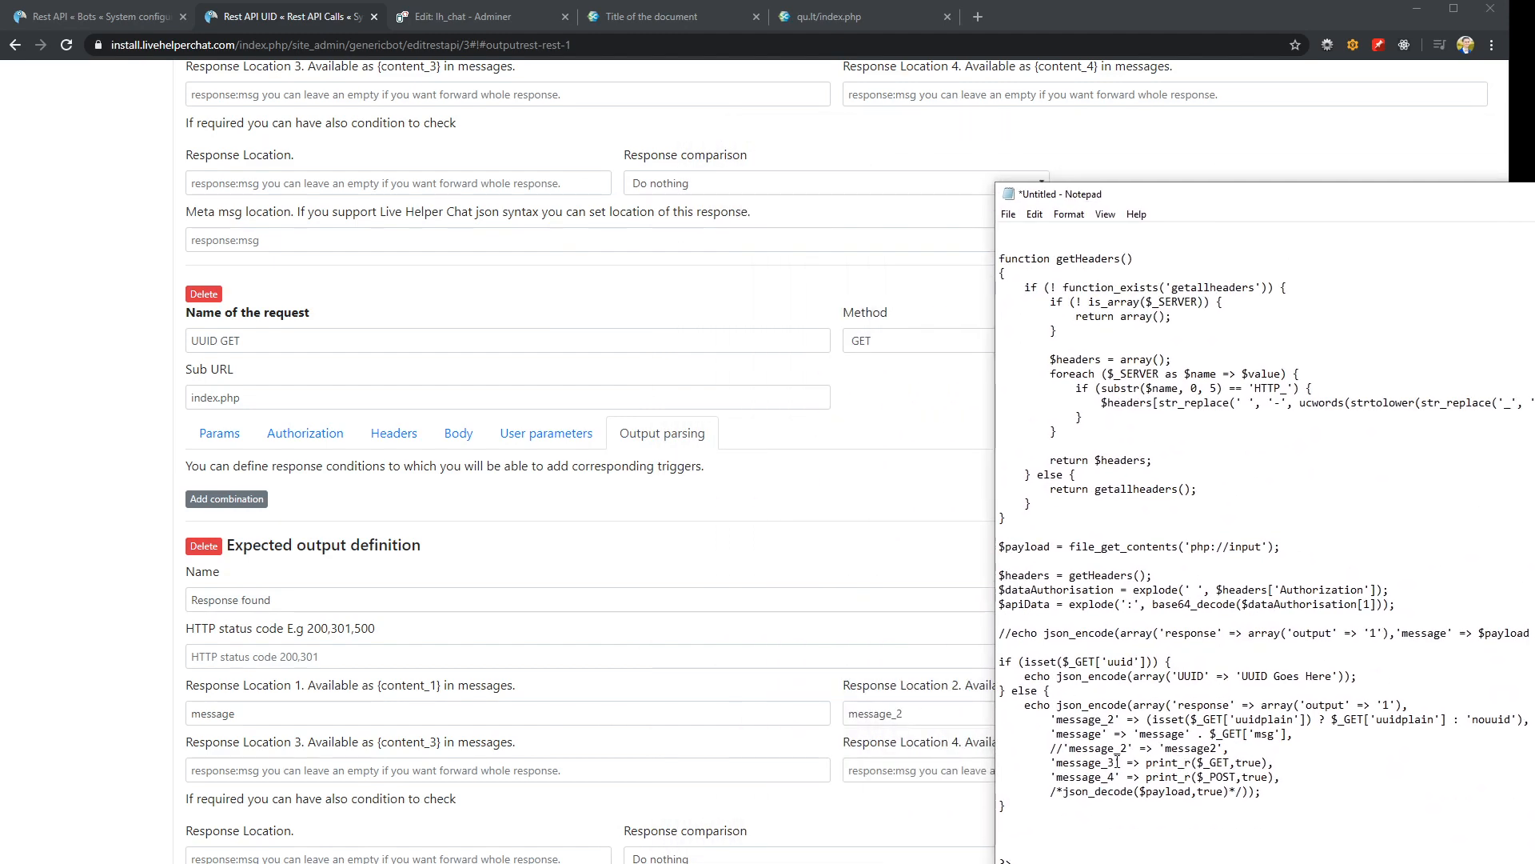
drag(1057, 762, 1116, 762)
key(ctrl+c)
click(414, 769)
key(ctrl+v)
click(1128, 748)
mouse_move(1062, 776)
mouse_down()
mouse_move(1117, 776)
mouse_move(1055, 778)
mouse_up()
key(ctrl+c)
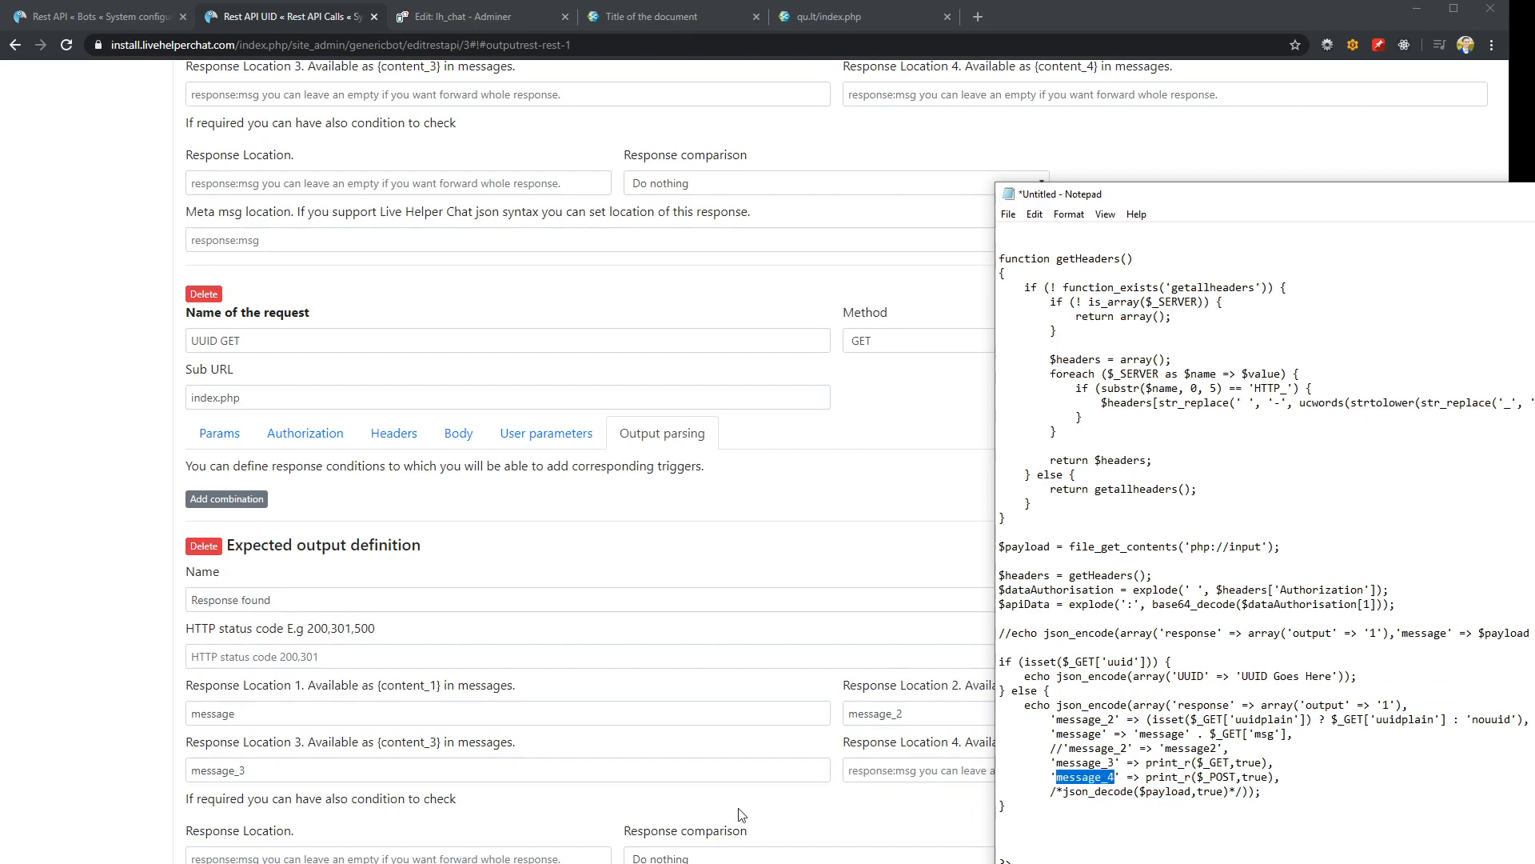
click(920, 770)
key(ctrl+v)
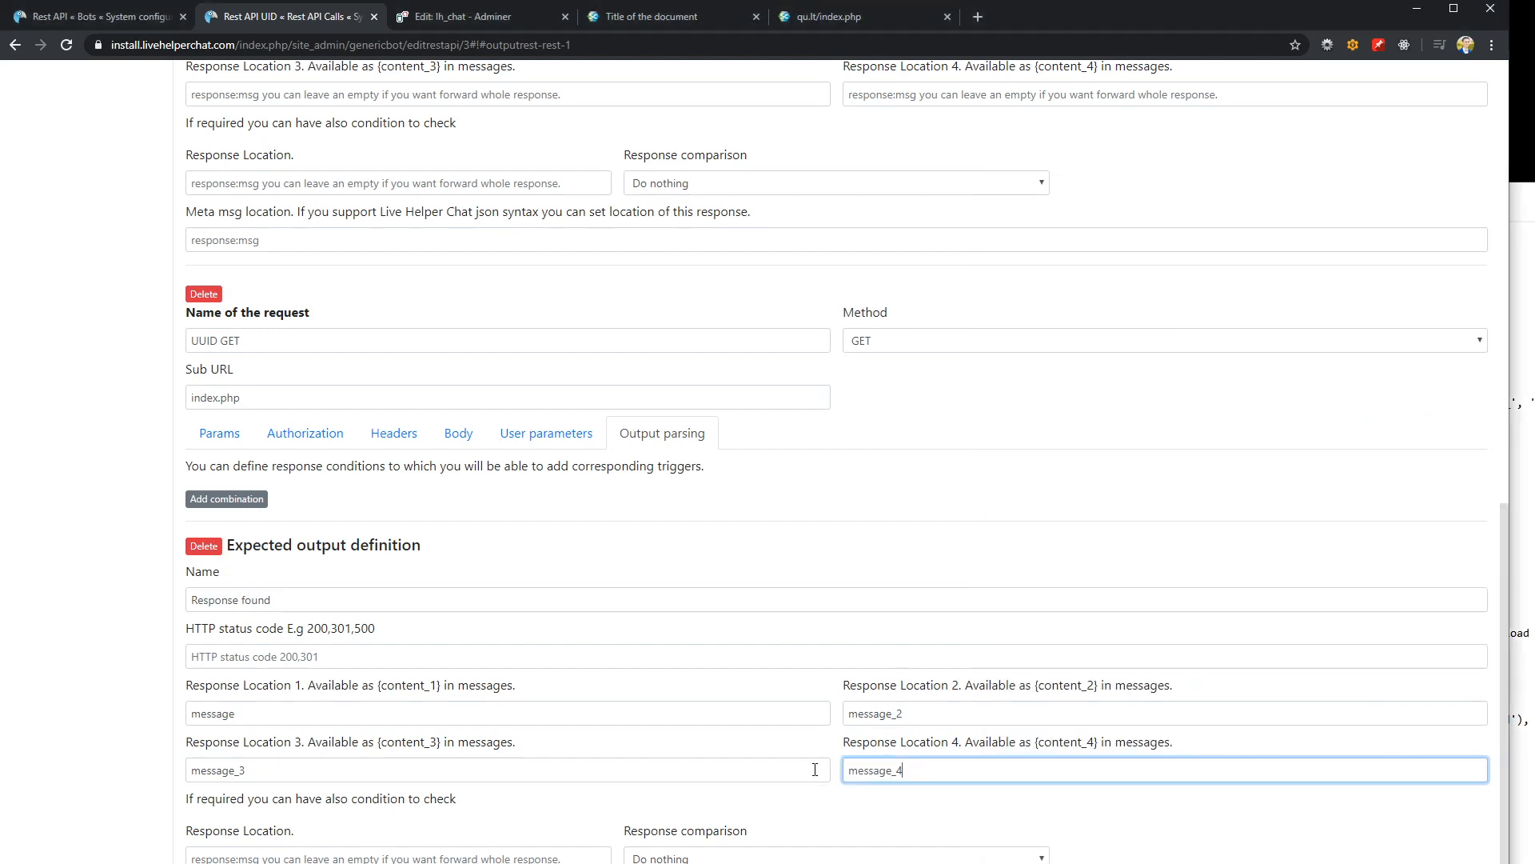
key(Return)
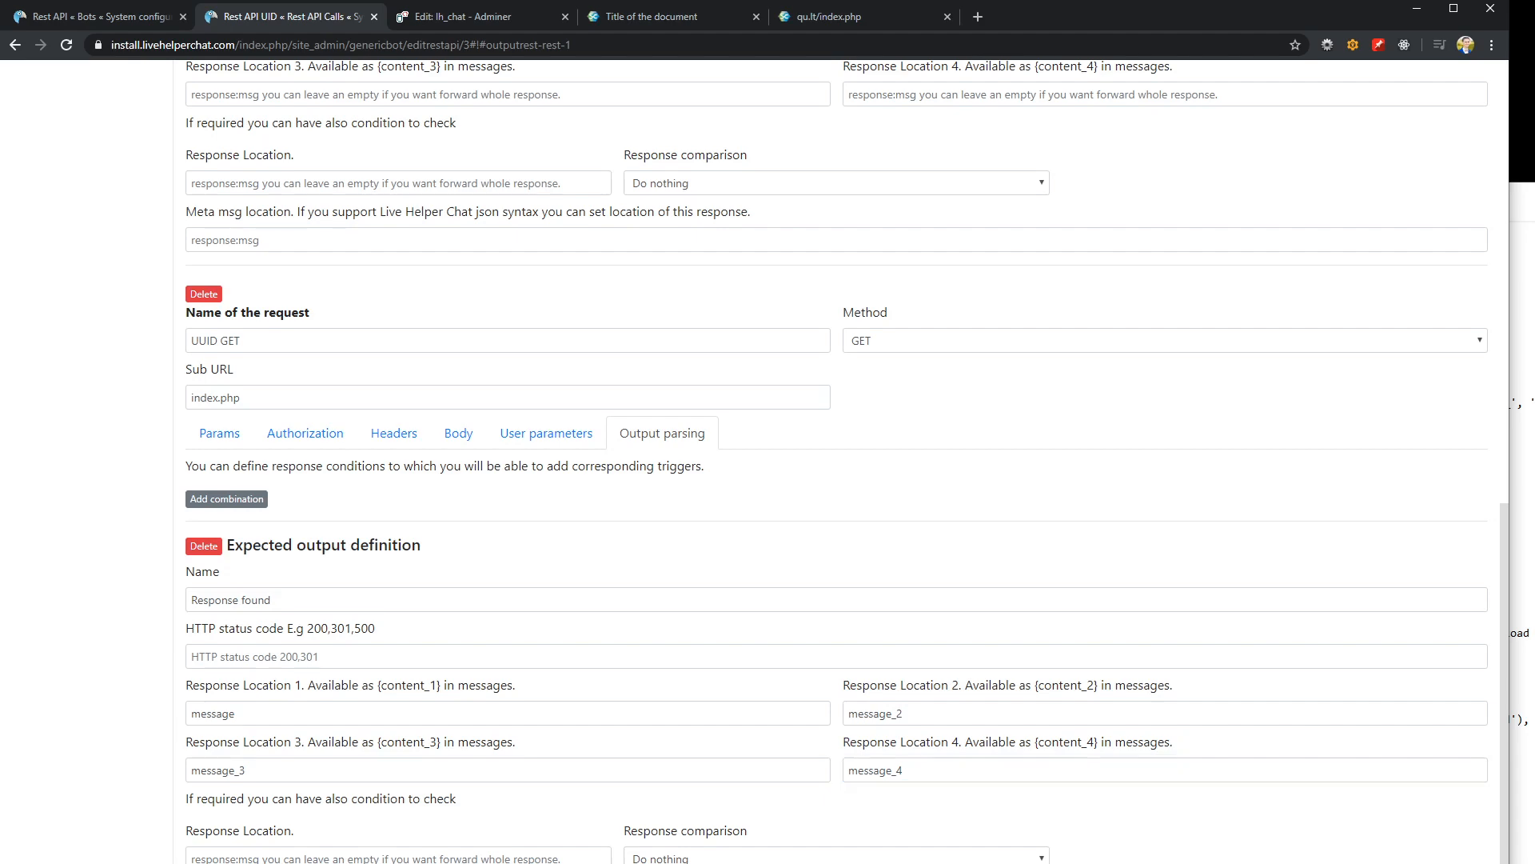
Check the parameters of the UUID GET request against the PHP code in Notepad
scroll(654, 772, down, 5)
scroll(654, 772, down, 1)
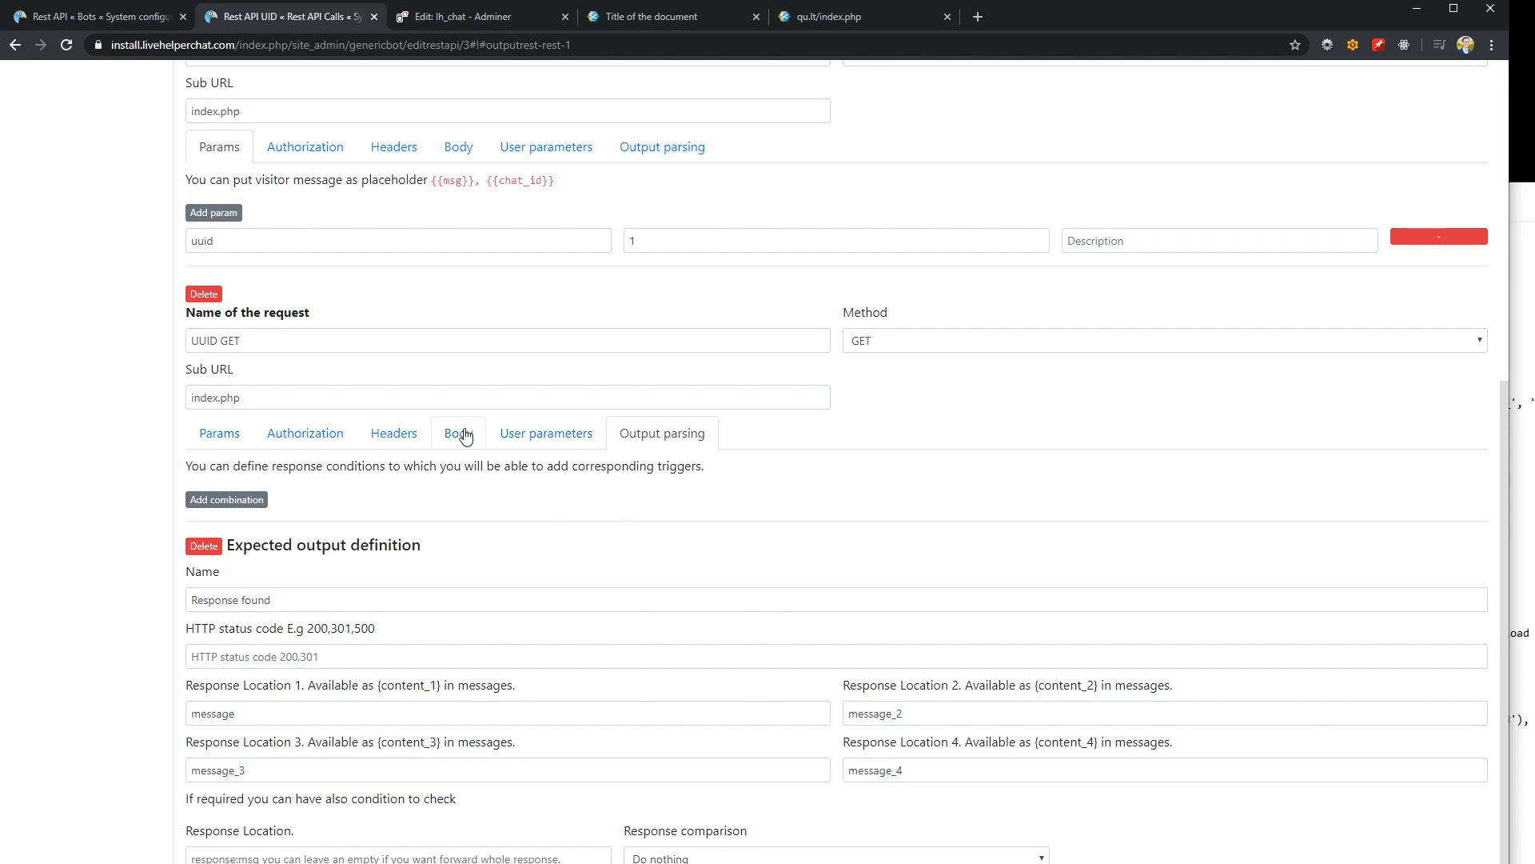
click(219, 434)
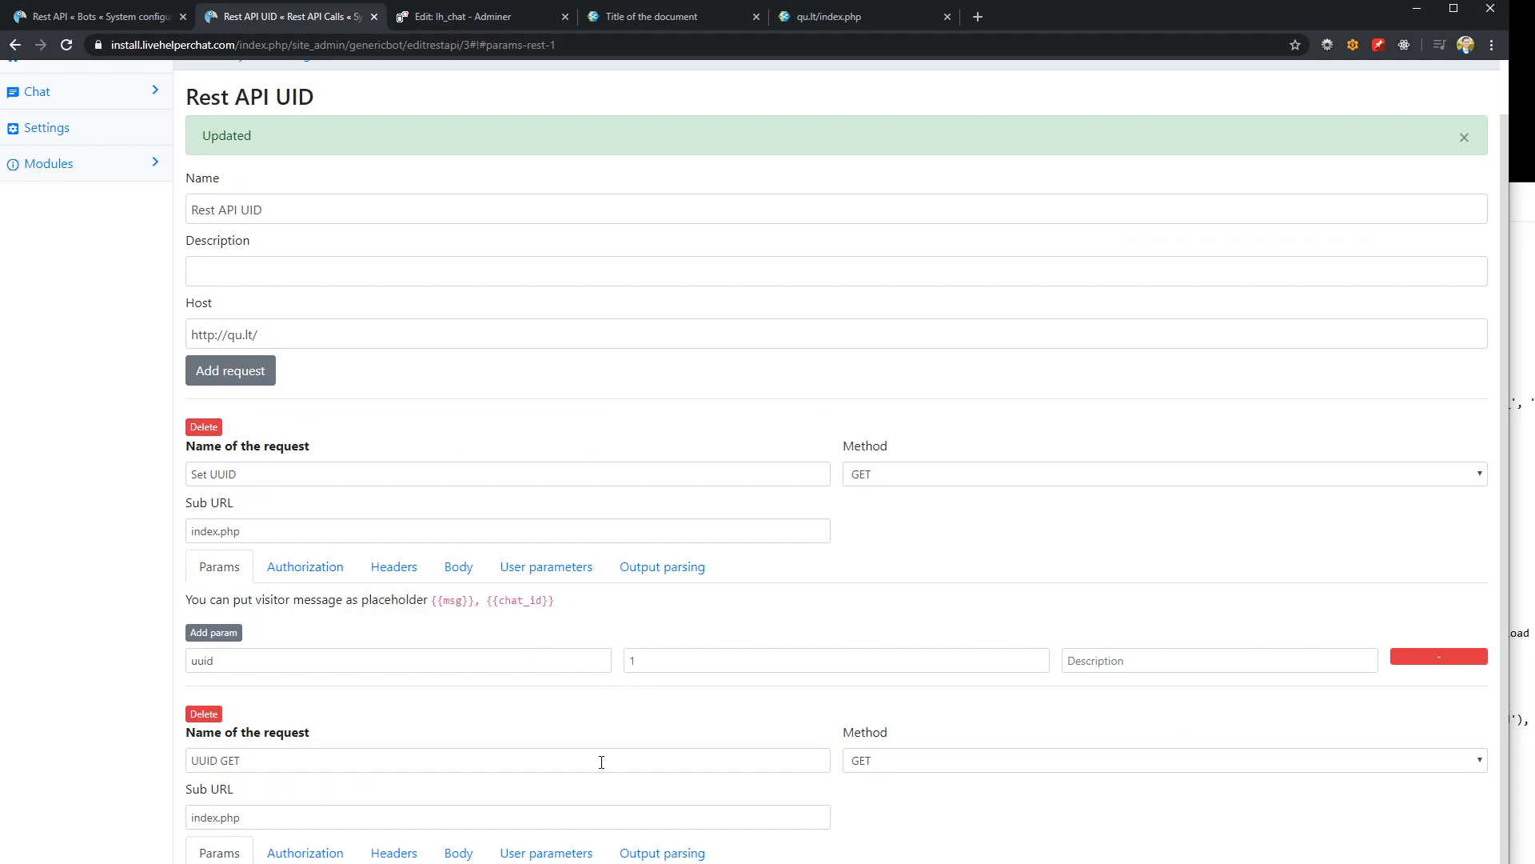
click(311, 756)
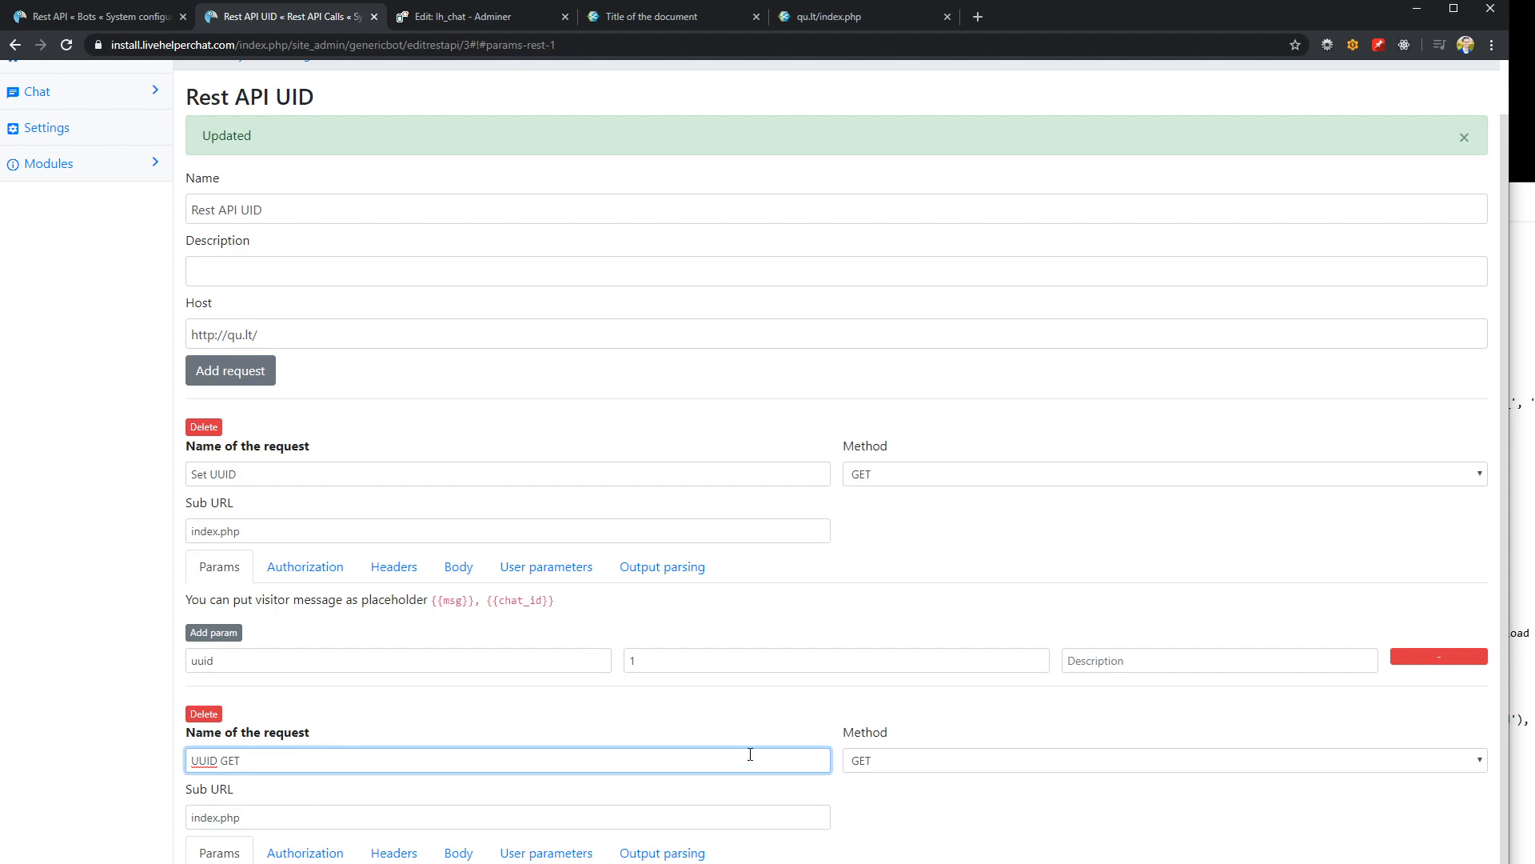
click(315, 862)
scroll(315, 862, down, 1)
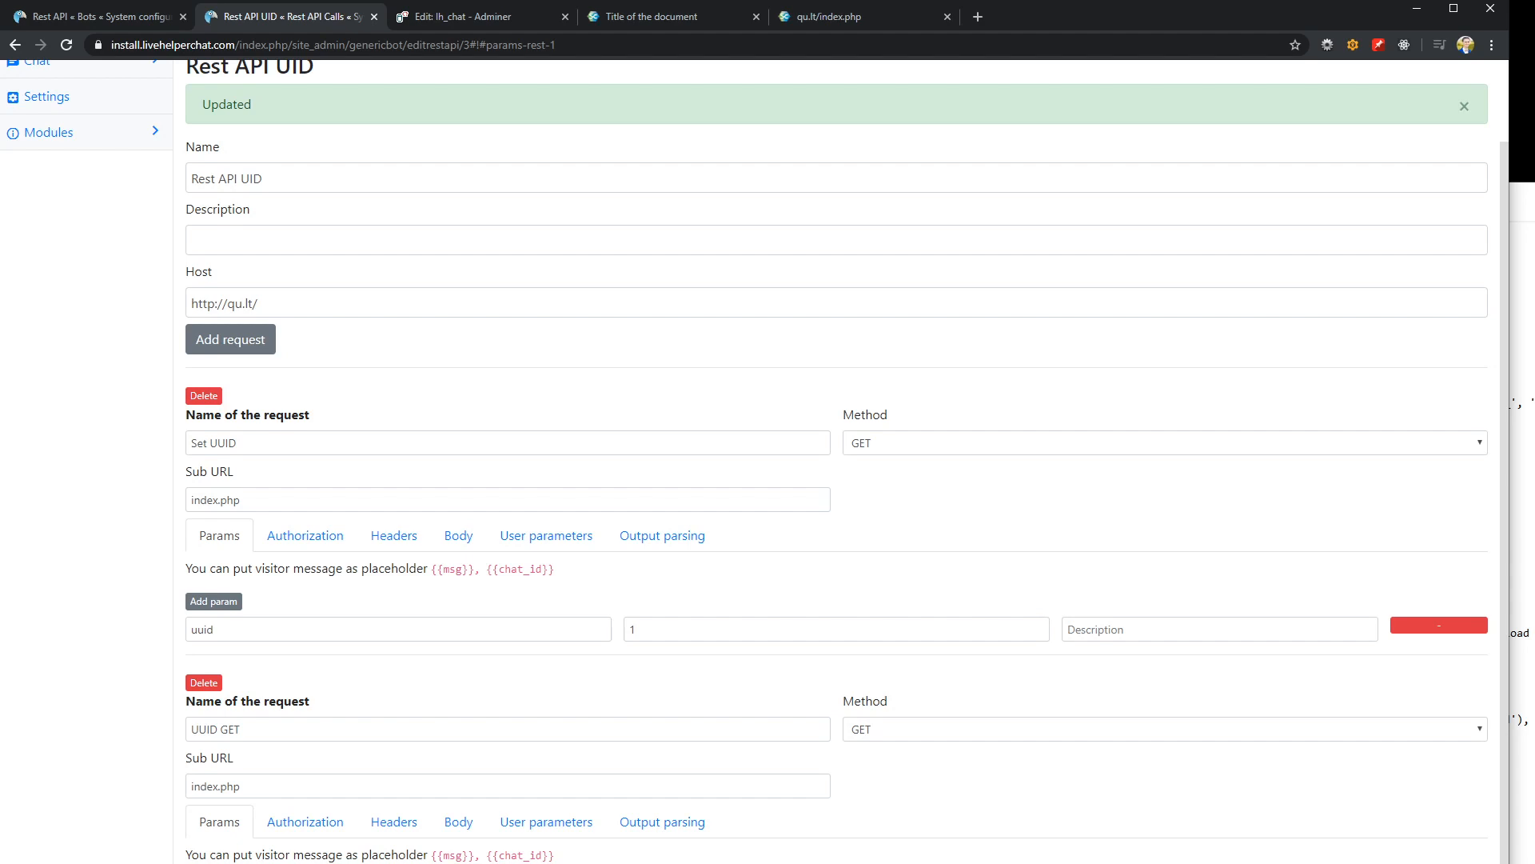
click(1522, 690)
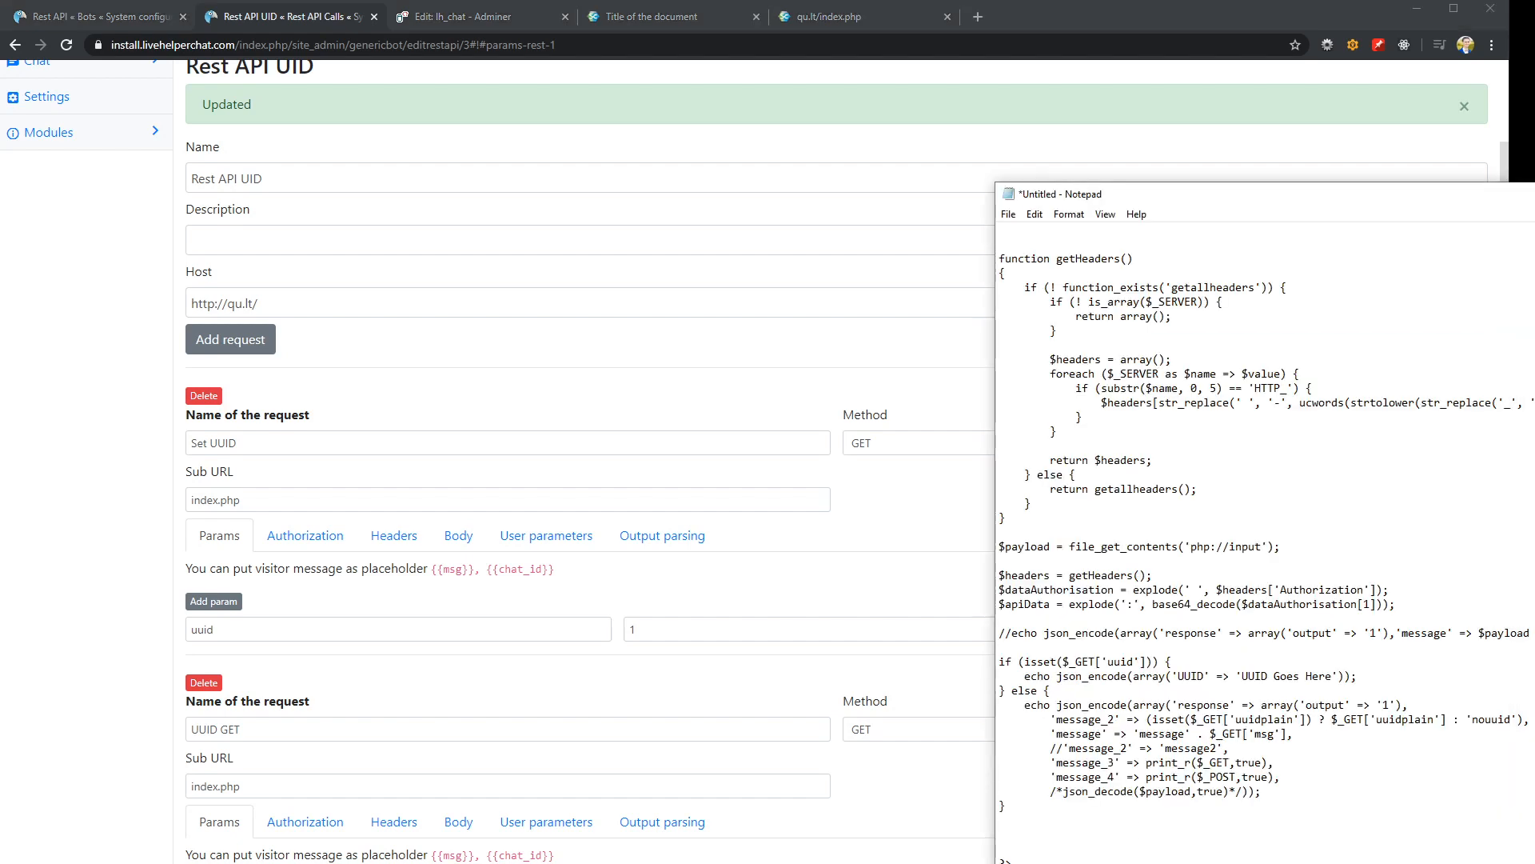
key(alt+Tab)
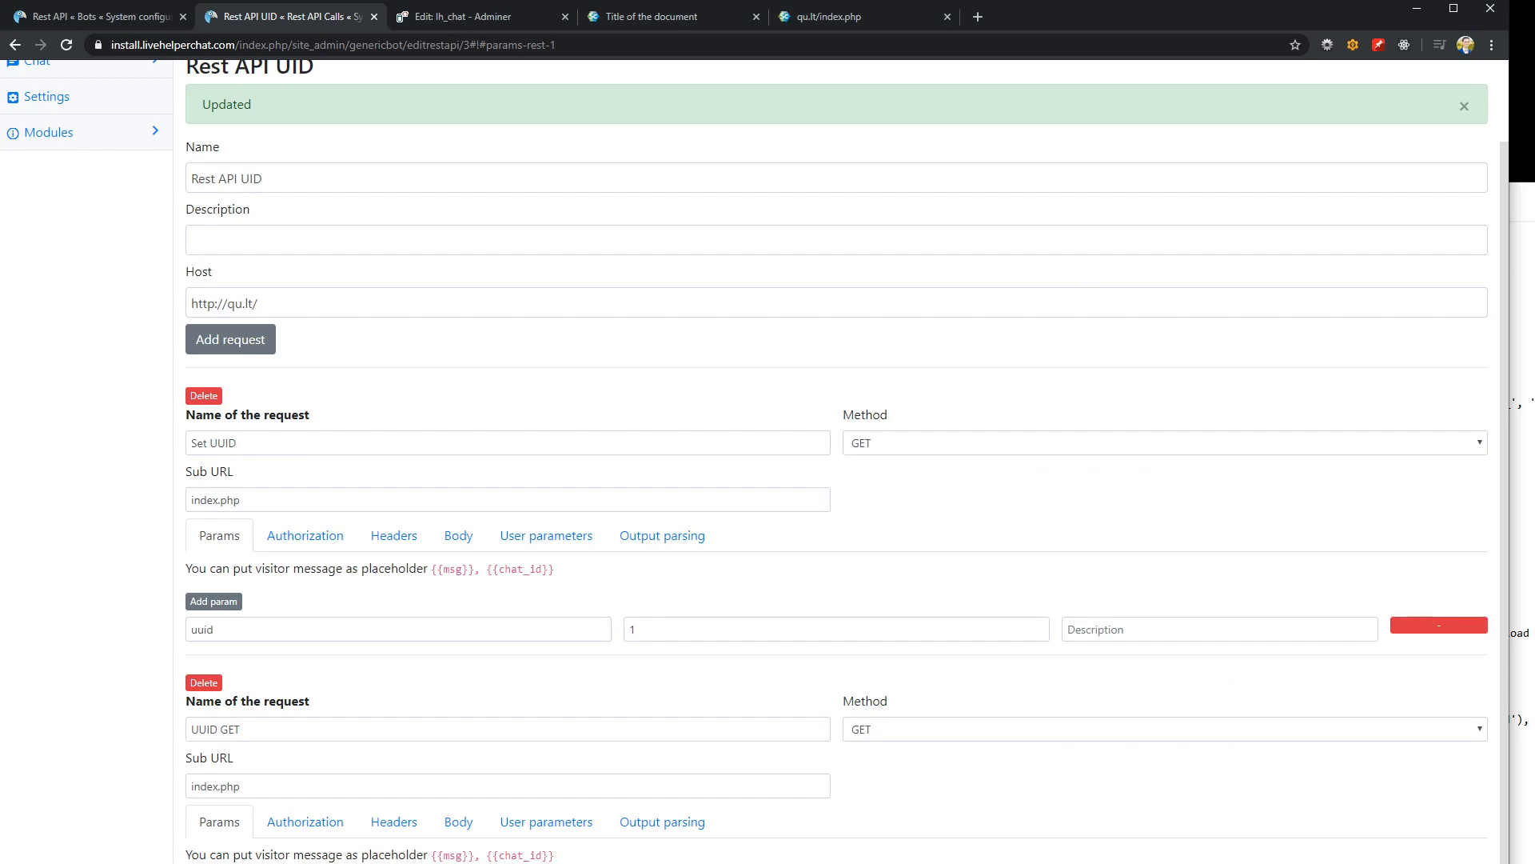
click(206, 862)
Add a trigger named "Response get UUID" to the Default group of the Rest API bot
click(91, 18)
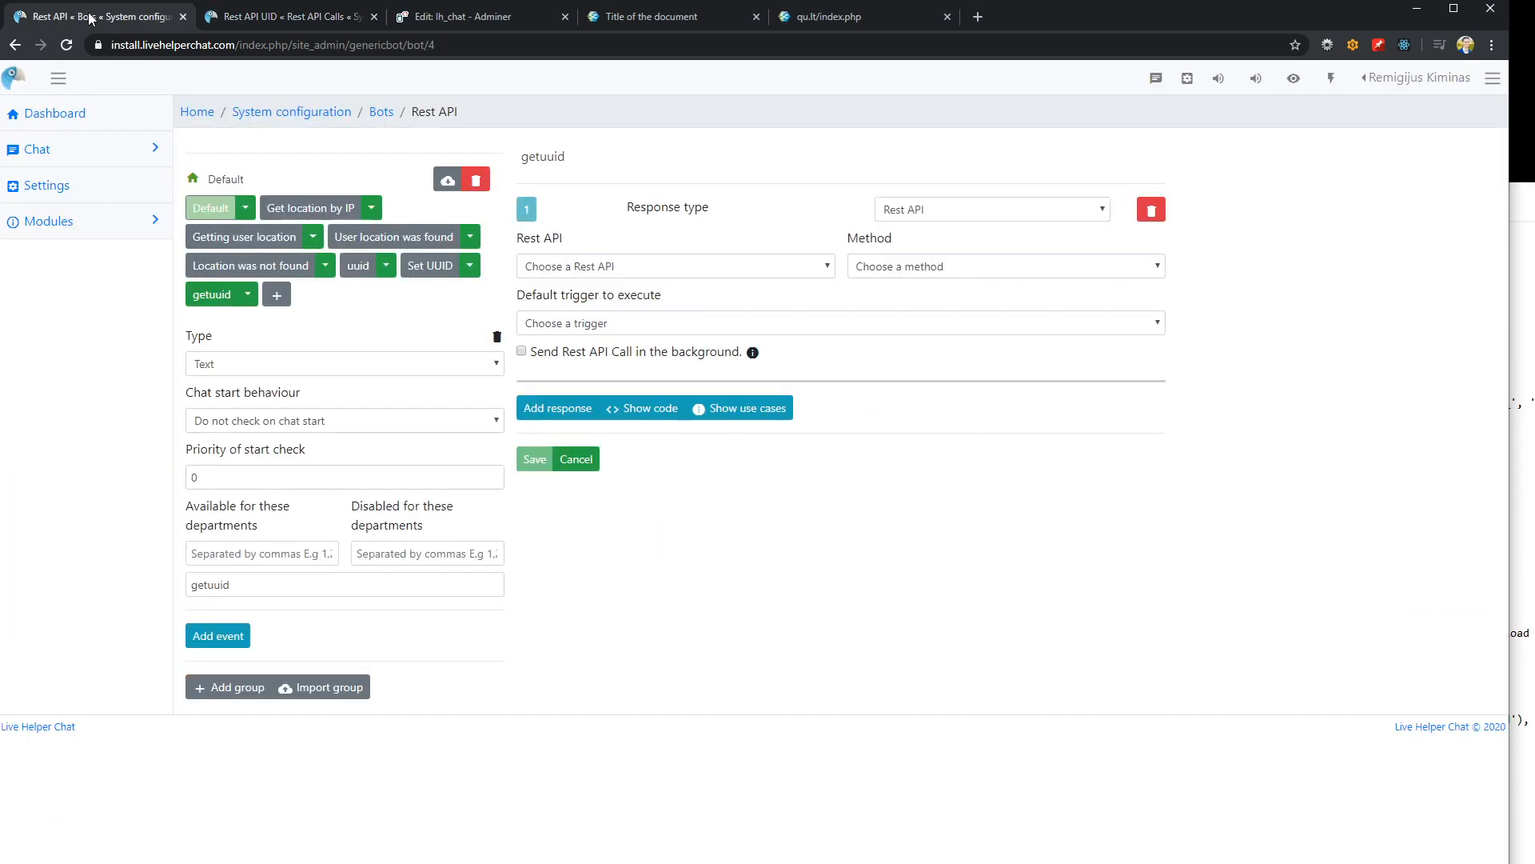
click(199, 297)
click(277, 296)
click(296, 299)
drag(605, 160, 466, 157)
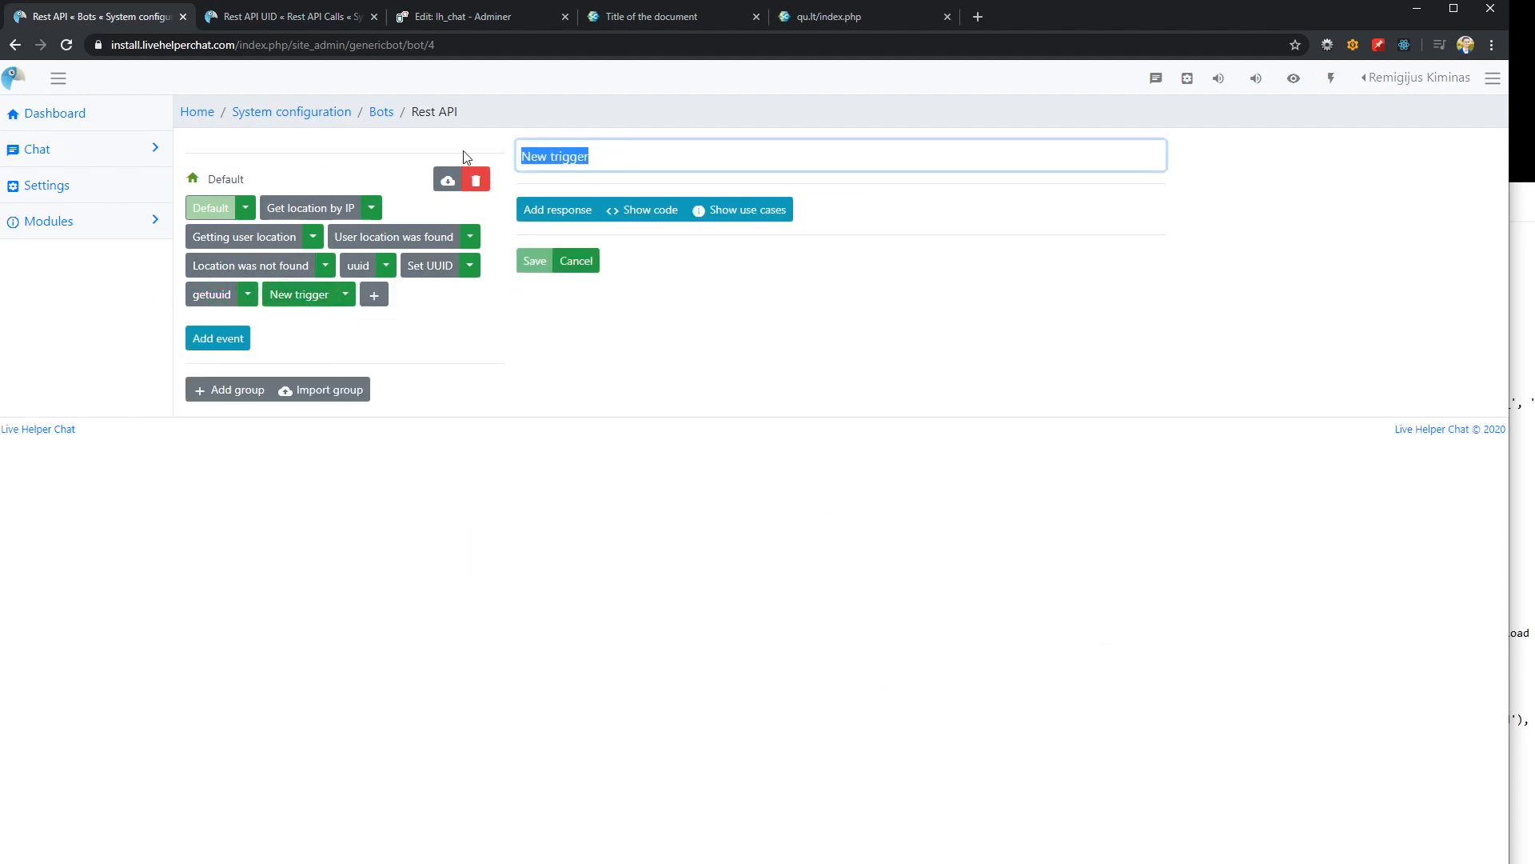
text(Rest)
key(BackSpace)
text(ponse get UUID)
Add a text response to the new trigger containing the placeholder {content_1} four times, separated by spaces
click(564, 212)
click(717, 284)
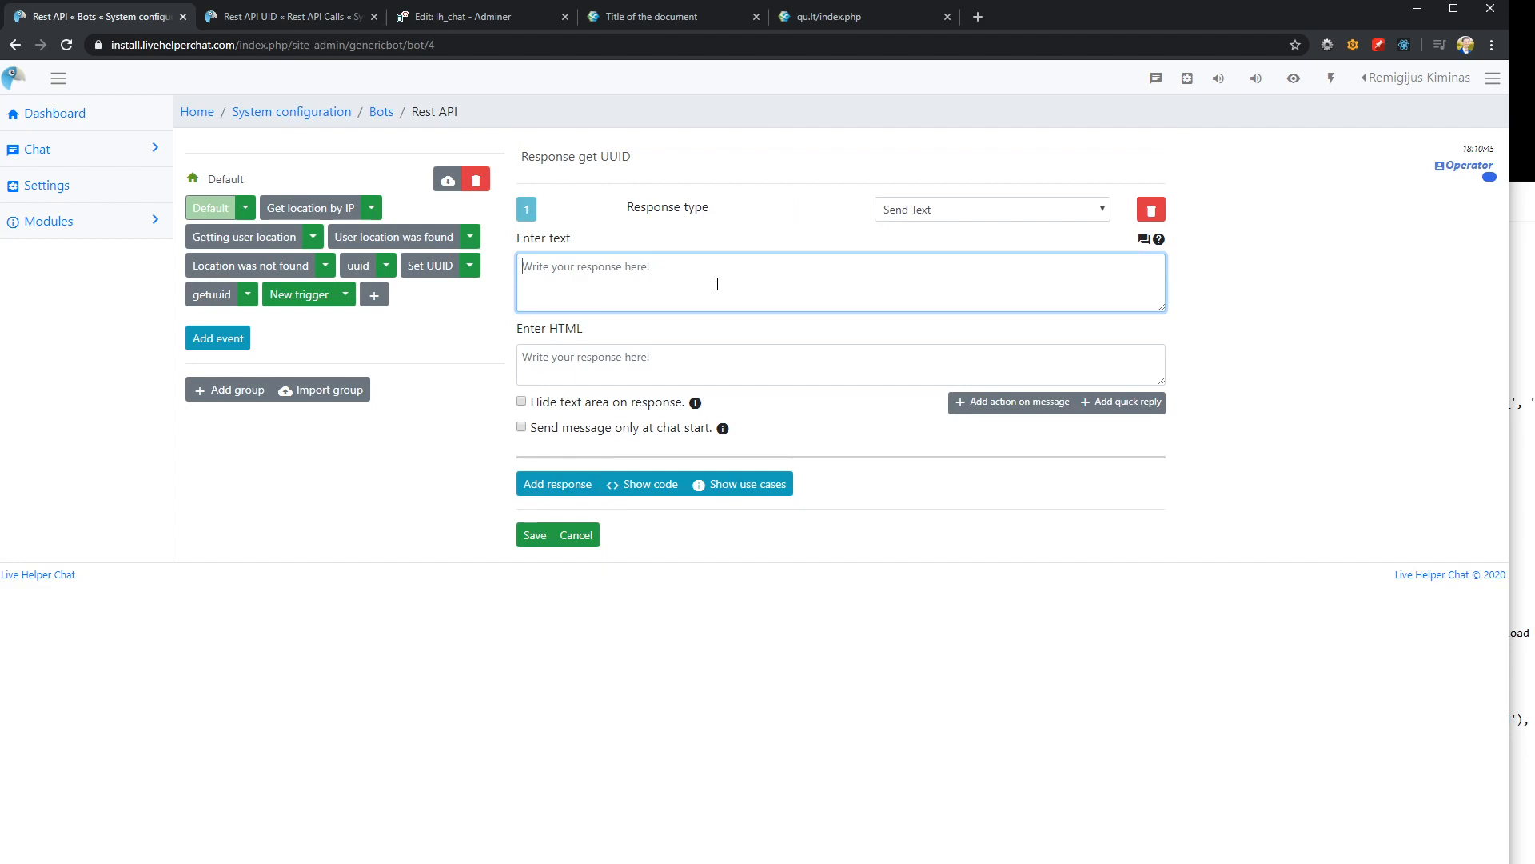
text({content})
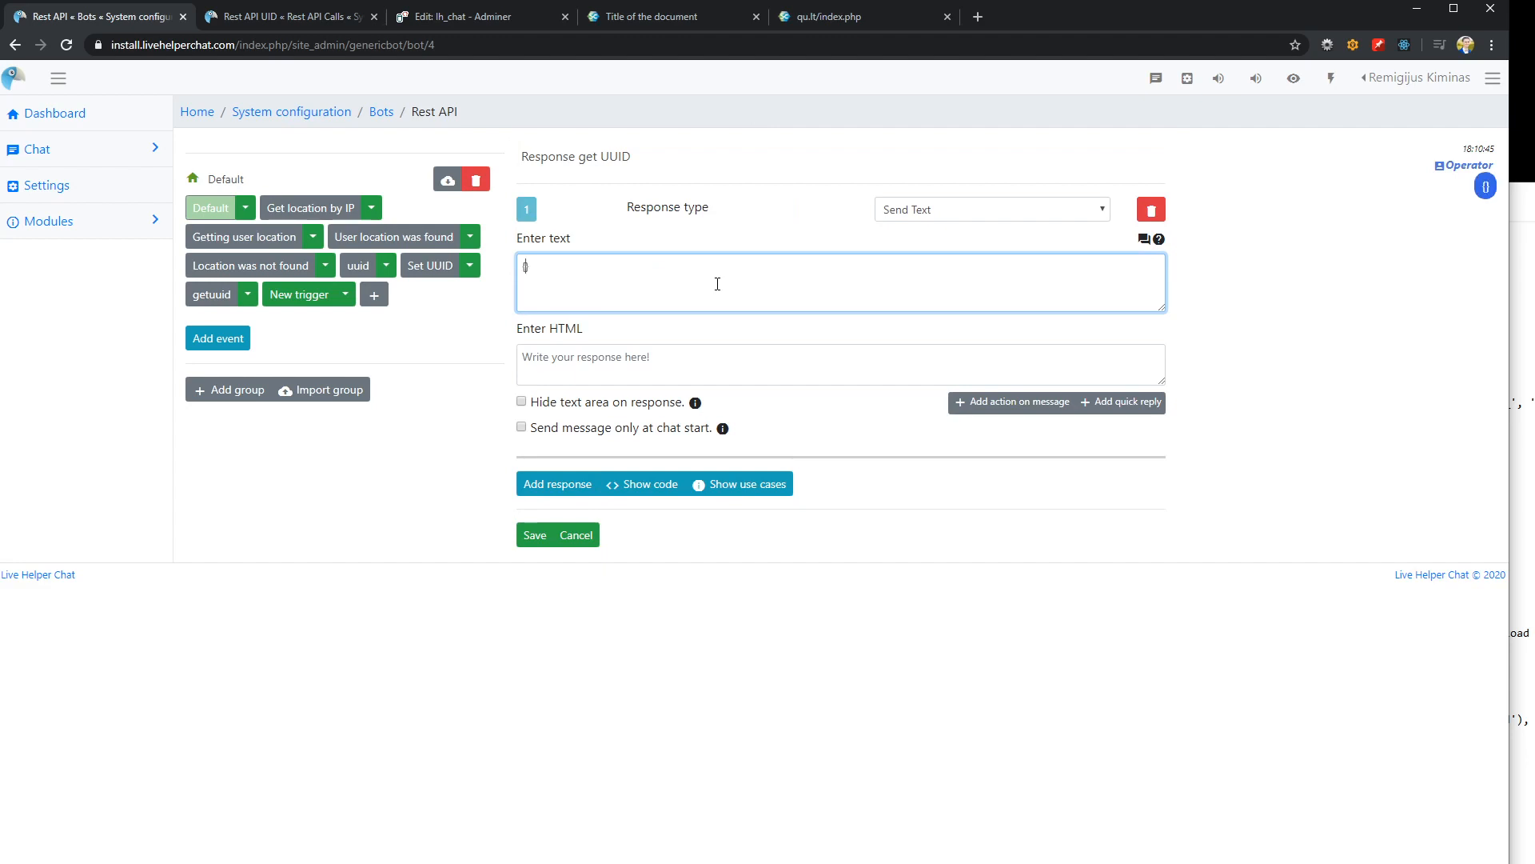
text(_1)
key(ctrl+a)
key(ctrl+c)
click(718, 284)
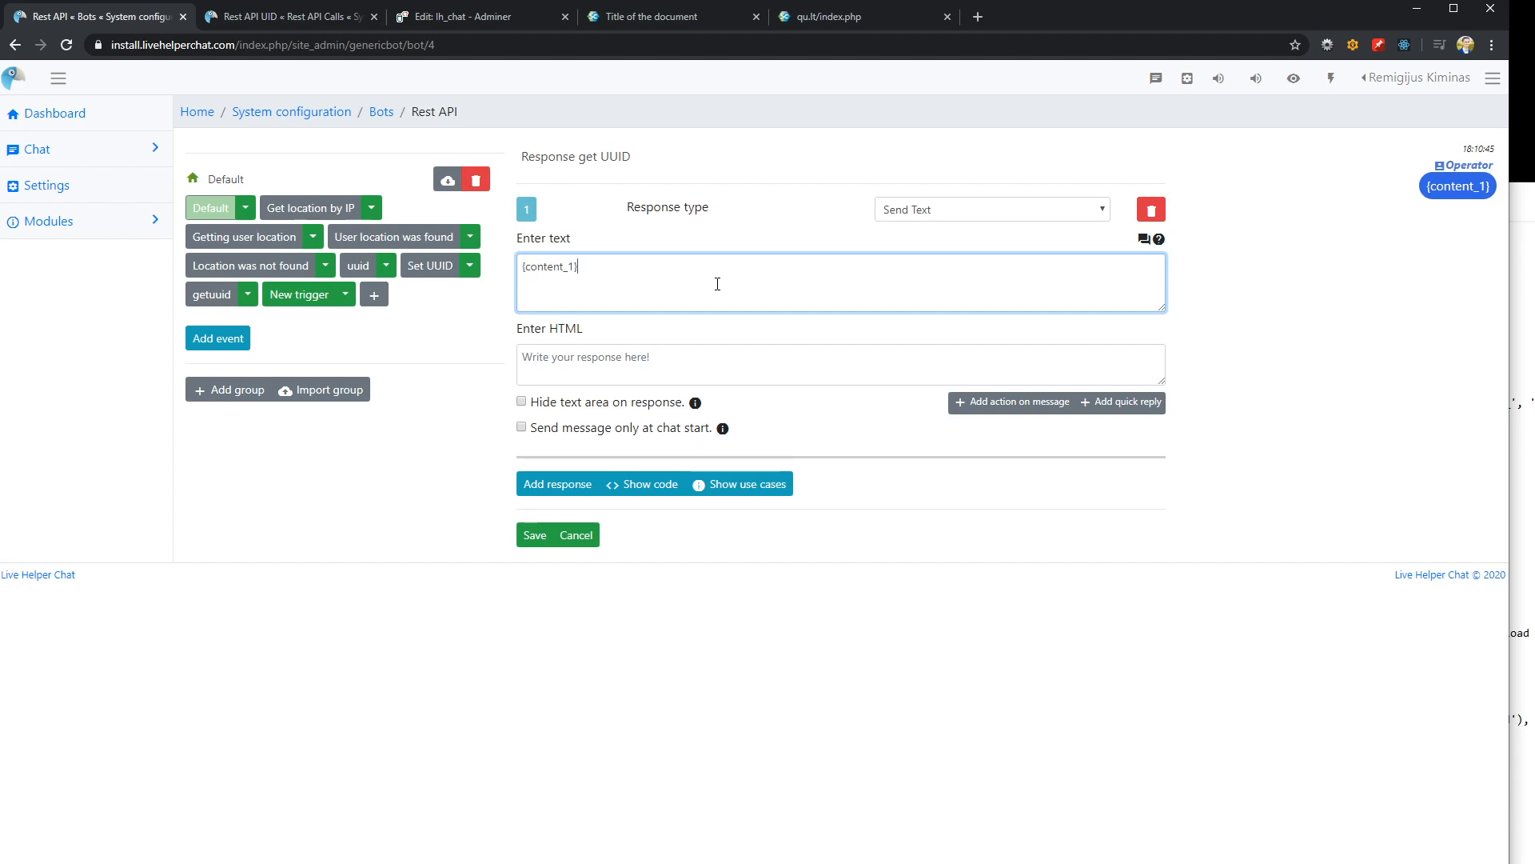
key(ctrl+v)
key(ctrl+v)
key(ctrl+v)
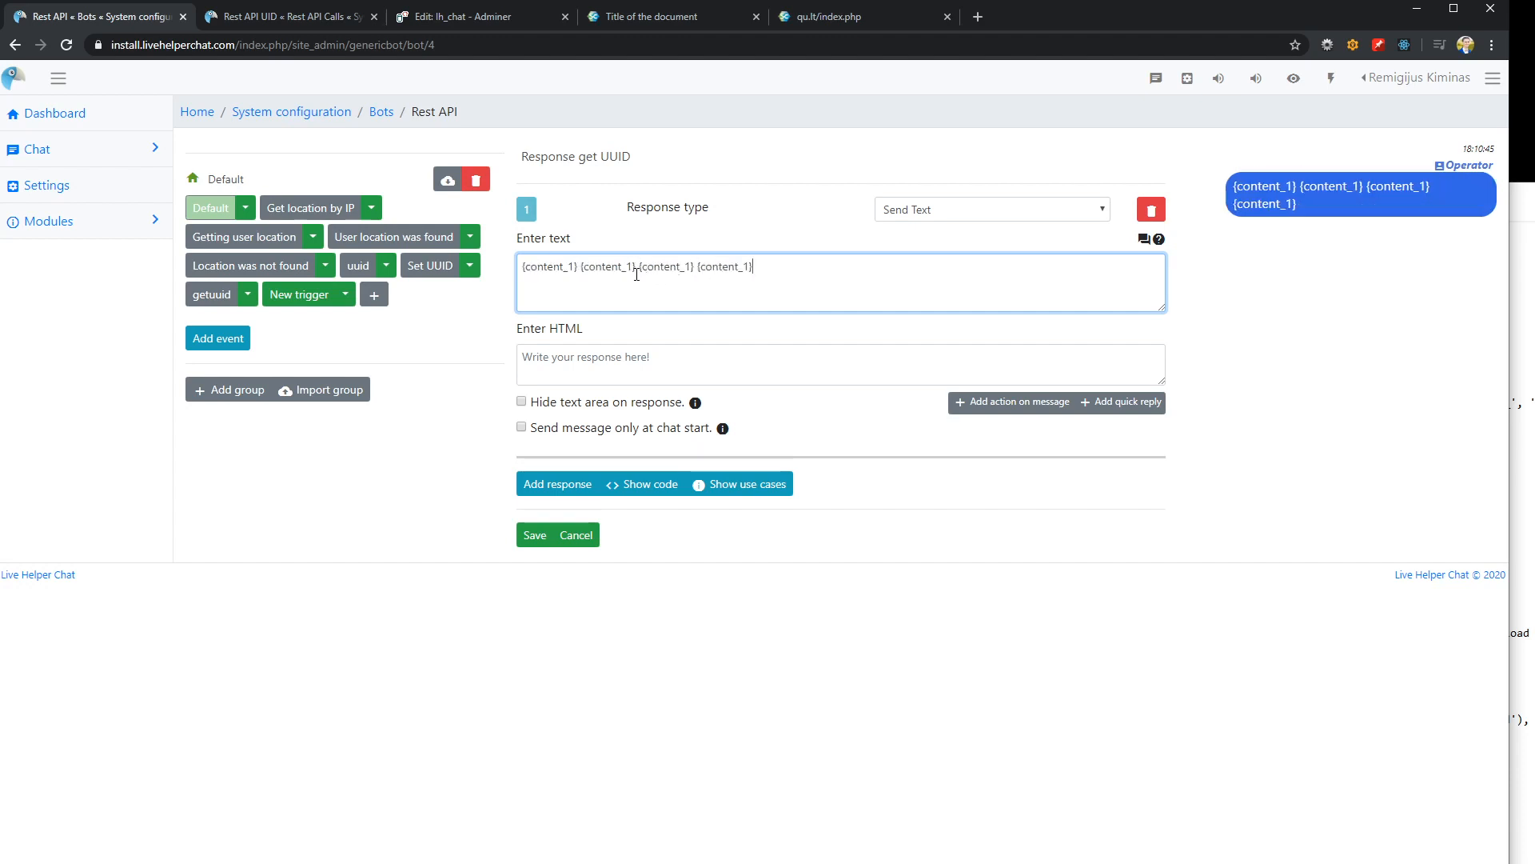
Change the last three placeholders to {content_2}, {content_3} and {content_4} and save the trigger
key(Delete)
text(2)
key(Right)
key(Right)
key(Right)
key(Right)
key(Right)
key(Right)
key(Right)
key(Right)
key(Right)
key(Right)
key(Right)
key(Right)
key(BackSpace)
text(3)
key(Right)
key(Right)
key(Right)
key(Right)
key(Right)
key(Right)
key(Right)
key(Right)
key(Right)
key(Right)
key(Delete)
text(4)
key(alt+Tab)
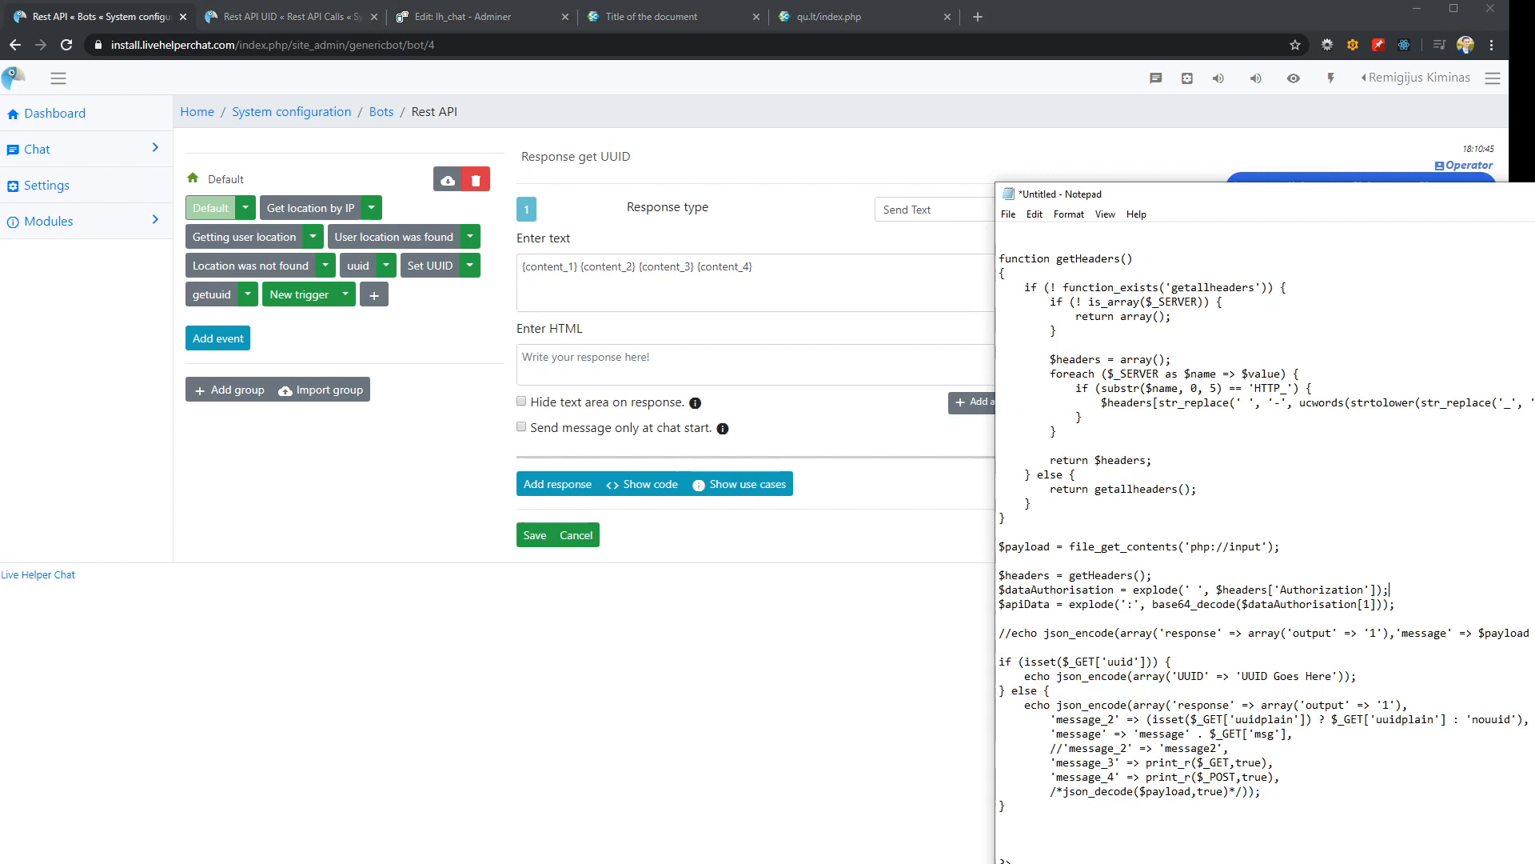
click(780, 273)
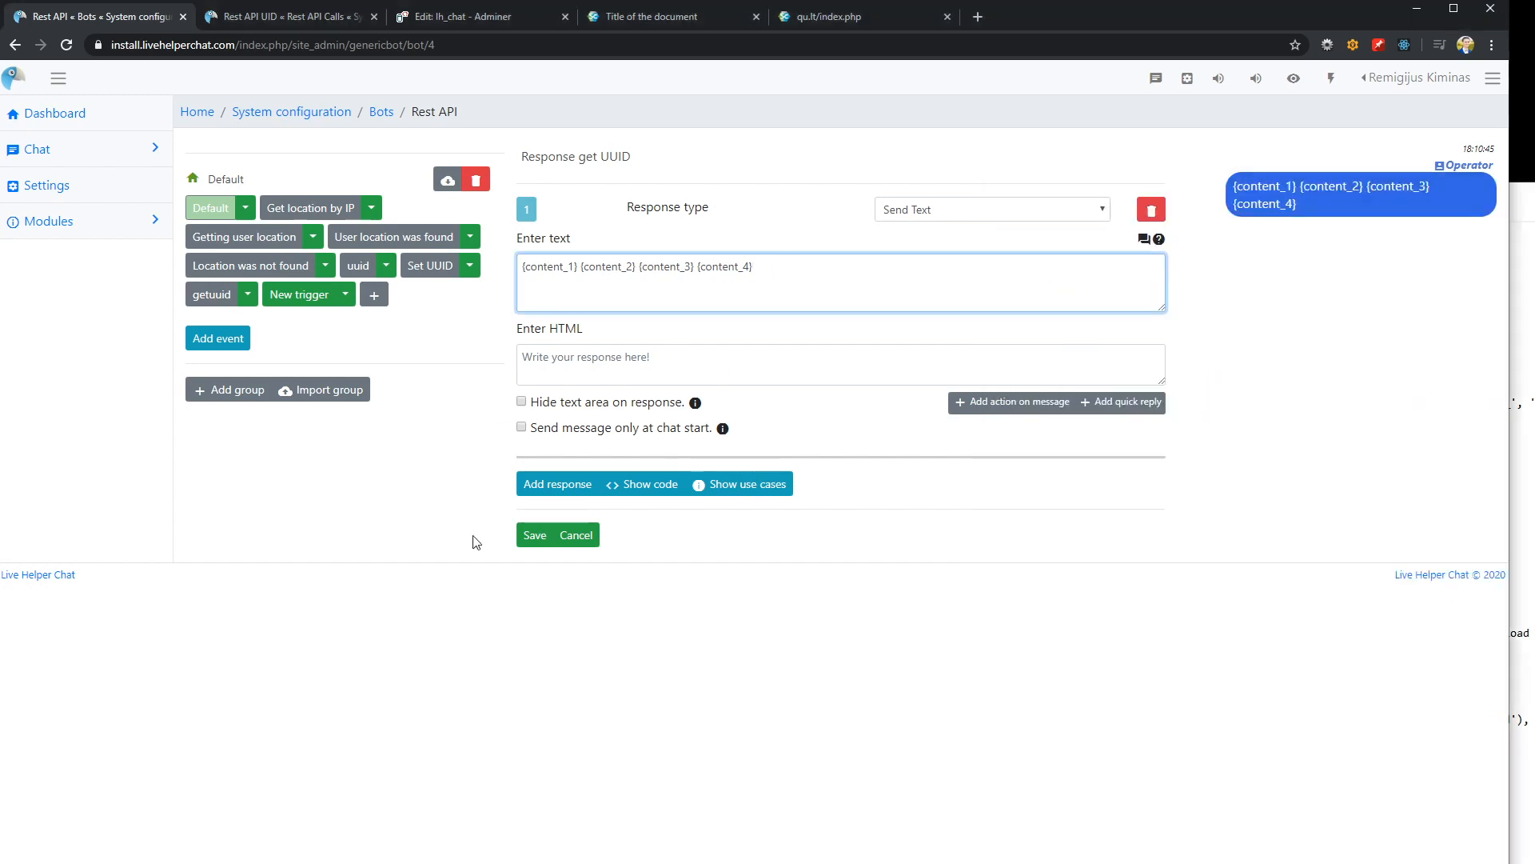
click(536, 543)
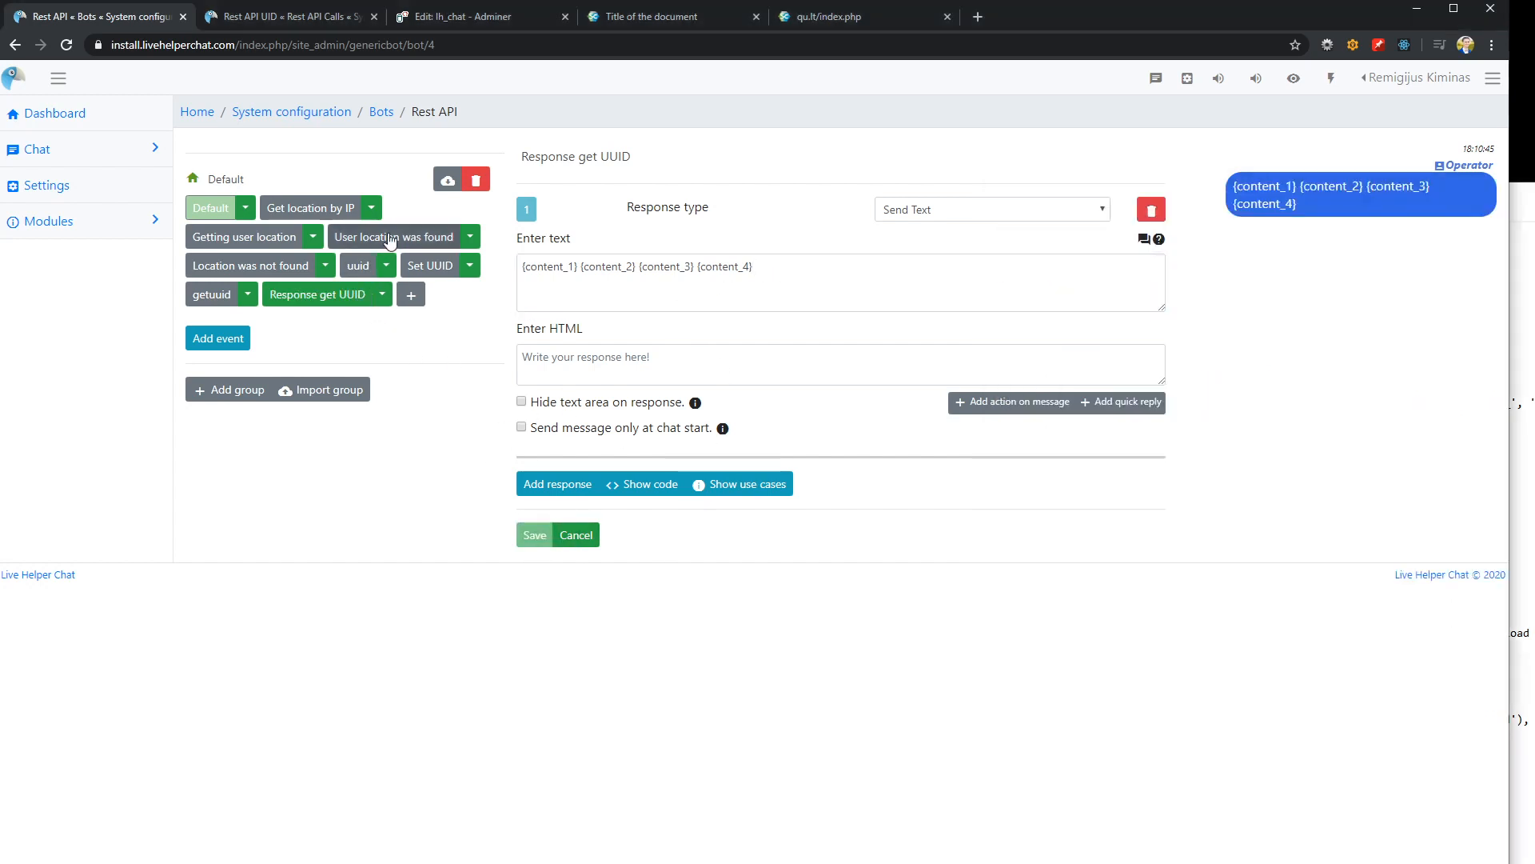
click(240, 270)
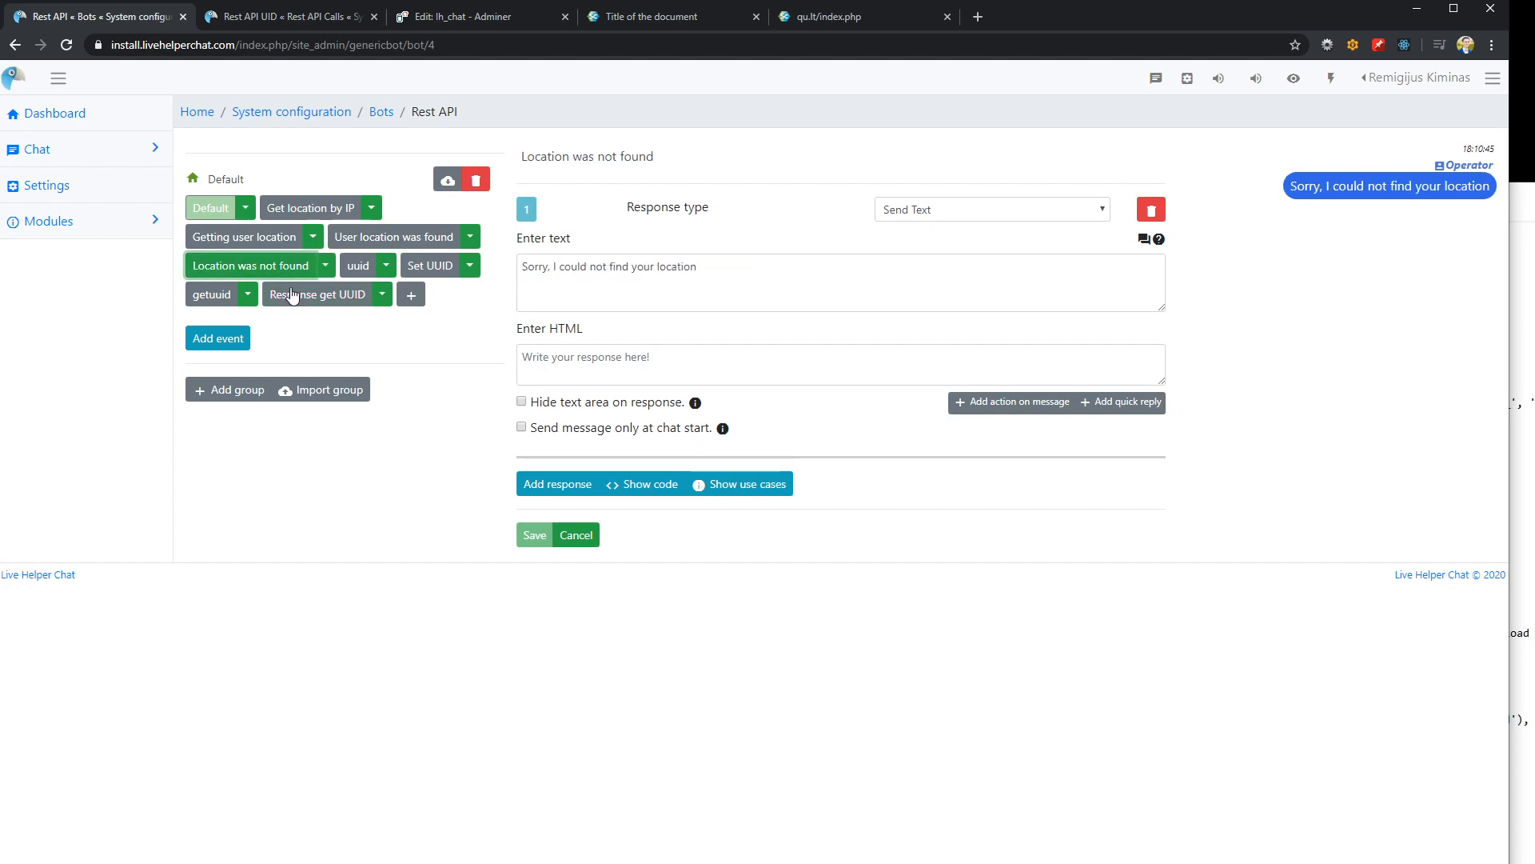
click(393, 239)
click(340, 298)
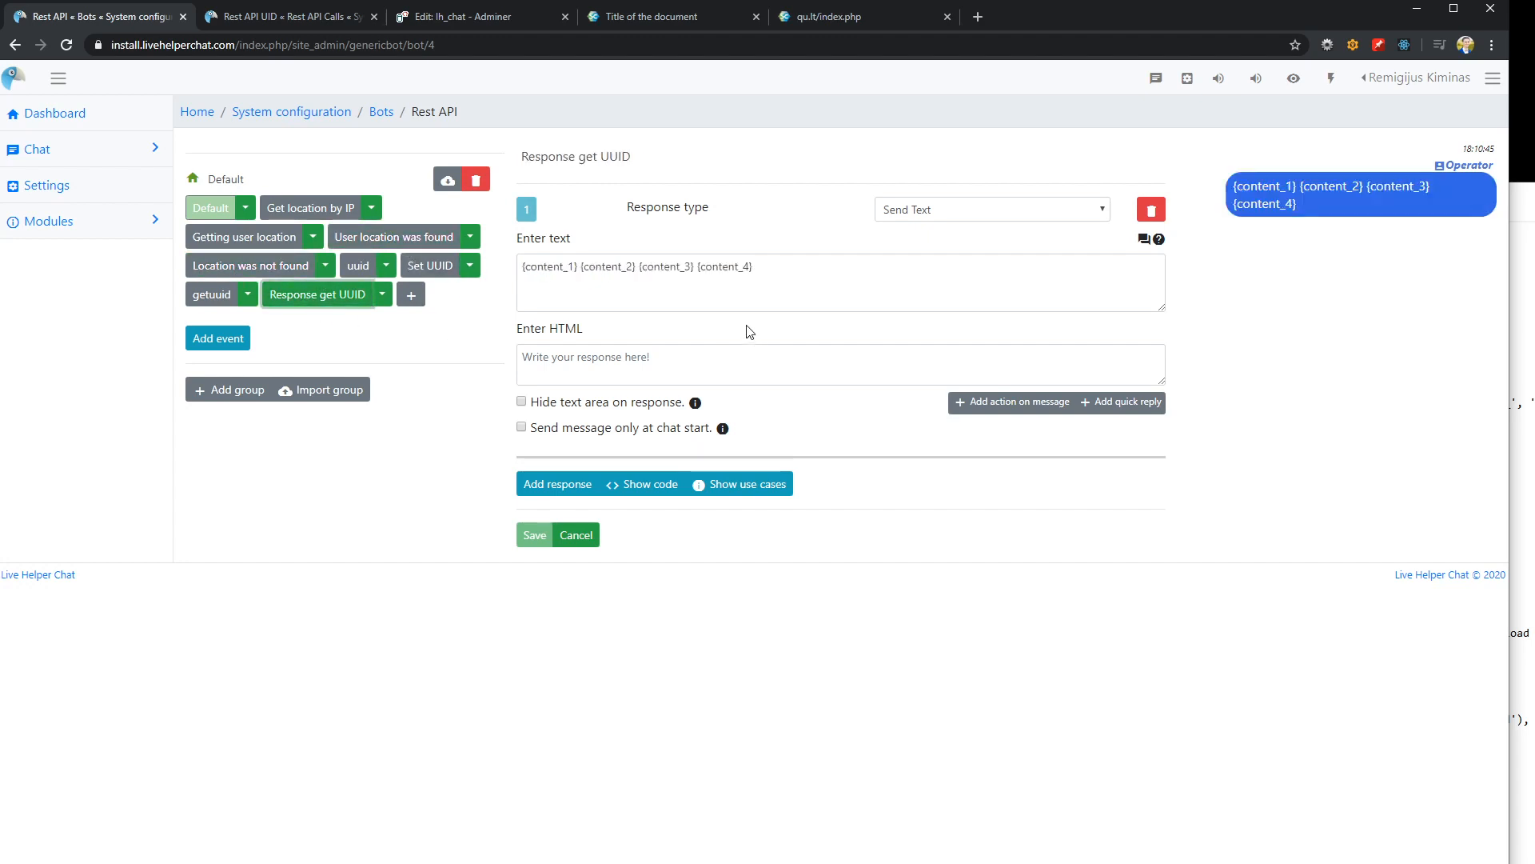
click(772, 283)
Make the getuuid trigger call Rest API UID with method UUID GET, execute Response get UUID for "Response found", and save it
click(212, 294)
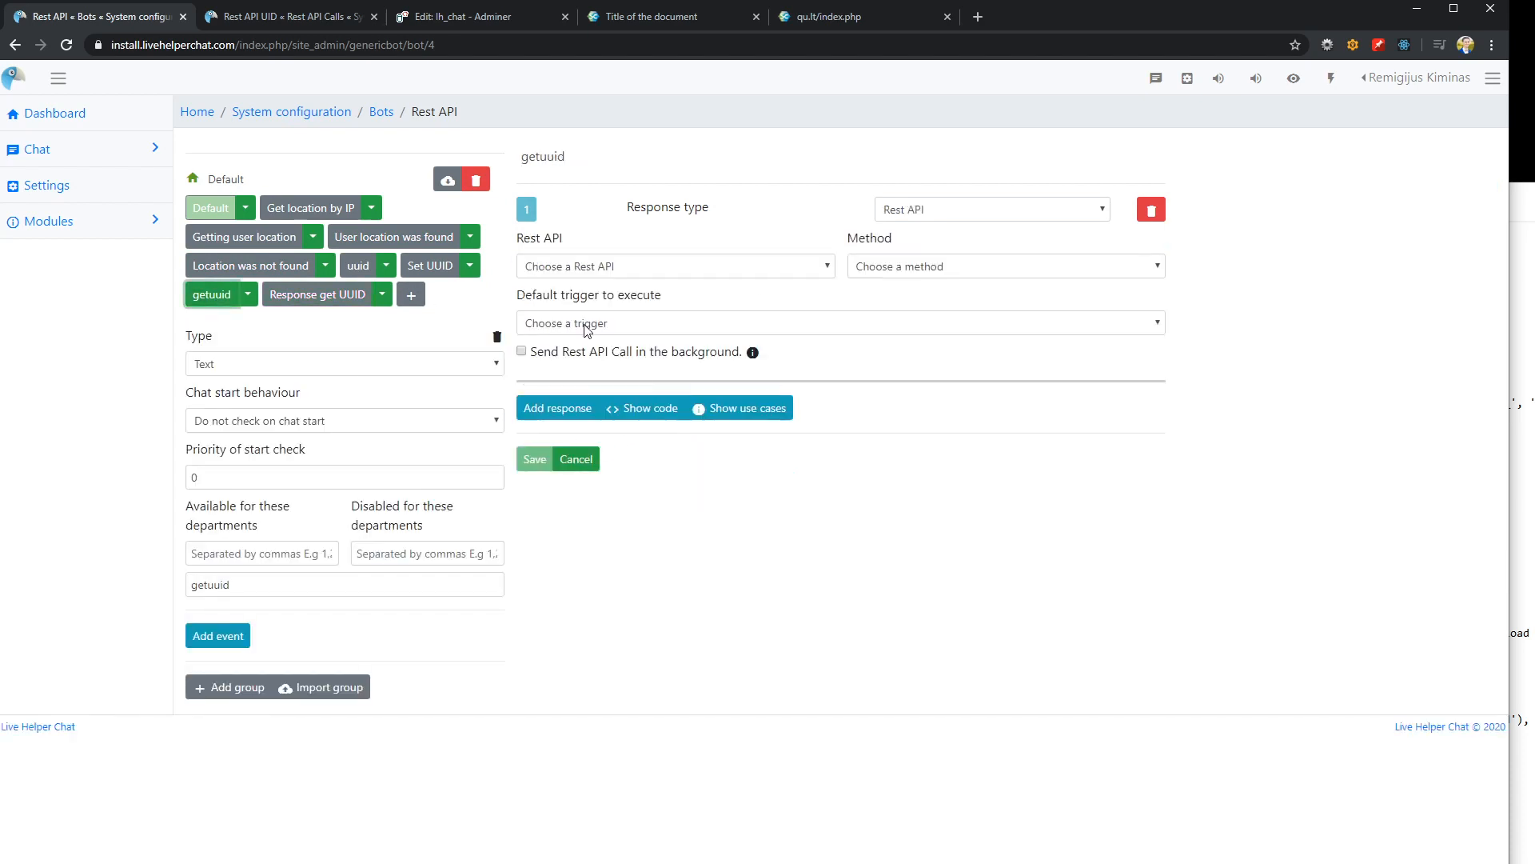
click(718, 266)
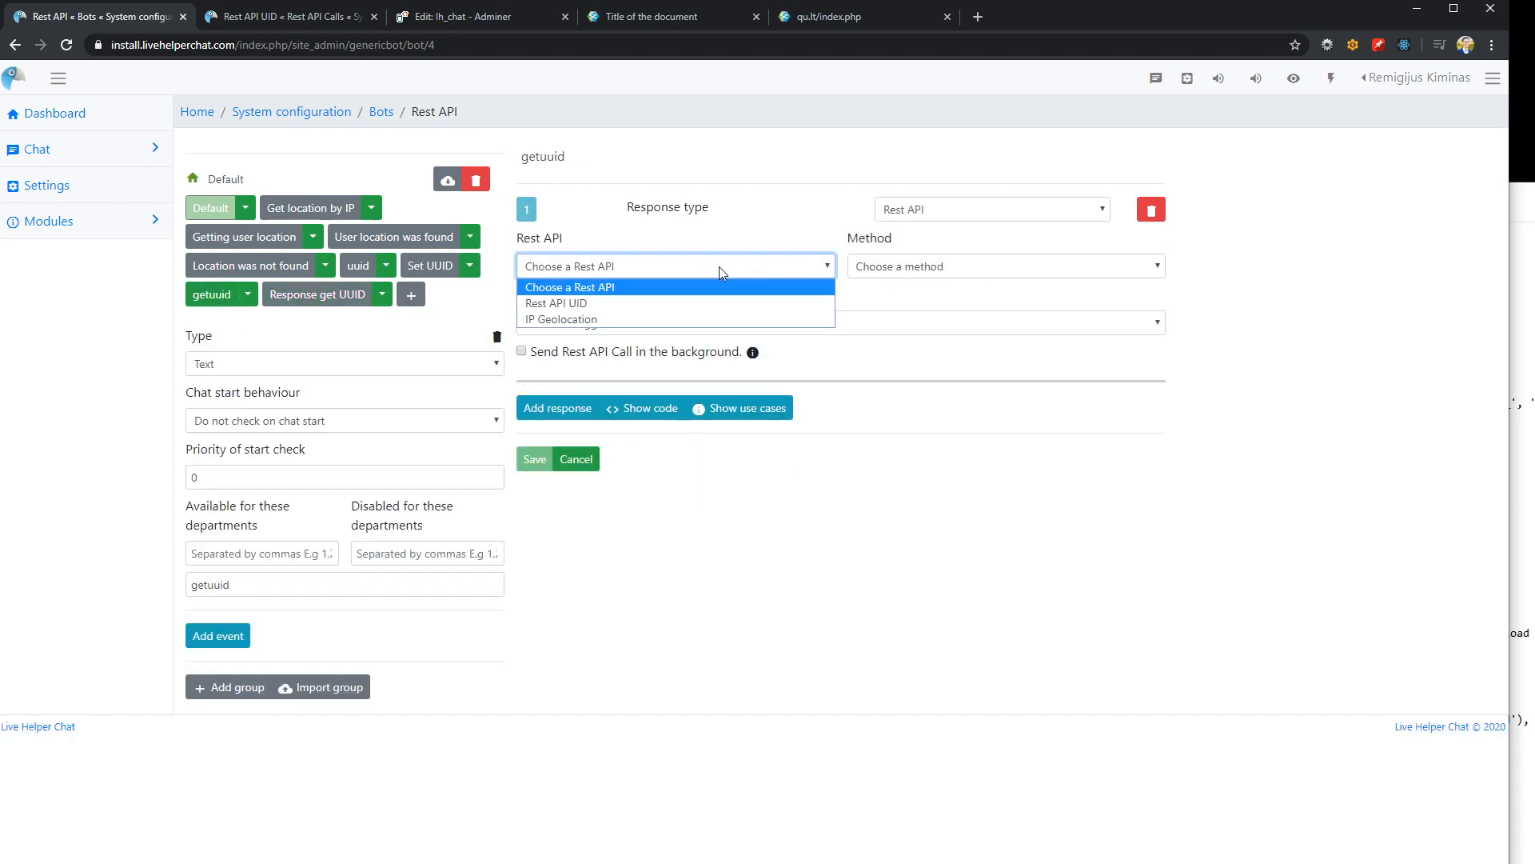
click(571, 304)
click(908, 268)
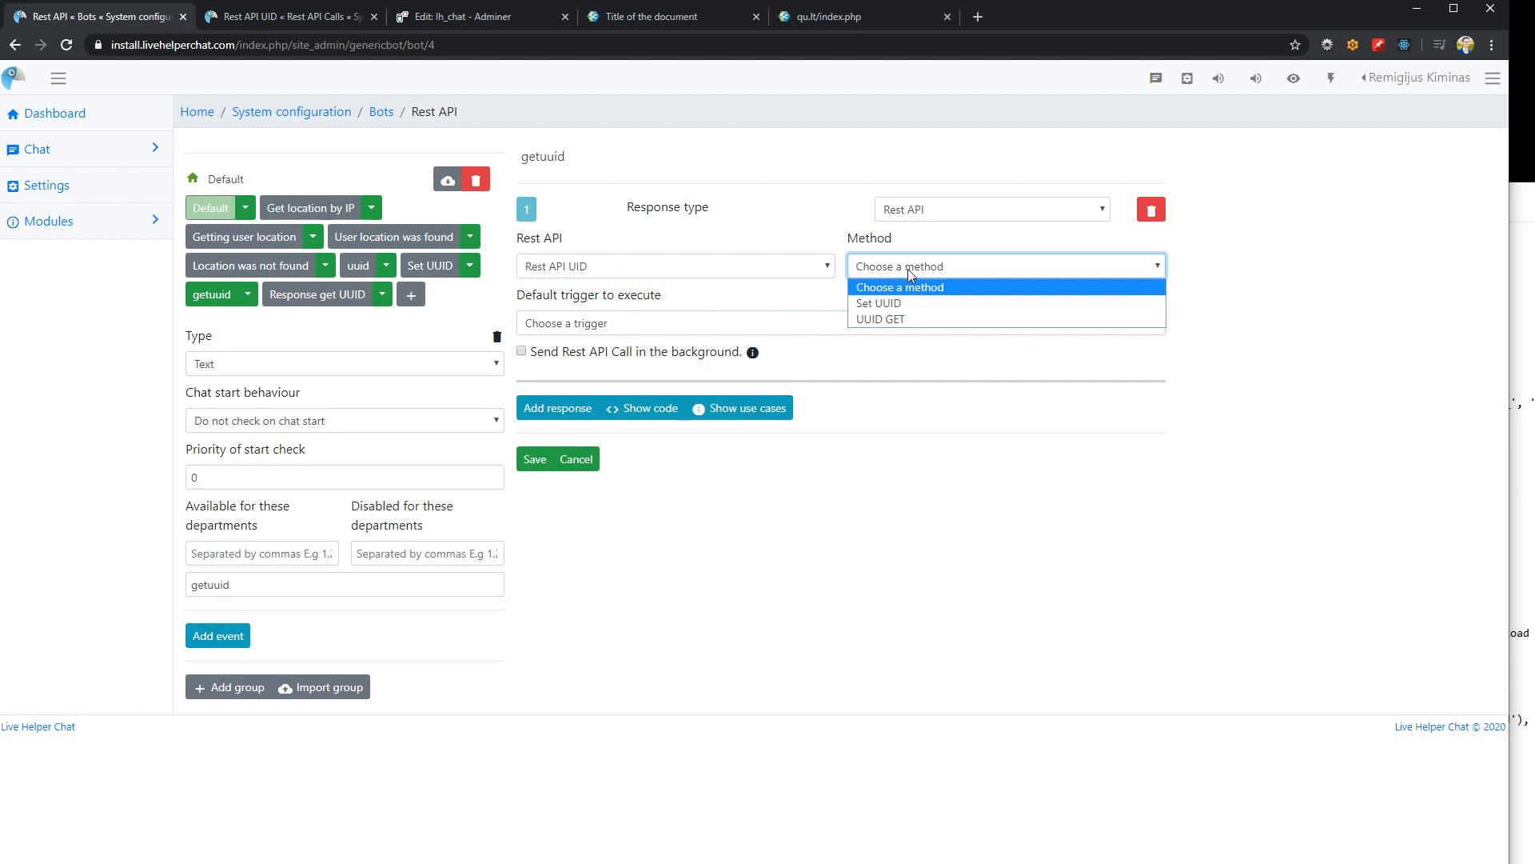
click(893, 320)
click(633, 323)
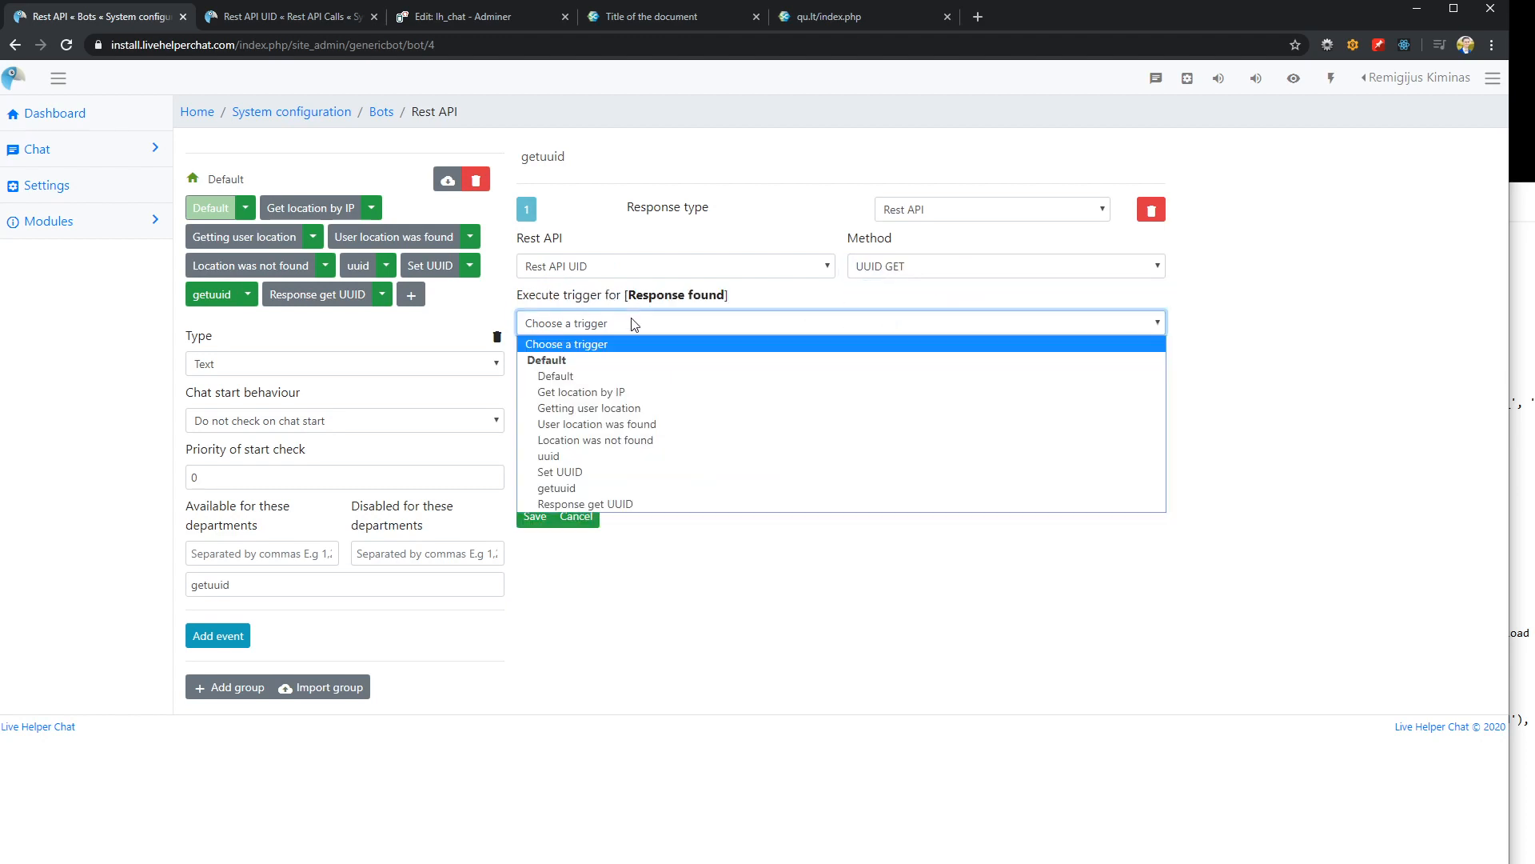
click(592, 504)
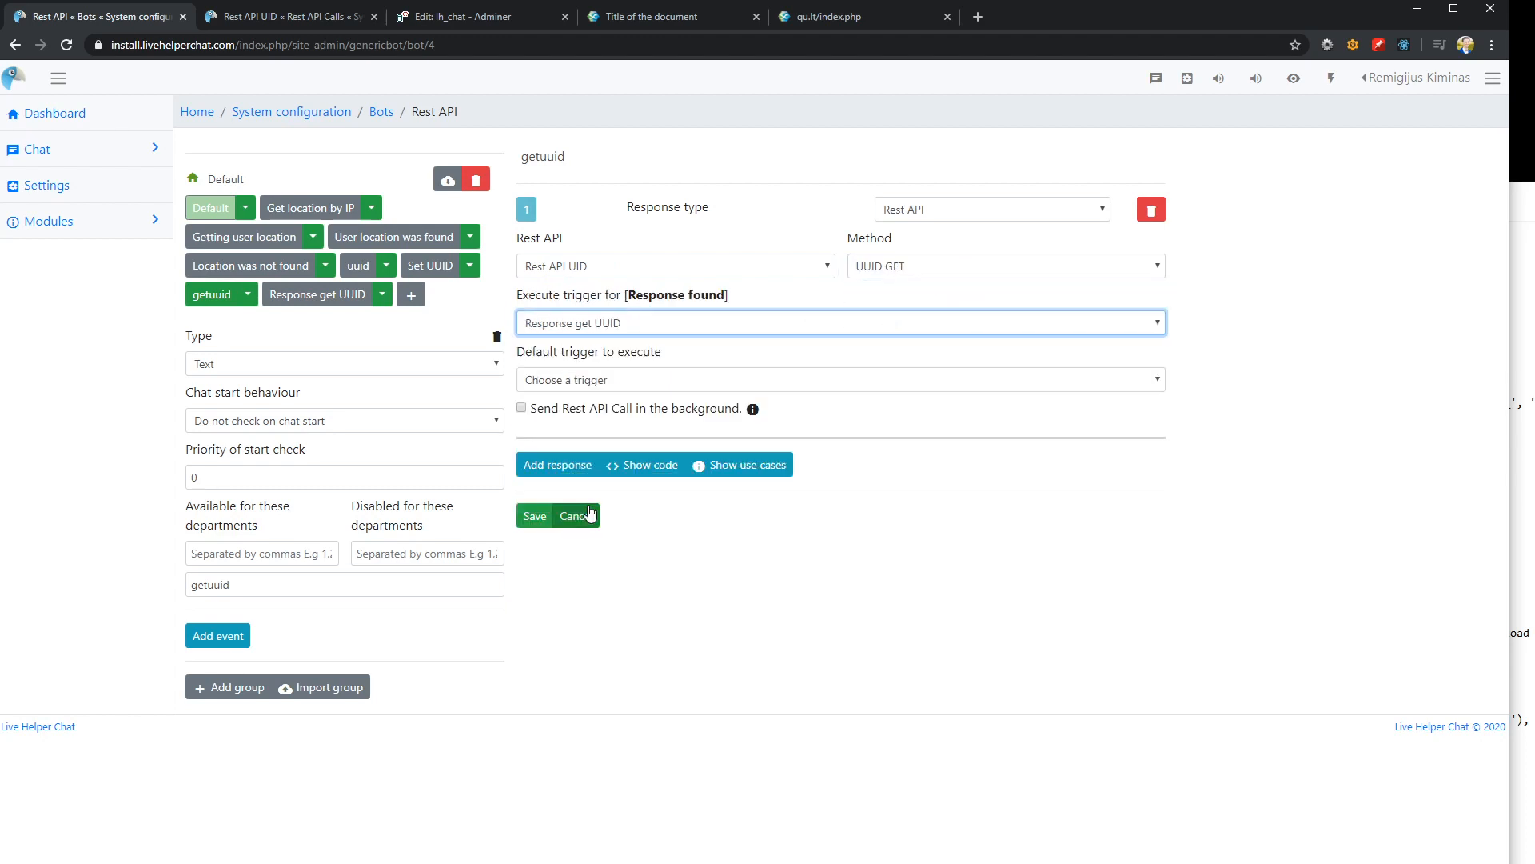
click(534, 516)
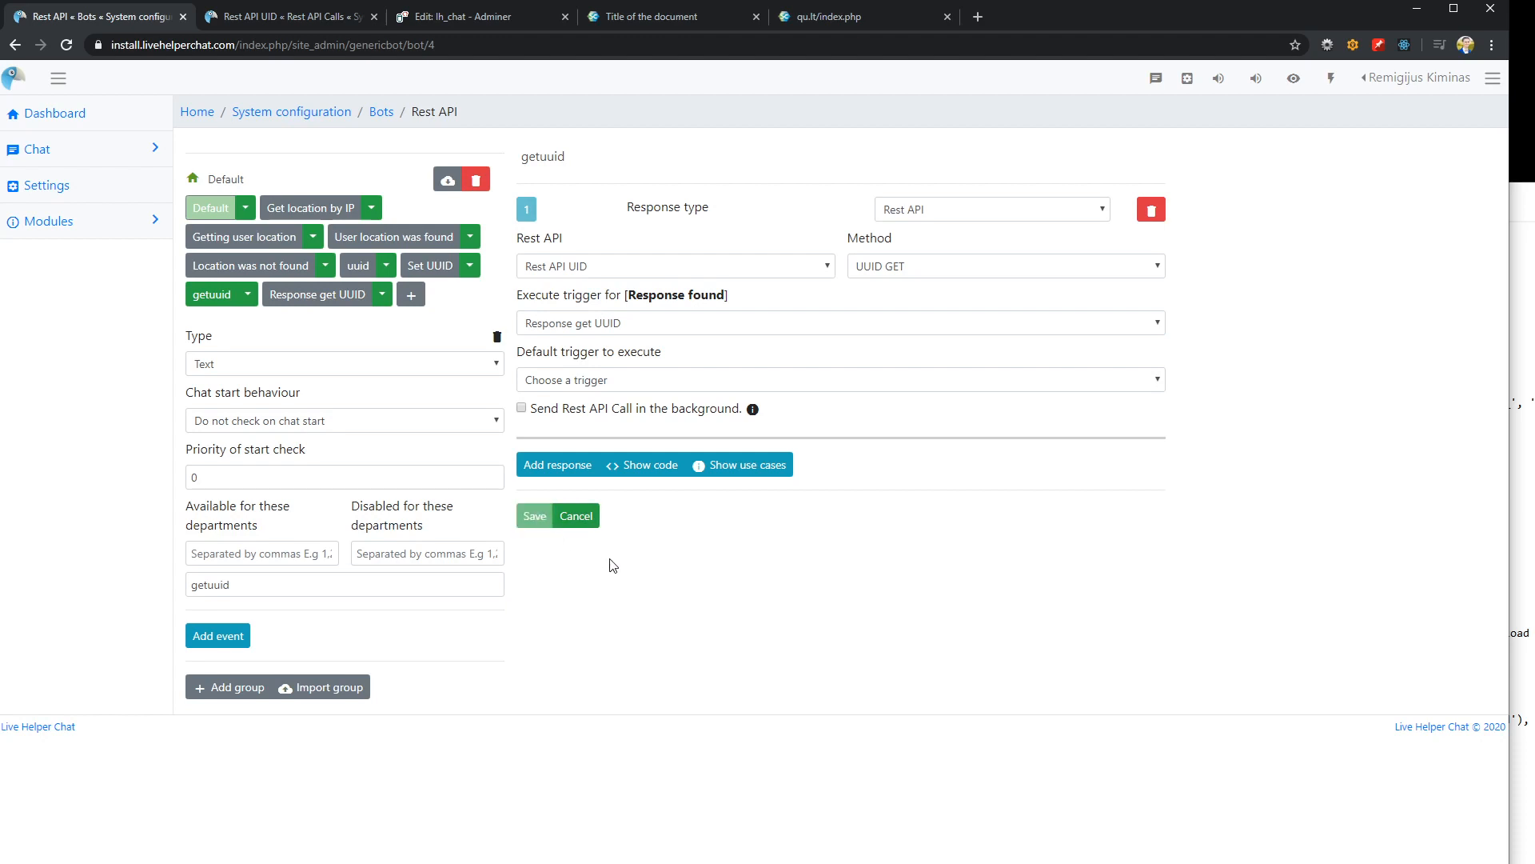
Copy the trigger word getuuid and send it as a message in the demo page's chat widget
double_click(263, 585)
key(ctrl+c)
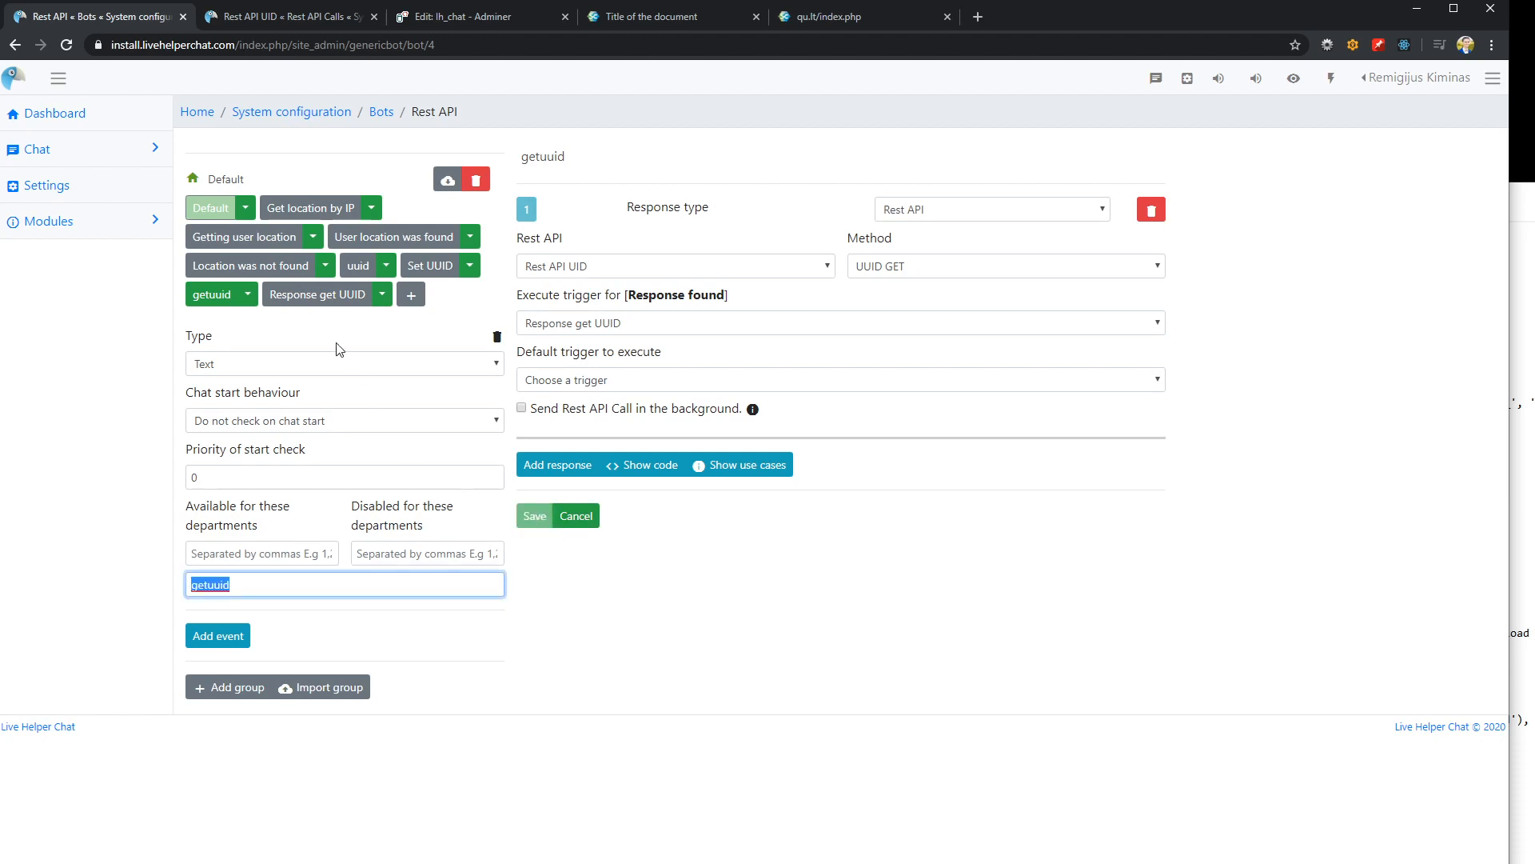
click(279, 15)
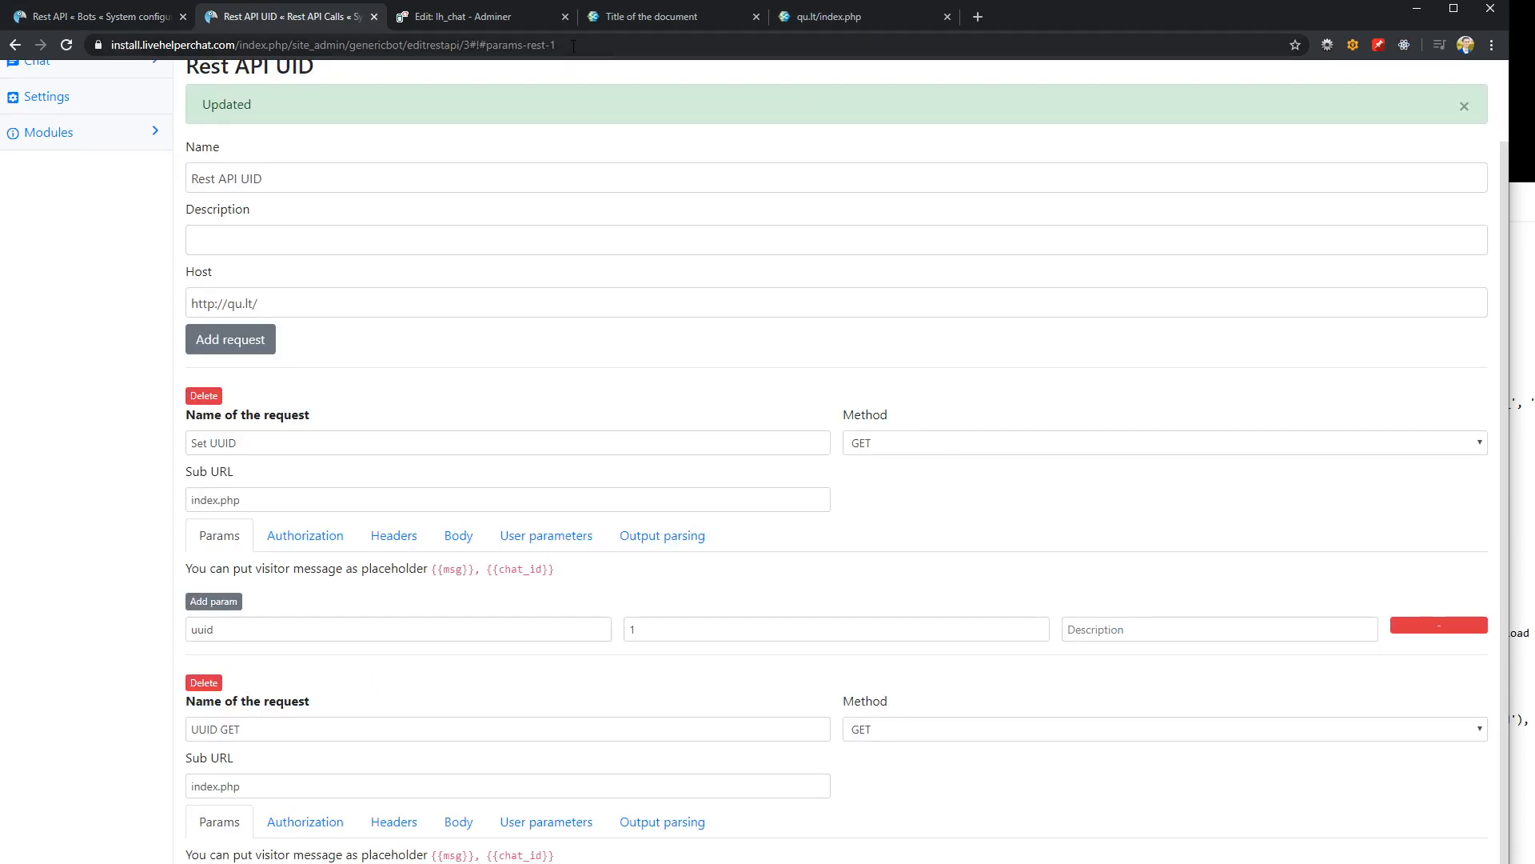
click(595, 16)
drag(595, 17, 467, 13)
click(1260, 600)
key(ctrl+v)
key(Return)
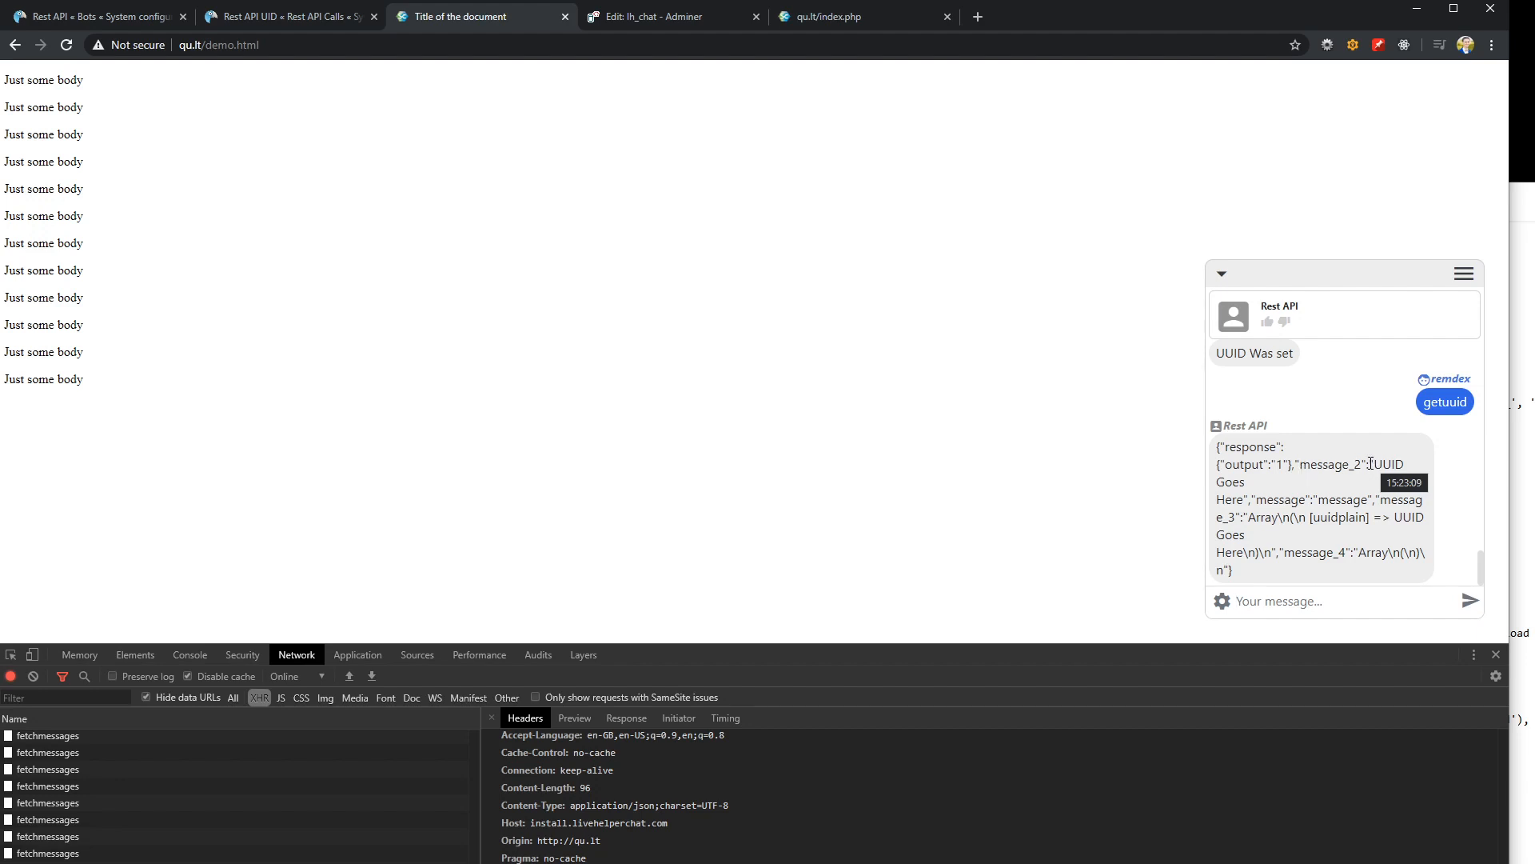
Examine the bot's reply in the demo chat, place the demo page tab beside the bot tab and return to the getuuid trigger
drag(1370, 465, 1307, 499)
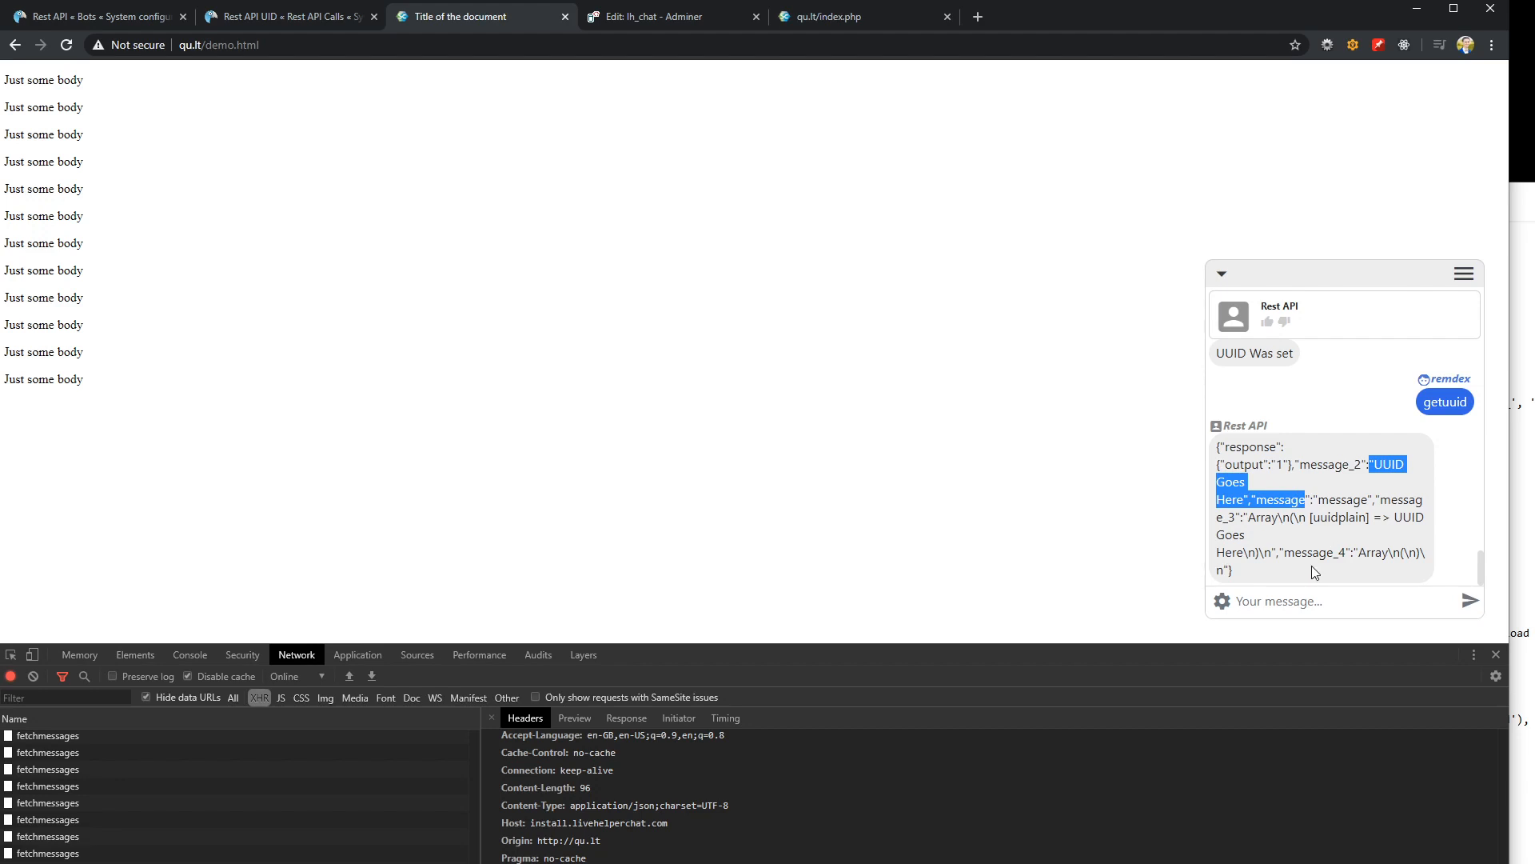
click(1254, 473)
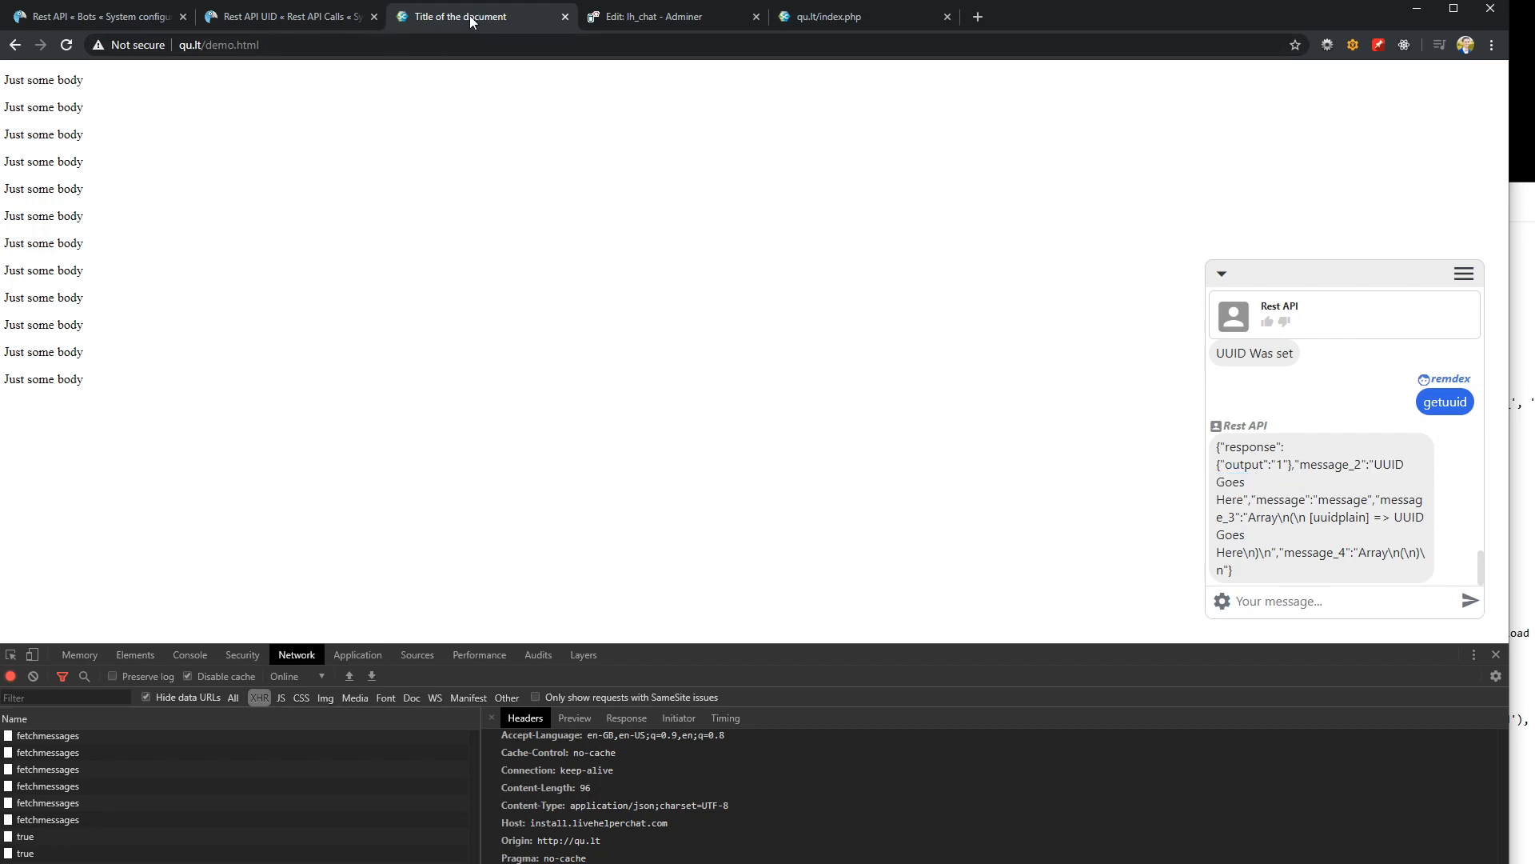
drag(478, 16, 318, 14)
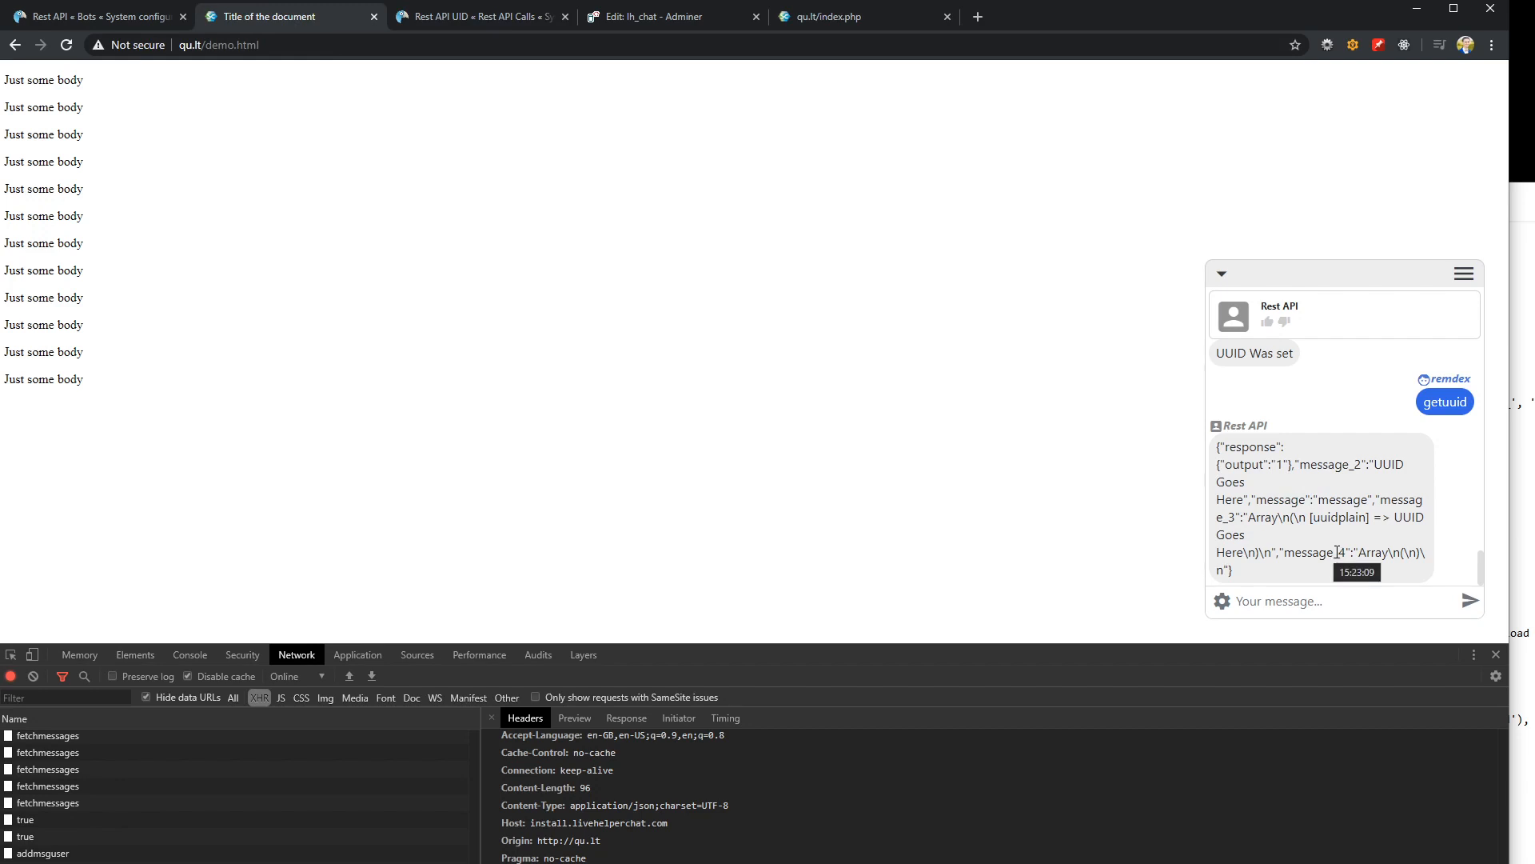
click(136, 18)
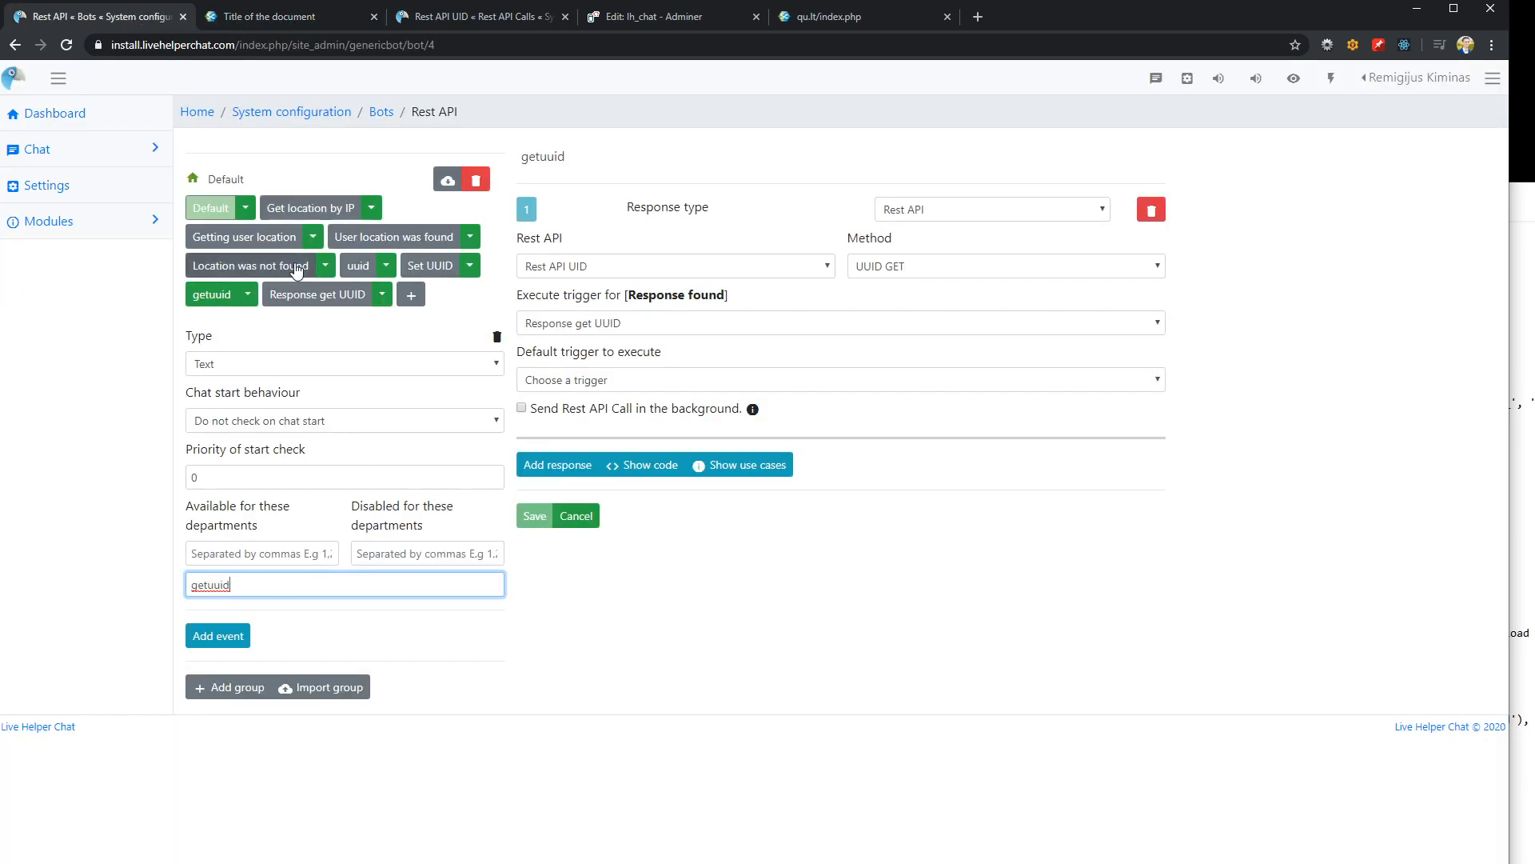
Add the line "Here is your response" above the placeholders in the Response get UUID trigger's text and save it
click(320, 294)
click(775, 270)
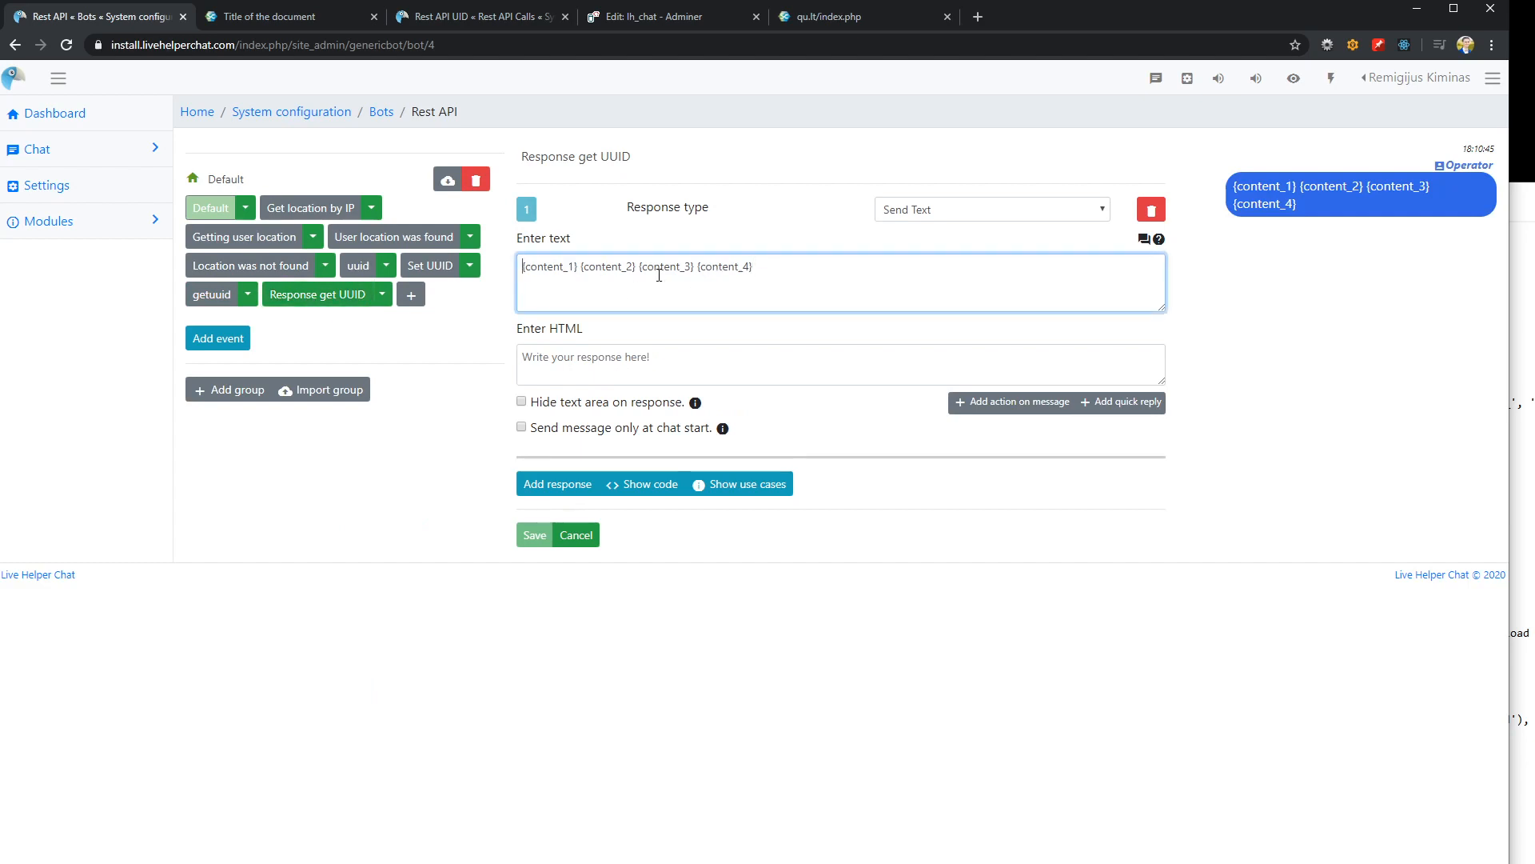
text(H)
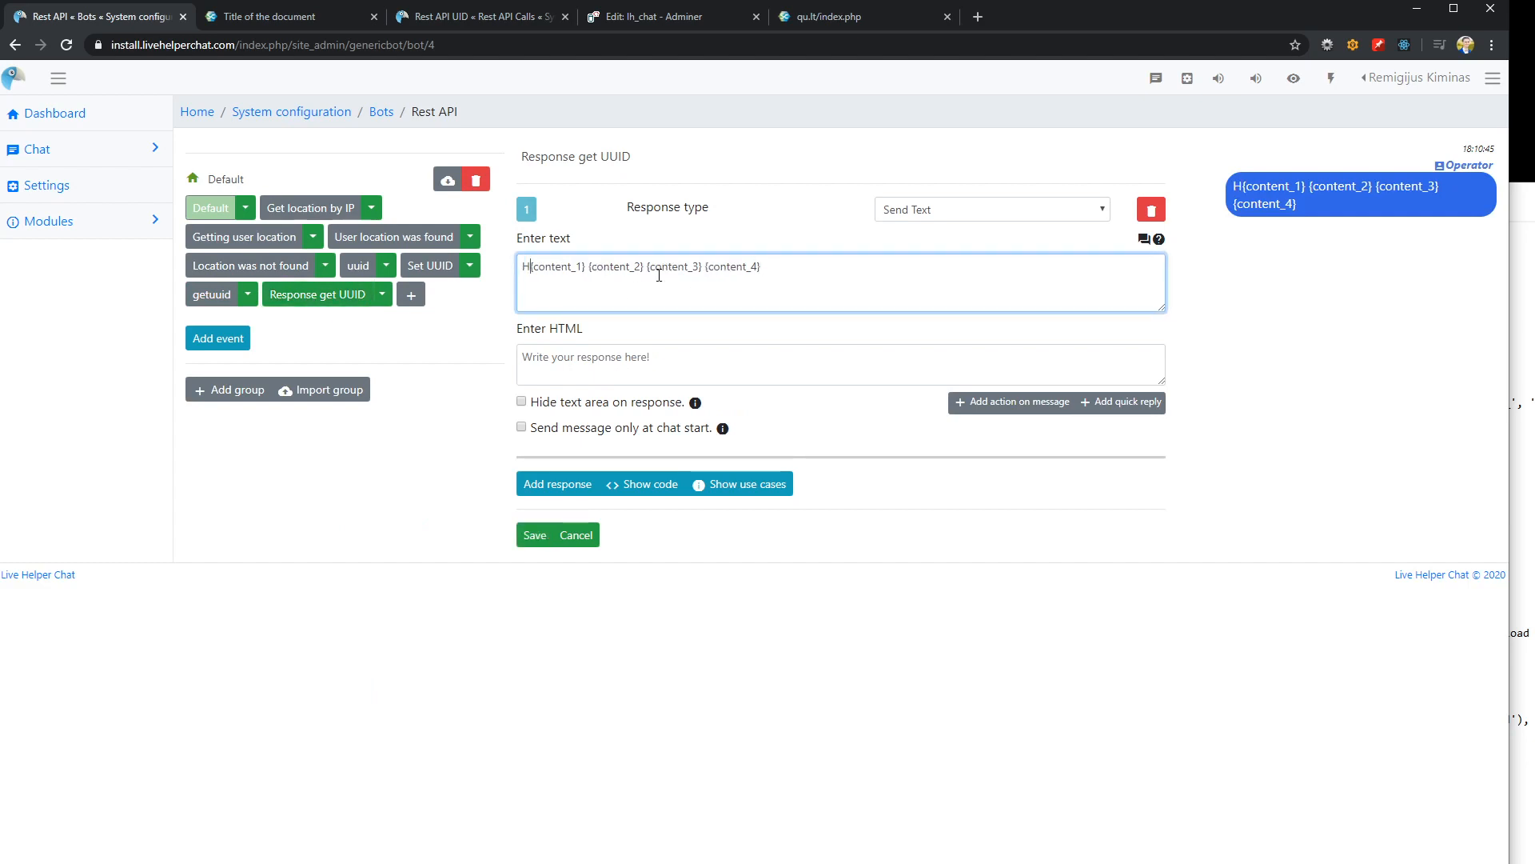
text(E)
key(BackSpace)
key(BackSpace)
key(Return)
text(H)
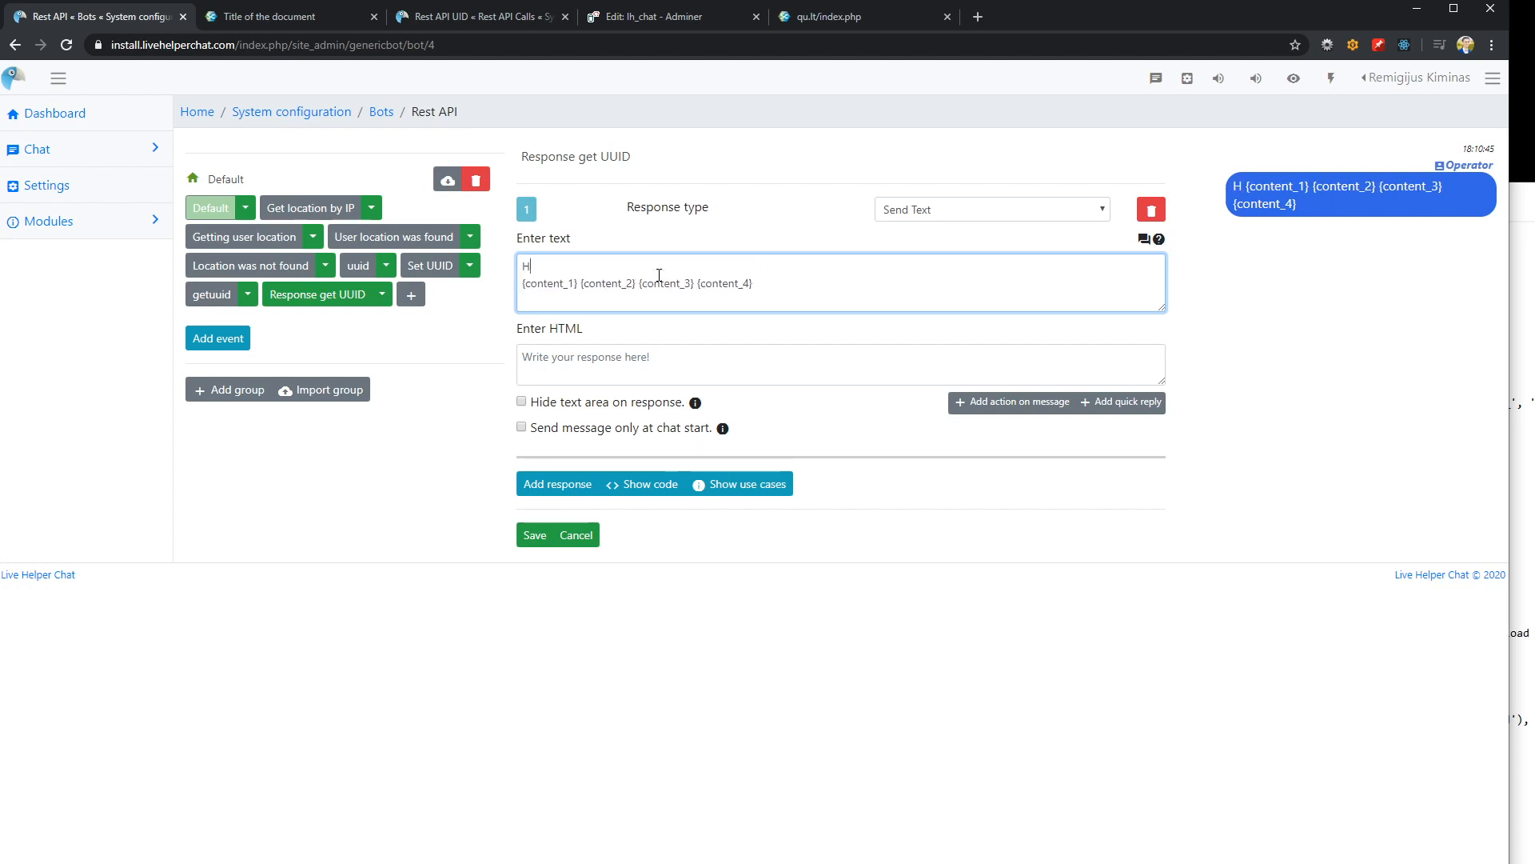
text(ere is your response)
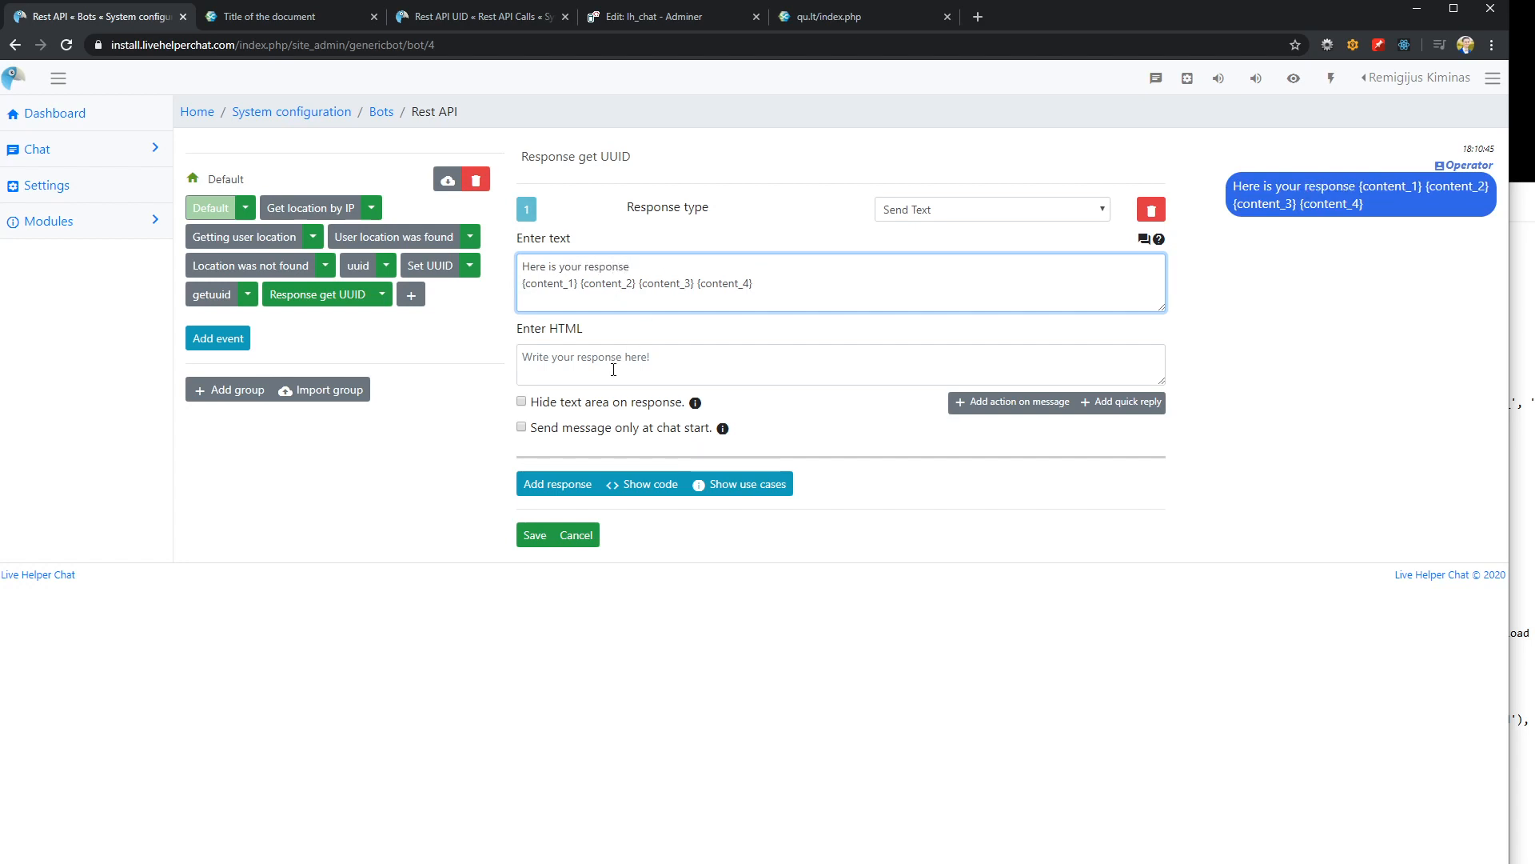
click(535, 535)
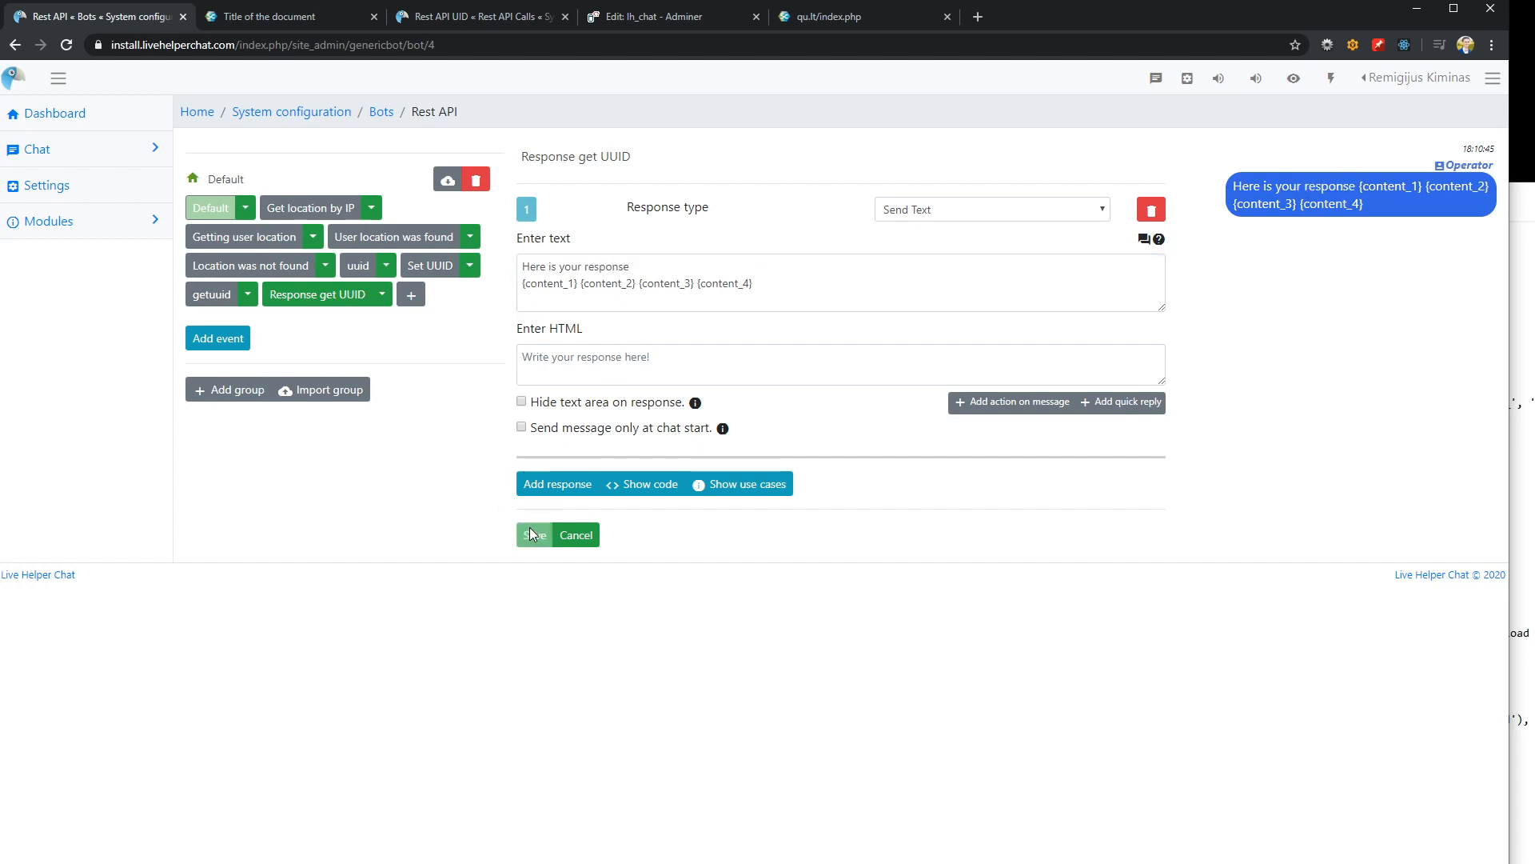
Send getuuid as a message in the demo page's chat widget to test the new response text
click(296, 18)
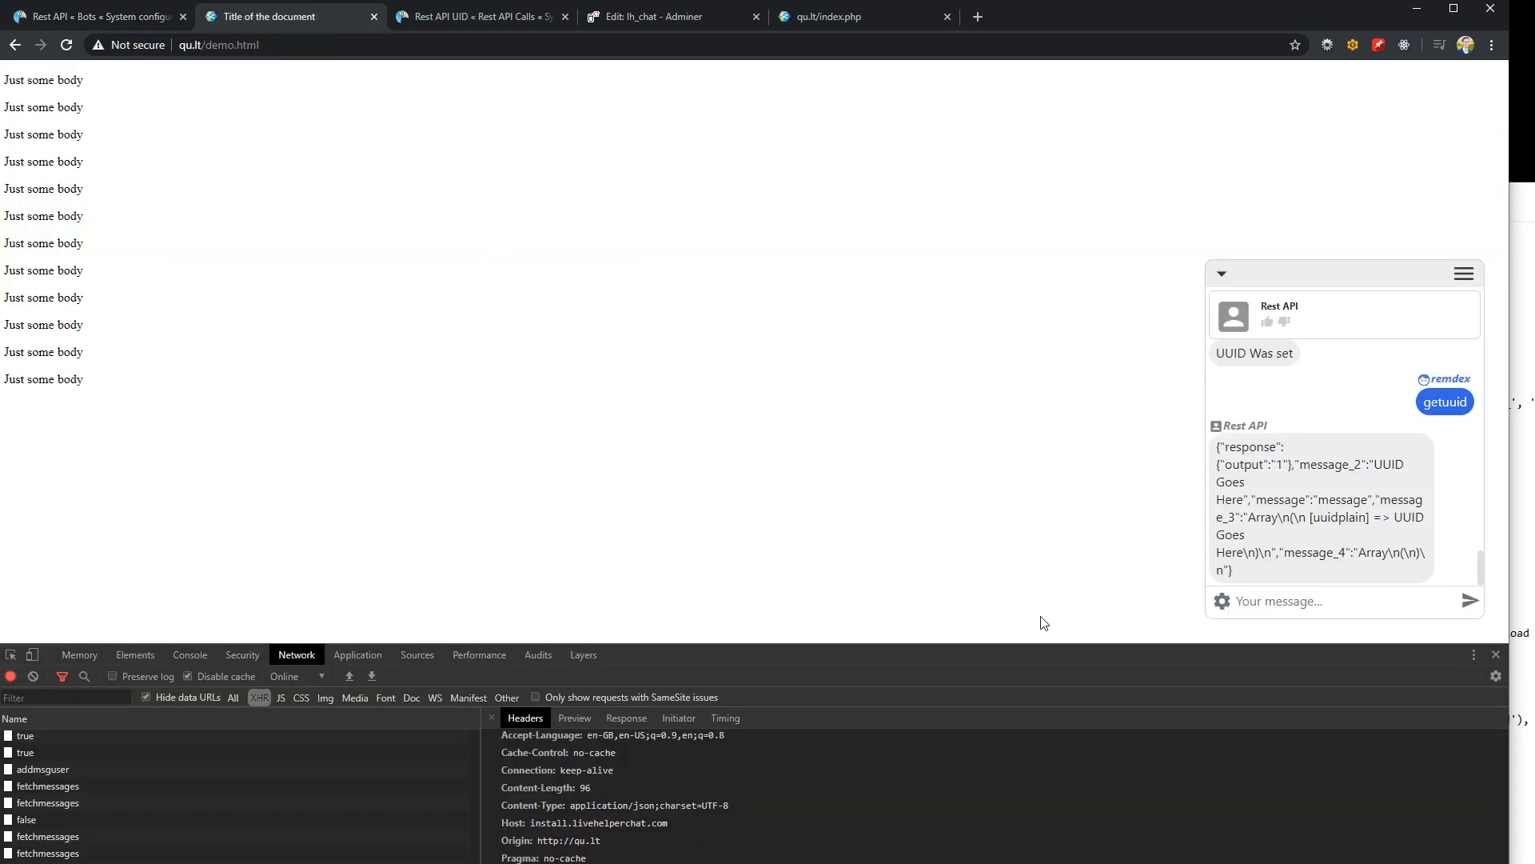
text(getuuid)
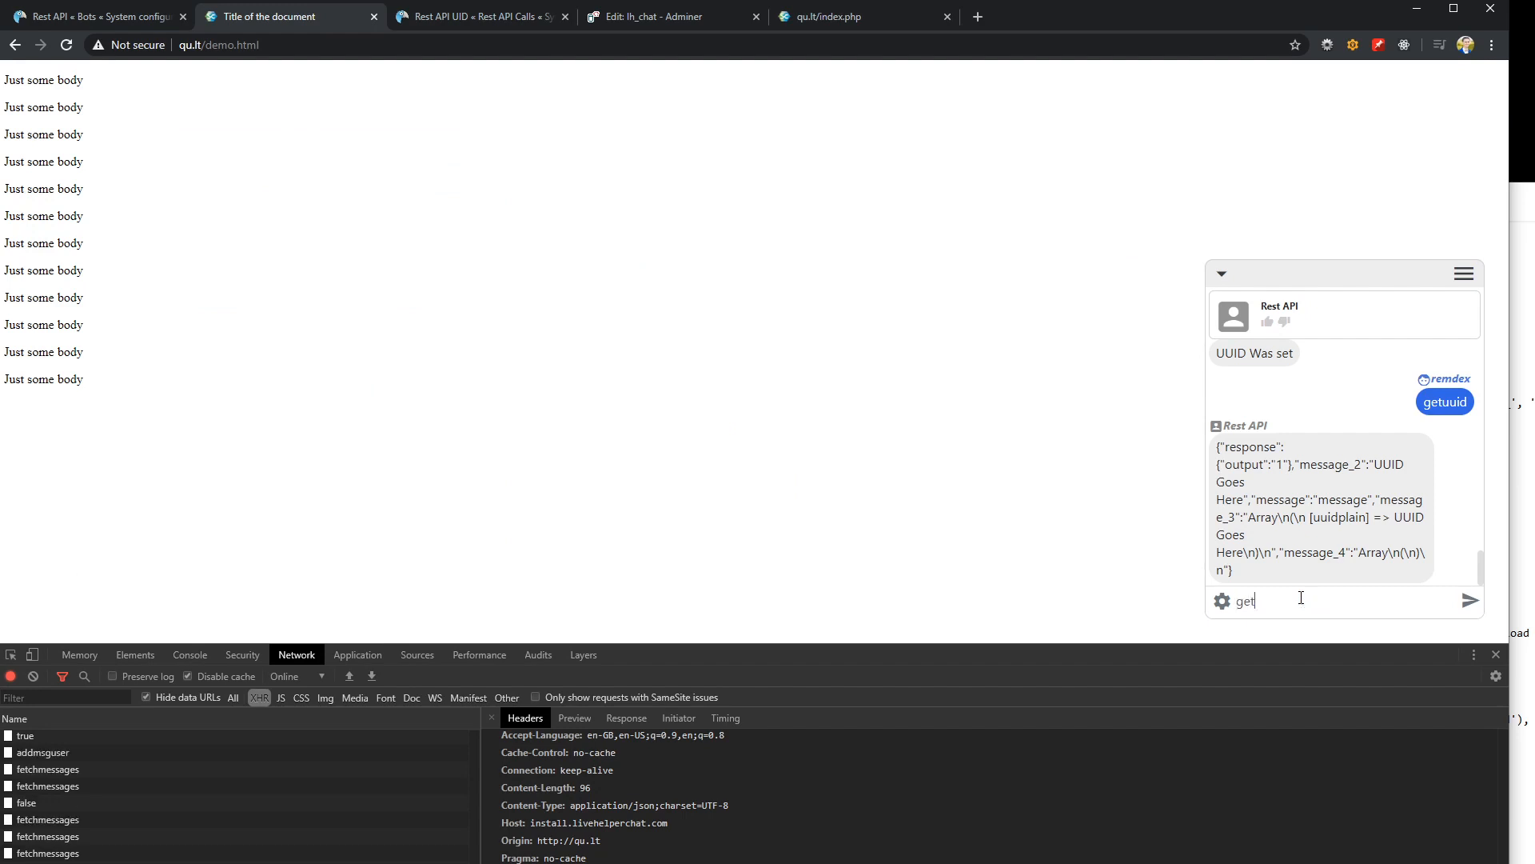
key(Return)
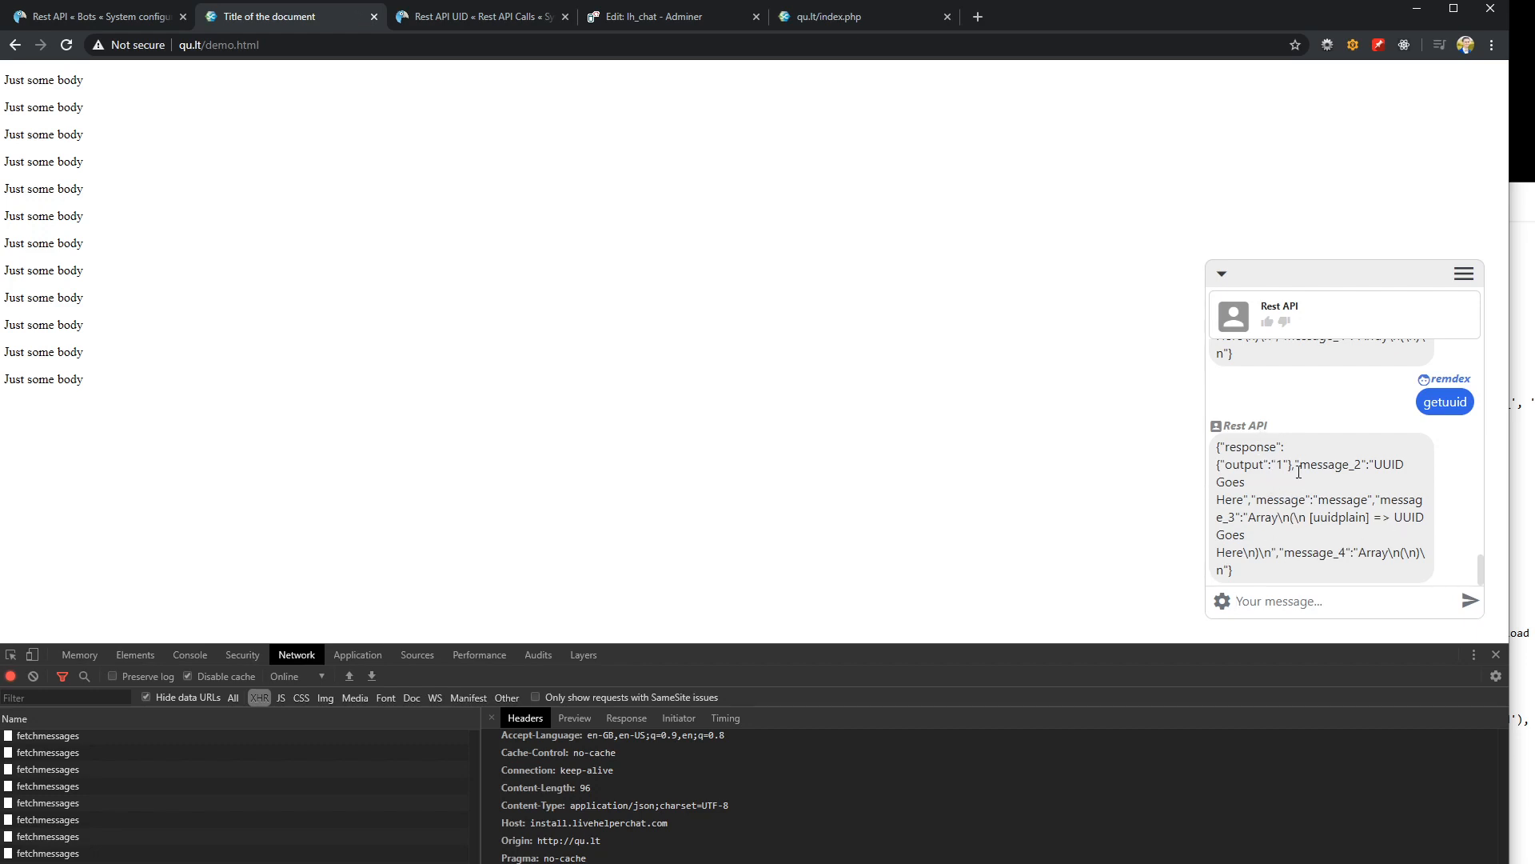
In Rest API UID, set the HTTP status code of the UUID GET request's "Response found" output to 200 and save
click(109, 16)
click(621, 352)
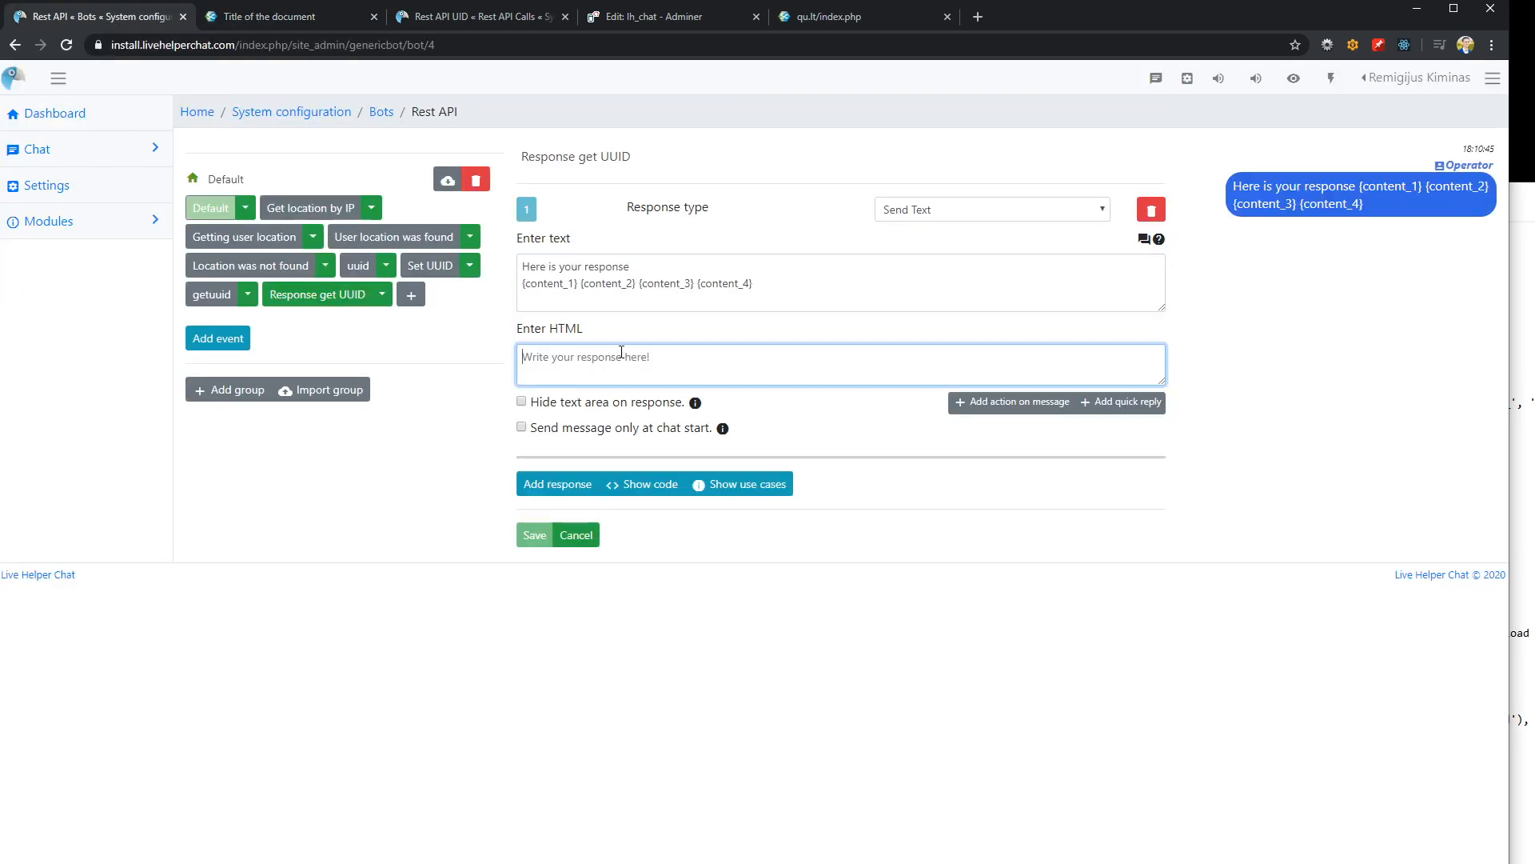
click(440, 16)
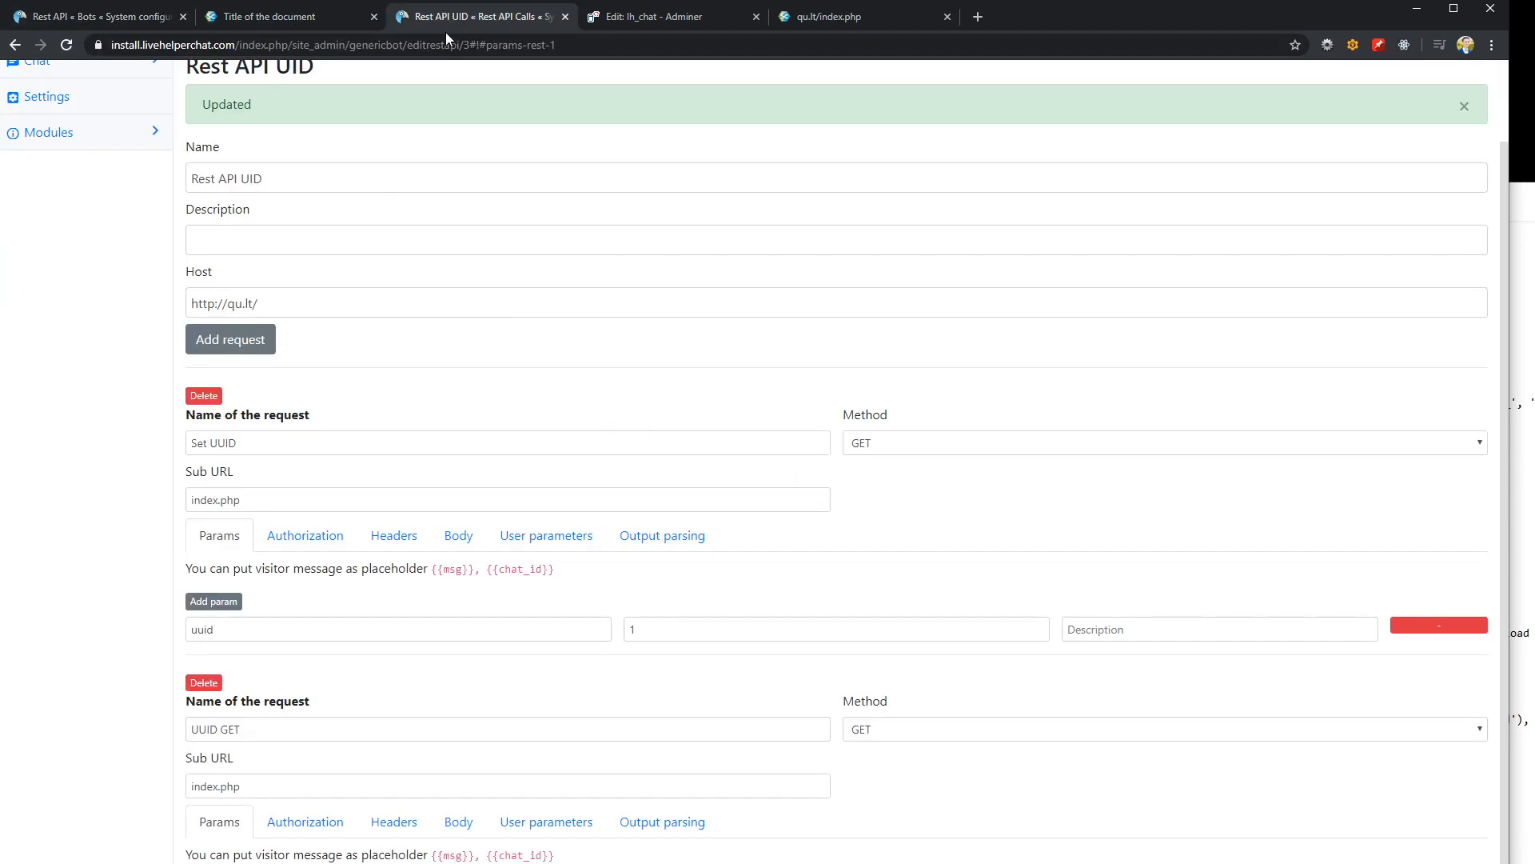
scroll(483, 504, up, 1)
scroll(490, 504, down, 1)
click(648, 822)
scroll(600, 836, down, 4)
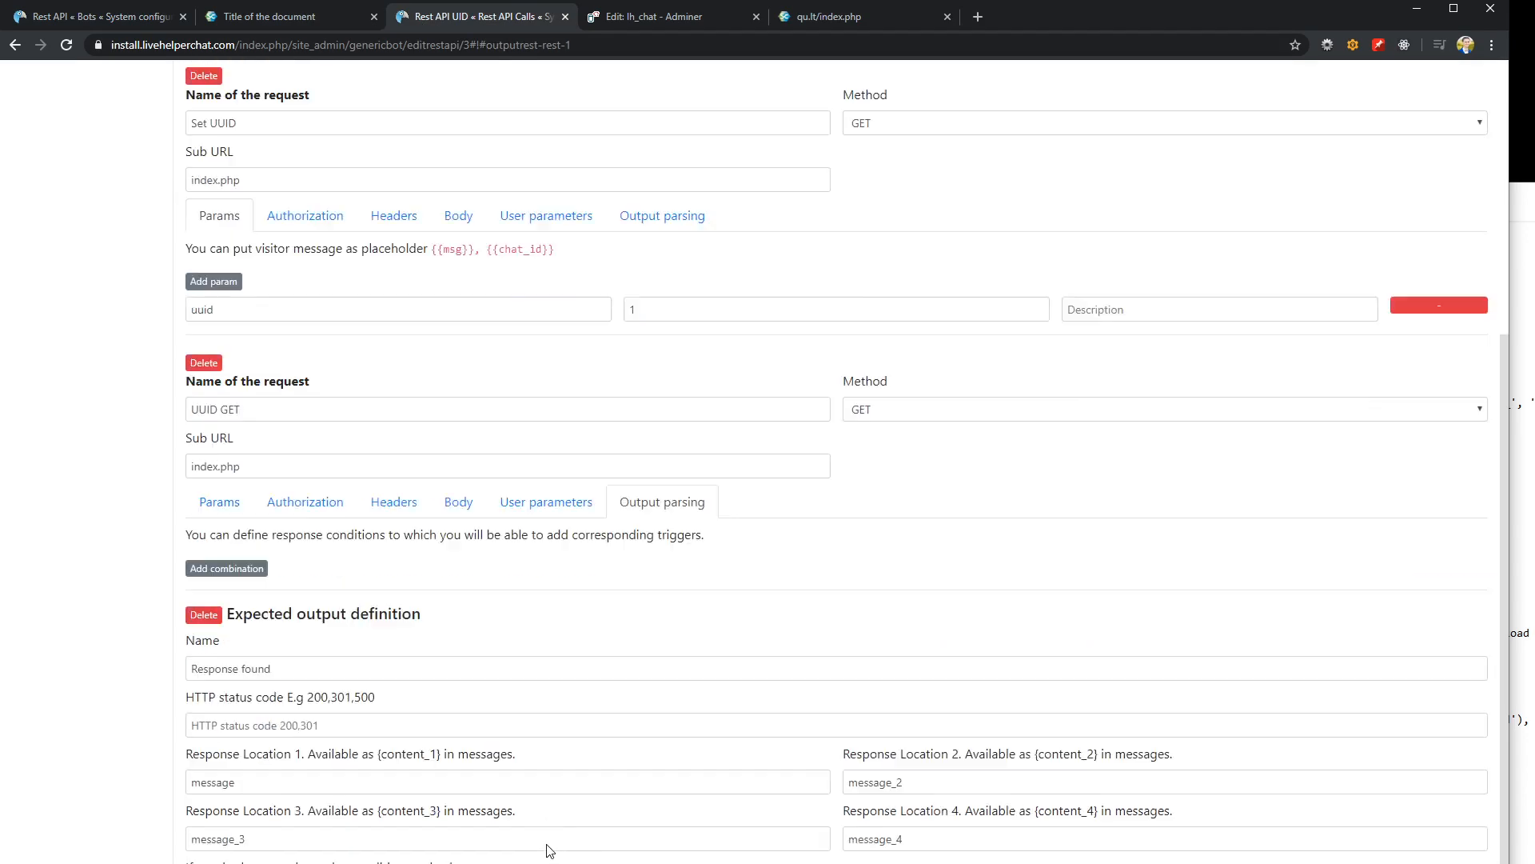
click(317, 663)
text(200)
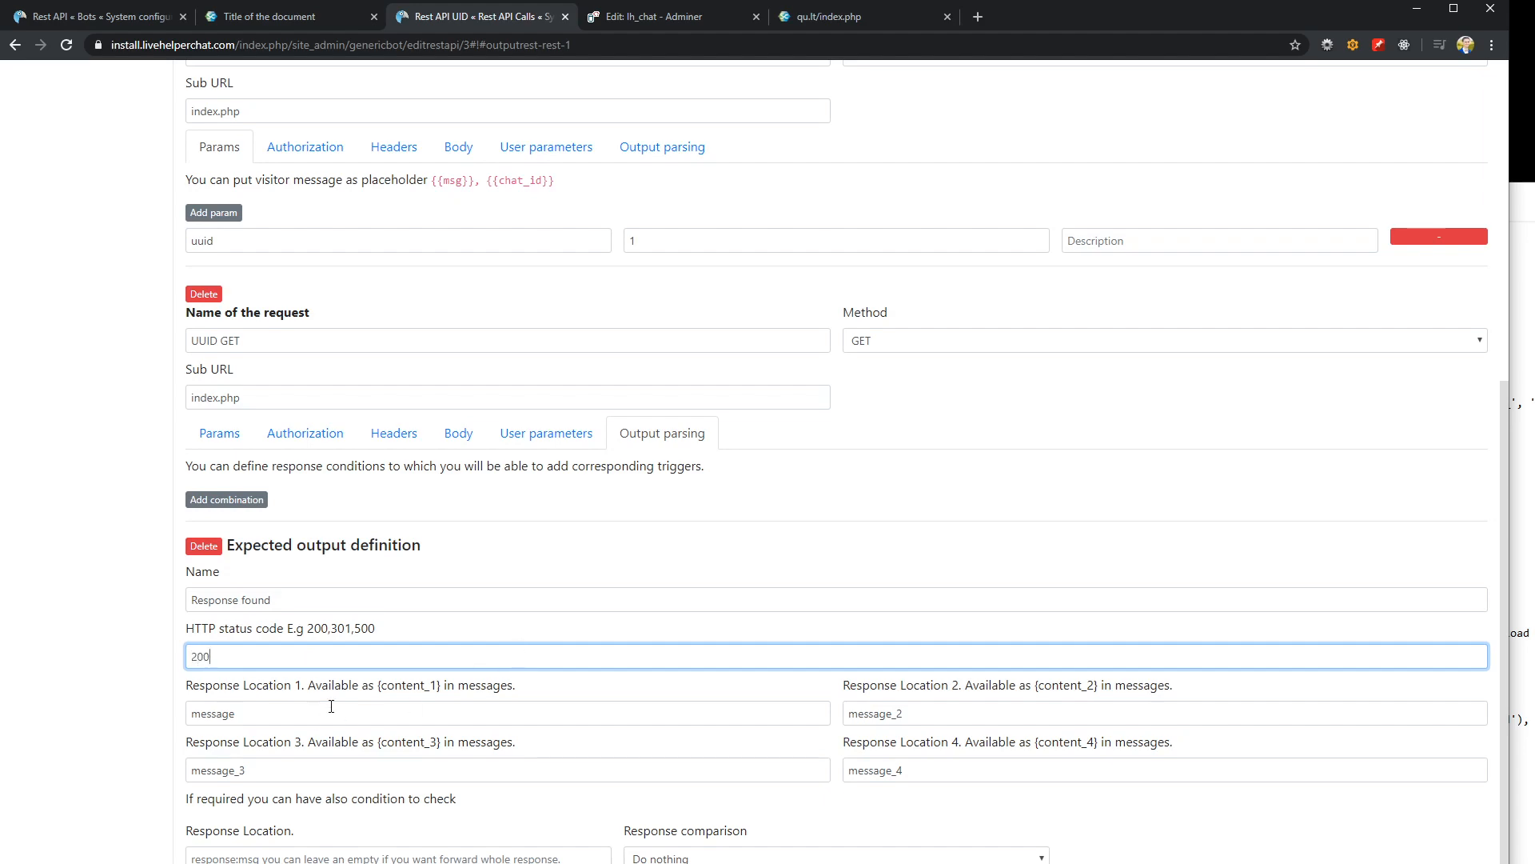
key(Return)
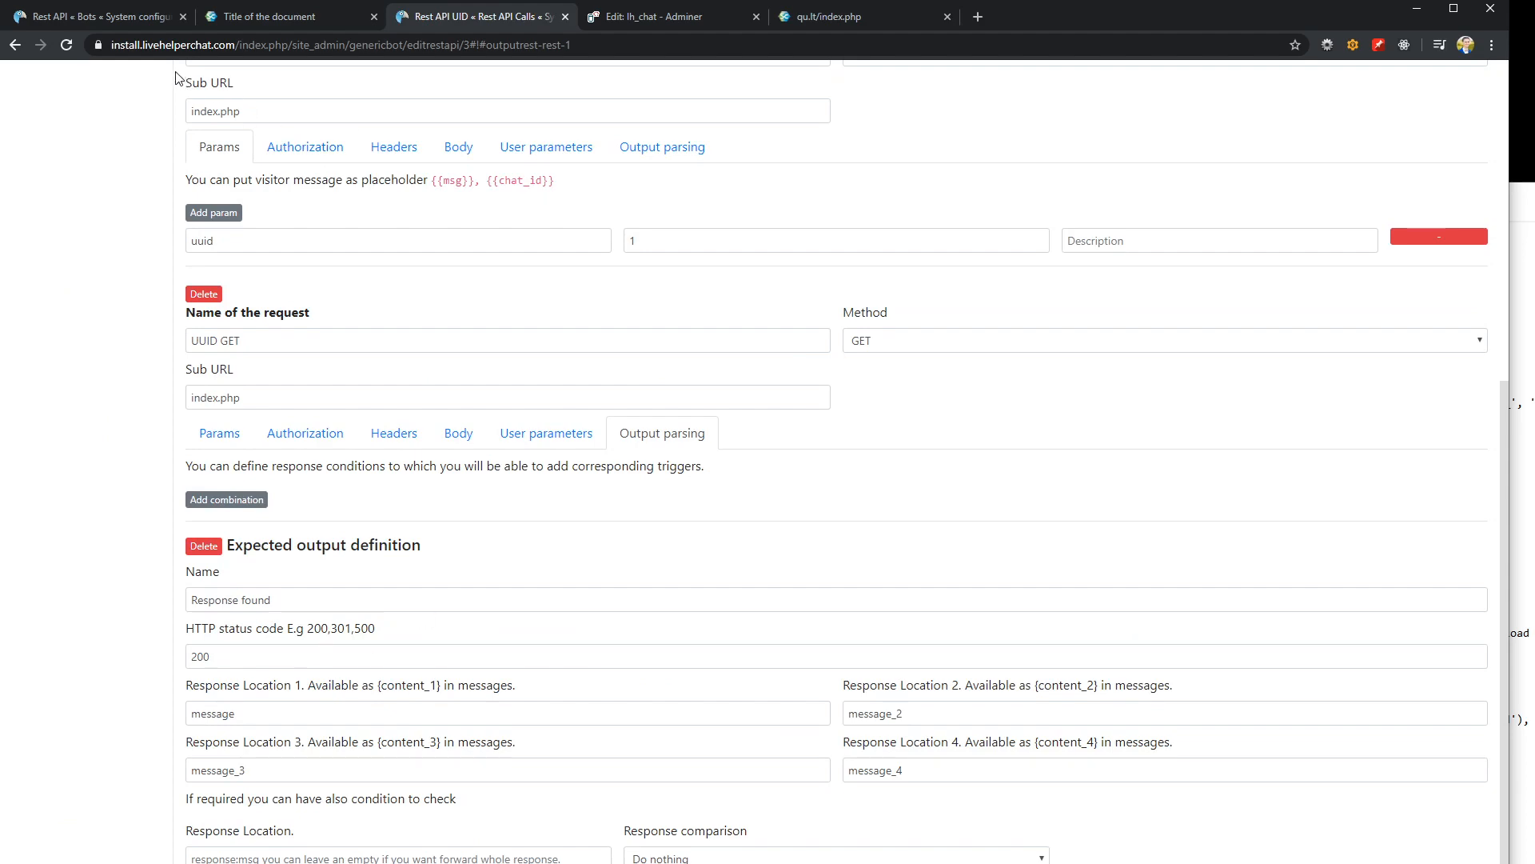
Send getuuid again in the demo page's chat and examine the UUID text in the bot's reply
click(152, 16)
click(225, 13)
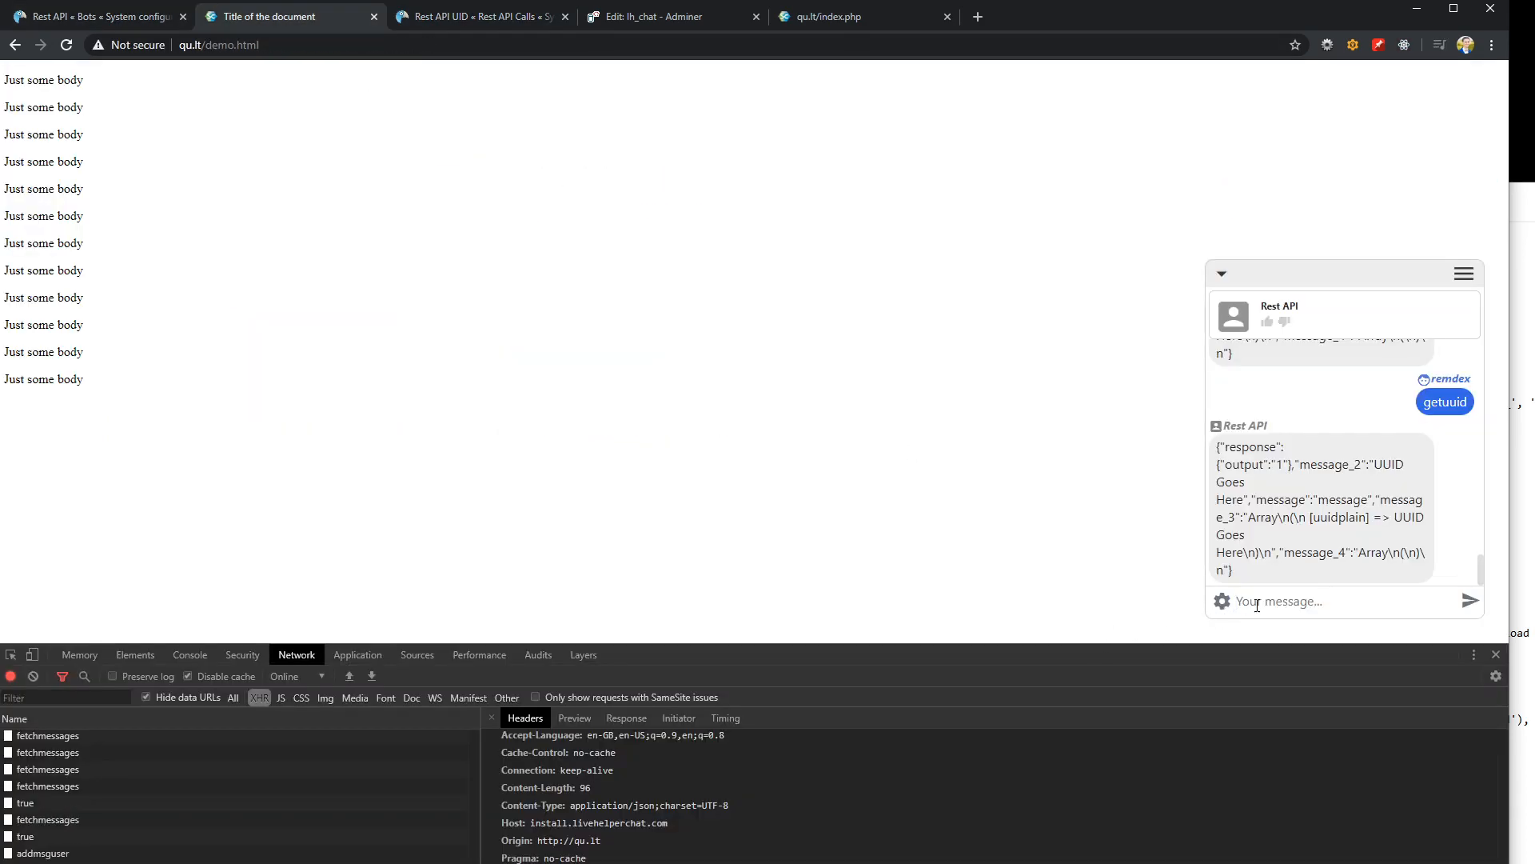
text(getuuid)
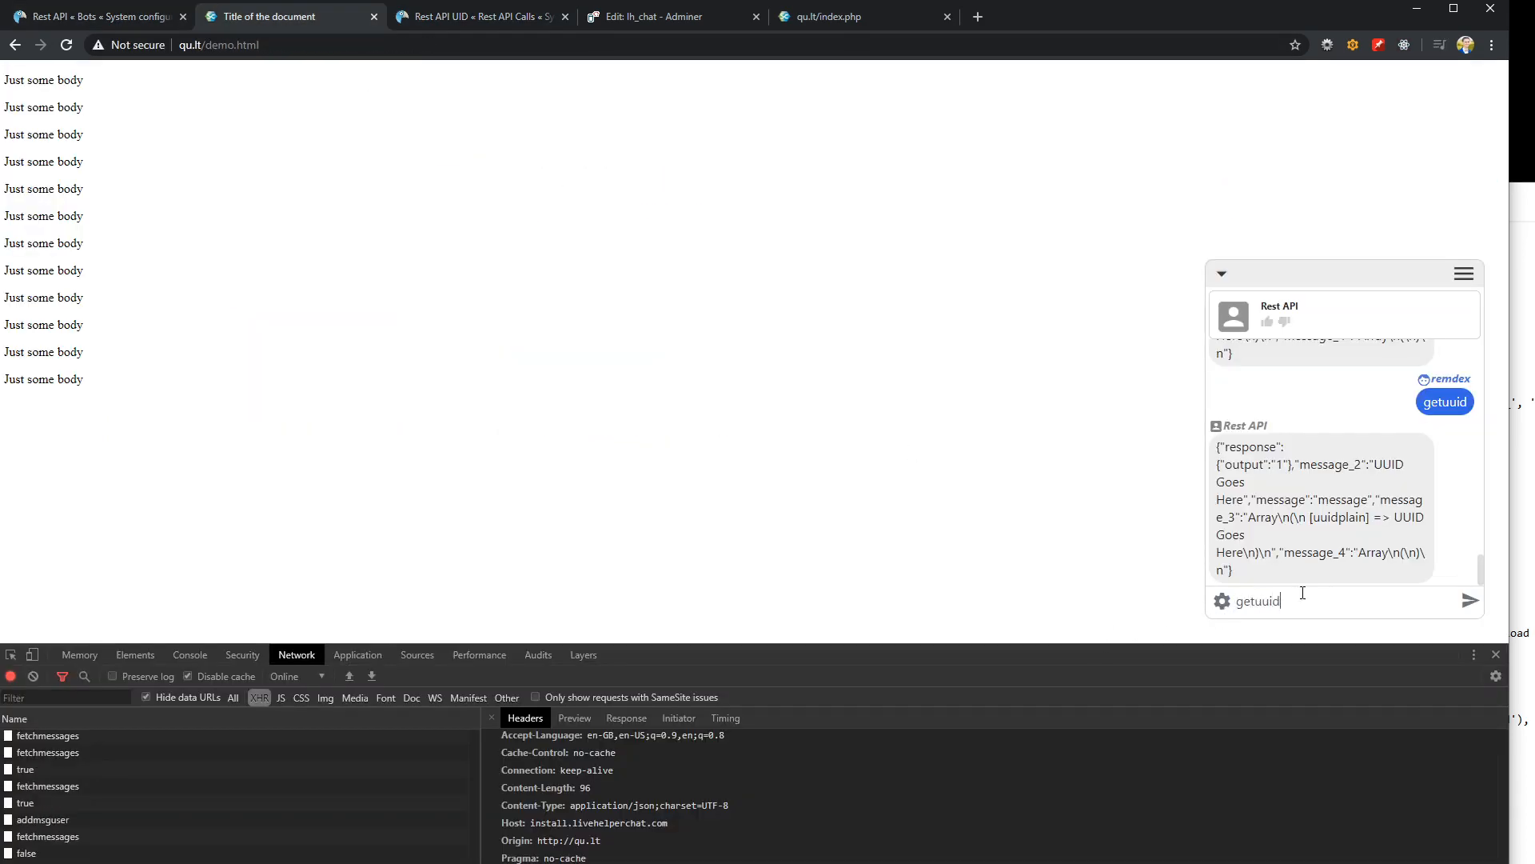
key(Return)
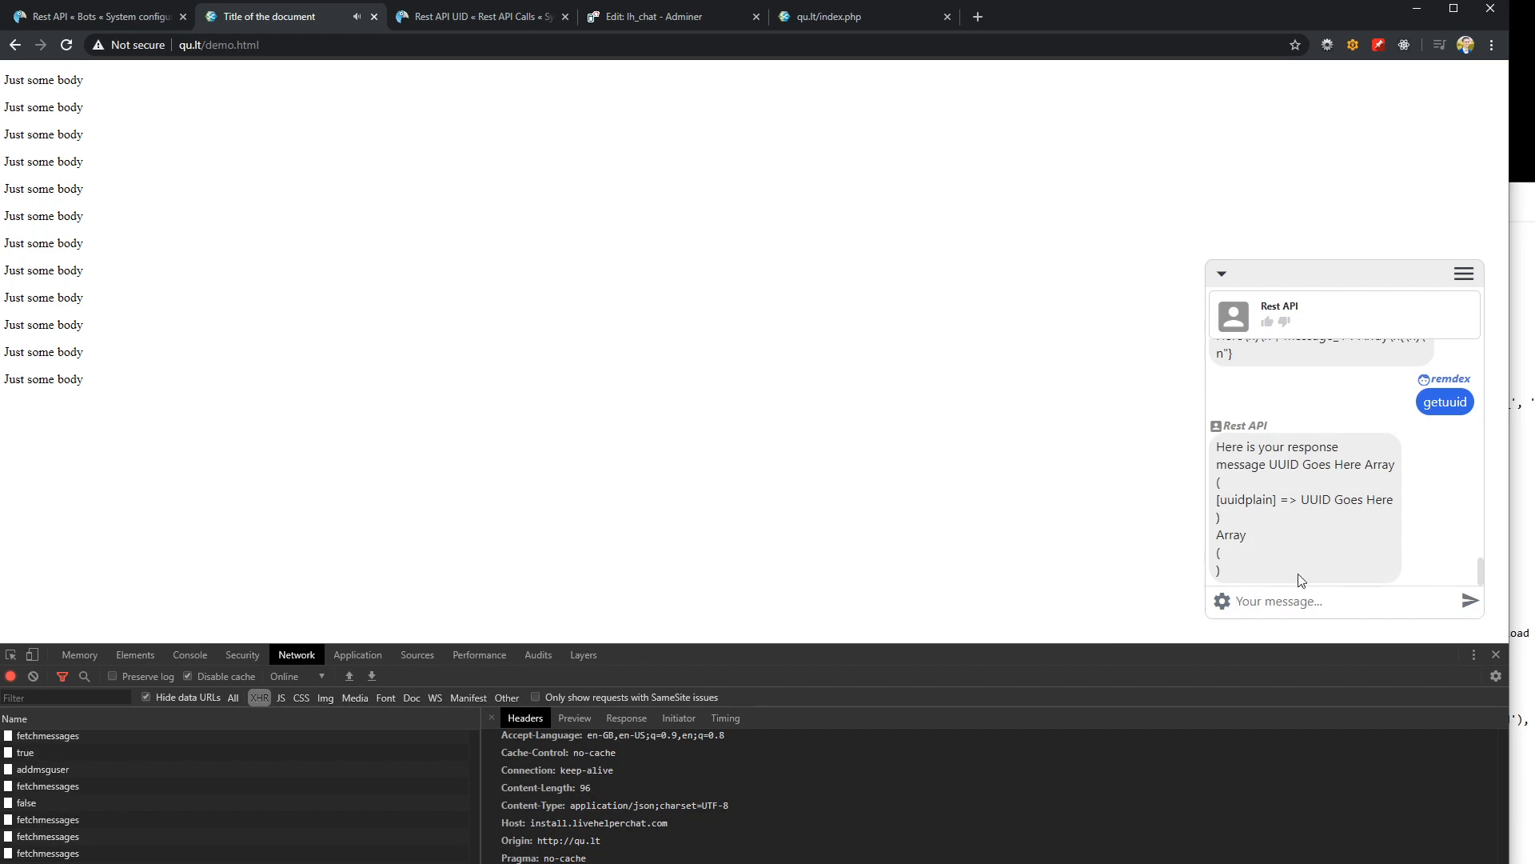
drag(1271, 467, 1363, 468)
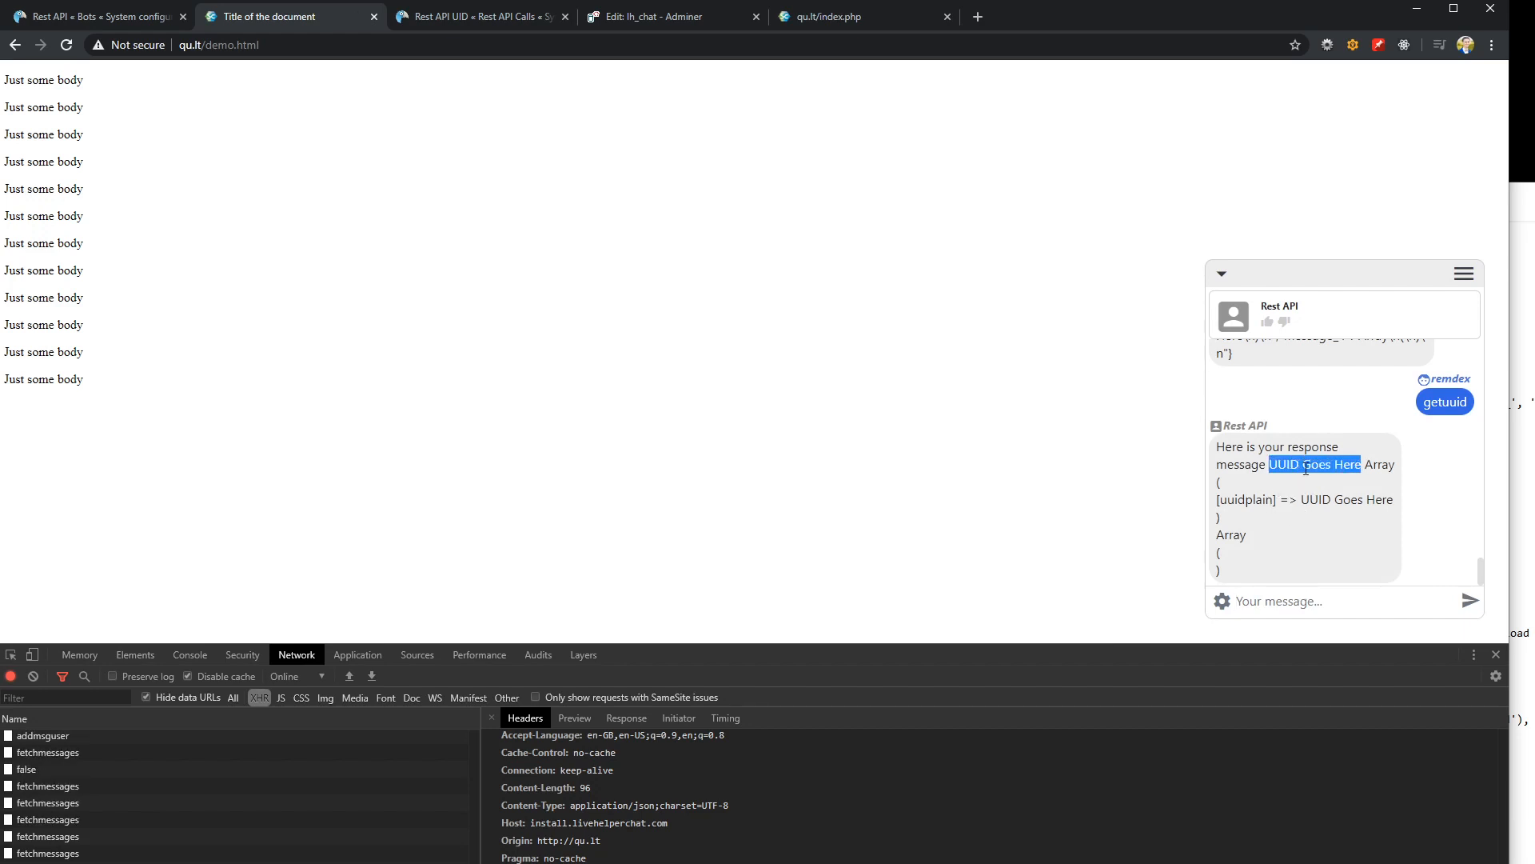
drag(1271, 464, 1362, 462)
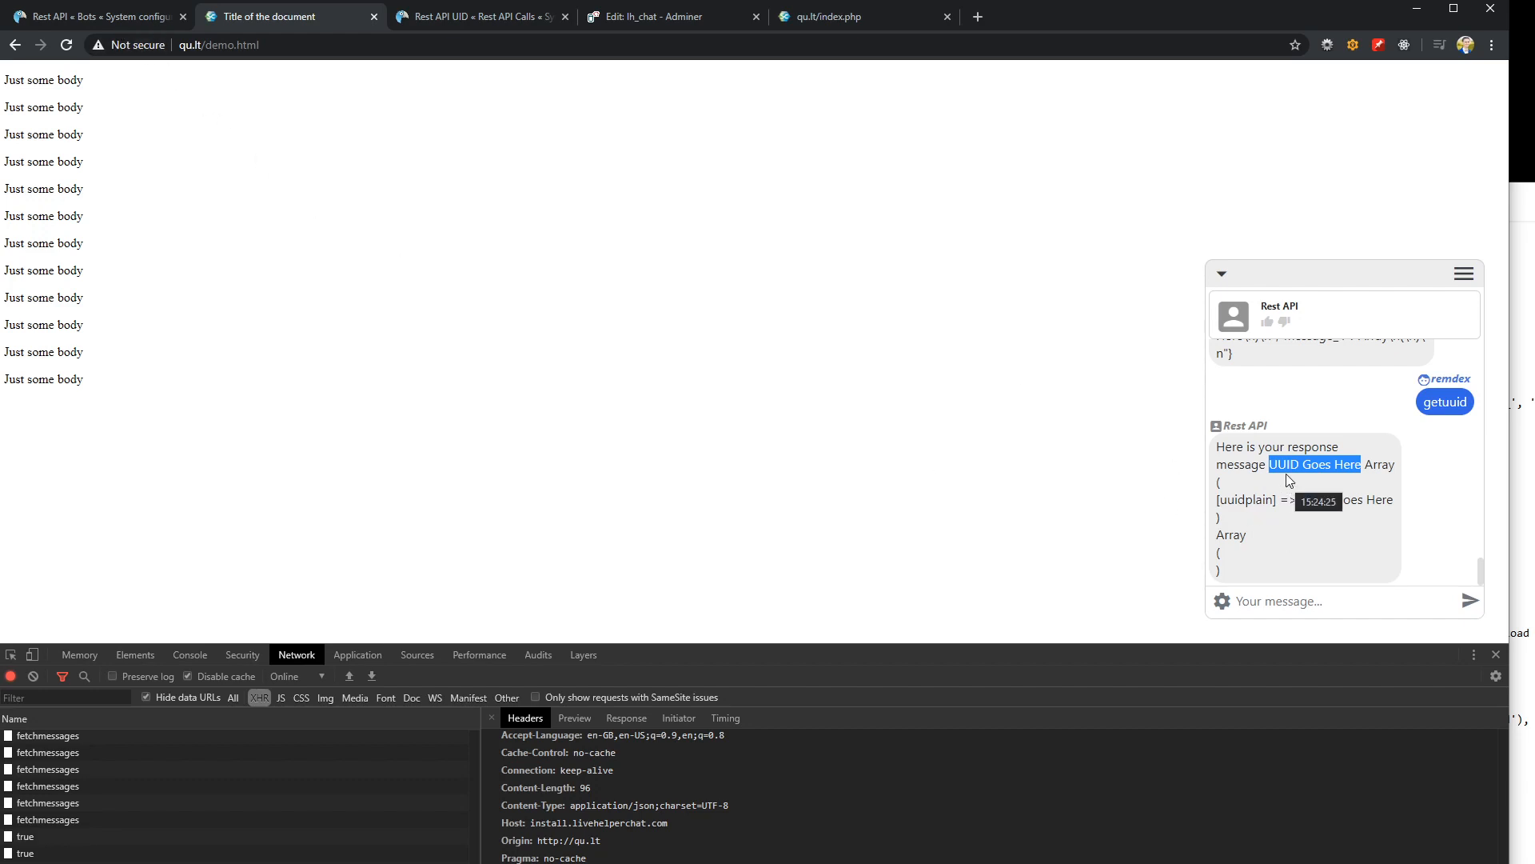
Switch to Notepad, read the third scenario in the notes and return to the bot's Response get UUID trigger
click(118, 18)
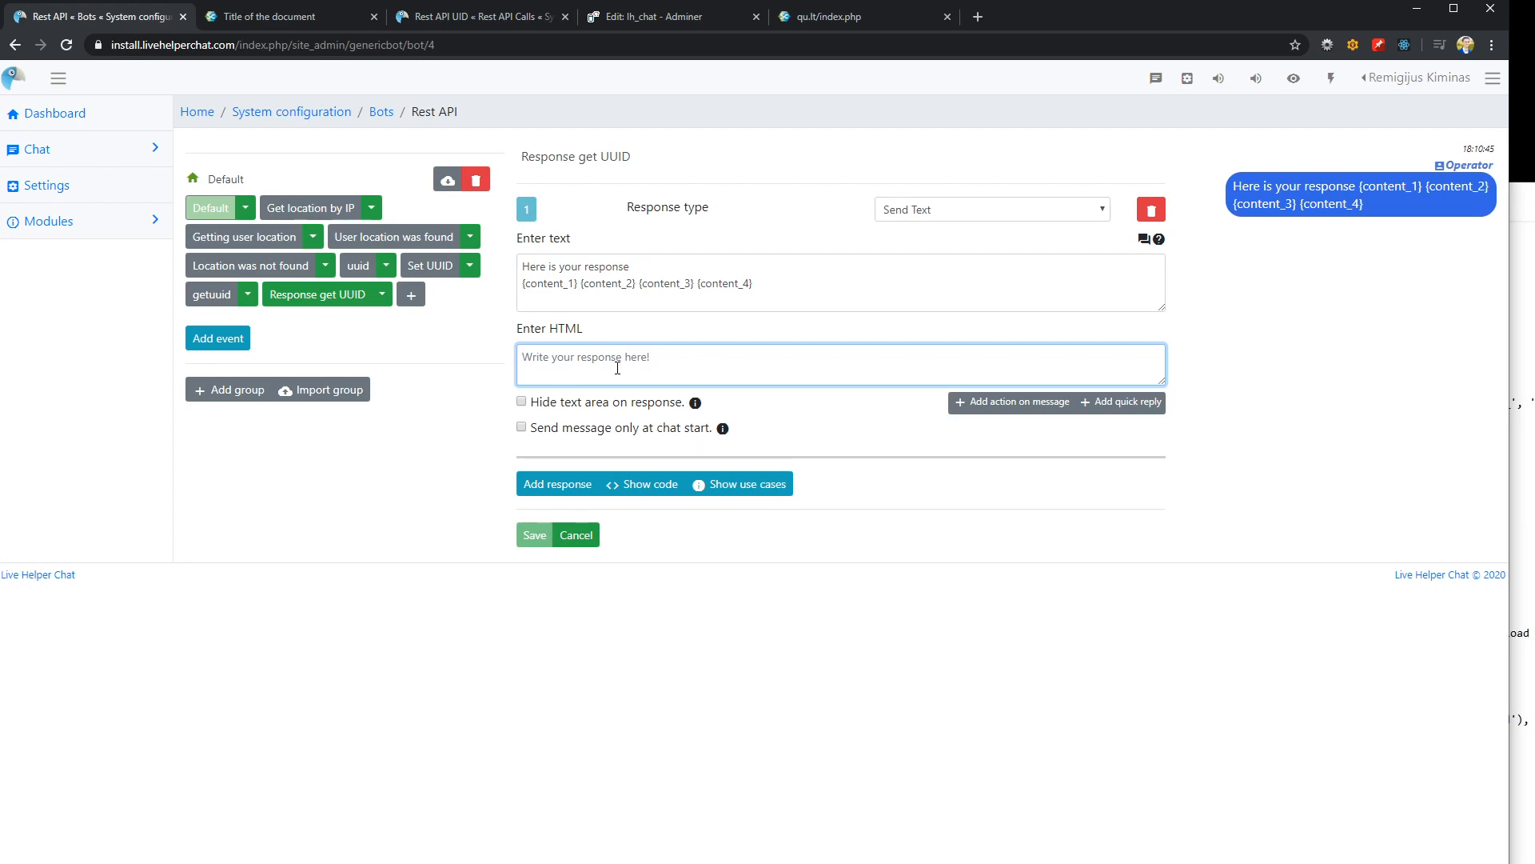
key(alt+Tab)
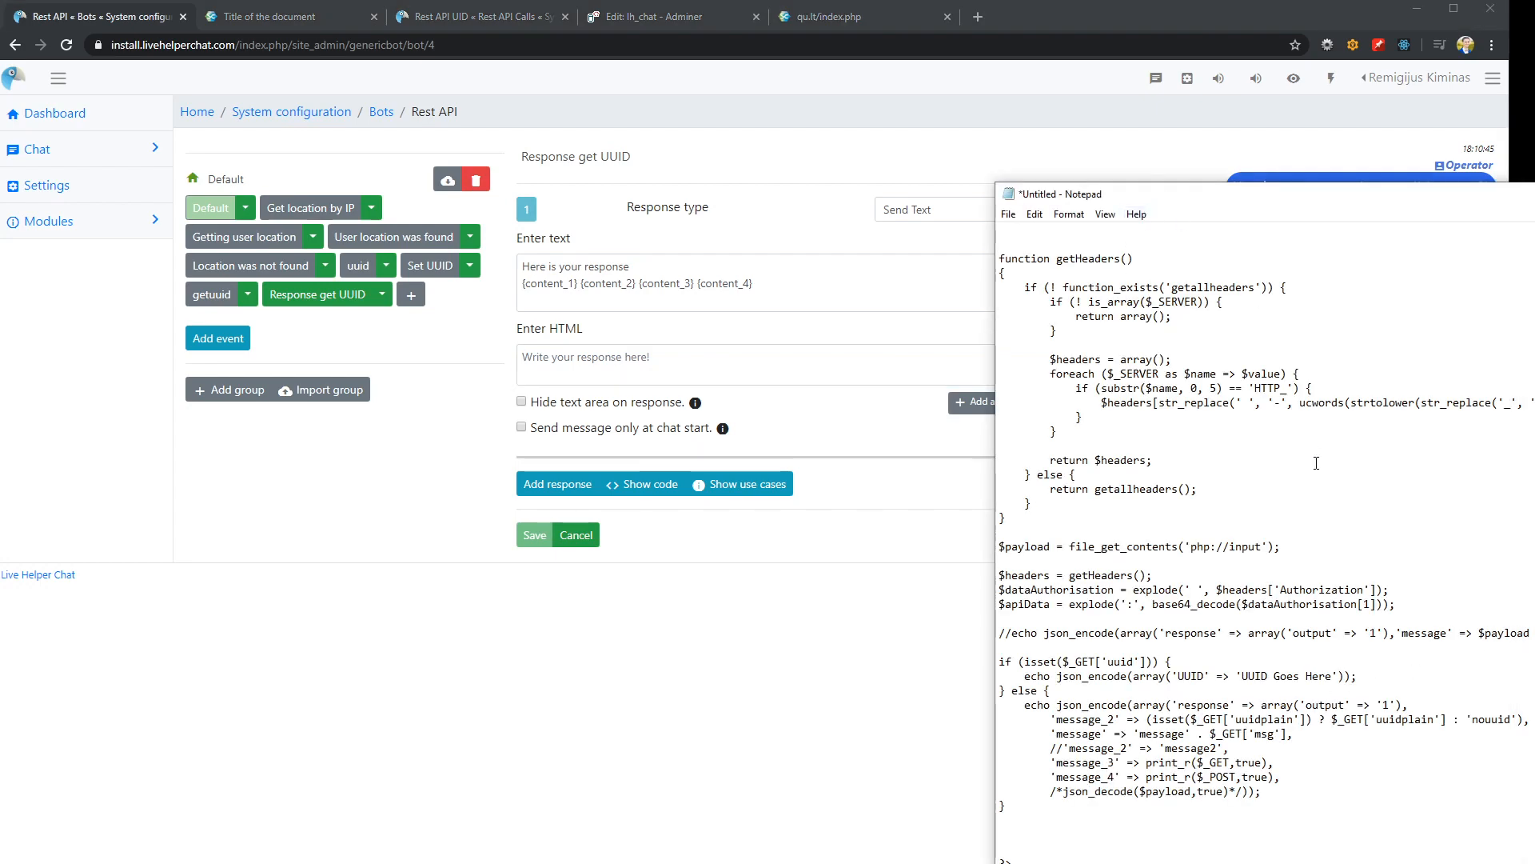
scroll(1221, 438, up, 6)
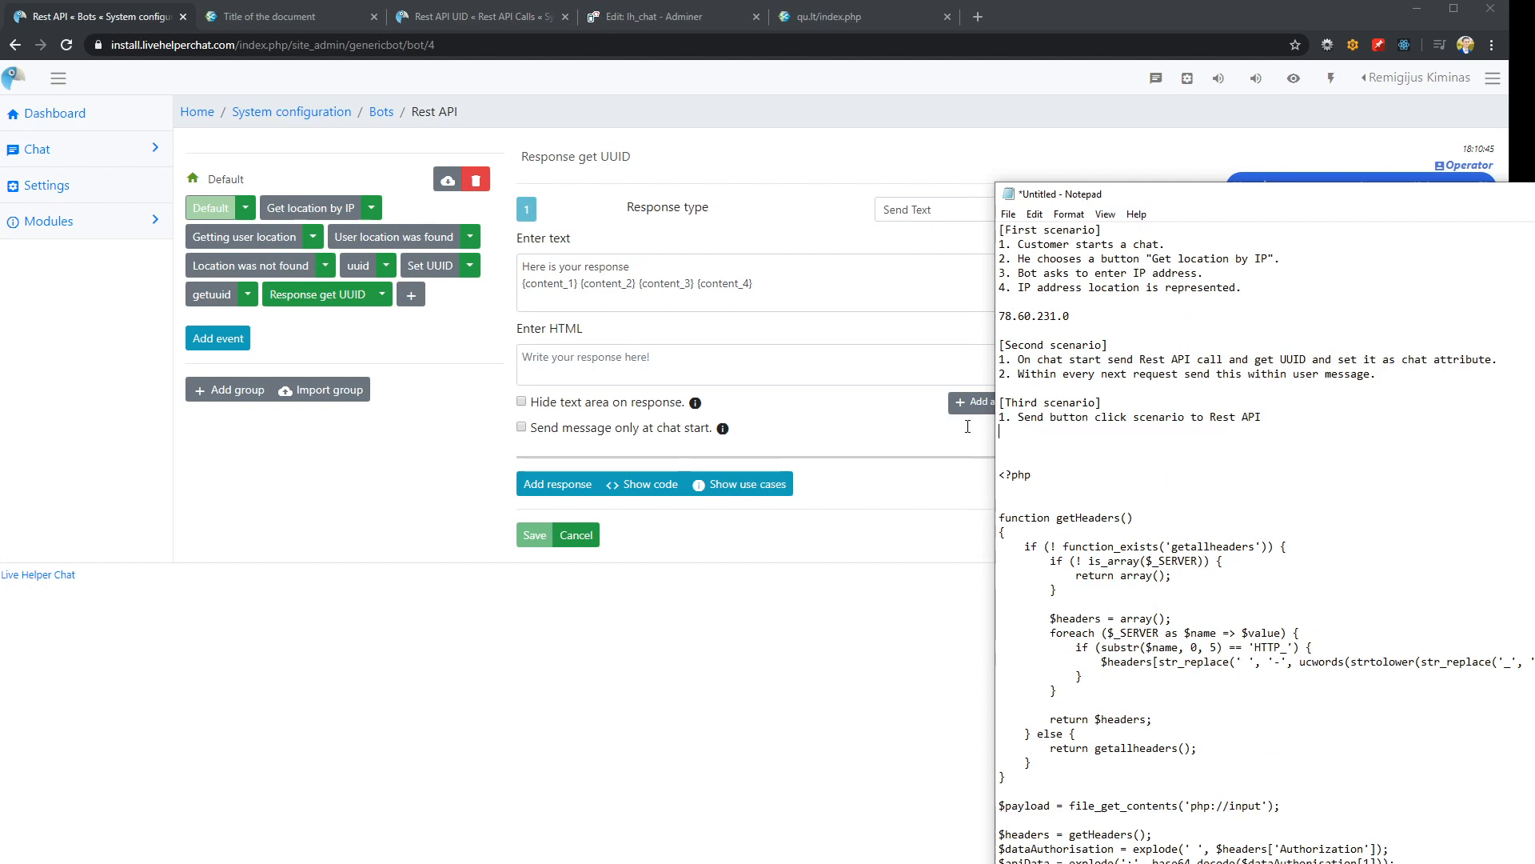
key(shift+Home)
key(Left)
click(1199, 451)
click(818, 646)
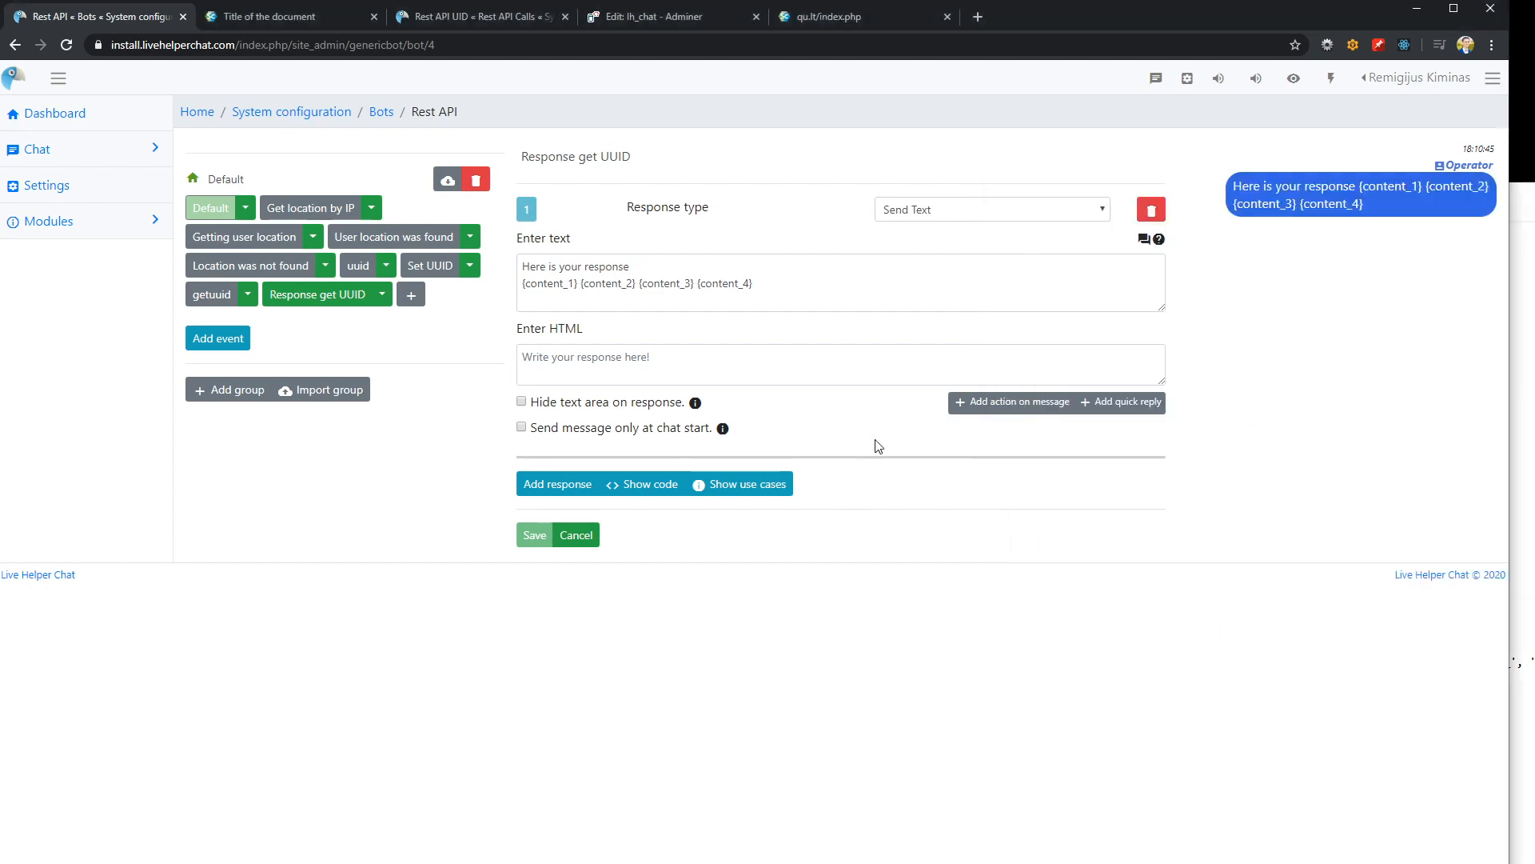
Add a quick reply named "Button click" of type Click to the Response get UUID message
click(652, 360)
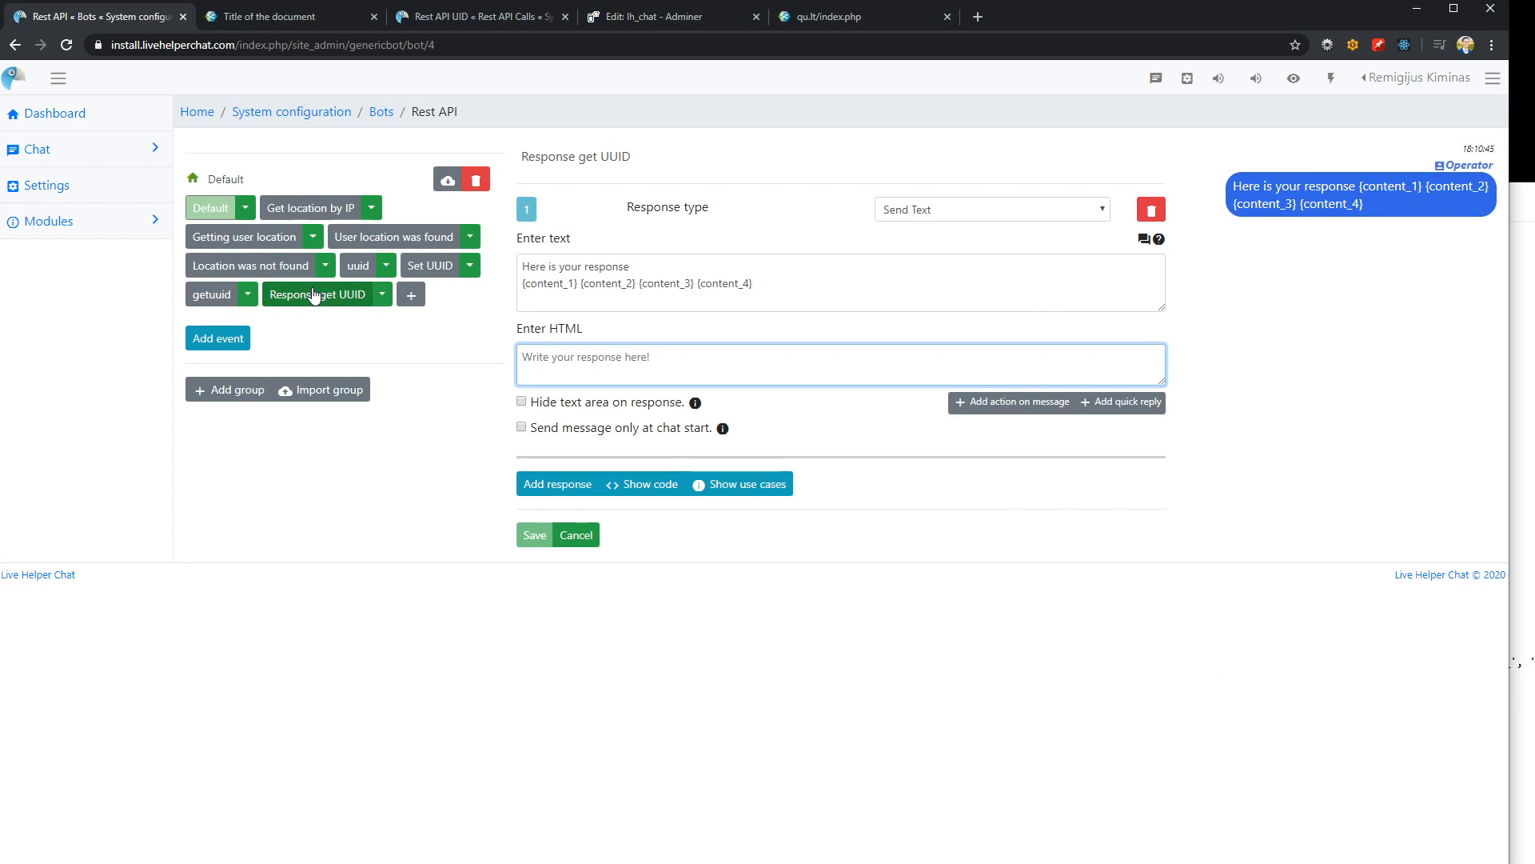
click(1123, 402)
click(651, 481)
text(Button click)
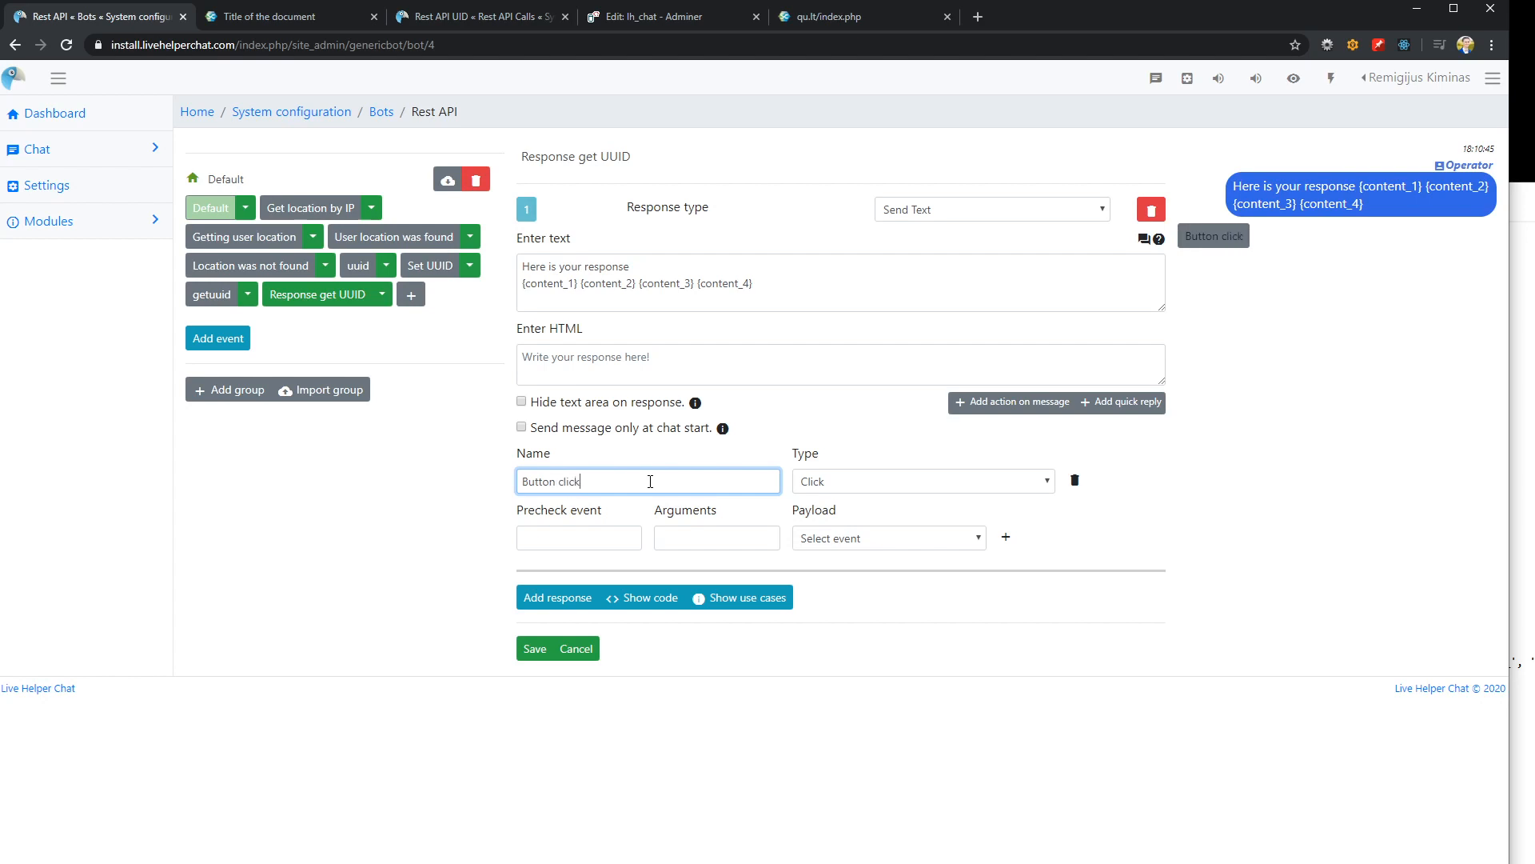
click(910, 485)
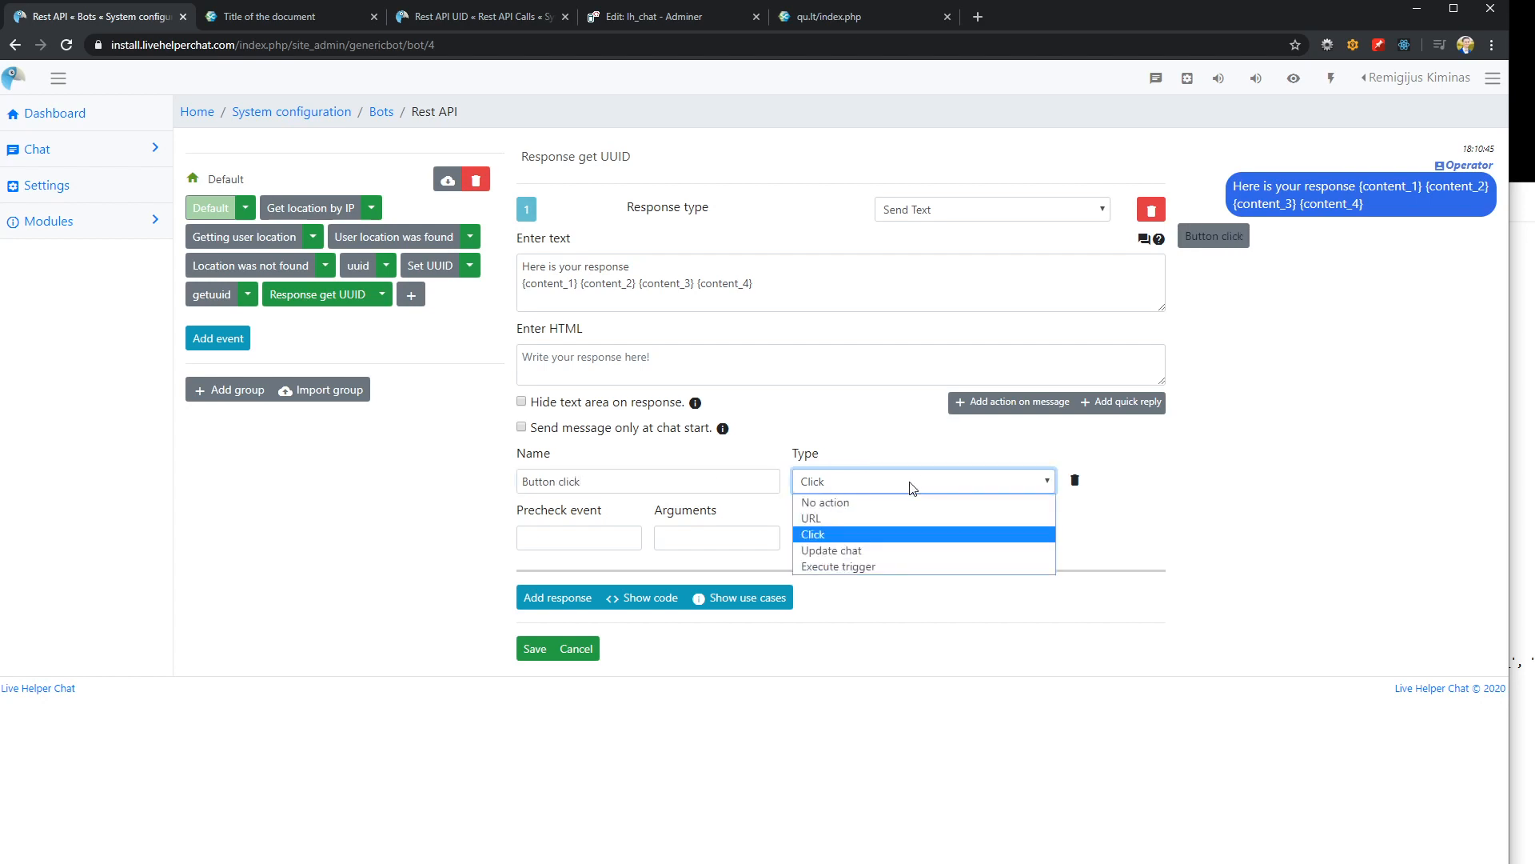
click(848, 534)
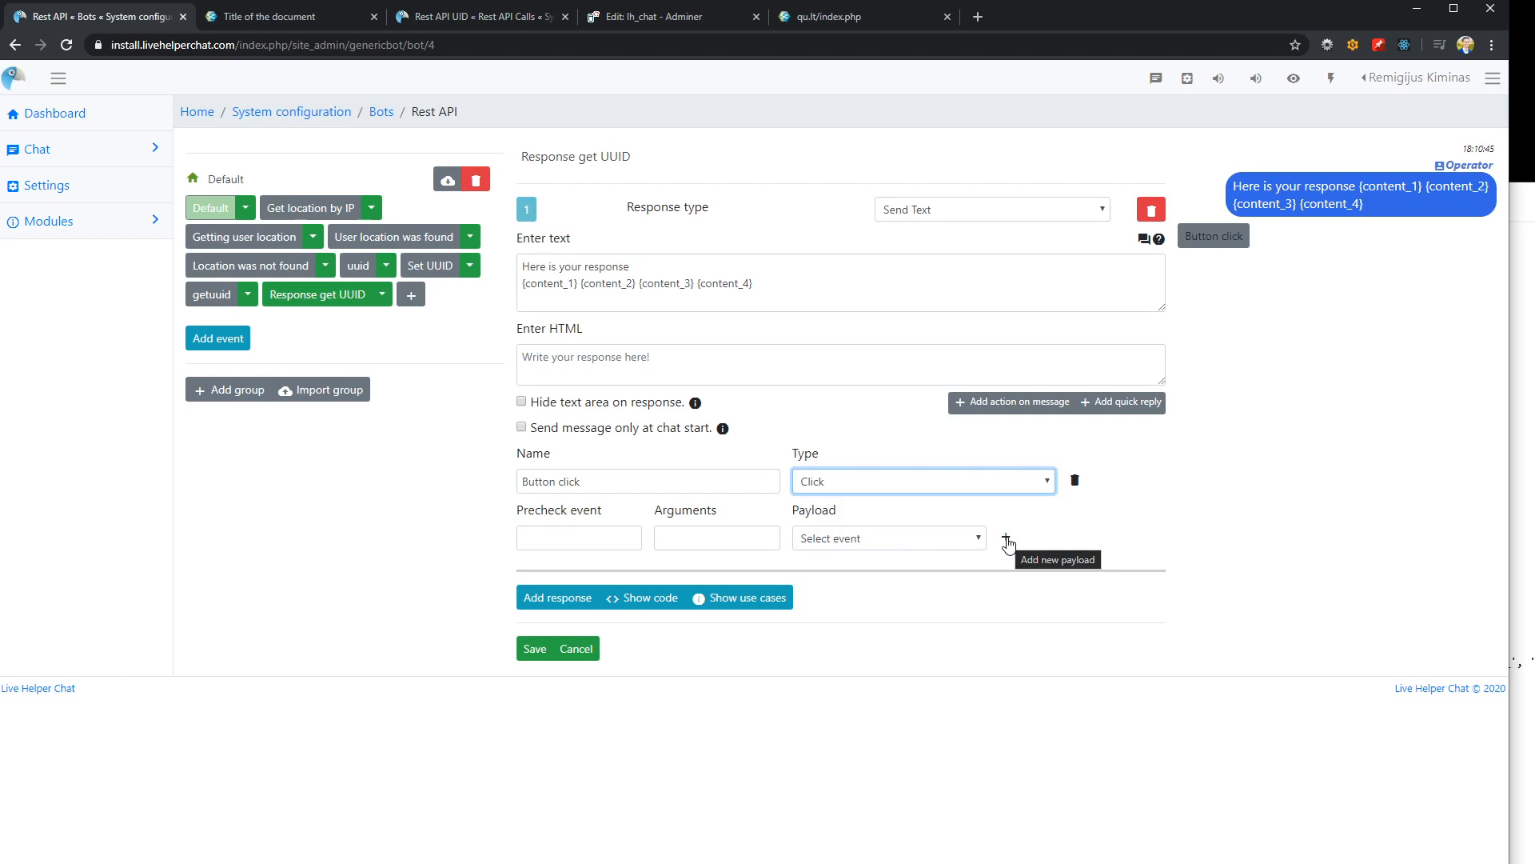
Create the new payload button_click for the quick reply and save the trigger
click(1007, 541)
click(844, 540)
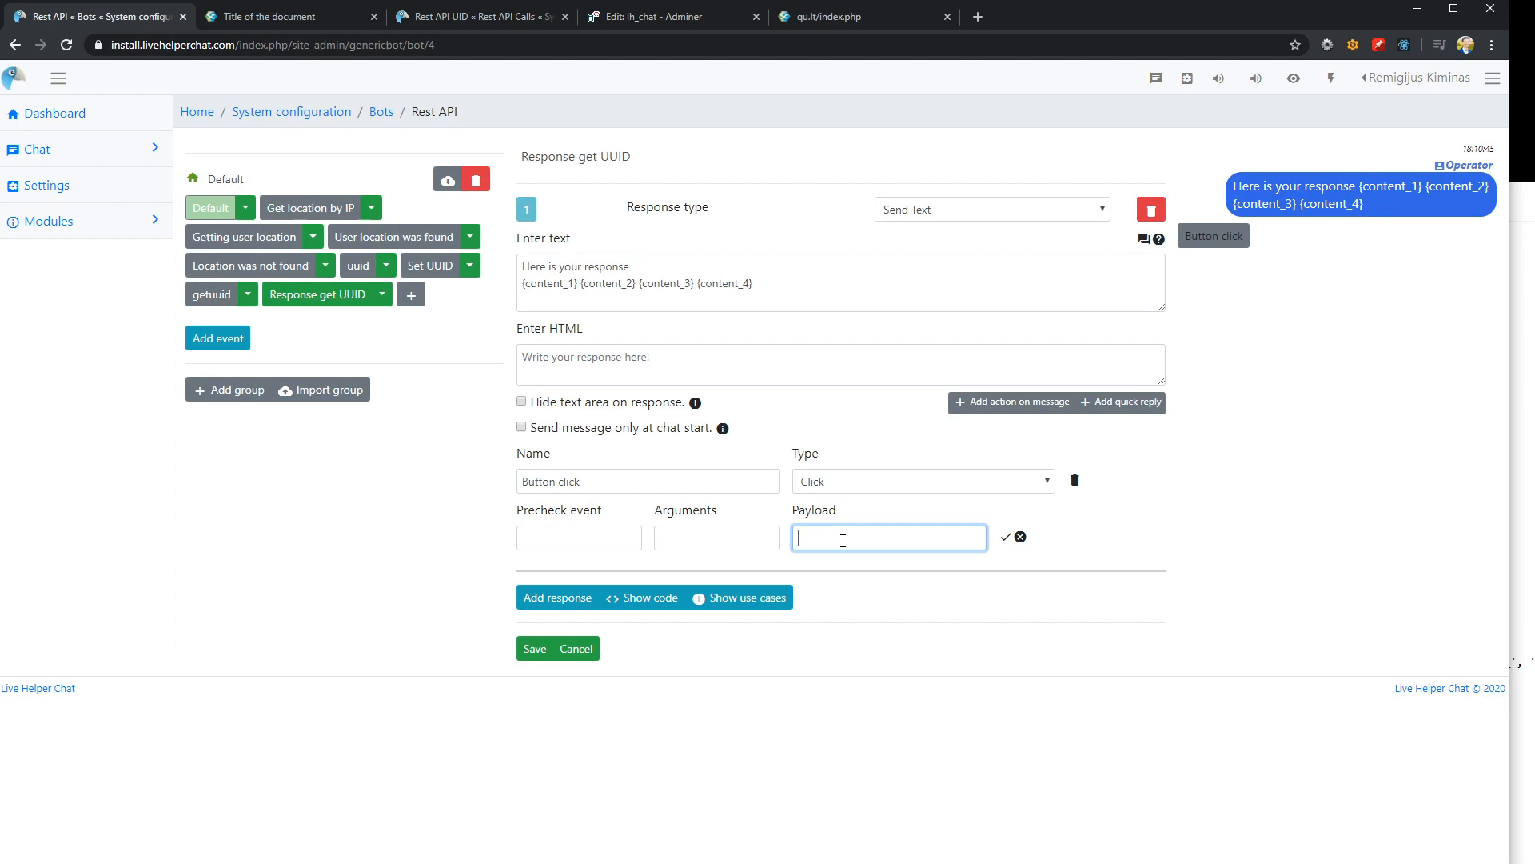
text(button_click)
click(534, 649)
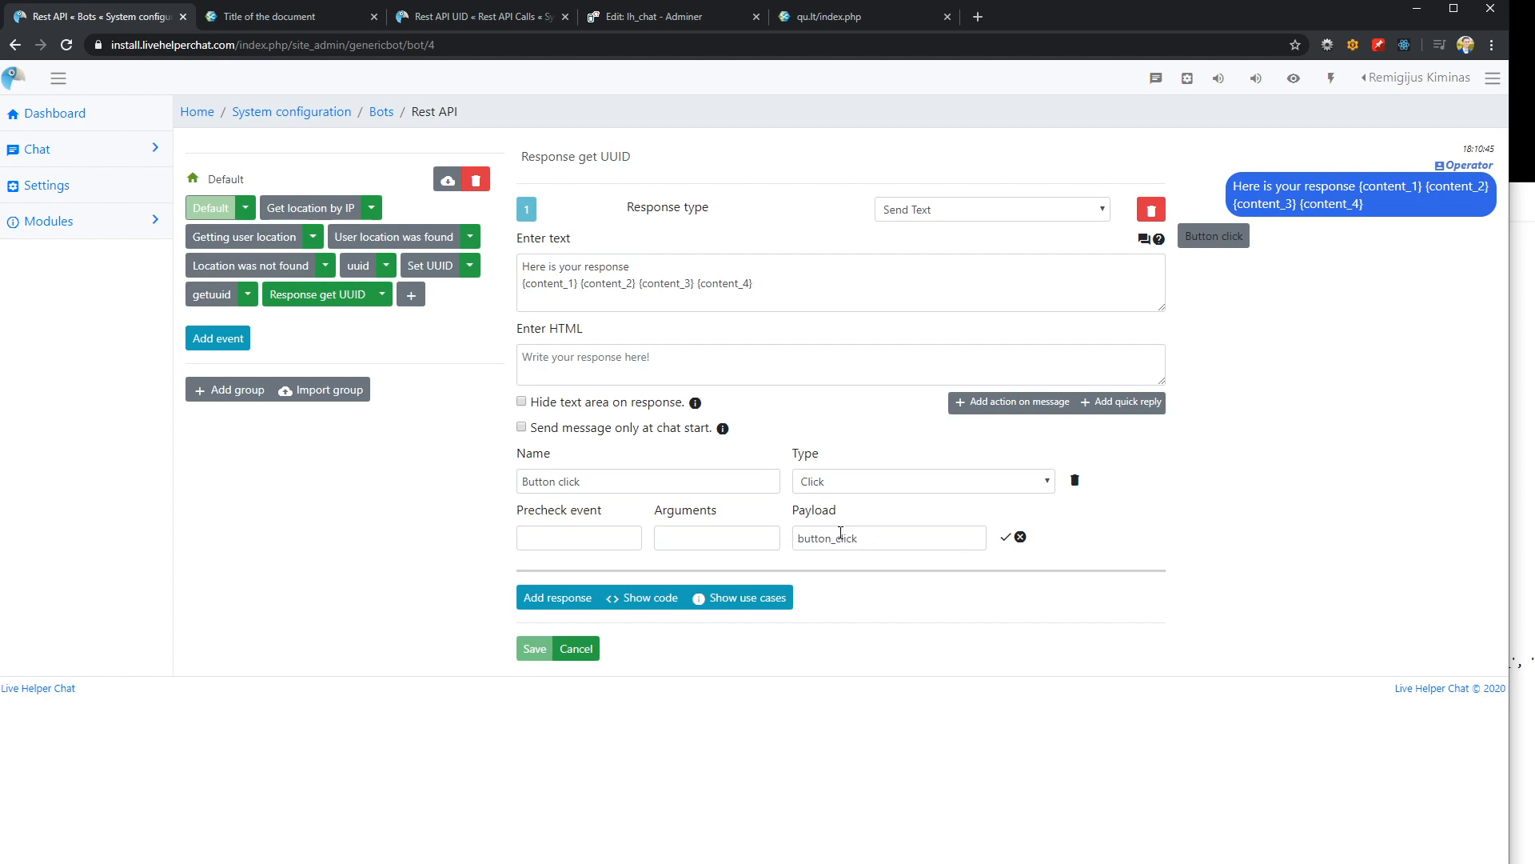
Send getuuid in the demo page's chat widget and close the browser's developer tools
click(290, 22)
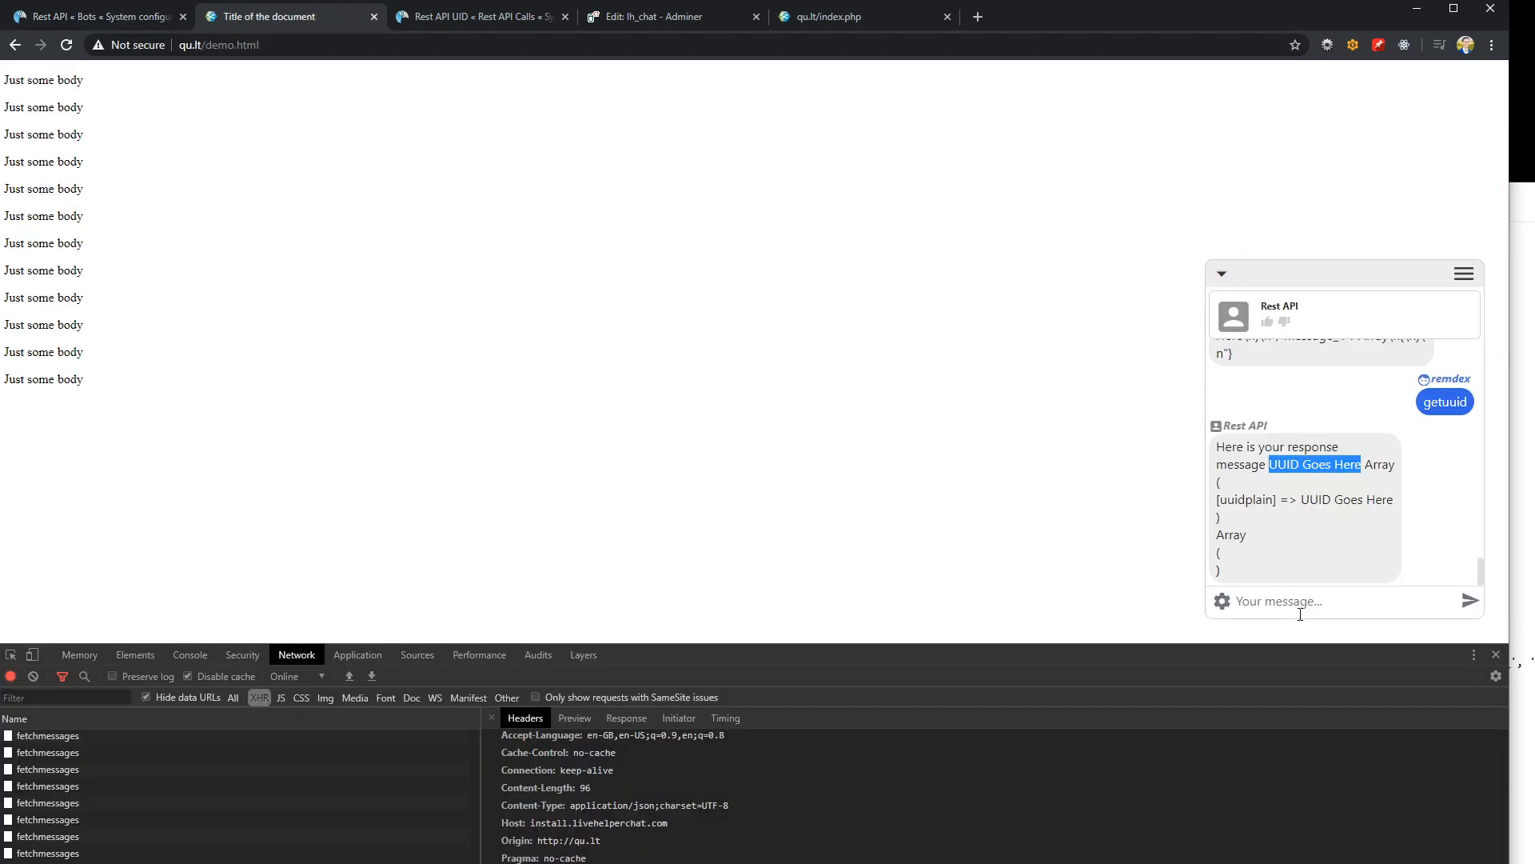
click(1301, 612)
text(getuuid)
key(Return)
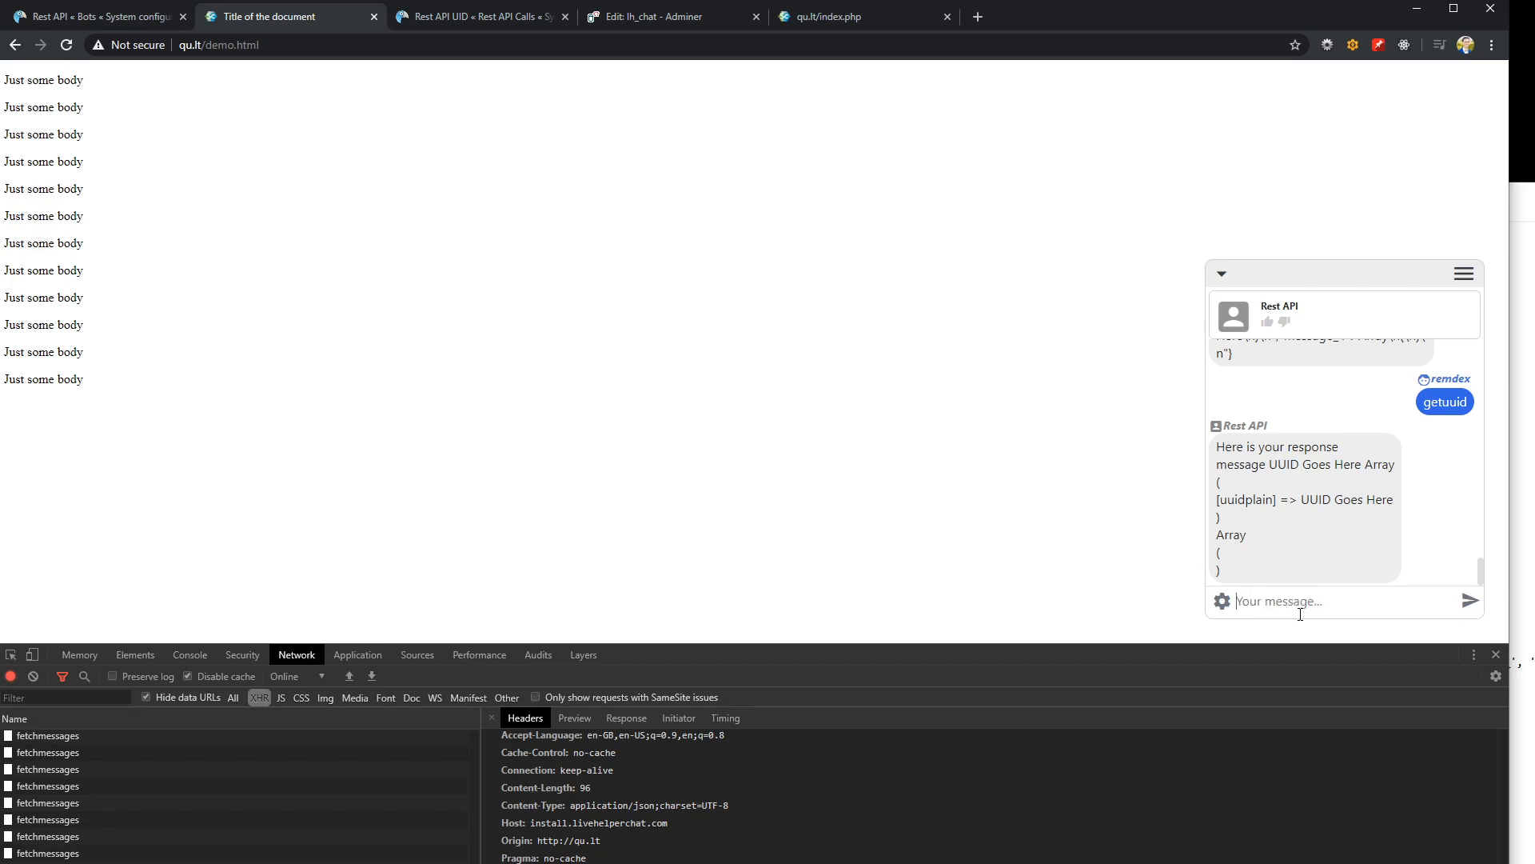
click(1499, 656)
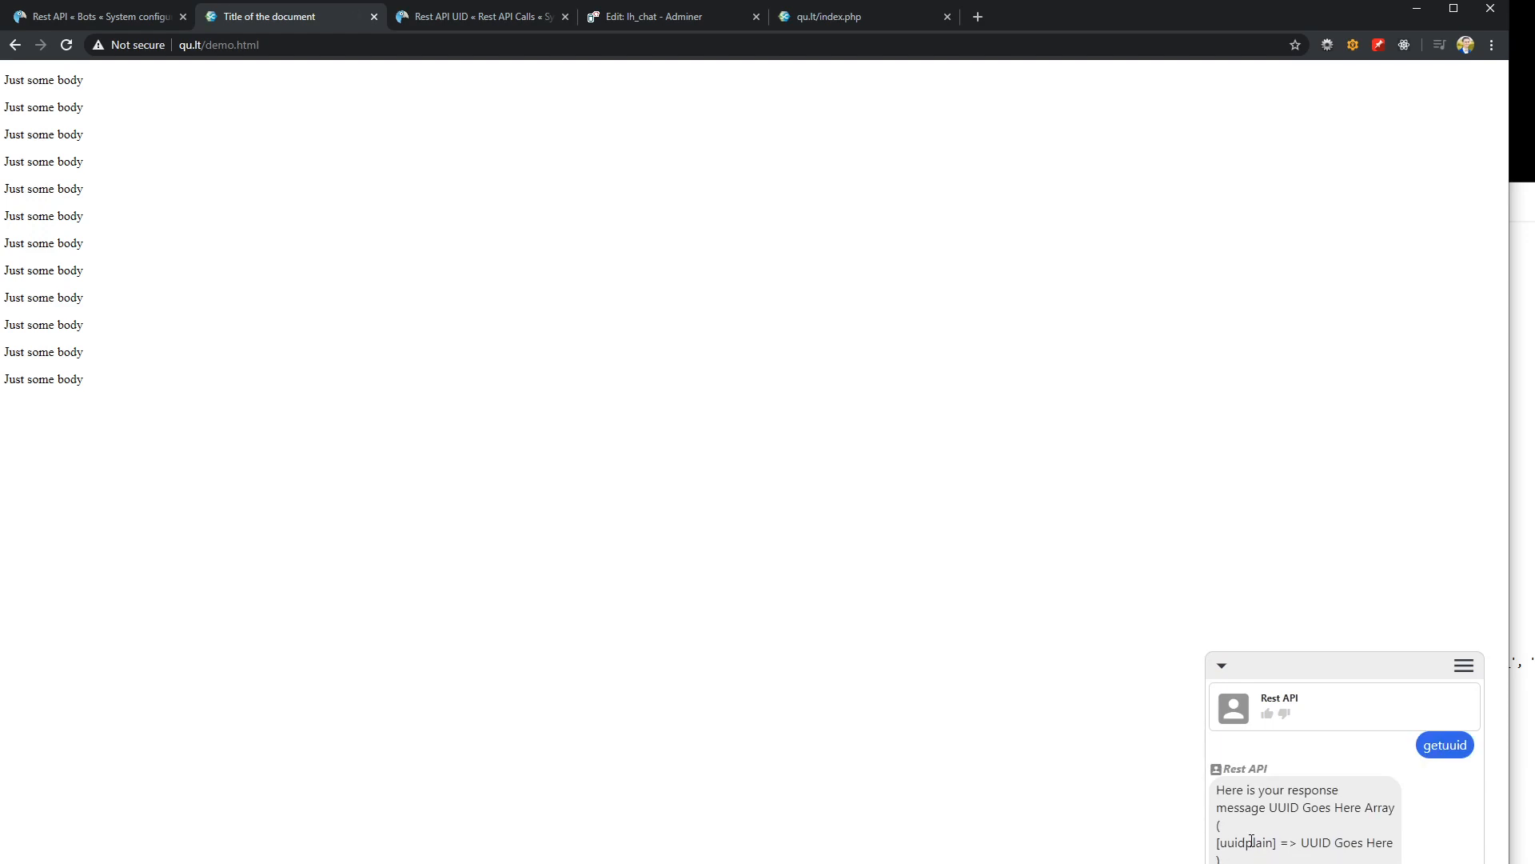
Create a new trigger in the bot's Default group, name it "Default button click" and add a Send Text response
click(78, 19)
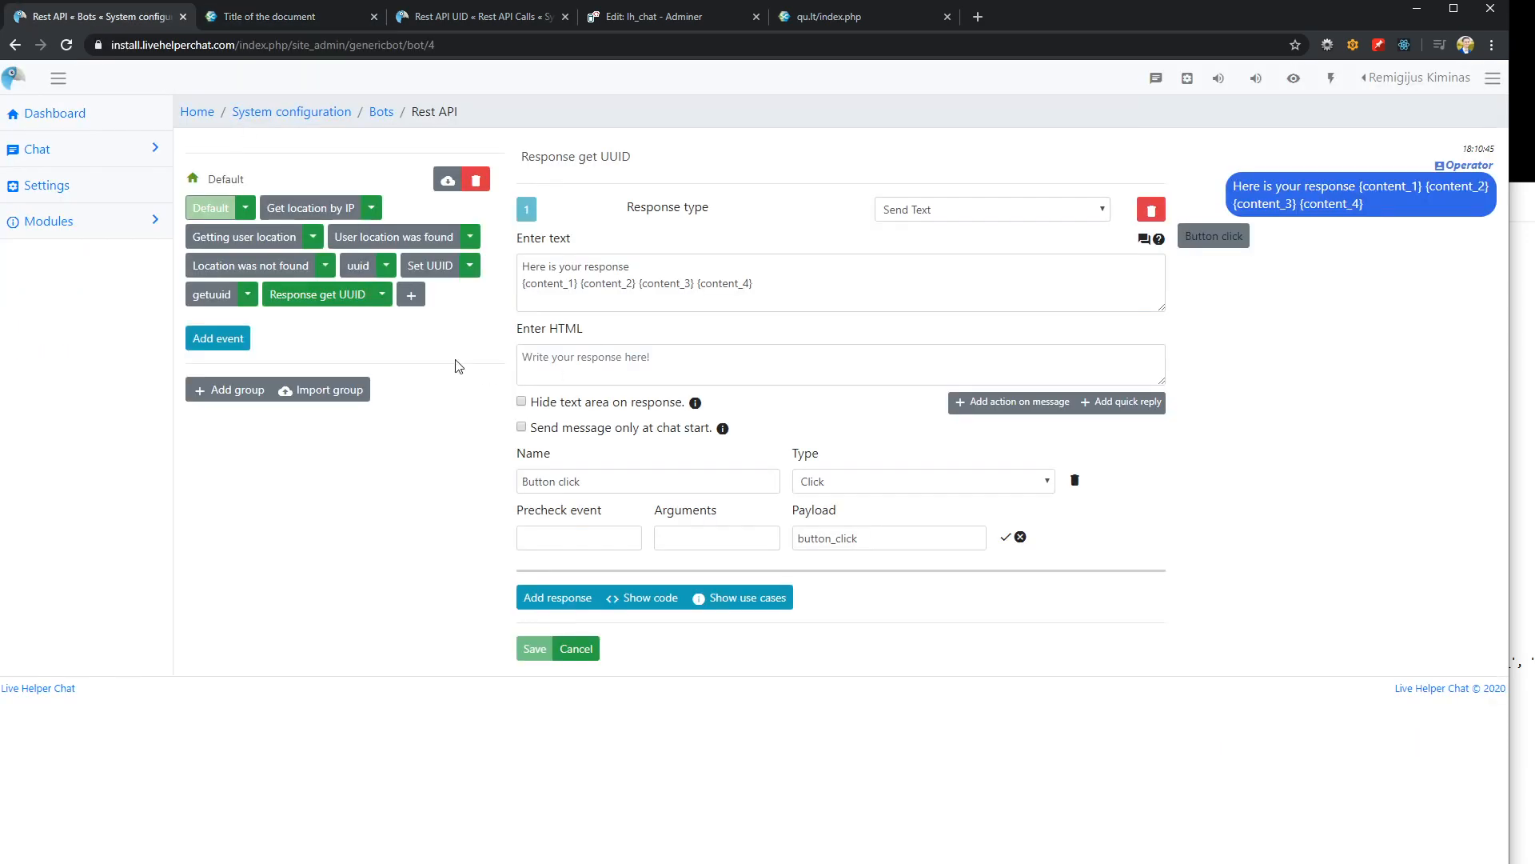
click(411, 295)
click(432, 294)
click(601, 157)
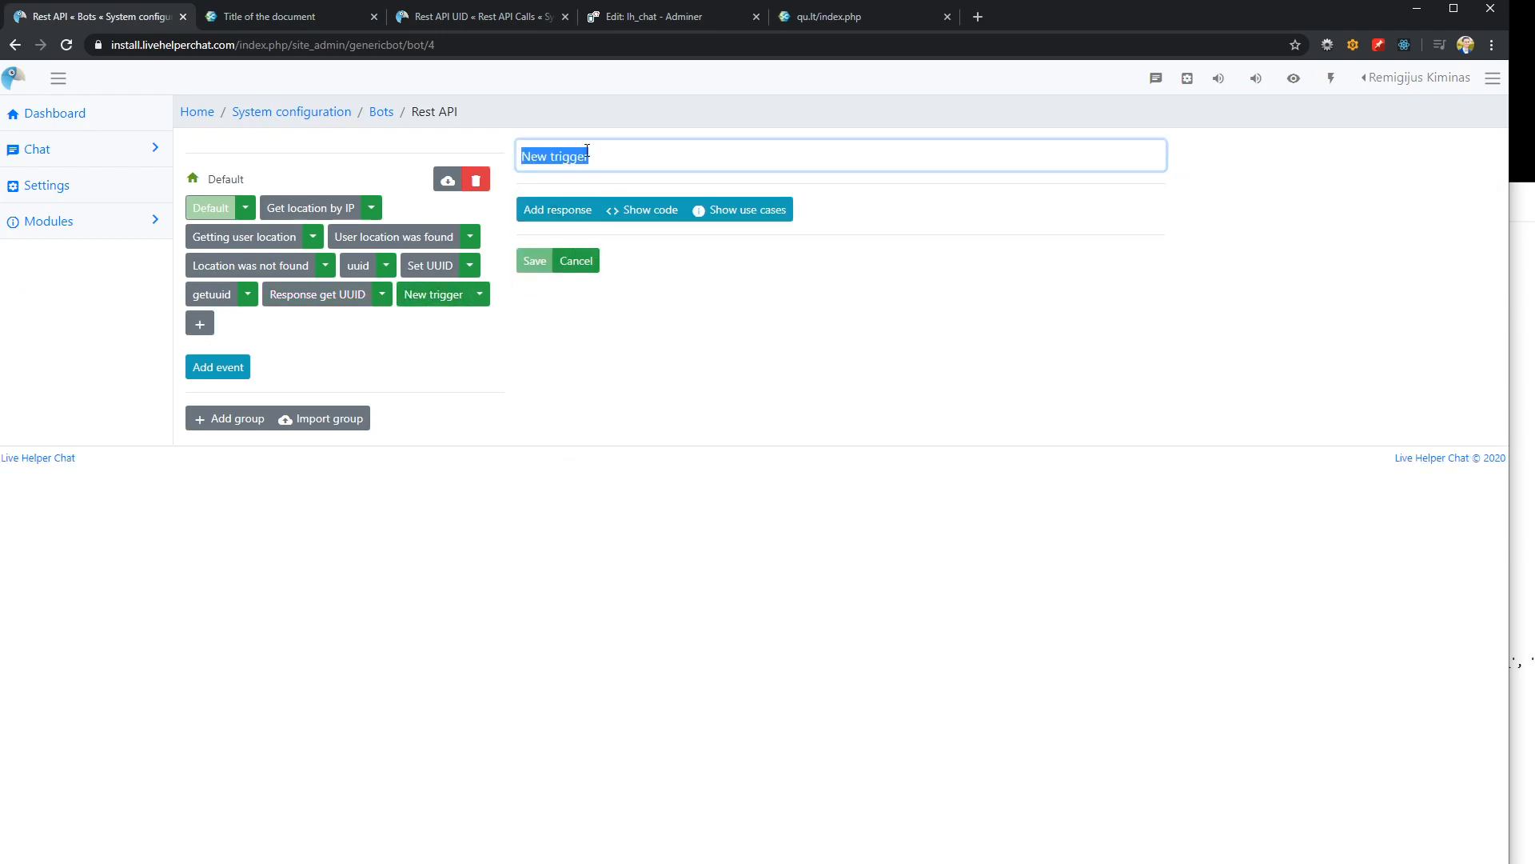
text(Default)
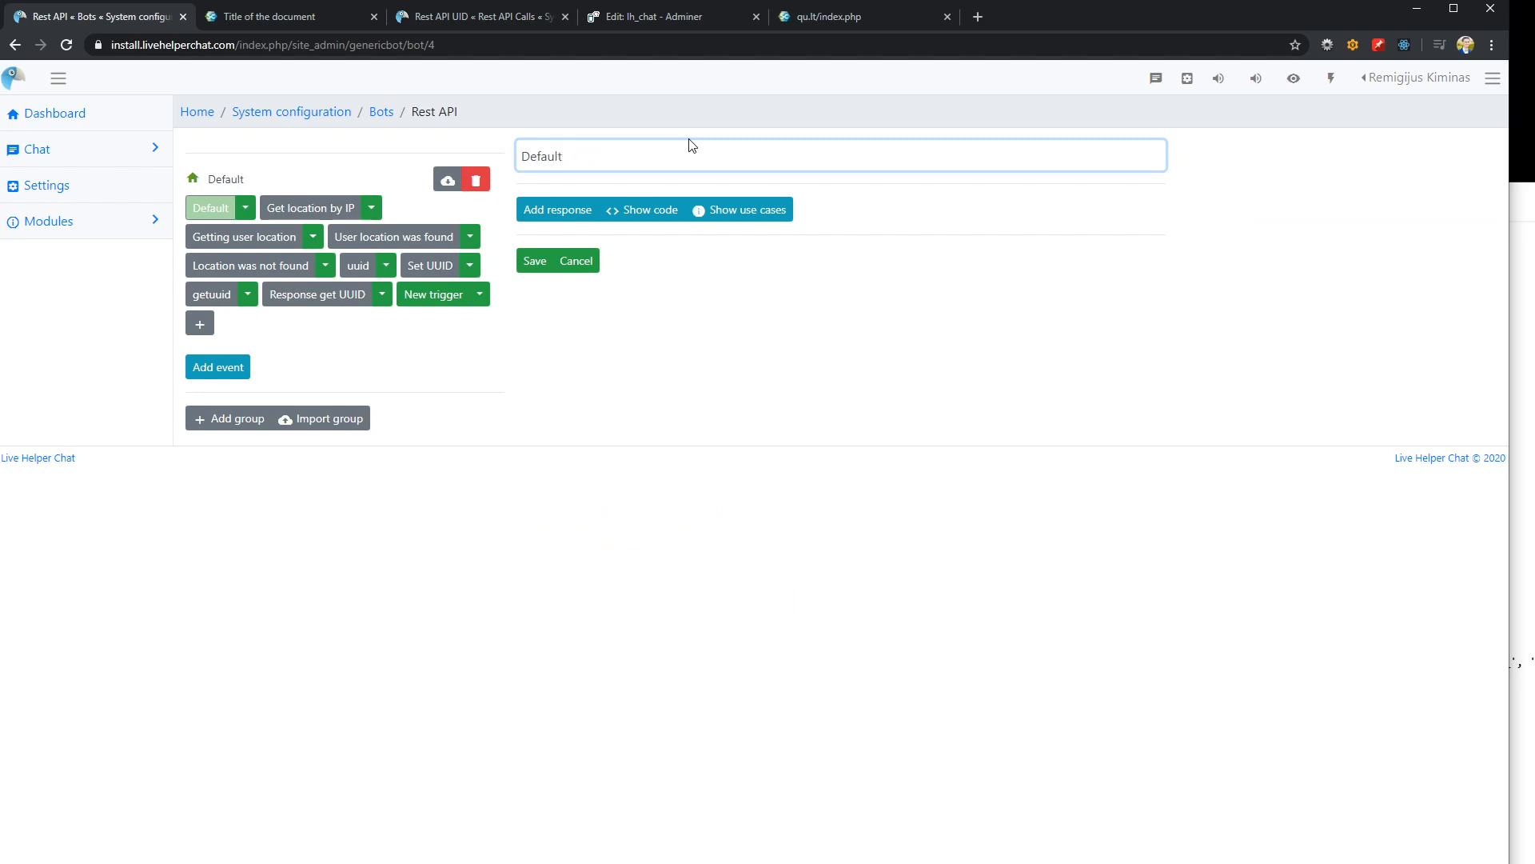
text( button click)
click(551, 211)
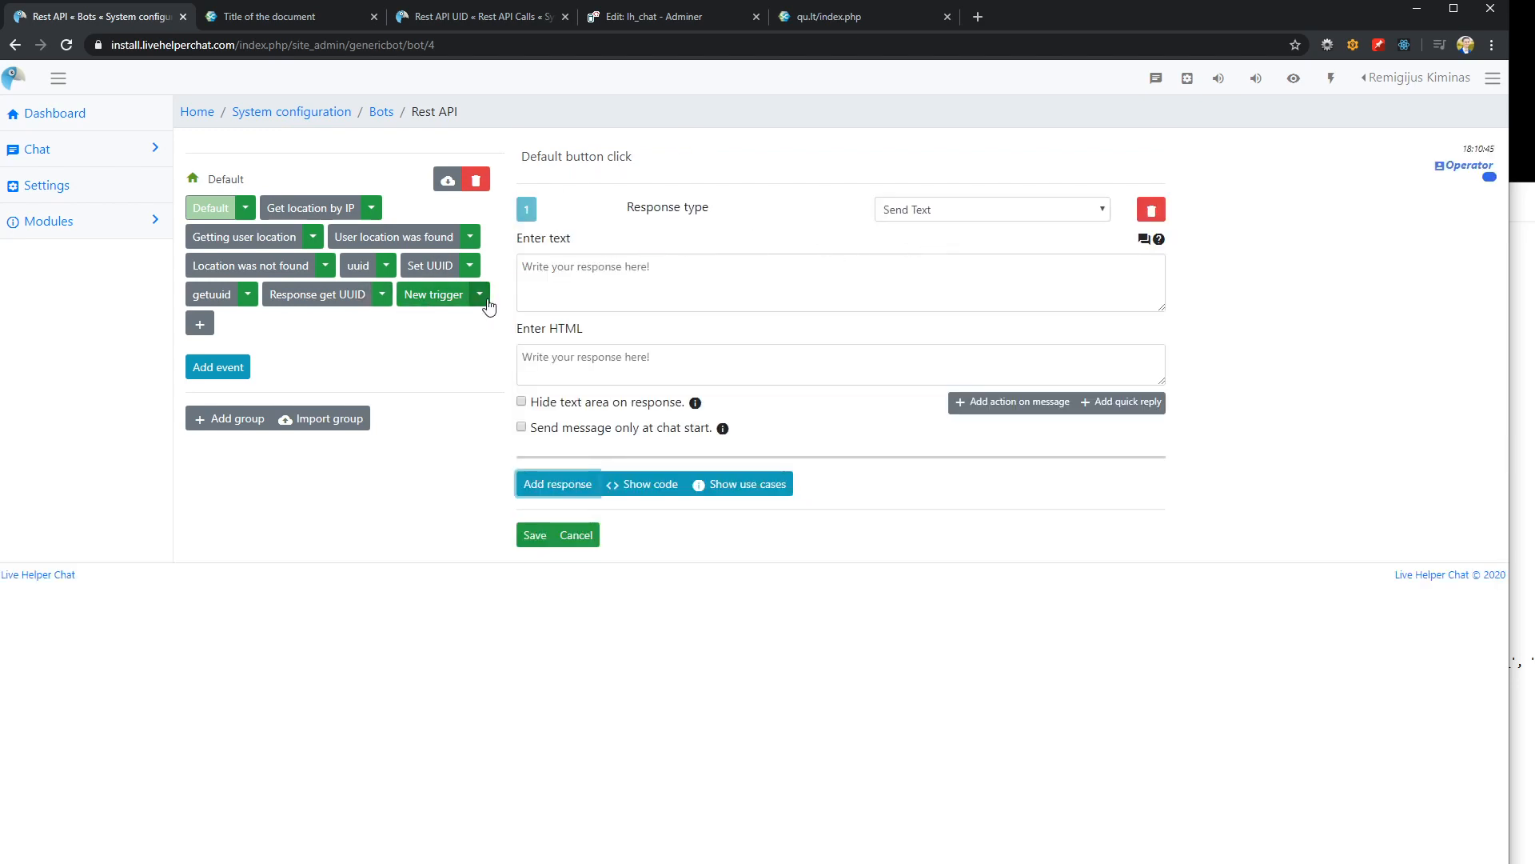
Change the Default button click trigger's response type to Rest API, using the Rest API UID call and the UUID GET method
click(984, 211)
scroll(982, 264, down, 1)
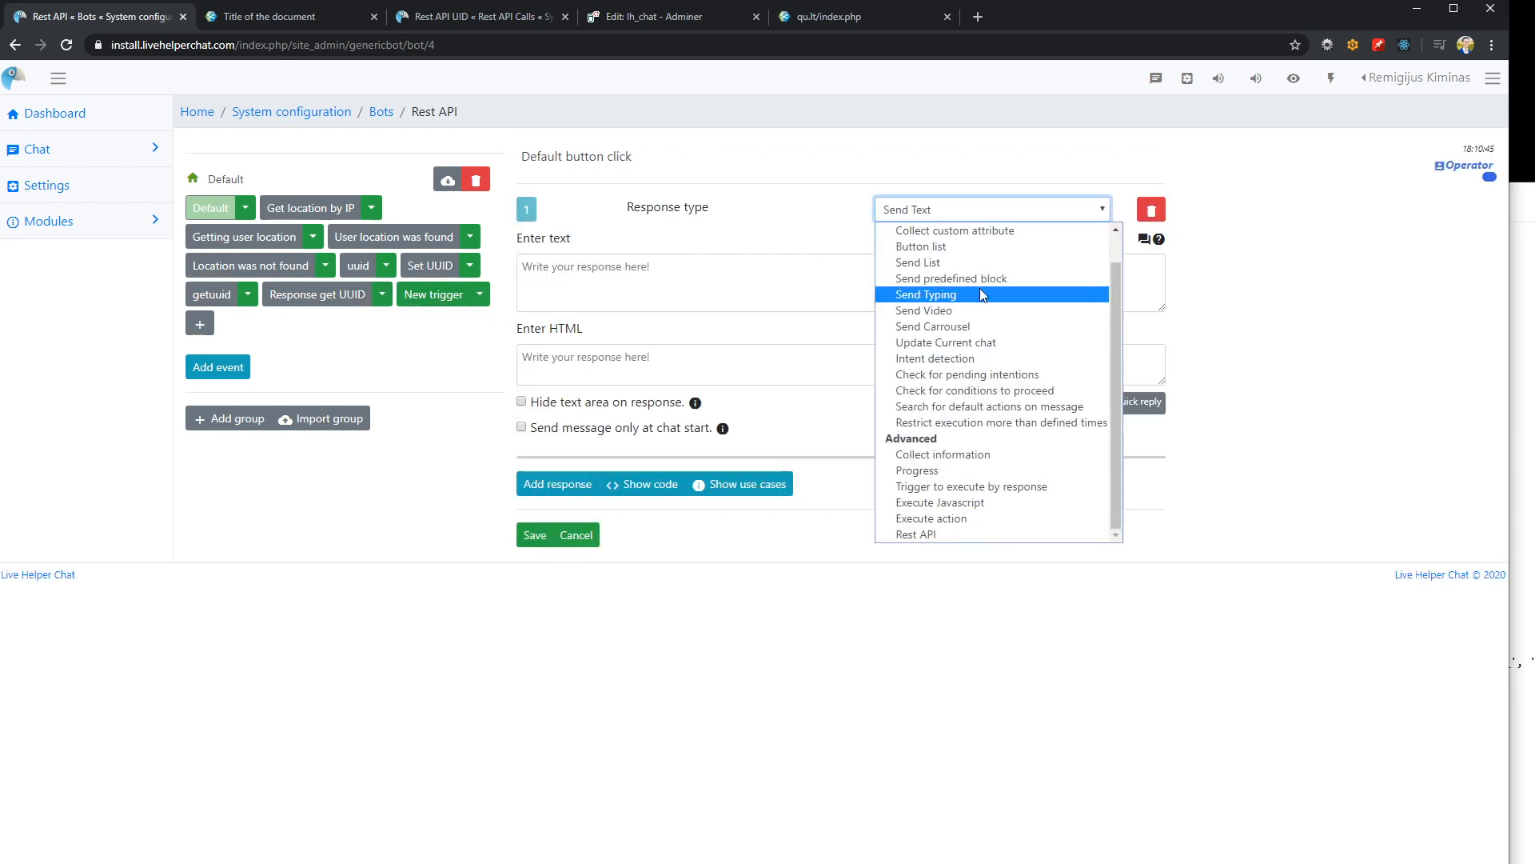
click(928, 533)
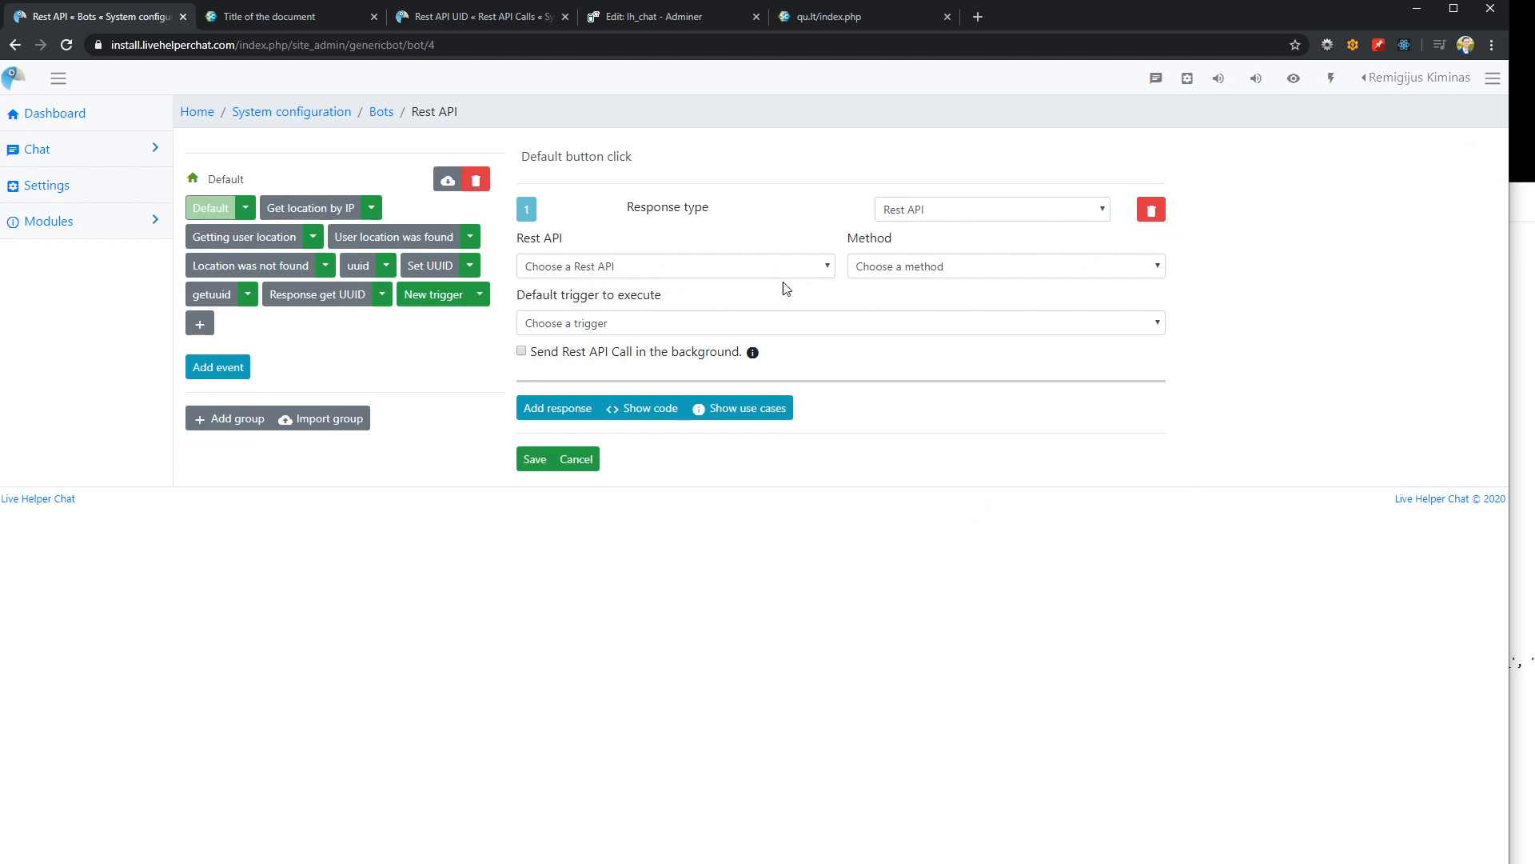
click(827, 271)
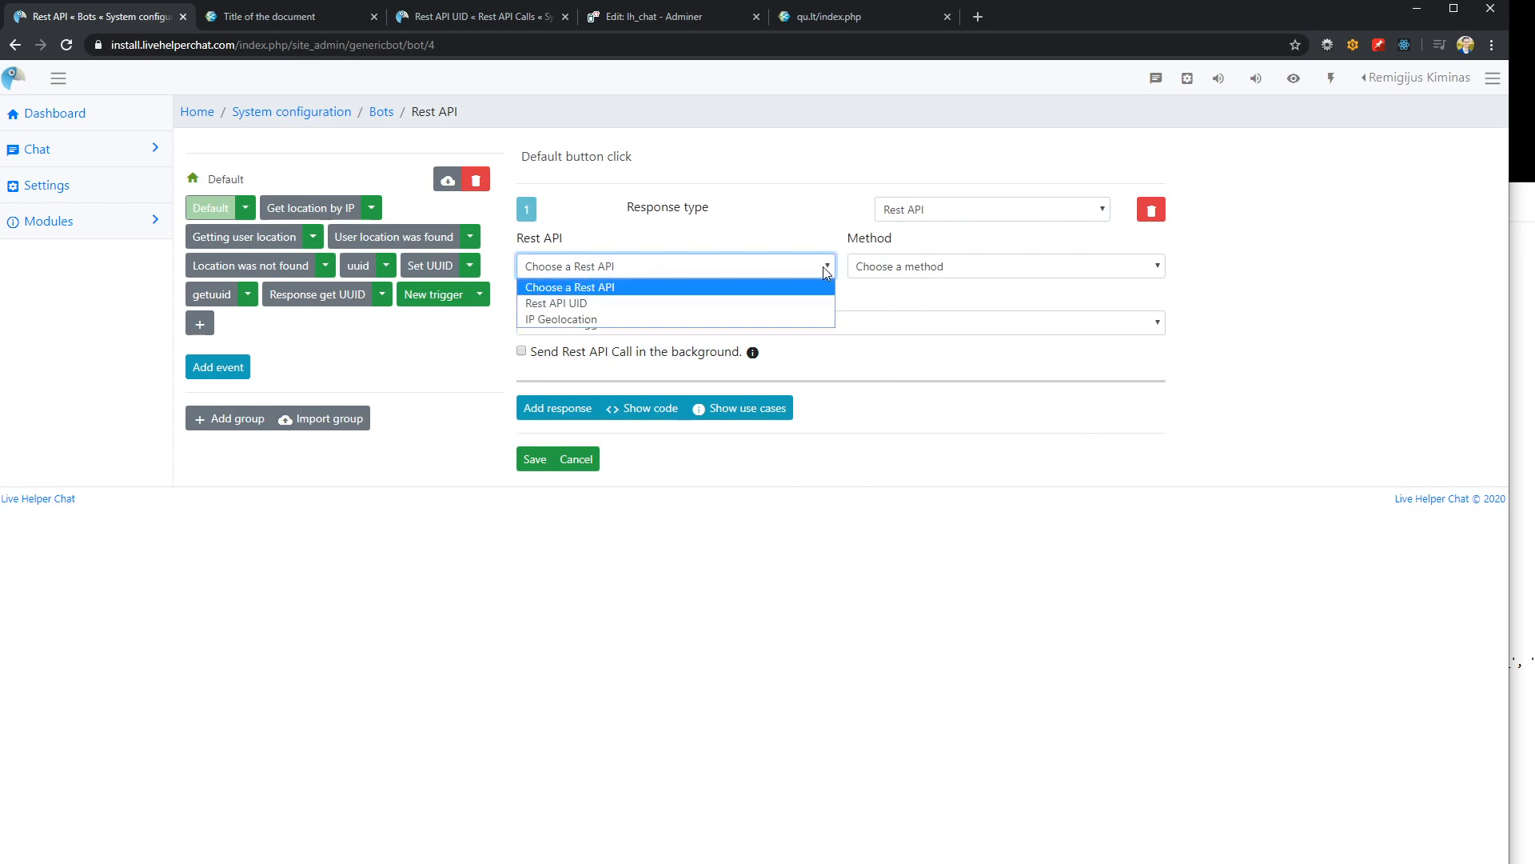
click(687, 304)
click(939, 272)
click(906, 320)
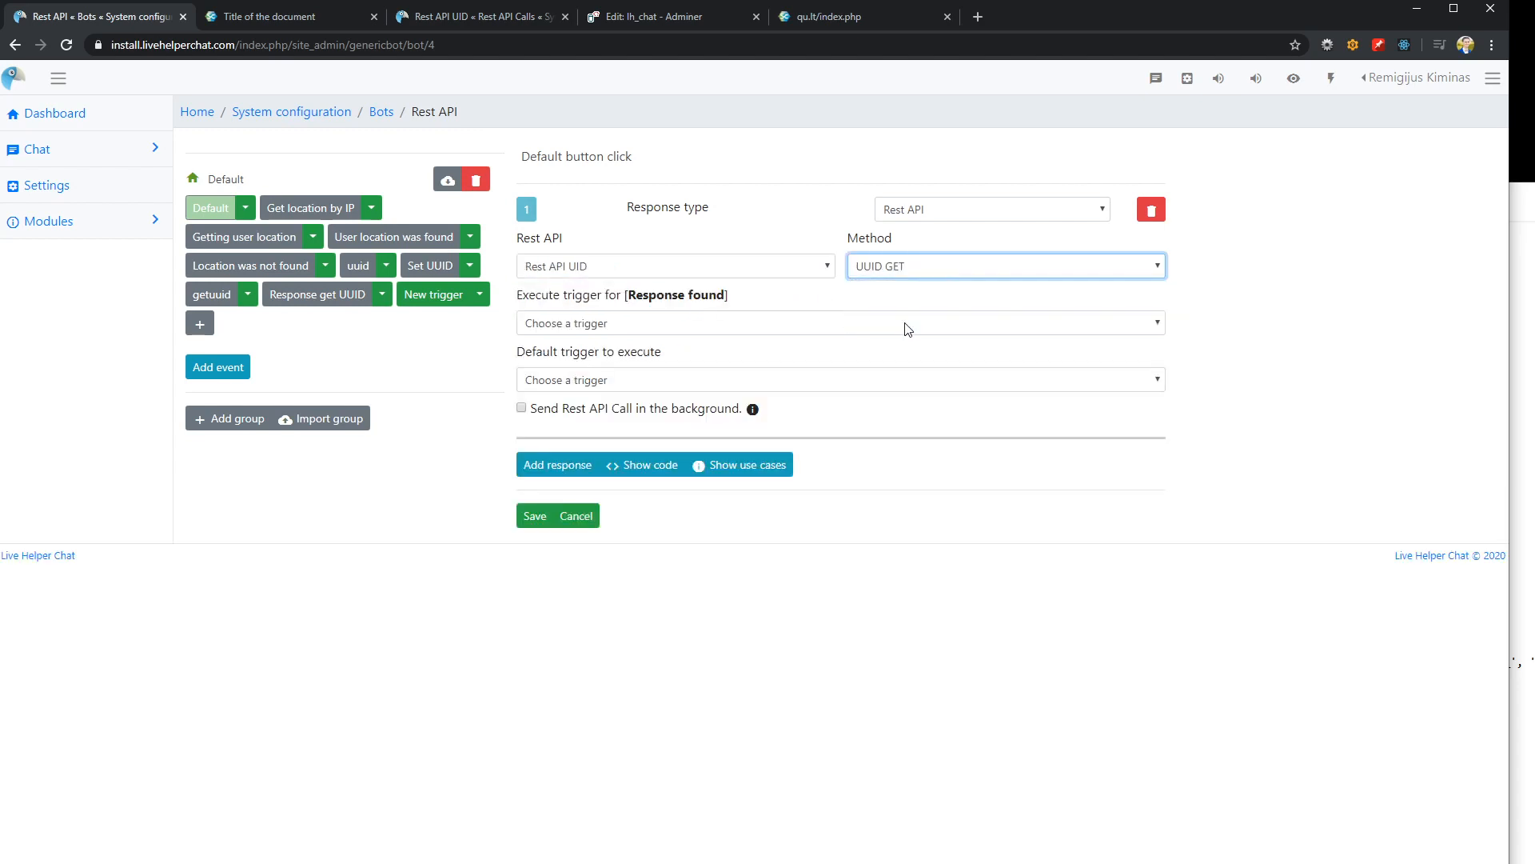
Set Response get UUID as the trigger to execute for Response found and save the Default button click trigger
click(715, 323)
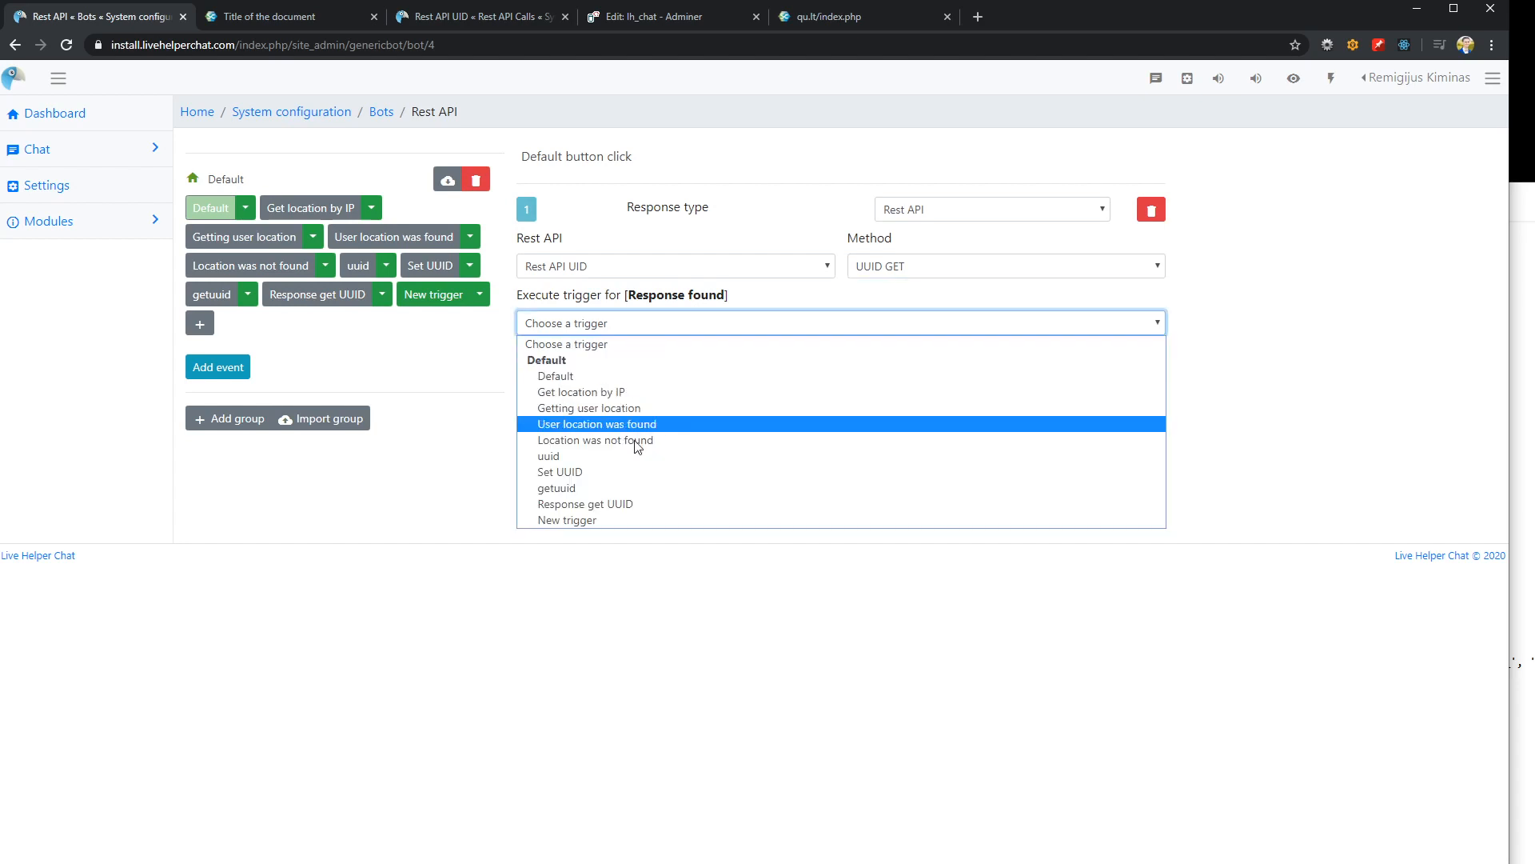
click(651, 504)
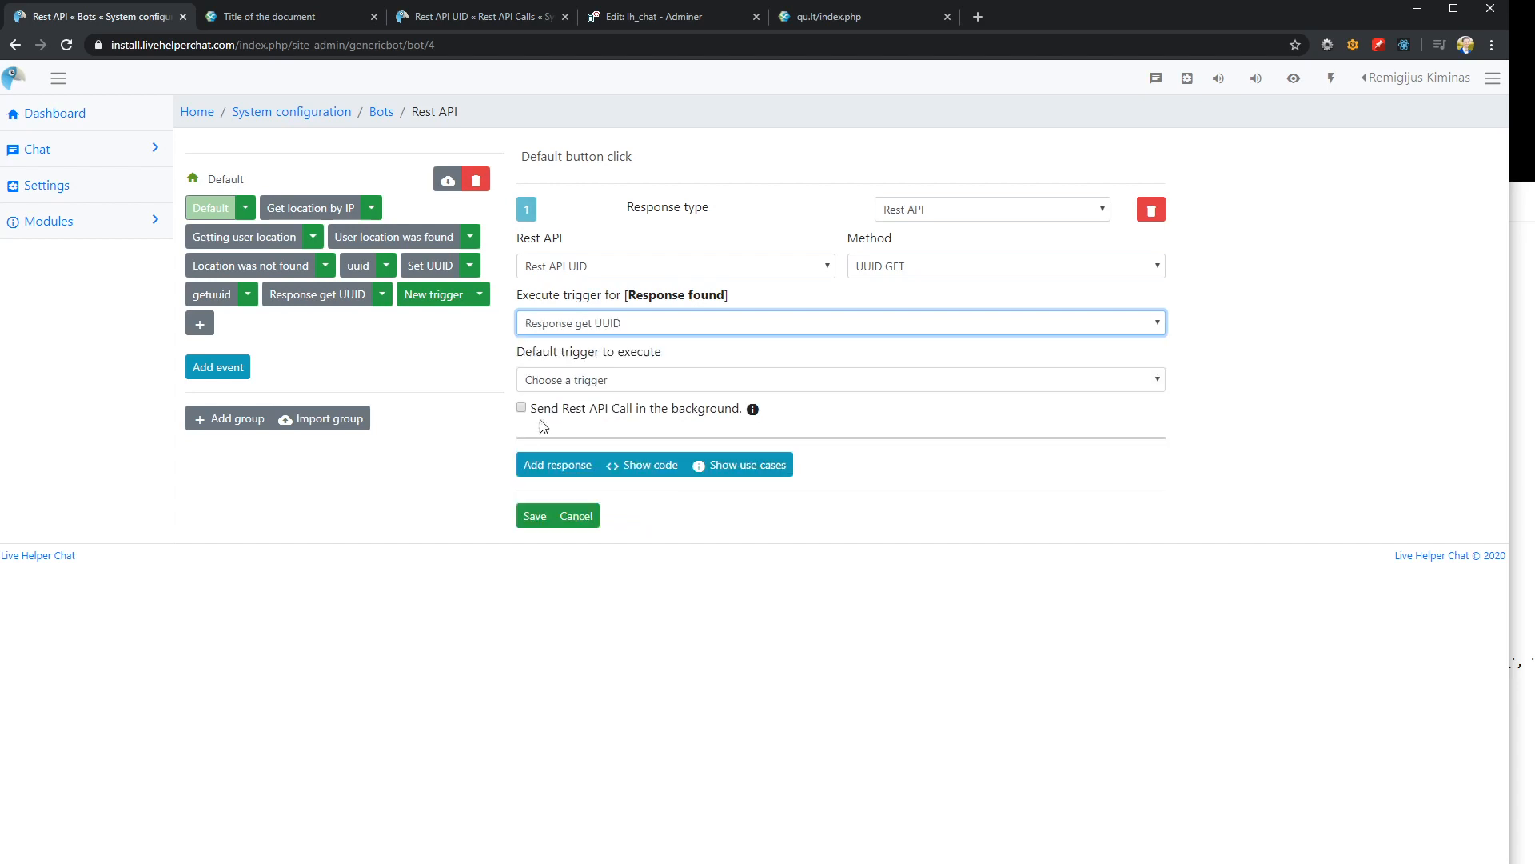
click(540, 513)
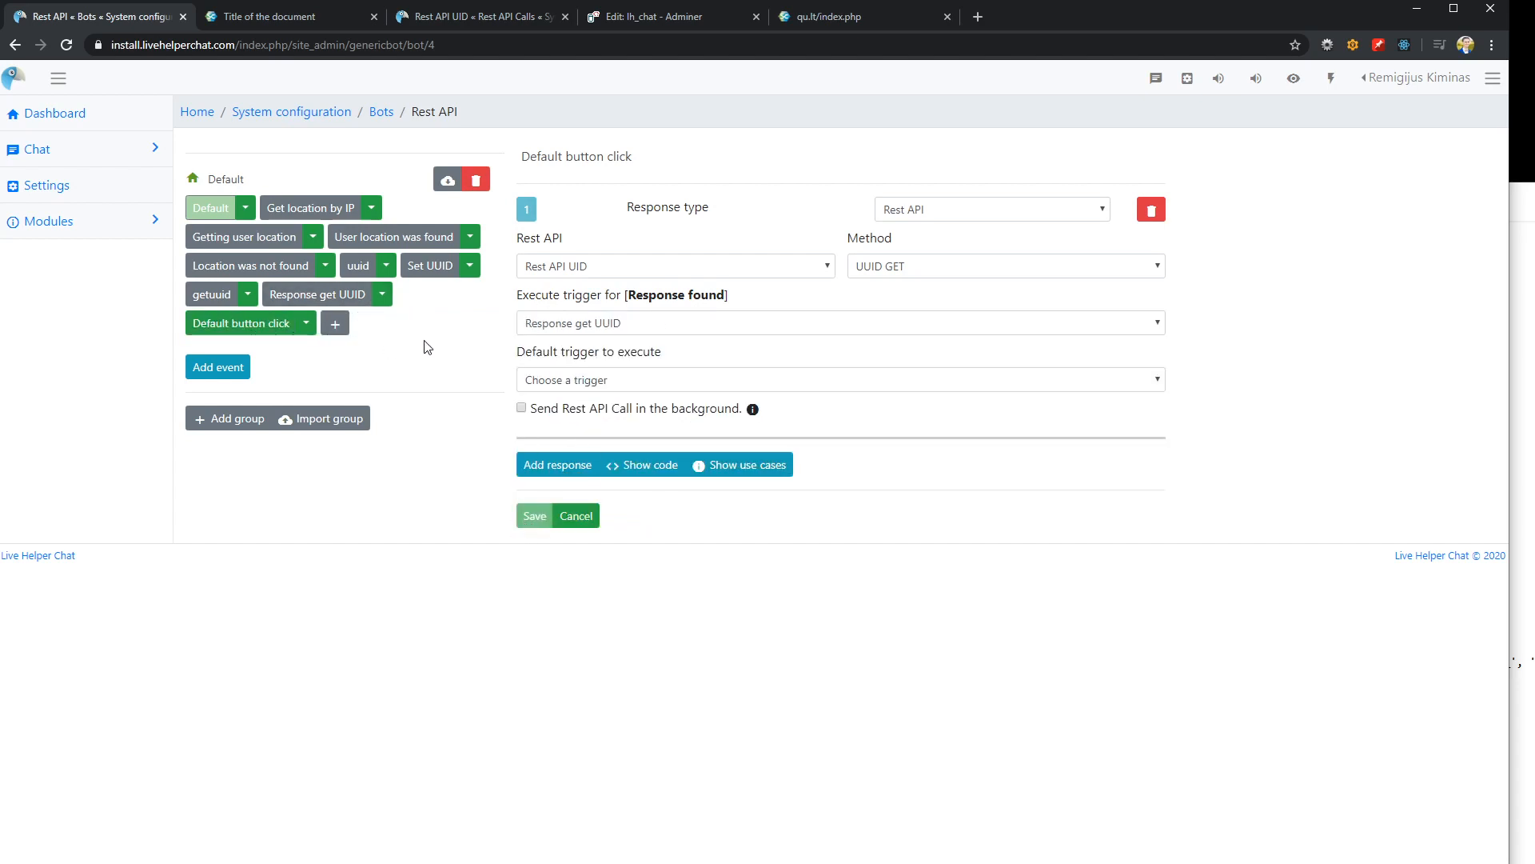
Mark the Default button click trigger as default for unknown button click
click(308, 323)
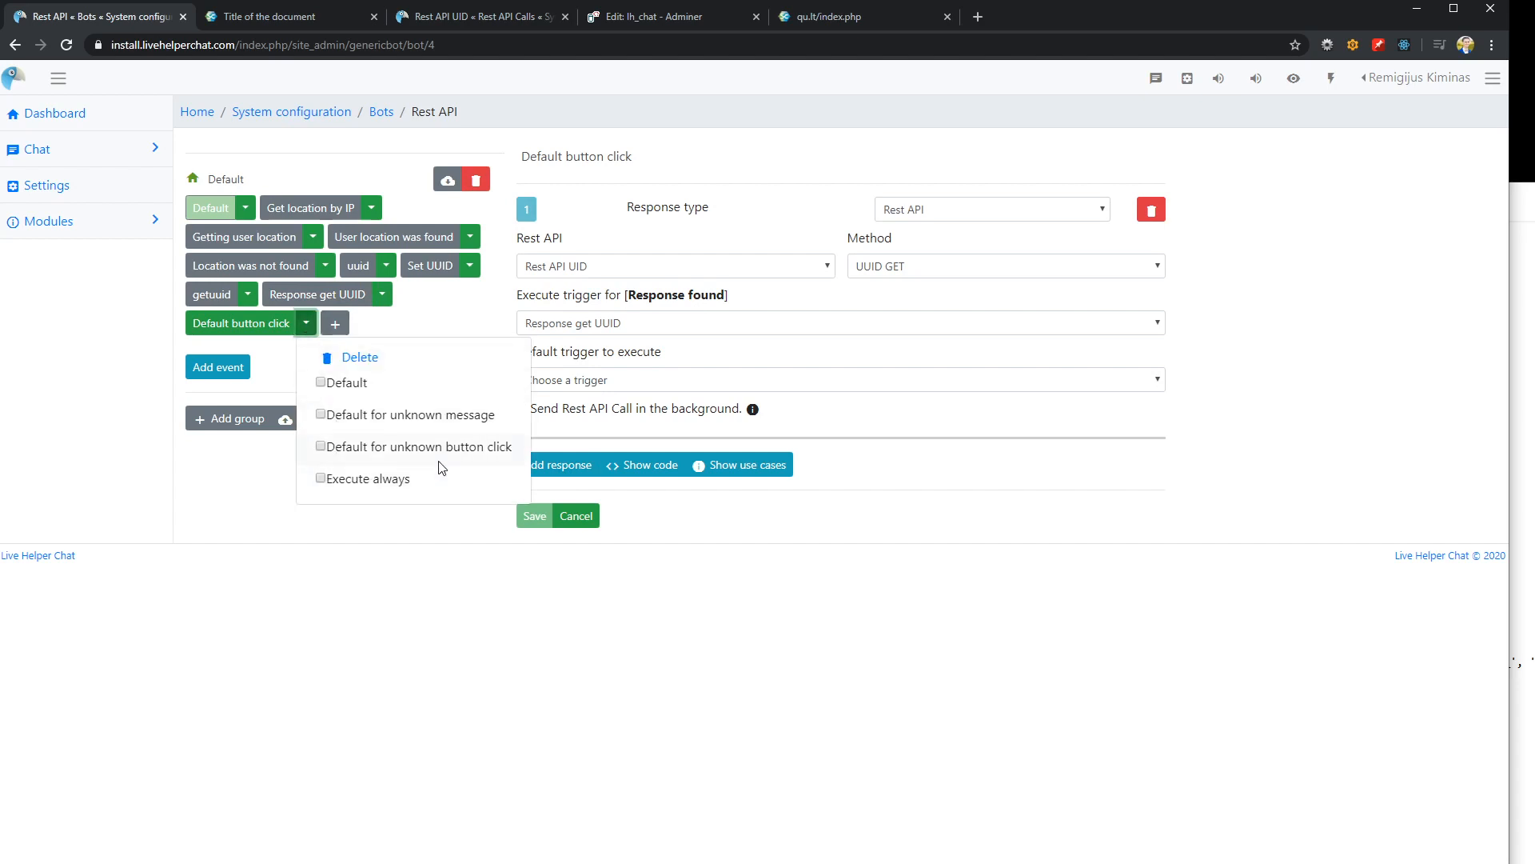
mouse_move(346, 452)
click(321, 448)
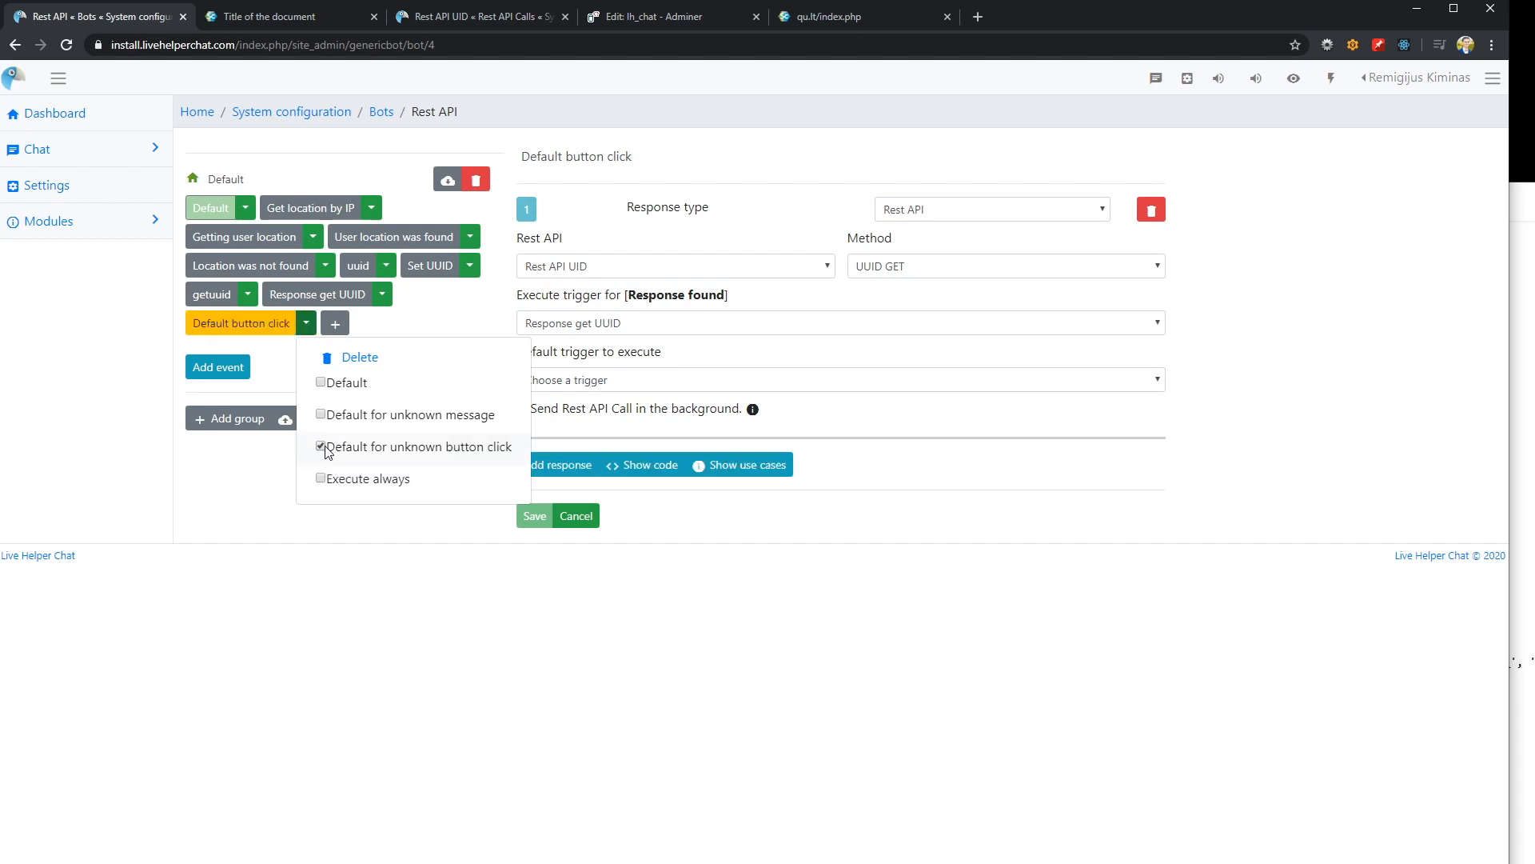
click(438, 582)
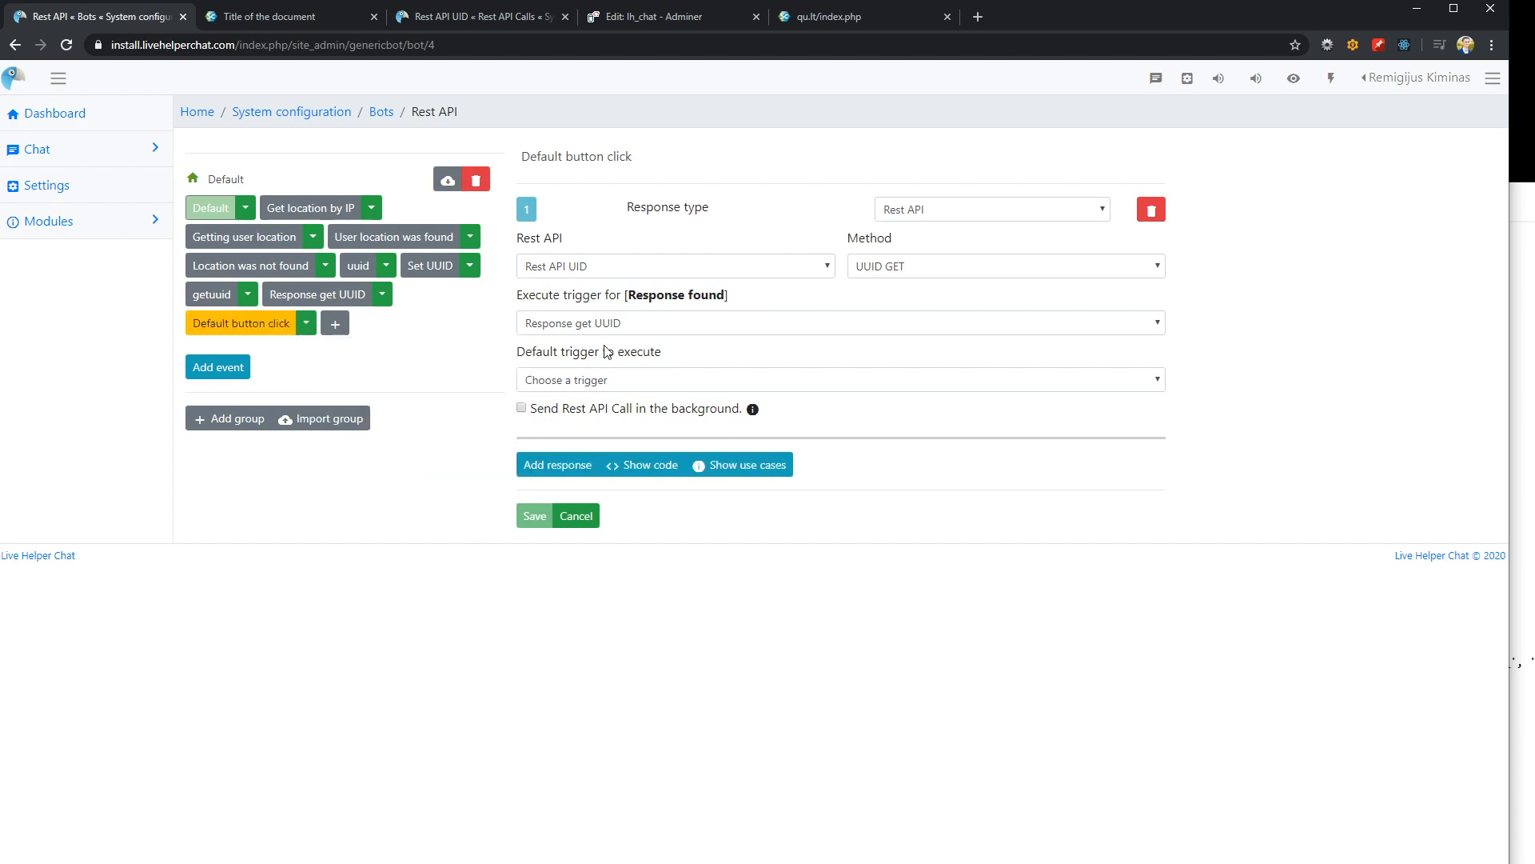
Check the demo page's chat reply to the button click, and examine the UUID GET request's authorization and params
click(298, 22)
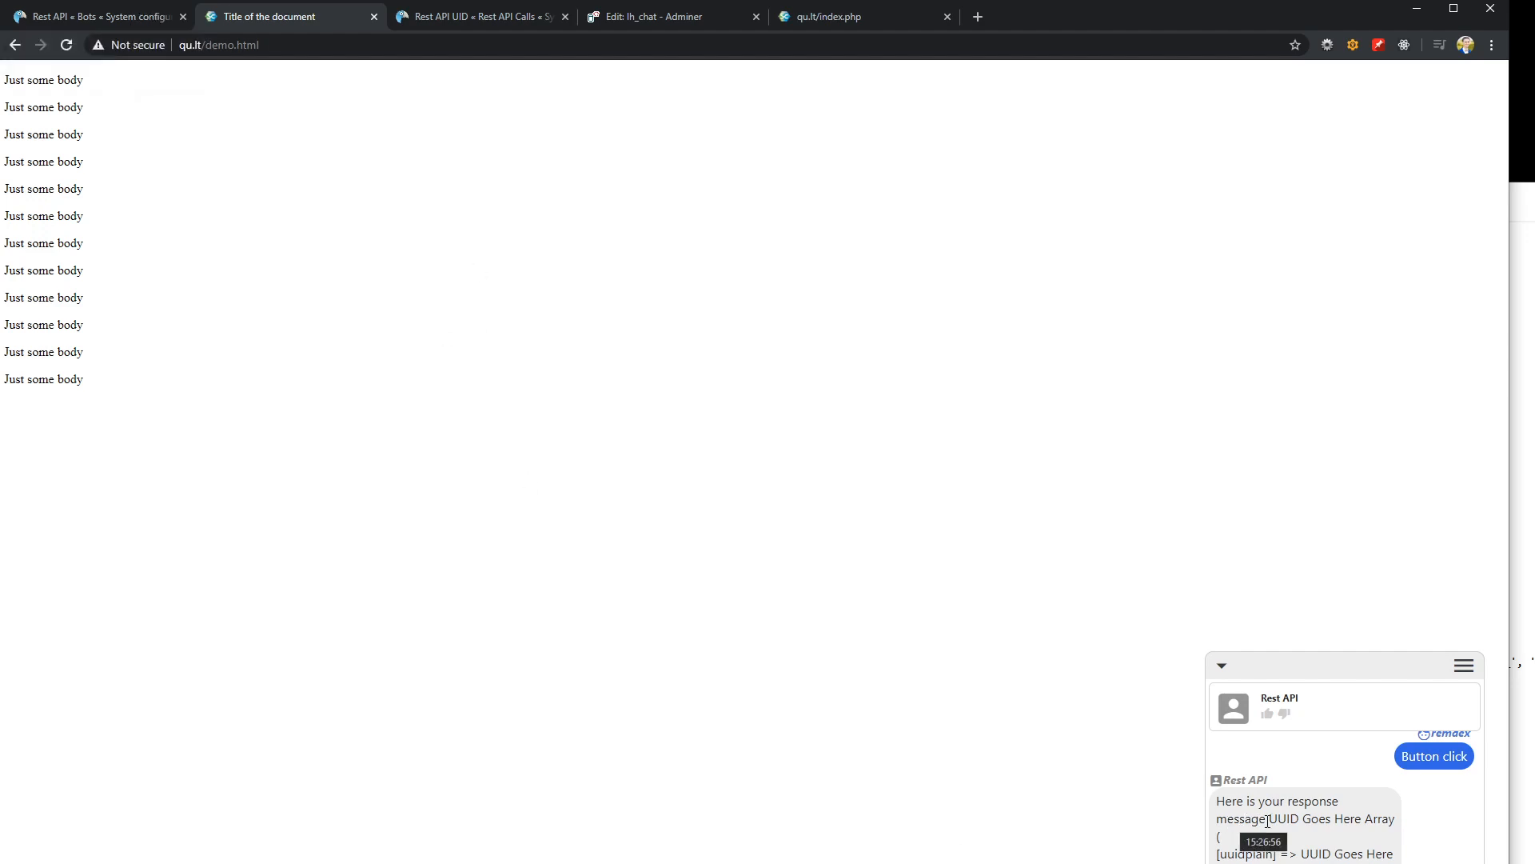
click(85, 22)
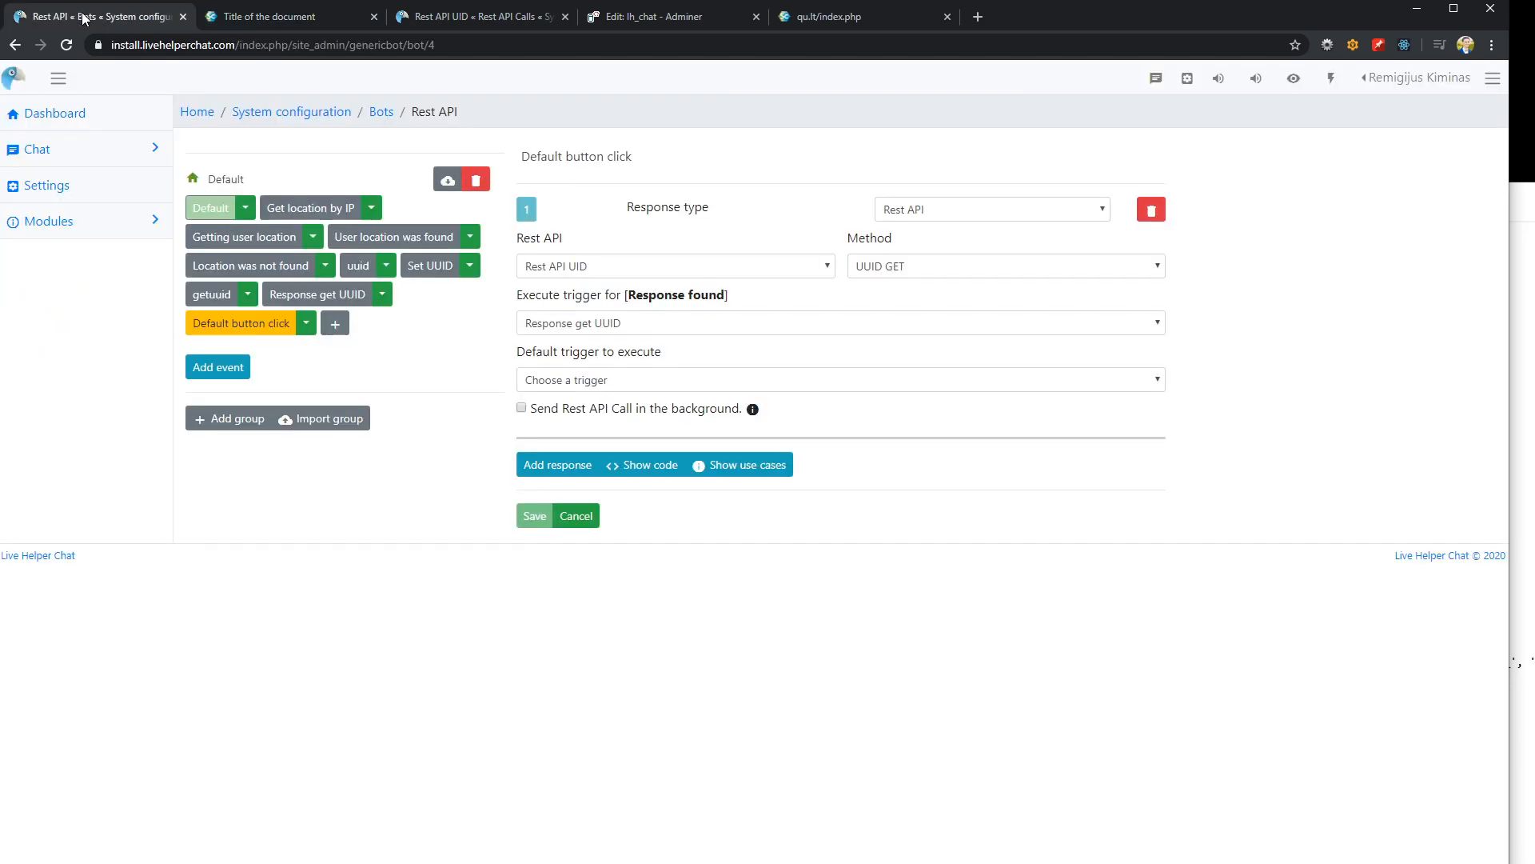
click(439, 17)
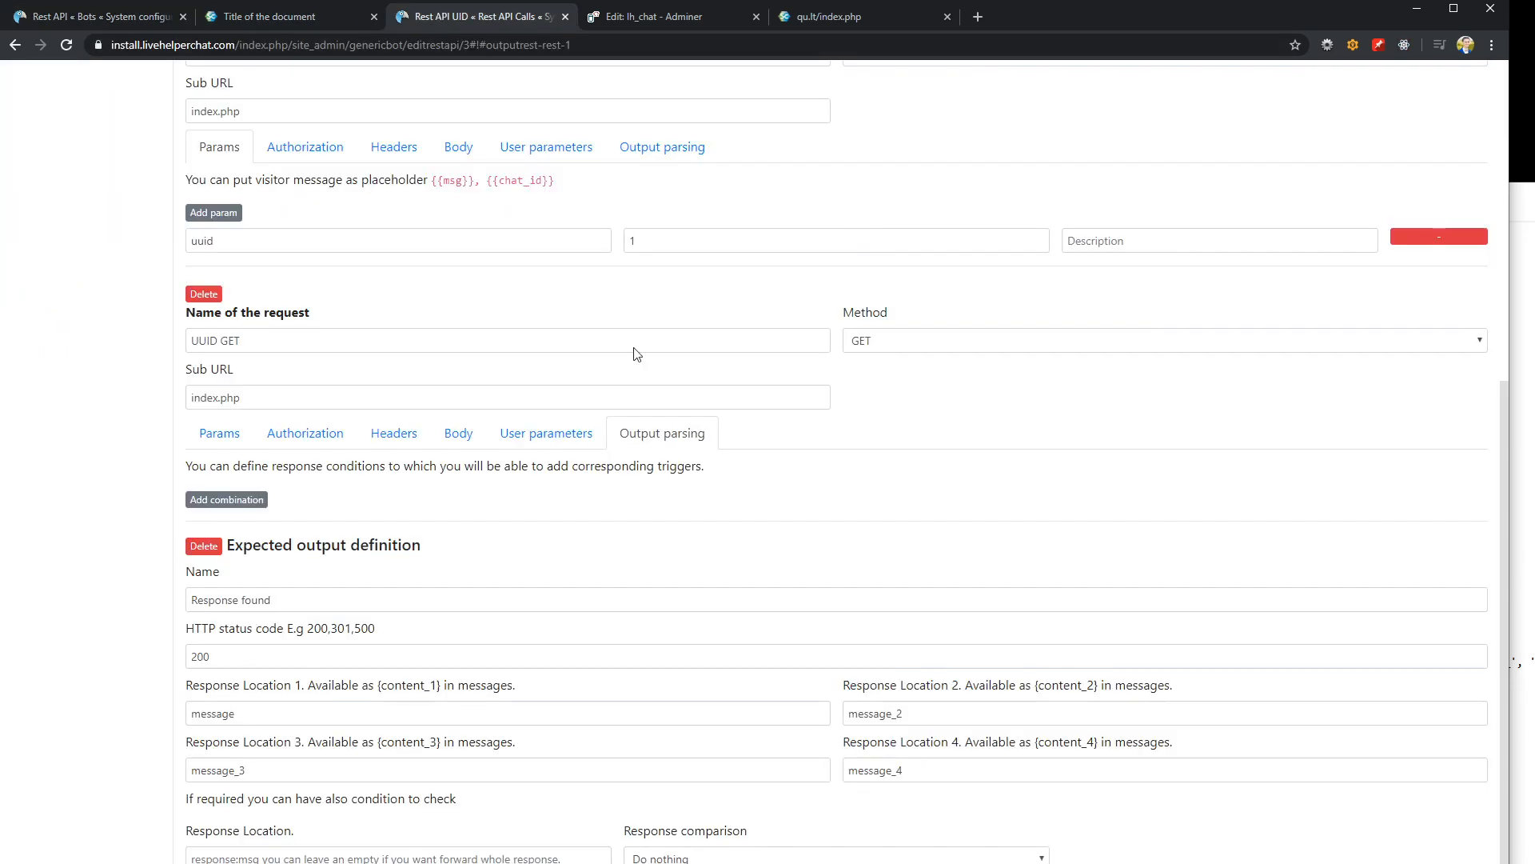
click(312, 436)
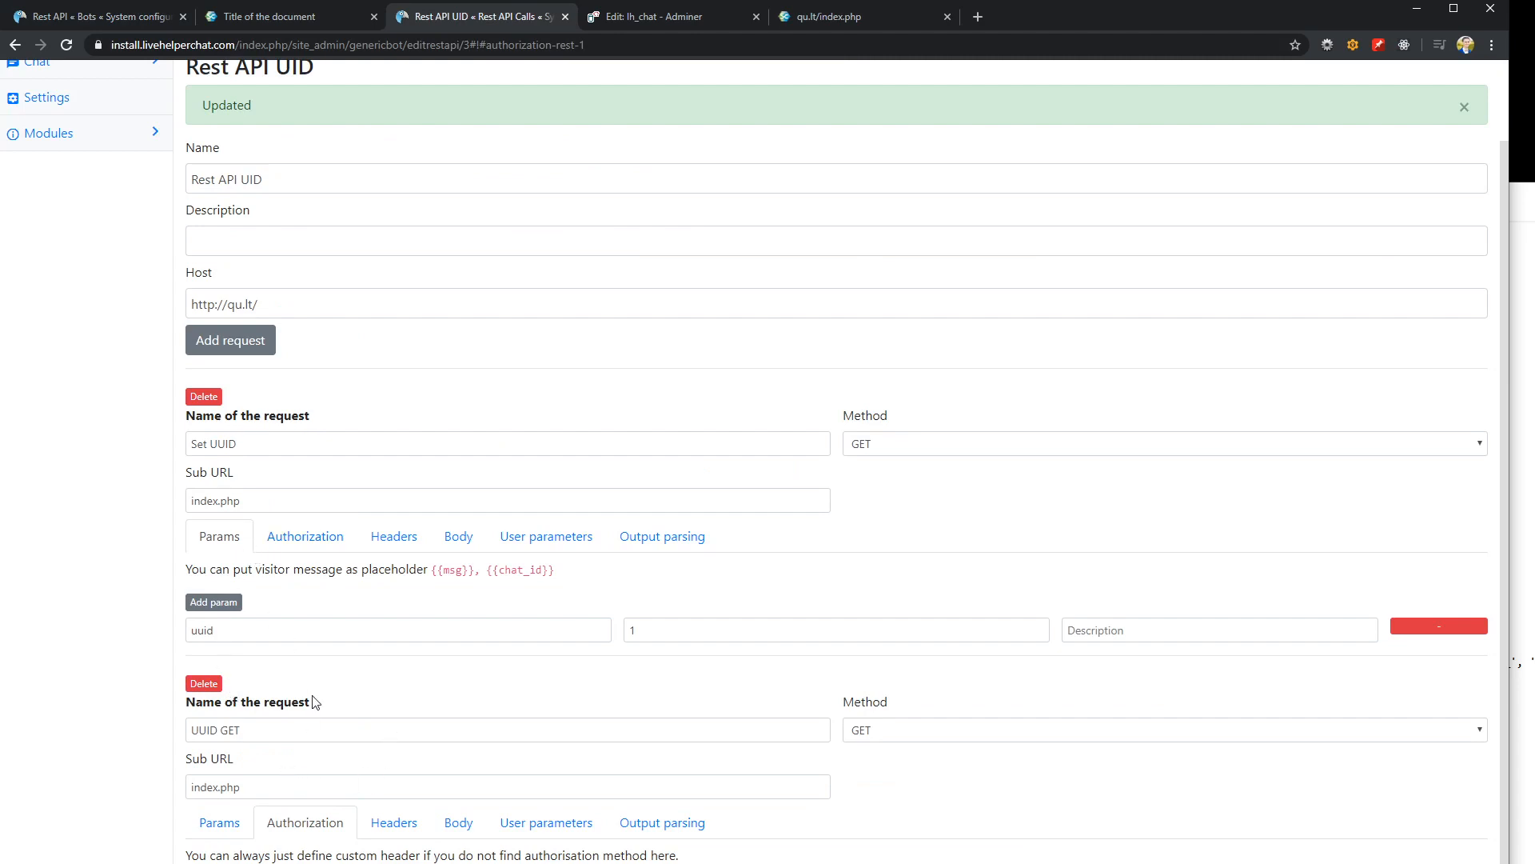
click(230, 832)
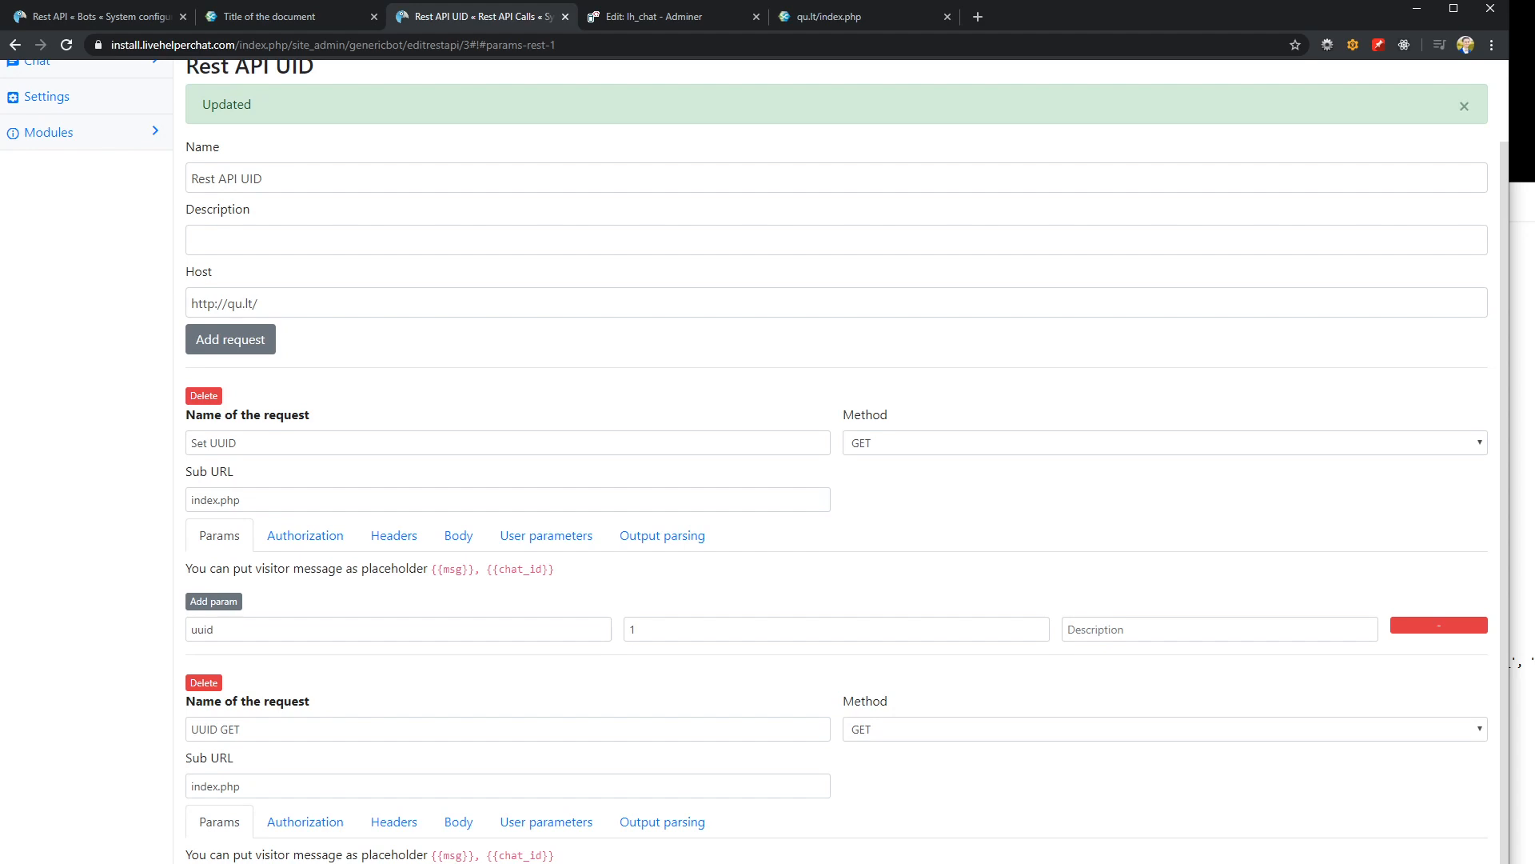
scroll(754, 461, down, 1)
click(240, 863)
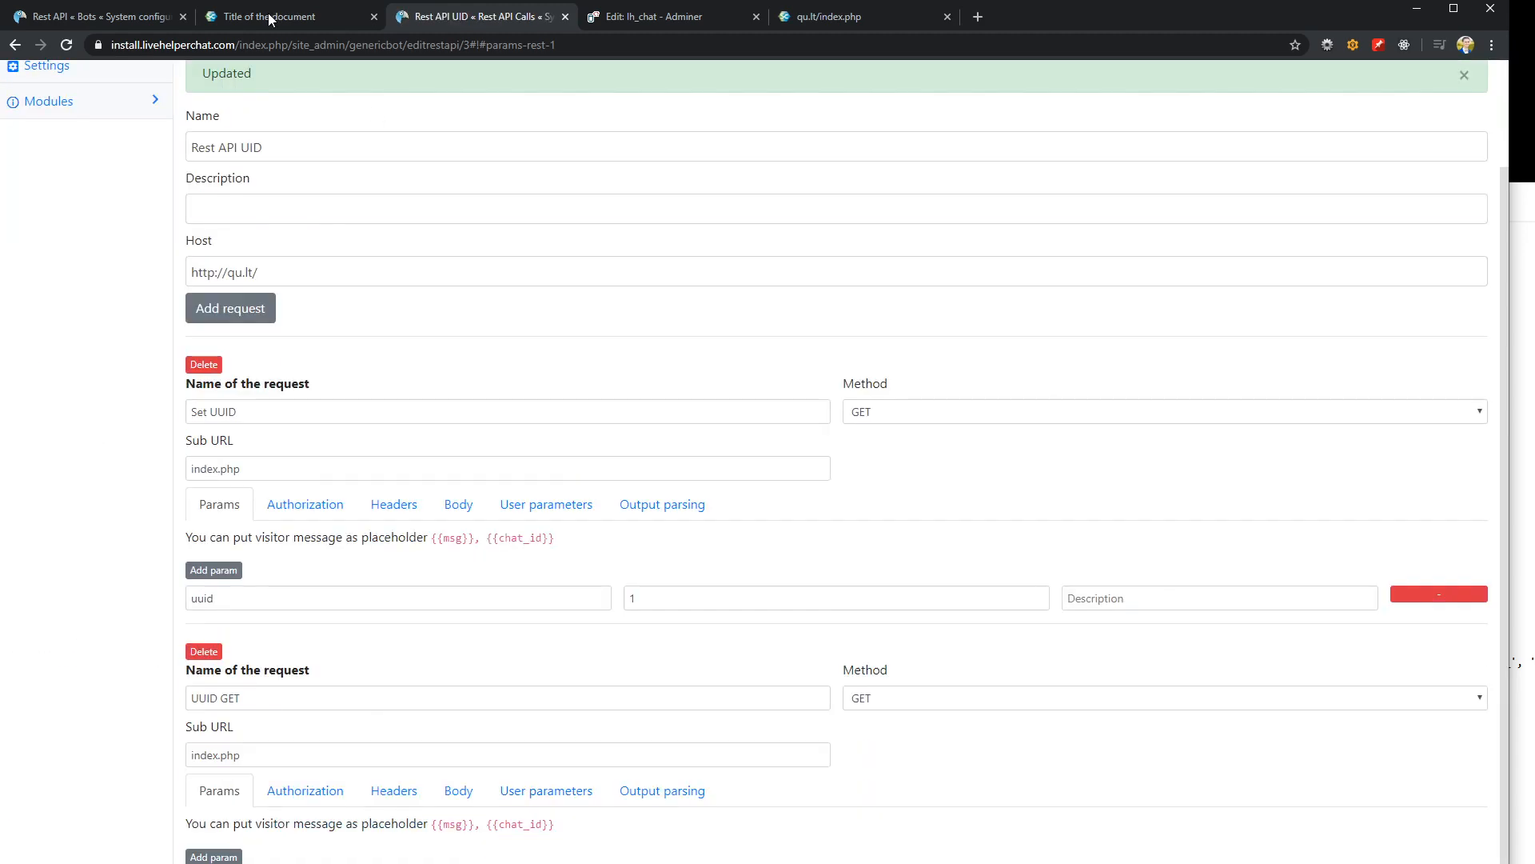
click(268, 16)
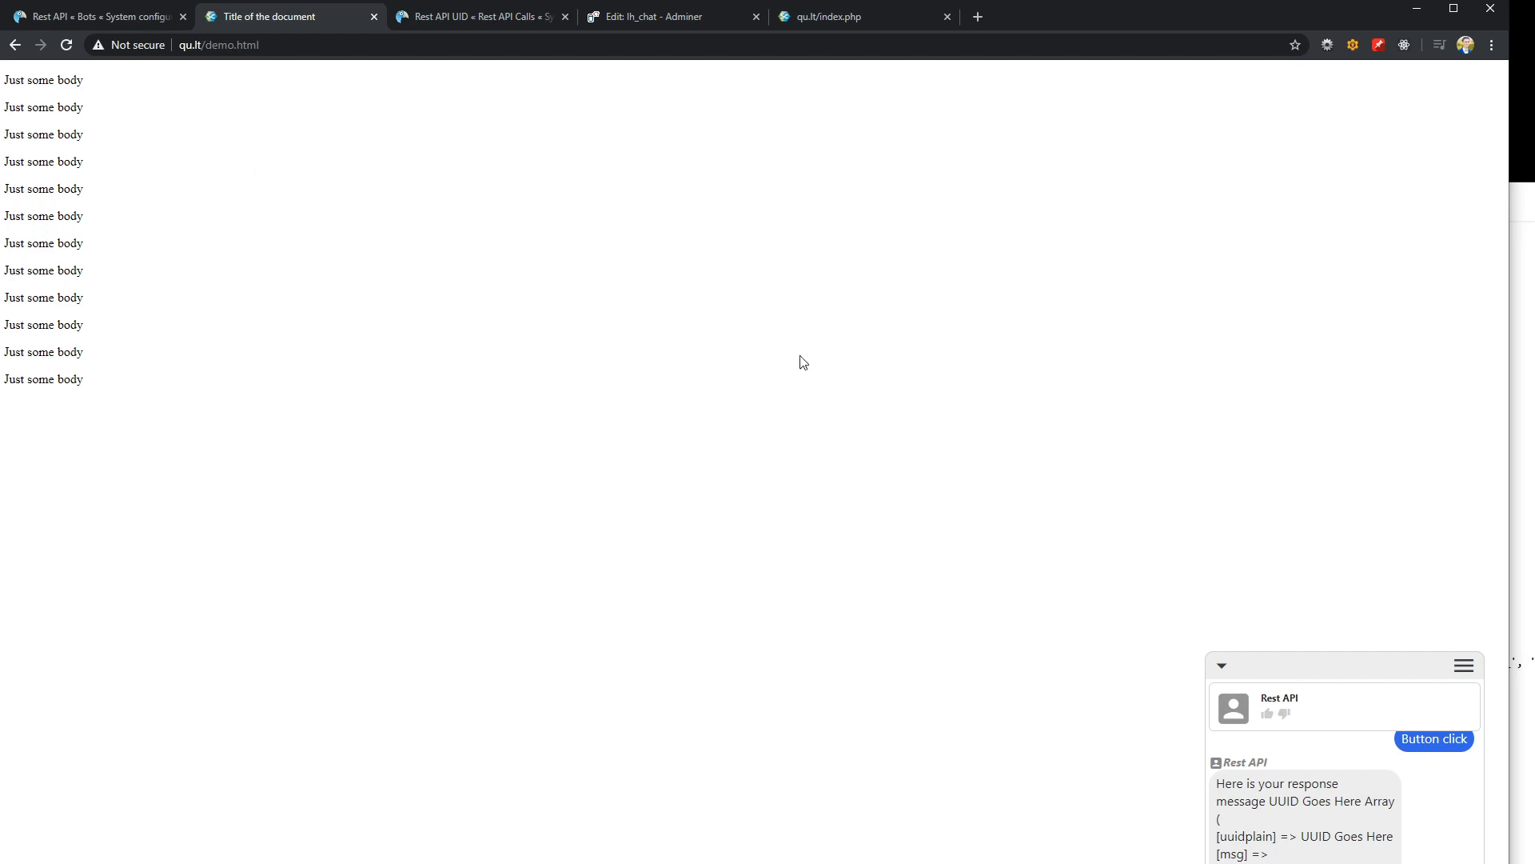
click(82, 20)
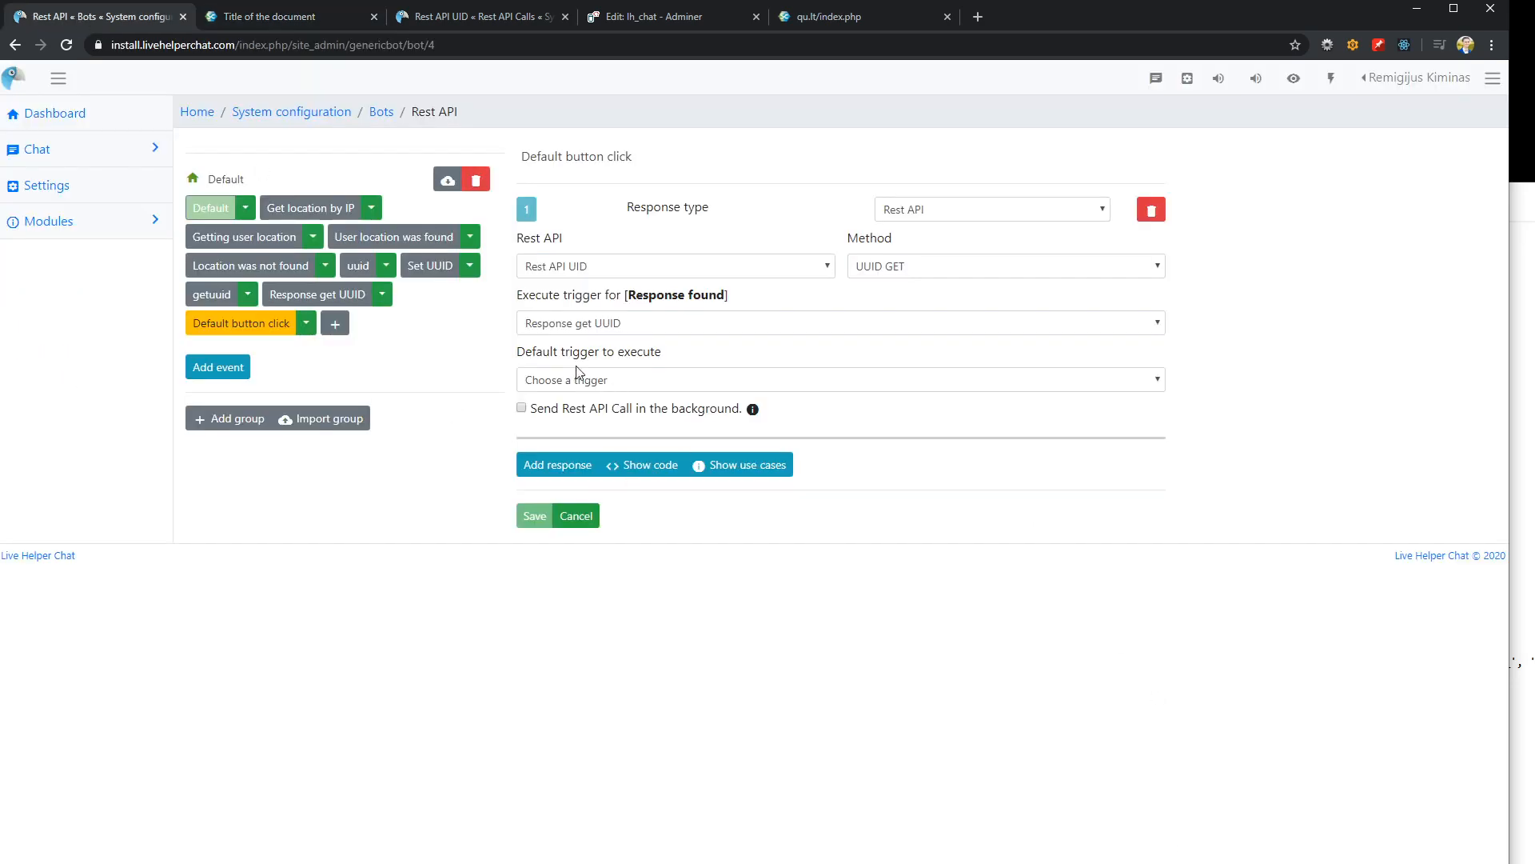
Clear the HTTP status code in the UUID GET request's Response found output definition and save the Rest API call
click(452, 17)
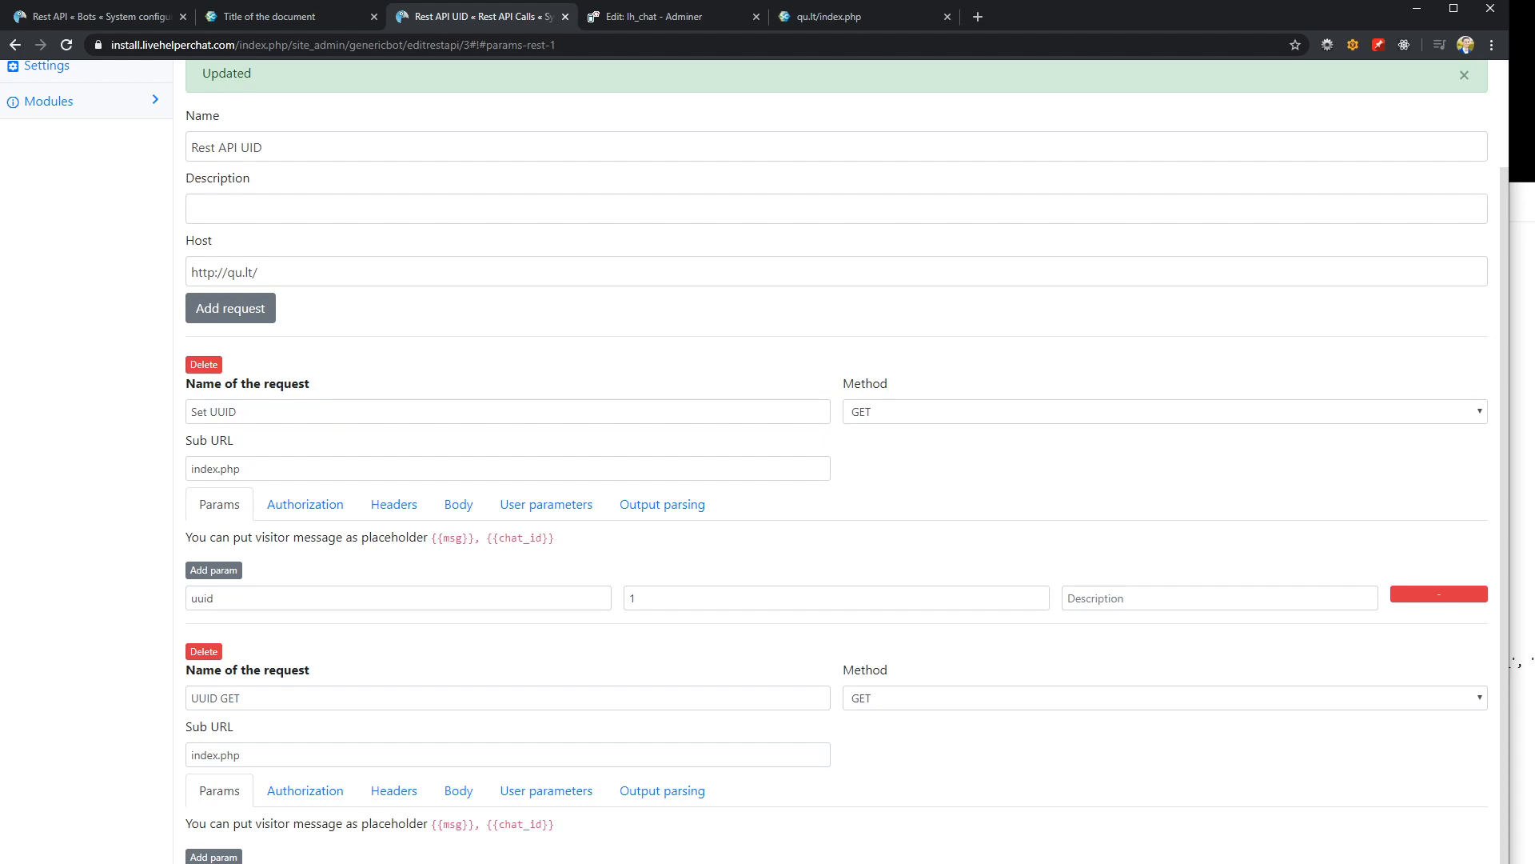
click(112, 17)
click(352, 24)
click(483, 26)
click(664, 791)
scroll(735, 779, down, 4)
scroll(304, 787, down, 1)
drag(211, 656, 154, 662)
key(BackSpace)
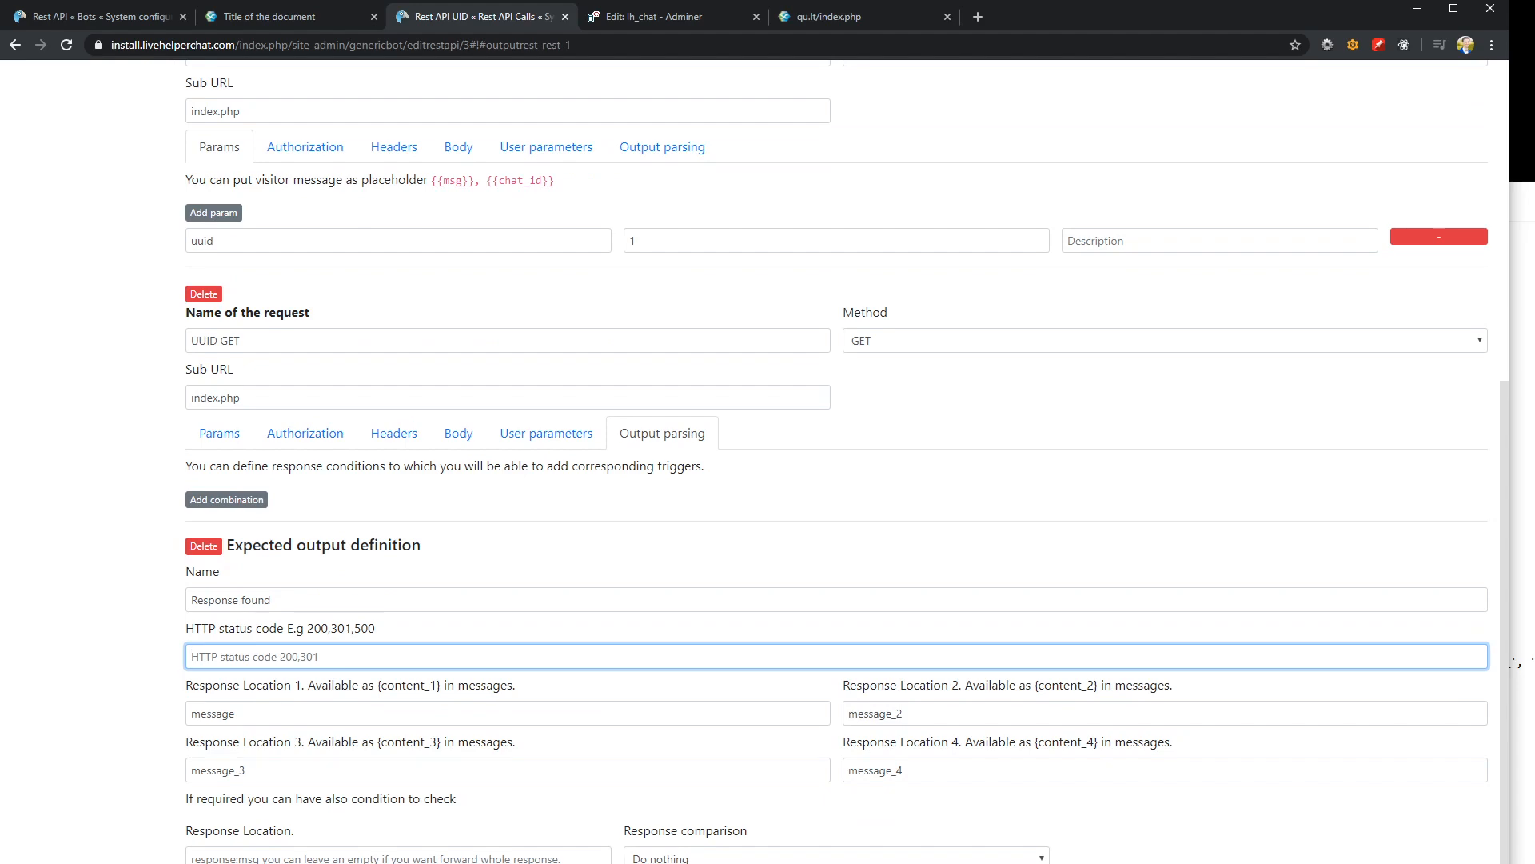
key(Return)
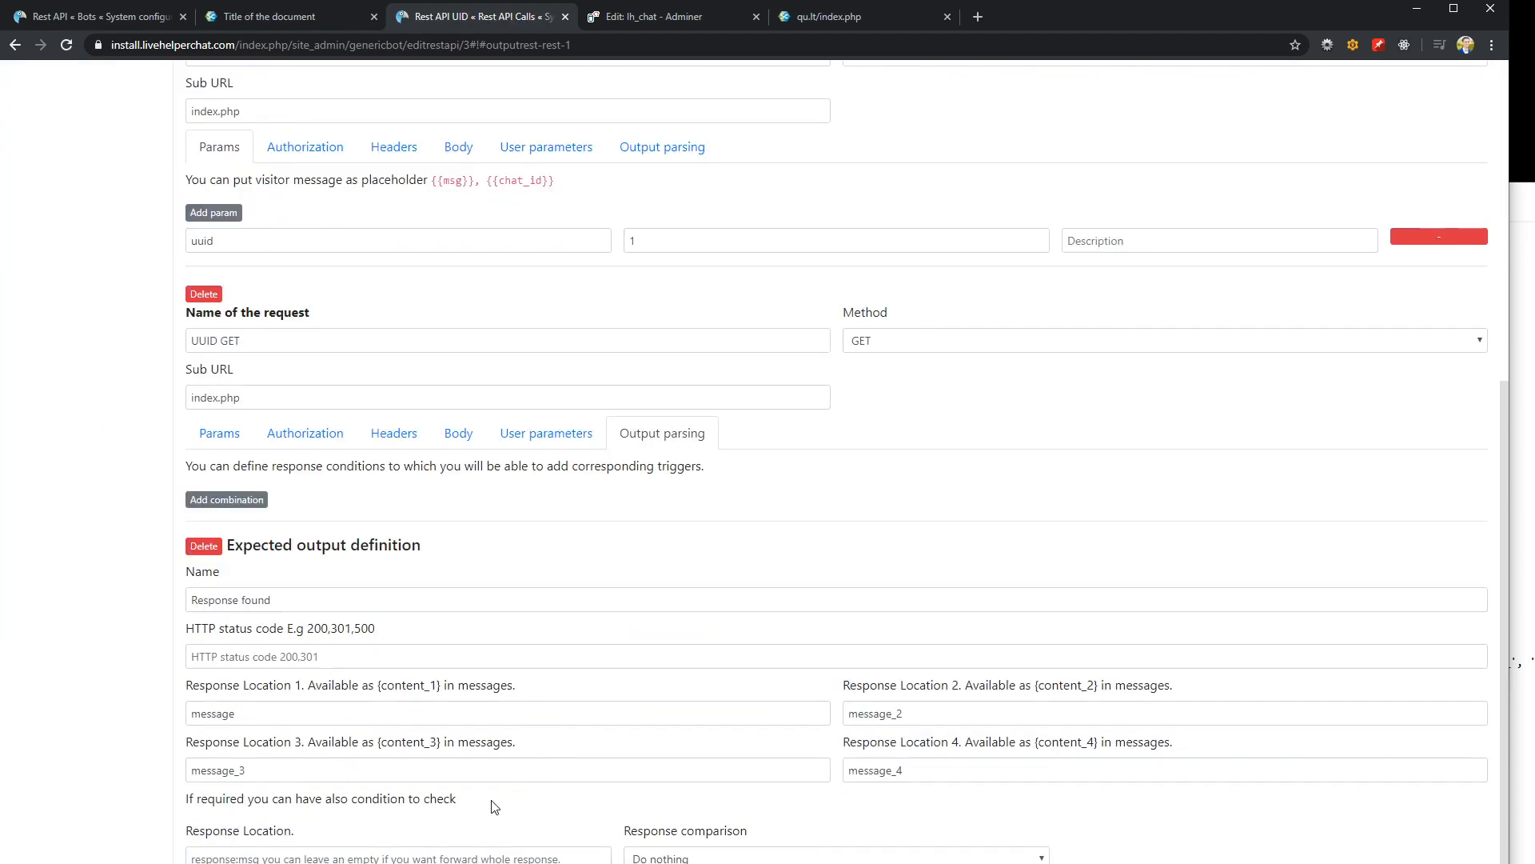
Create the payload button_click for the Button click quick reply of Response get UUID and save the trigger
click(131, 16)
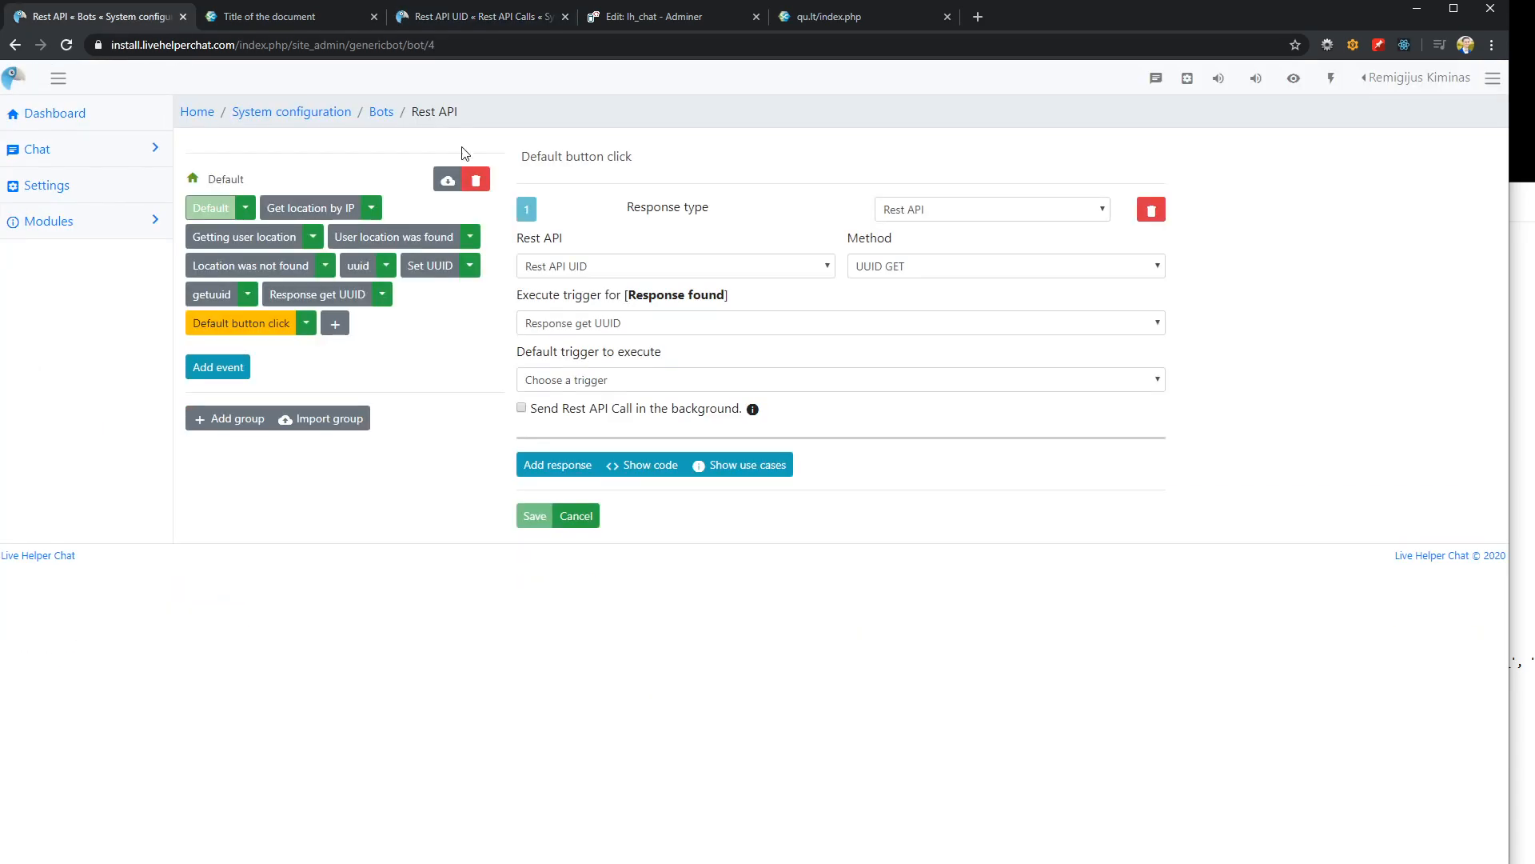
click(257, 26)
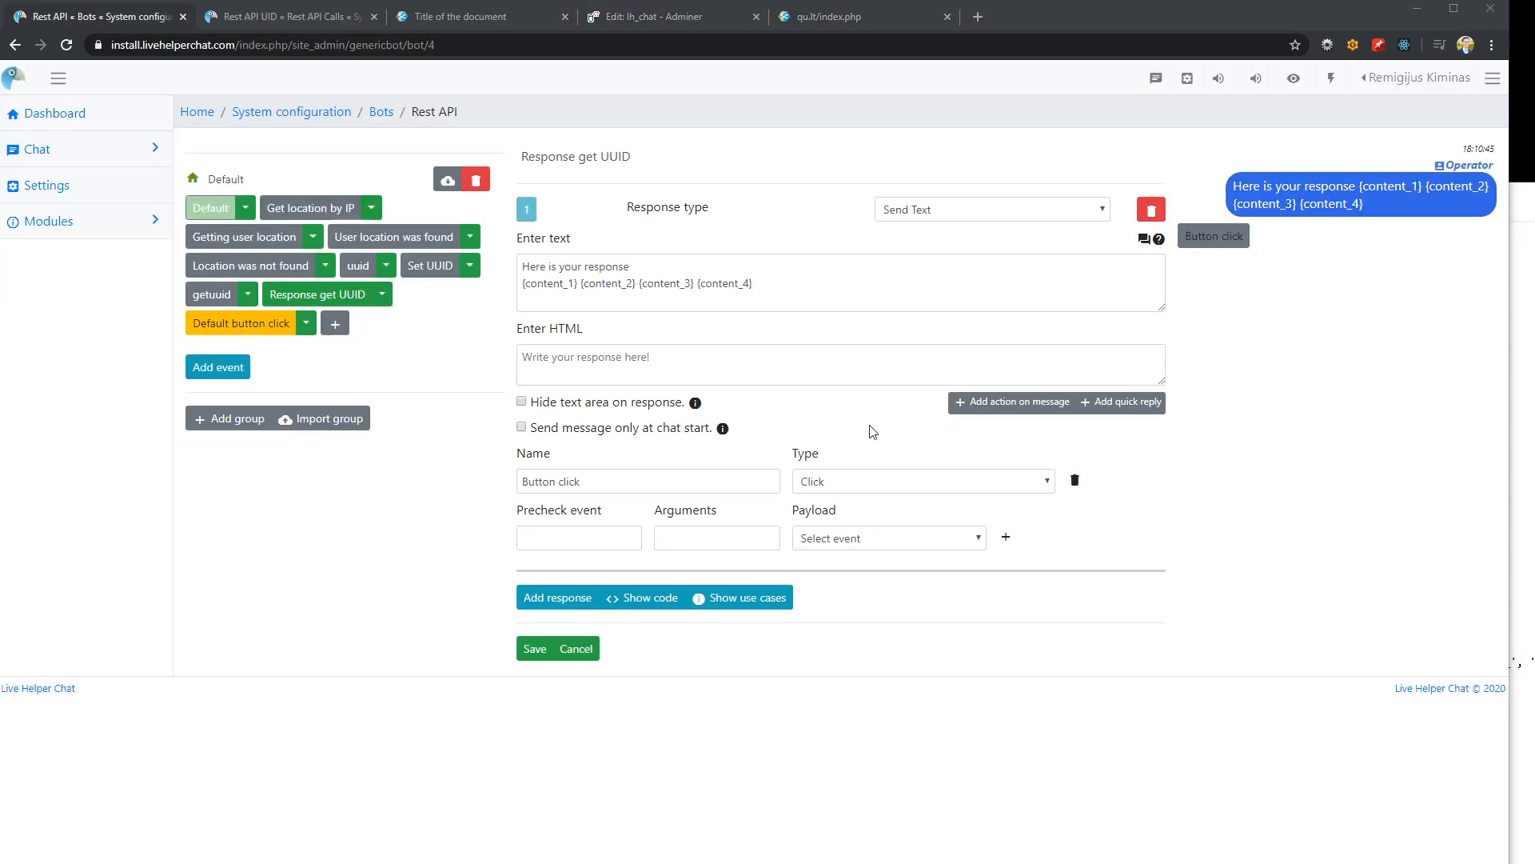
click(1005, 538)
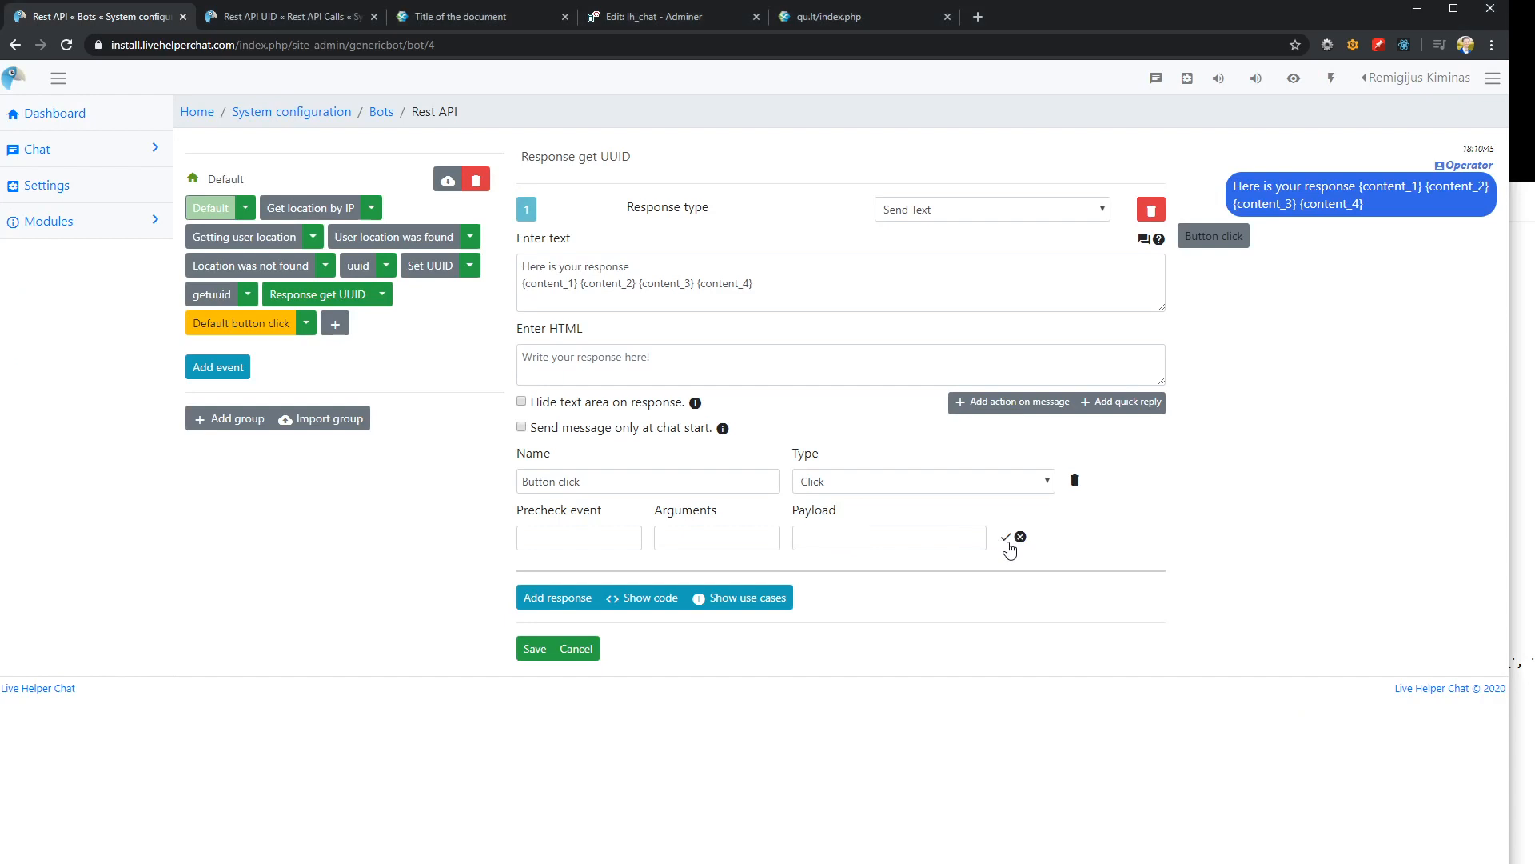
click(897, 536)
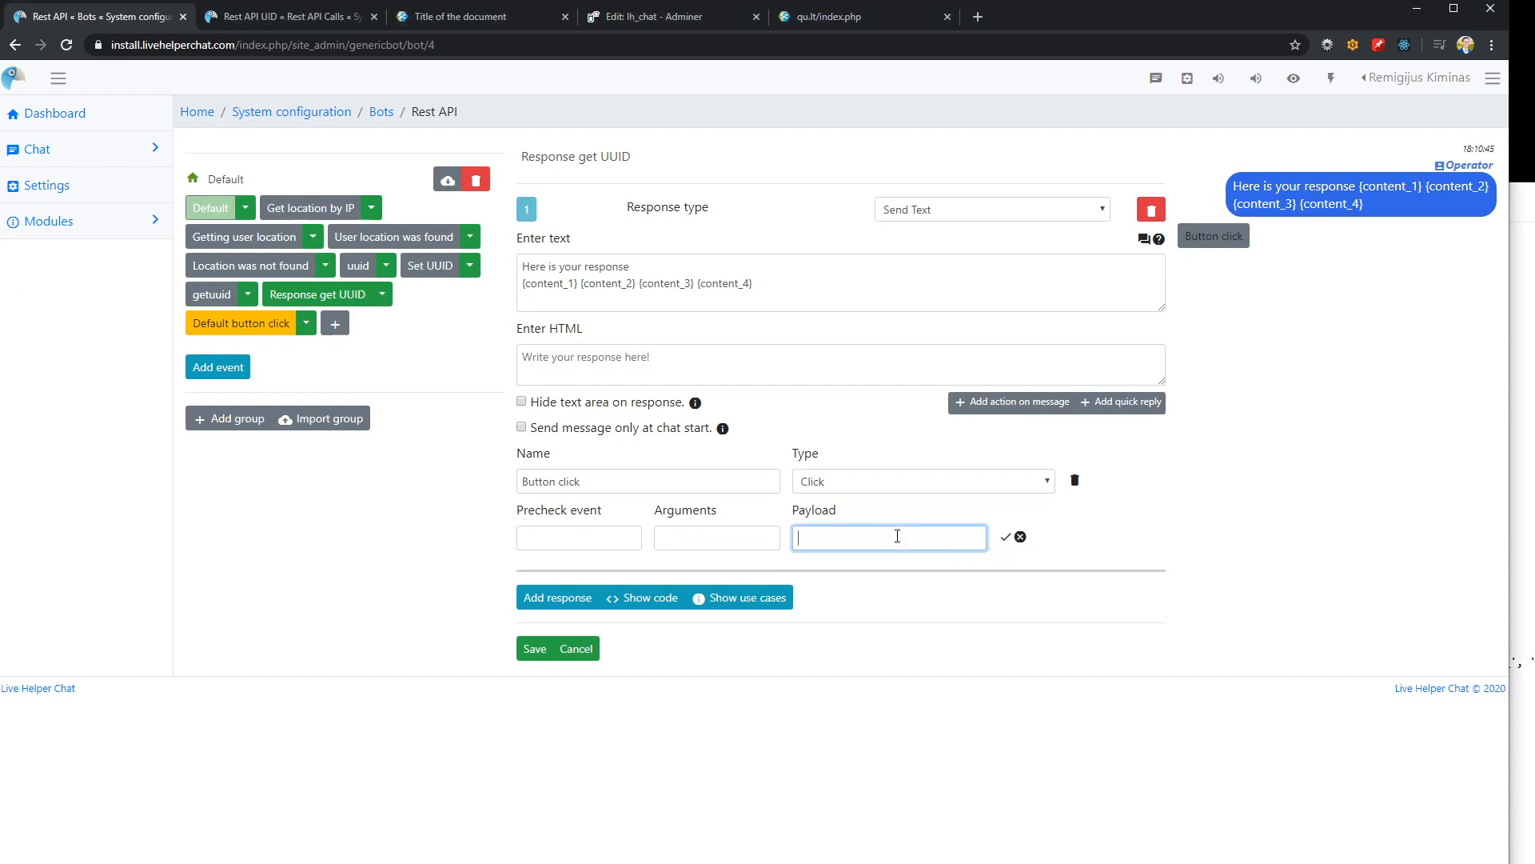
text(button_click)
click(1005, 537)
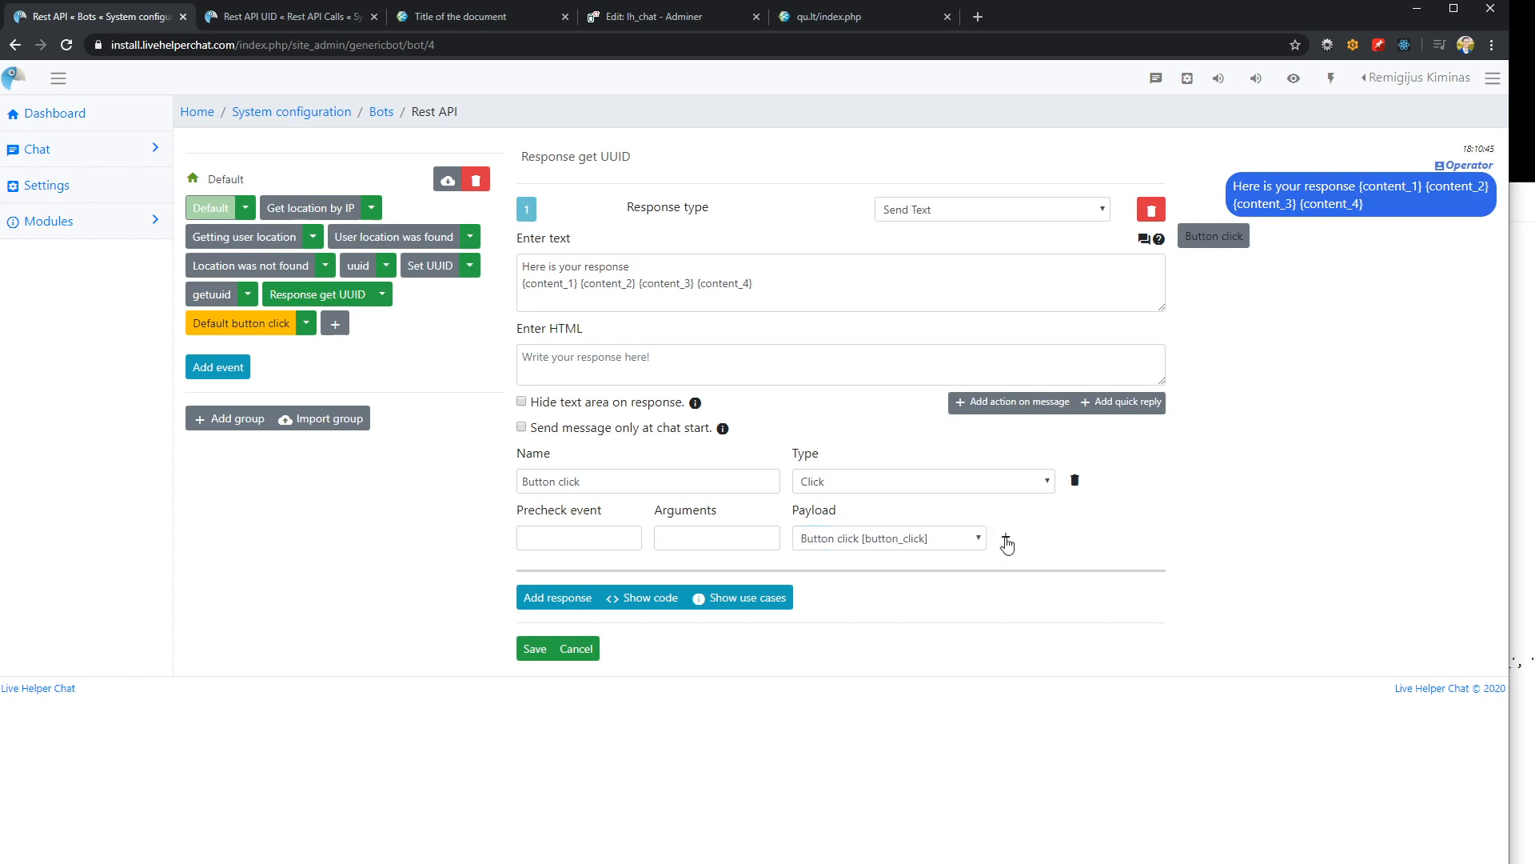
click(535, 649)
Set the HTTP status code of the UUID GET request's Response found output to 200 and save the Rest API call
click(292, 16)
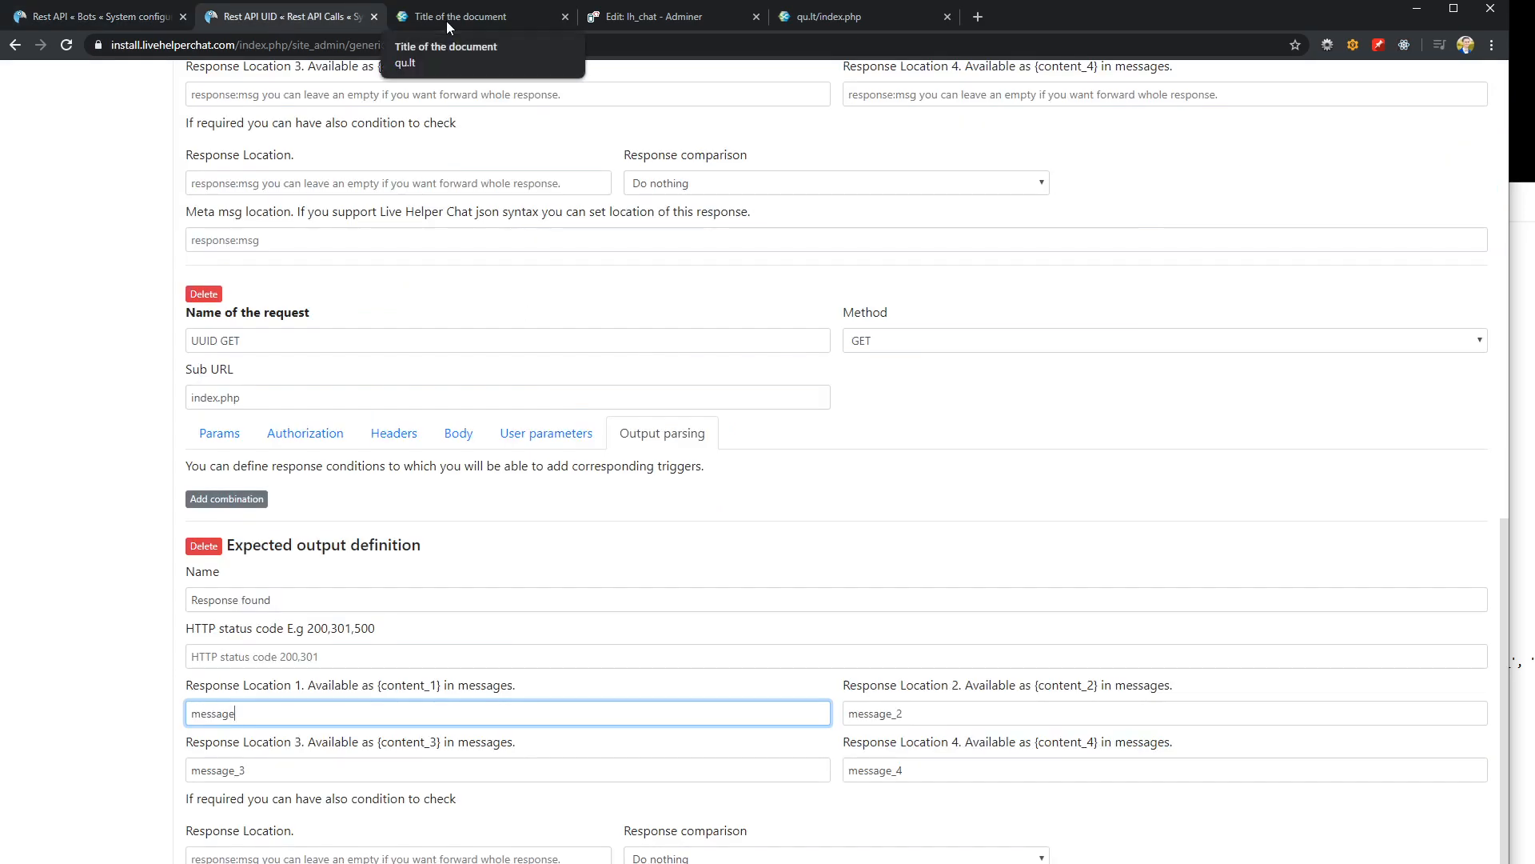
click(303, 653)
text(200)
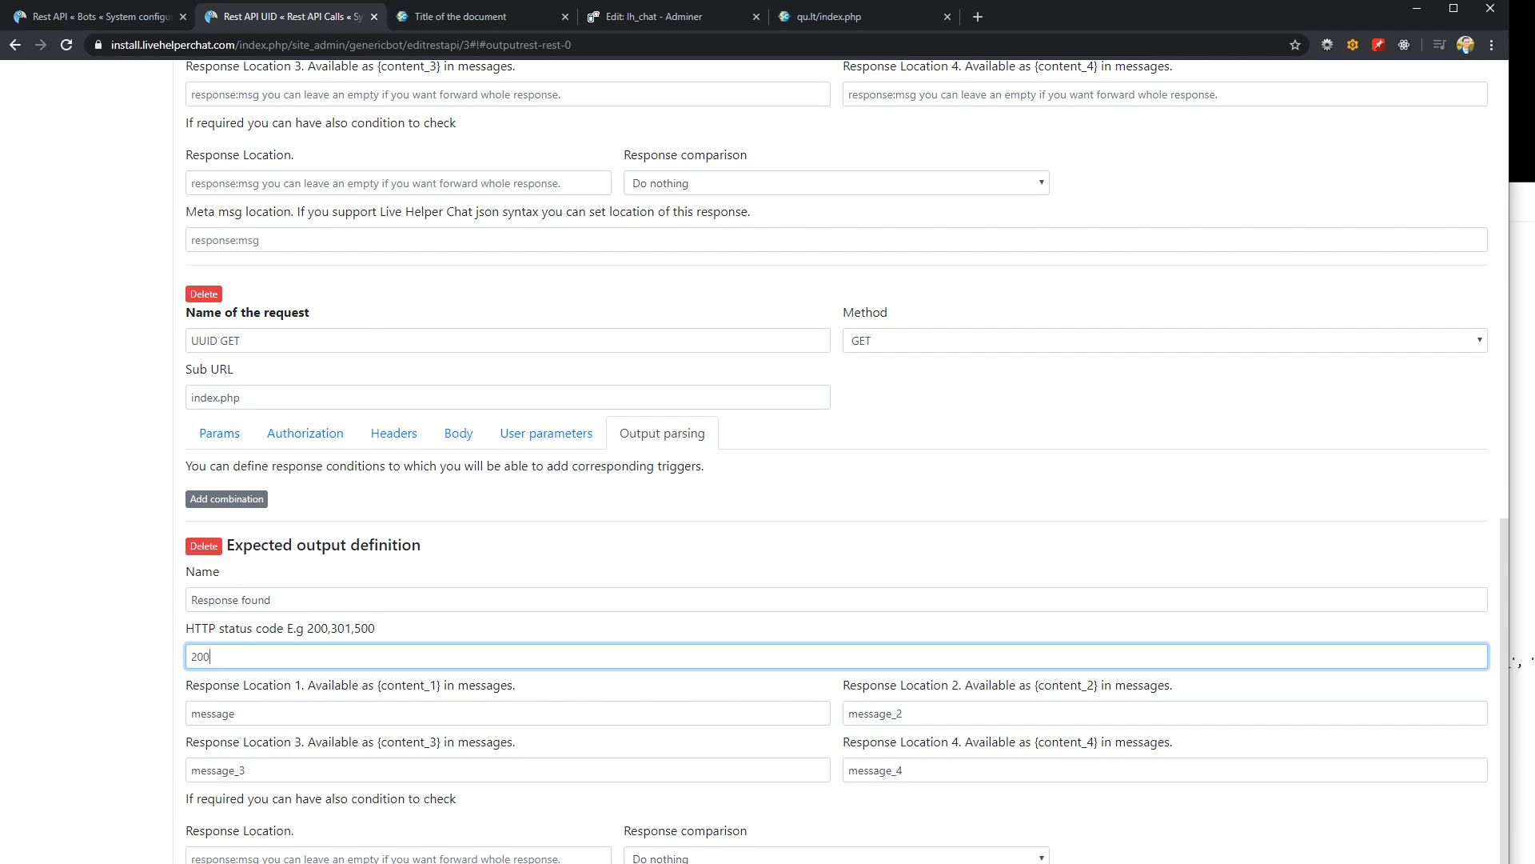
key(Return)
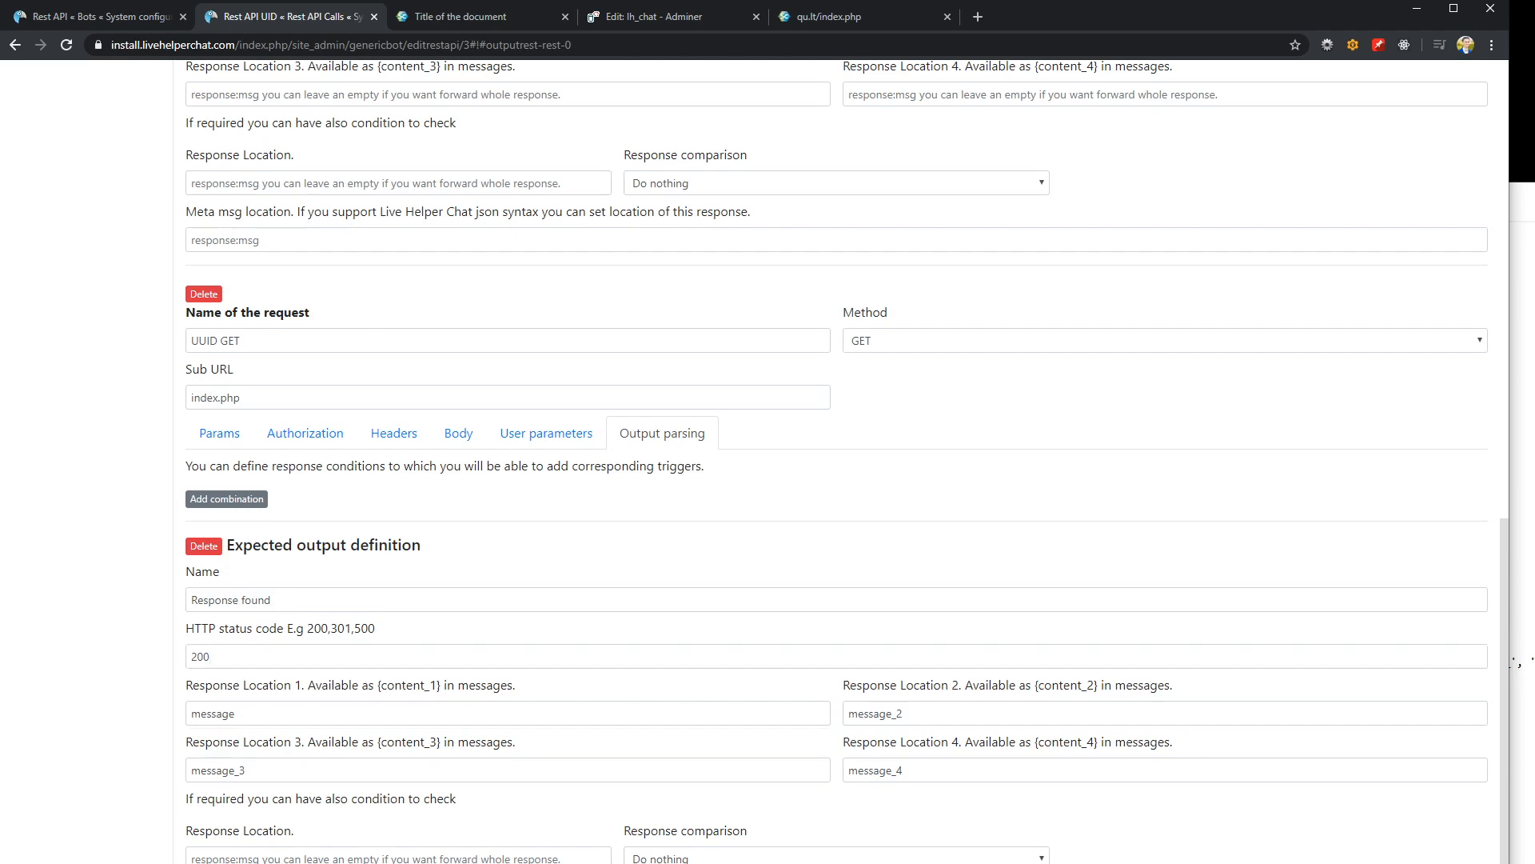
Check the bot's reply in the demo page's chat widget, and review the three scenarios in the Notepad notes
click(453, 17)
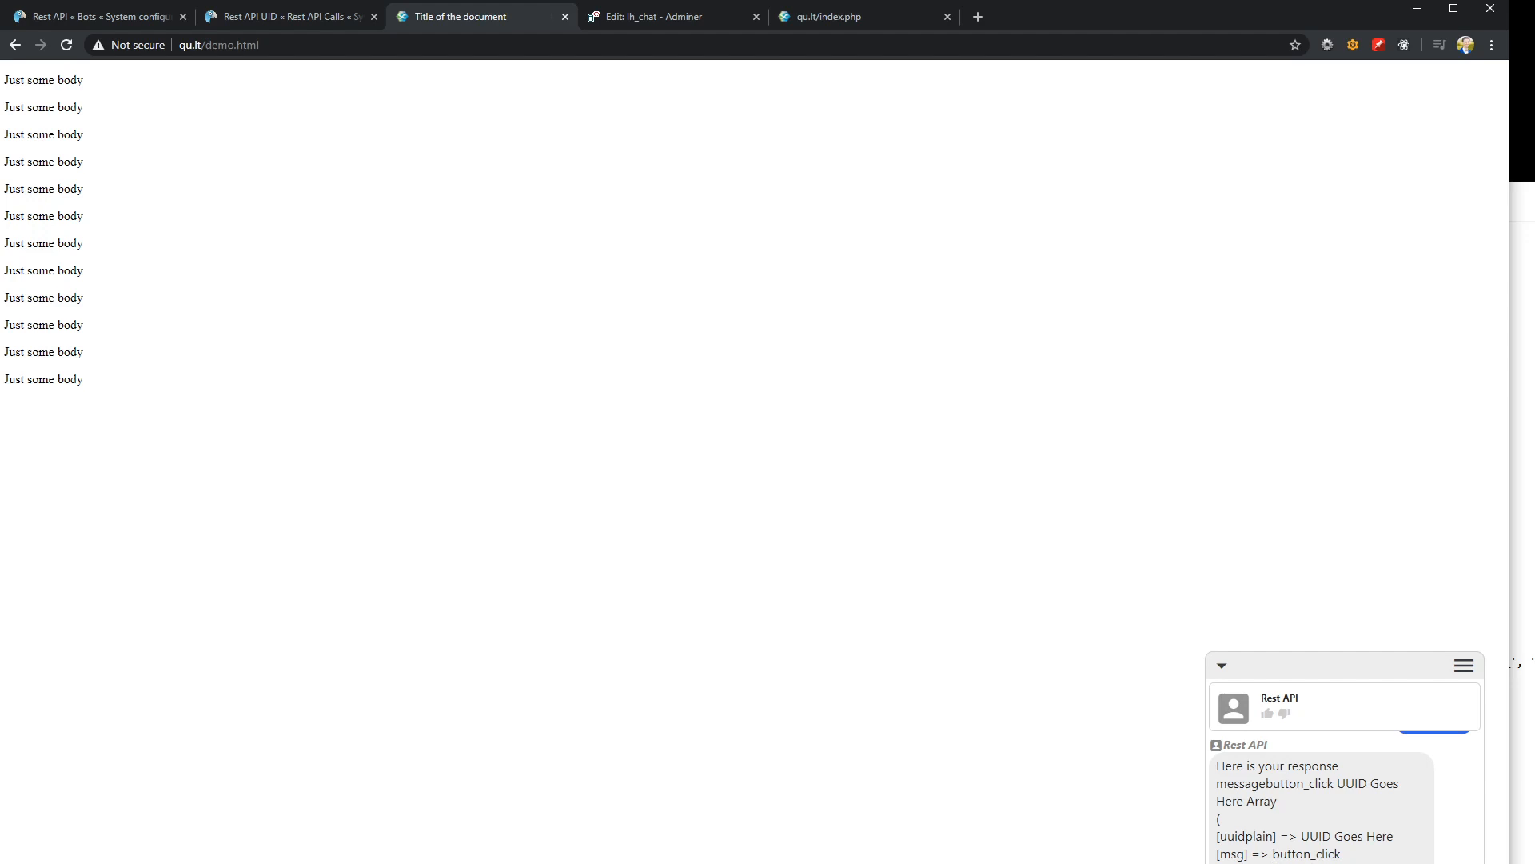
key(alt+Tab)
scroll(1219, 631, down, 2)
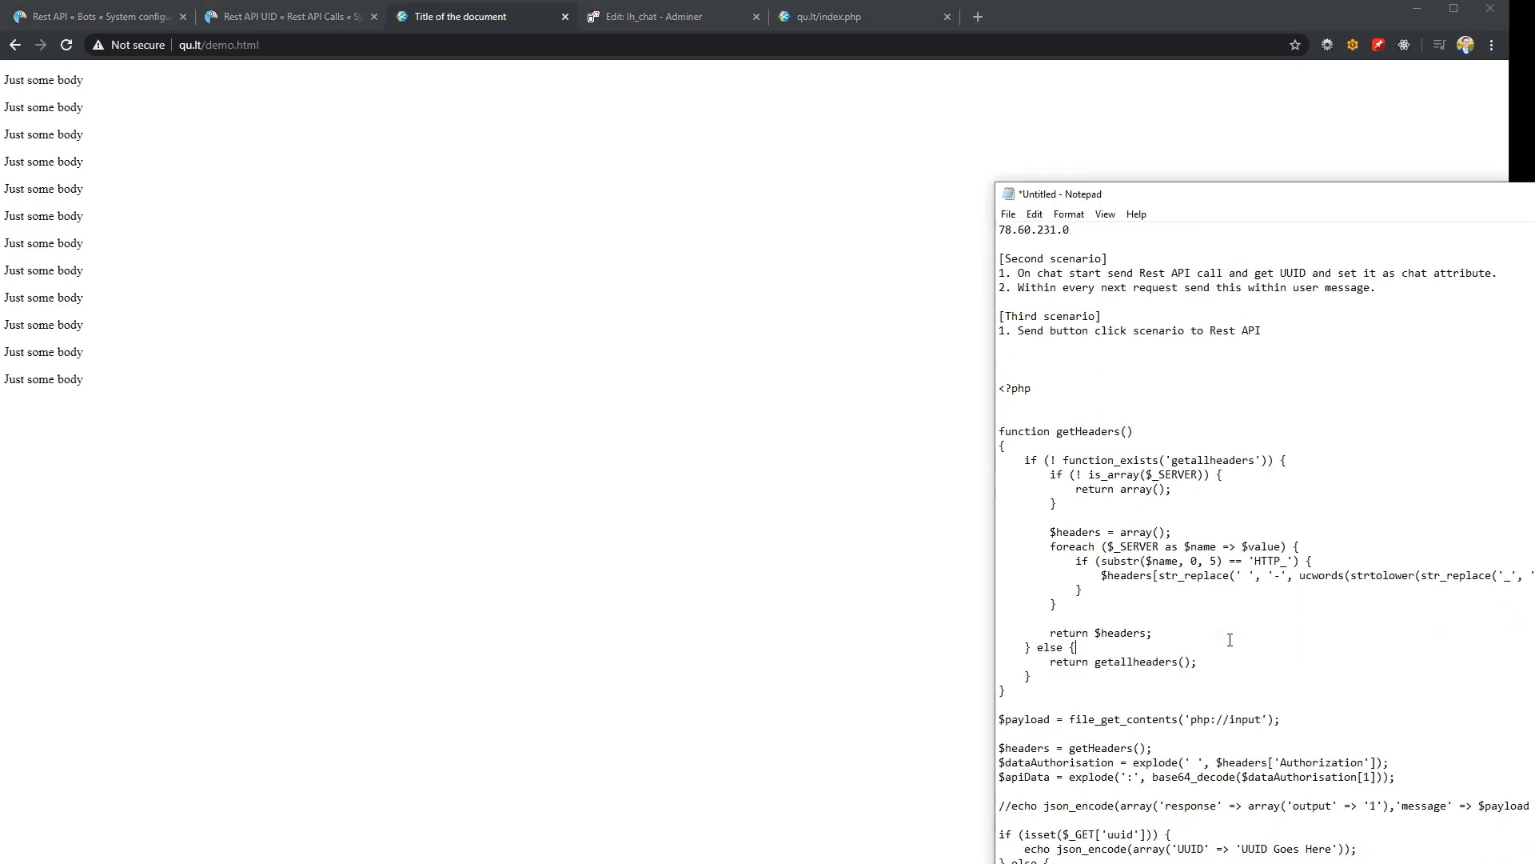
scroll(1218, 631, up, 2)
drag(1276, 421, 1000, 228)
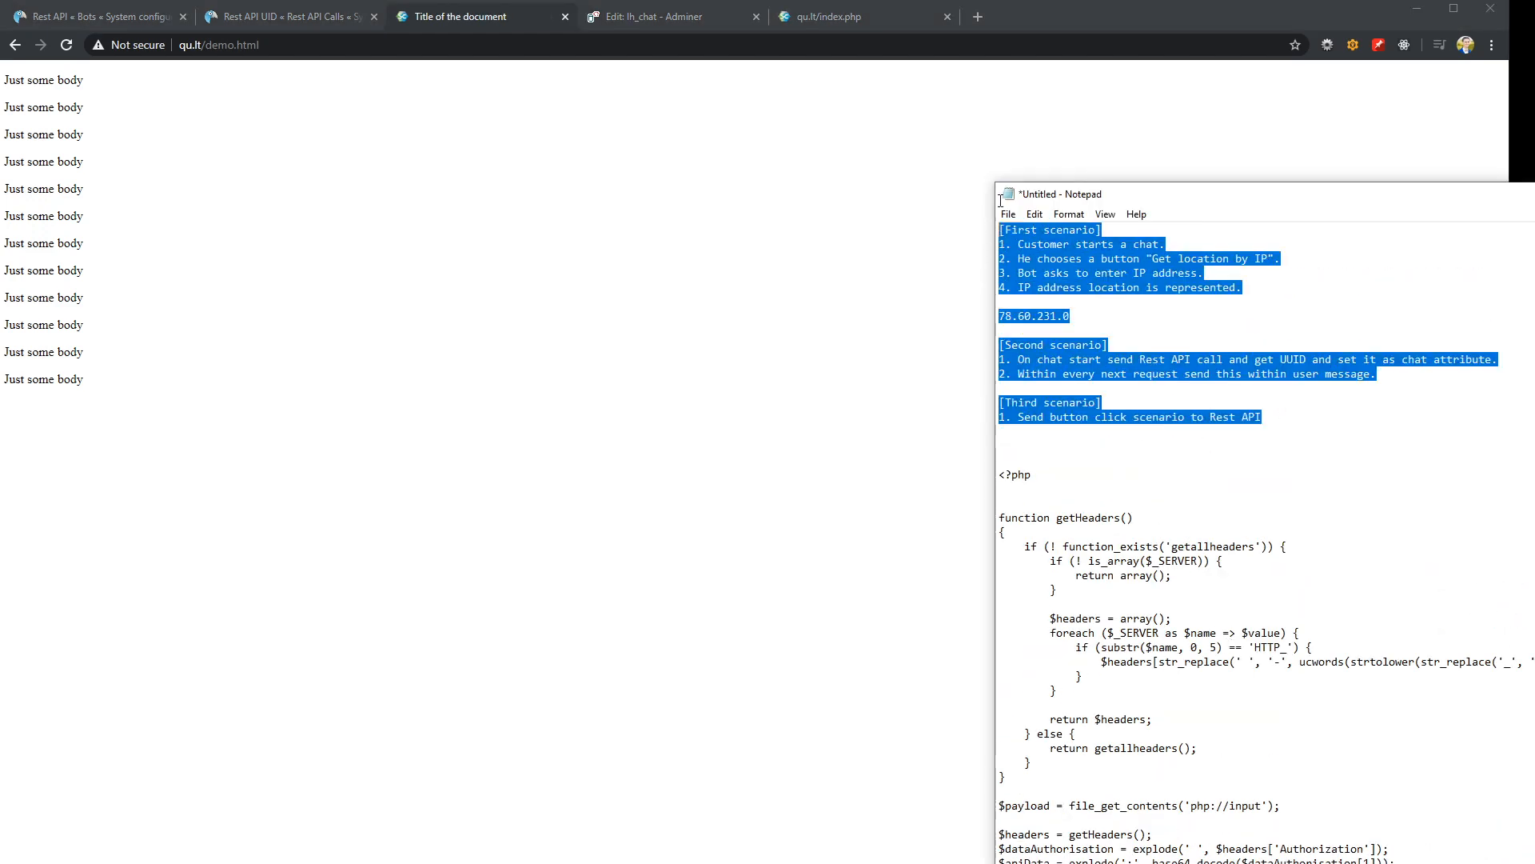
click(1170, 374)
click(1154, 390)
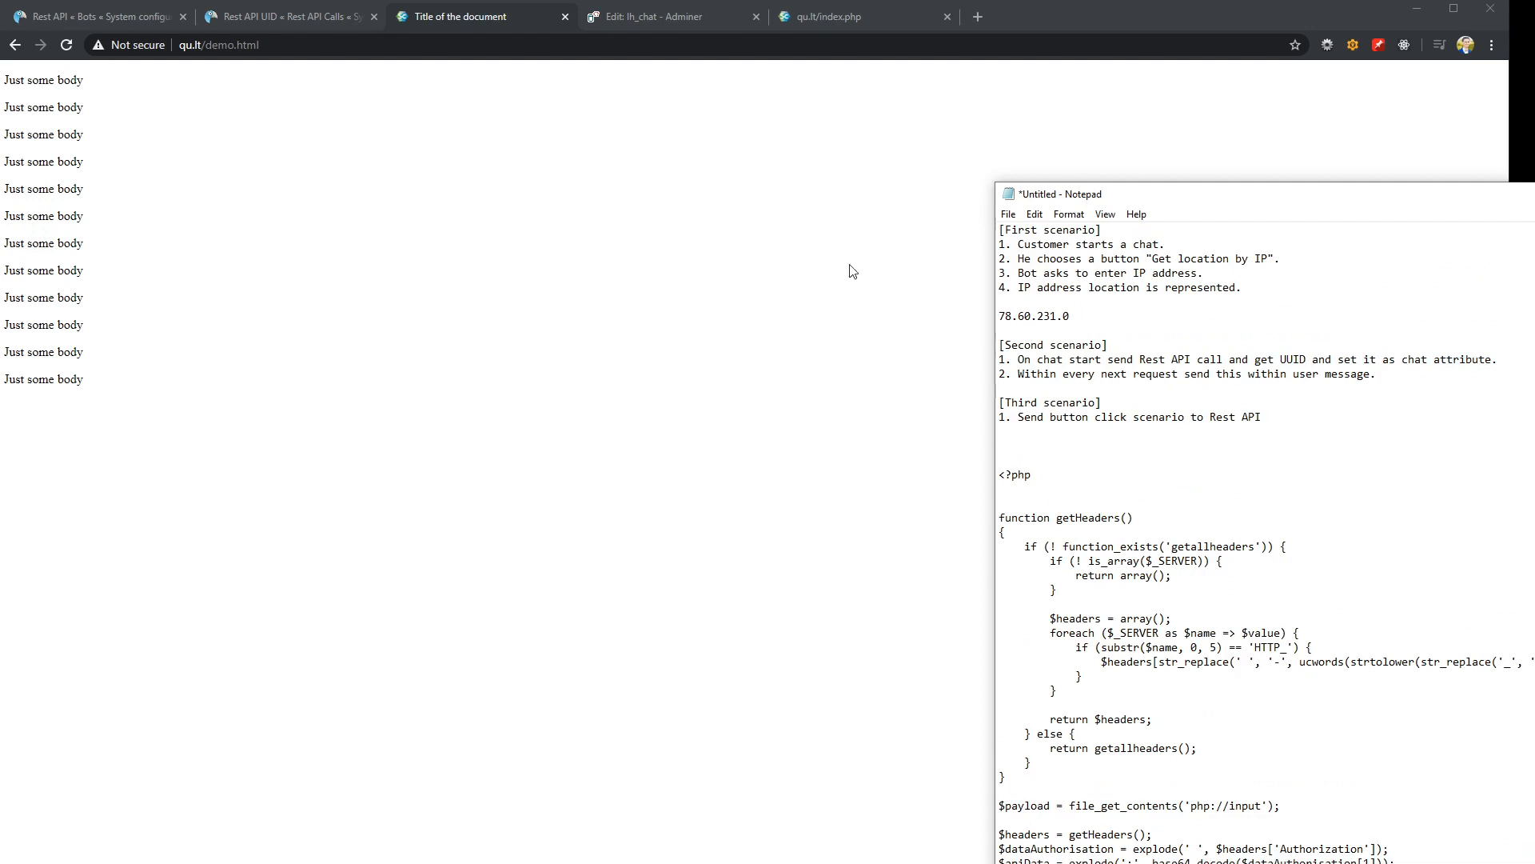
click(1051, 452)
Review the Set UUID request's authorization and the UUID GET request's authorization and params in Rest API UID, and switch to the Notepad notes
click(280, 19)
scroll(436, 694, down, 3)
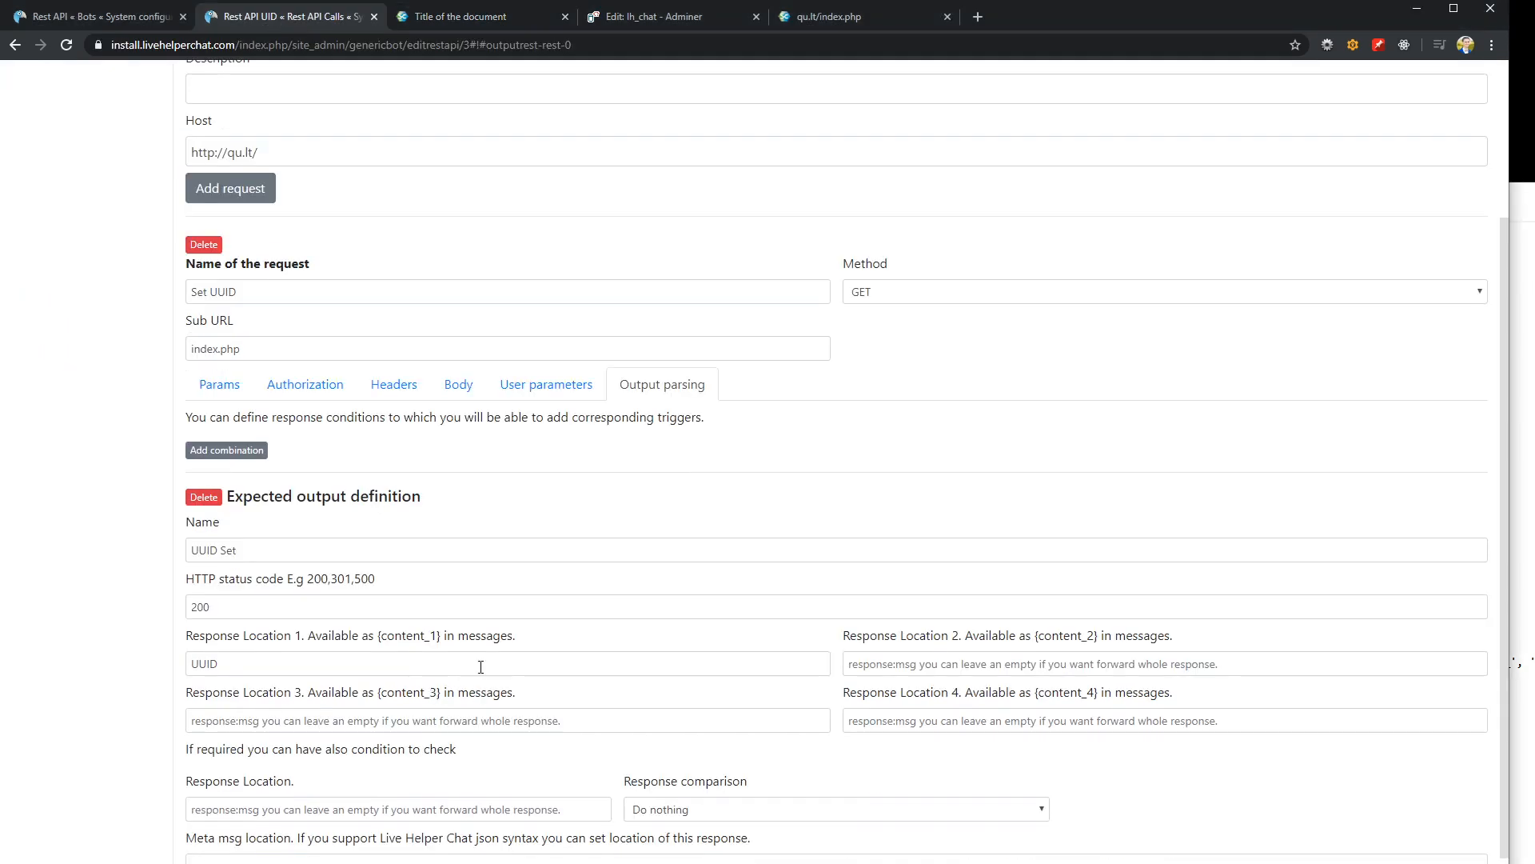
click(345, 388)
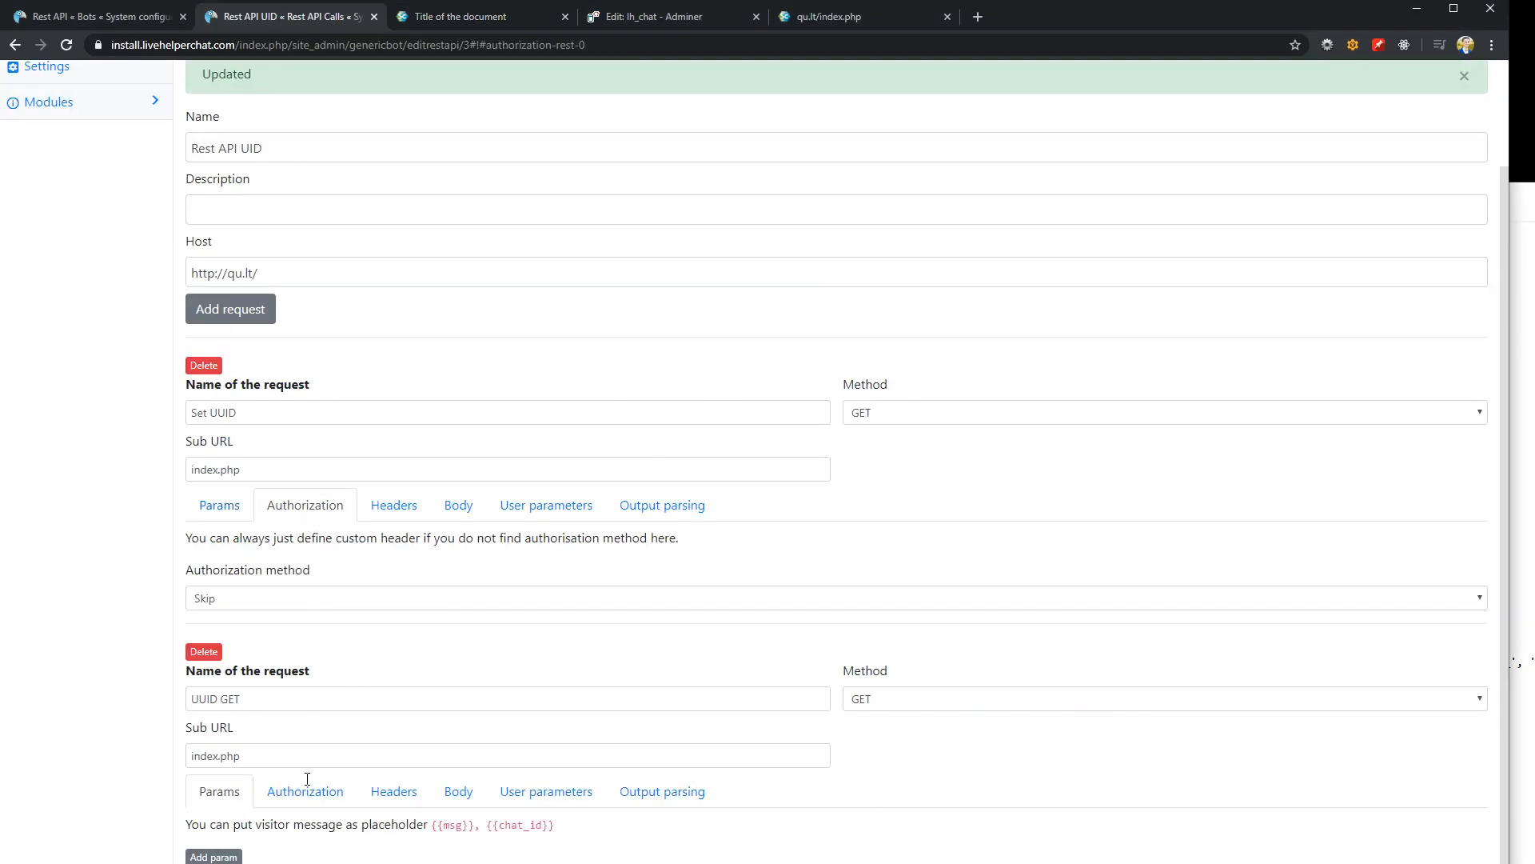
click(304, 793)
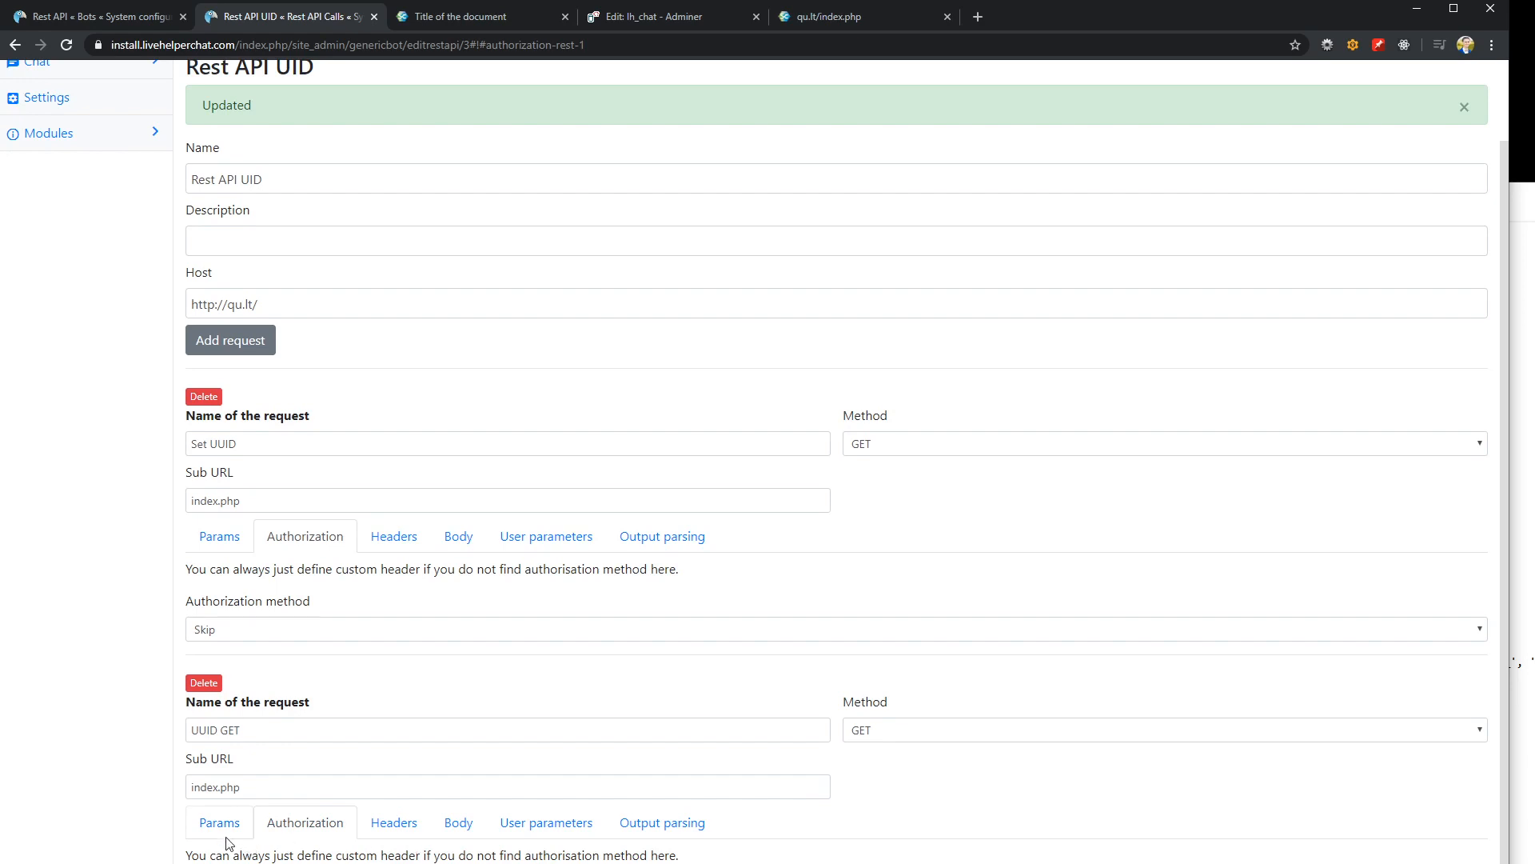
click(224, 823)
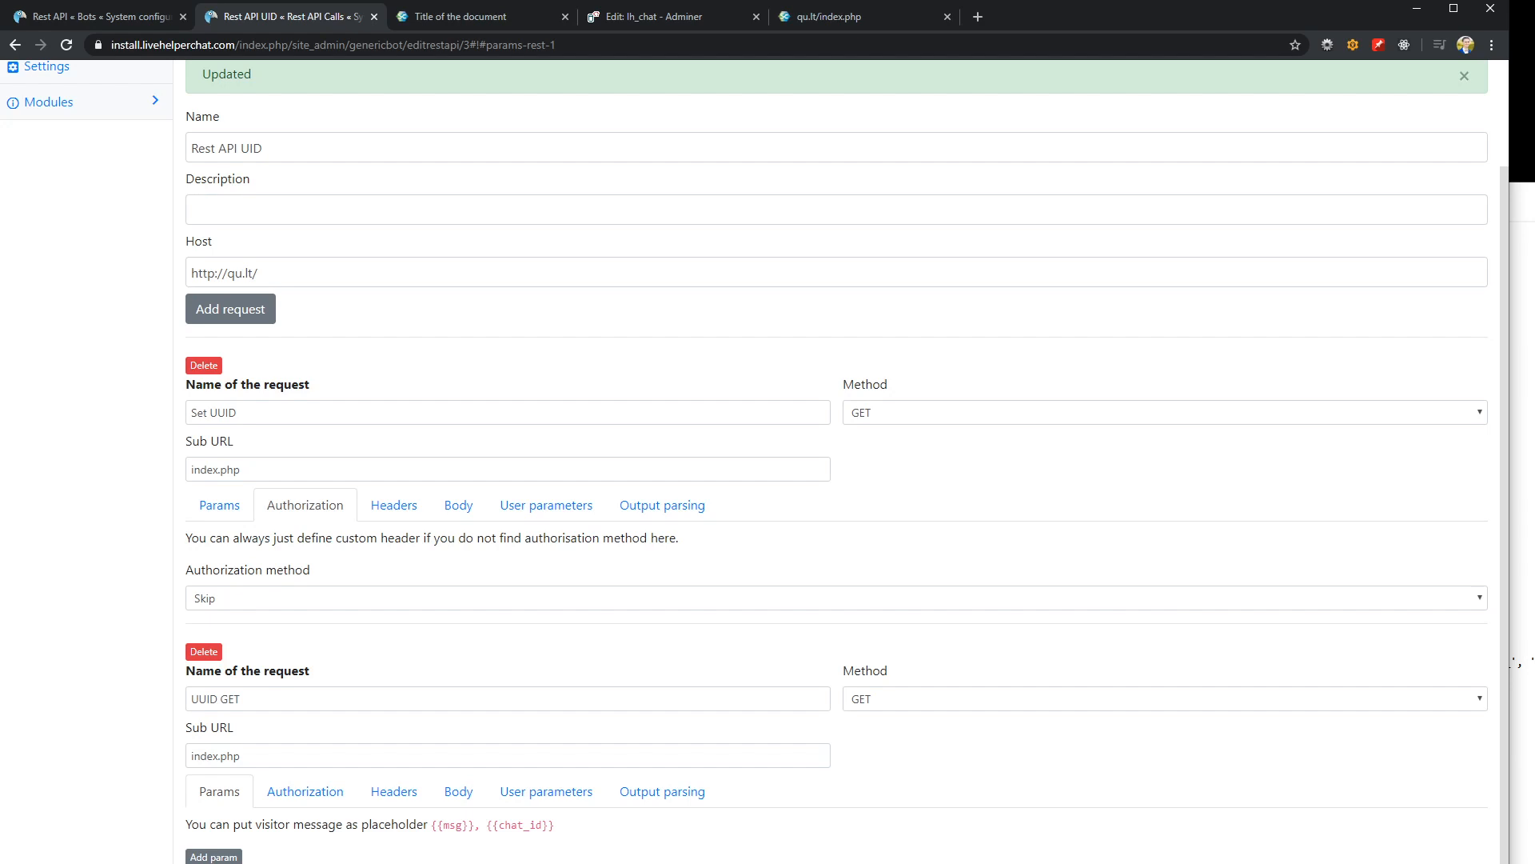
scroll(767, 736, up, 2)
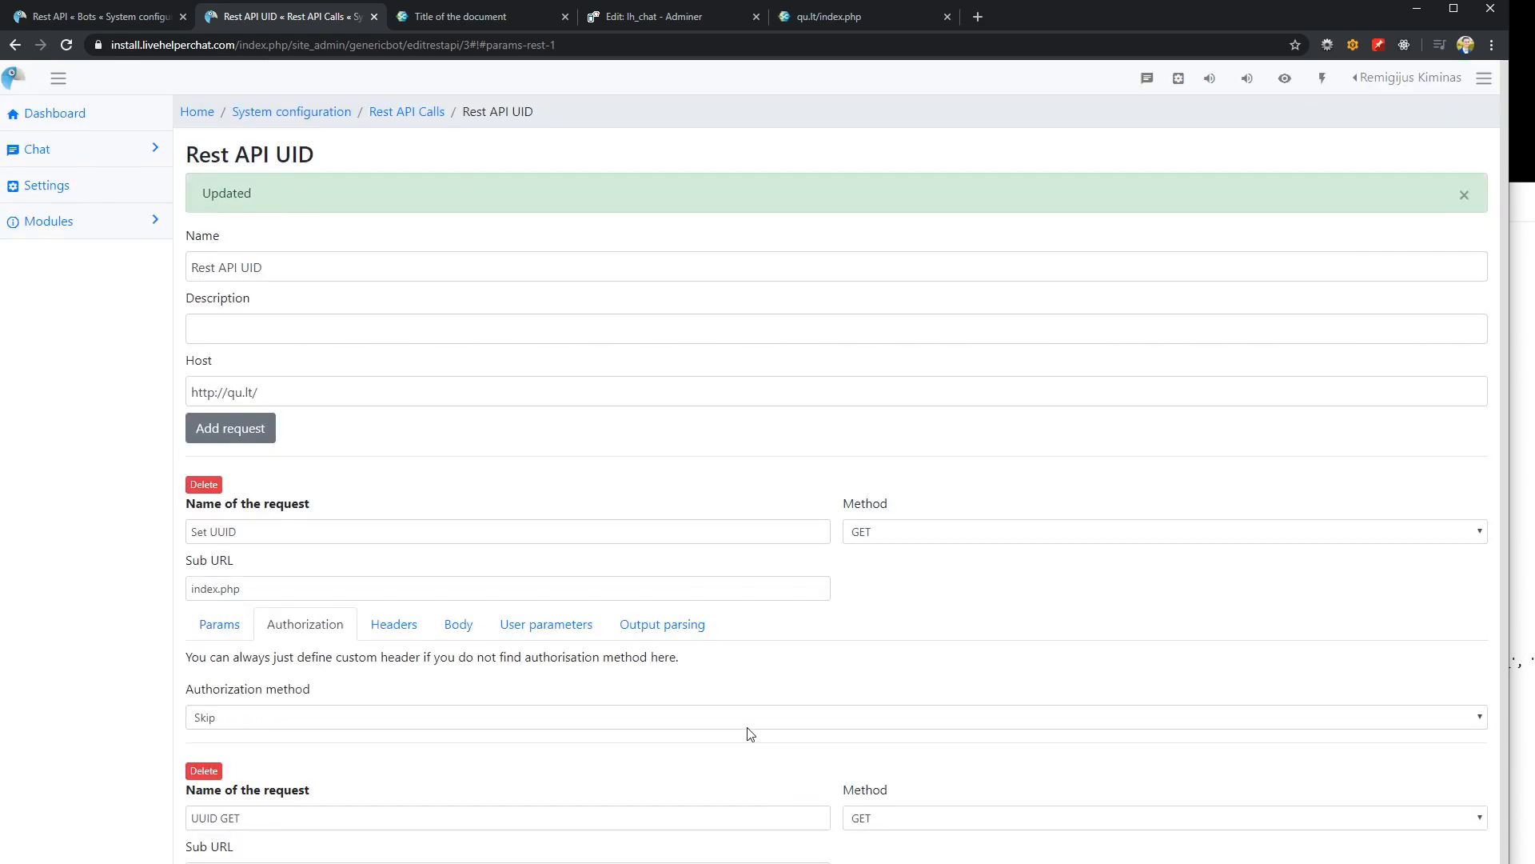
scroll(750, 733, down, 2)
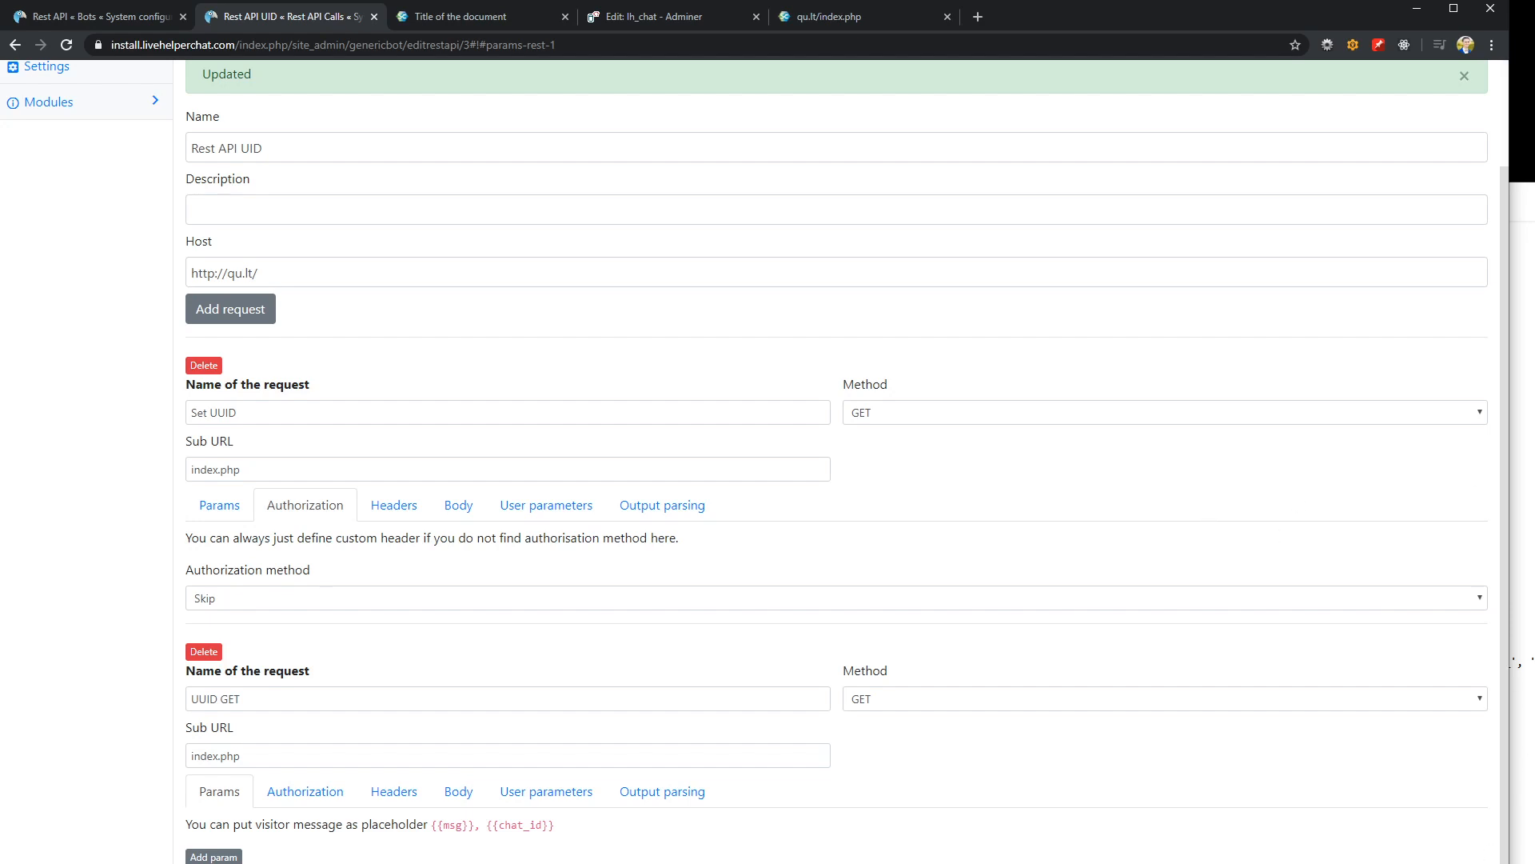
key(alt+Tab)
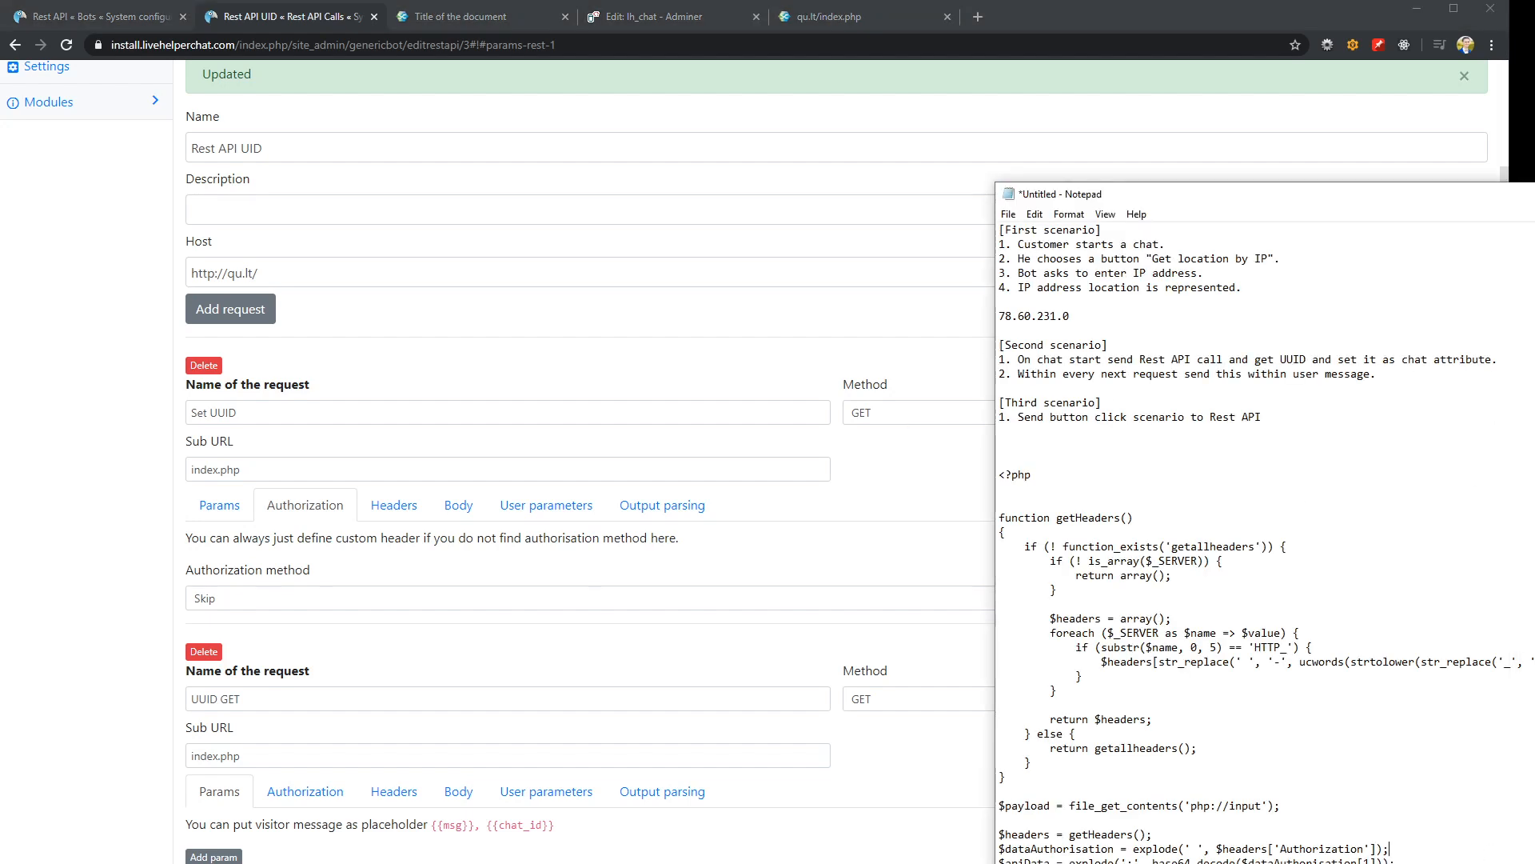